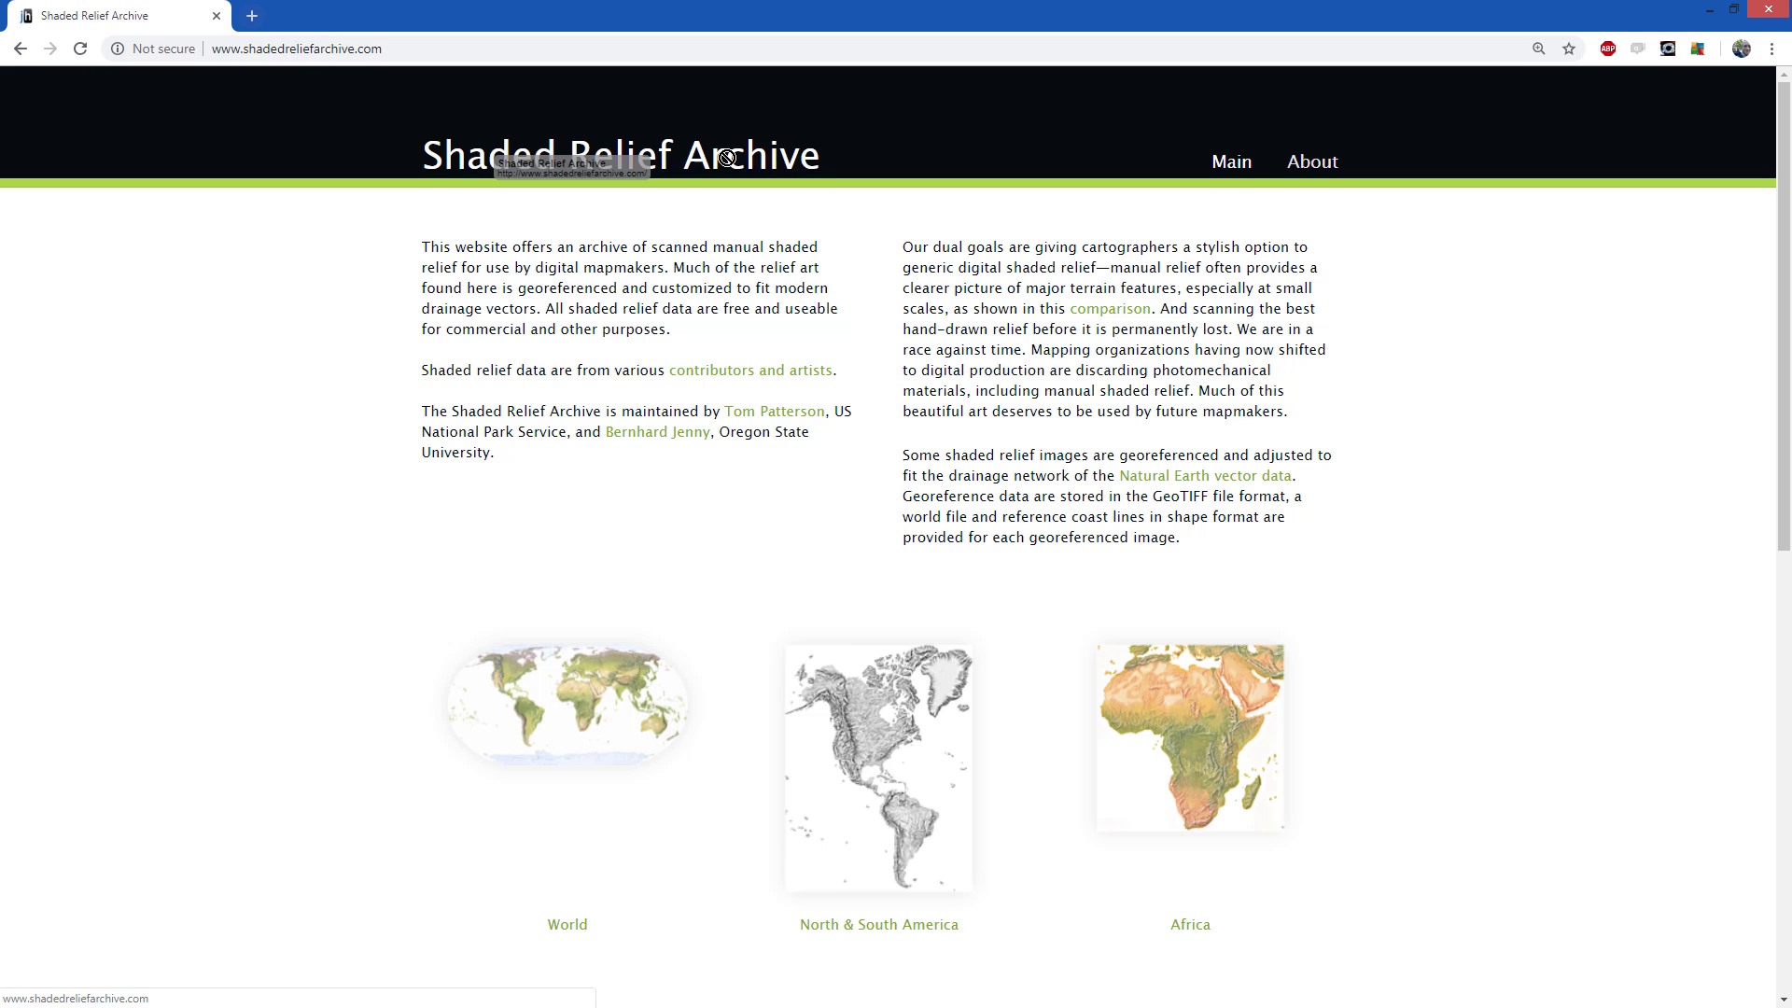
# Browse the U.S. National Parks collection and open the Yellowstone shaded-relief page
pyautogui.scroll(-4, 324, 416)
pyautogui.scroll(-5, 324, 416)
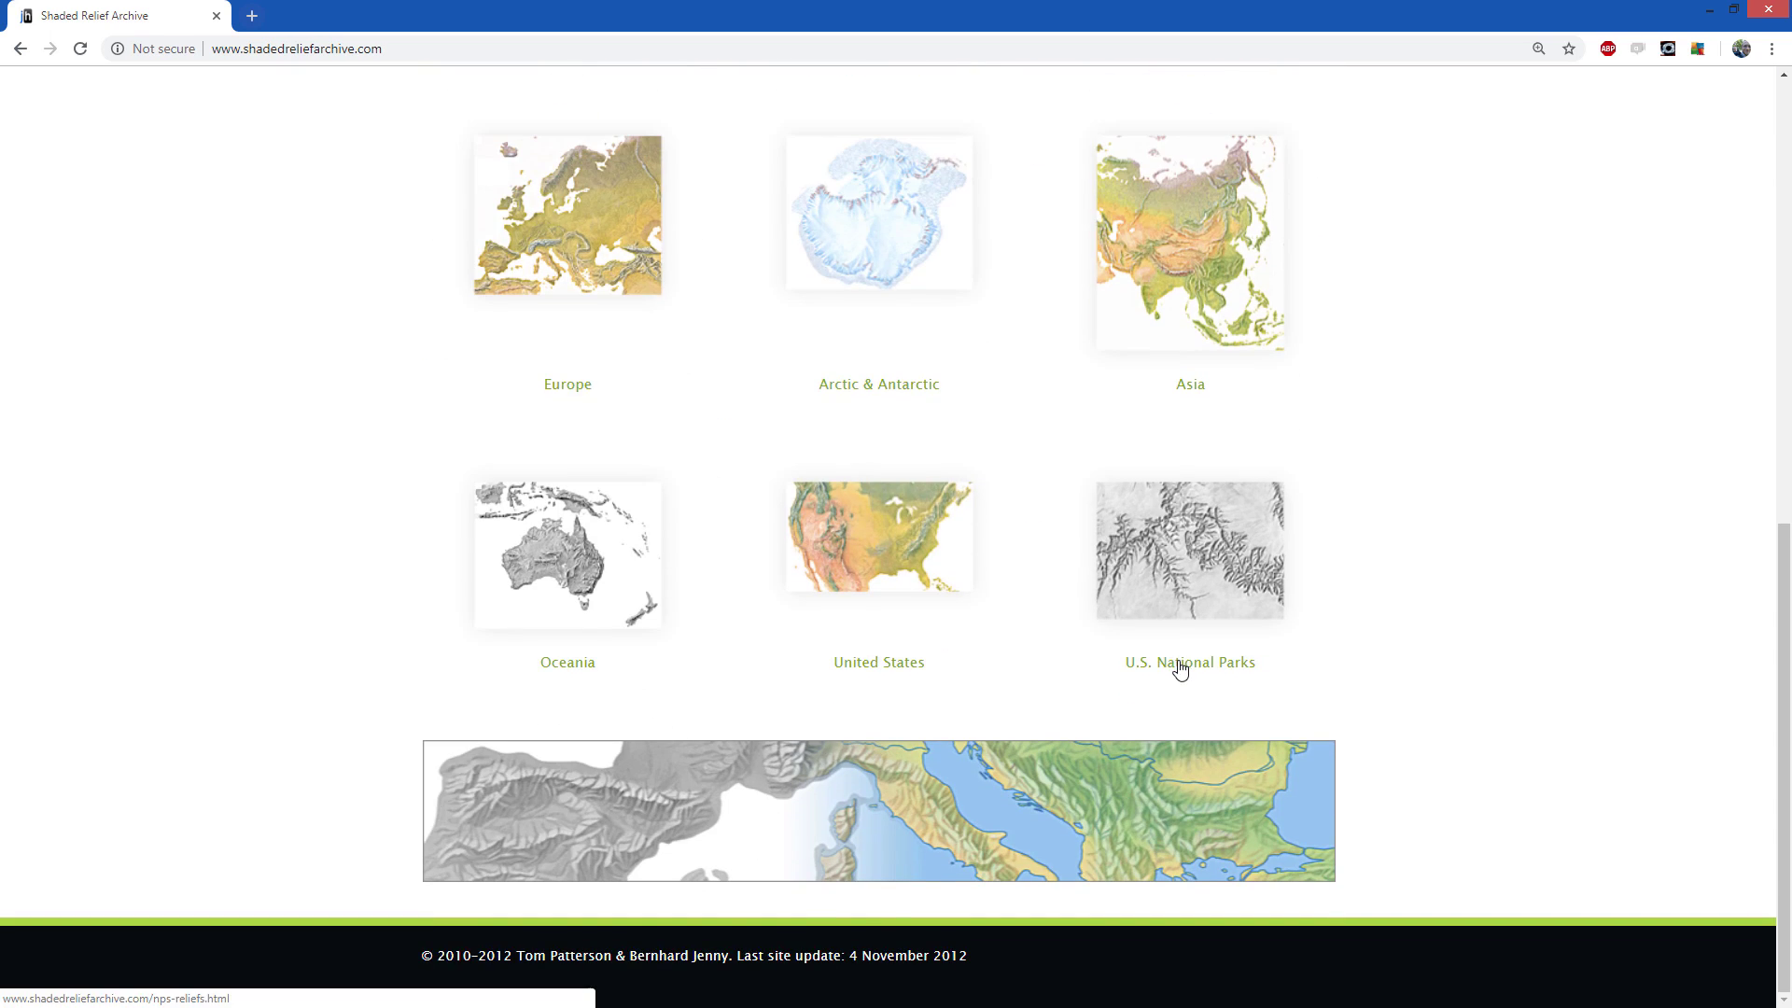
pyautogui.click(1180, 665)
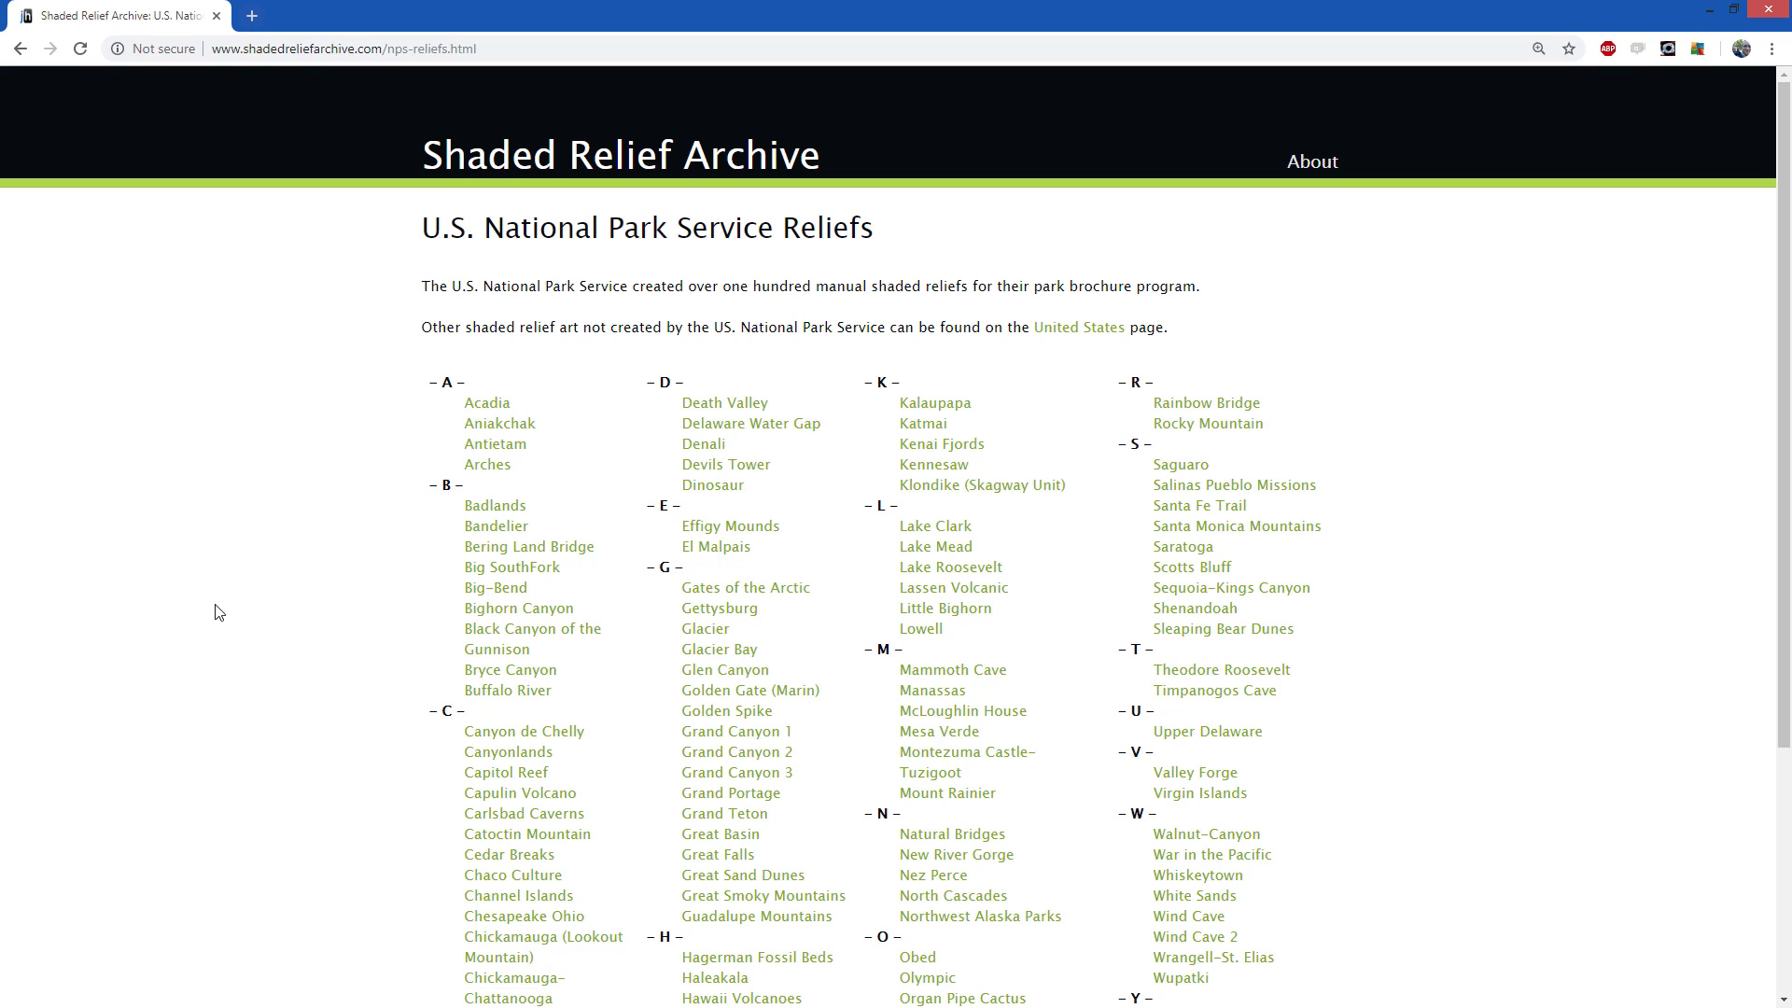
pyautogui.scroll(-3, 215, 611)
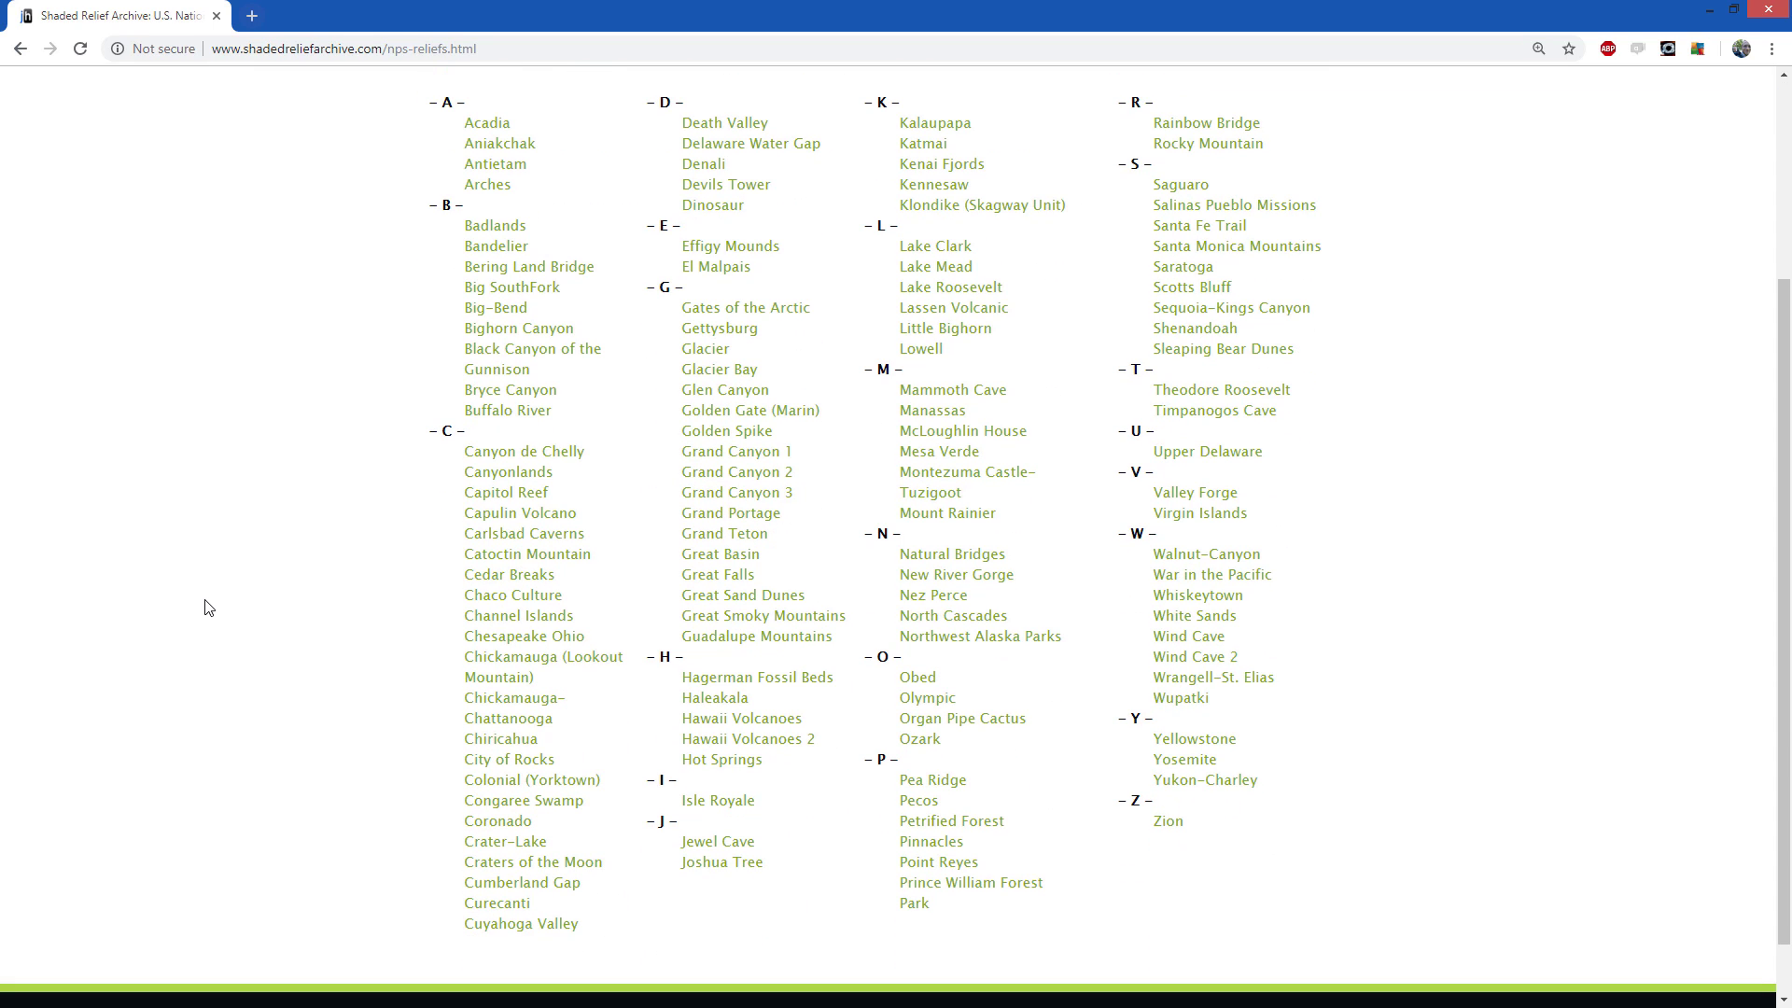
pyautogui.click(1192, 743)
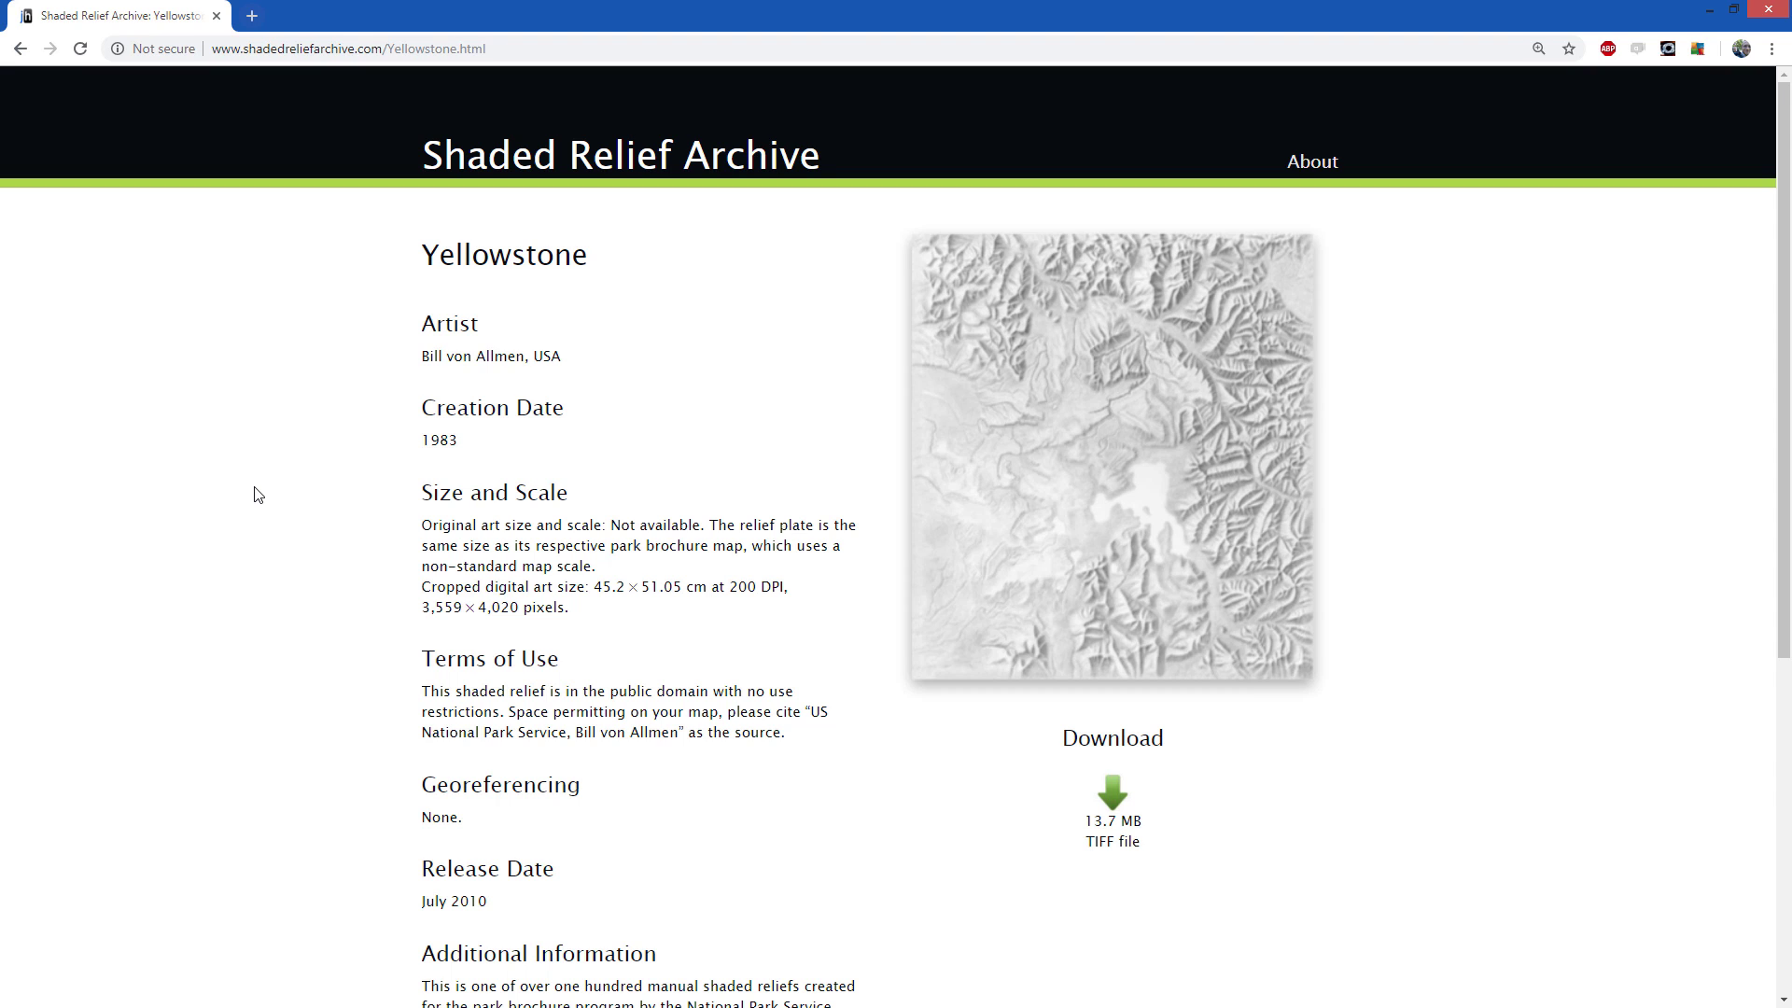
pyautogui.scroll(-5, 258, 494)
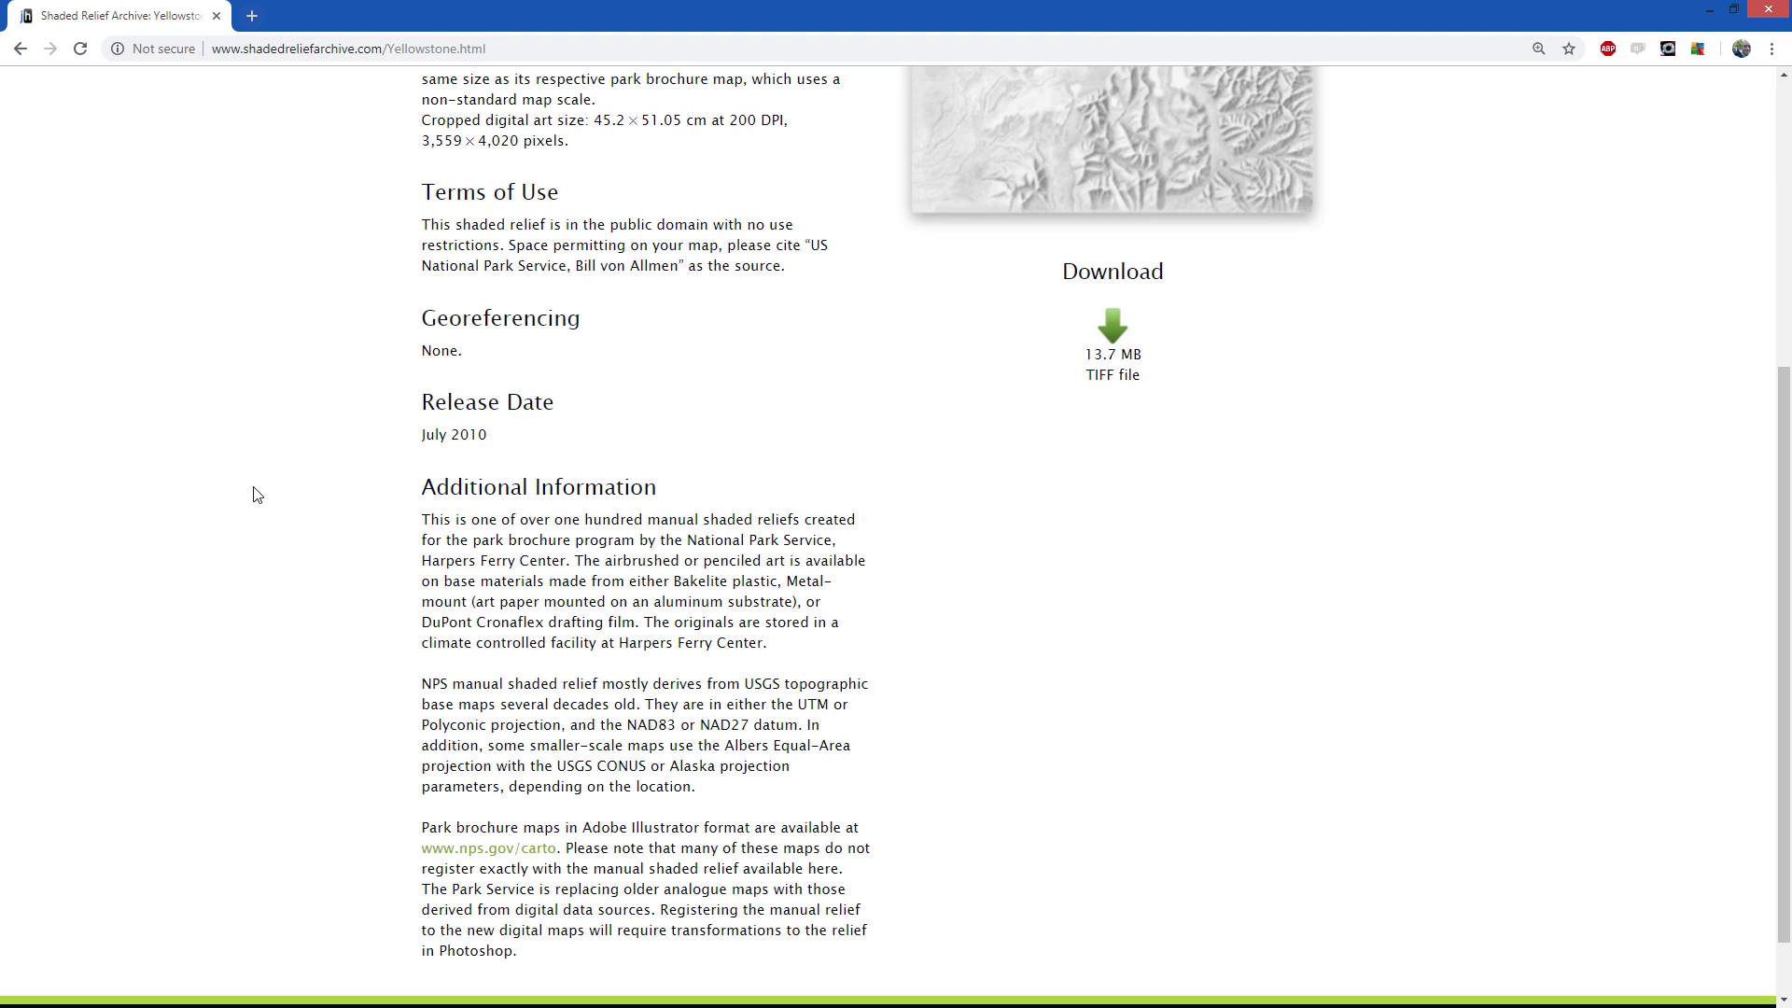
pyautogui.scroll(5, 258, 495)
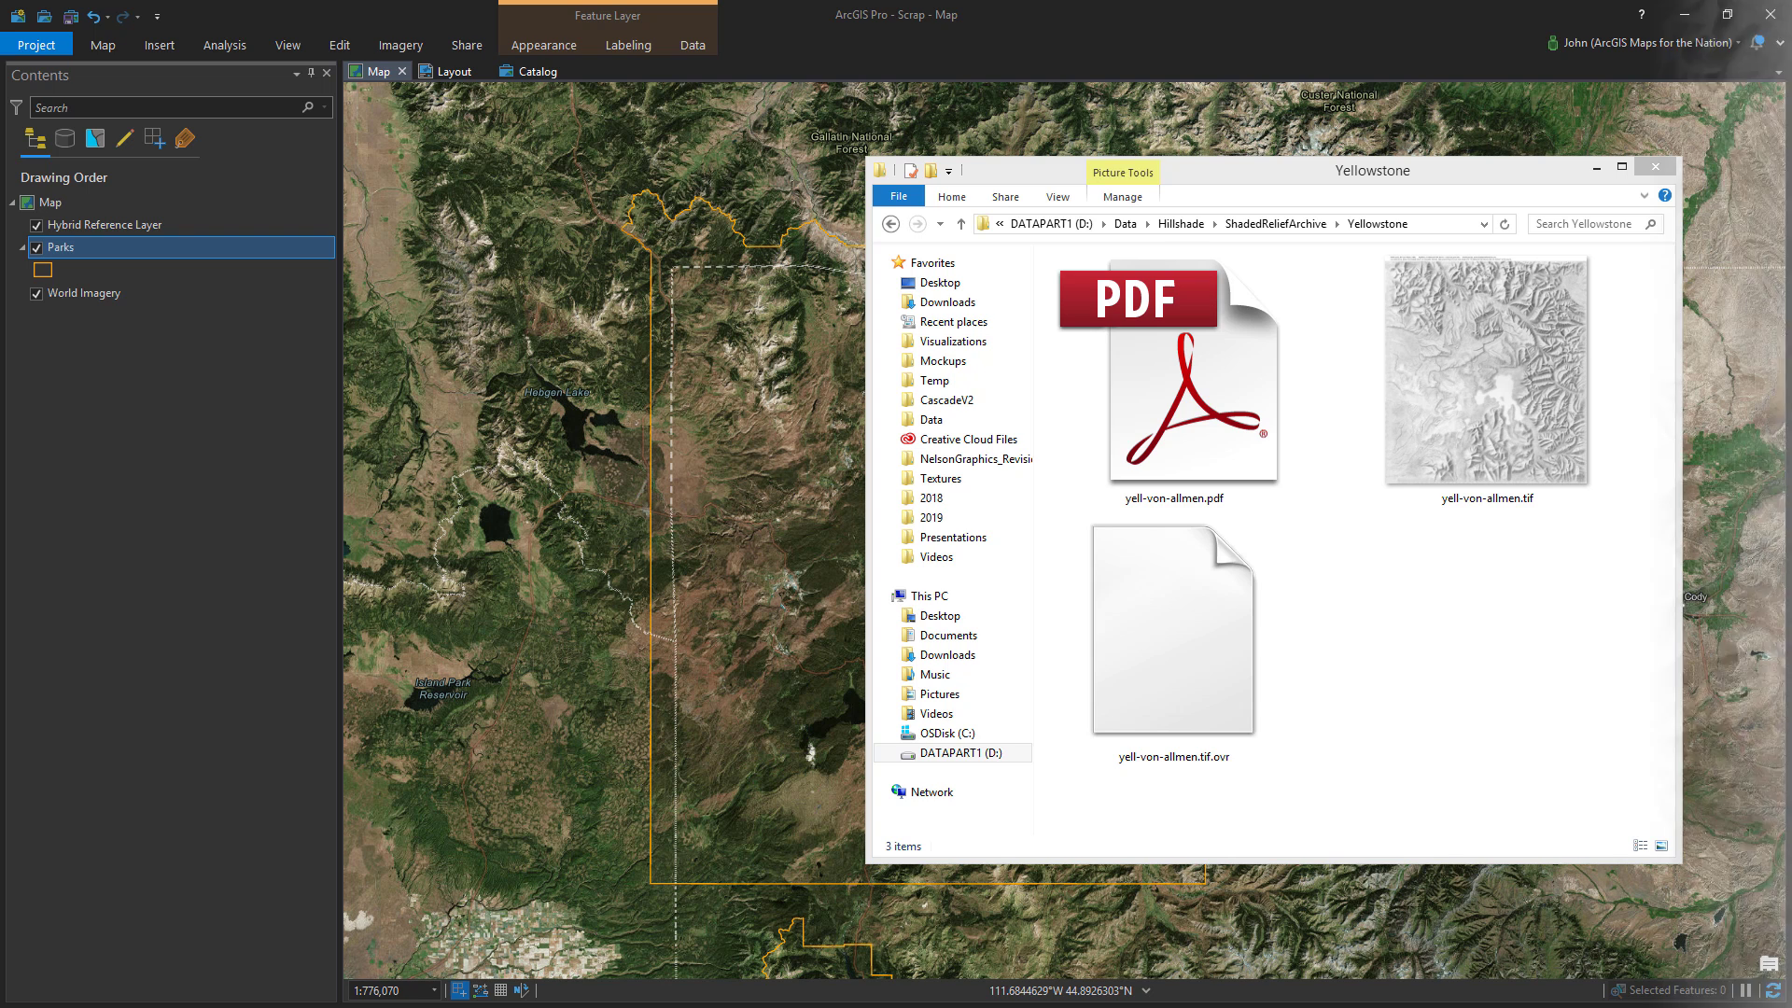
# Drag yell-von-allmen.tif from File Explorer into the ArcGIS Pro Contents pane
pyautogui.click(1492, 375)
pyautogui.moveTo(1493, 374); pyautogui.dragTo(120, 293)
# Add yell-von-allmen.tif as a layer and zoom to its full extent
pyautogui.click(1594, 170)
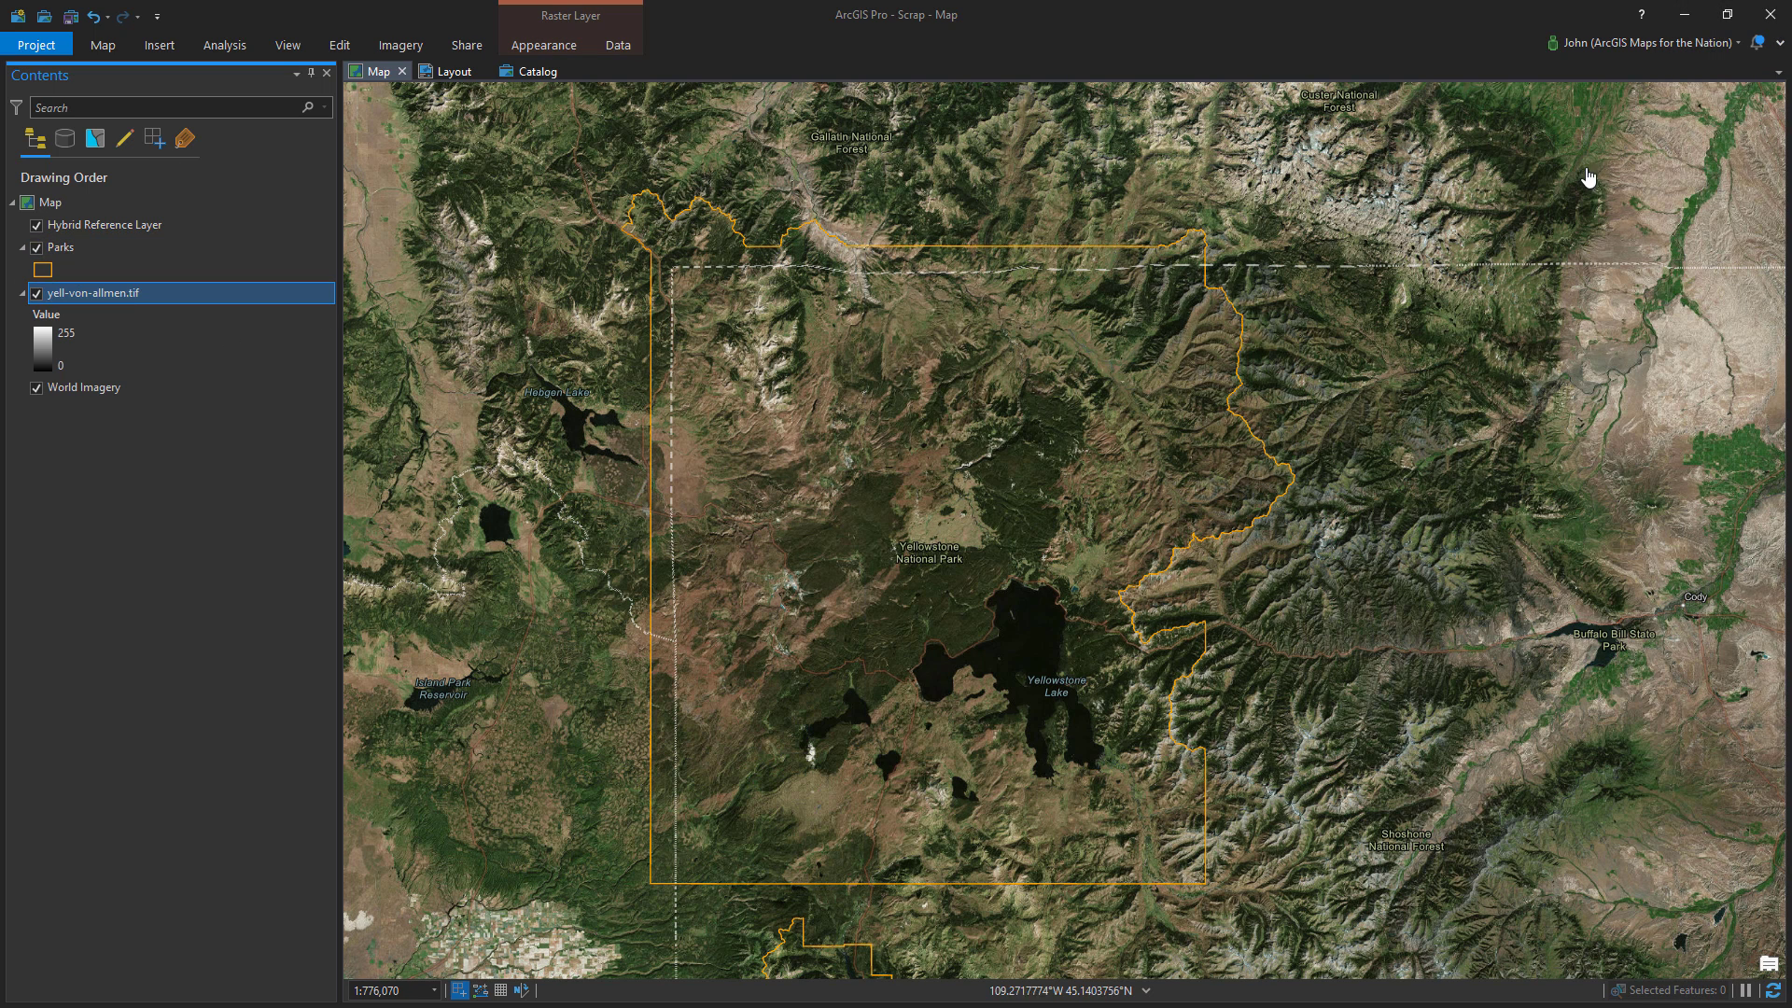
pyautogui.rightClick(196, 294)
pyautogui.click(254, 521)
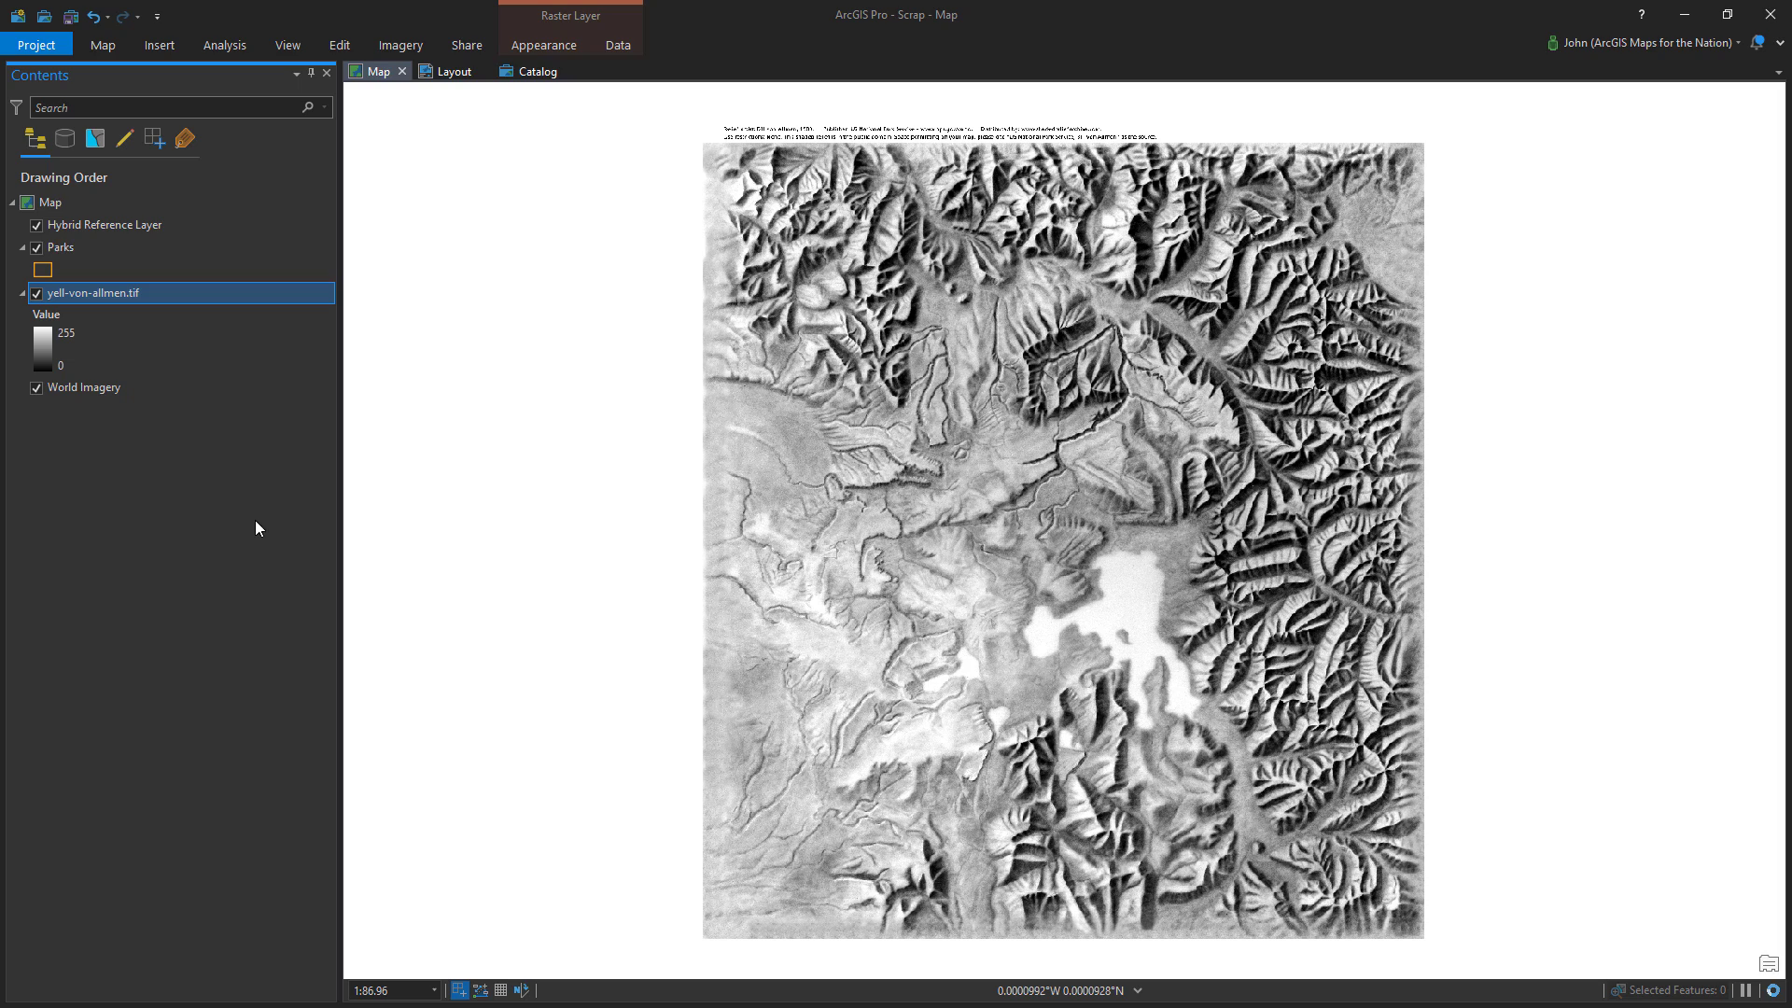
# Compare with the earlier satellite extent, then start a Georeference session on the relief
pyautogui.click(101, 44)
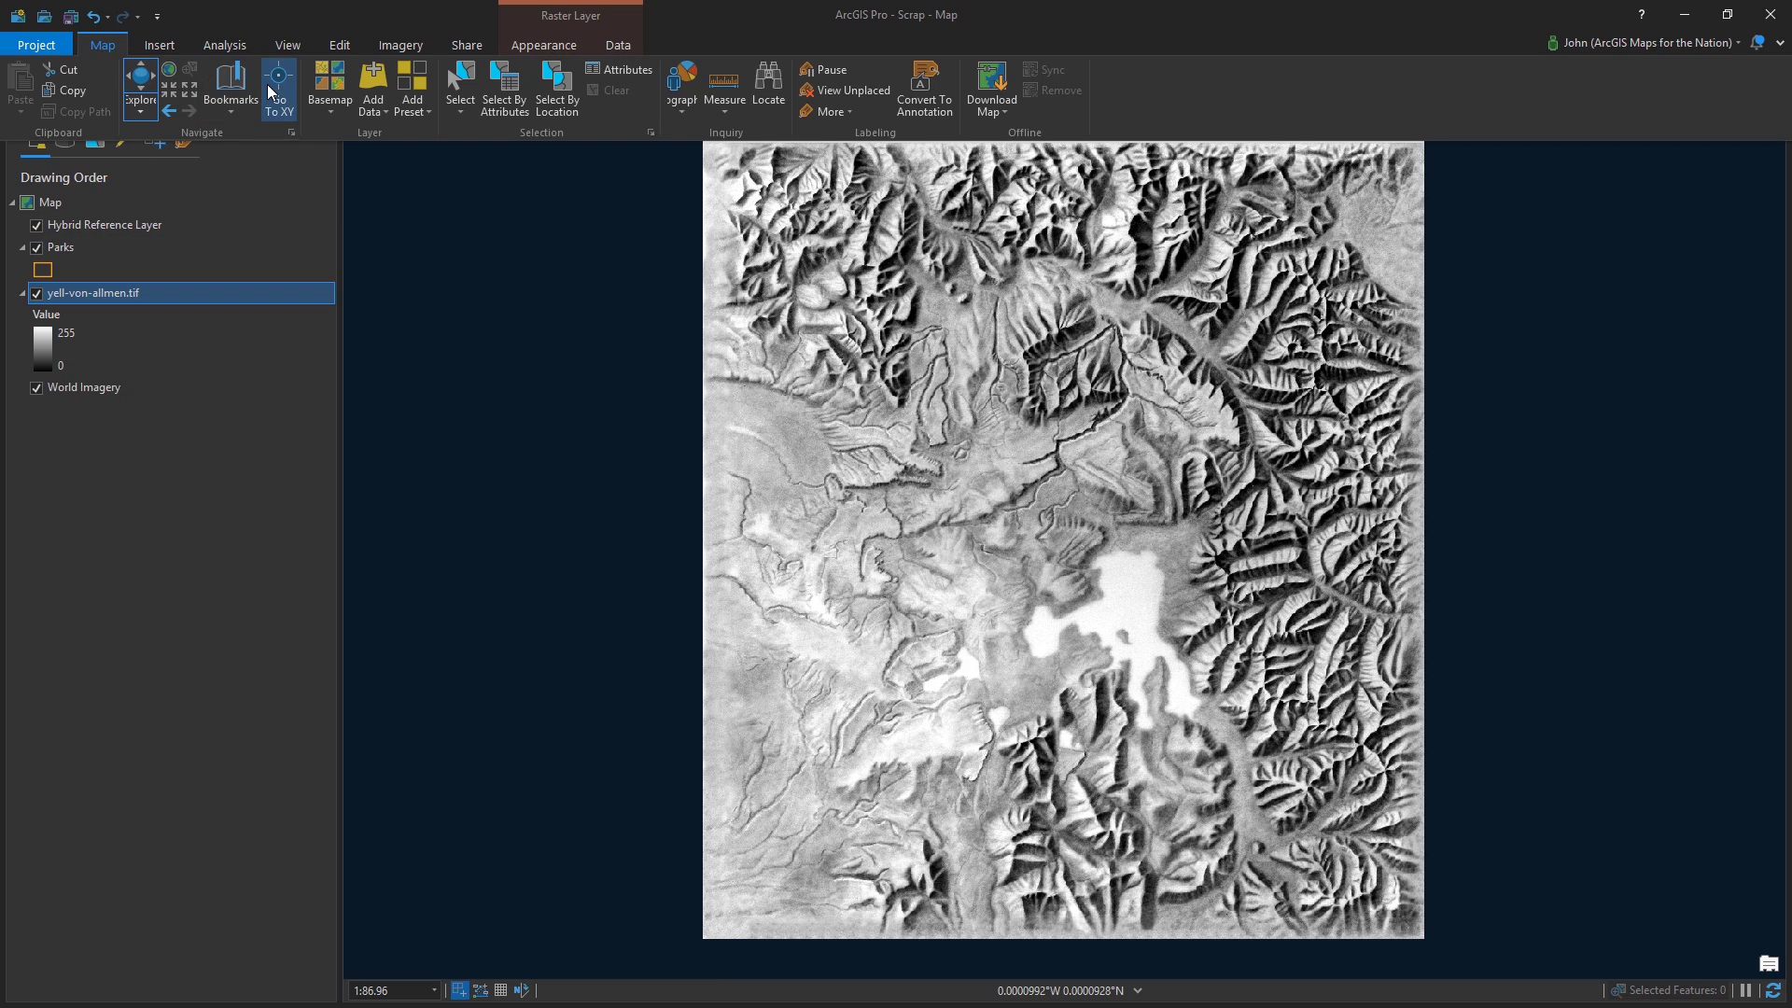
pyautogui.click(169, 111)
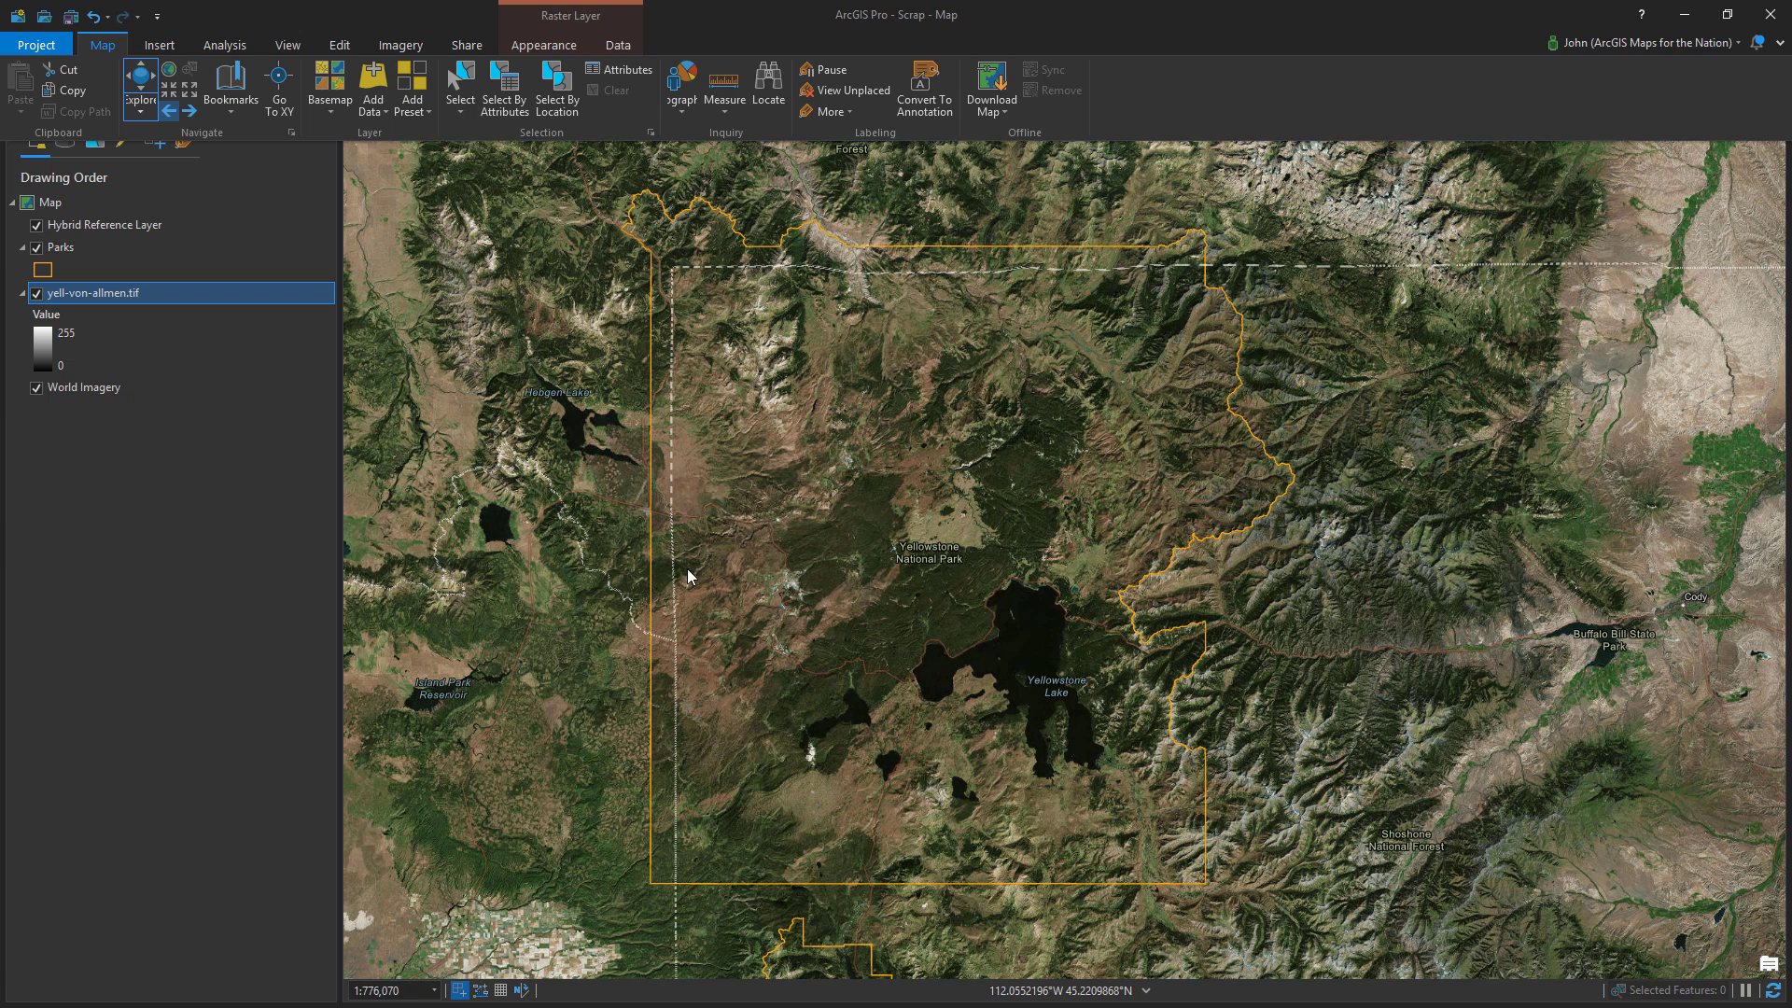
pyautogui.click(191, 111)
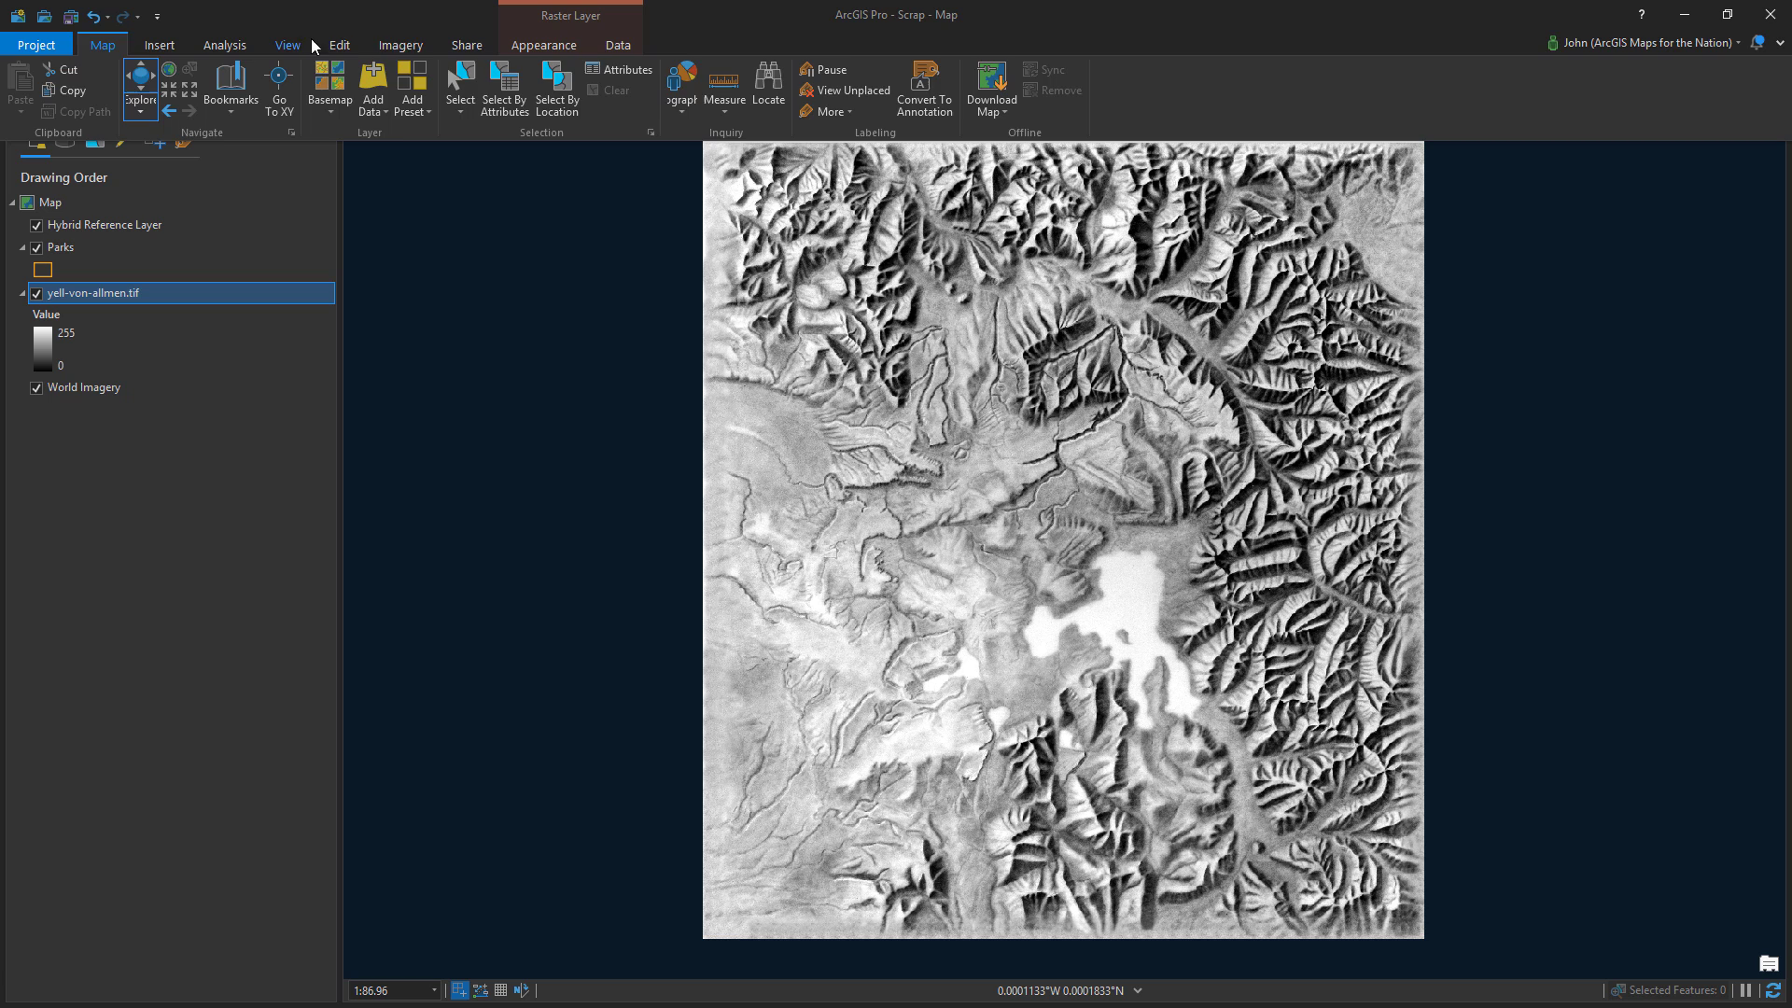
pyautogui.click(400, 45)
pyautogui.click(133, 91)
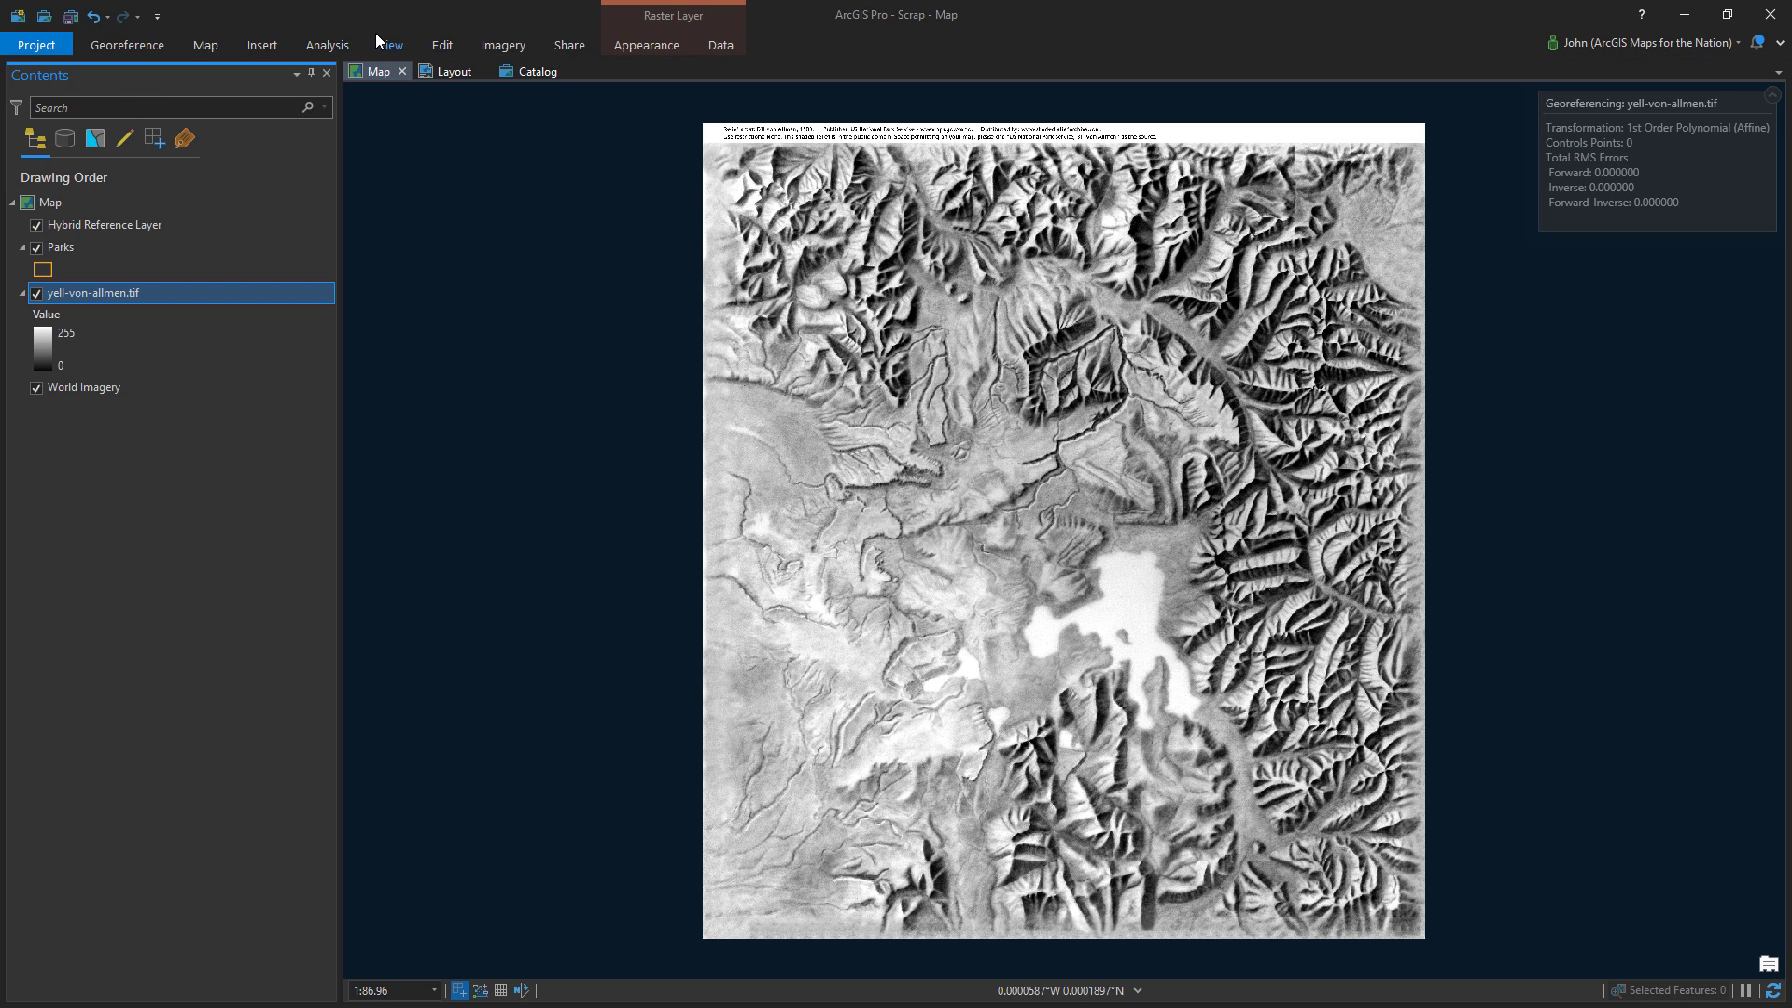
# Add a first control point linking Shoshone Lake on the relief to its western tip on the imagery
pyautogui.click(142, 43)
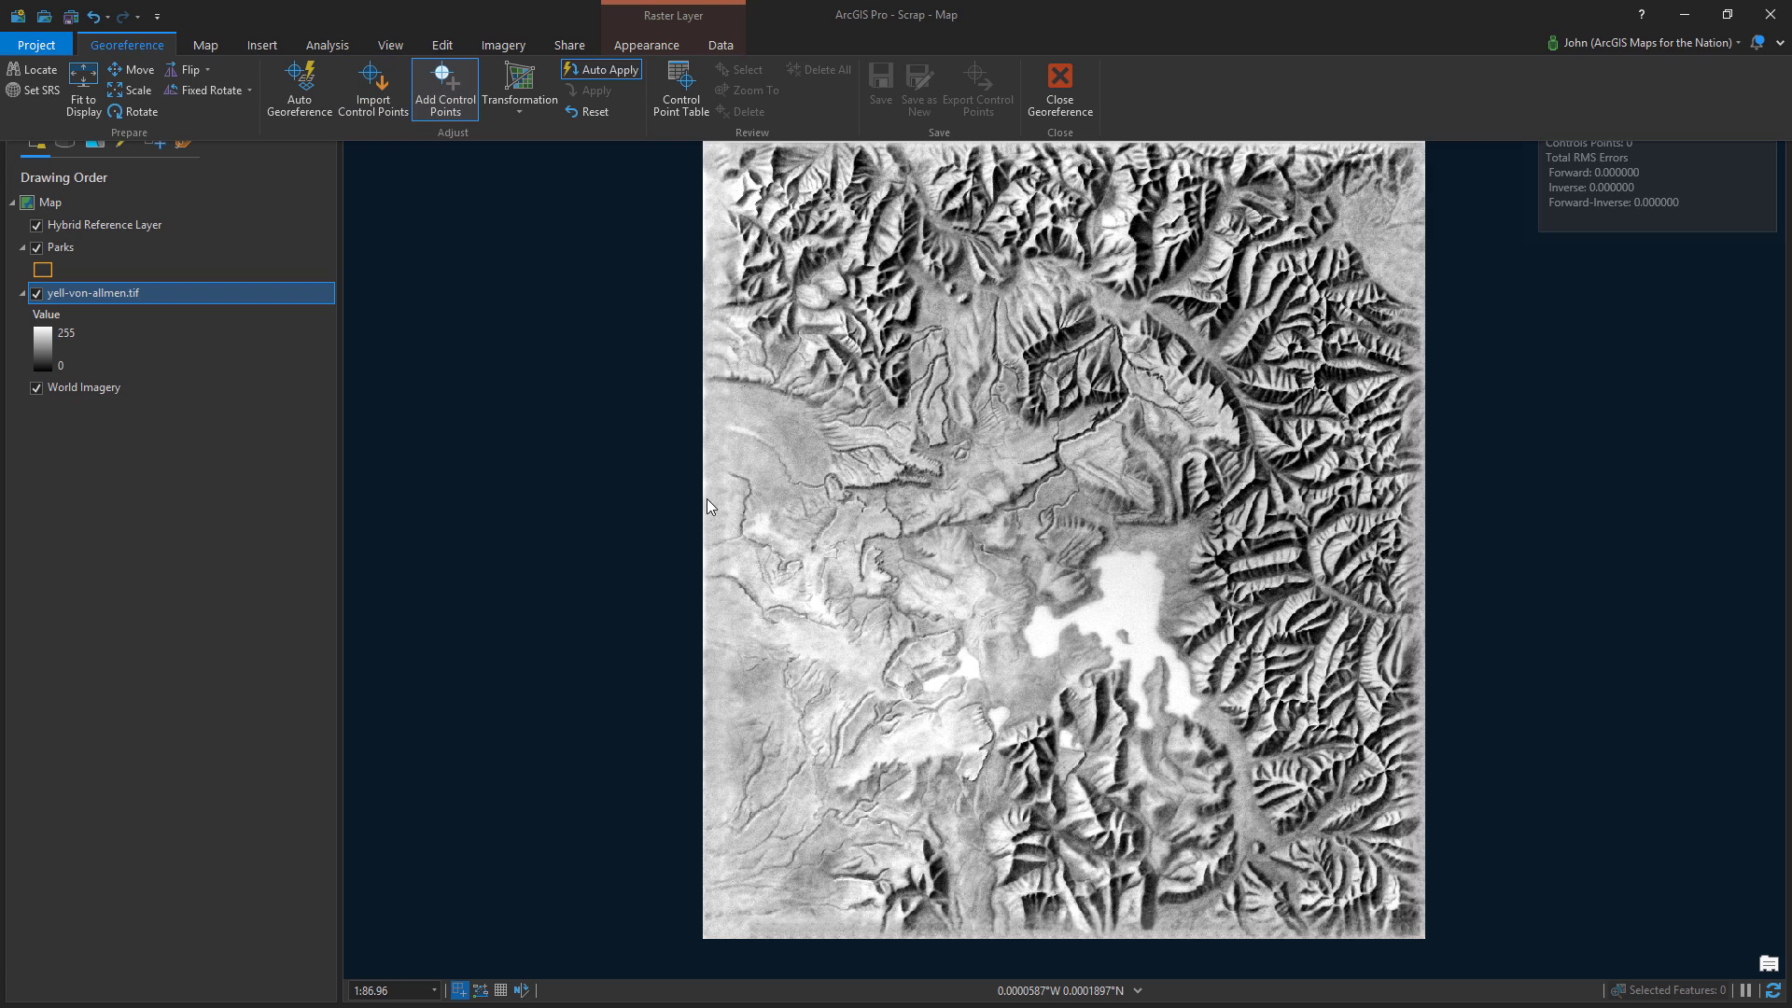
pyautogui.click(1016, 525)
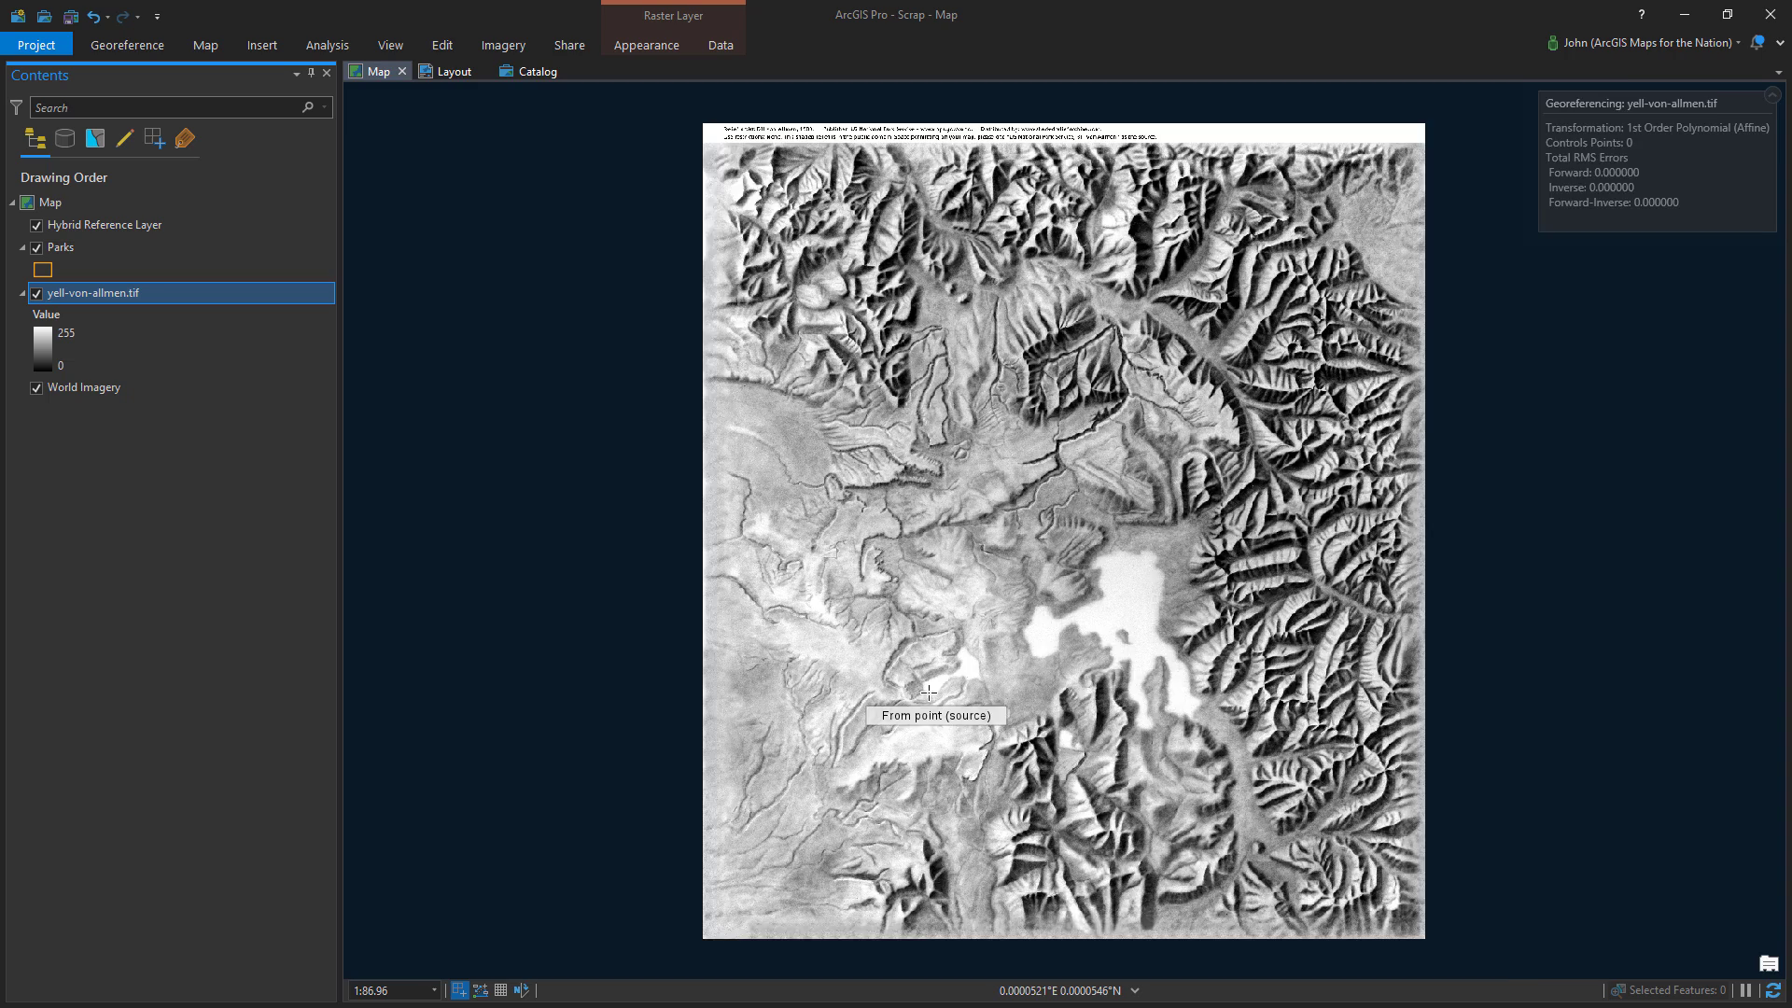
pyautogui.scroll(4, 929, 692)
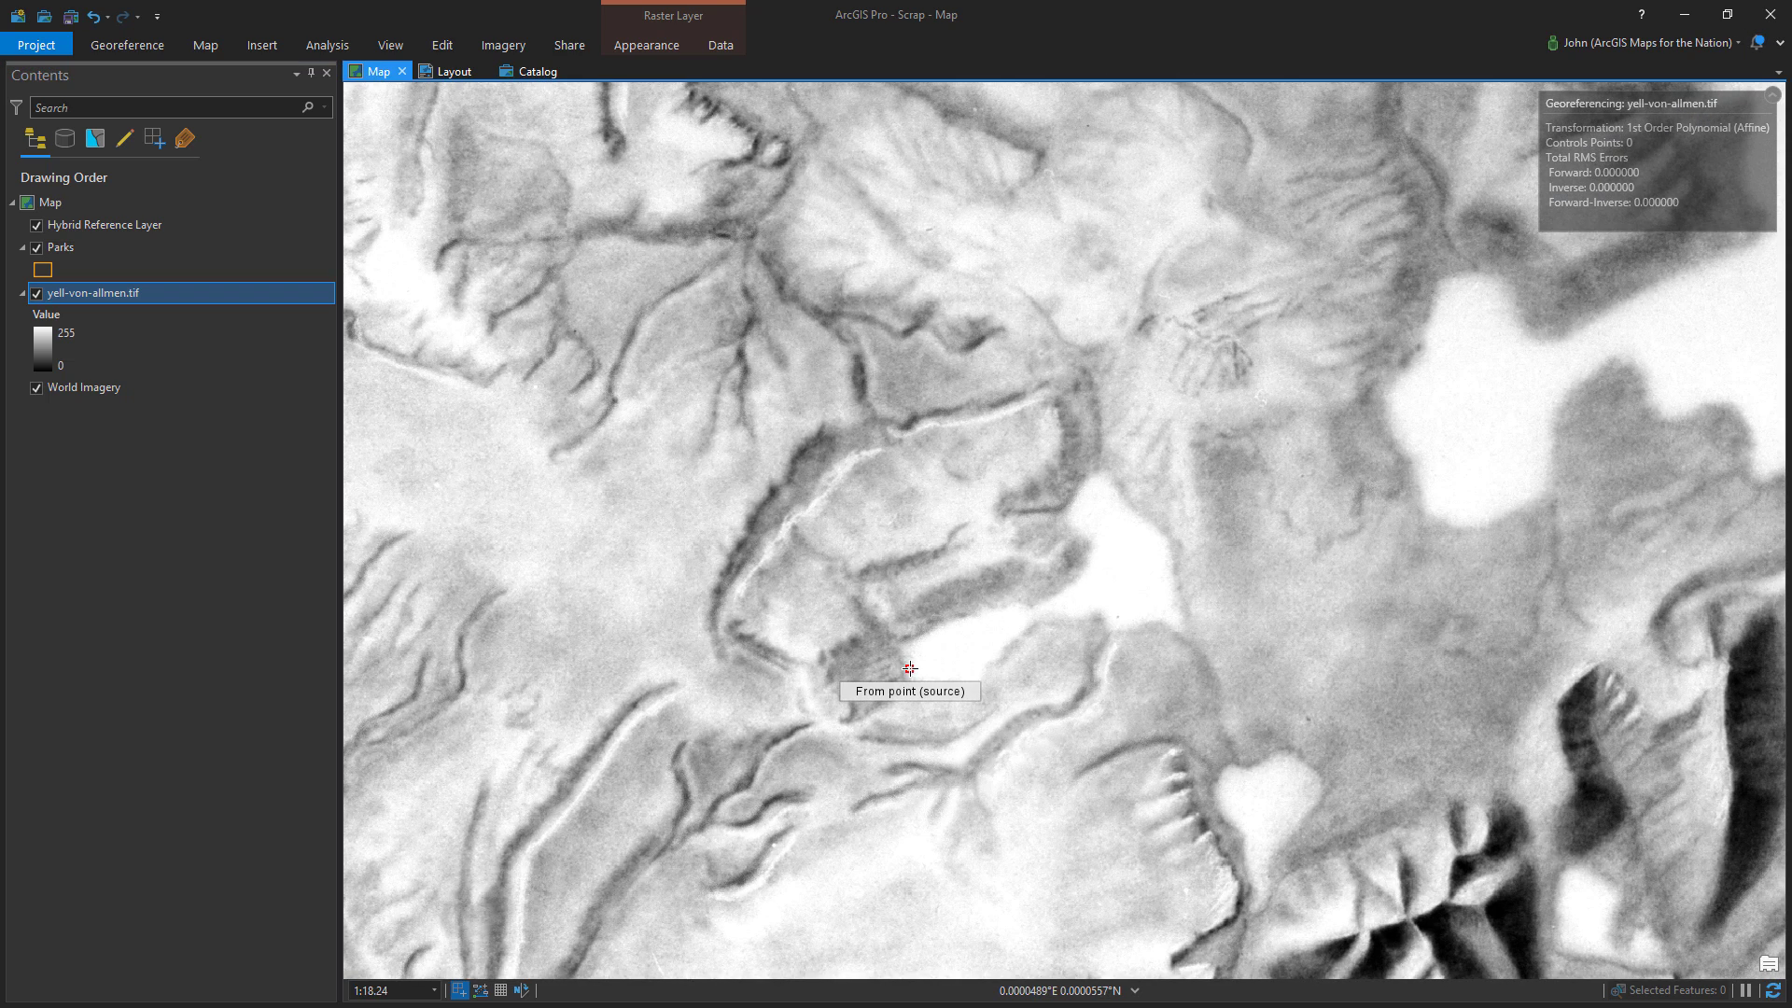
pyautogui.click(910, 668)
pyautogui.click(204, 45)
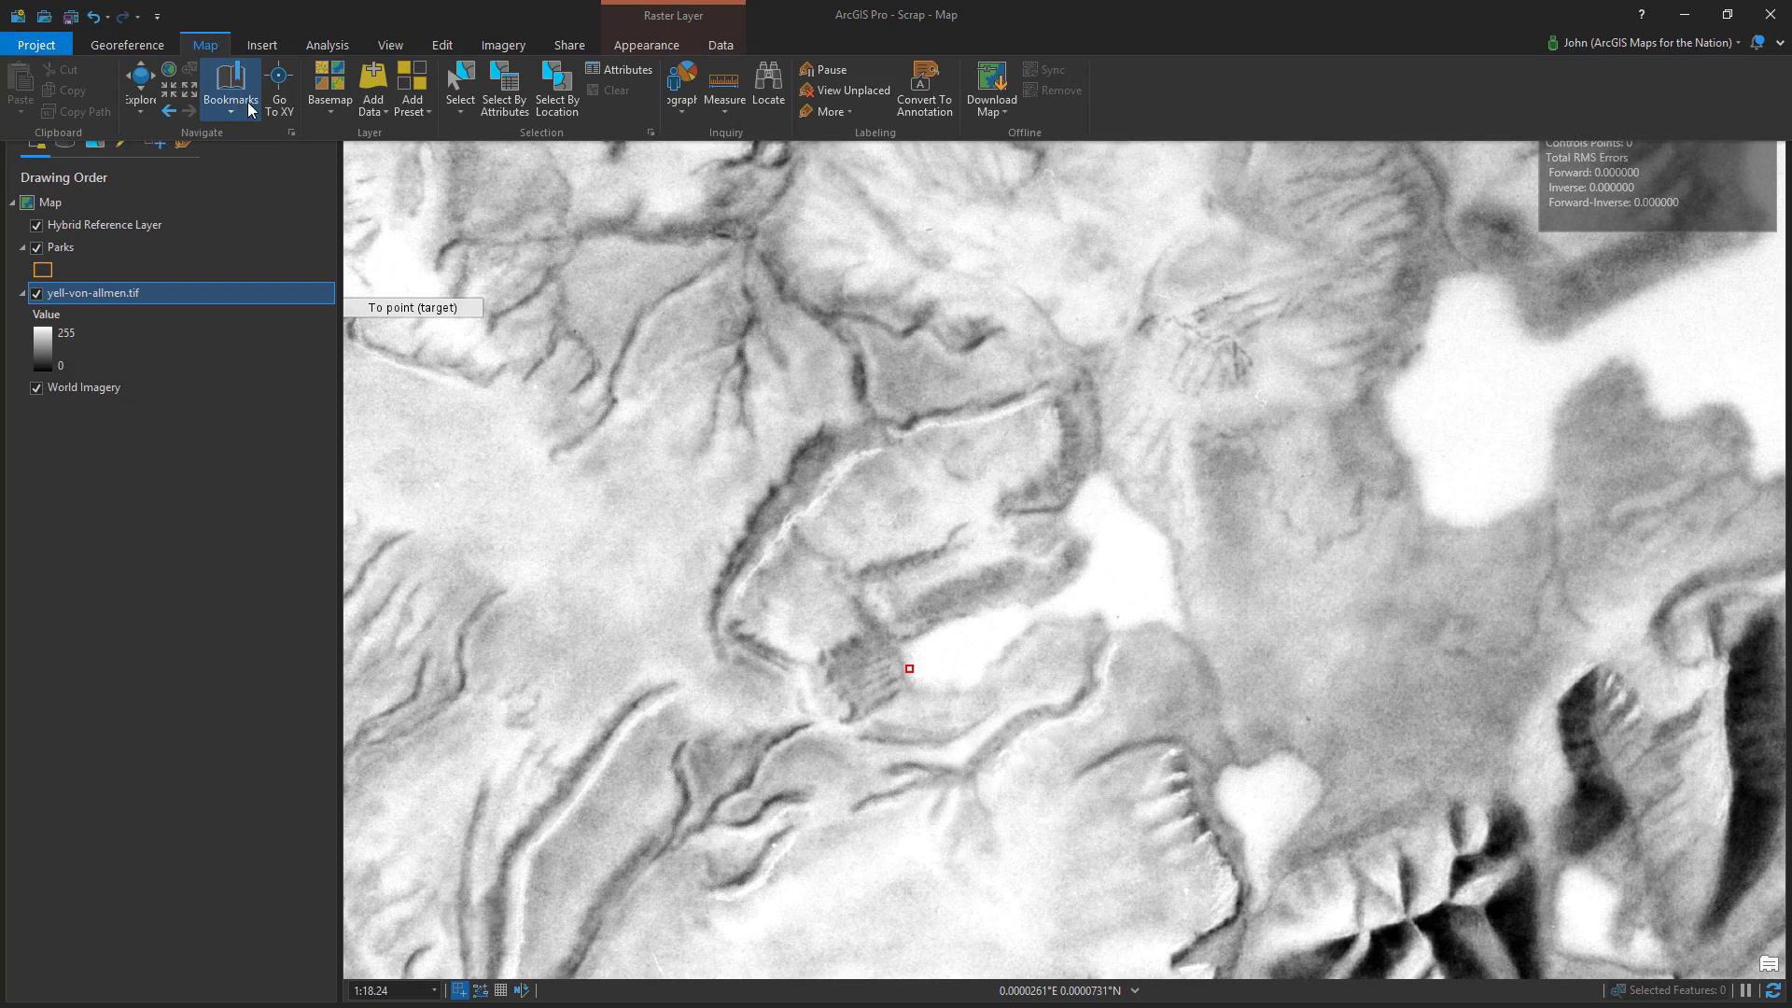
pyautogui.click(174, 113)
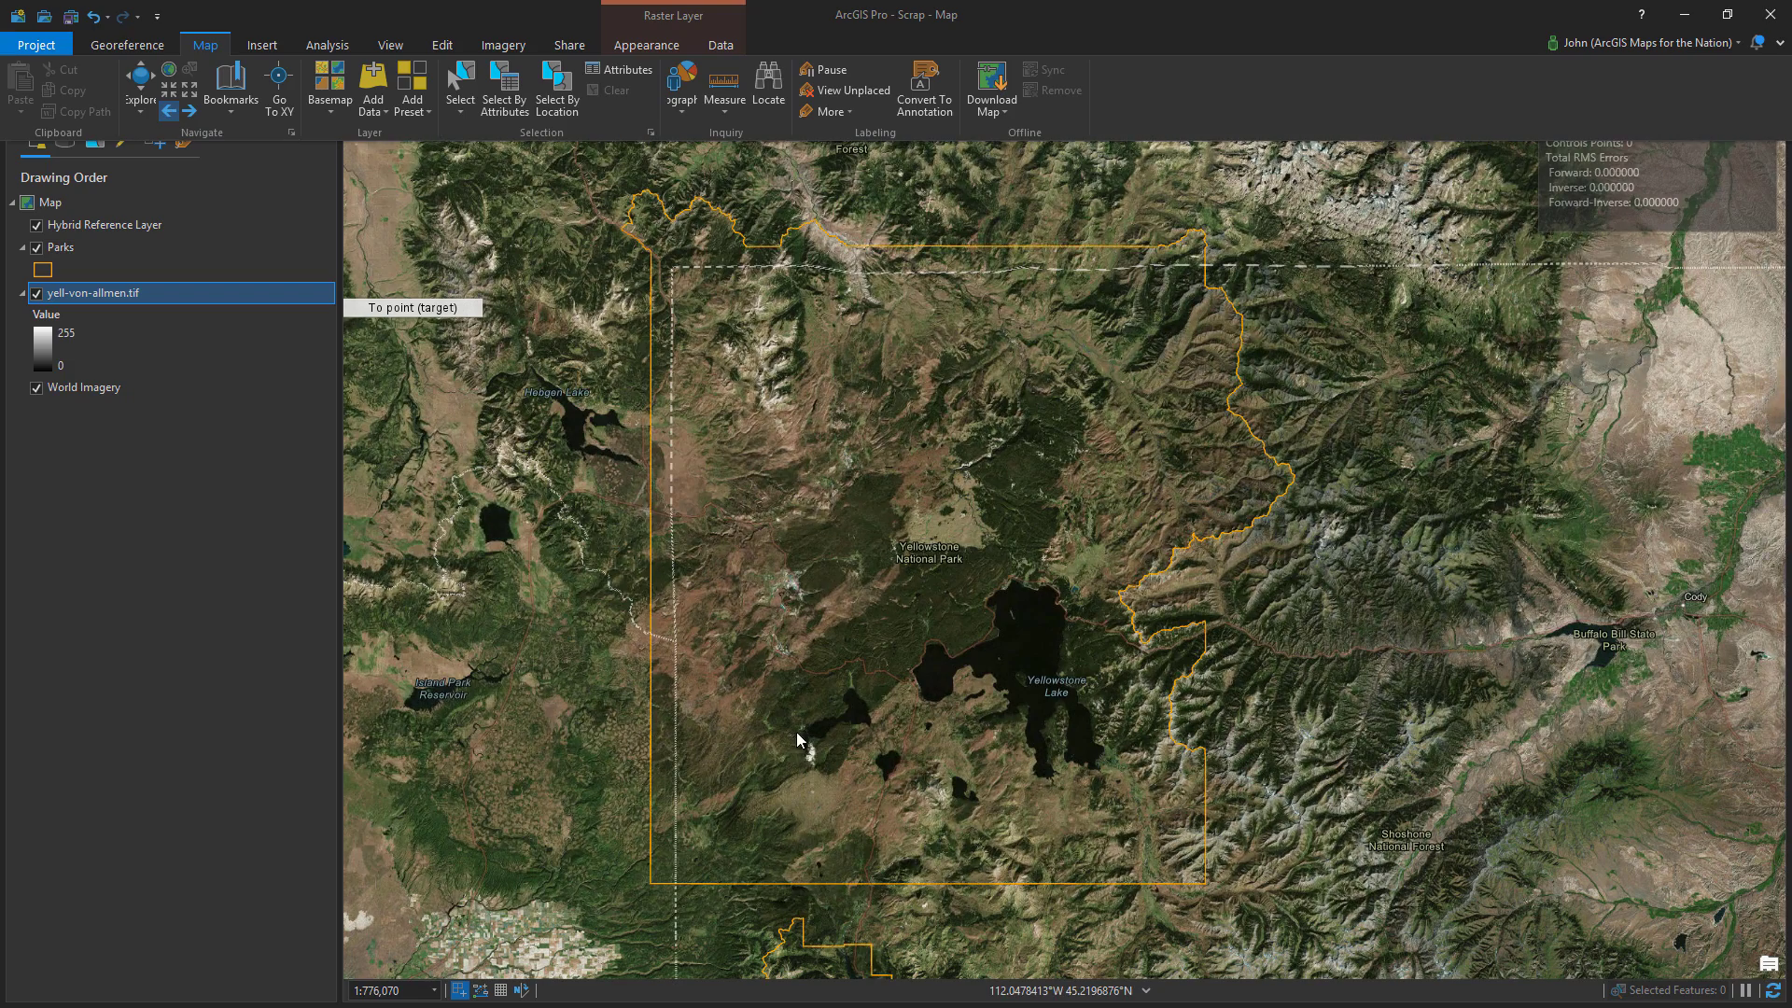
pyautogui.scroll(5, 797, 731)
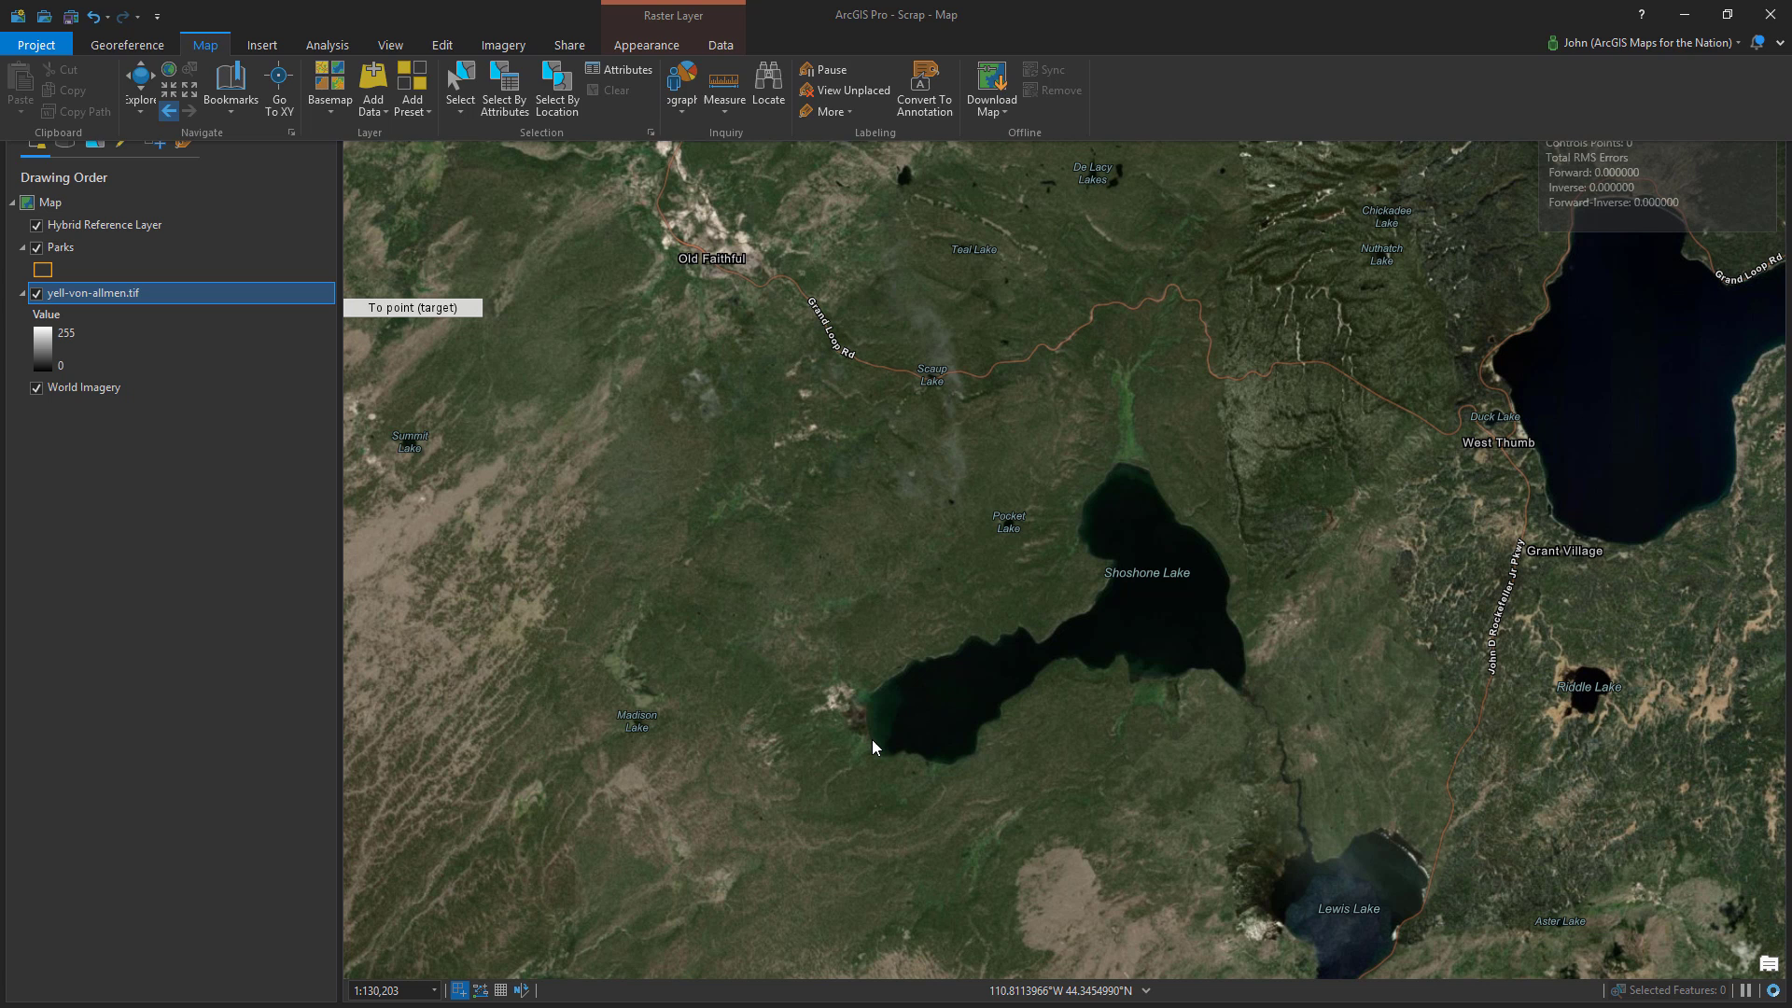
pyautogui.click(871, 740)
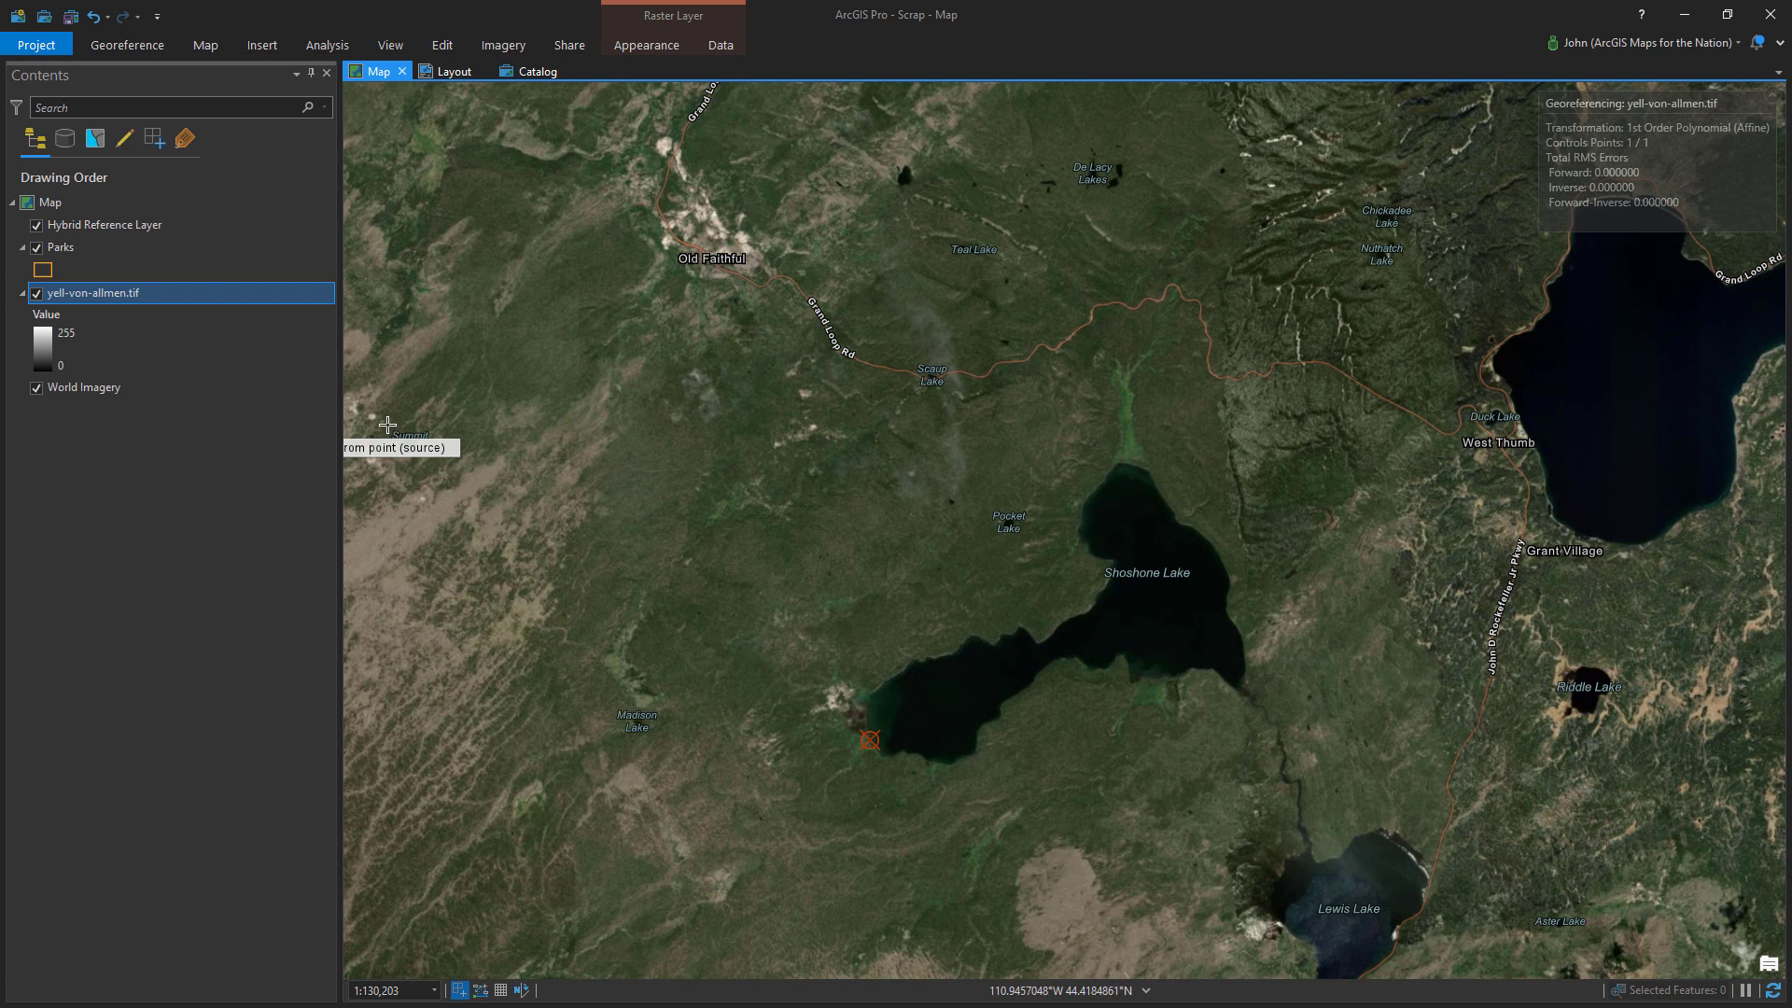
# Add a second control point linking Yellowstone Lake's south end on the relief to the imagery
pyautogui.rightClick(220, 295)
pyautogui.click(286, 520)
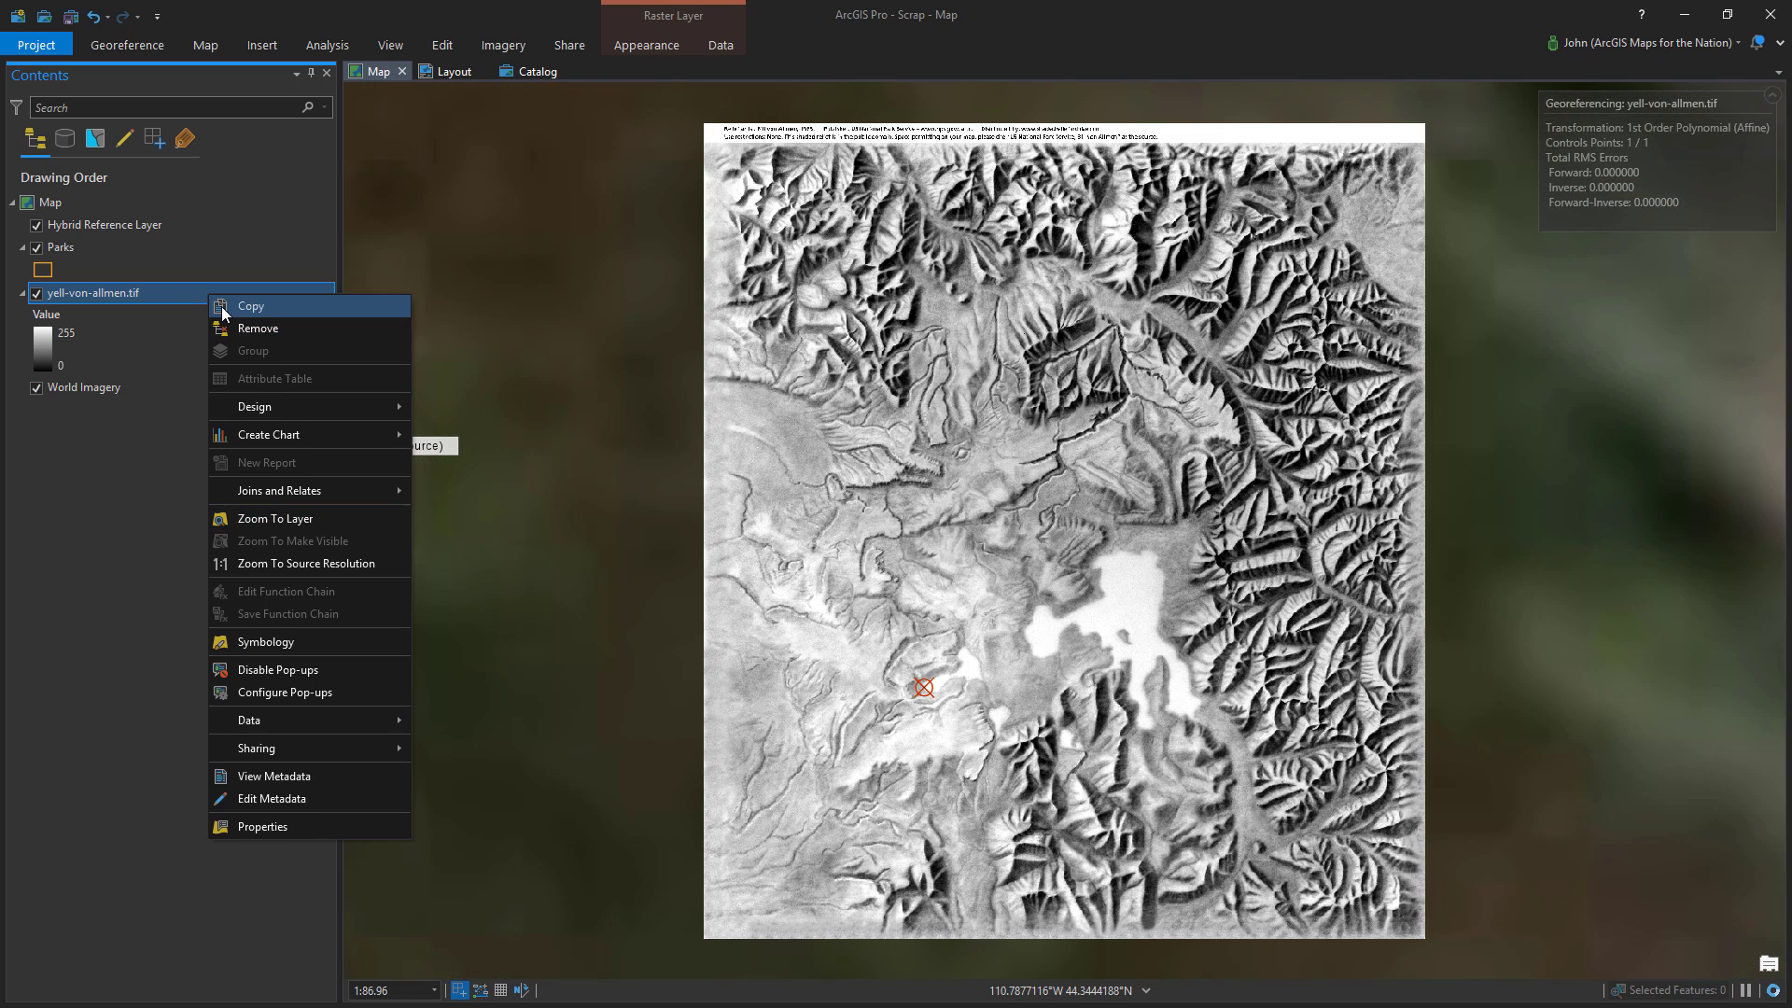
pyautogui.click(1200, 701)
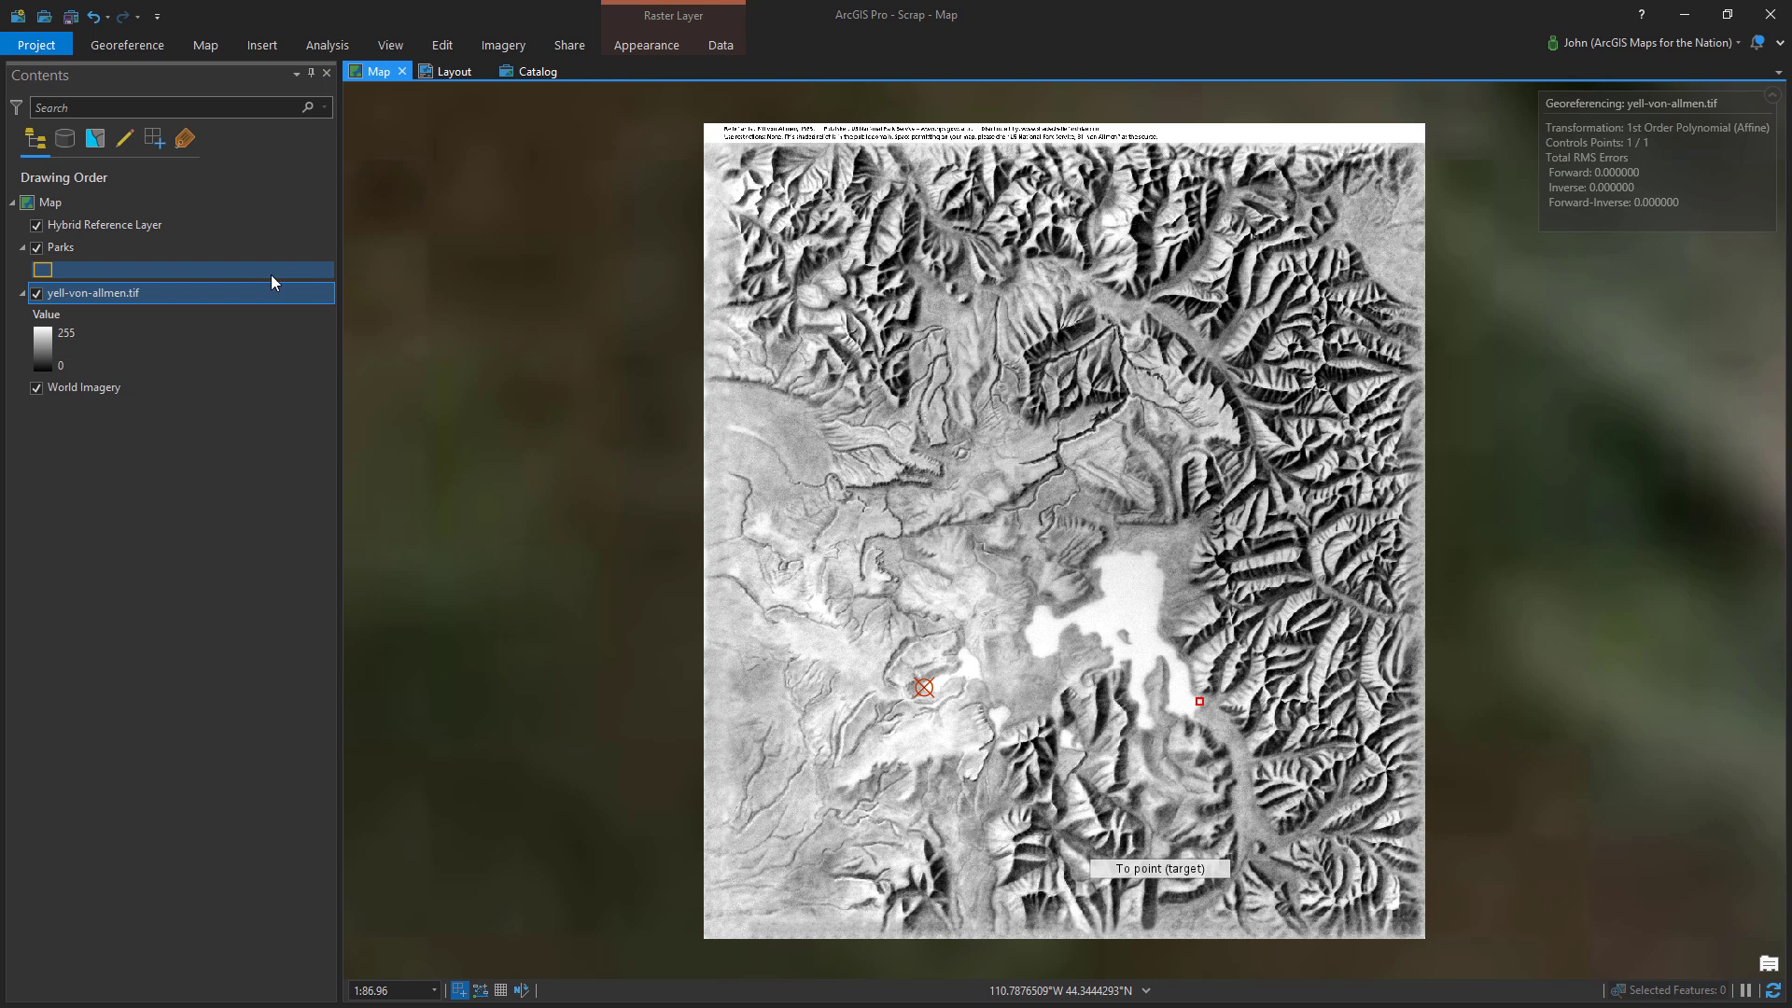
pyautogui.click(204, 46)
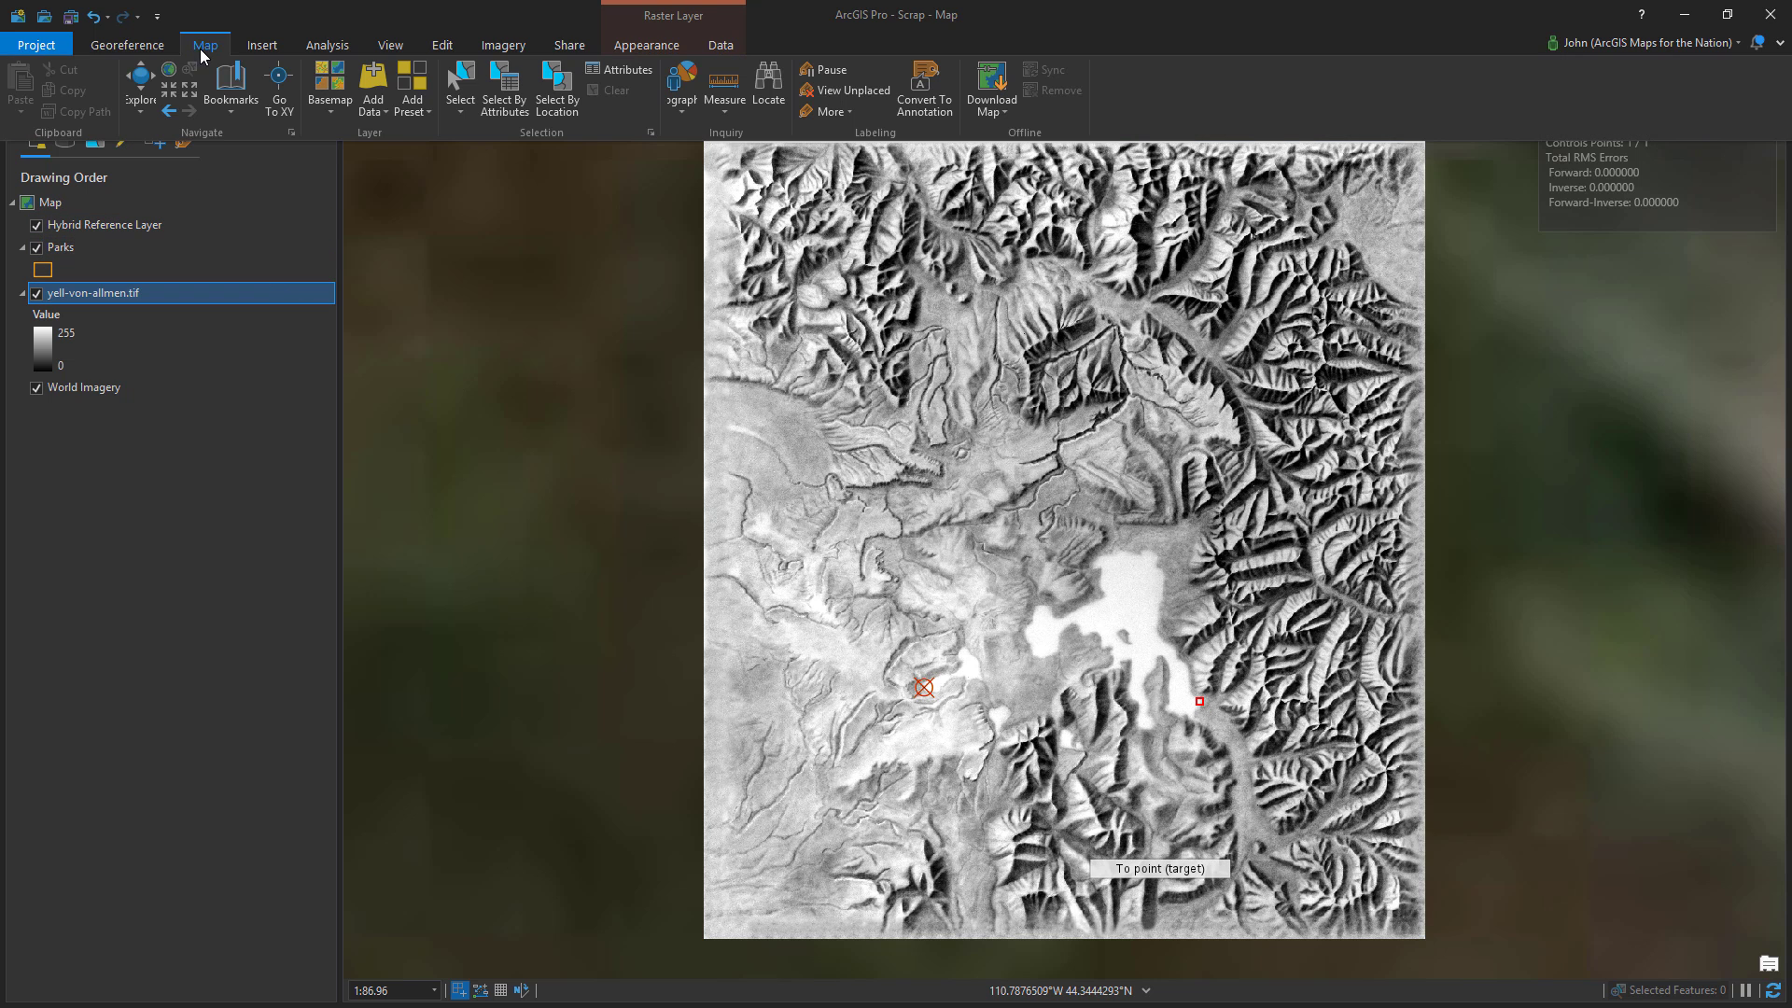
pyautogui.click(170, 112)
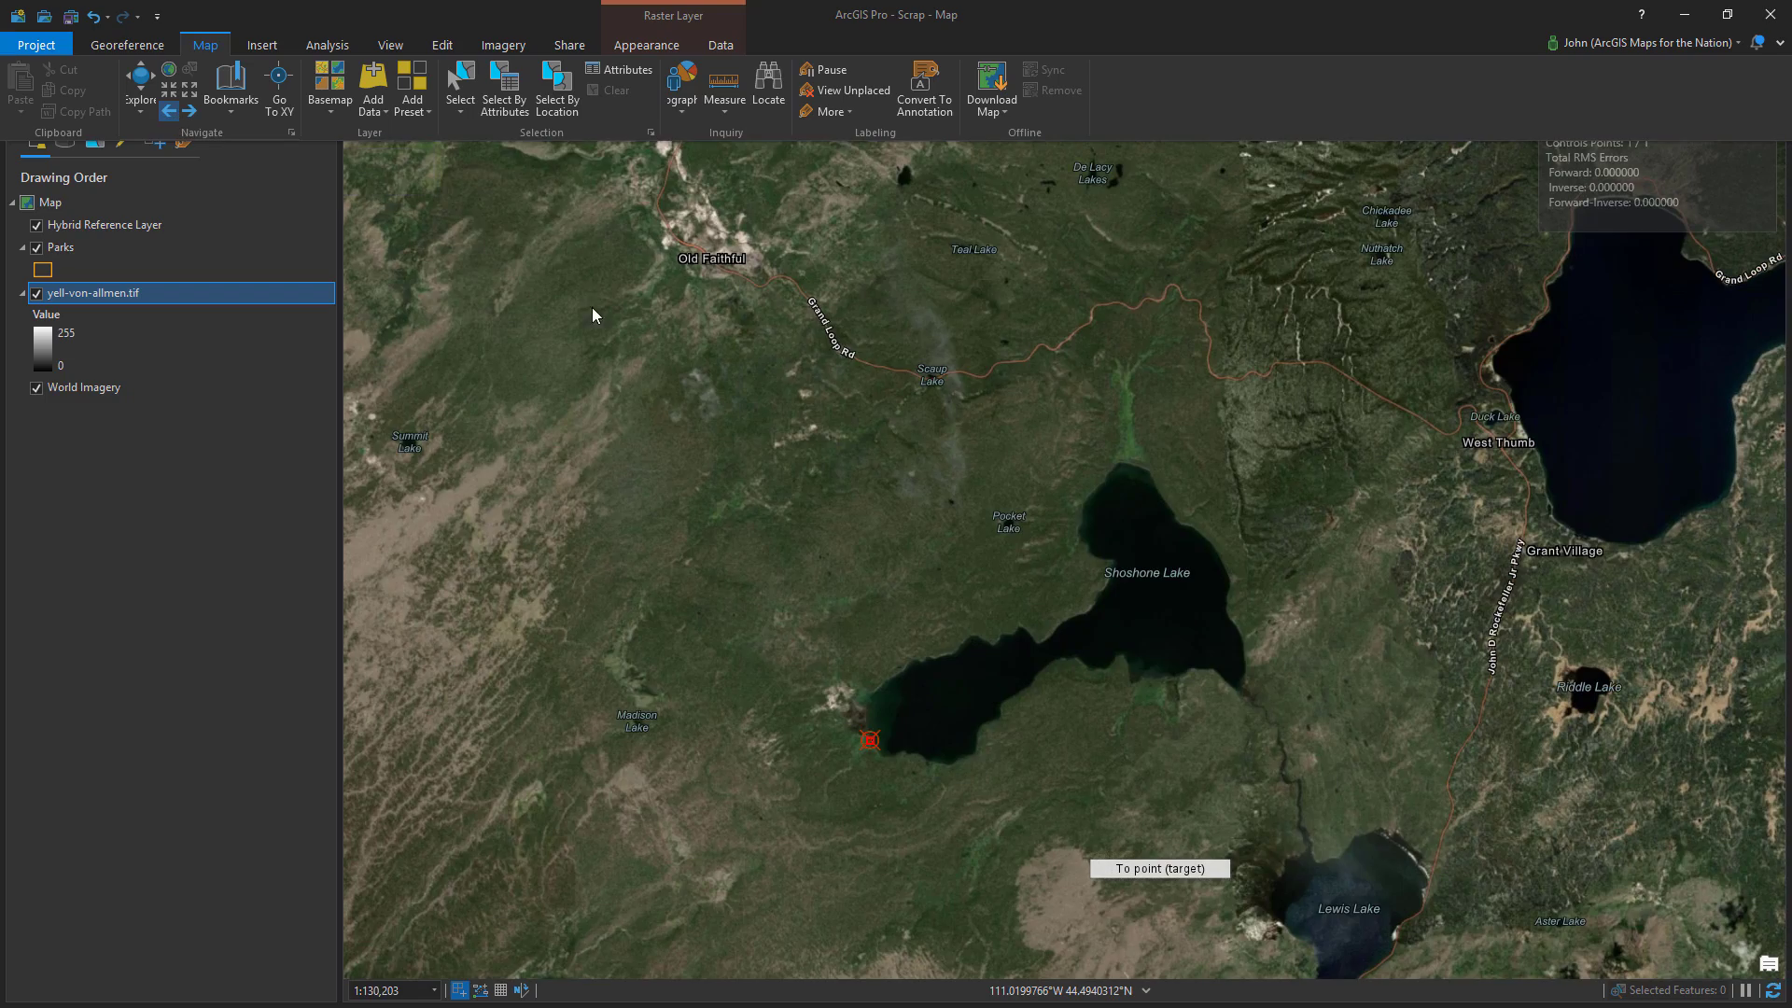
pyautogui.scroll(-3, 592, 315)
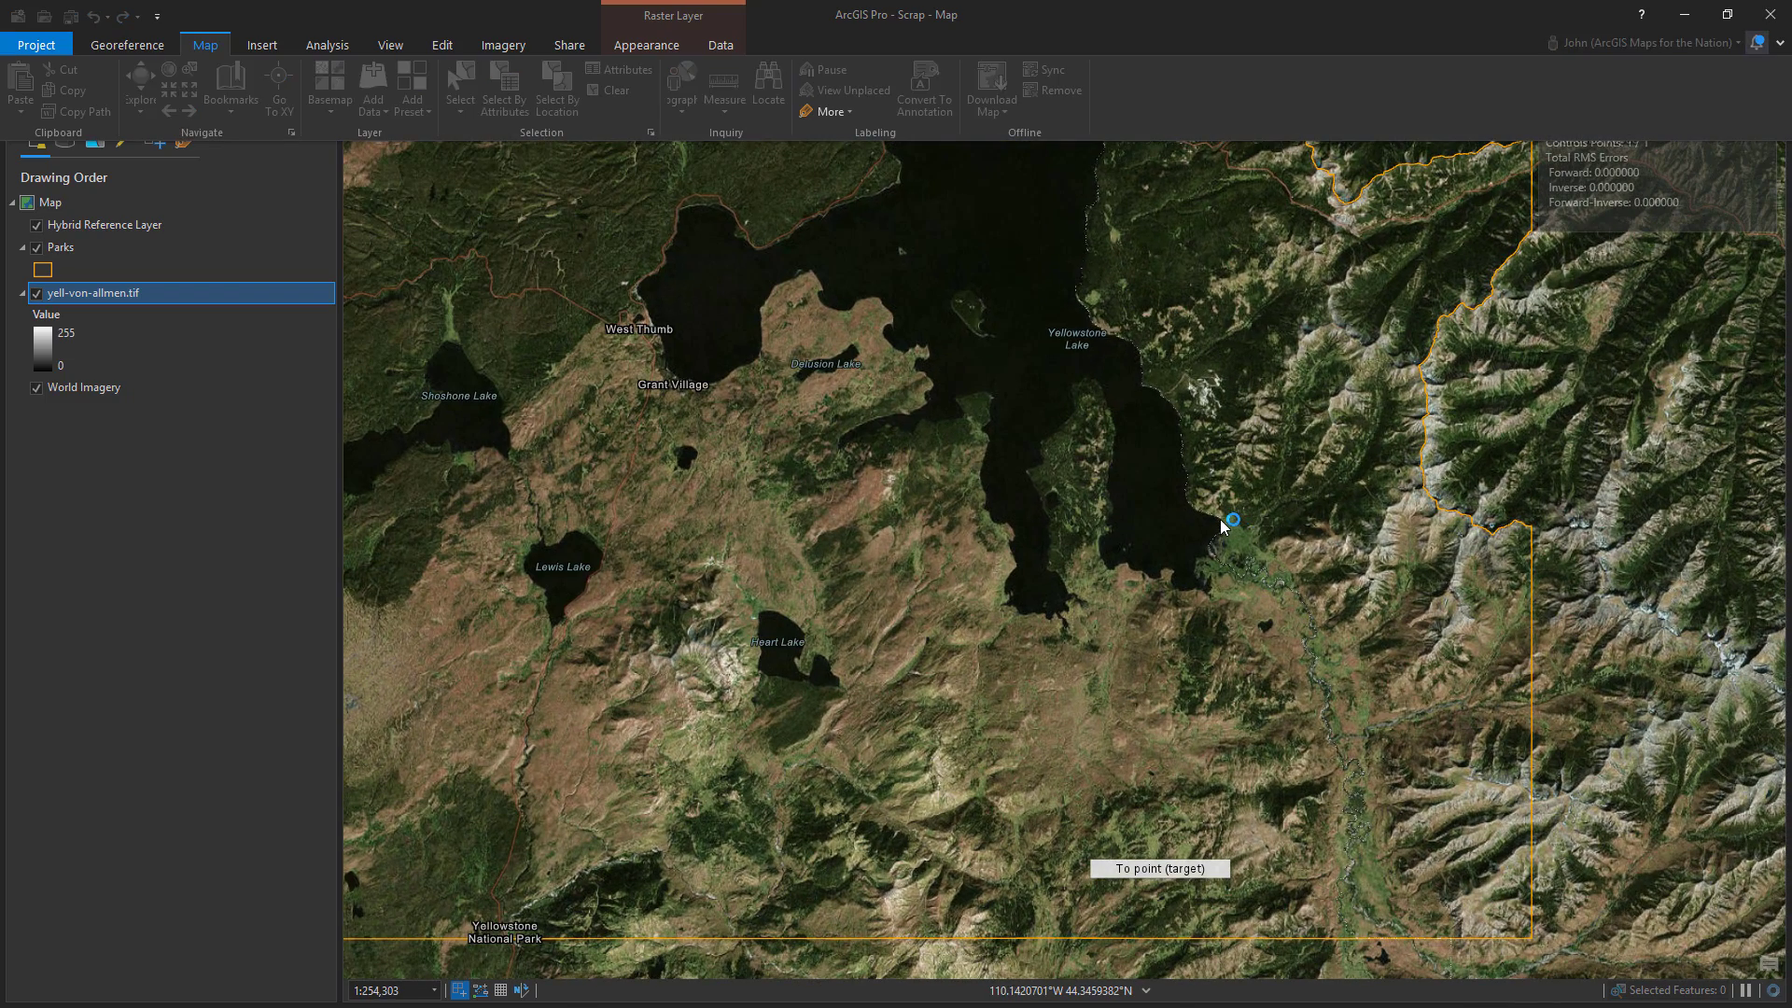
pyautogui.click(1224, 522)
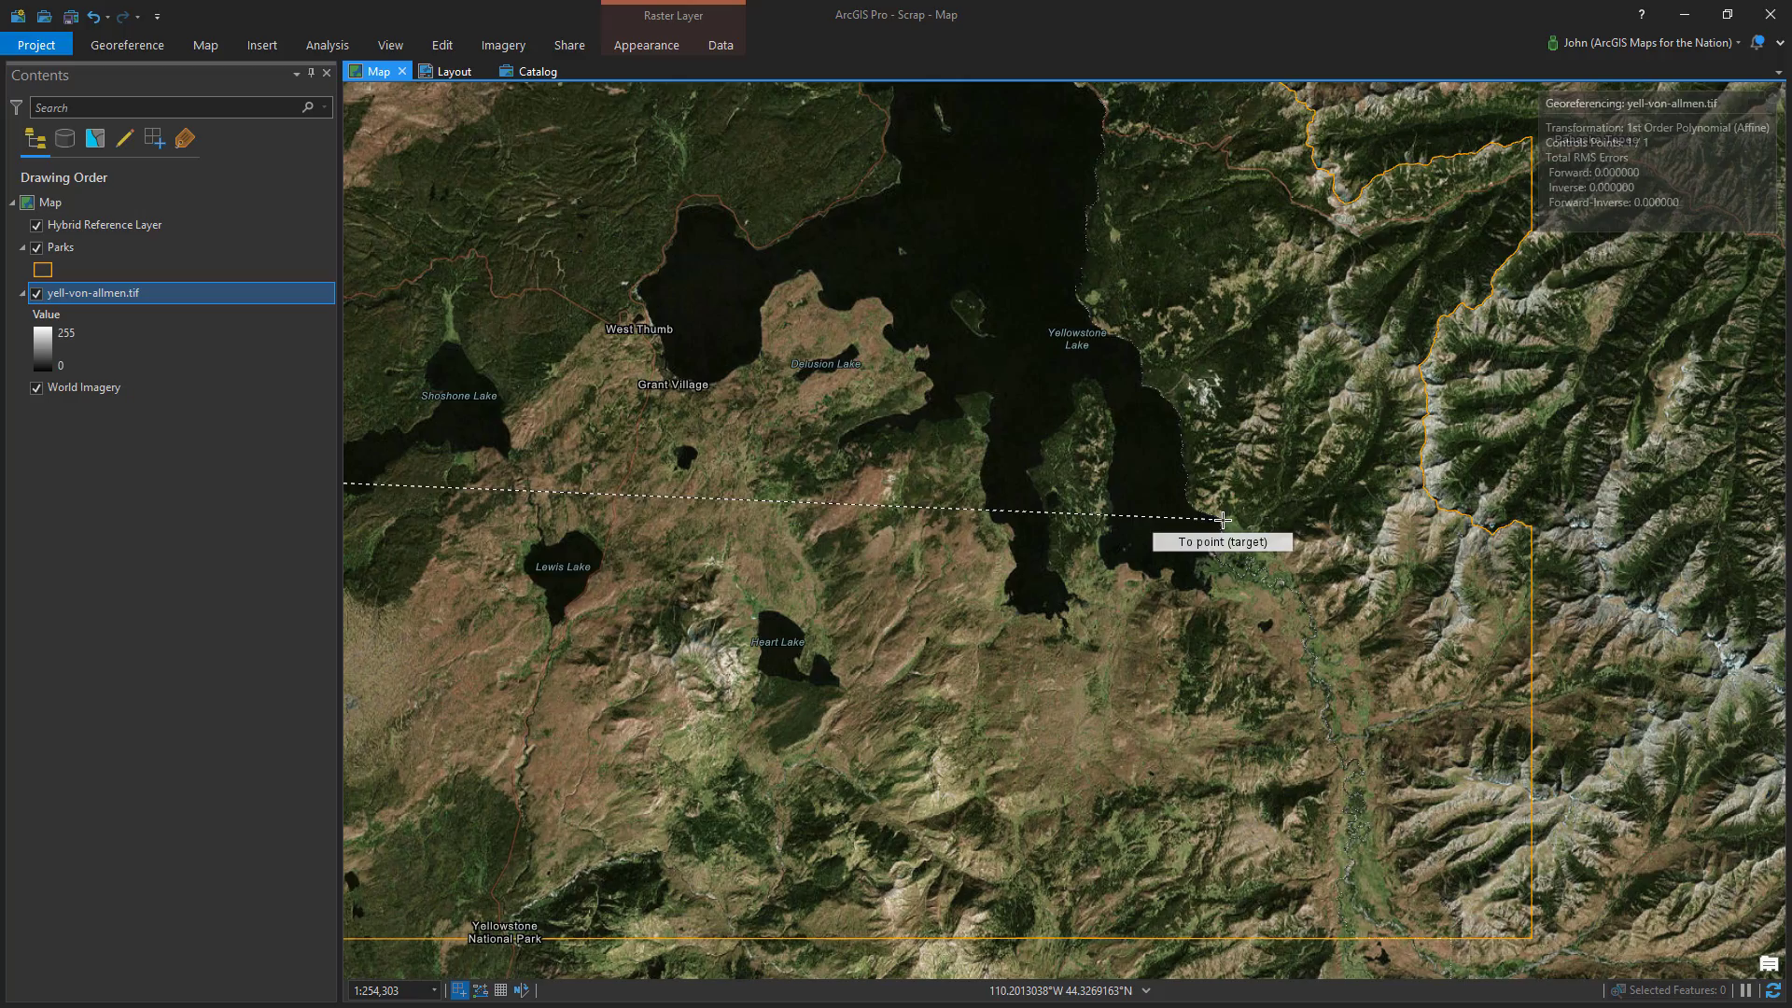
pyautogui.click(1223, 520)
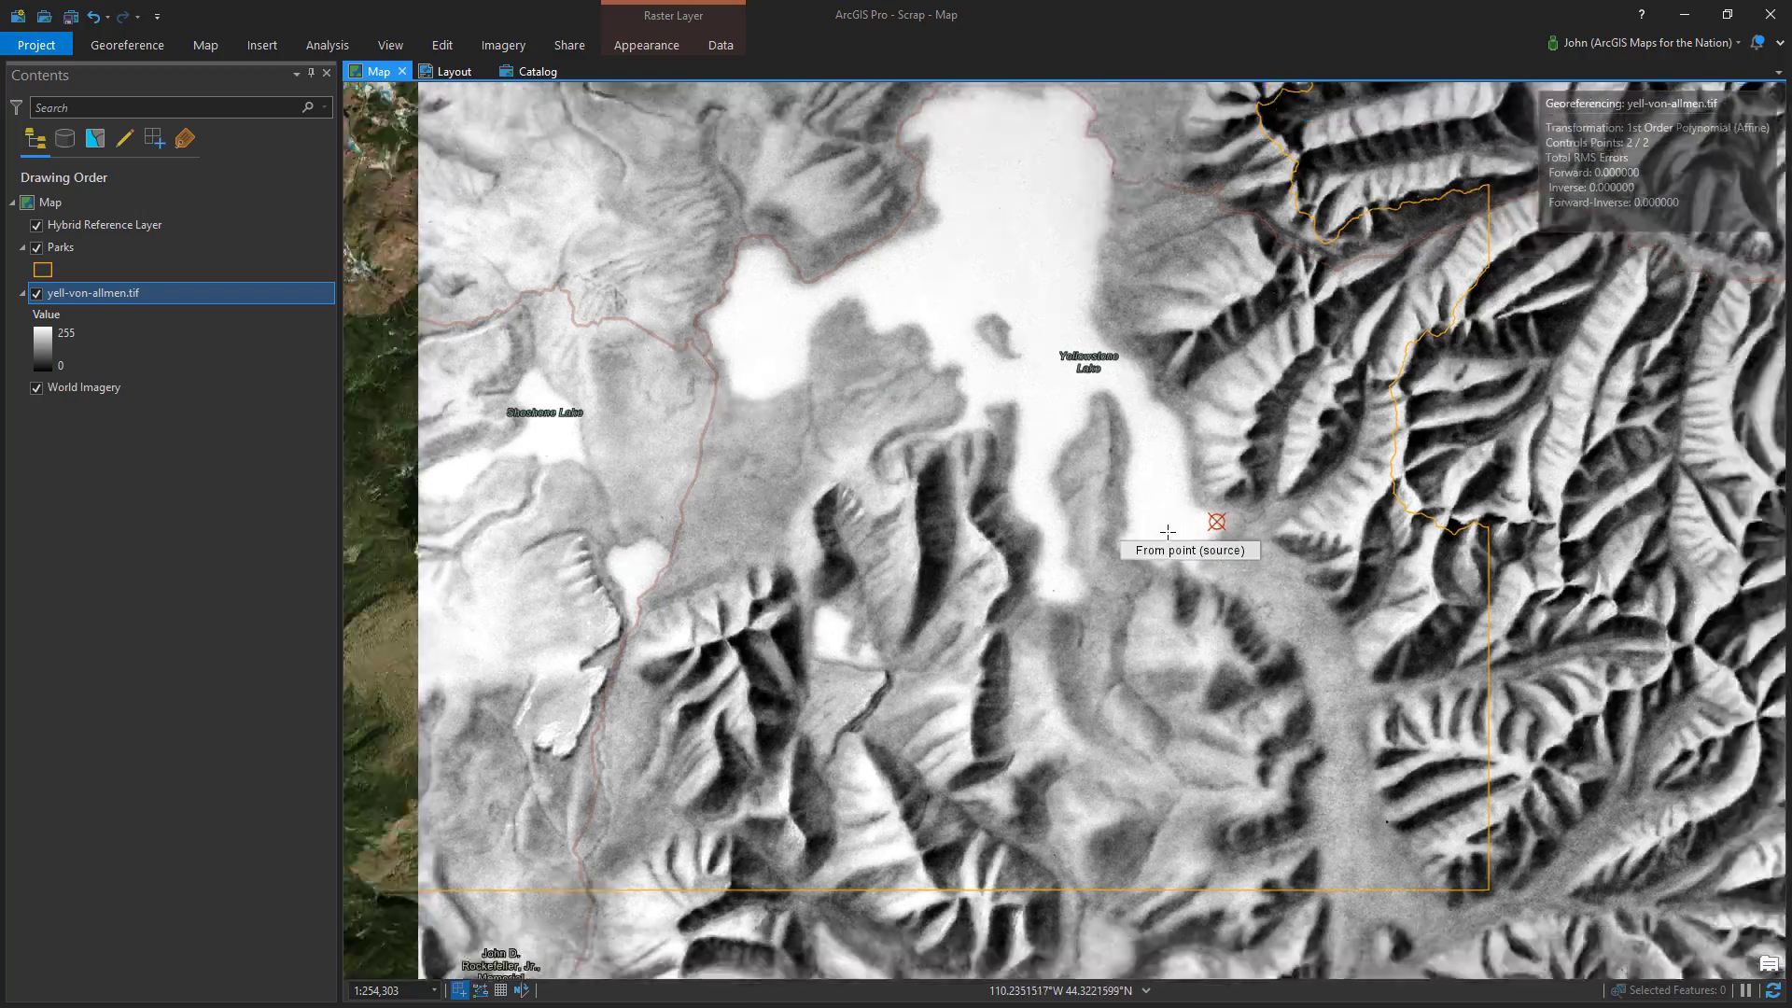
pyautogui.scroll(-3, 728, 579)
pyautogui.scroll(-2, 982, 679)
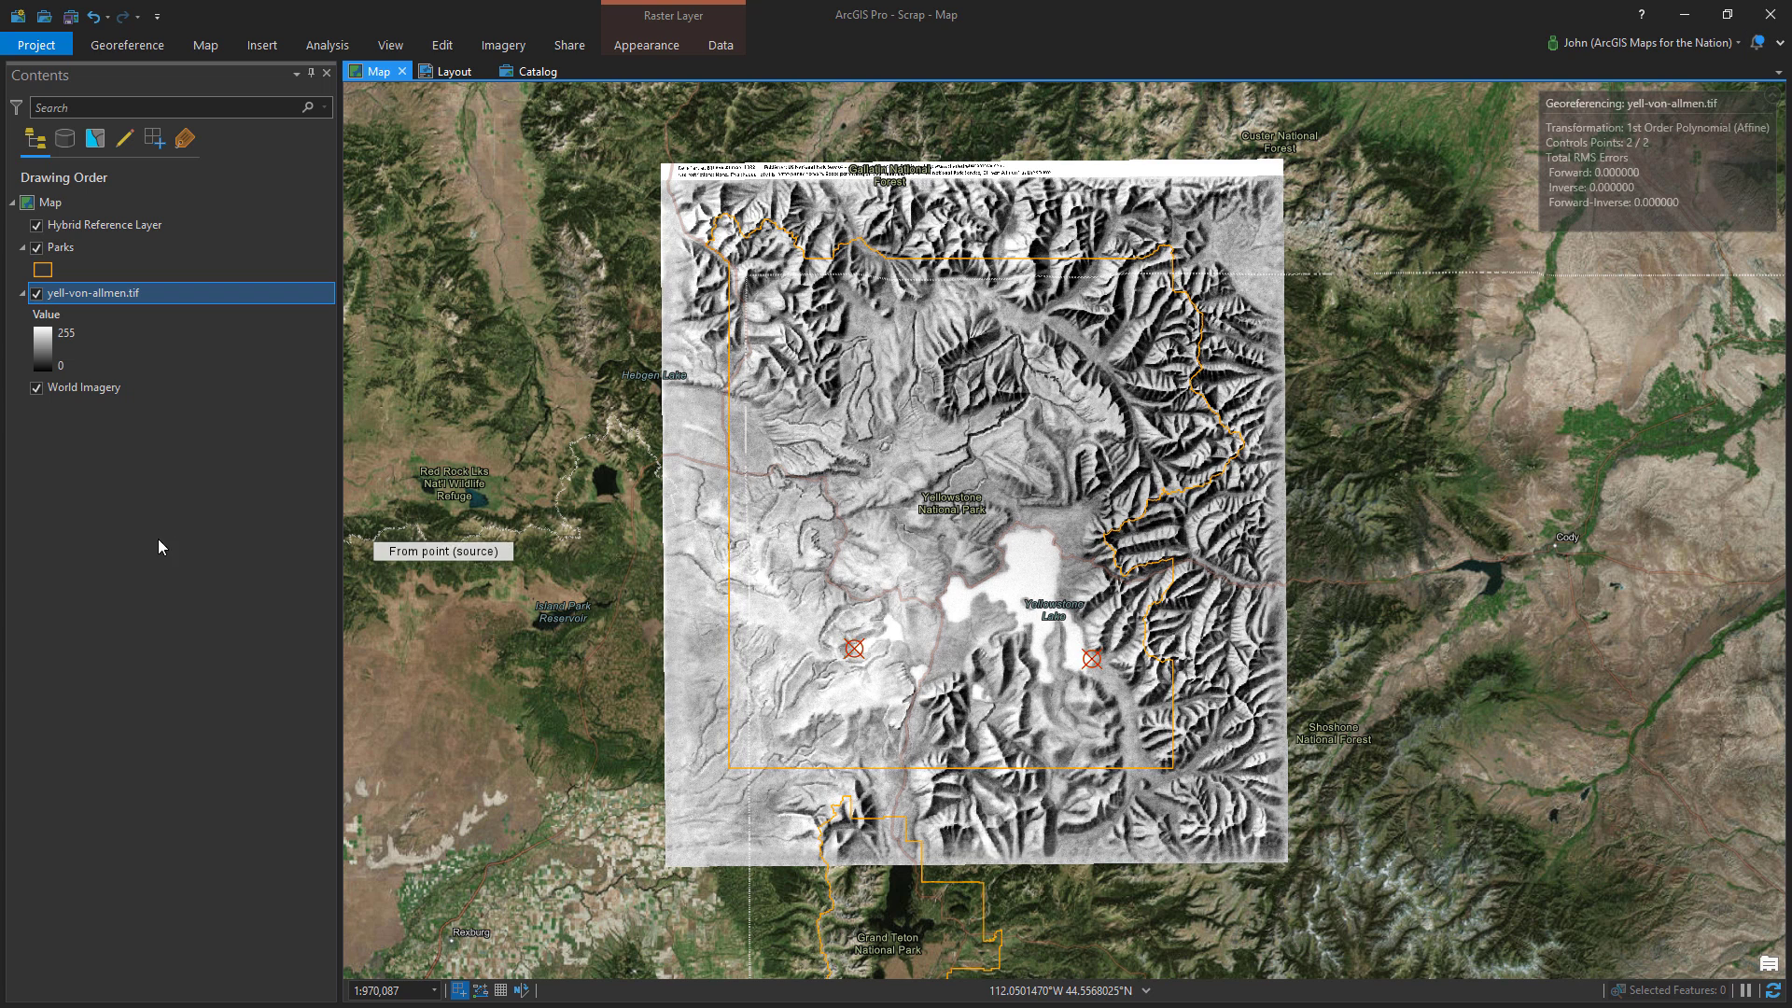
# Set the yell-von-allmen.tif relief layer's transparency to 40%
pyautogui.click(646, 46)
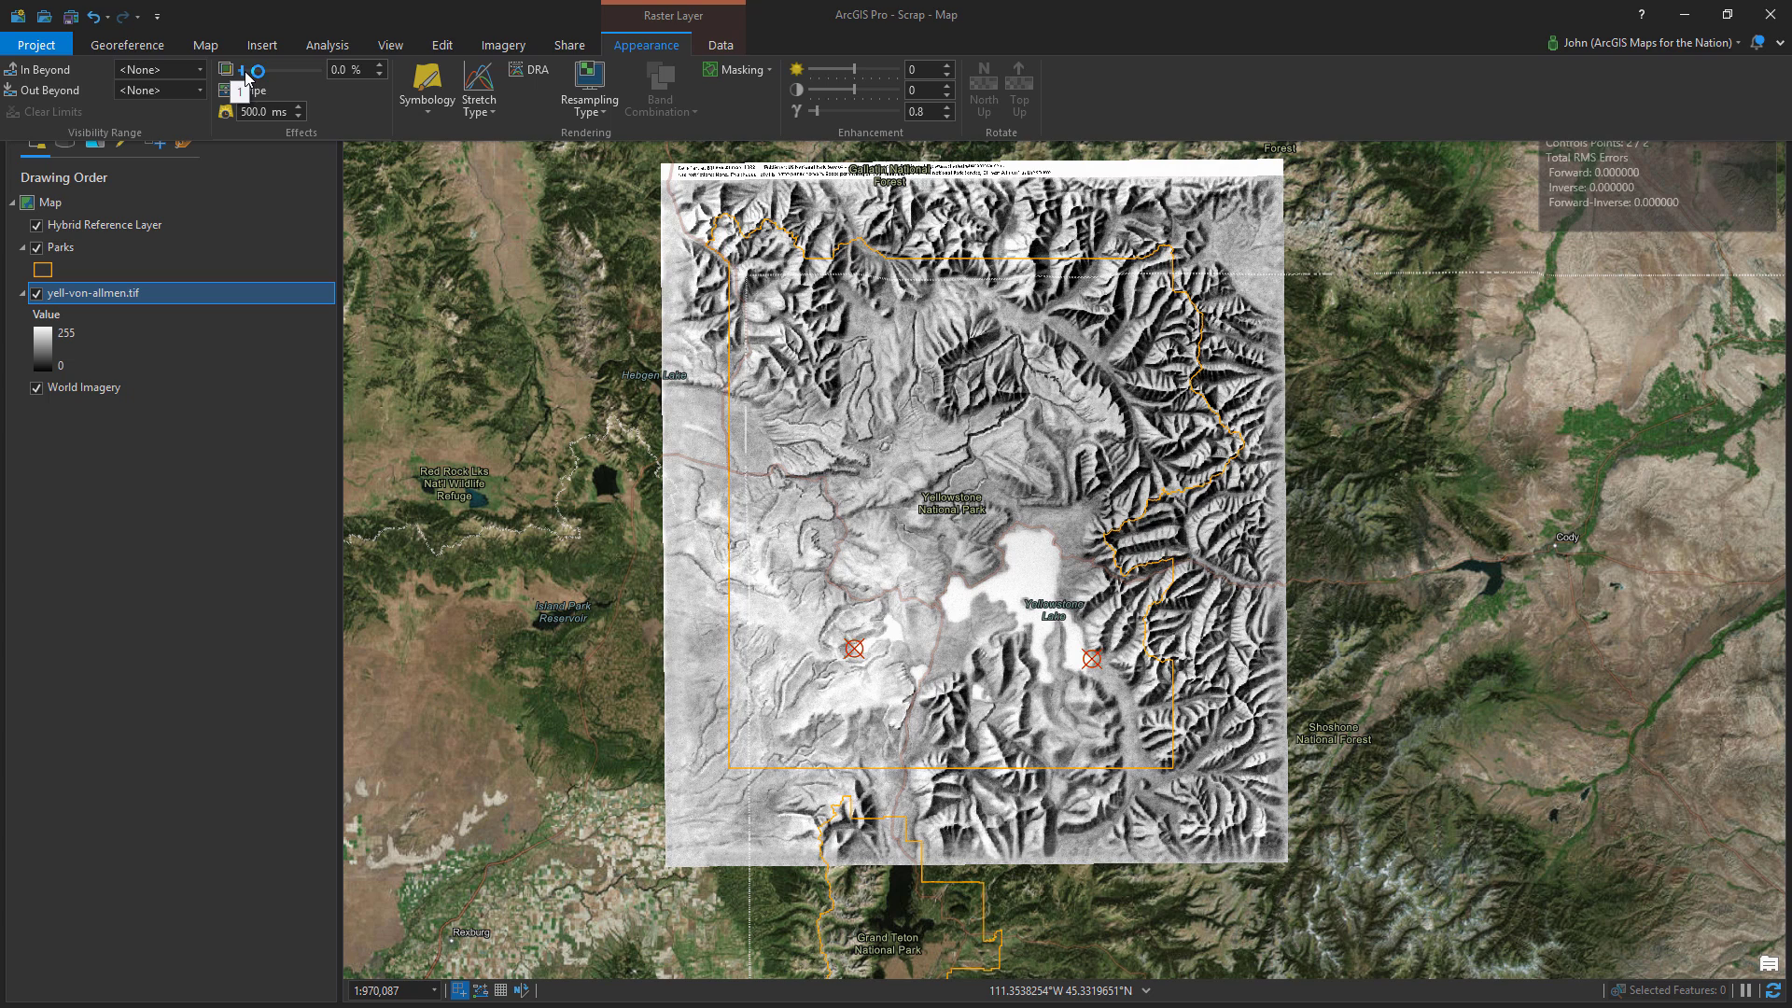
pyautogui.moveTo(245, 71); pyautogui.dragTo(282, 77)
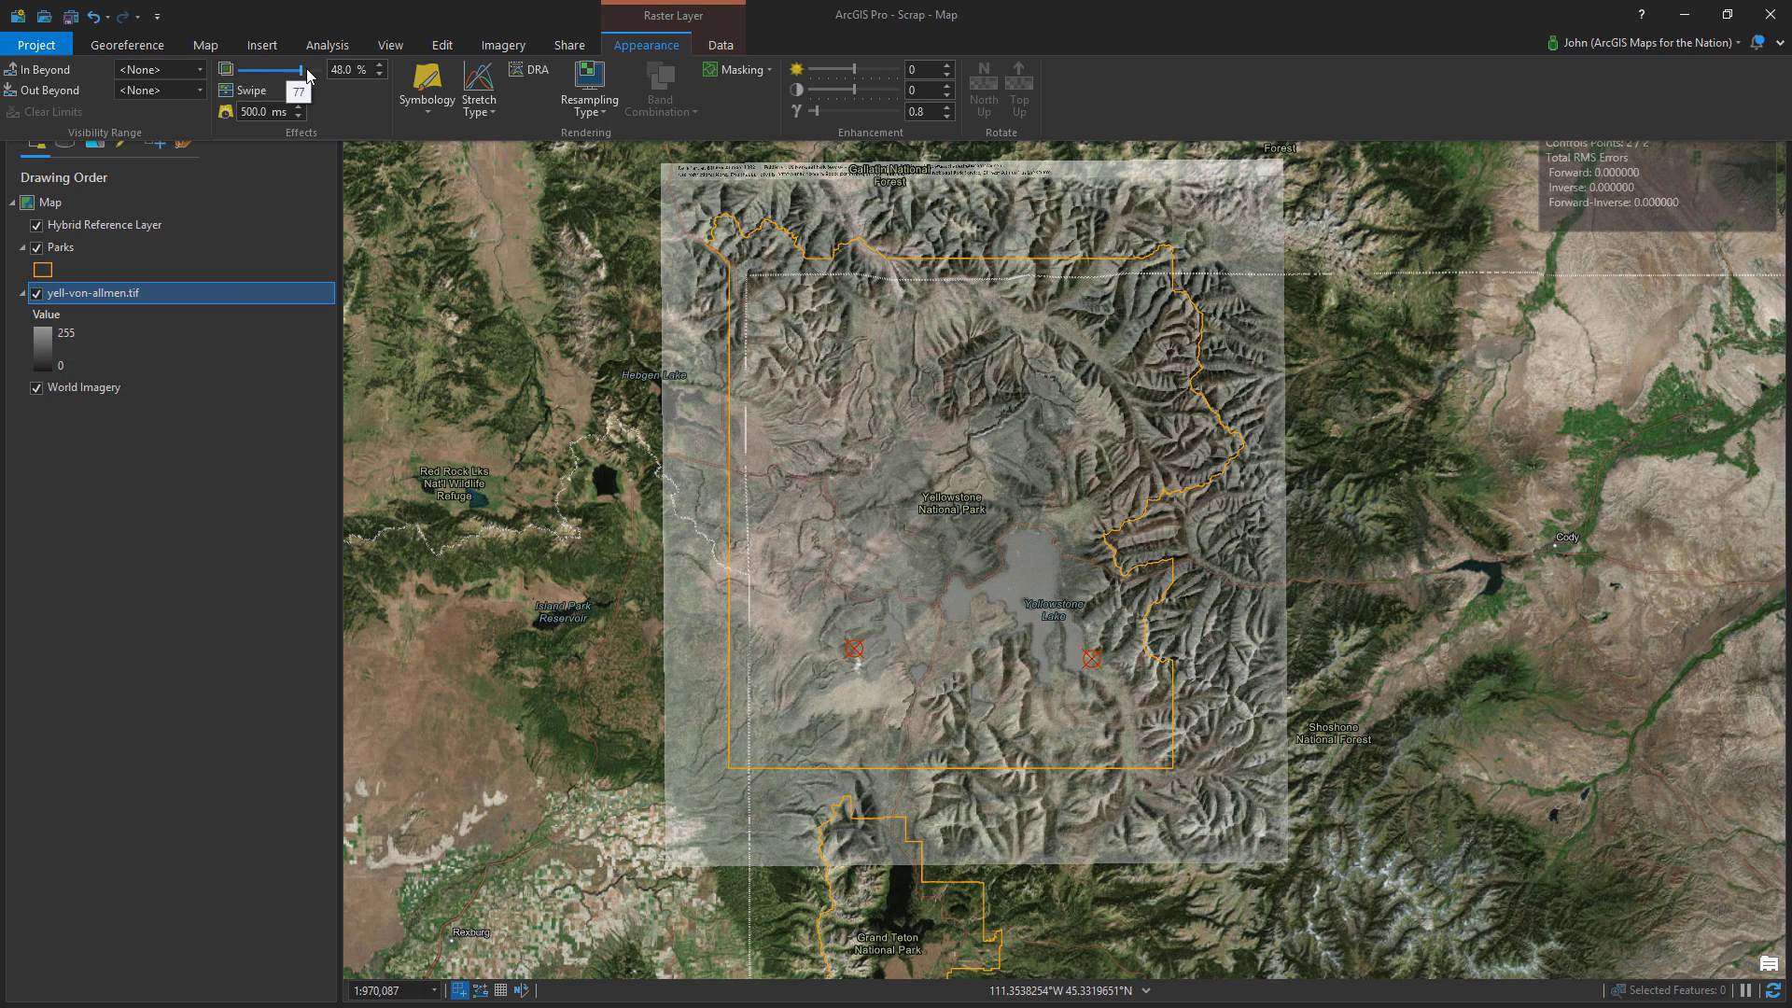
pyautogui.moveTo(308, 75); pyautogui.dragTo(275, 79)
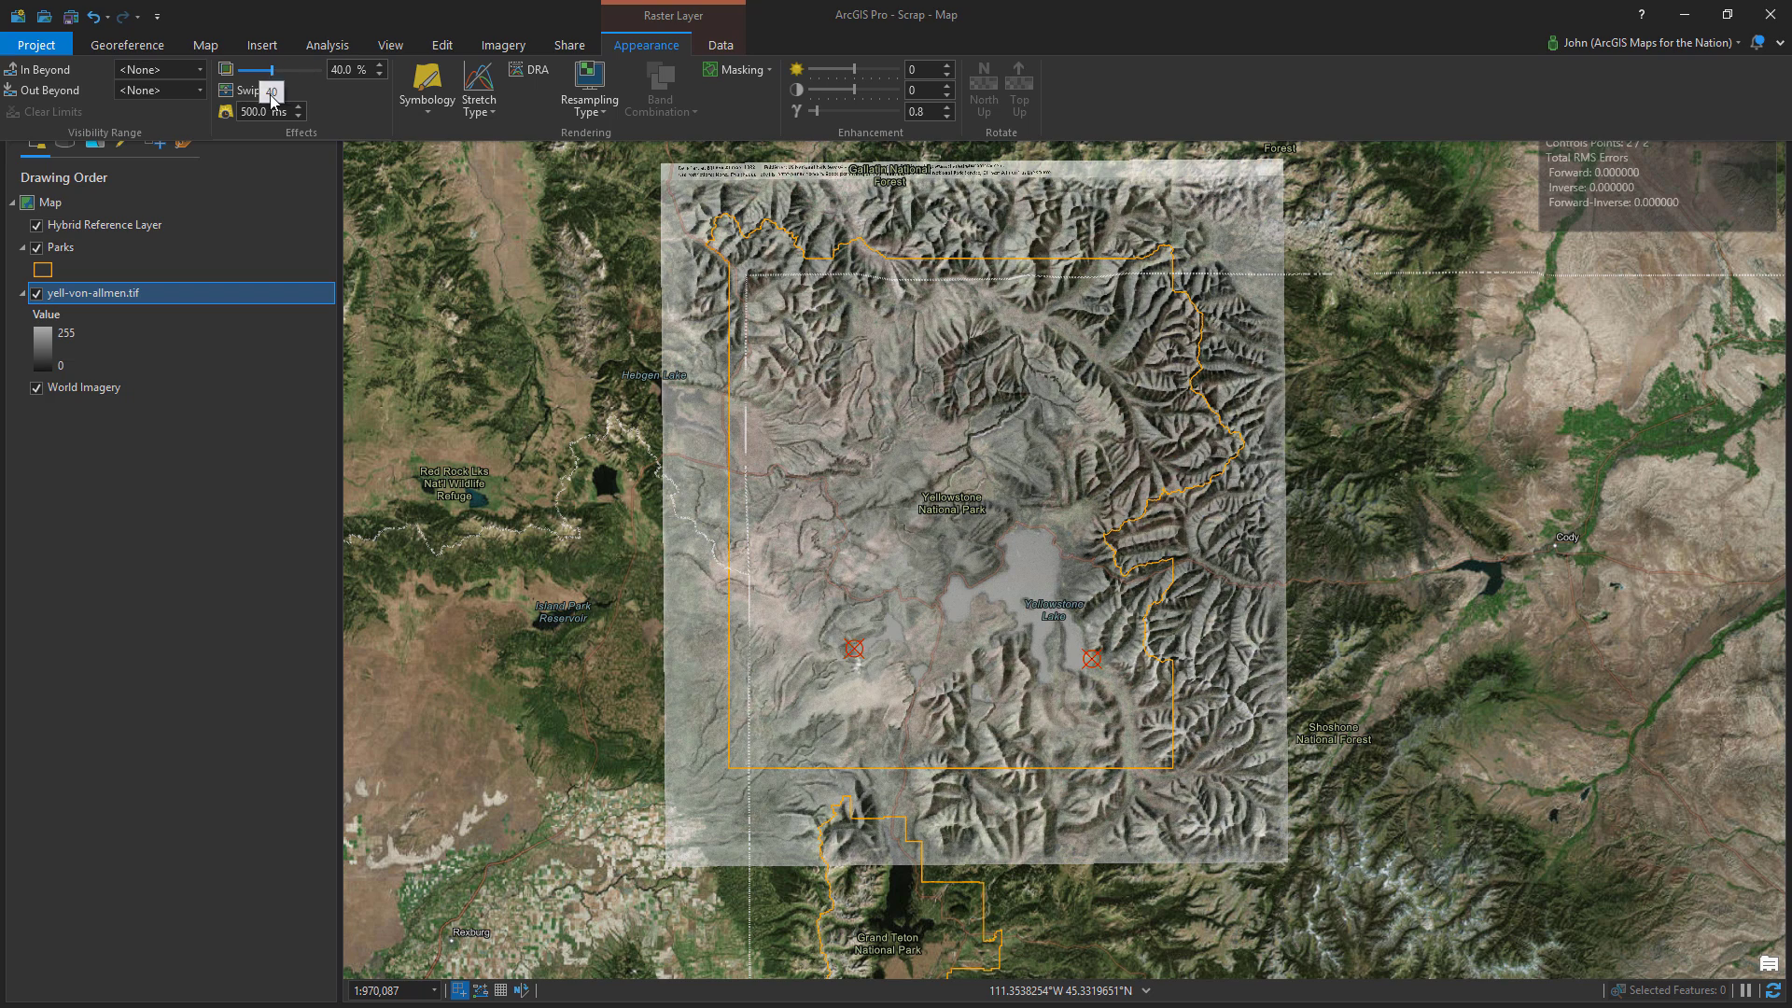
# Toggle the shaded relief on and off repeatedly to compare its alignment with the imagery
pyautogui.click(38, 294)
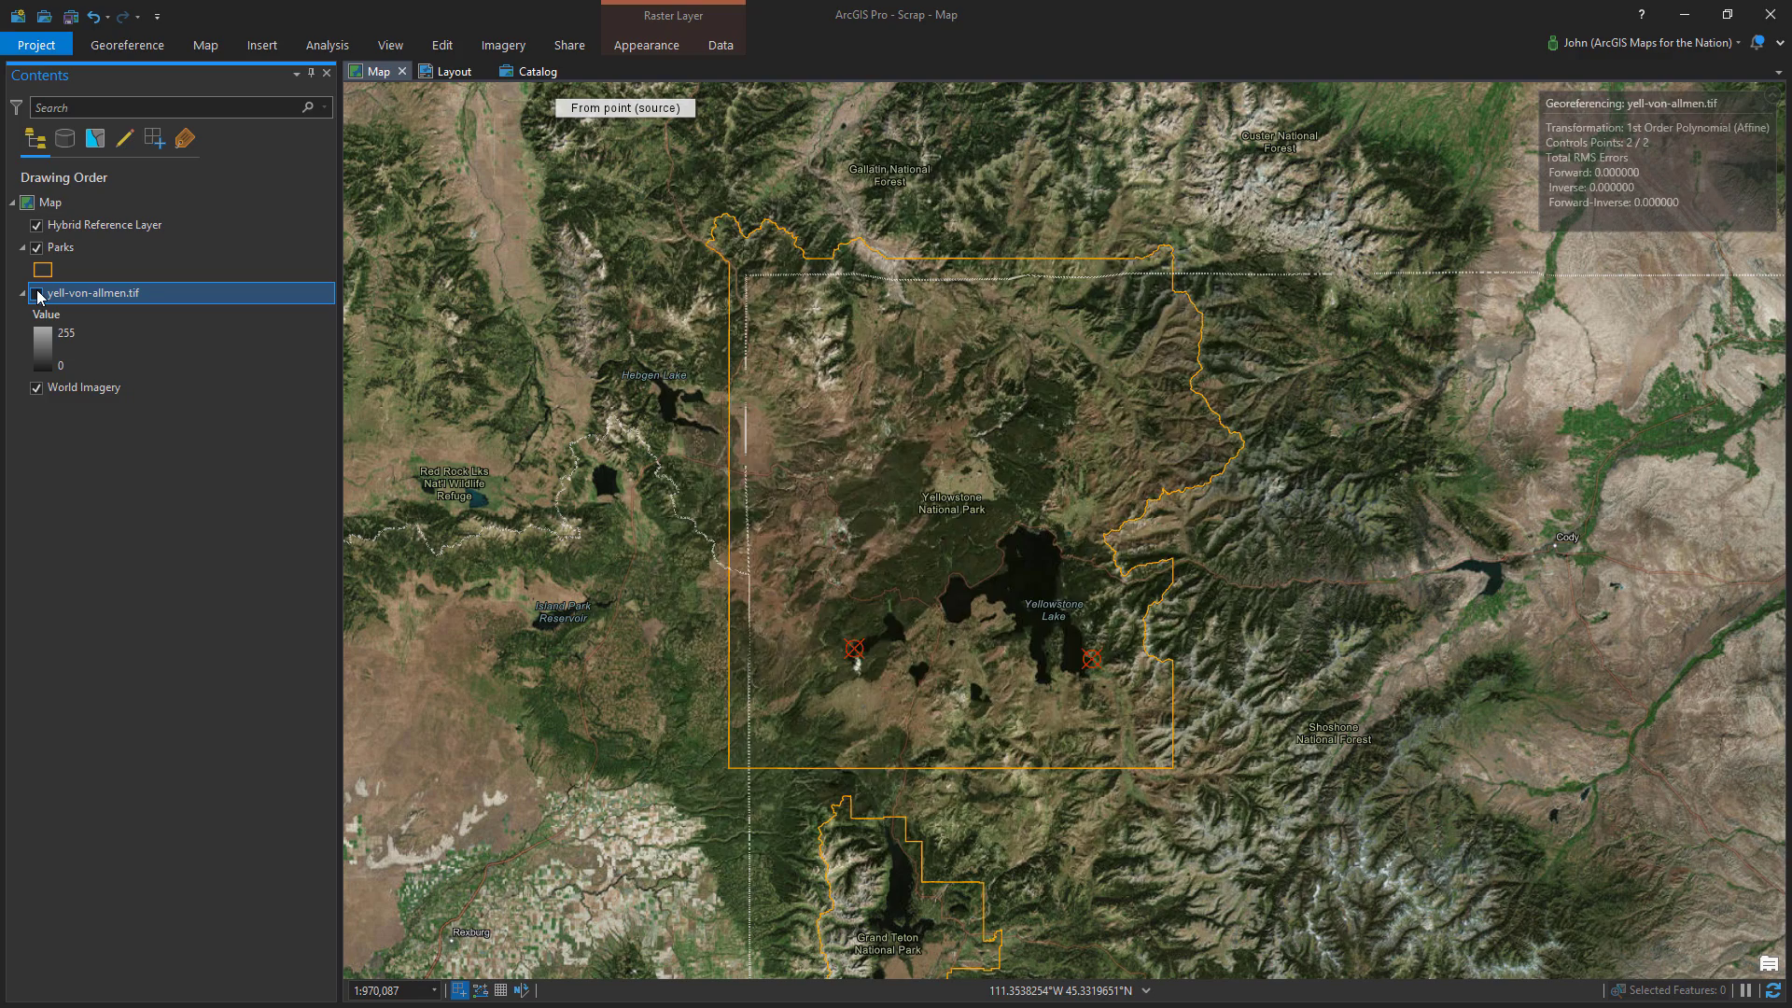
pyautogui.click(39, 294)
pyautogui.click(38, 294)
pyautogui.click(38, 294)
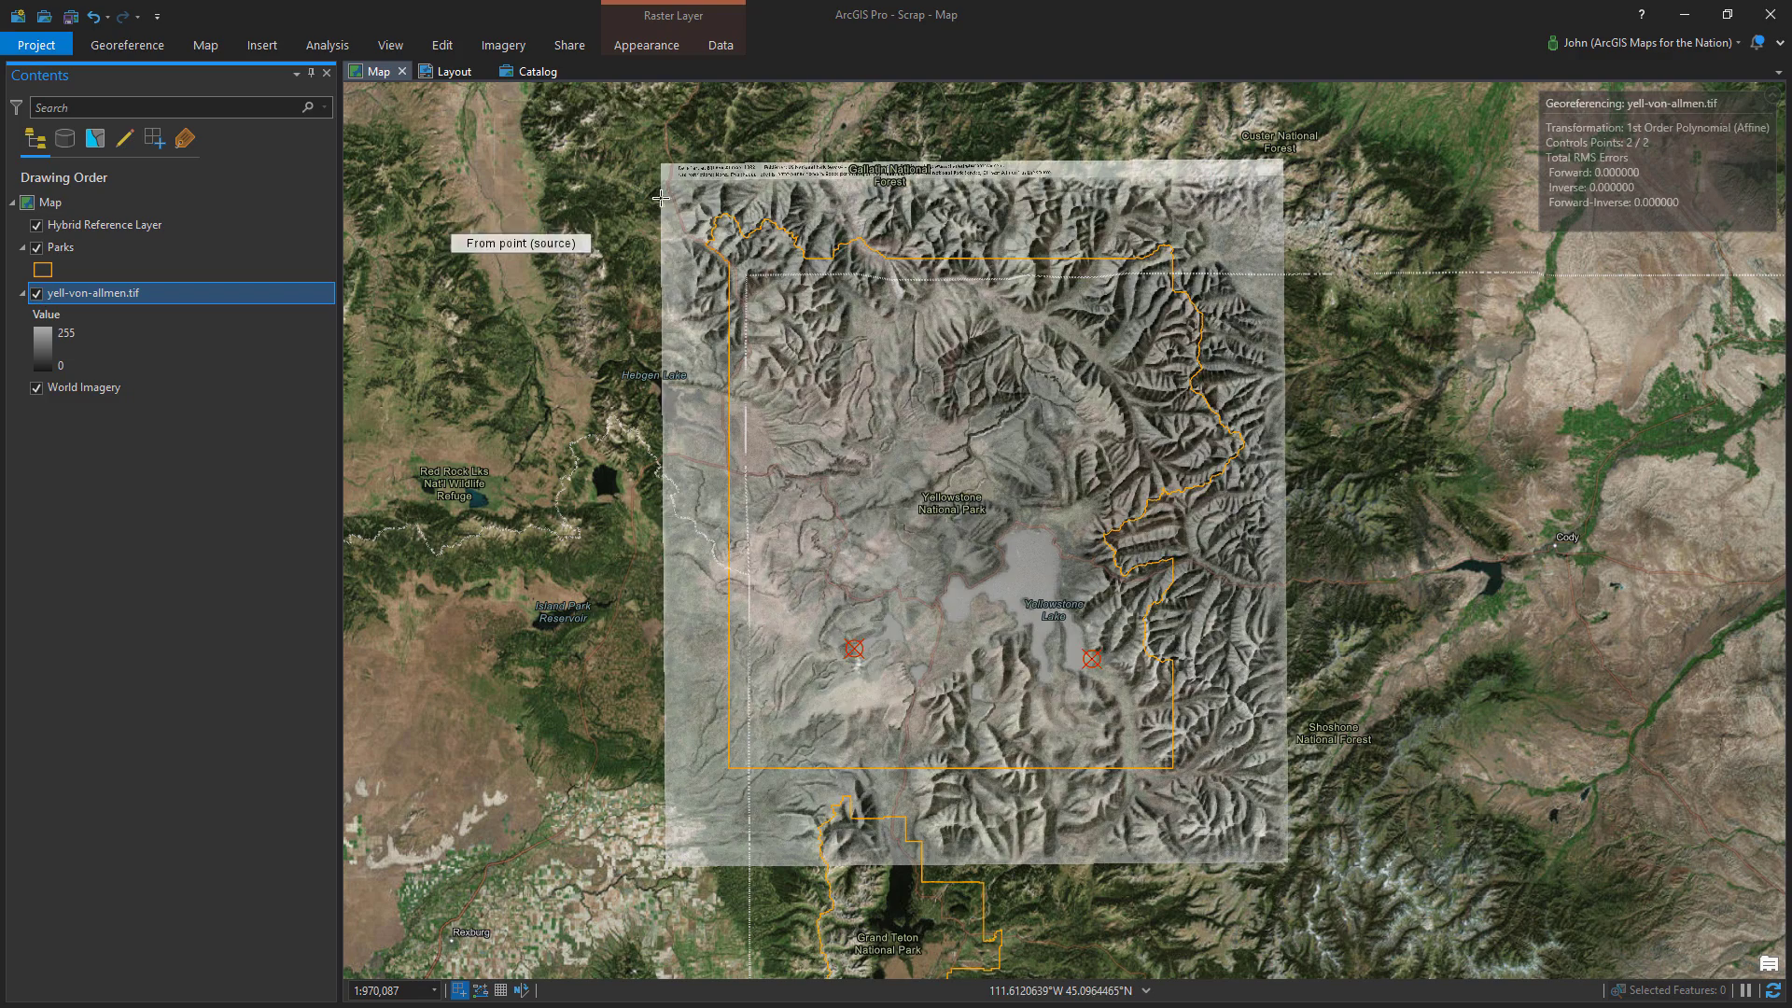
pyautogui.scroll(4, 660, 197)
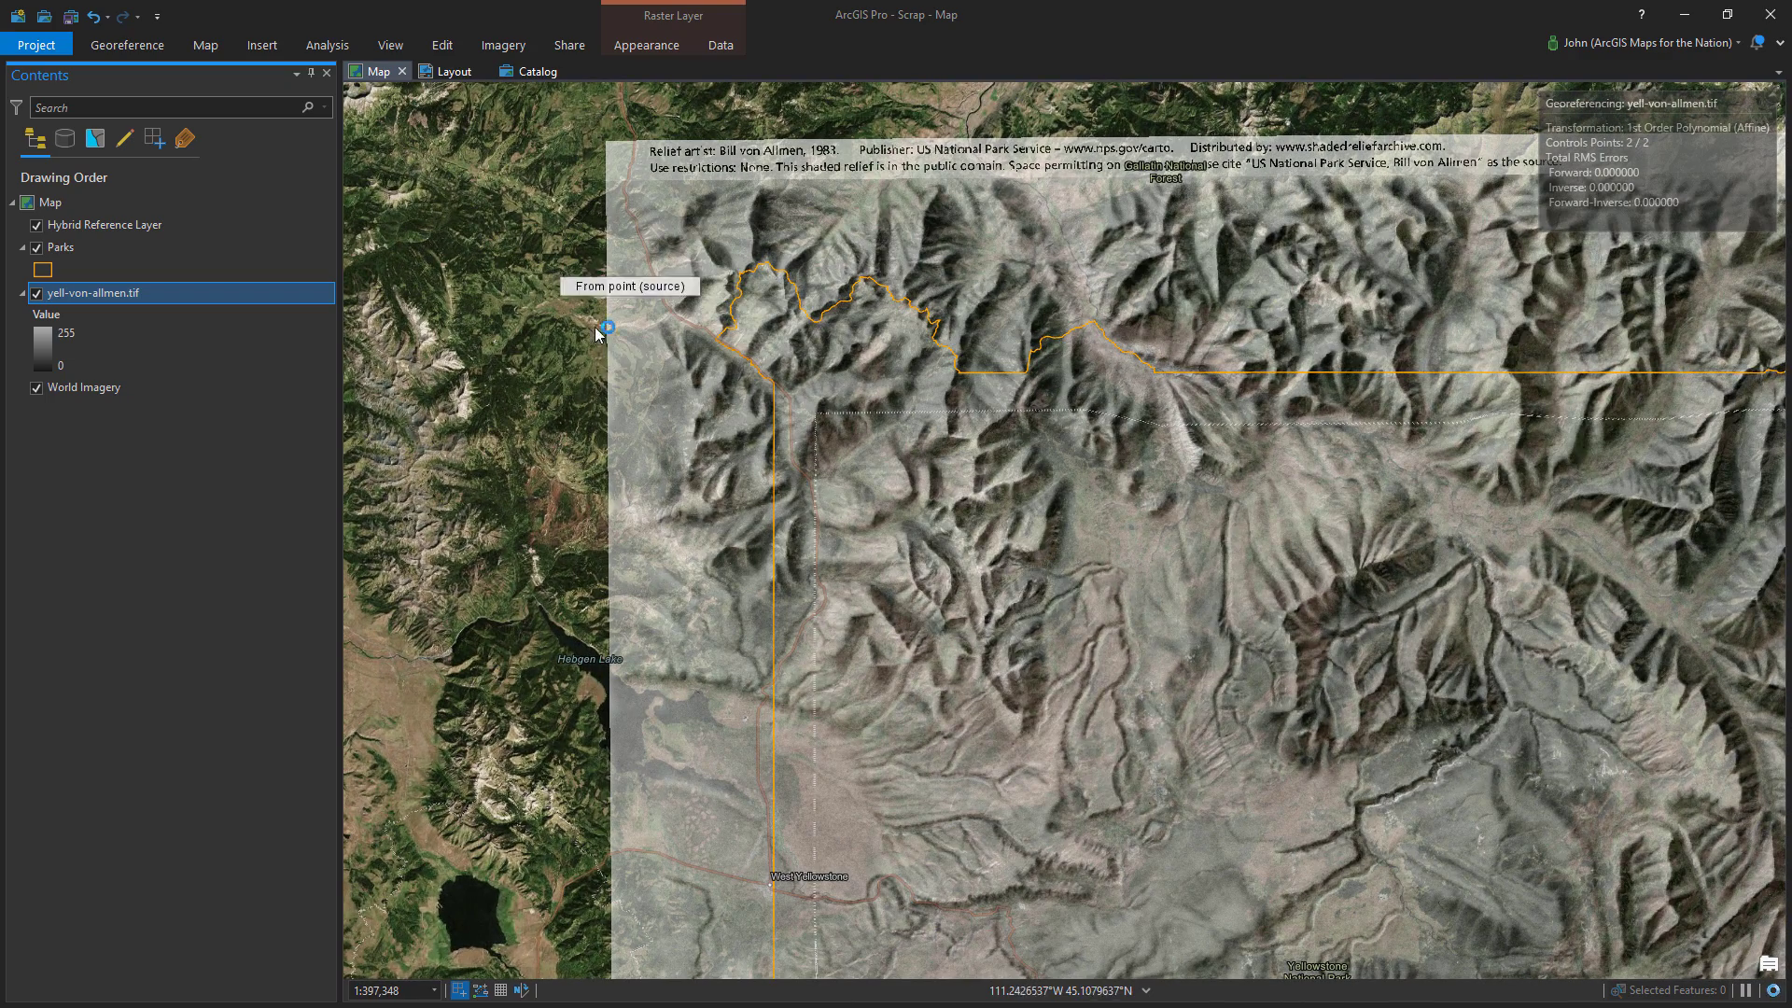
pyautogui.click(38, 295)
pyautogui.click(38, 295)
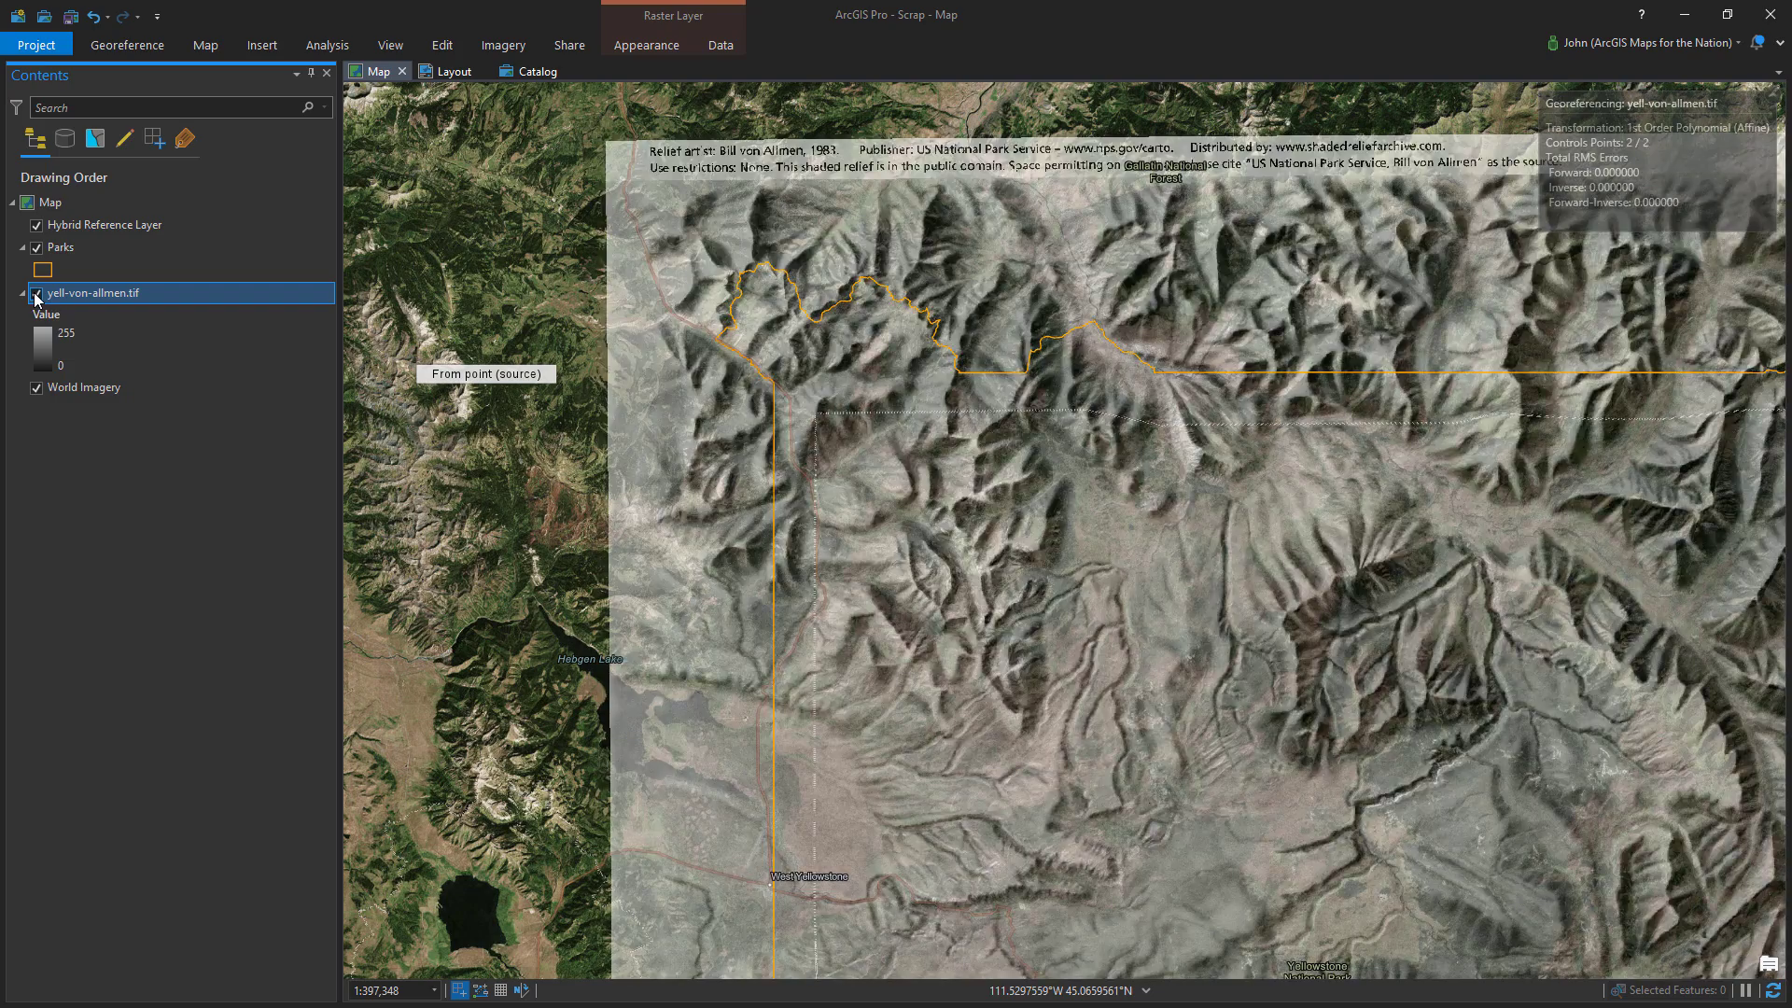
pyautogui.click(38, 295)
pyautogui.click(37, 296)
pyautogui.scroll(3, 729, 296)
# Add control points at the northwest and northeast boundary corners, pinned to matching Parks vertices
pyautogui.click(737, 291)
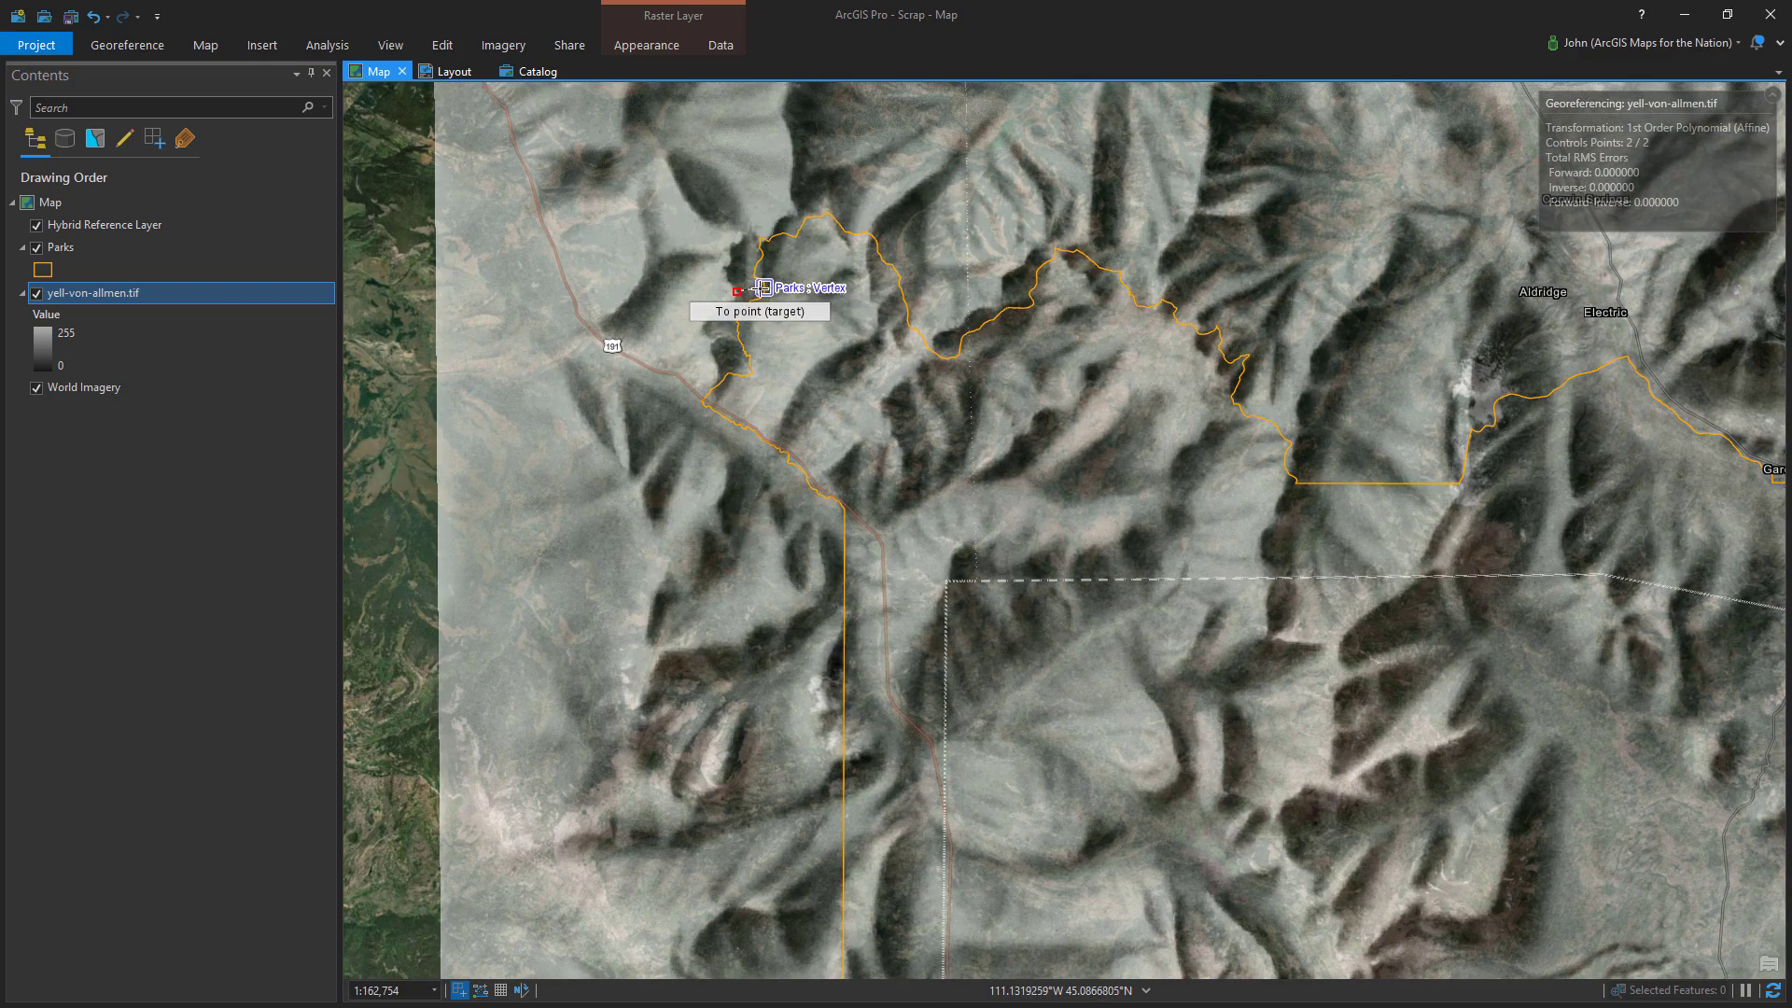
pyautogui.click(764, 286)
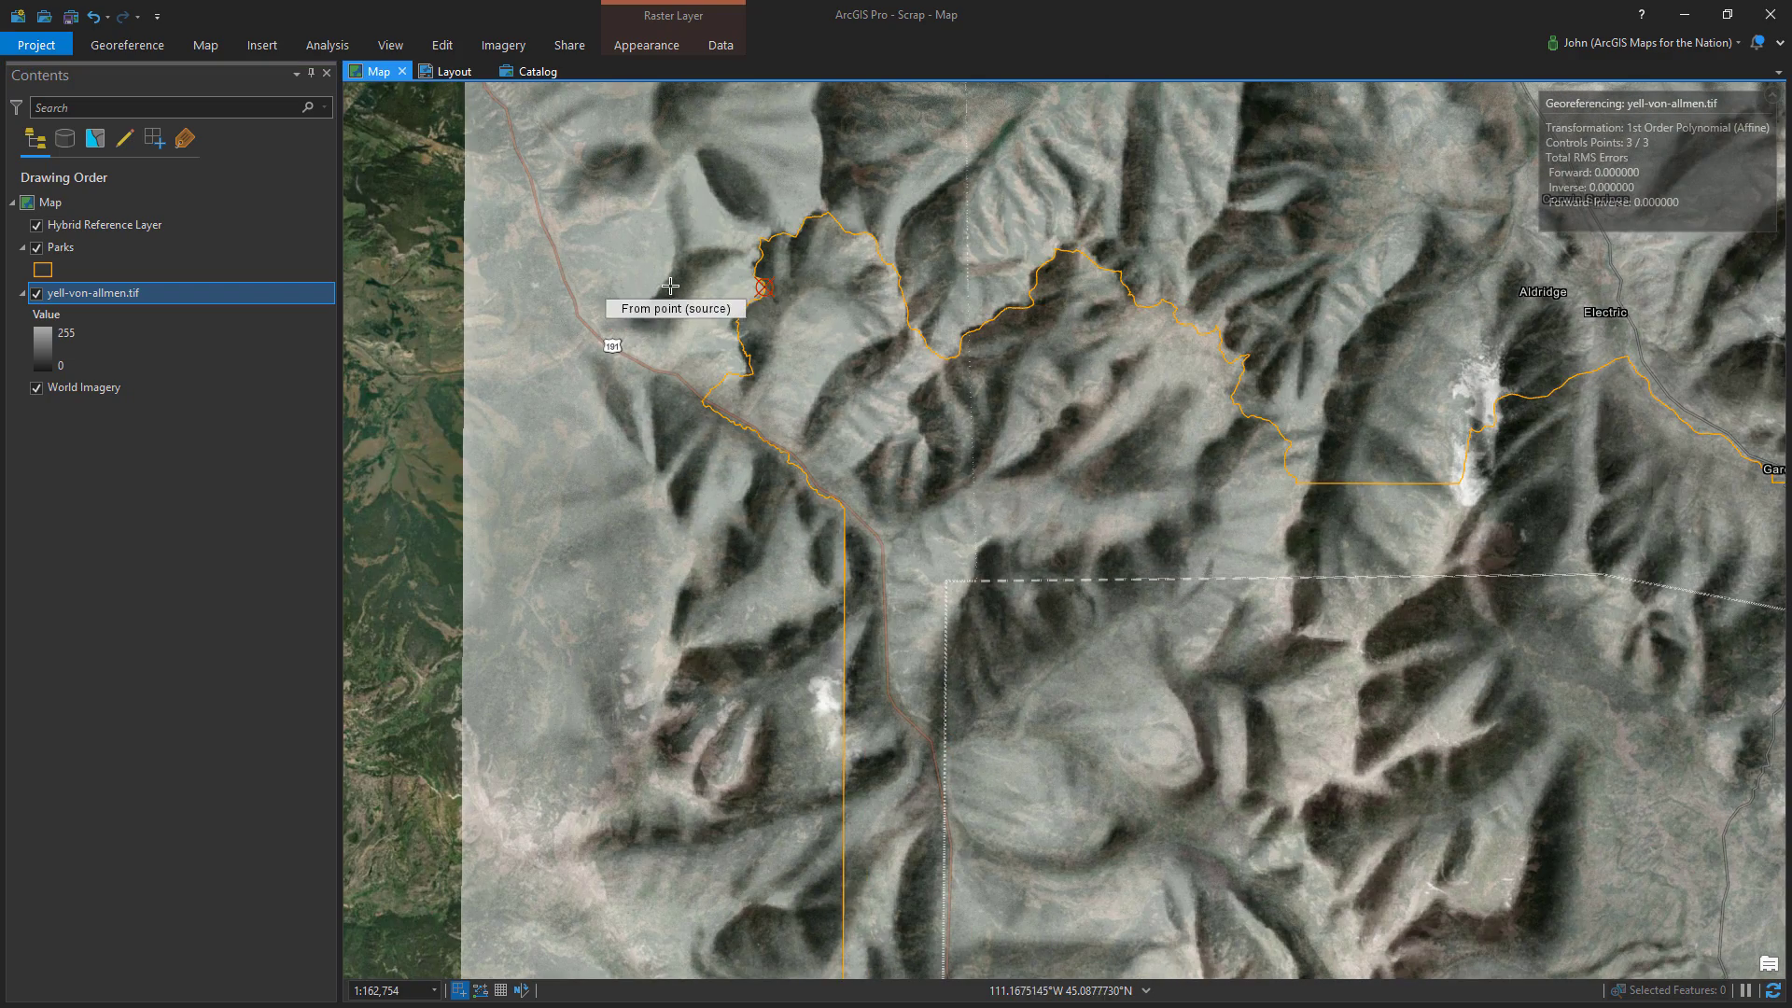
pyautogui.scroll(-4, 592, 282)
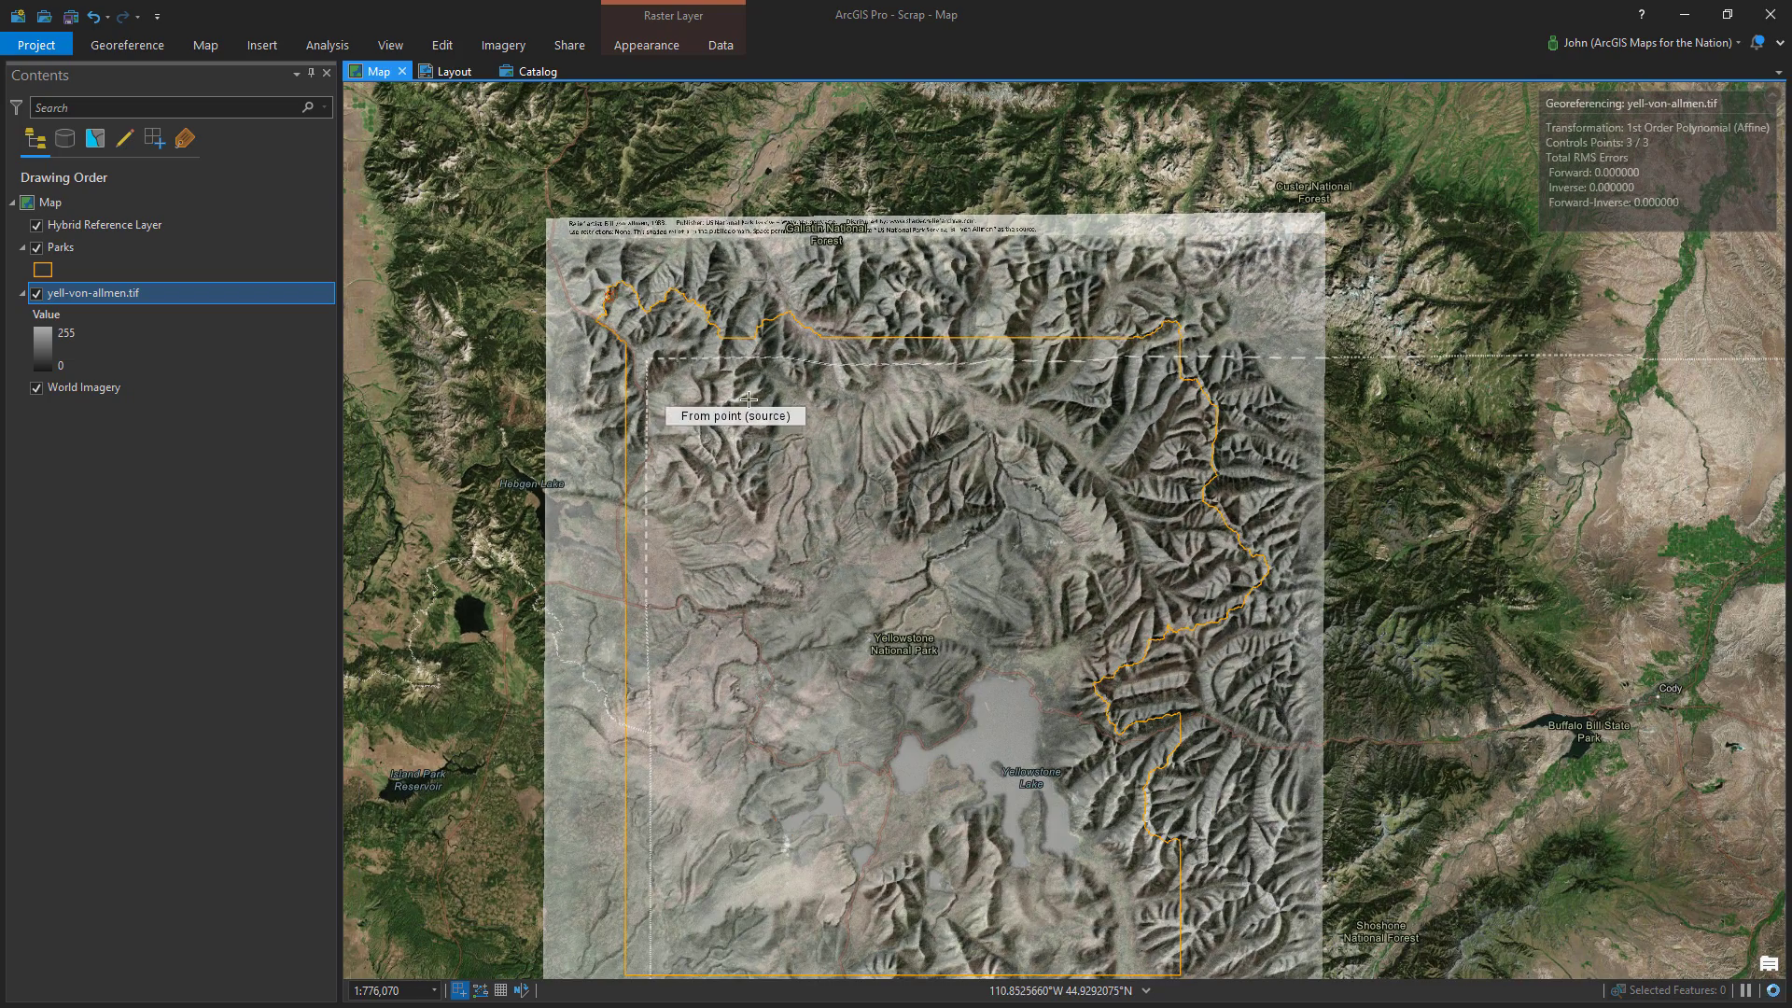
pyautogui.scroll(5, 1136, 333)
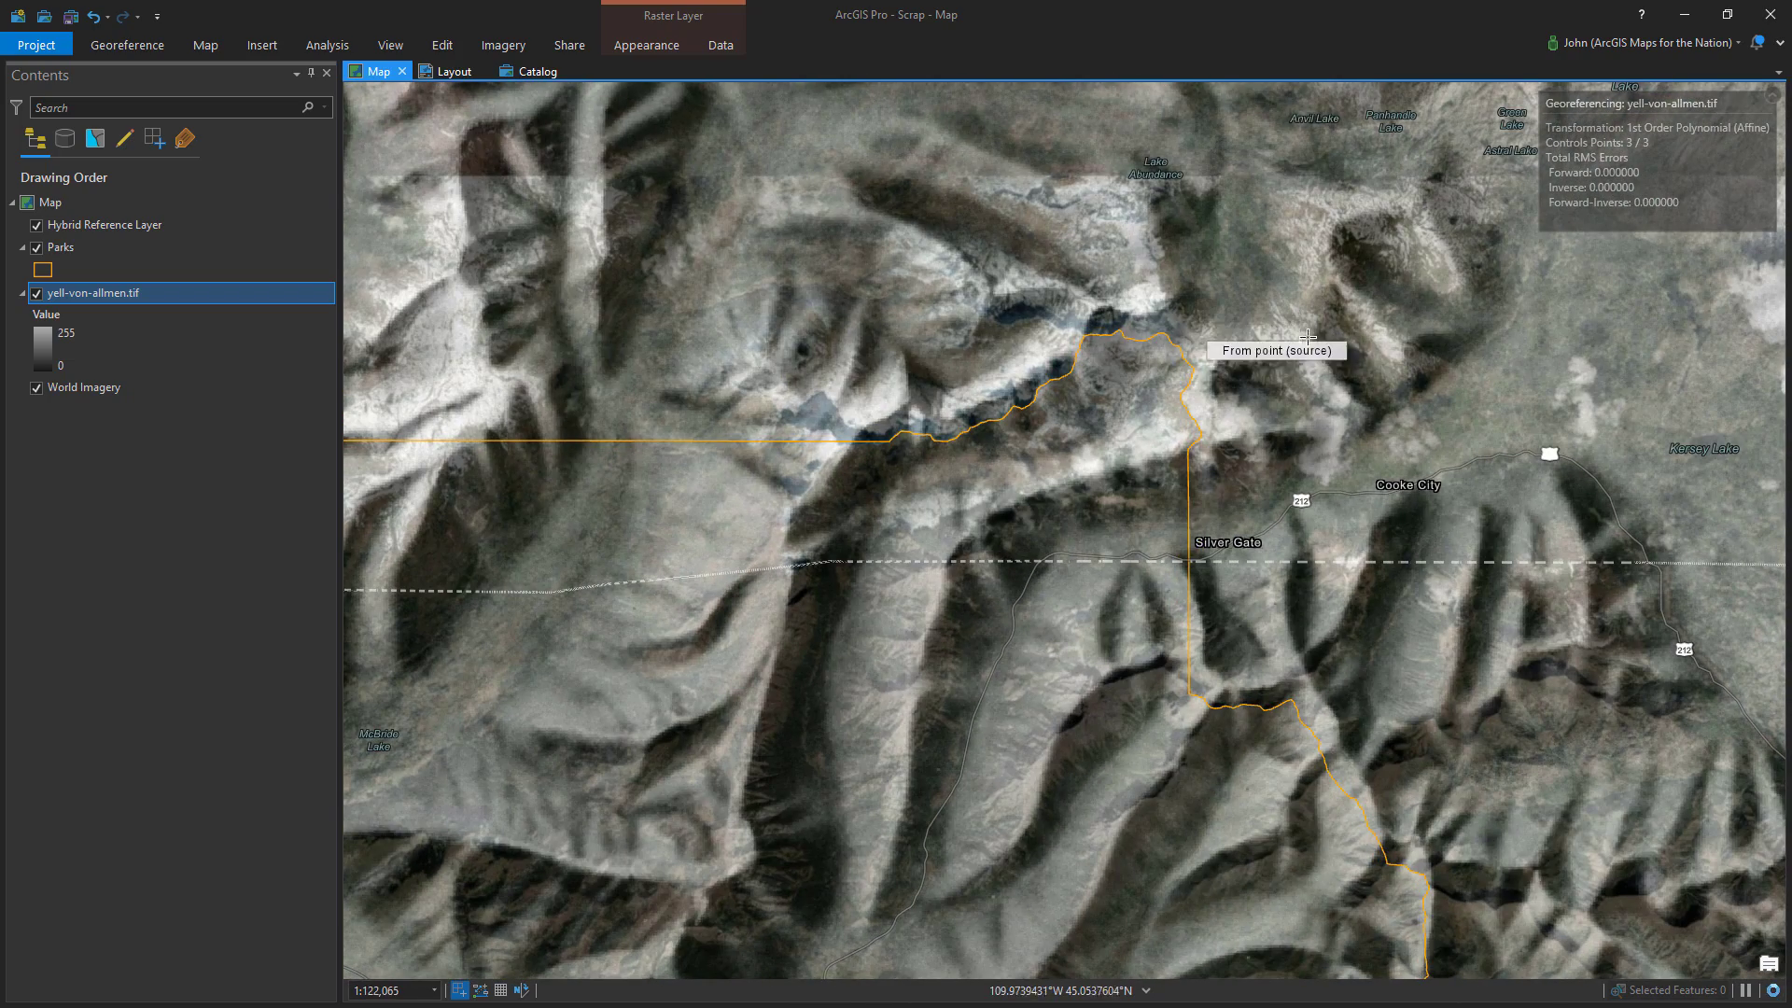
pyautogui.click(1154, 314)
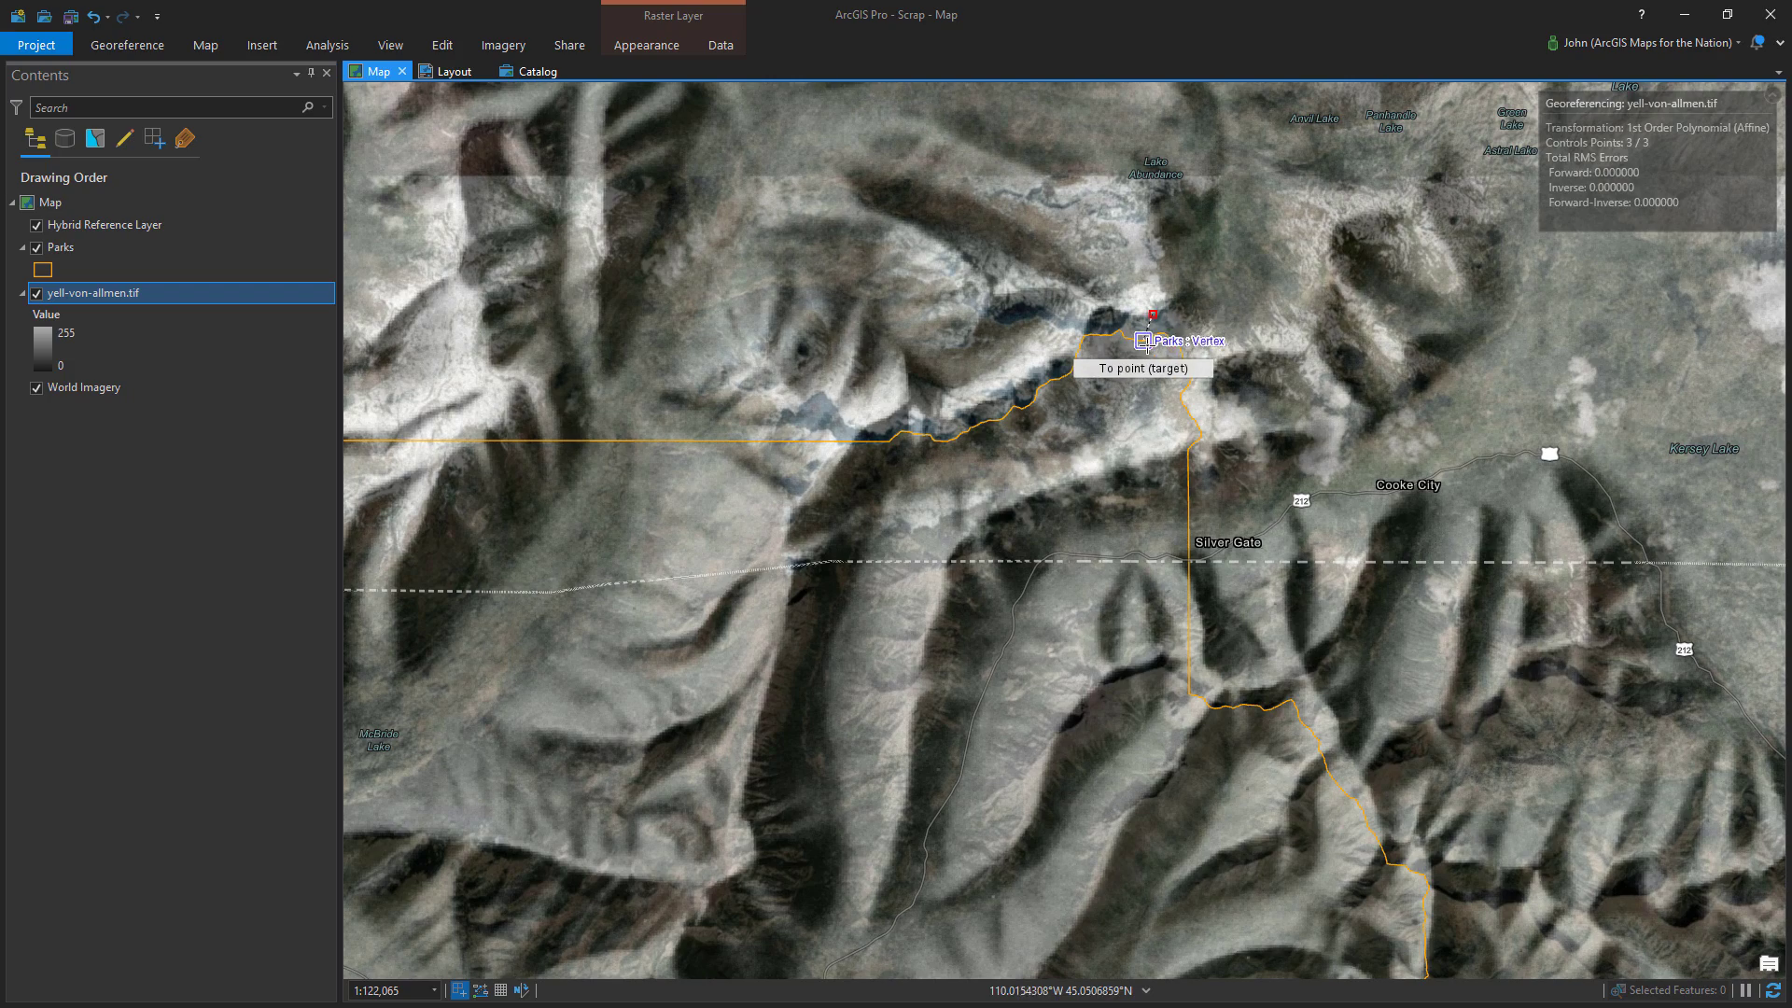
pyautogui.click(1144, 334)
pyautogui.scroll(-4, 1058, 285)
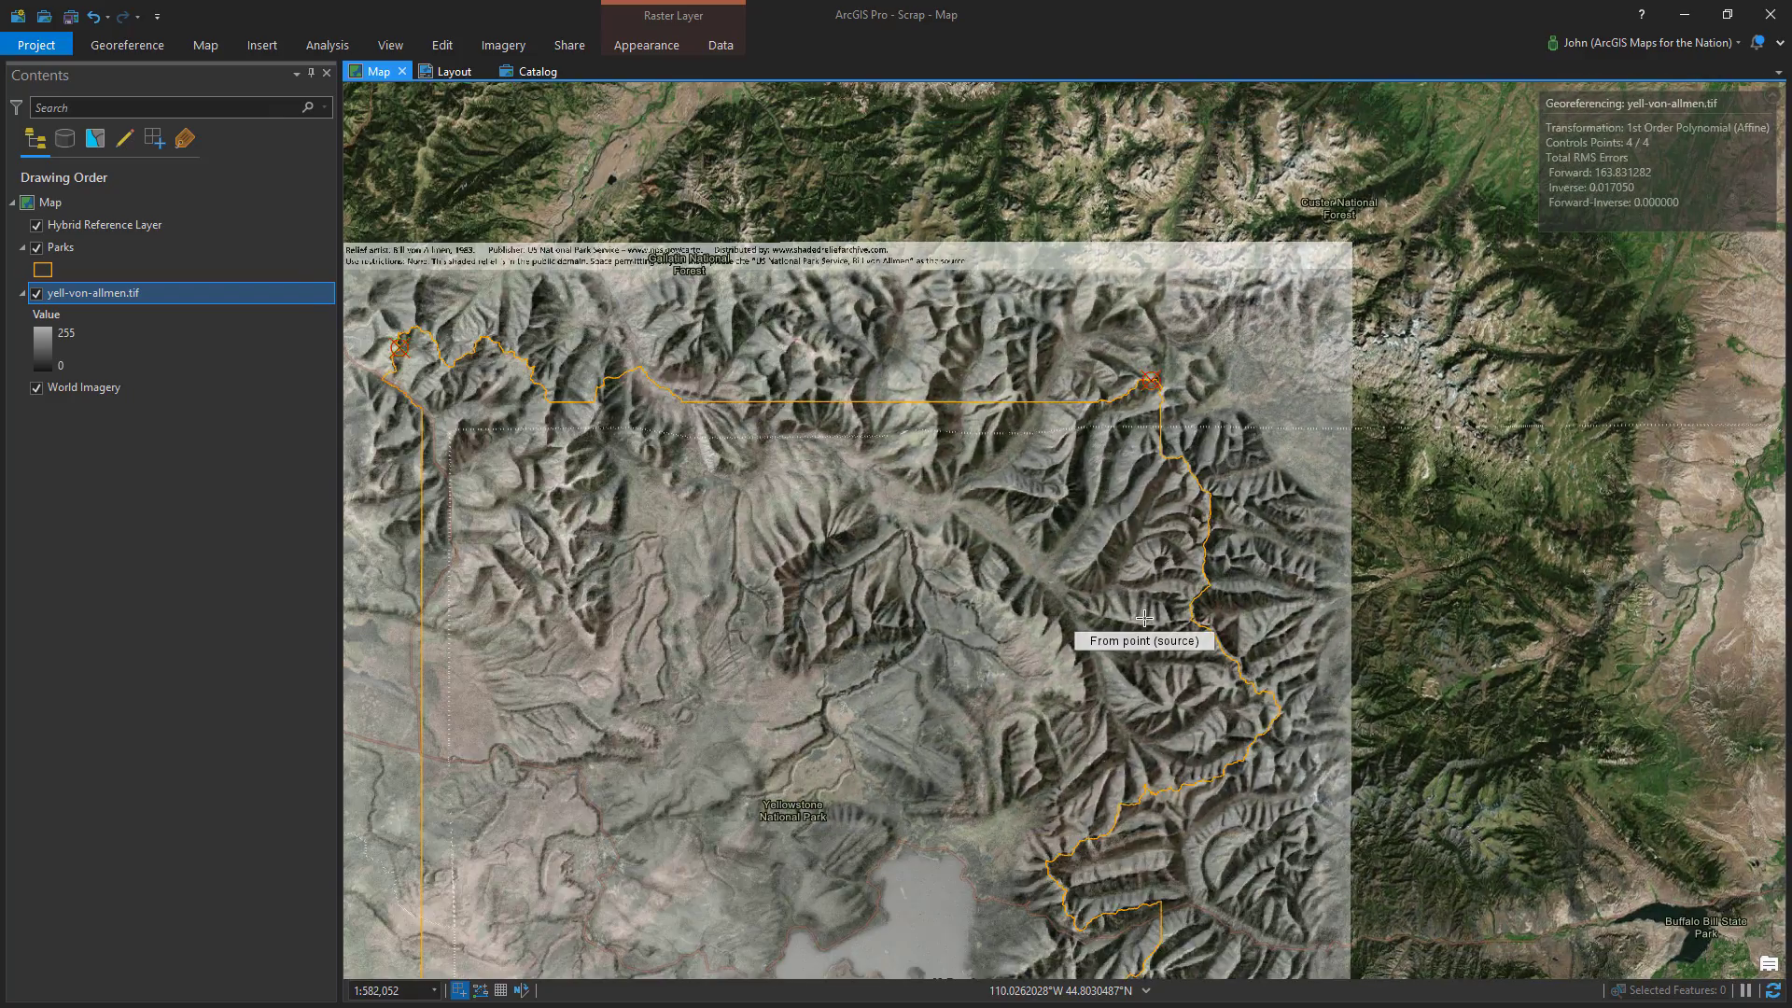
pyautogui.scroll(-4, 1145, 617)
pyautogui.scroll(6, 1198, 947)
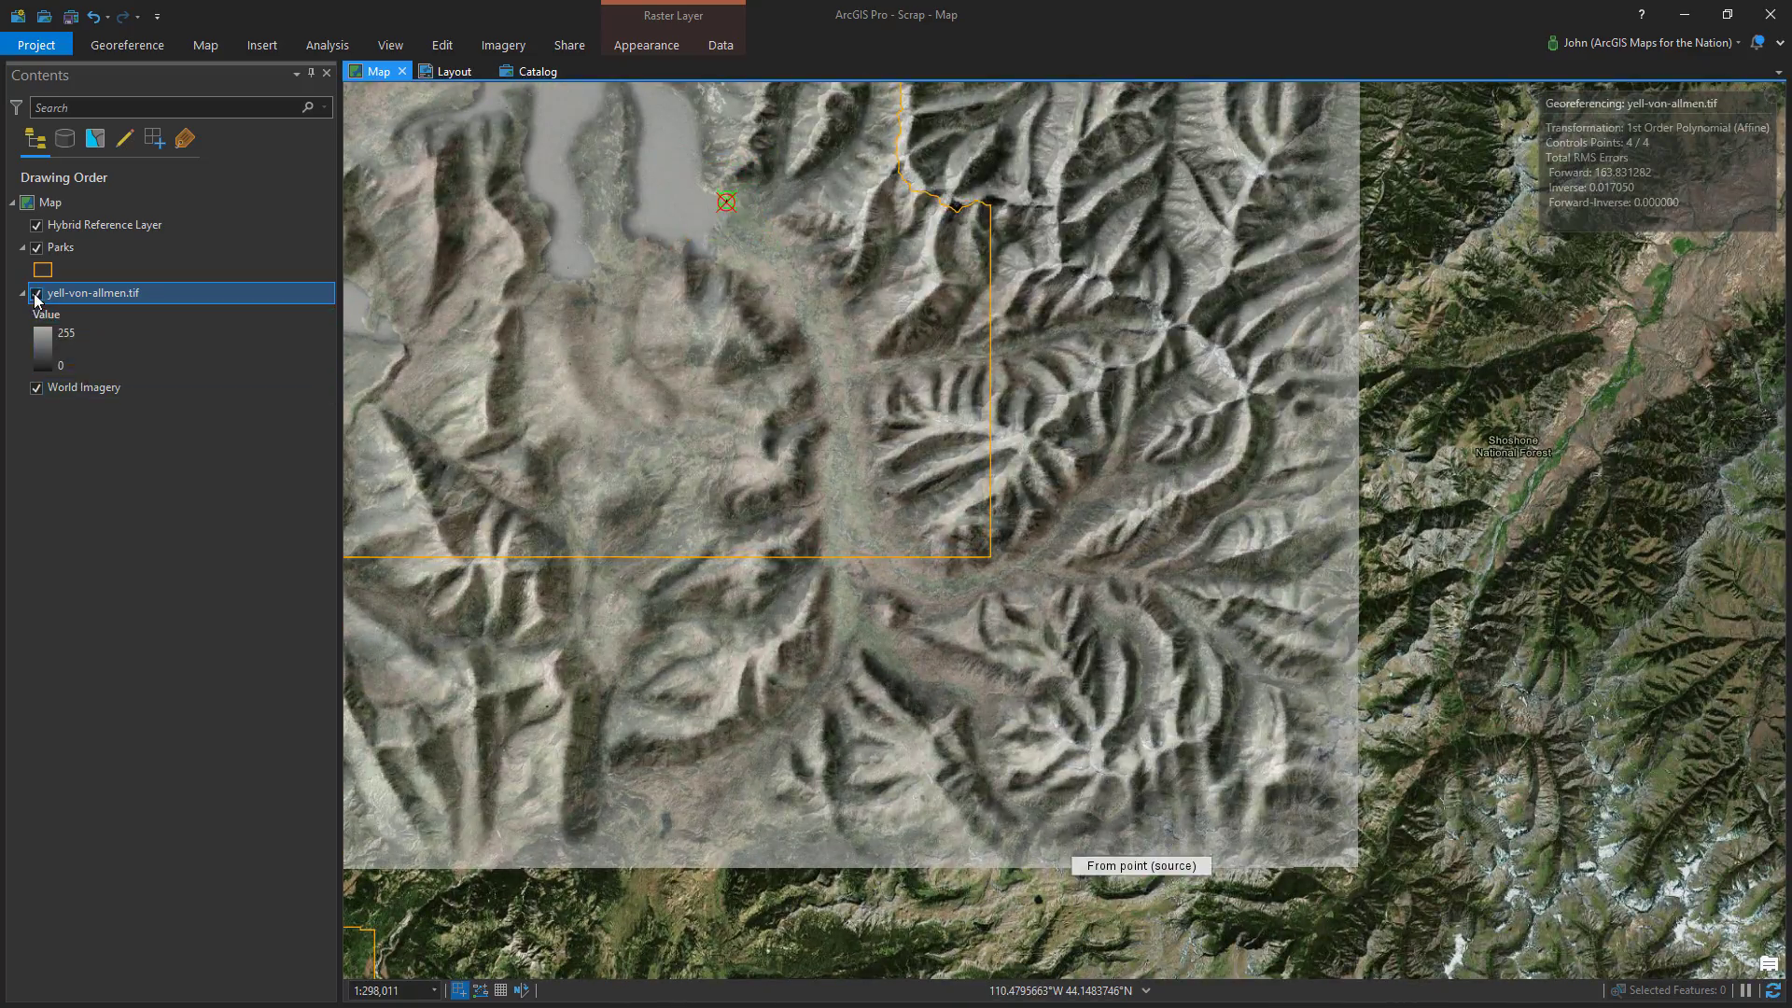
# Flicker the relief layer again to check the improved alignment
pyautogui.click(38, 295)
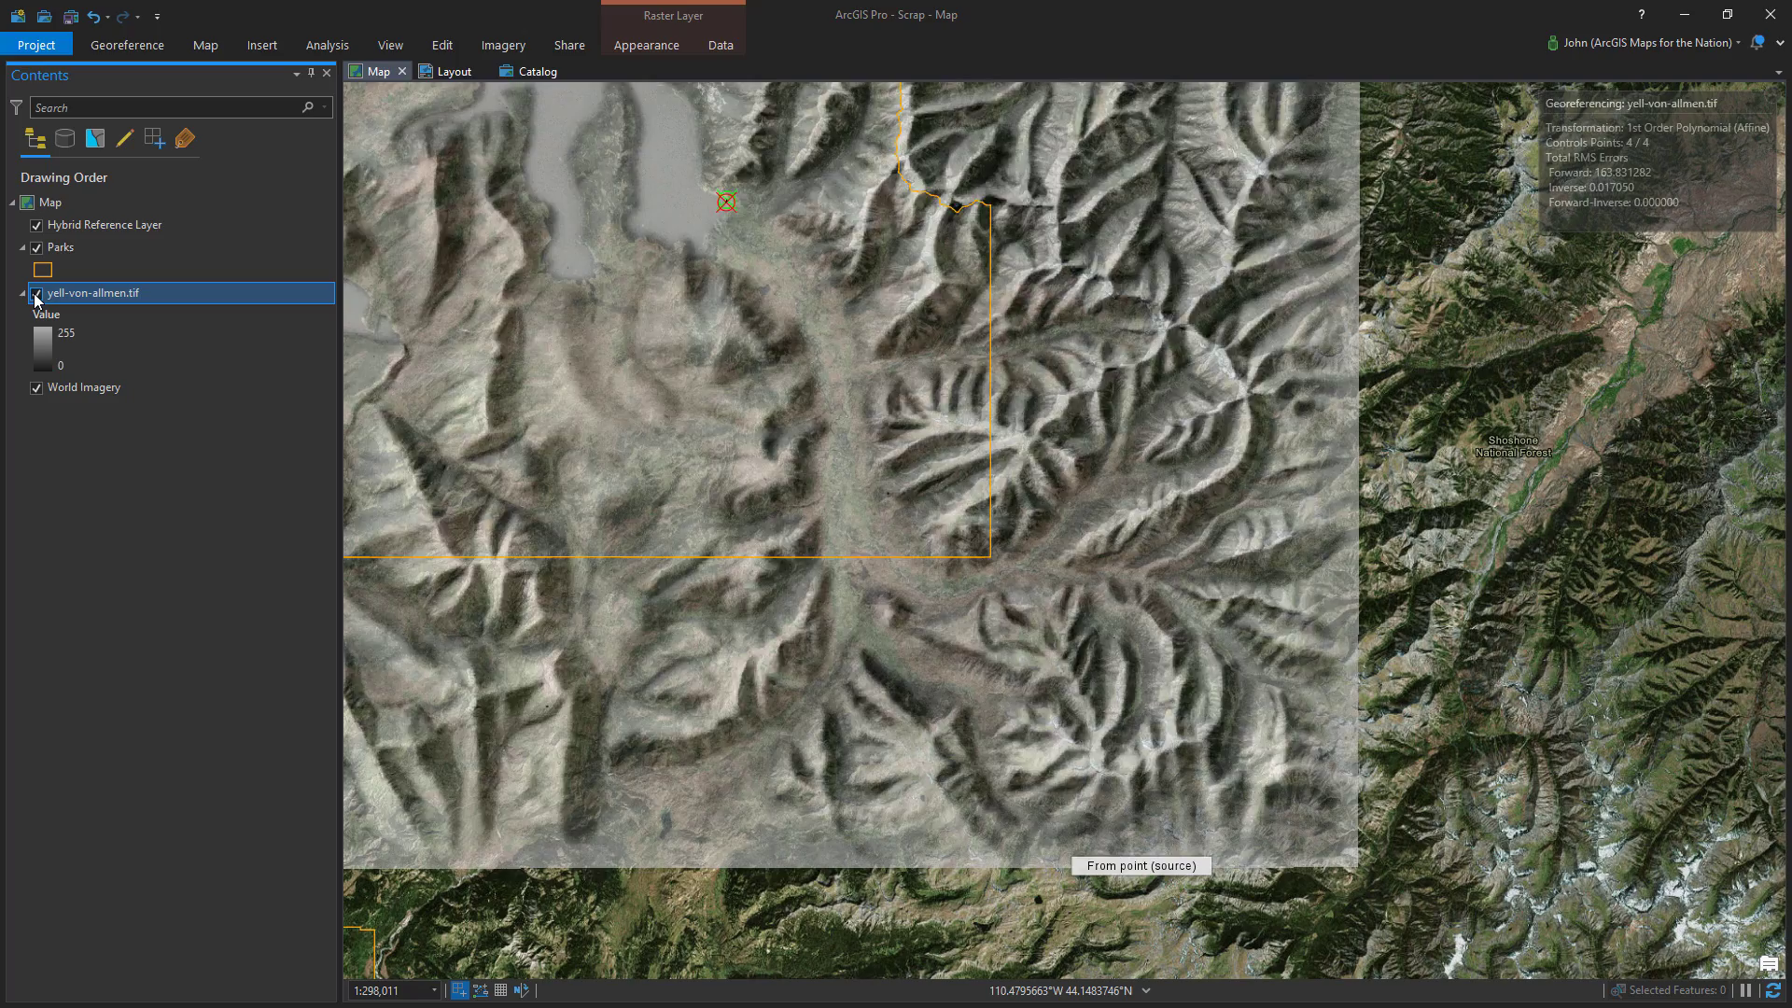
pyautogui.click(38, 295)
pyautogui.click(37, 295)
pyautogui.scroll(-1, 1531, 696)
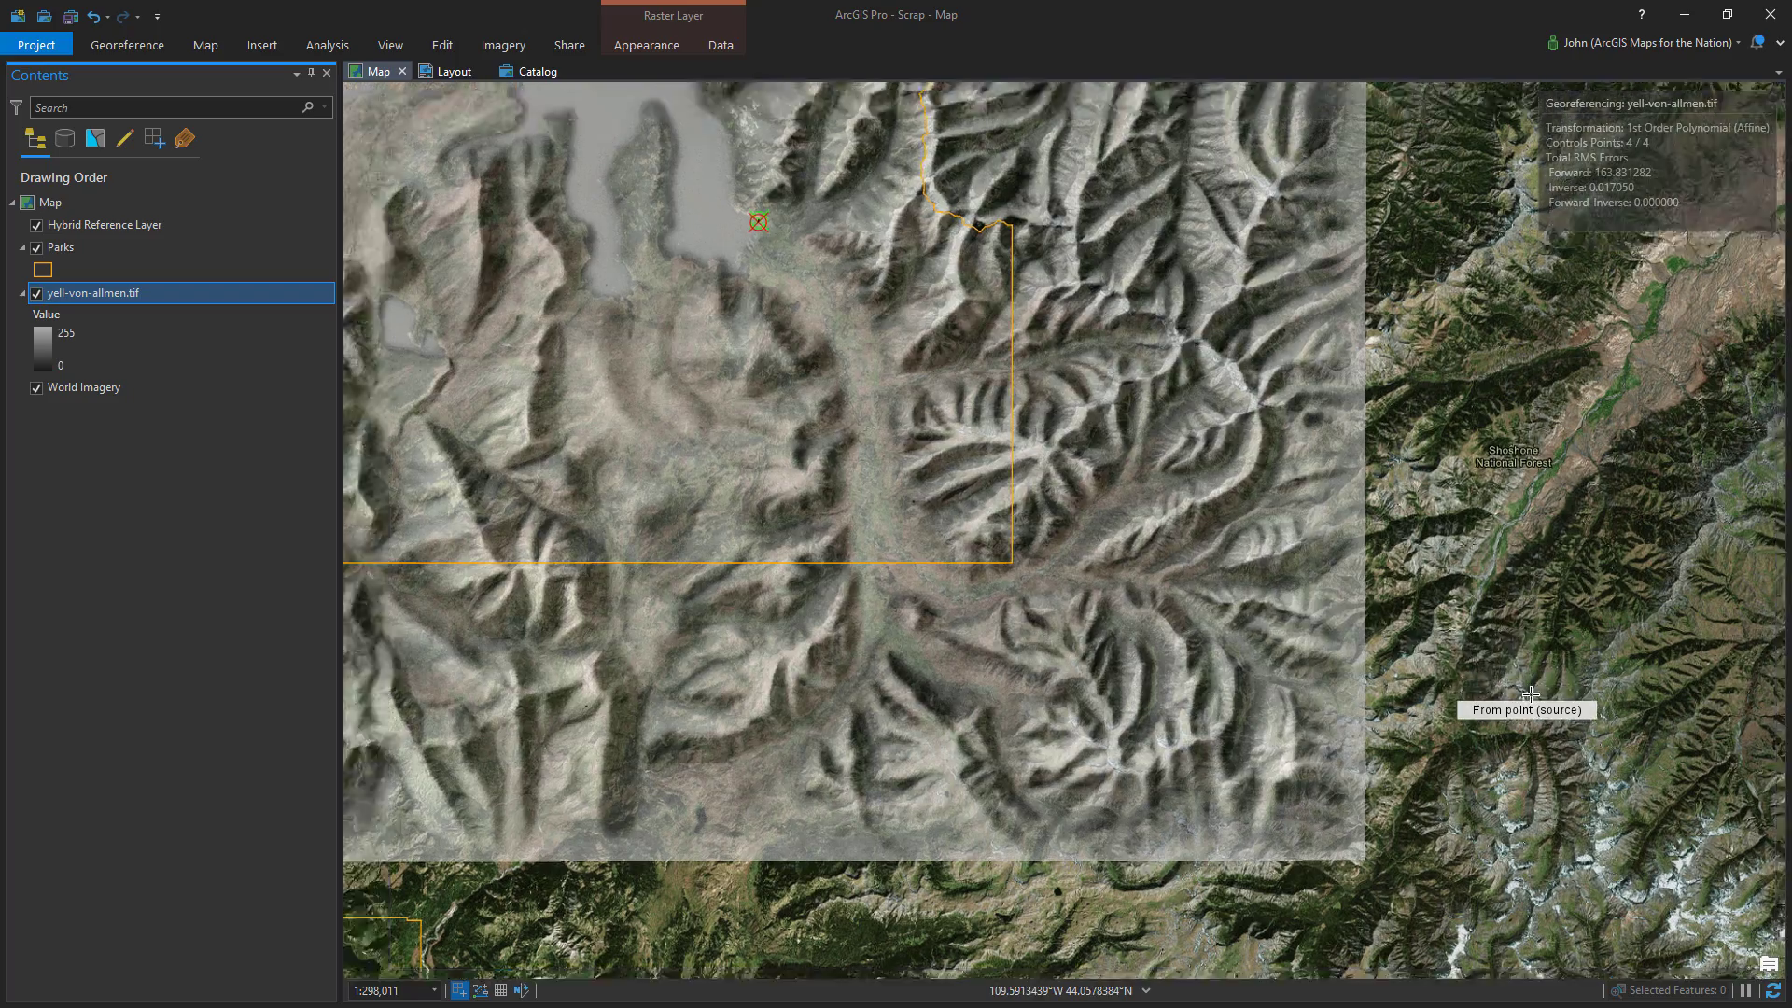
pyautogui.scroll(-2, 1531, 695)
pyautogui.scroll(3, 1107, 714)
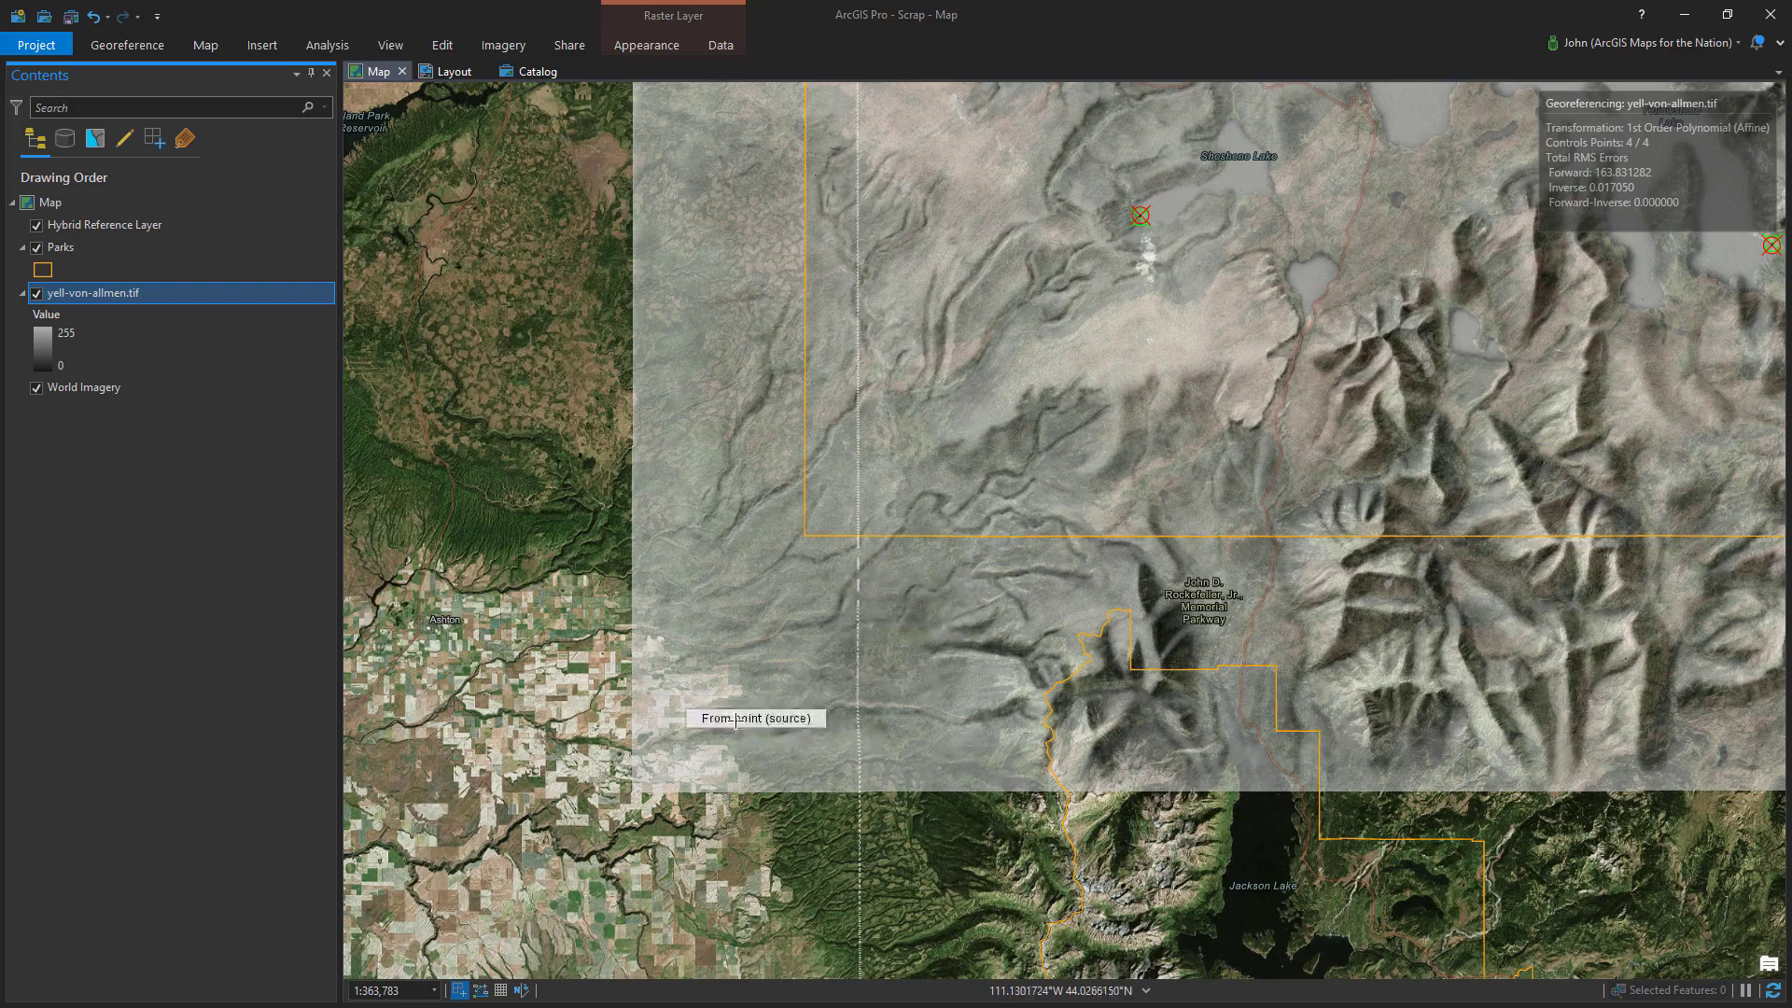
pyautogui.scroll(-3, 709, 756)
pyautogui.scroll(2, 1092, 280)
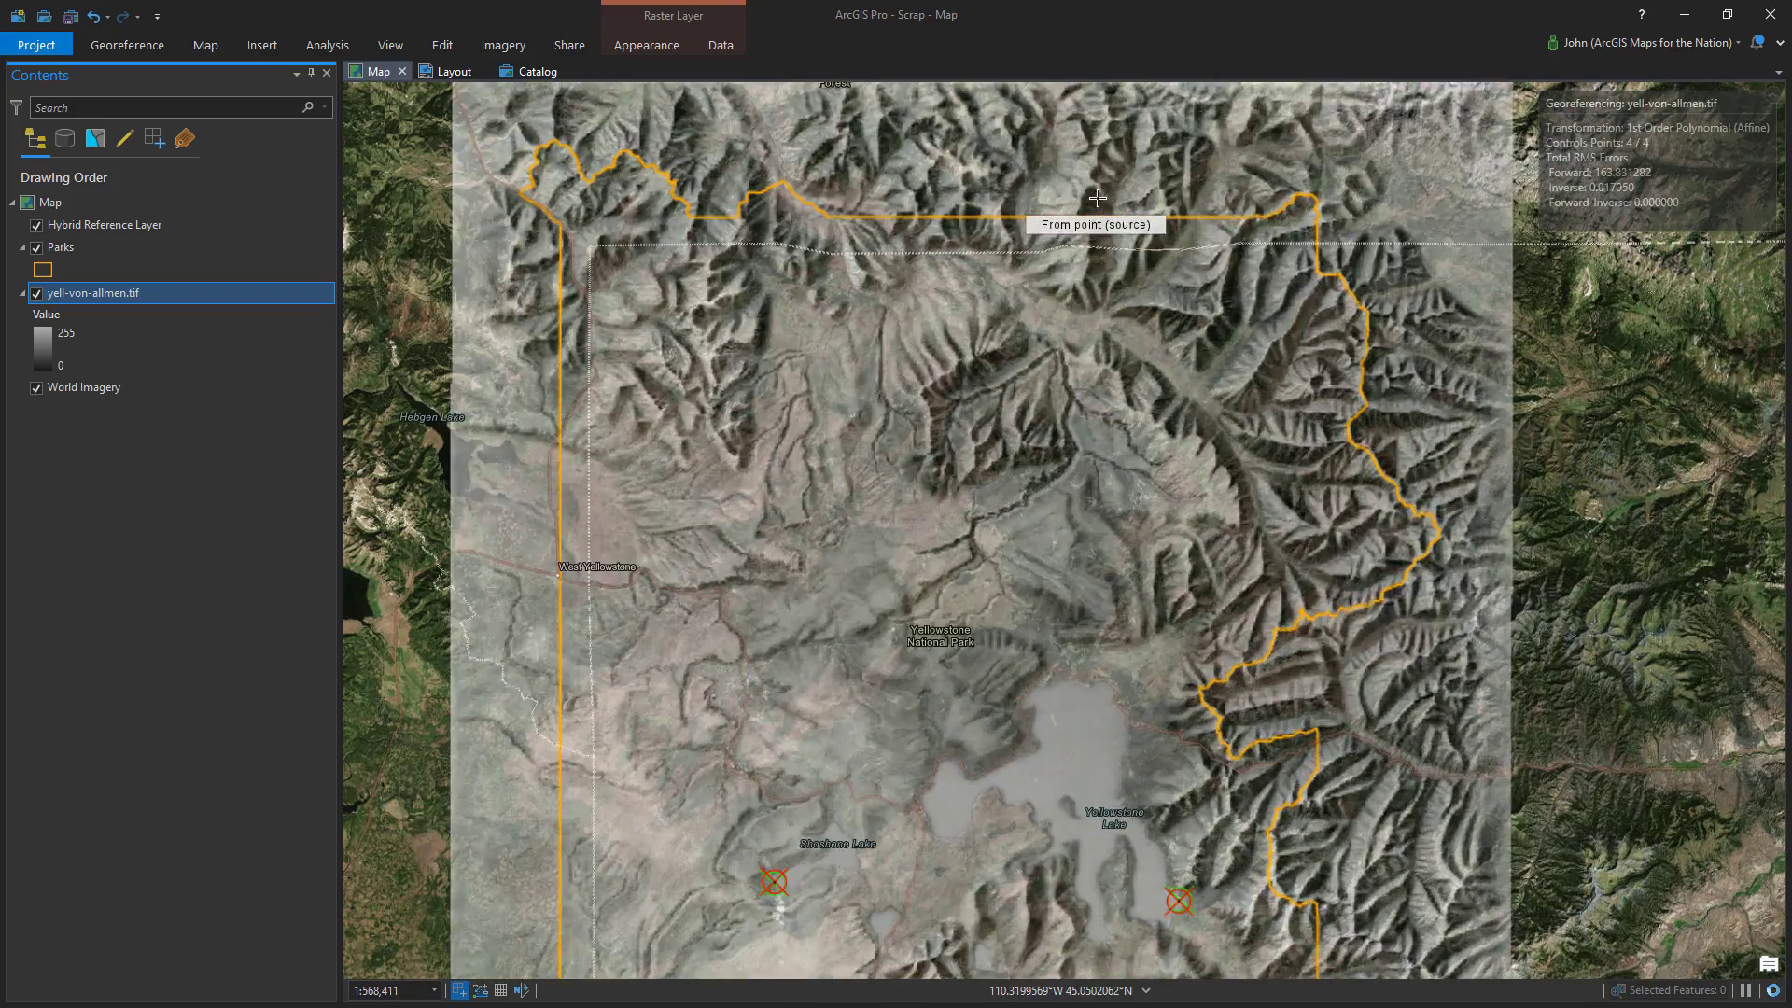
pyautogui.scroll(2, 1444, 491)
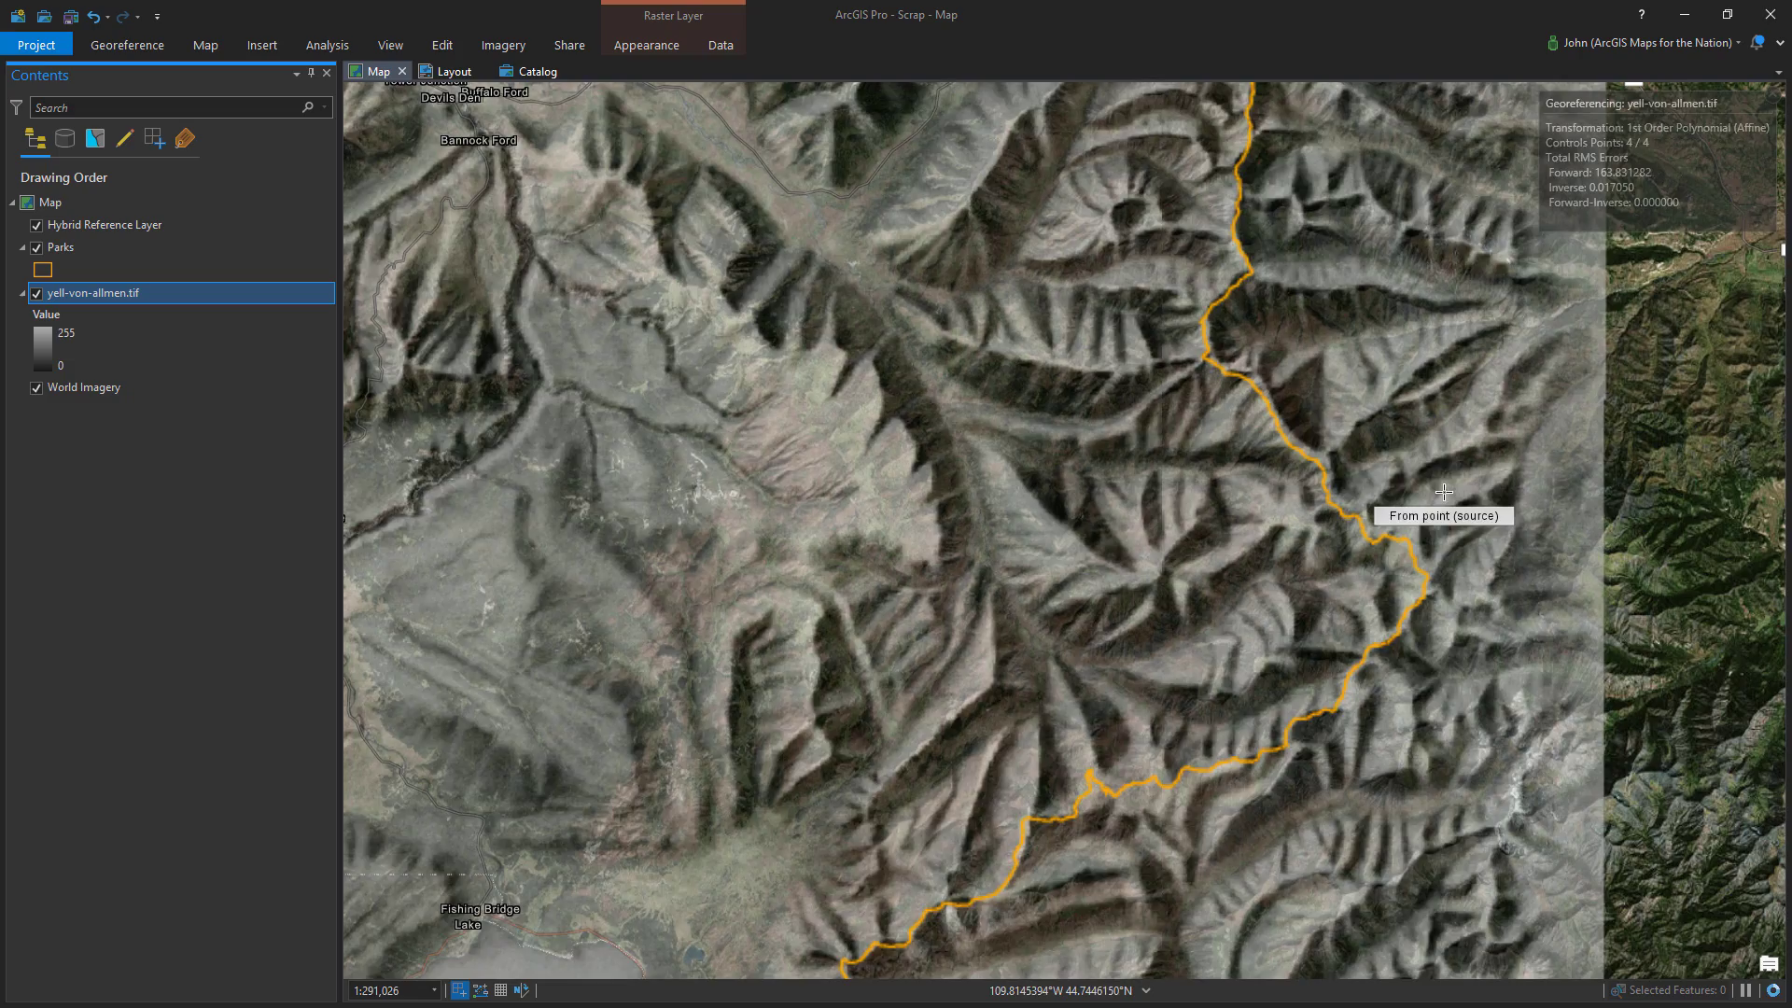
pyautogui.scroll(3, 1443, 491)
# Add two more control points along the east boundary, bringing the total to six
pyautogui.click(1411, 490)
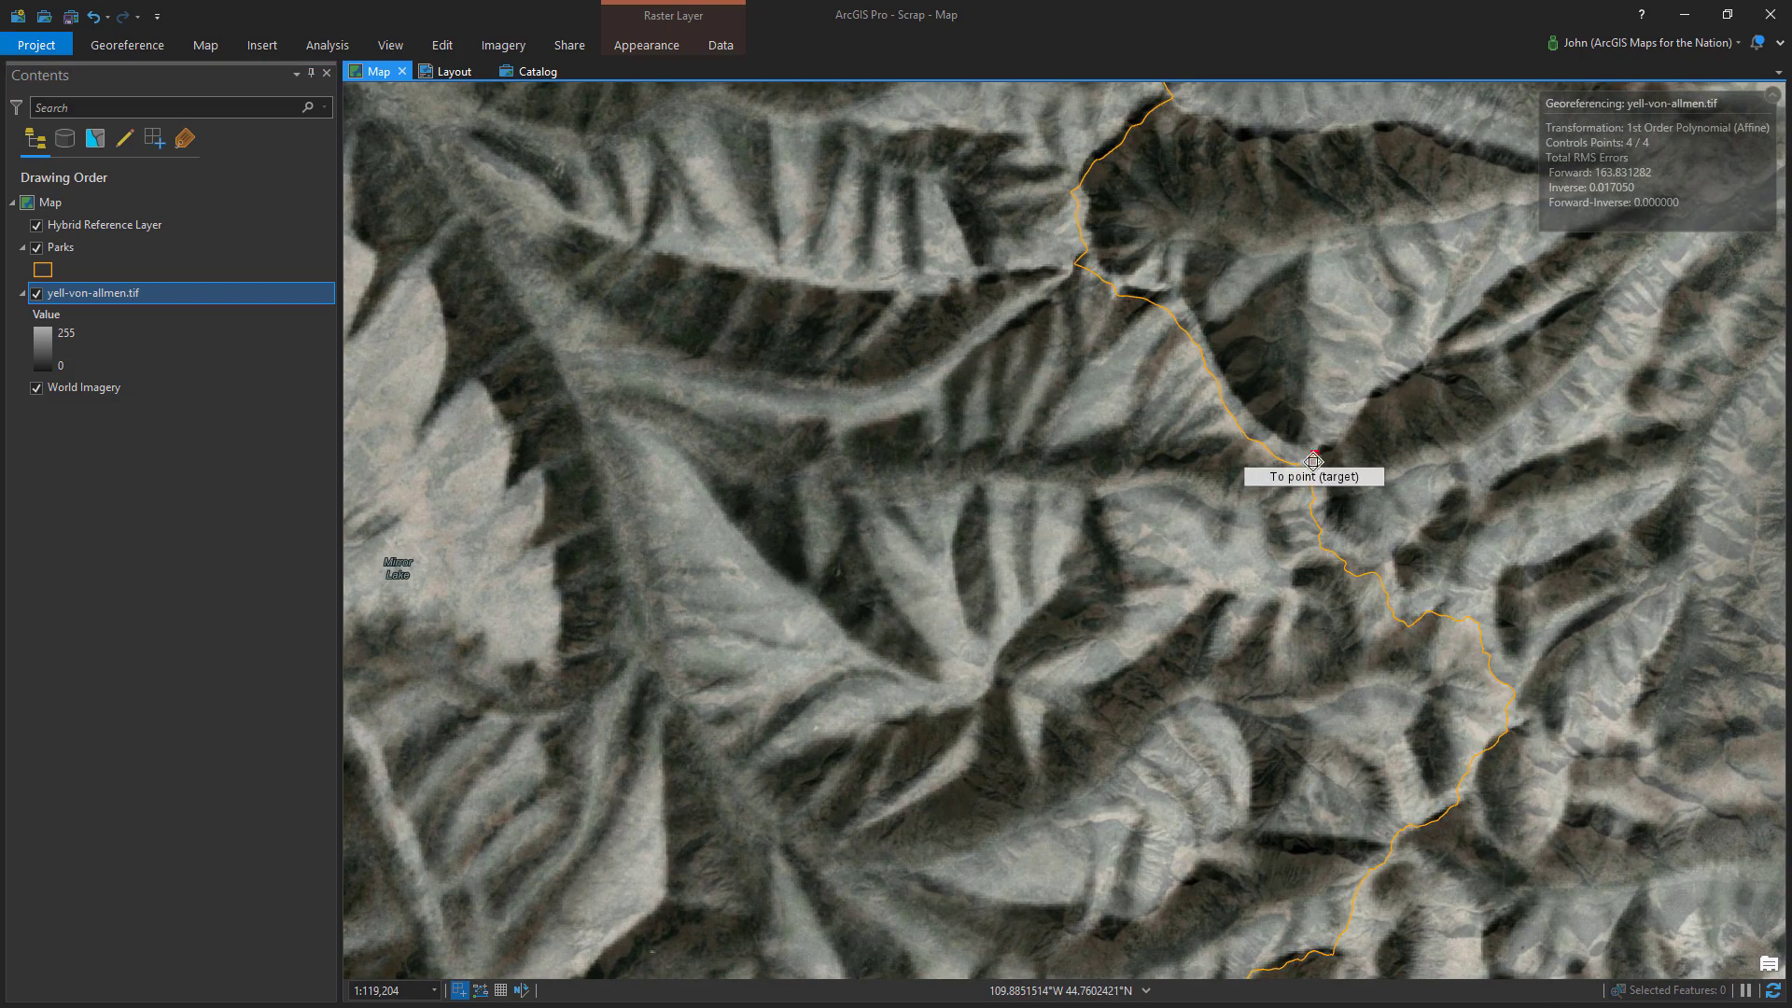
pyautogui.click(1300, 469)
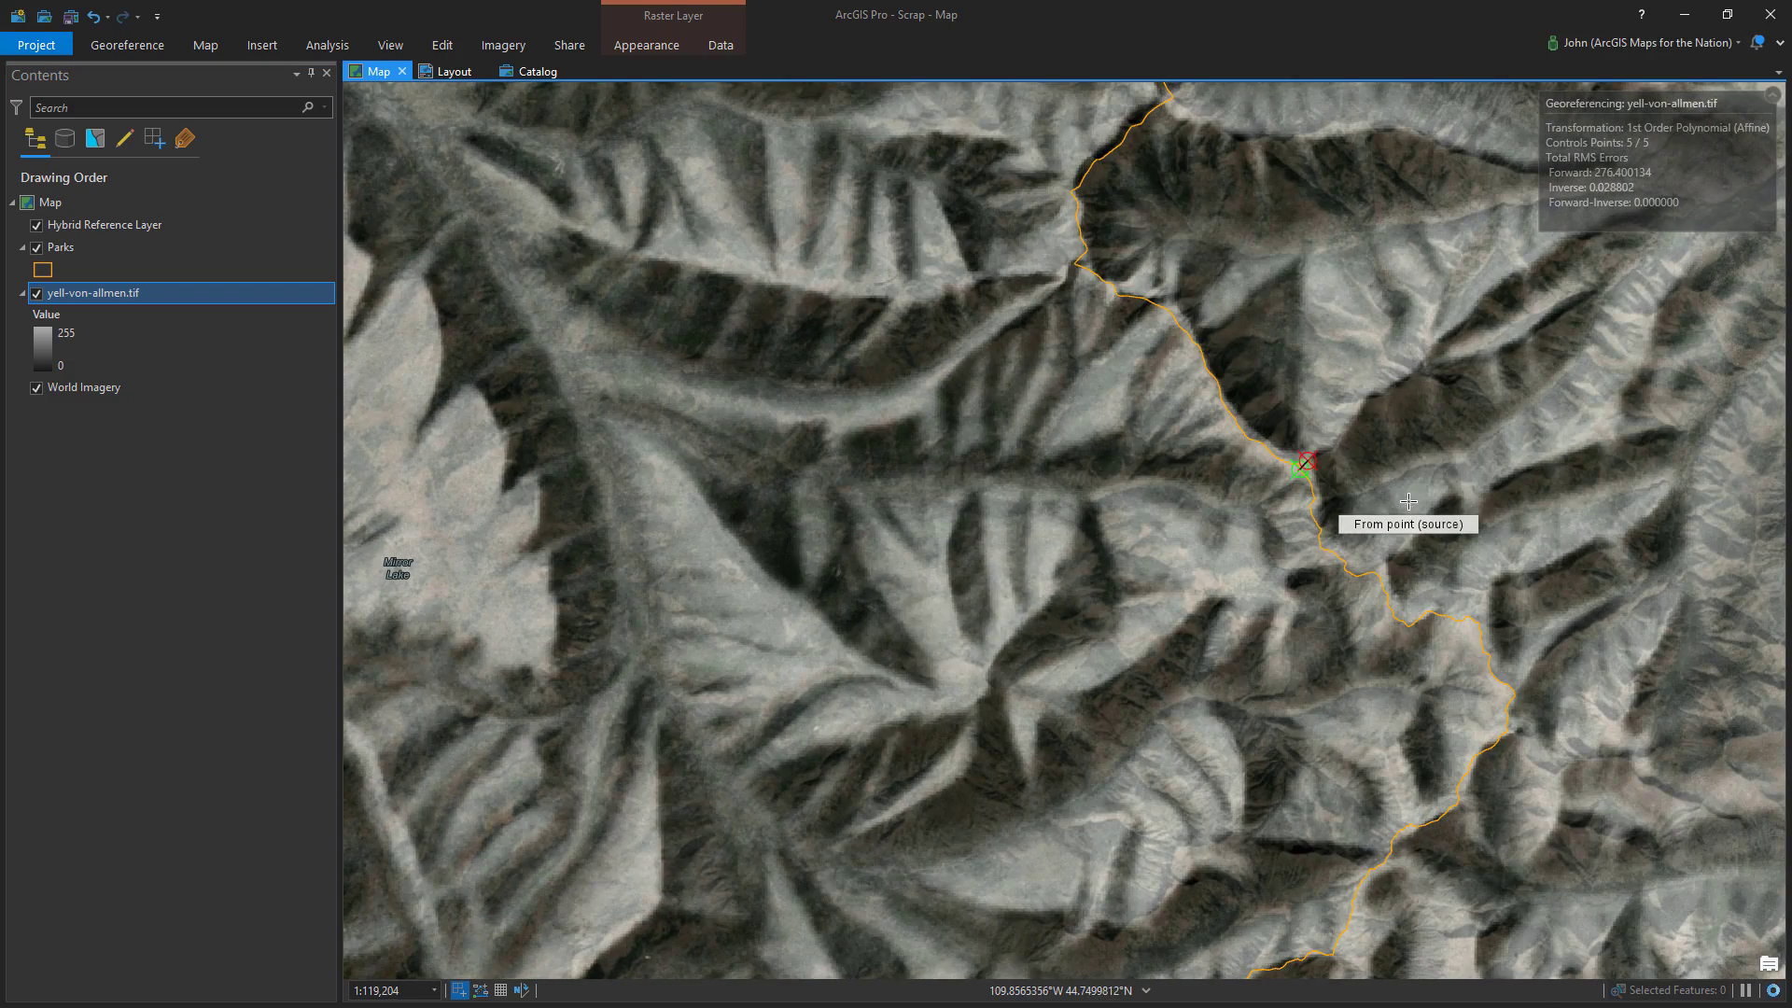
pyautogui.scroll(-3, 1306, 686)
pyautogui.scroll(2, 1206, 520)
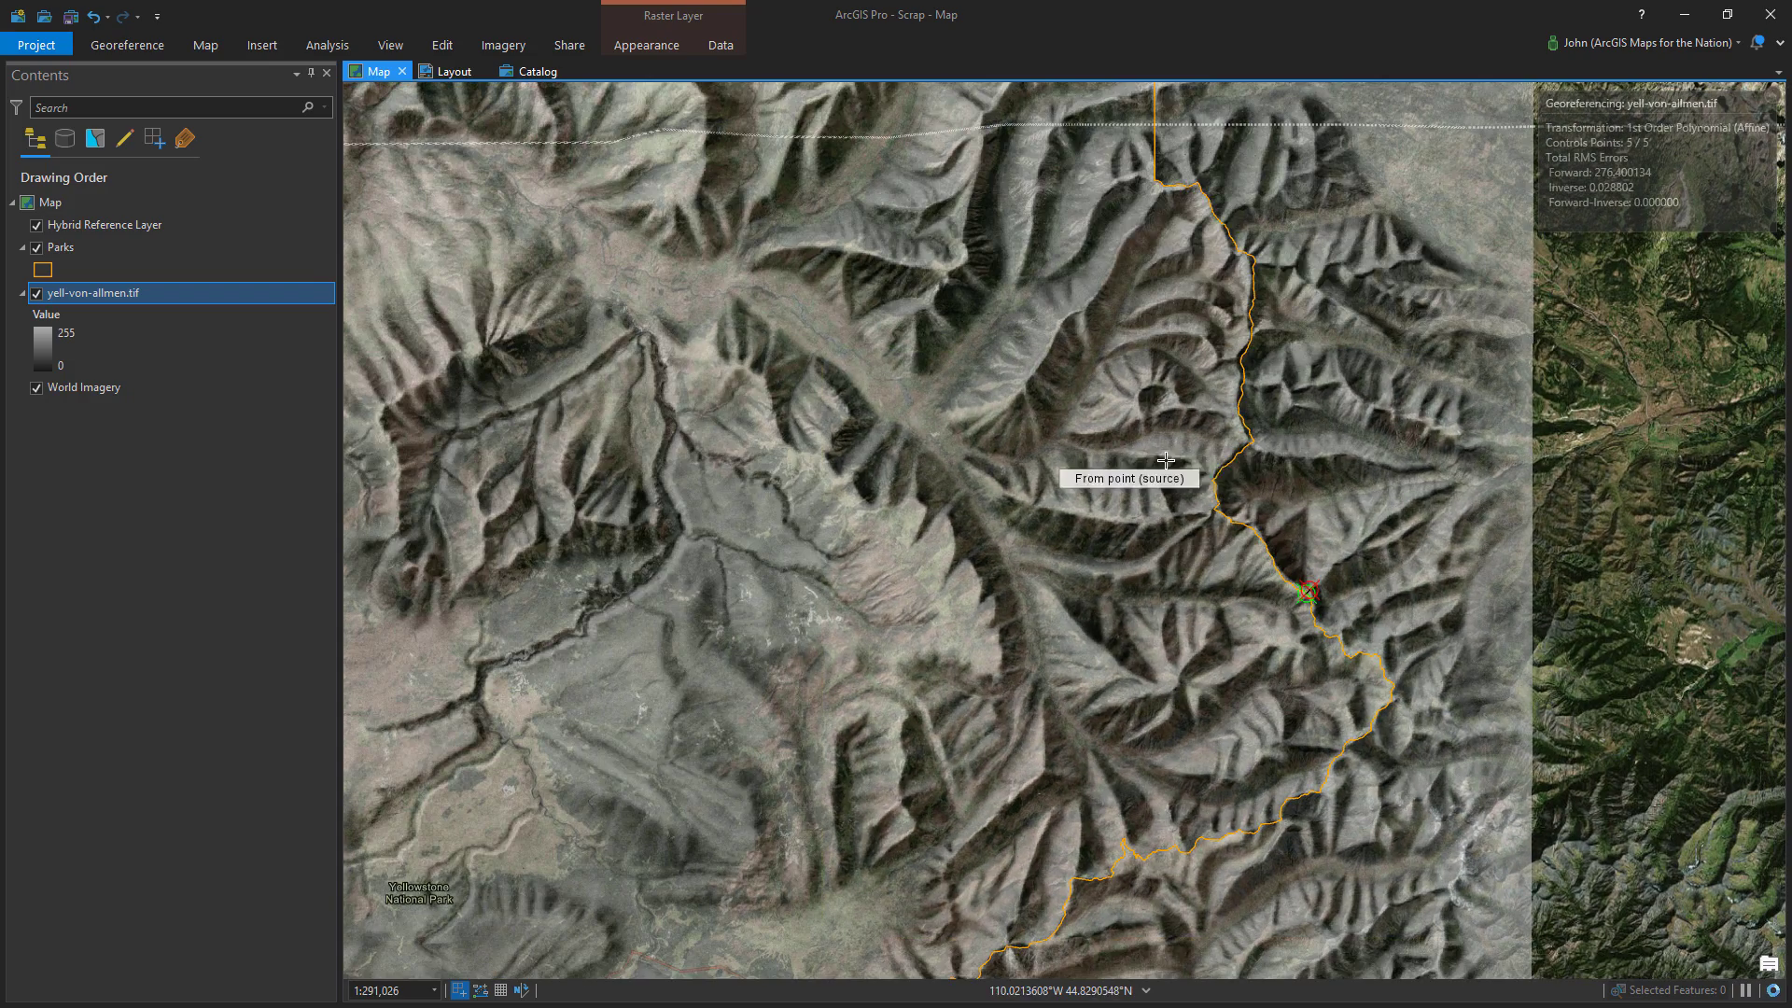
pyautogui.scroll(2, 1213, 485)
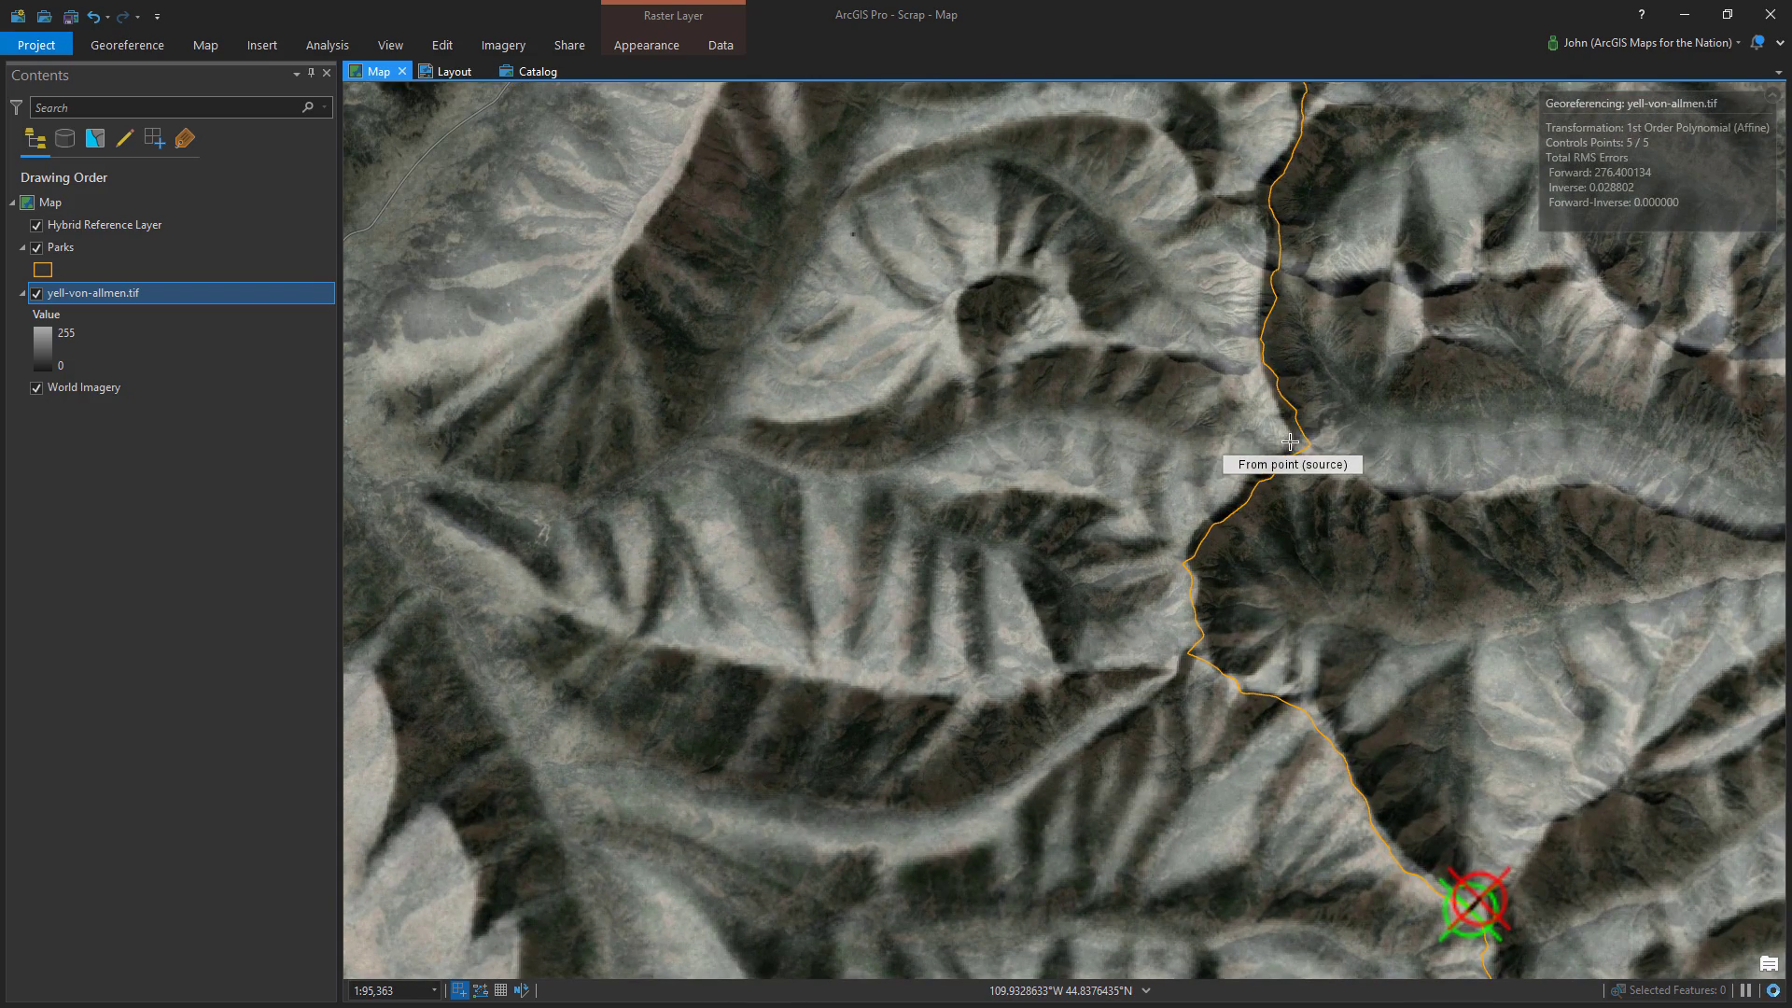
pyautogui.click(1296, 442)
pyautogui.click(1306, 449)
pyautogui.scroll(-4, 1325, 504)
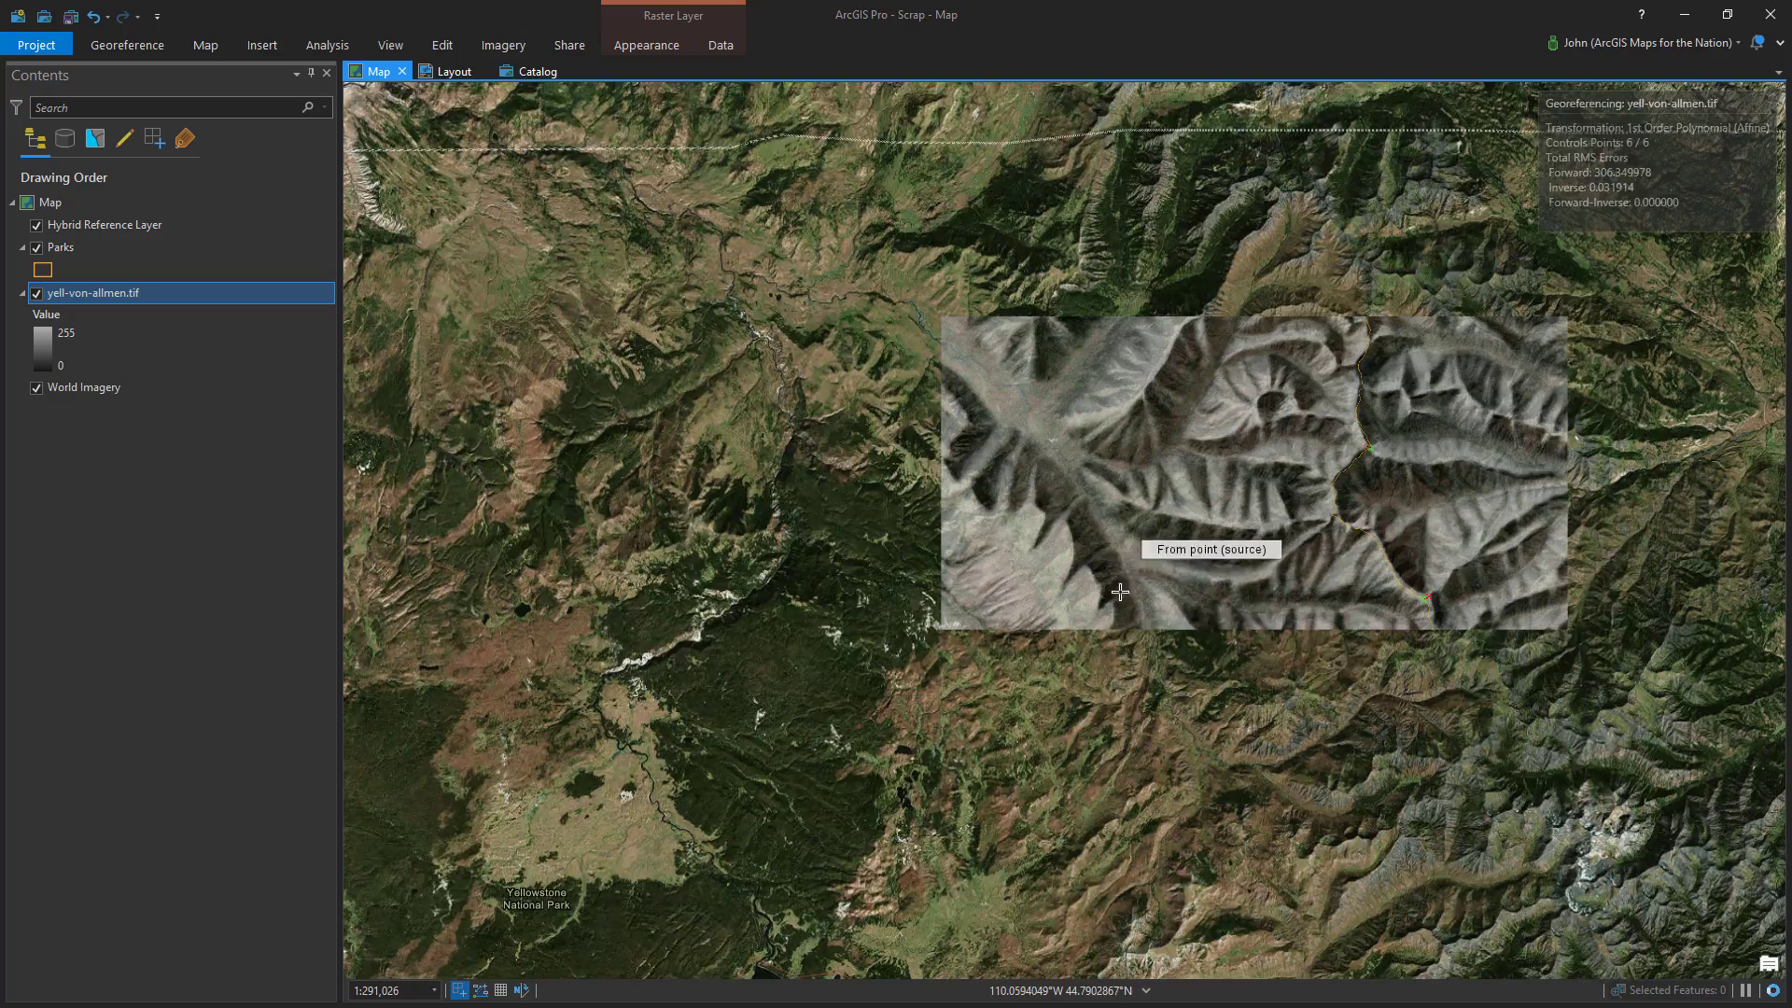
pyautogui.scroll(2, 1288, 588)
pyautogui.scroll(-2, 889, 374)
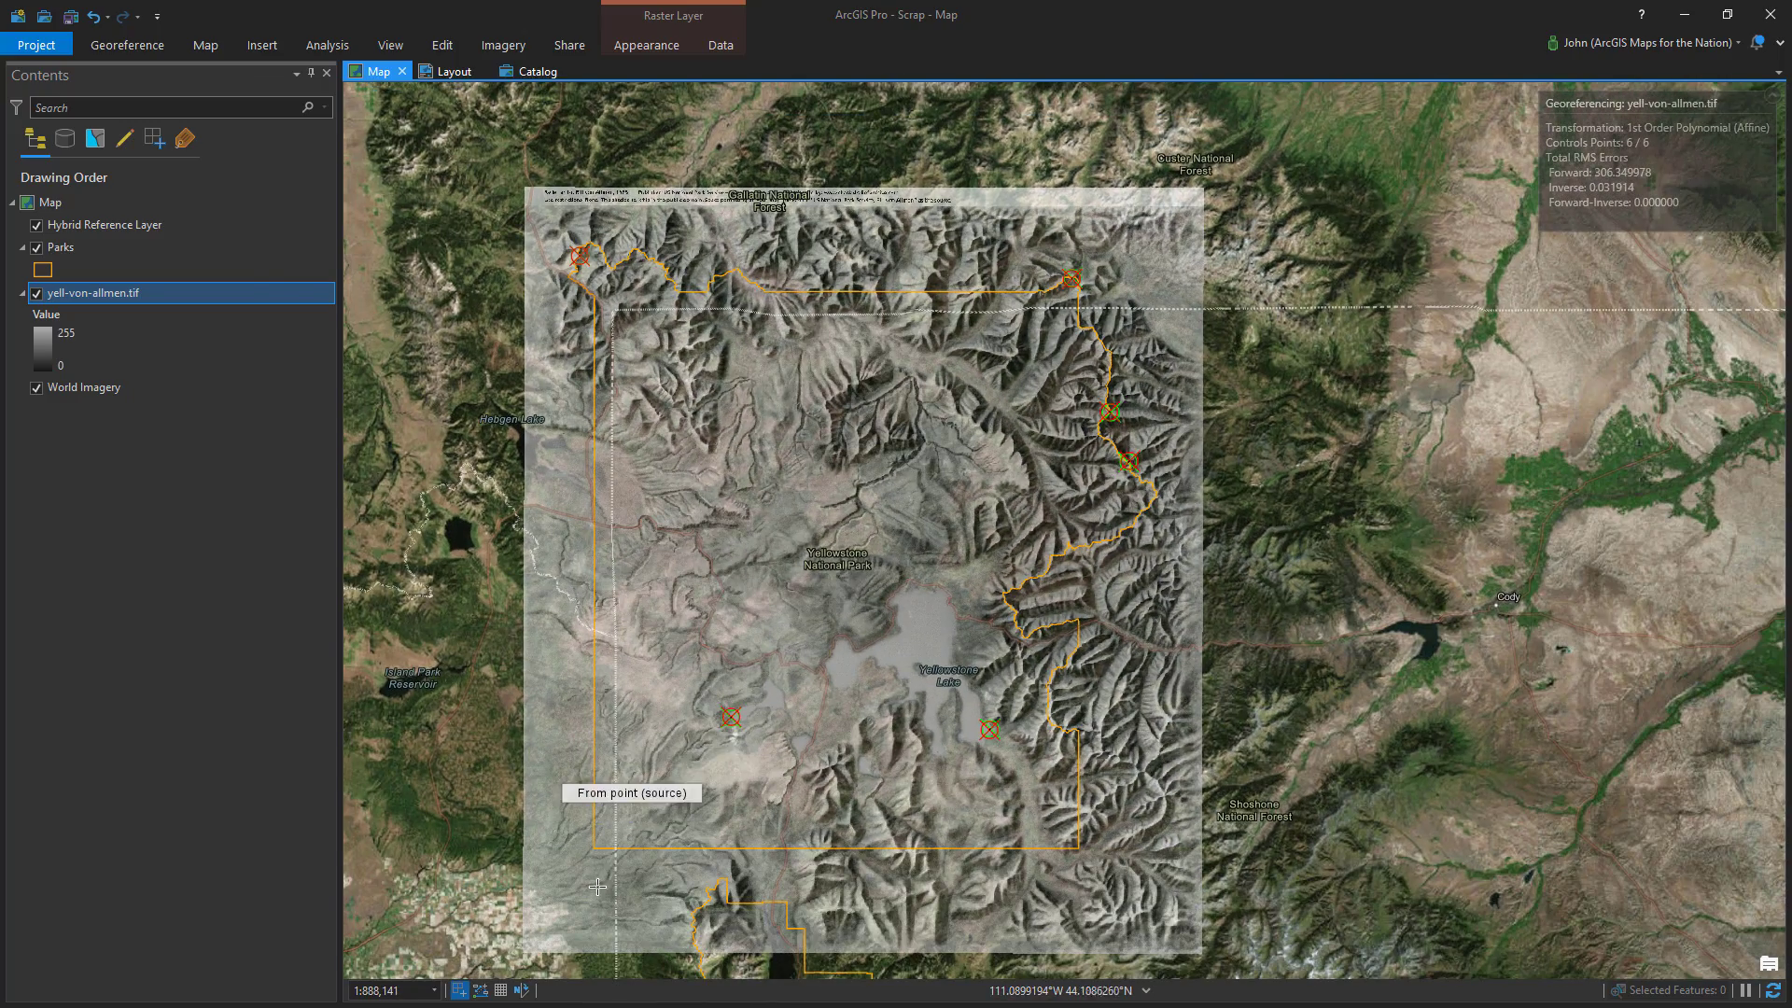
pyautogui.scroll(1, 597, 924)
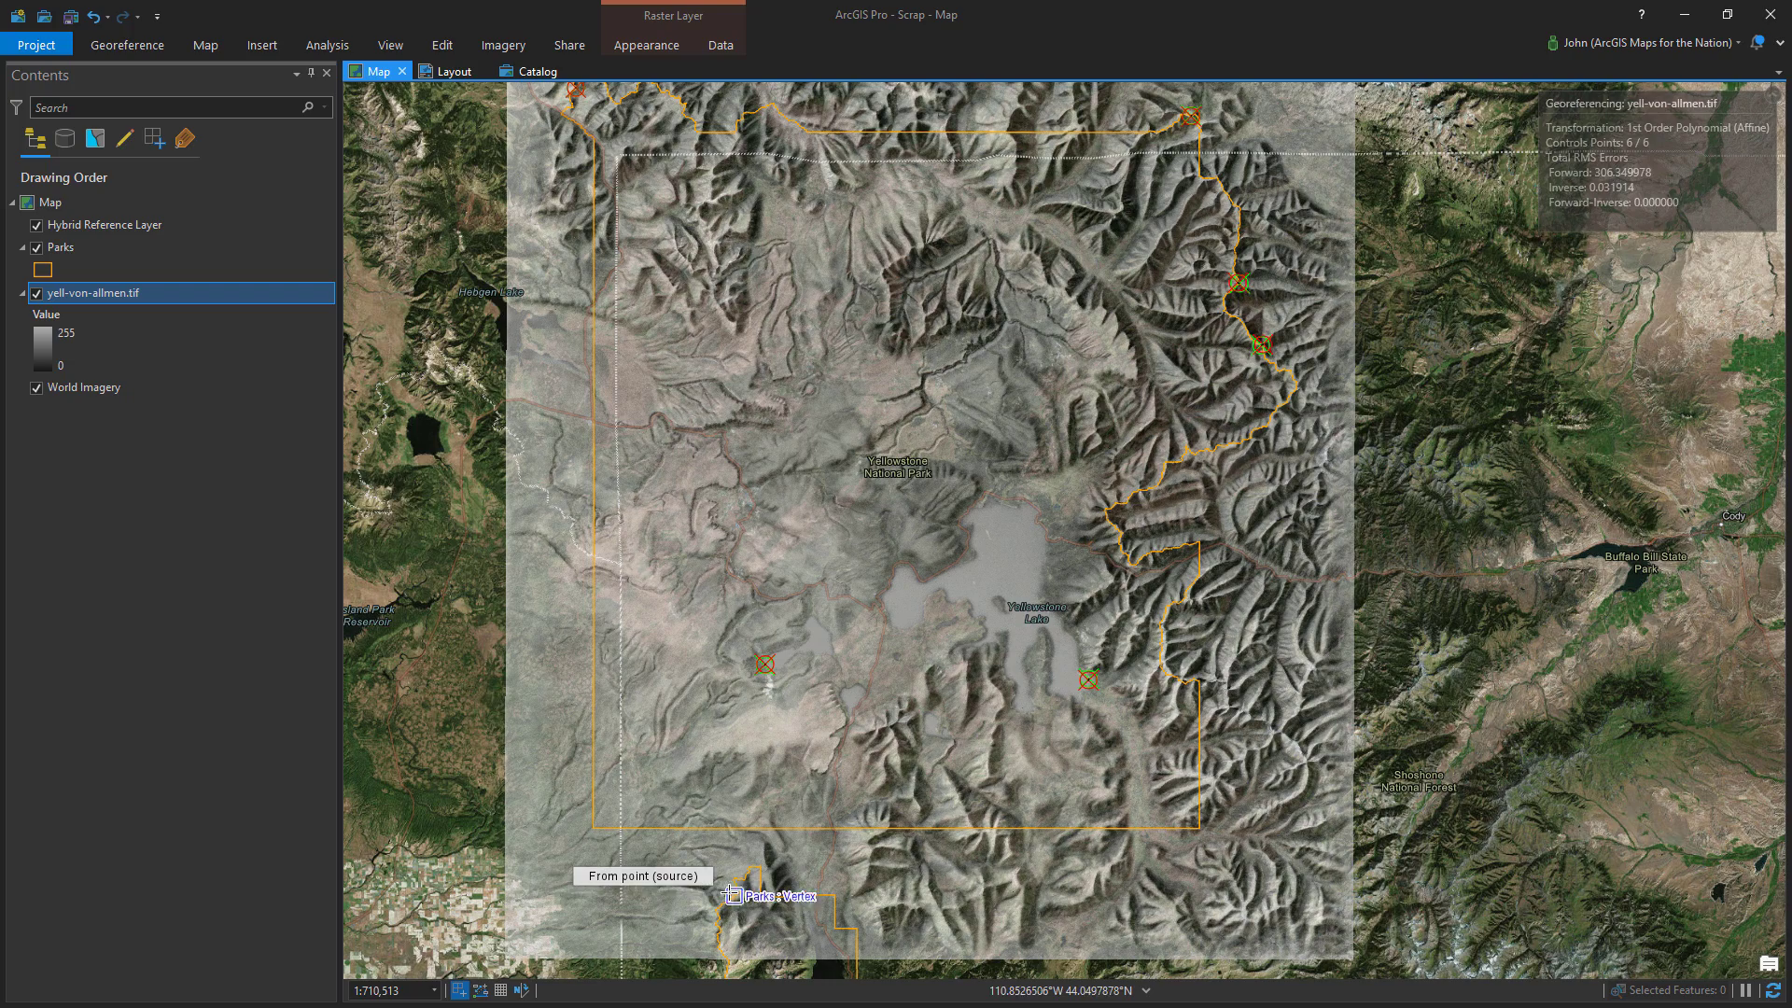
pyautogui.click(37, 294)
pyautogui.click(38, 294)
pyautogui.click(38, 294)
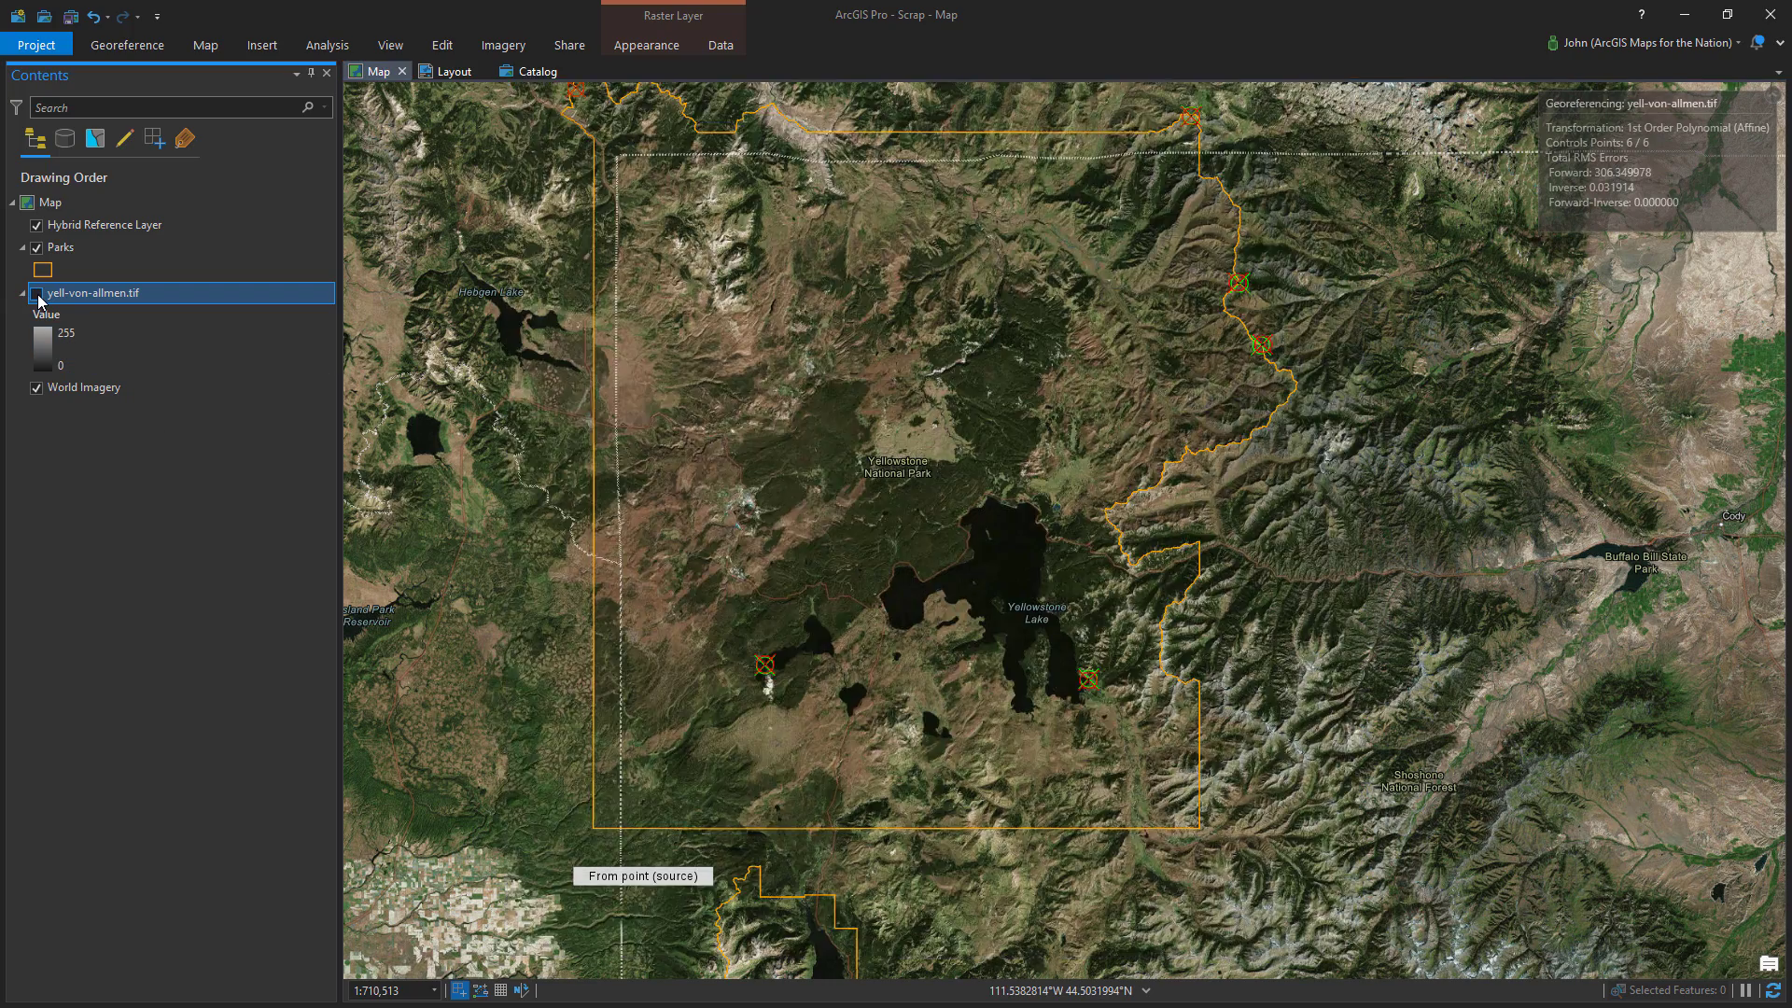
pyautogui.click(37, 294)
pyautogui.click(37, 293)
pyautogui.click(37, 294)
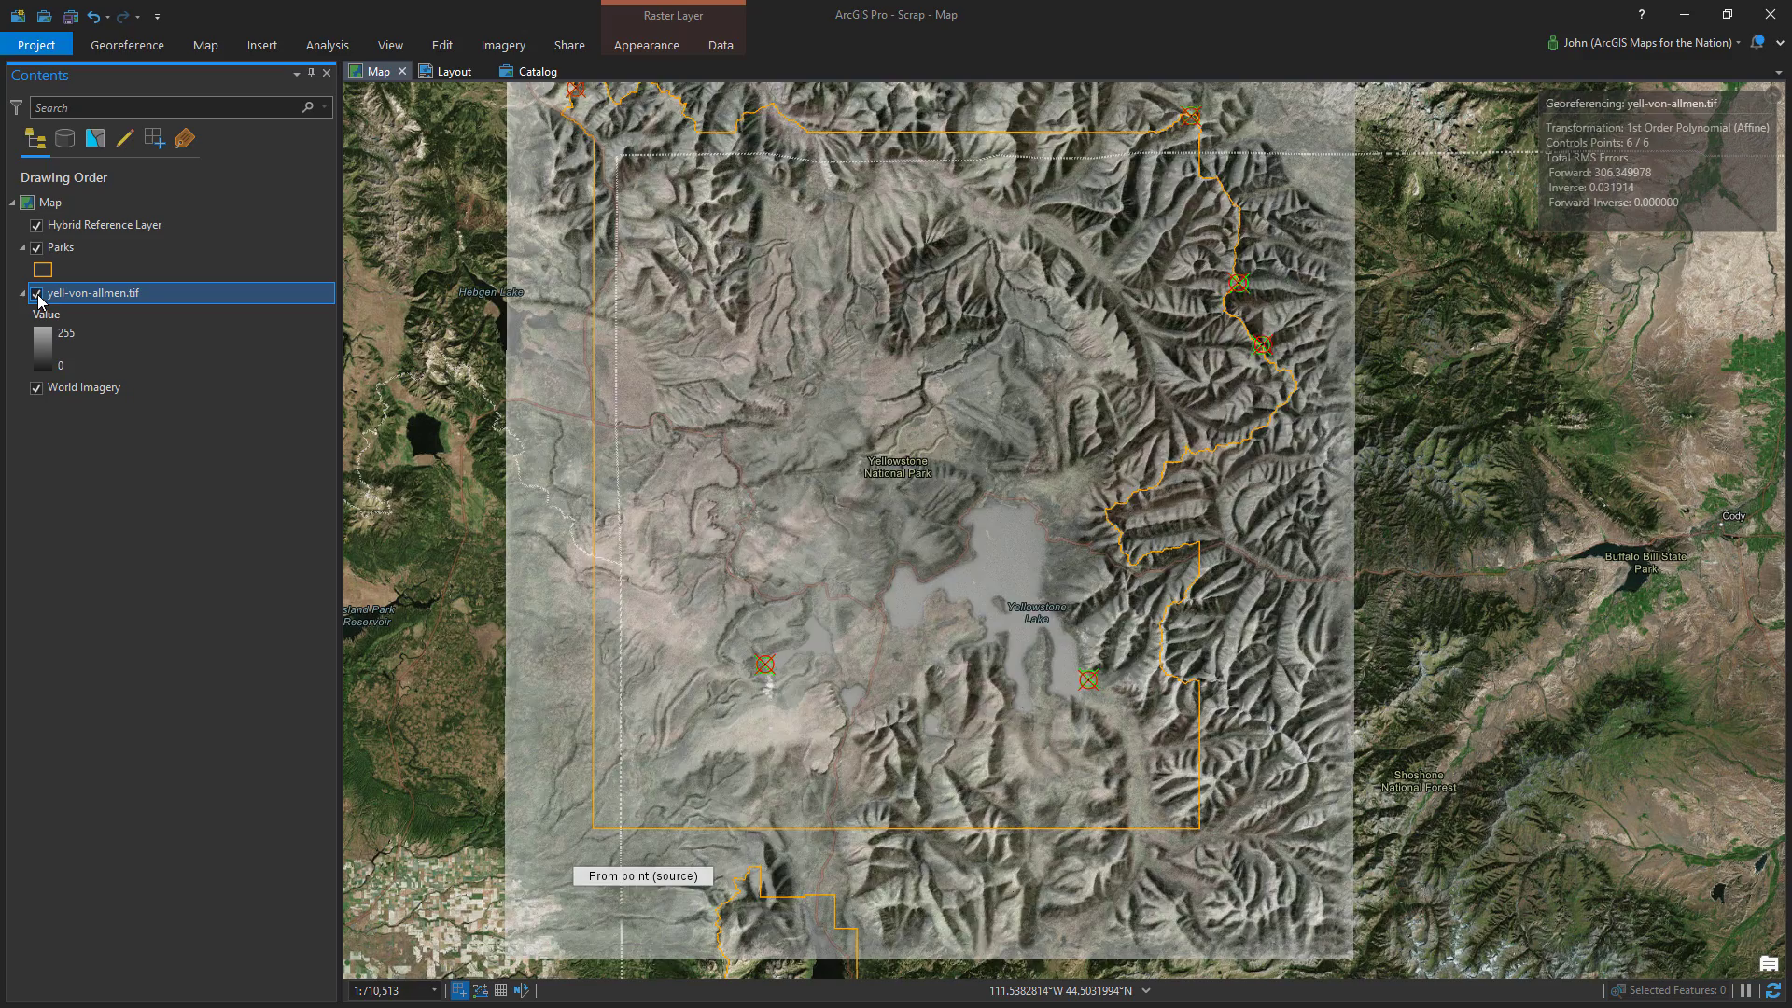
pyautogui.click(37, 294)
pyautogui.click(38, 294)
pyautogui.click(37, 294)
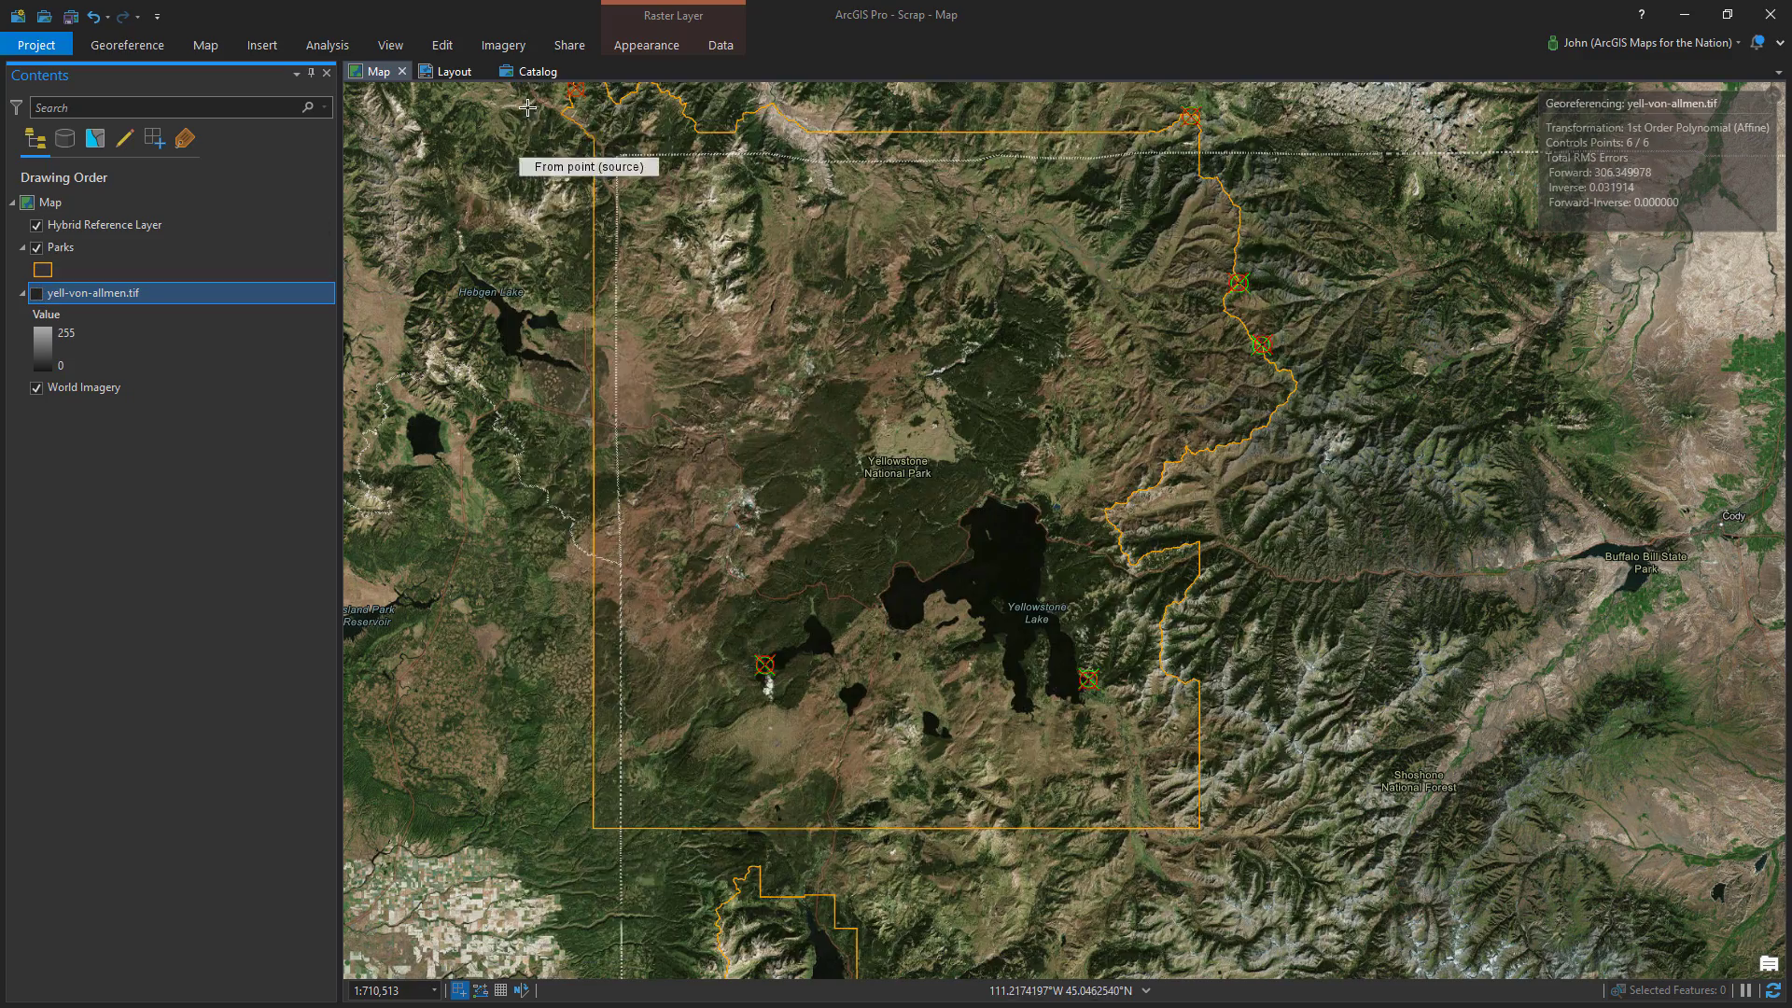
pyautogui.scroll(2, 527, 108)
pyautogui.click(37, 294)
pyautogui.click(38, 294)
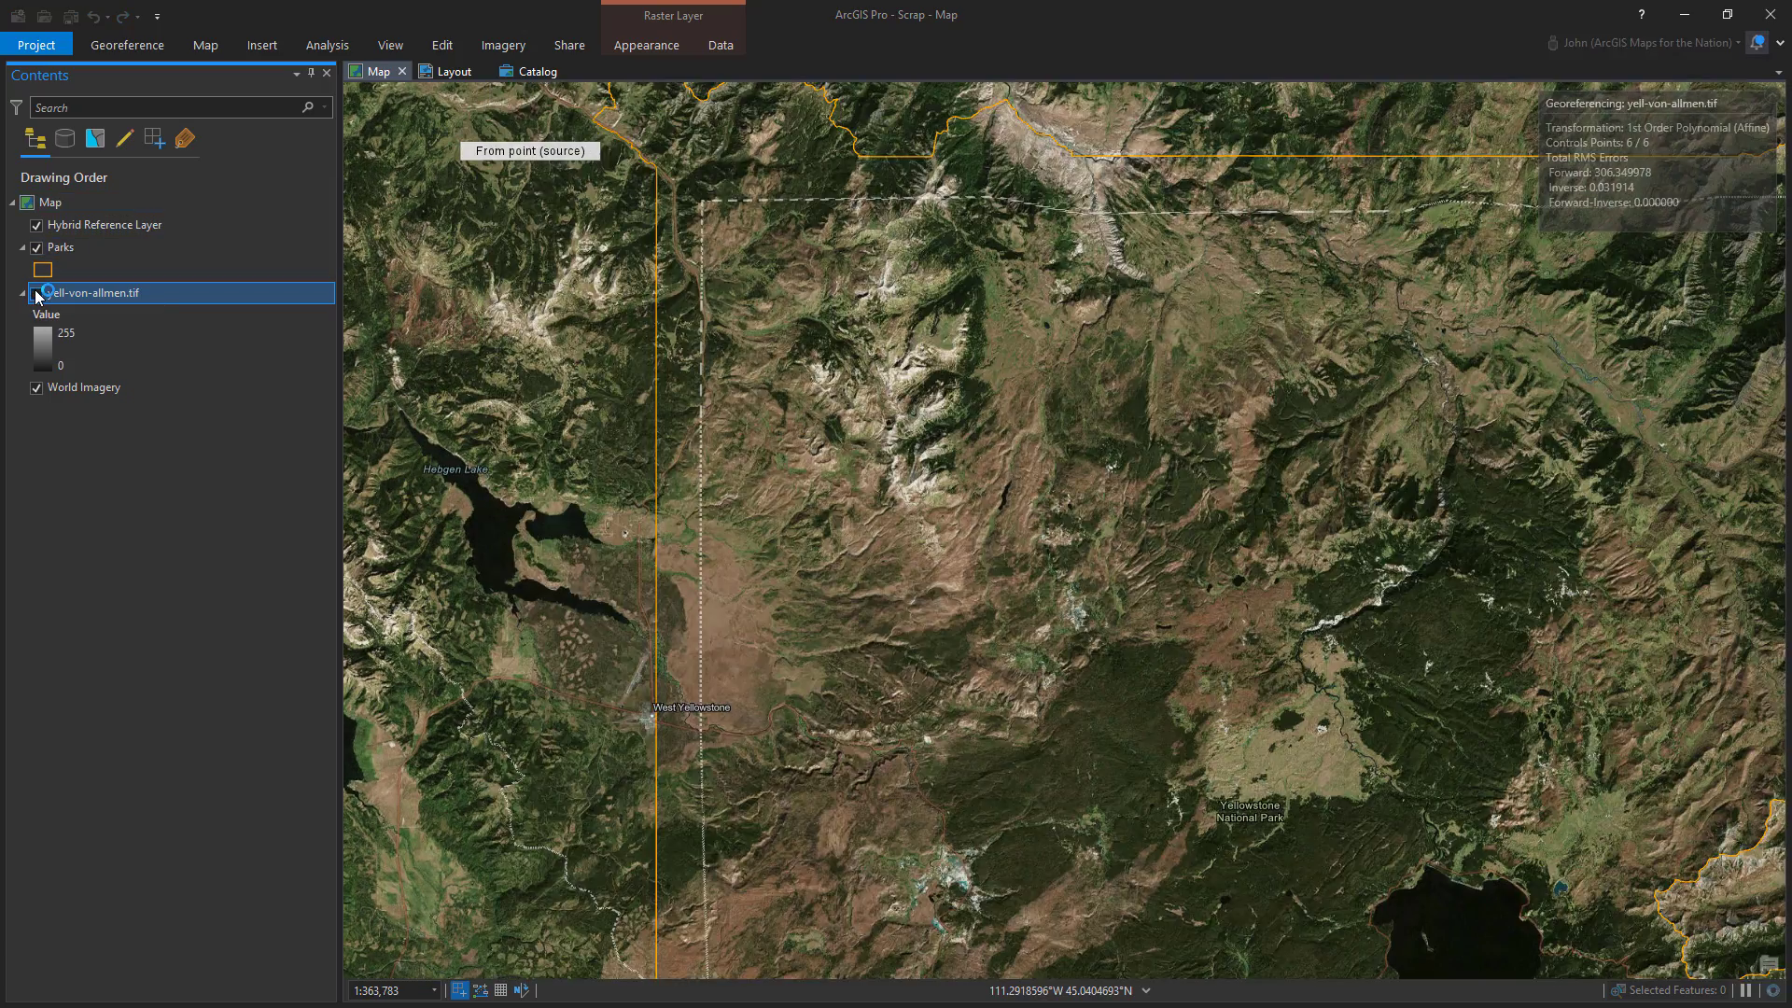
pyautogui.click(37, 294)
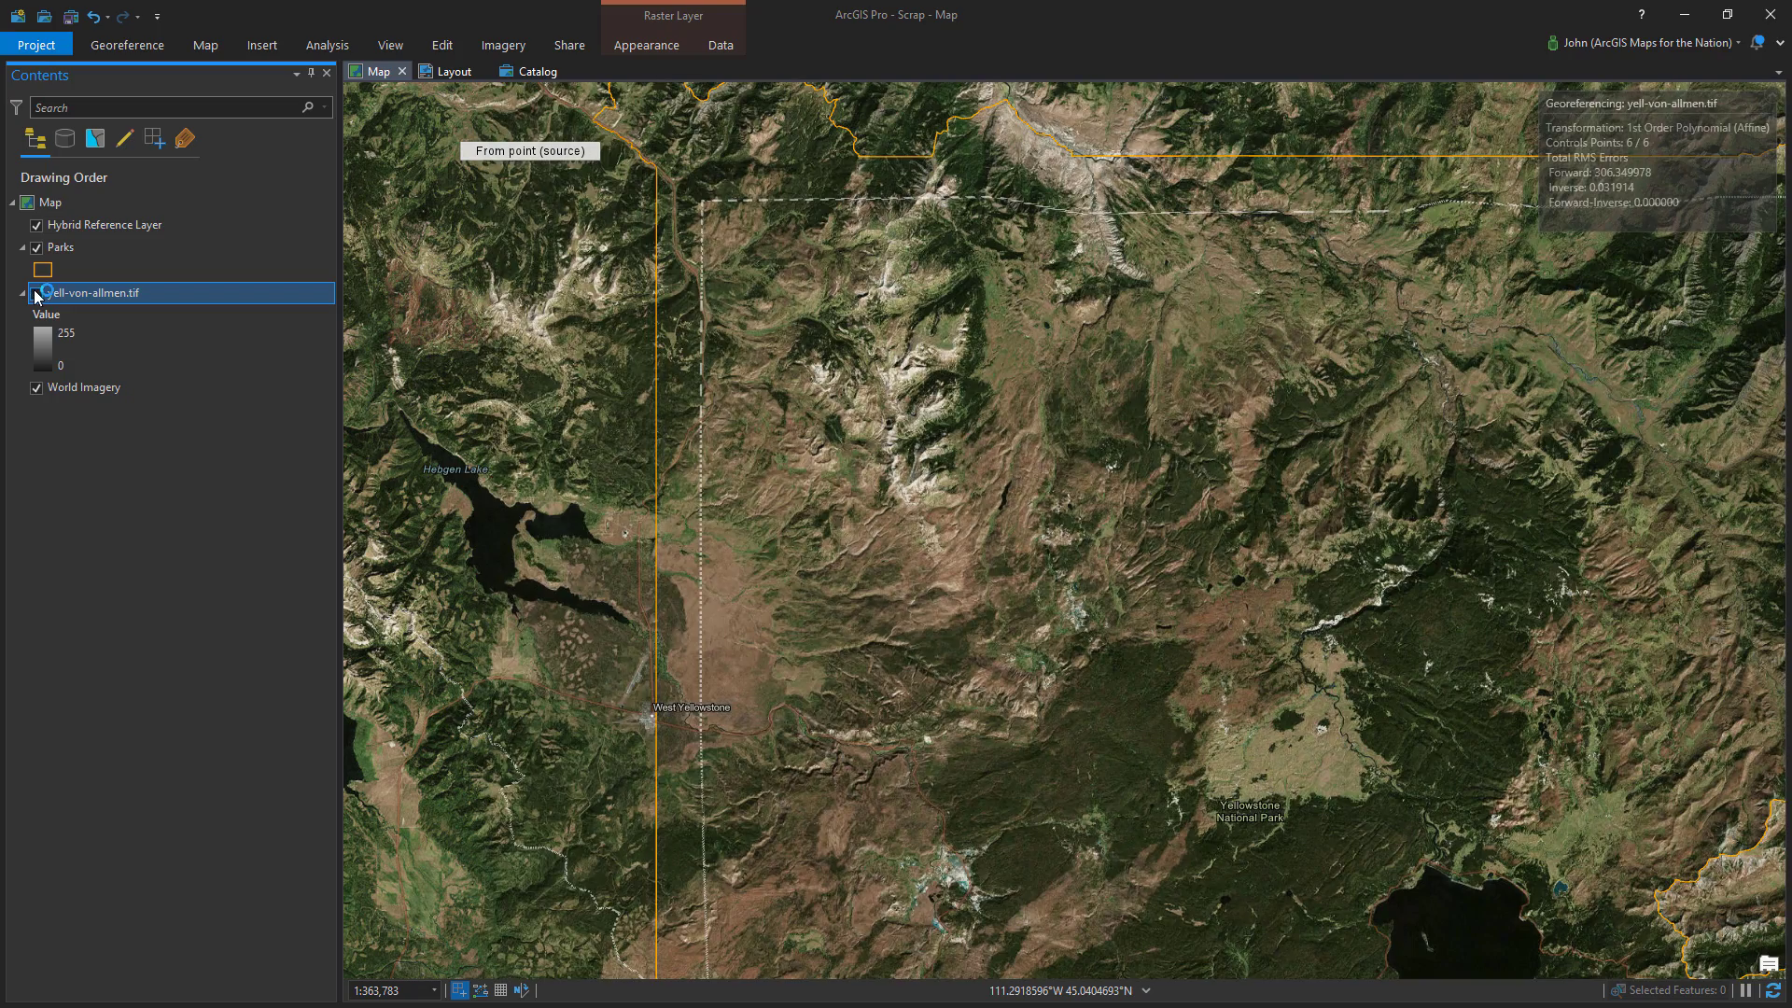
pyautogui.click(33, 296)
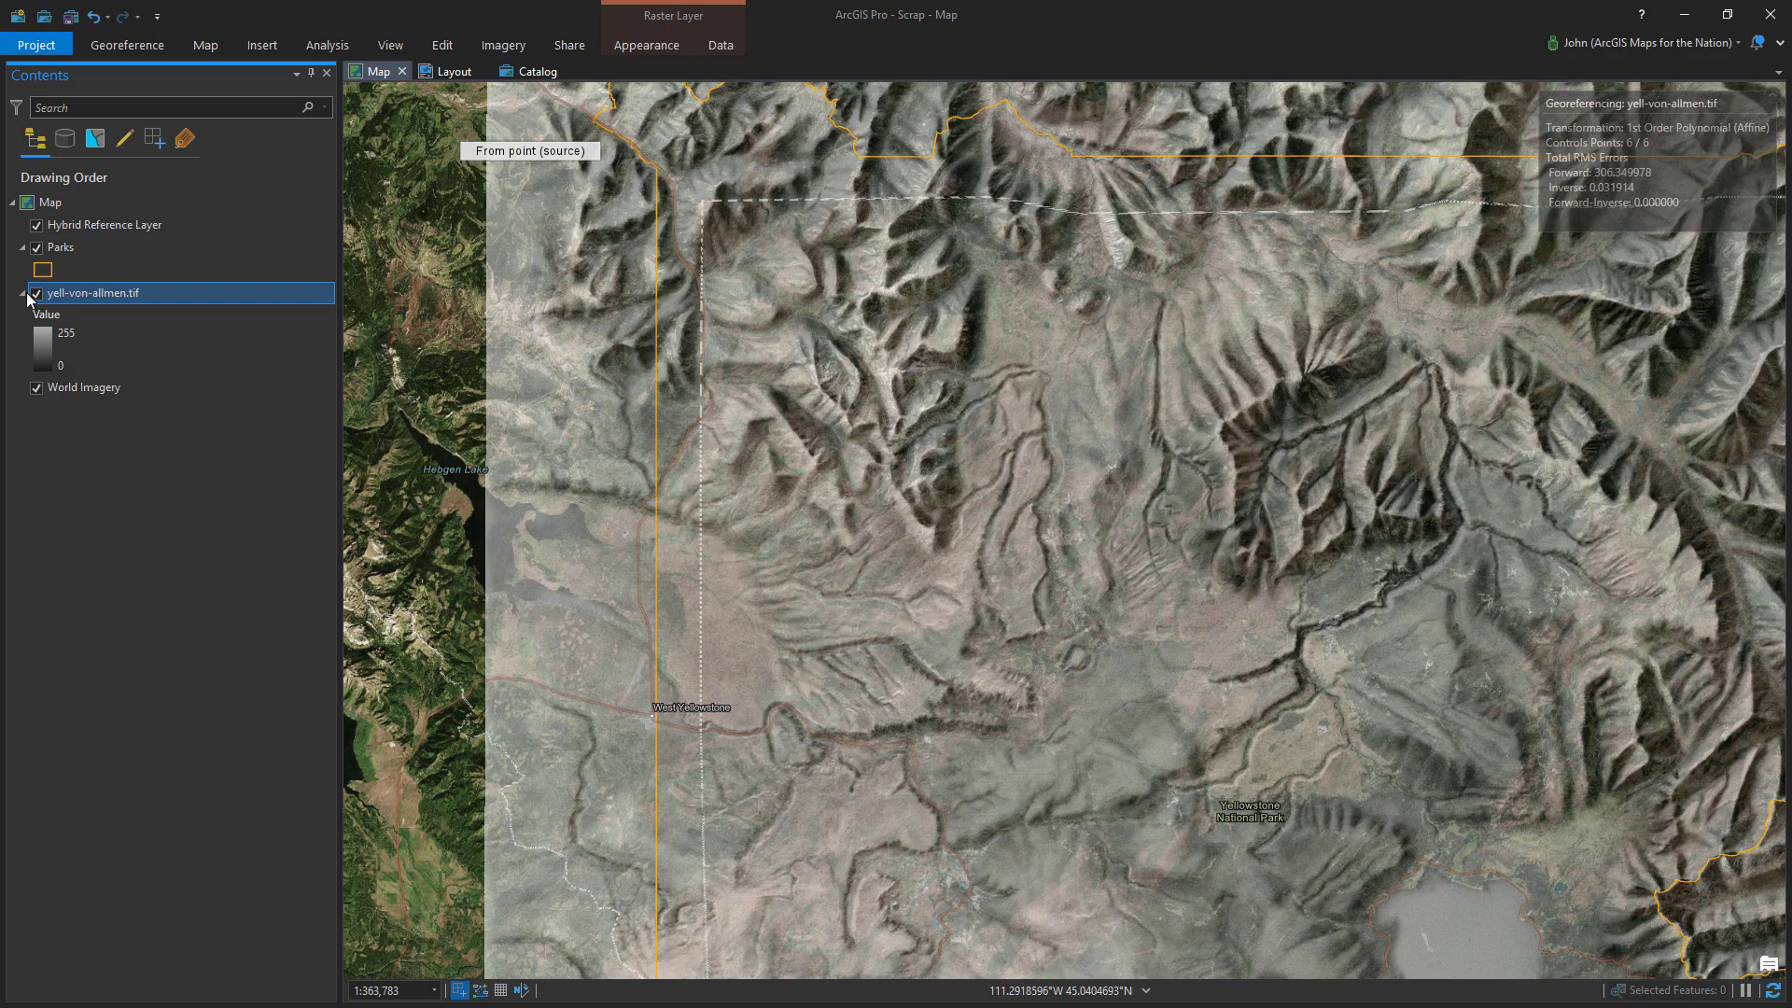
pyautogui.click(37, 295)
pyautogui.click(37, 295)
pyautogui.click(37, 295)
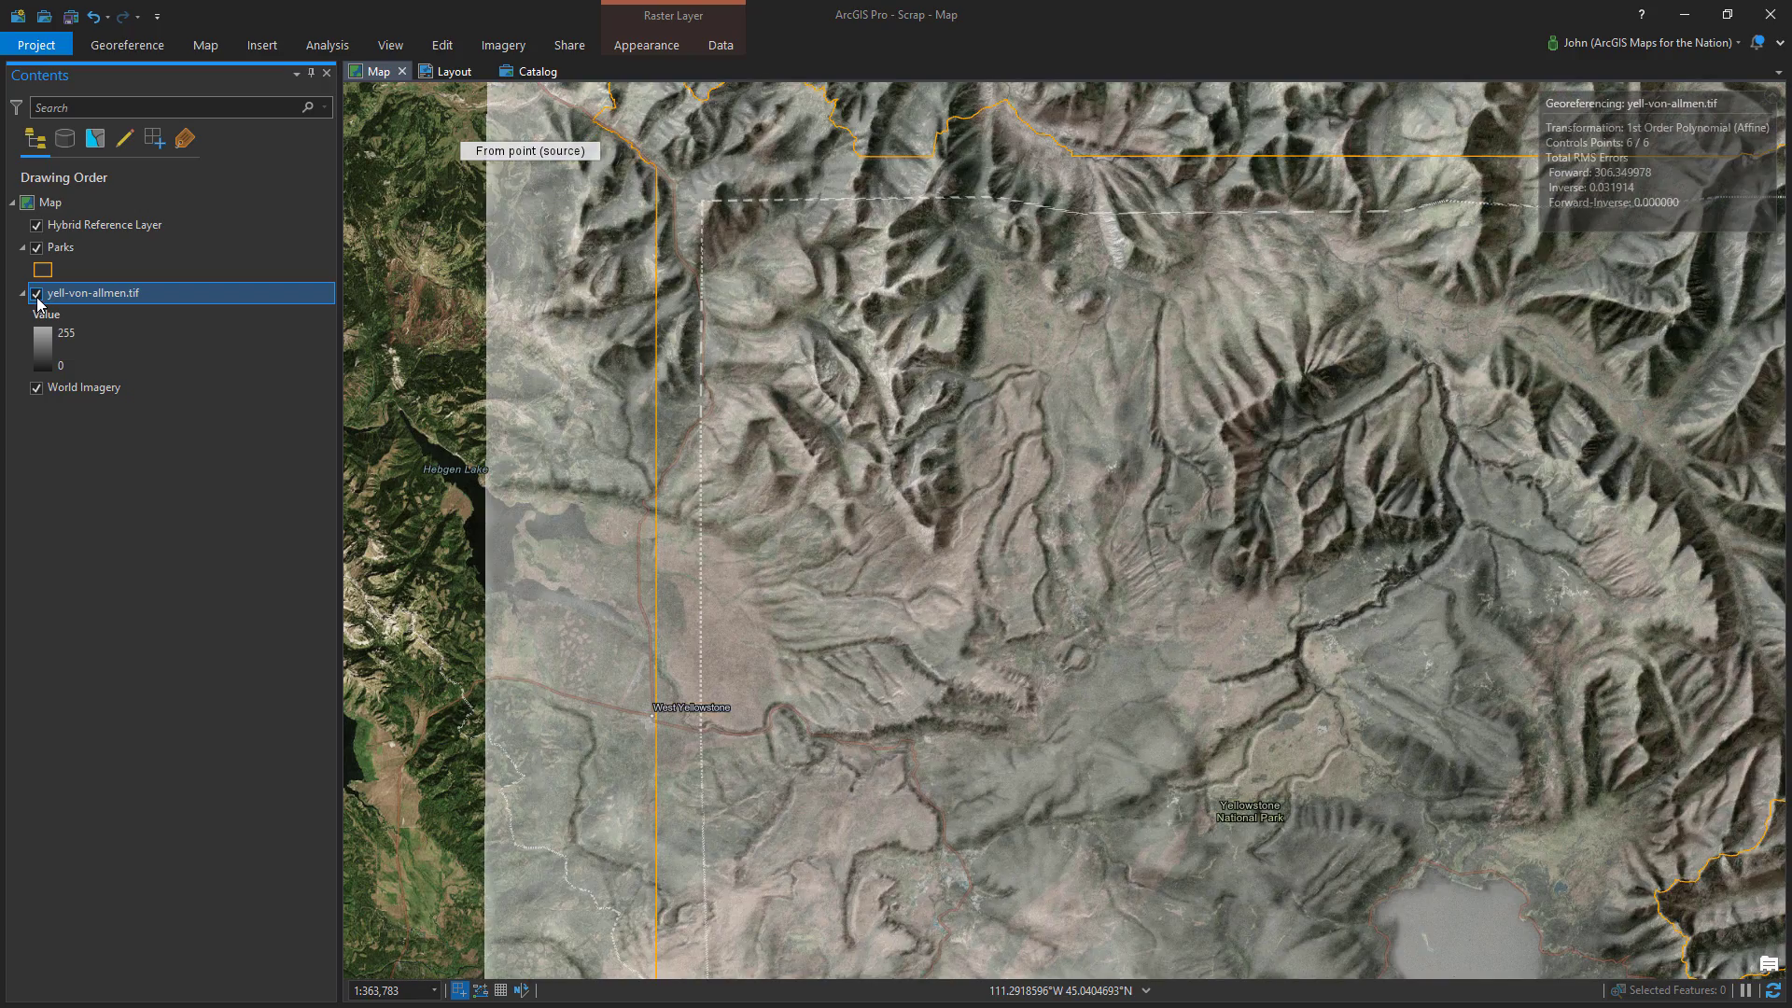
pyautogui.click(38, 295)
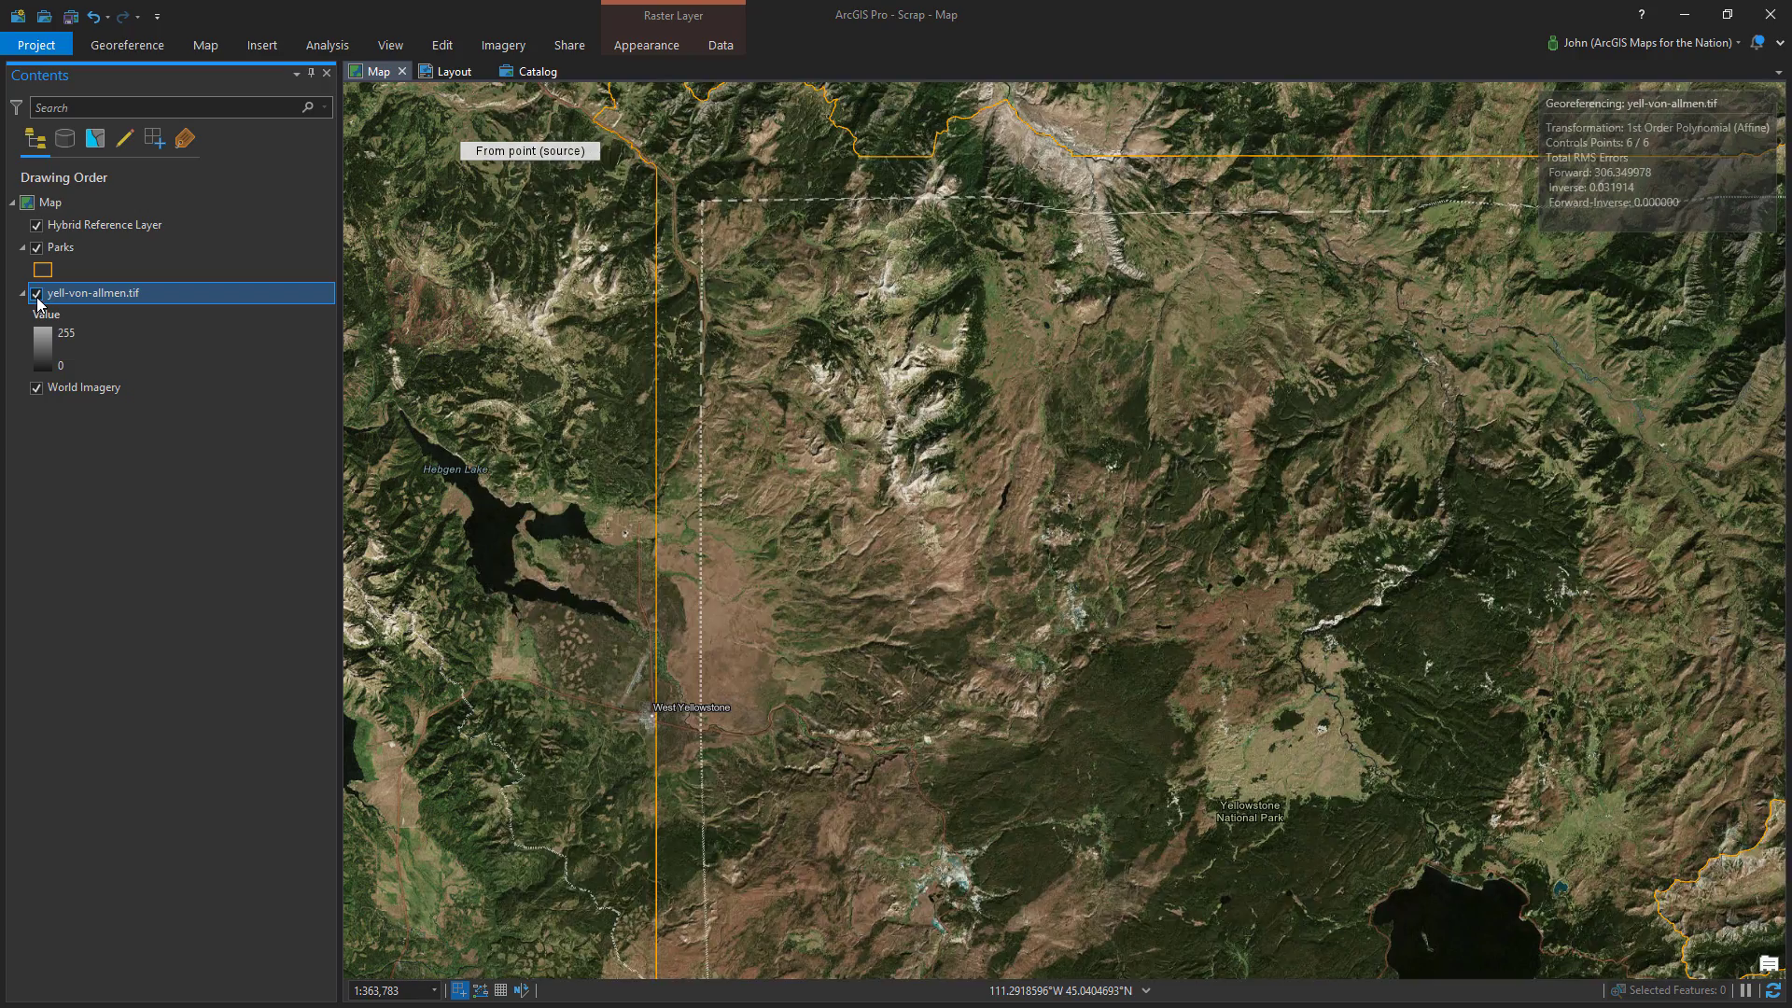
pyautogui.scroll(-3, 719, 402)
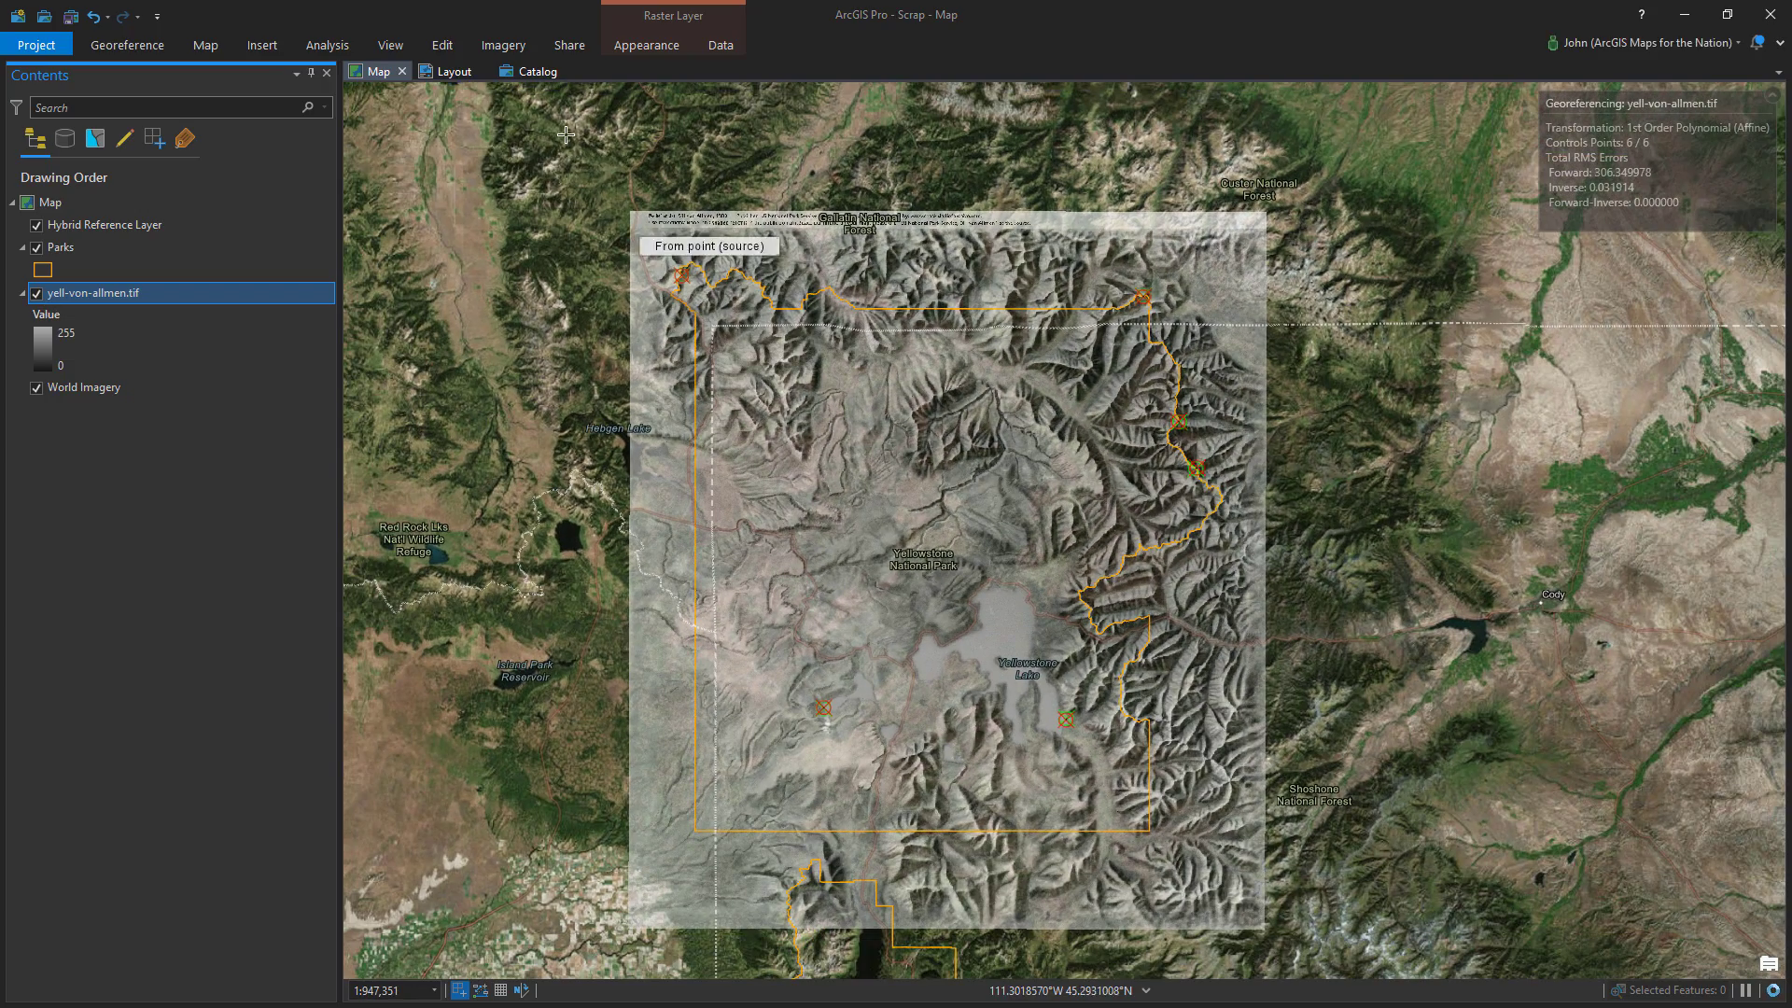
# Save the six-point georeferencing, close the Georeference session, and return to the map
pyautogui.click(114, 46)
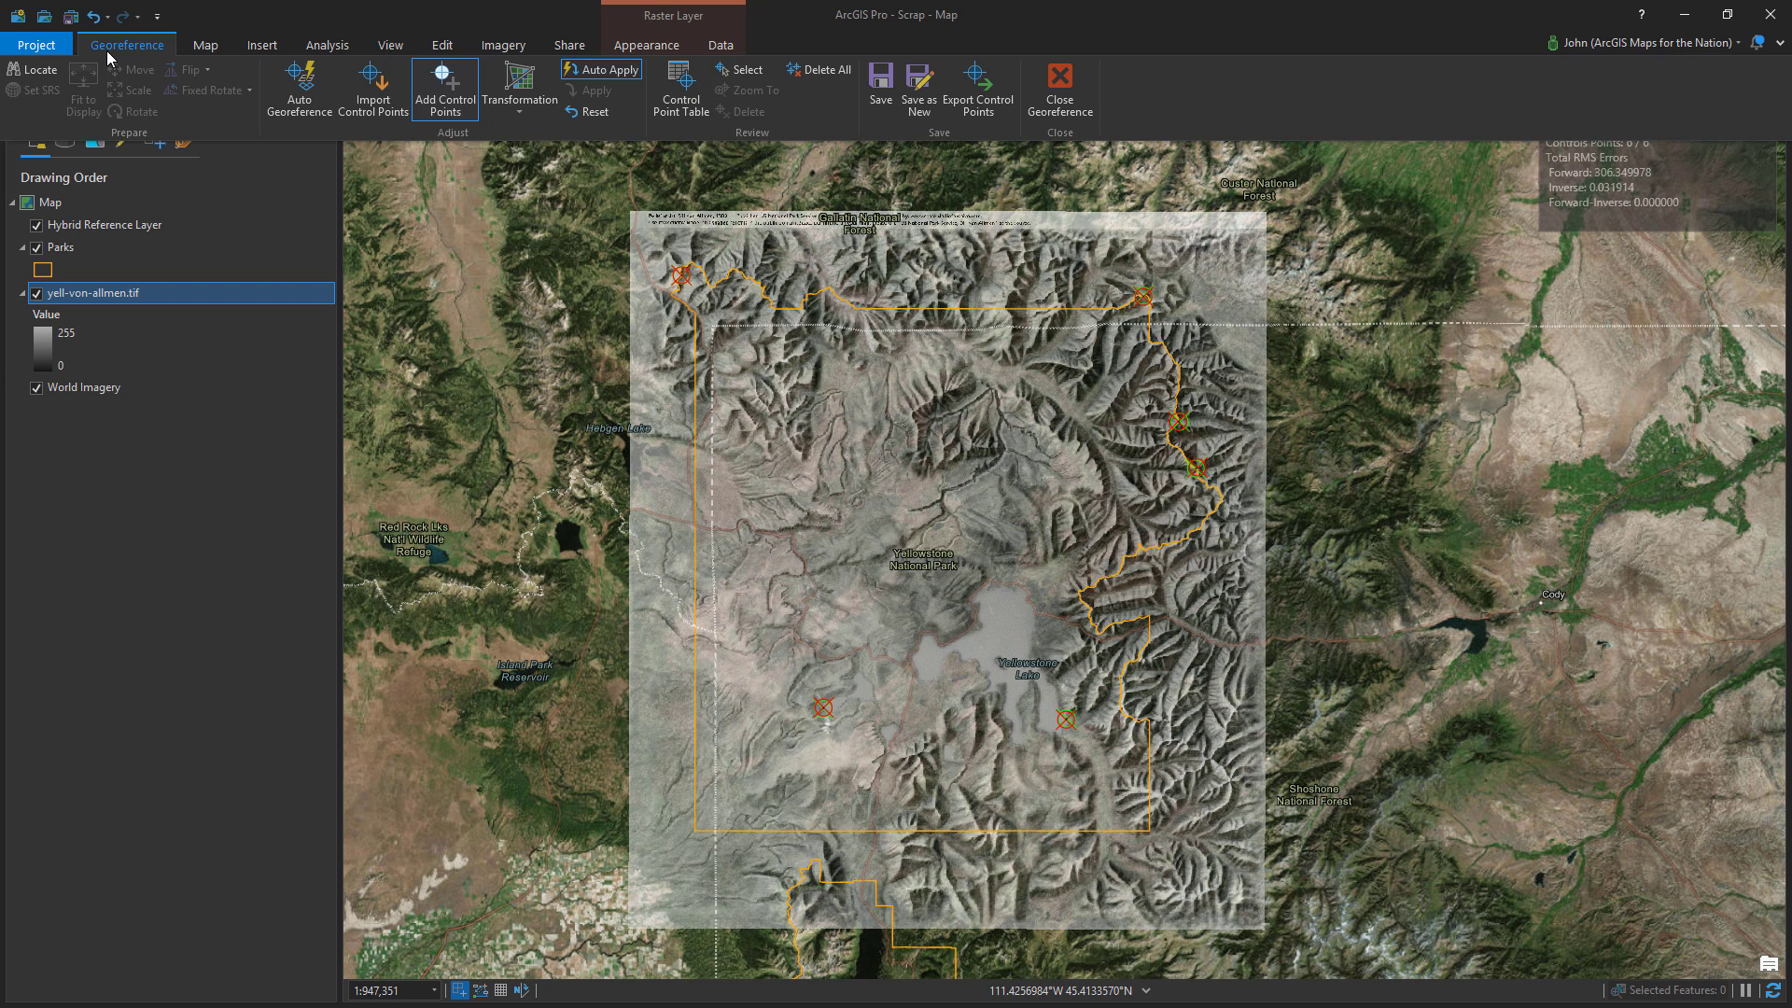
pyautogui.click(889, 82)
pyautogui.click(1060, 84)
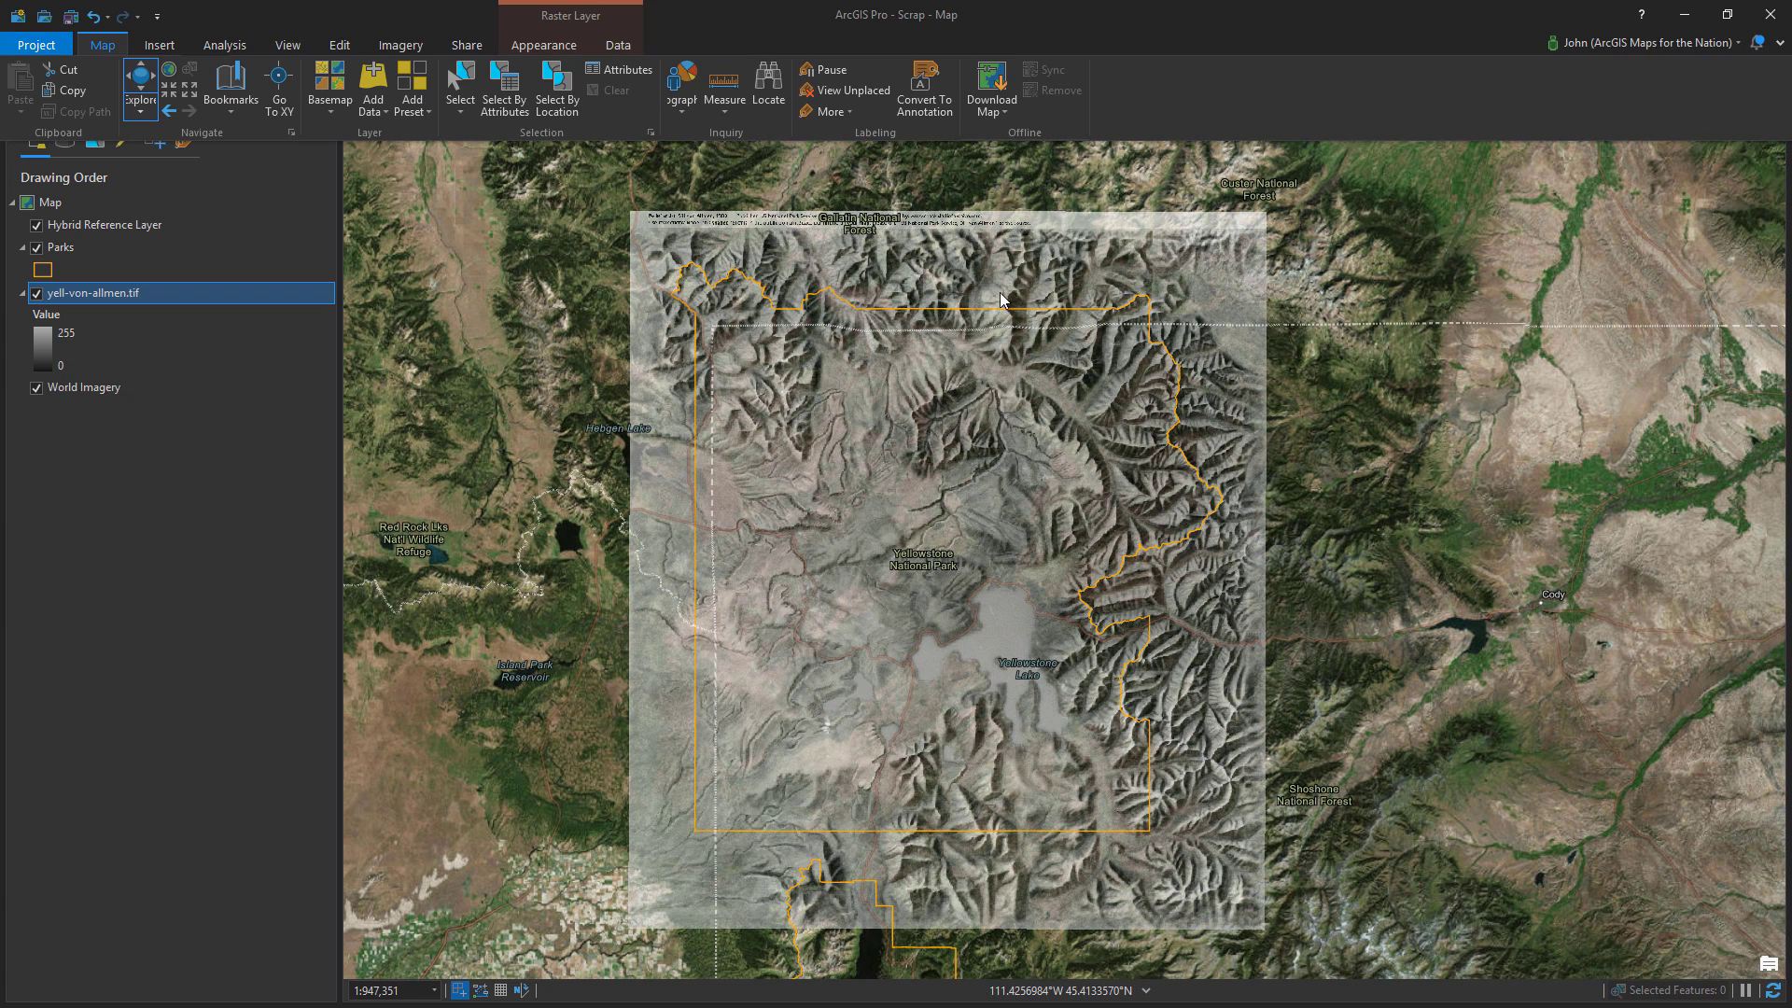
pyautogui.click(172, 481)
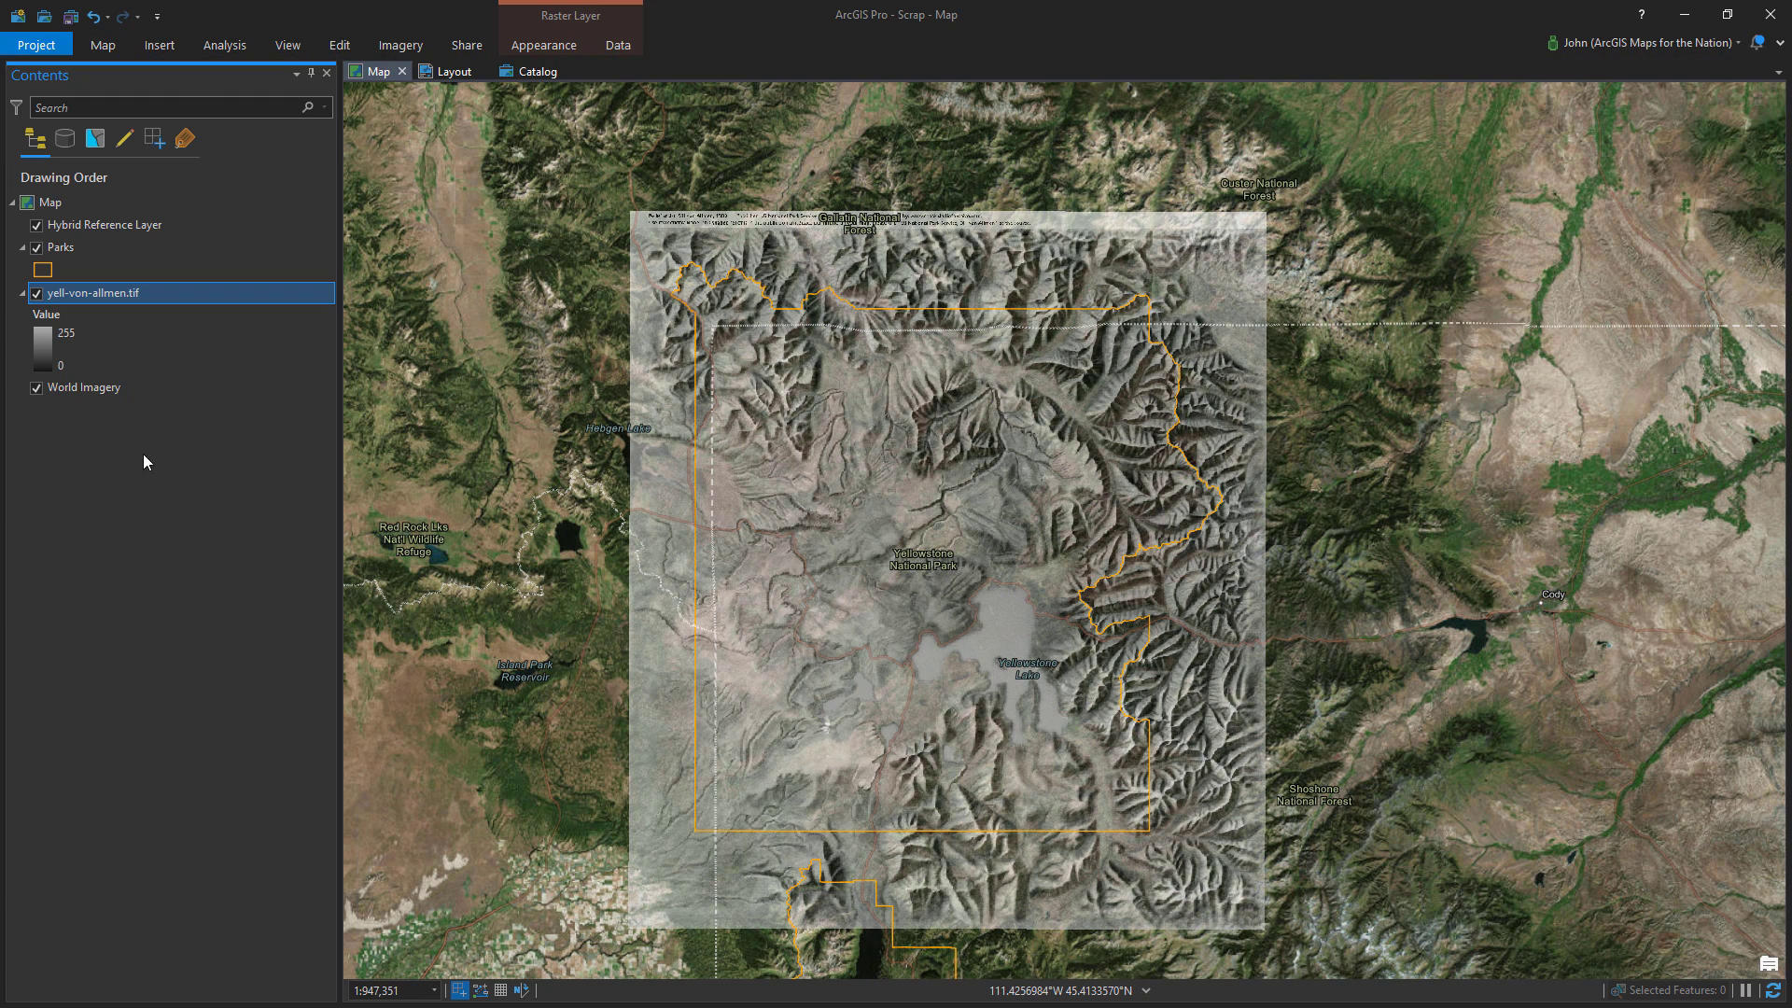
pyautogui.click(345, 229)
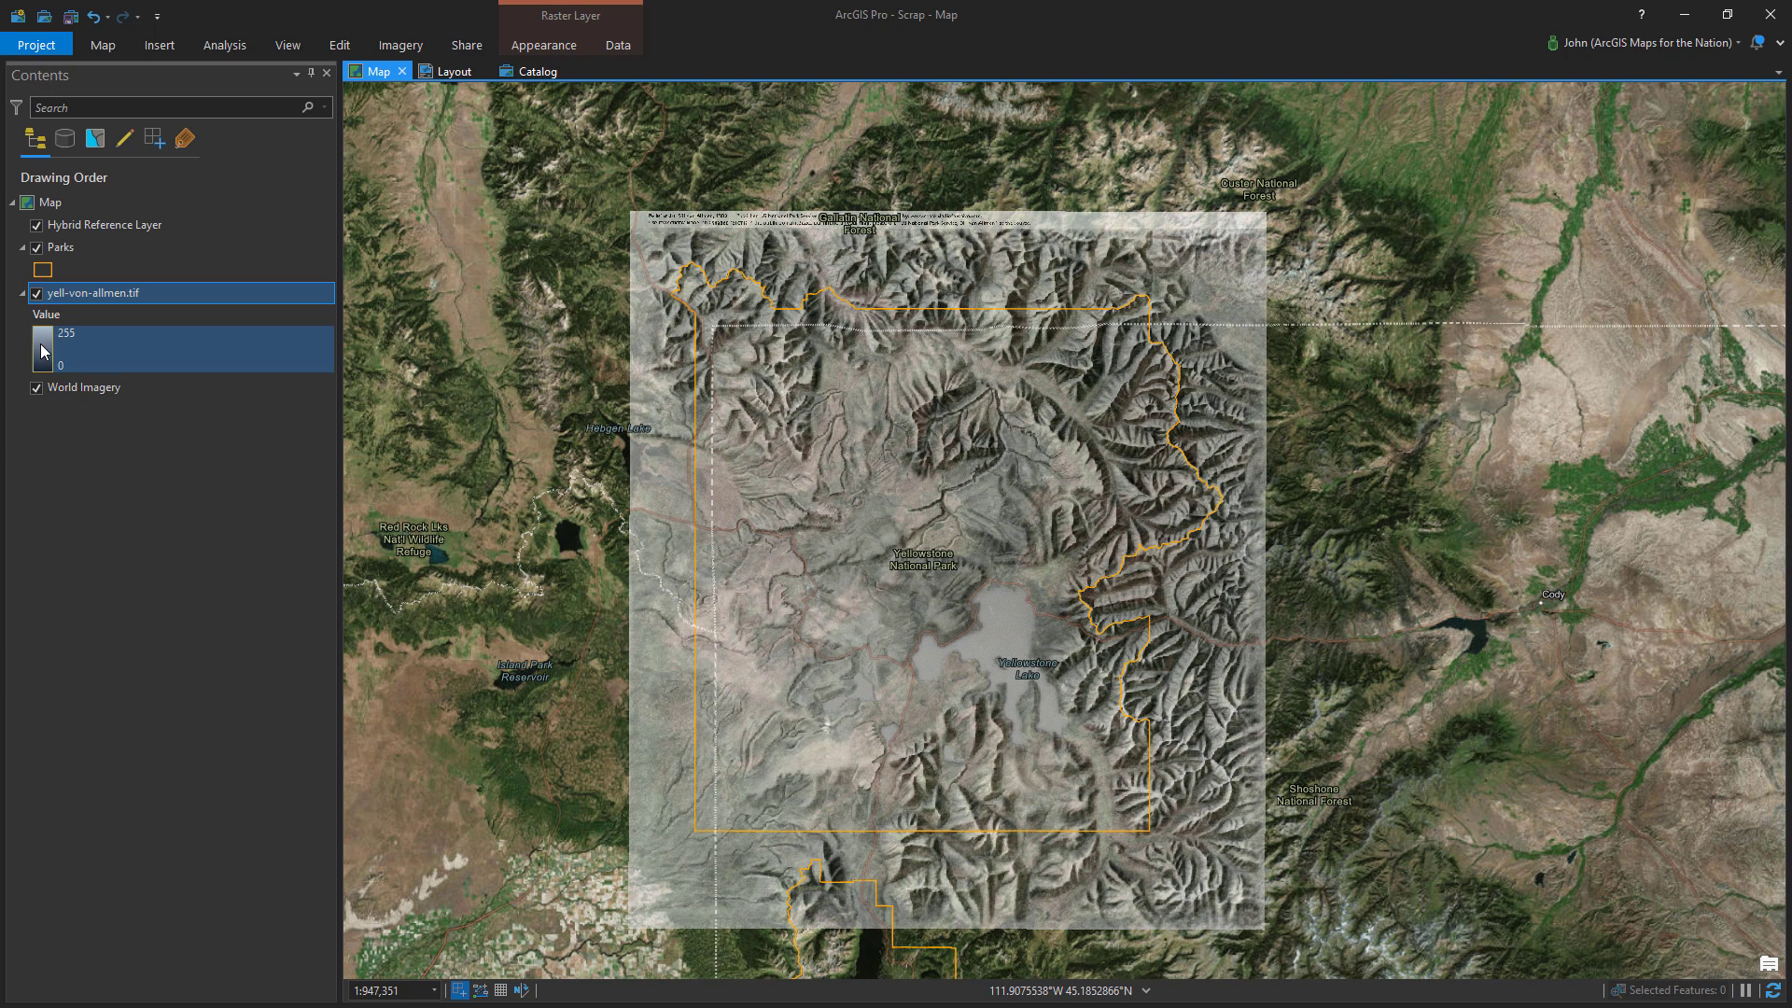
# Set the relief to 0% transparency and hide the Hybrid Reference Layer and Parks layers
pyautogui.click(532, 43)
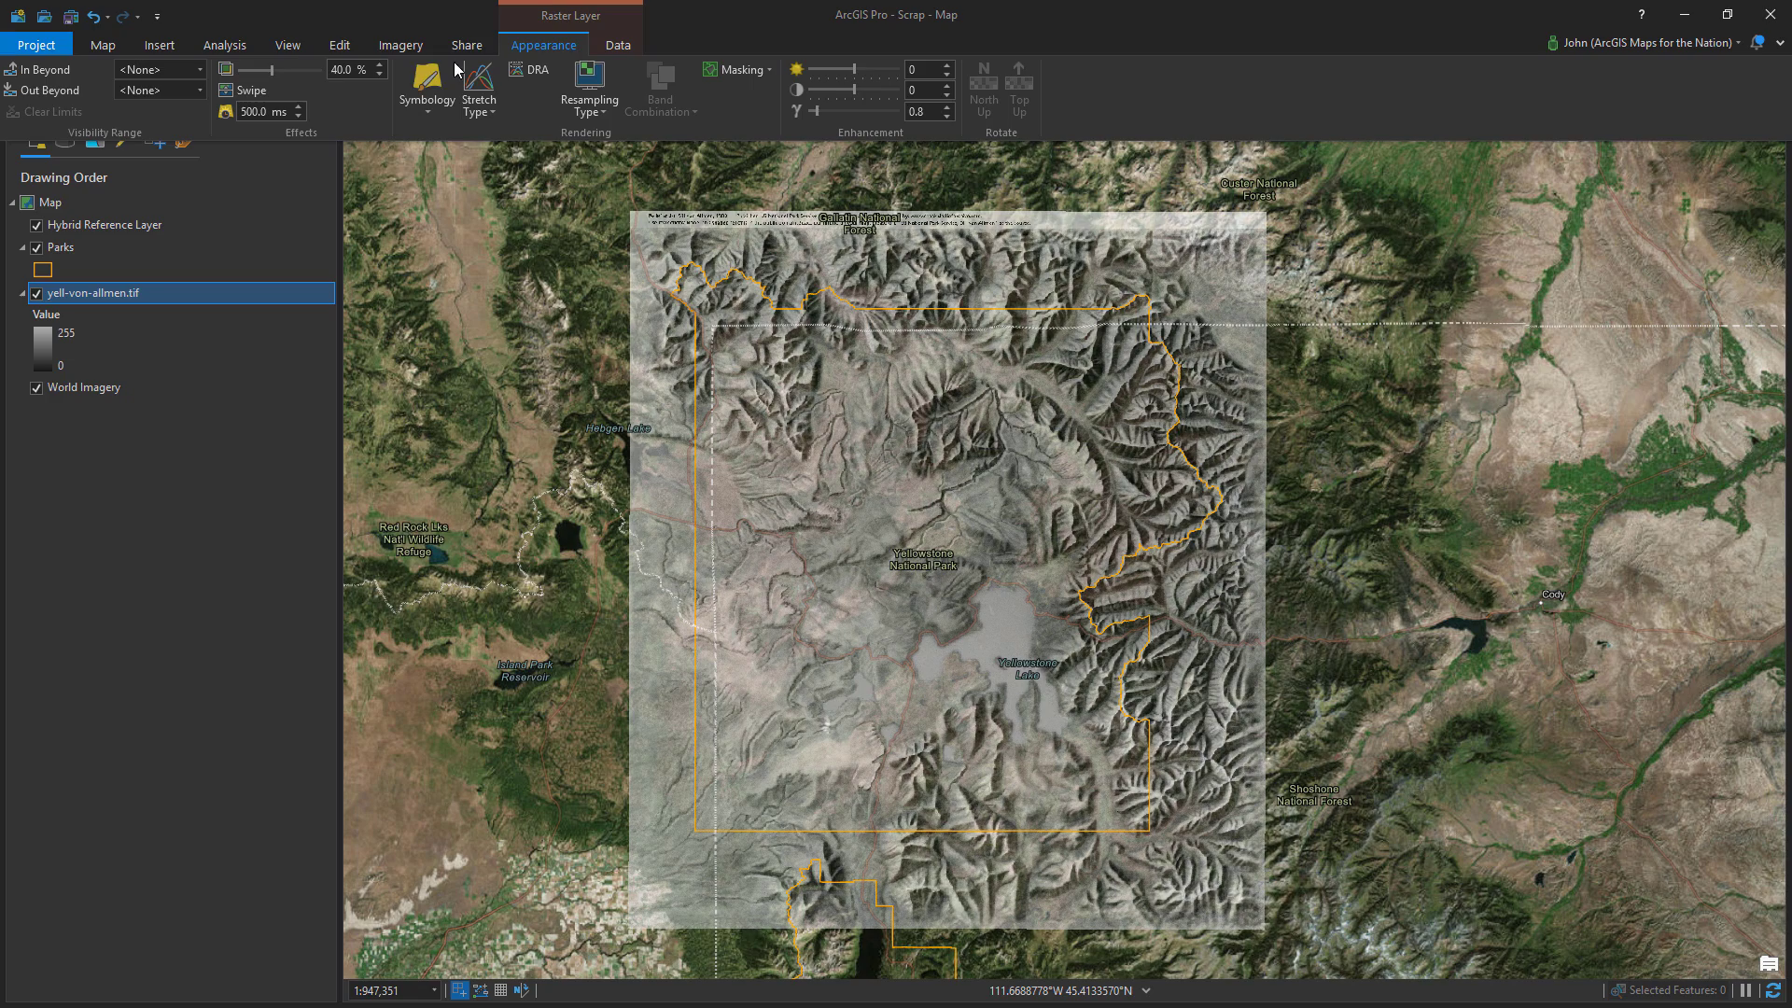
pyautogui.moveTo(249, 74); pyautogui.dragTo(239, 74)
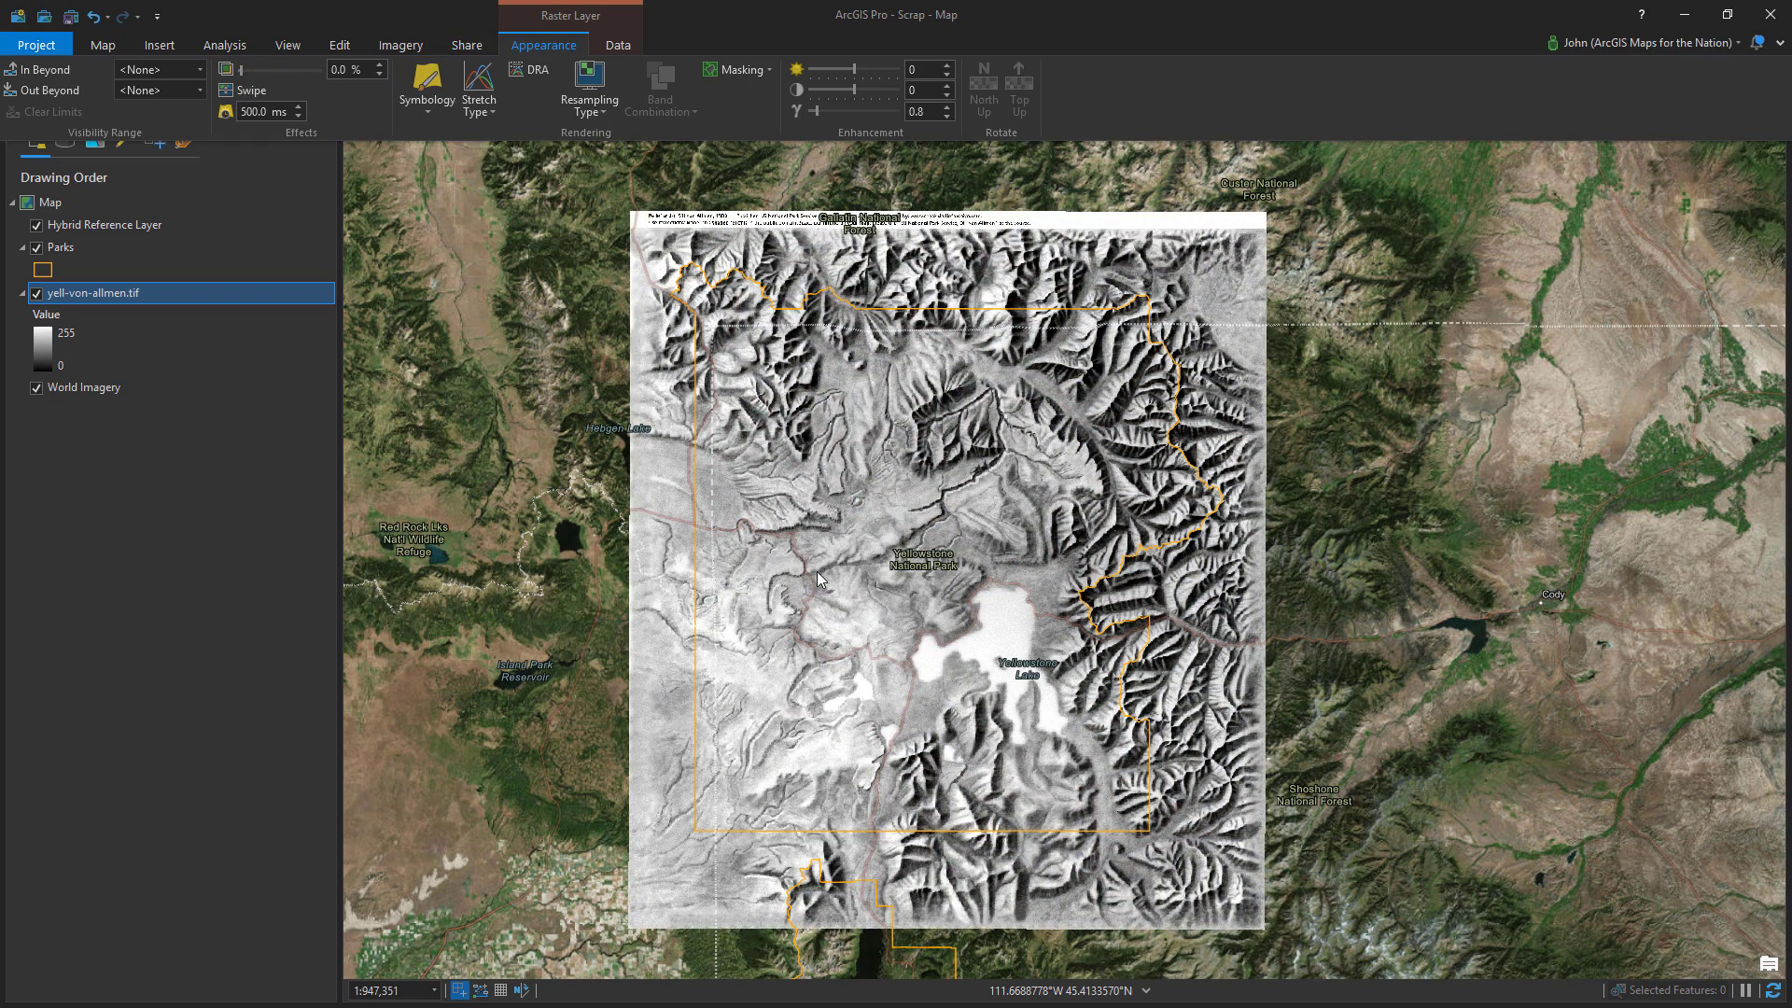
pyautogui.scroll(2, 817, 572)
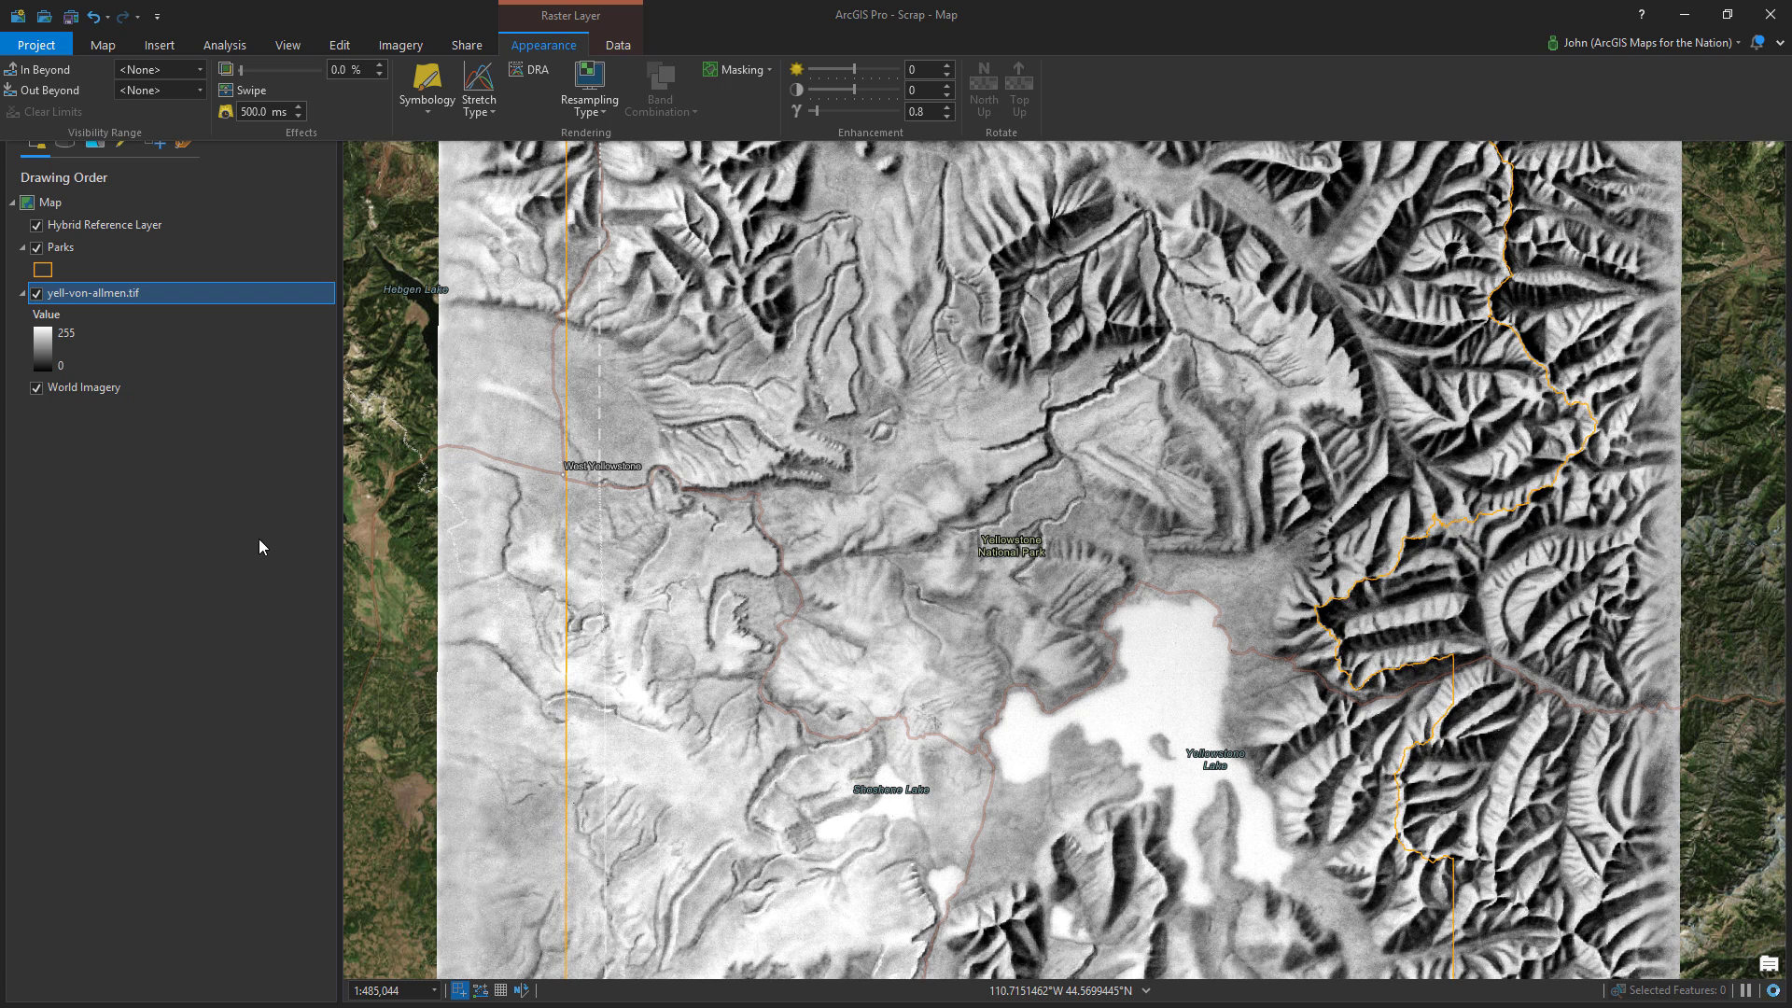
pyautogui.click(37, 226)
pyautogui.click(36, 248)
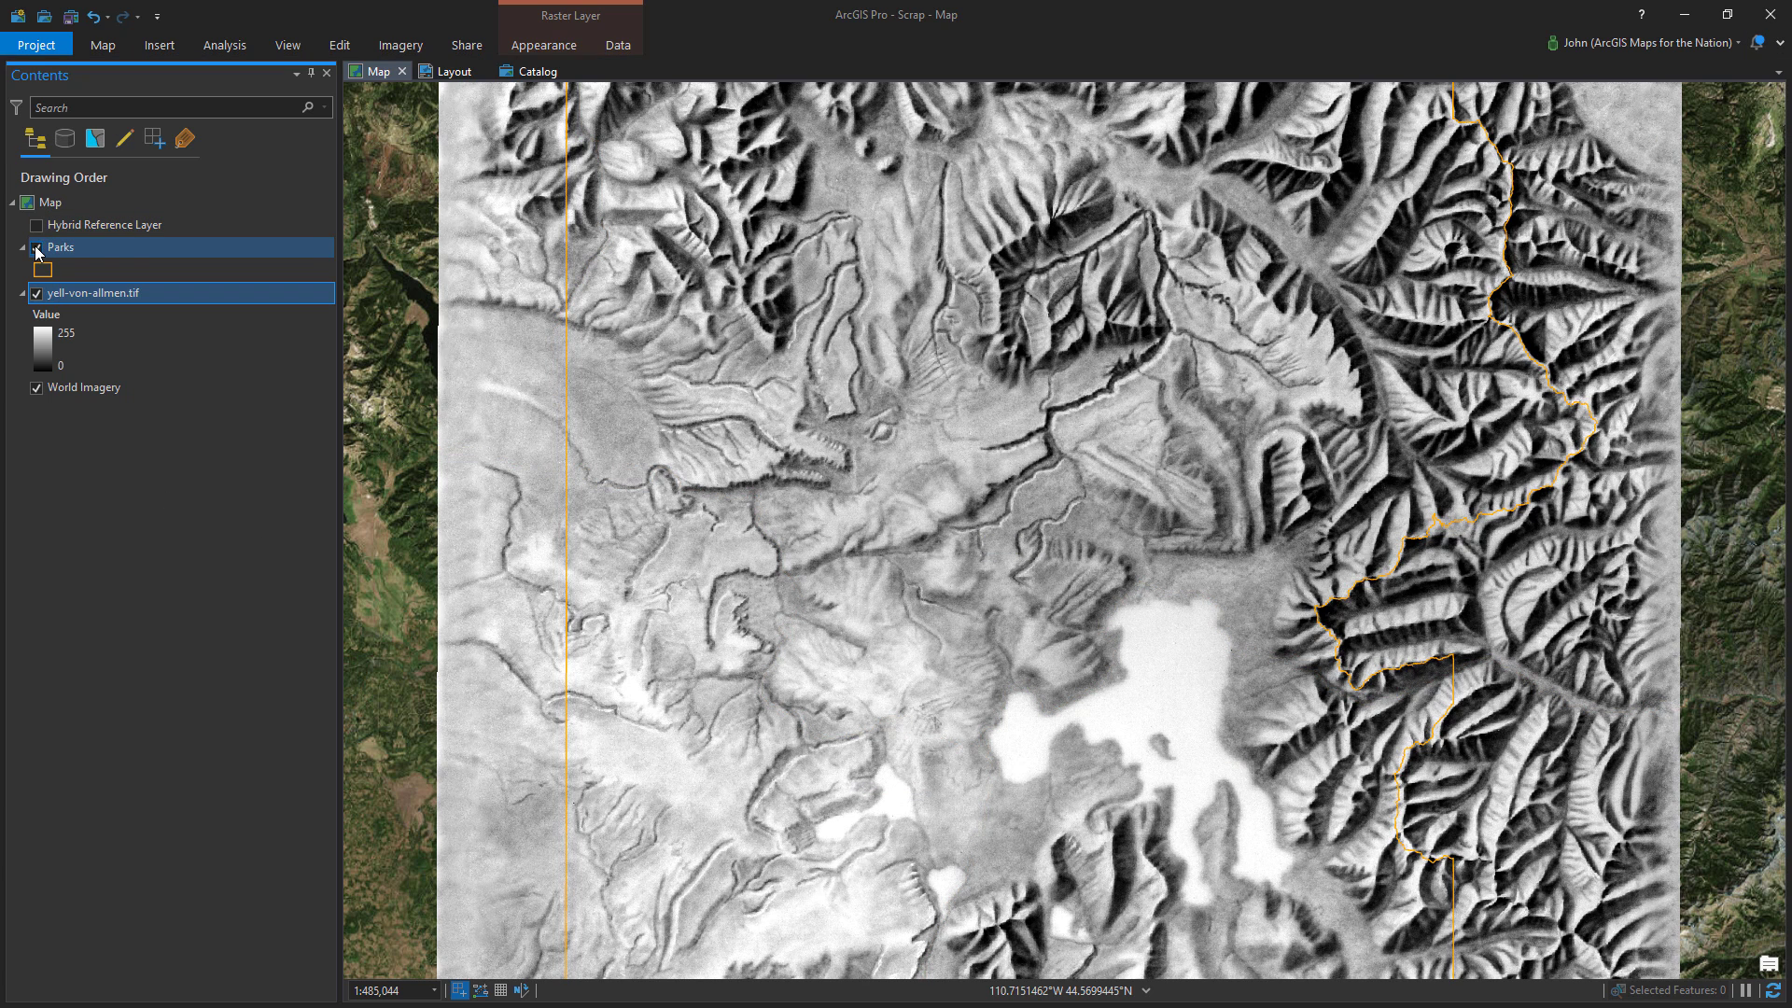
# Open the relief raster's Symbology pane and float it over the map
pyautogui.click(110, 285)
pyautogui.click(43, 346)
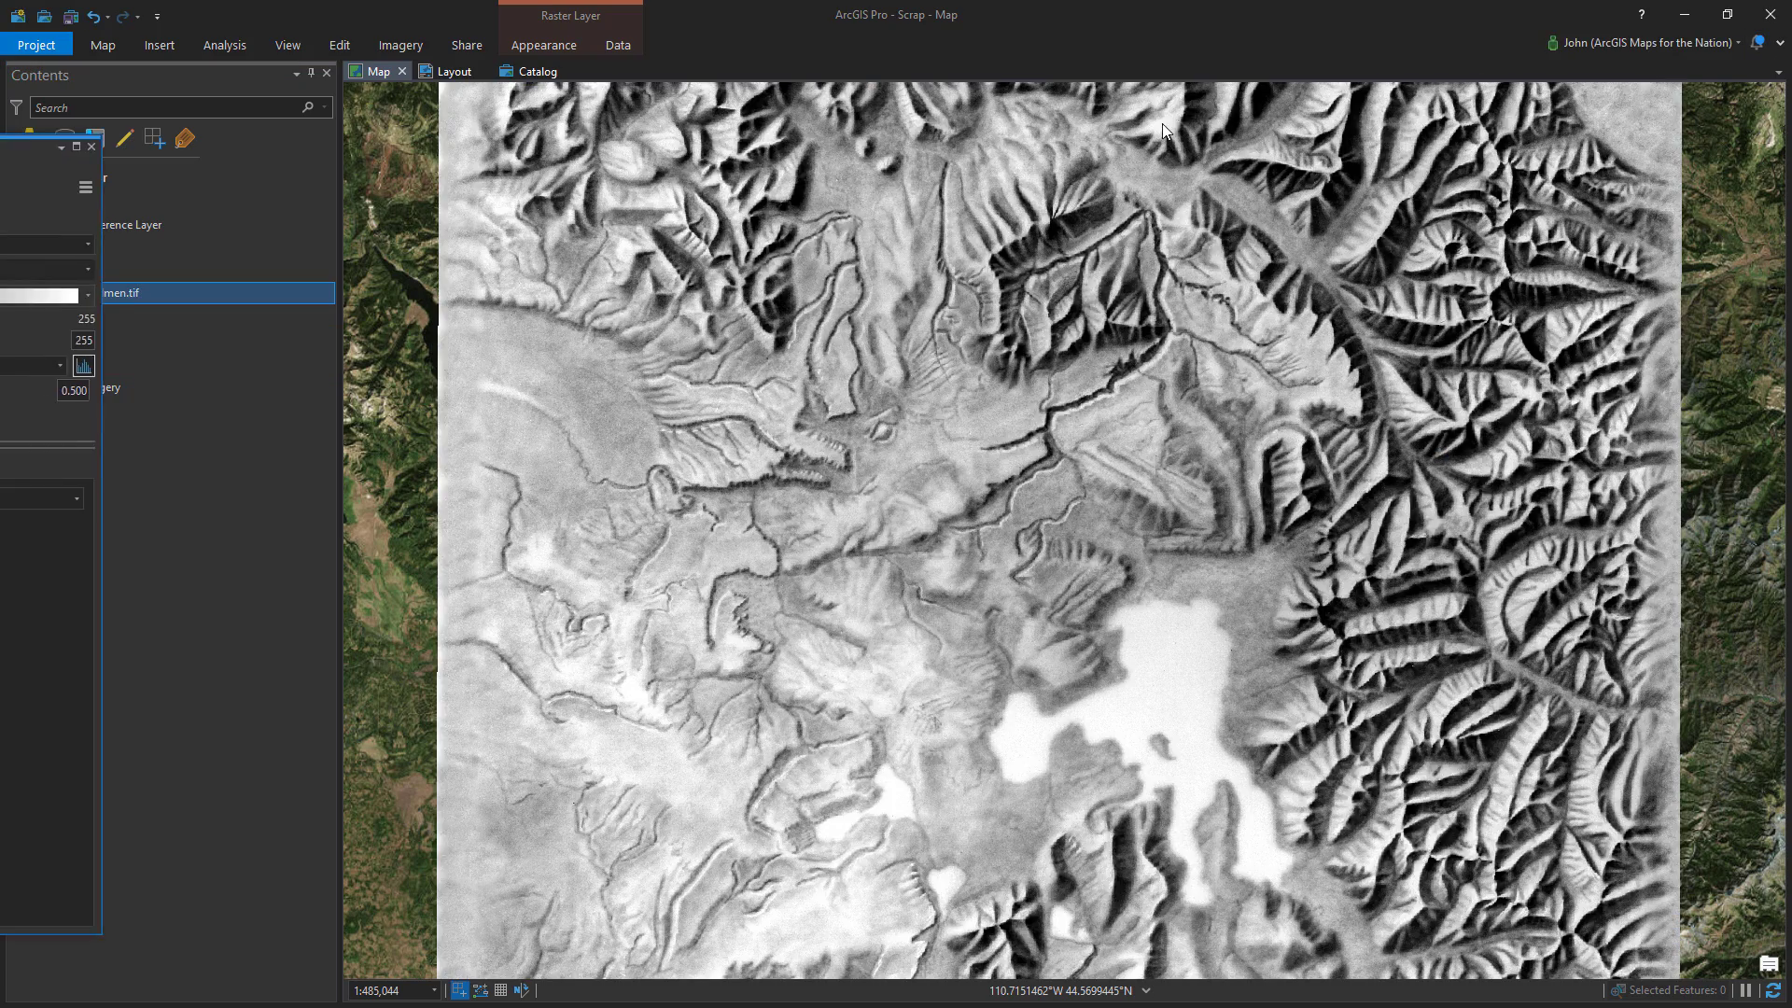
pyautogui.moveTo(1162, 123); pyautogui.dragTo(1673, 150)
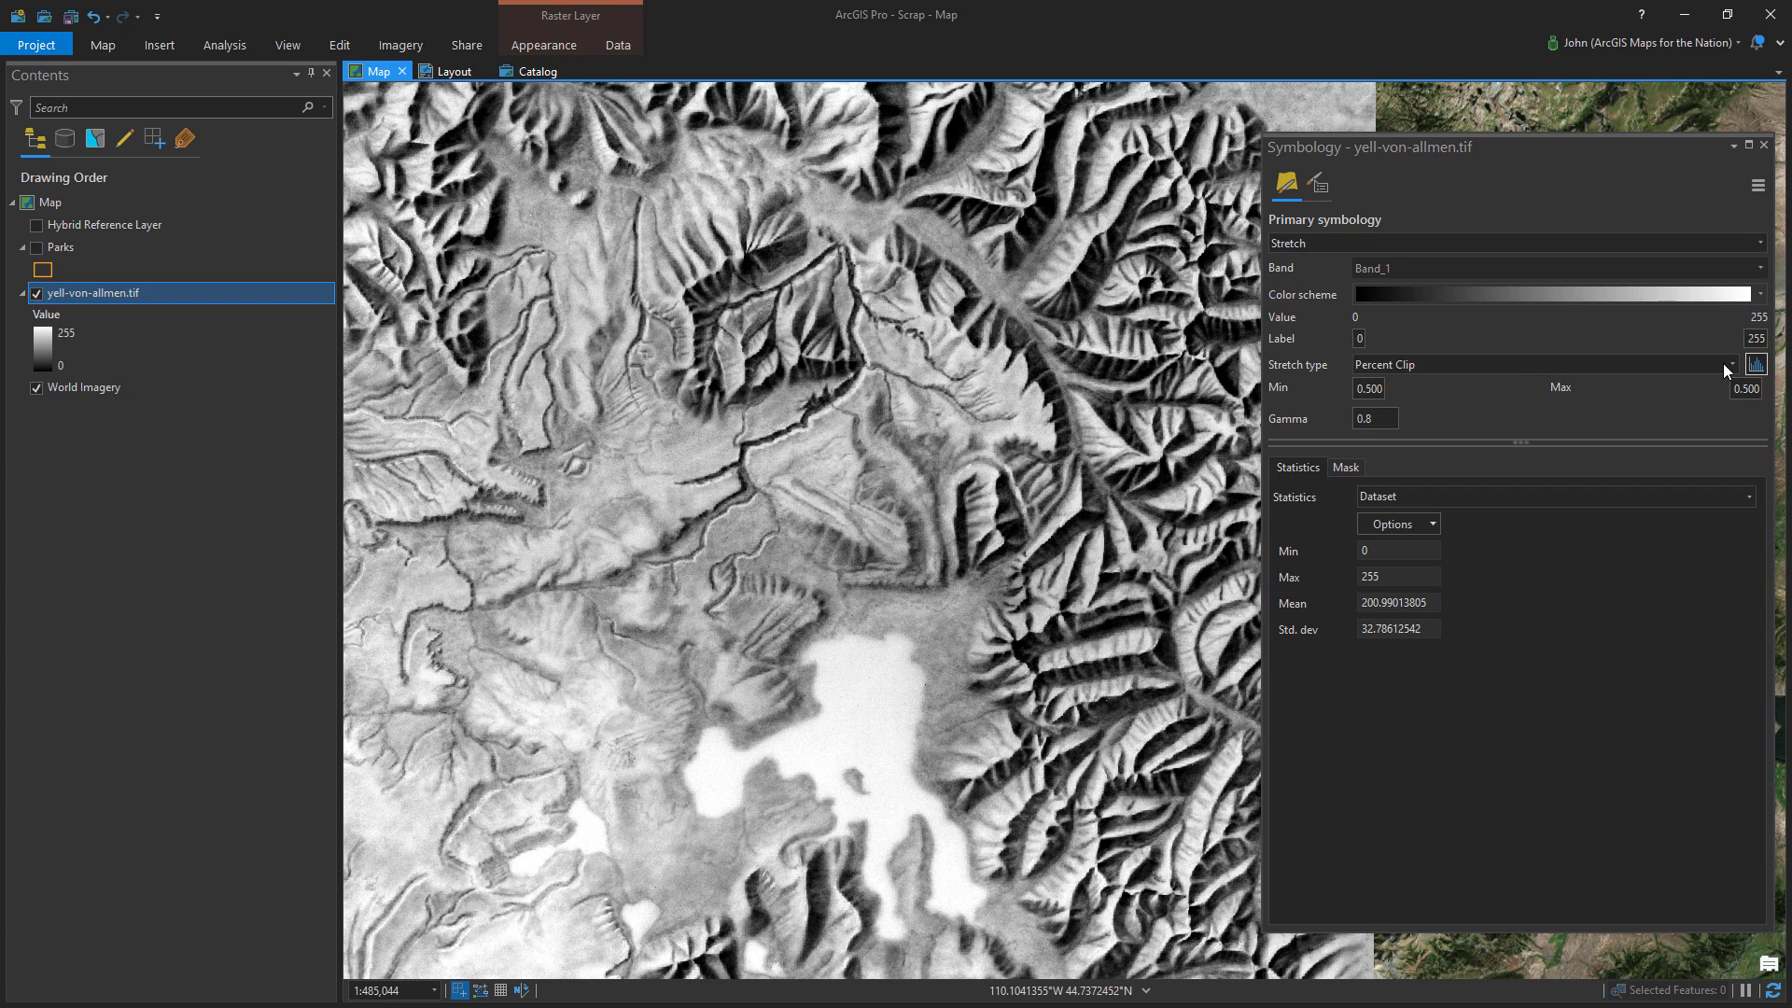
# Set the stretch type to None and add a 100%-transparent colour stop at 31%
pyautogui.click(1551, 365)
pyautogui.click(1561, 399)
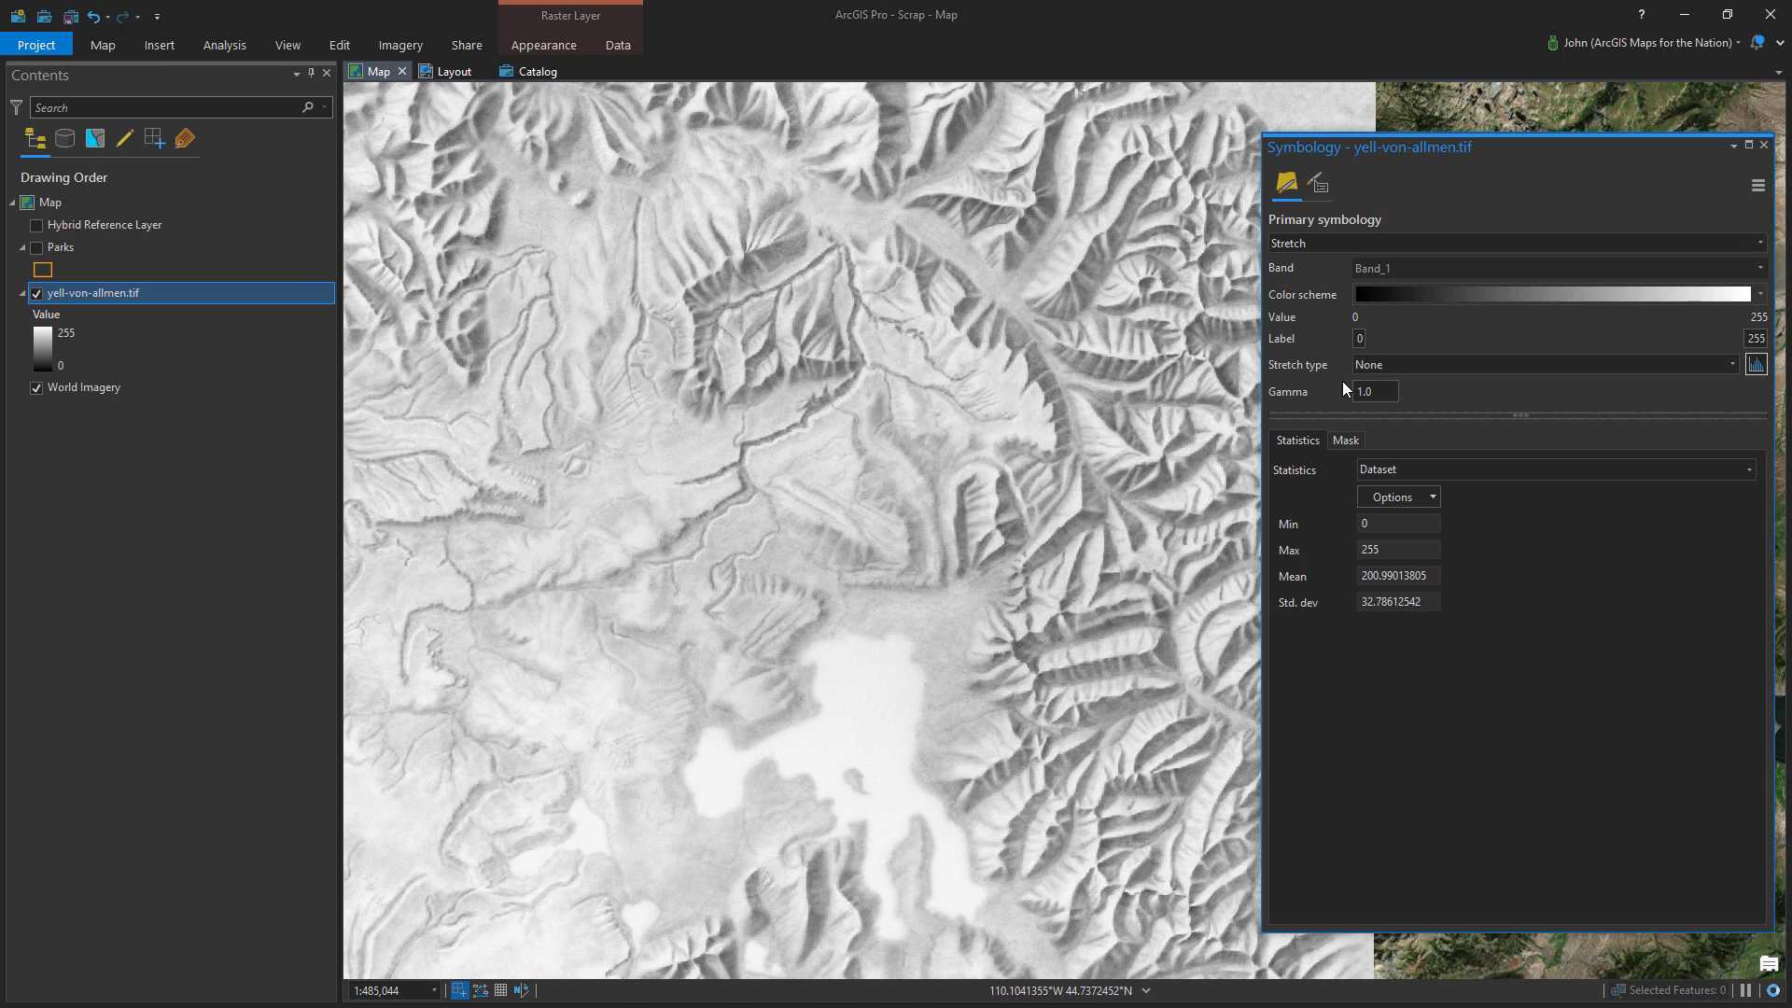
pyautogui.click(1760, 294)
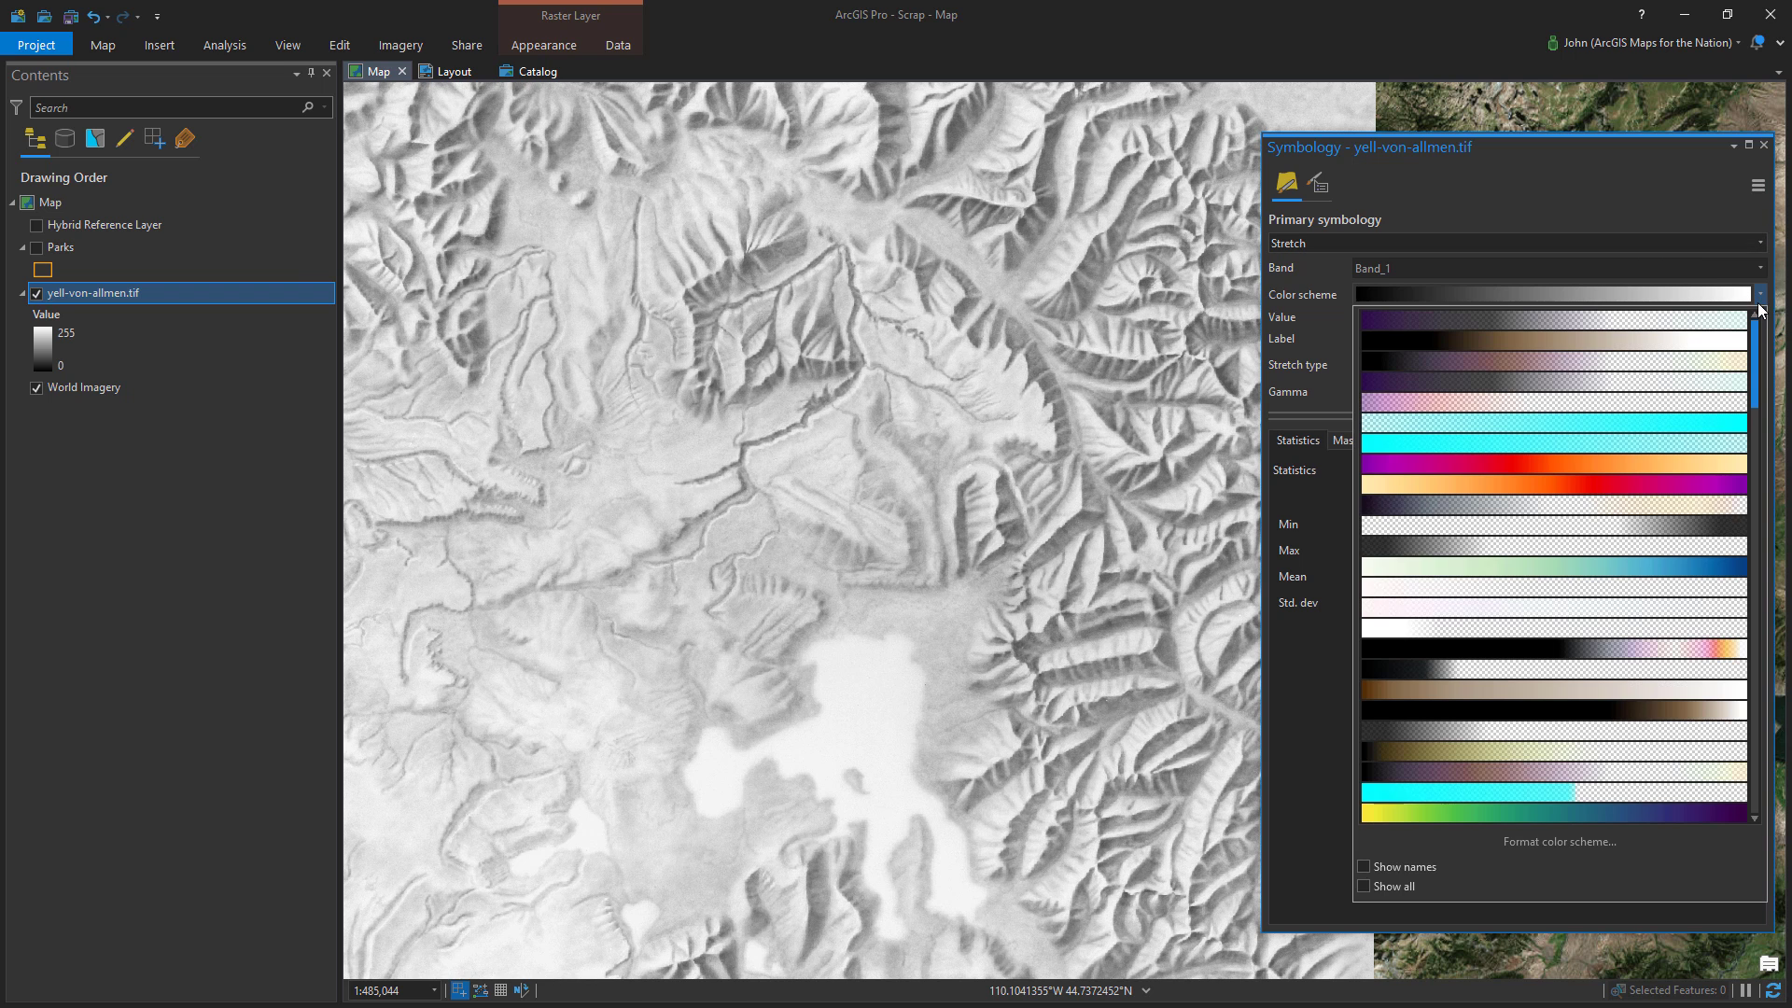
pyautogui.click(1546, 839)
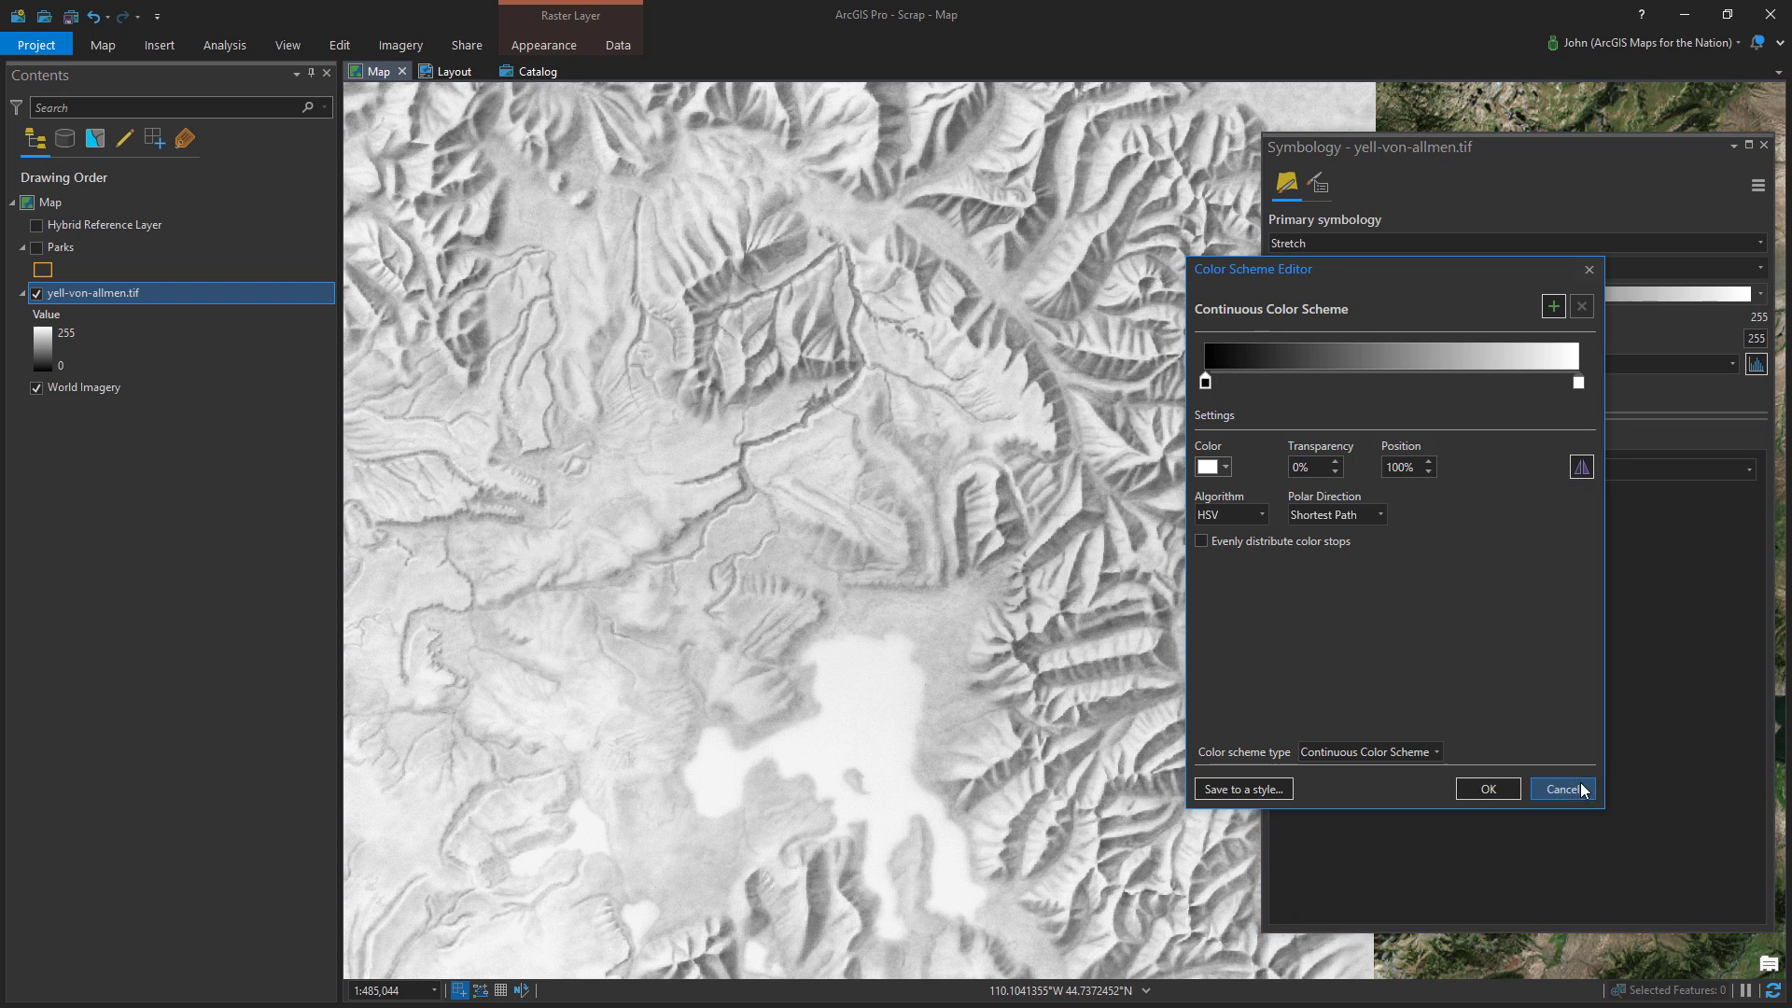
pyautogui.click(1205, 381)
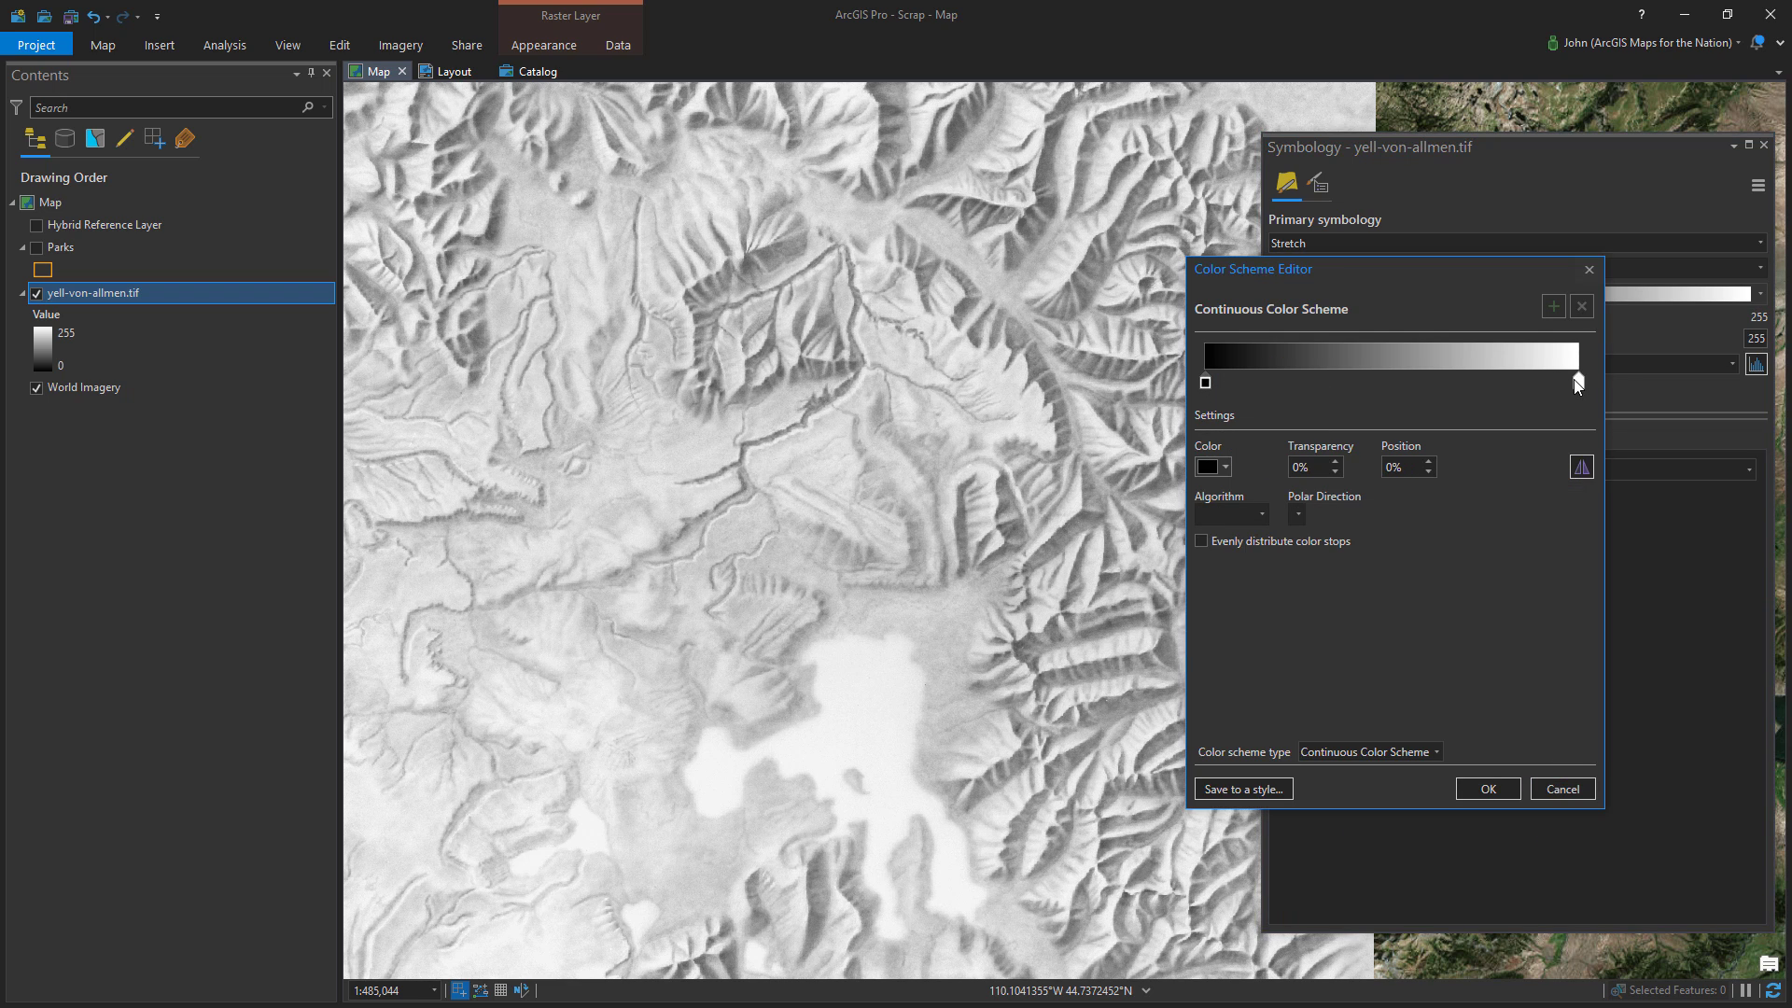
pyautogui.click(1551, 308)
pyautogui.moveTo(1392, 382); pyautogui.dragTo(1320, 381)
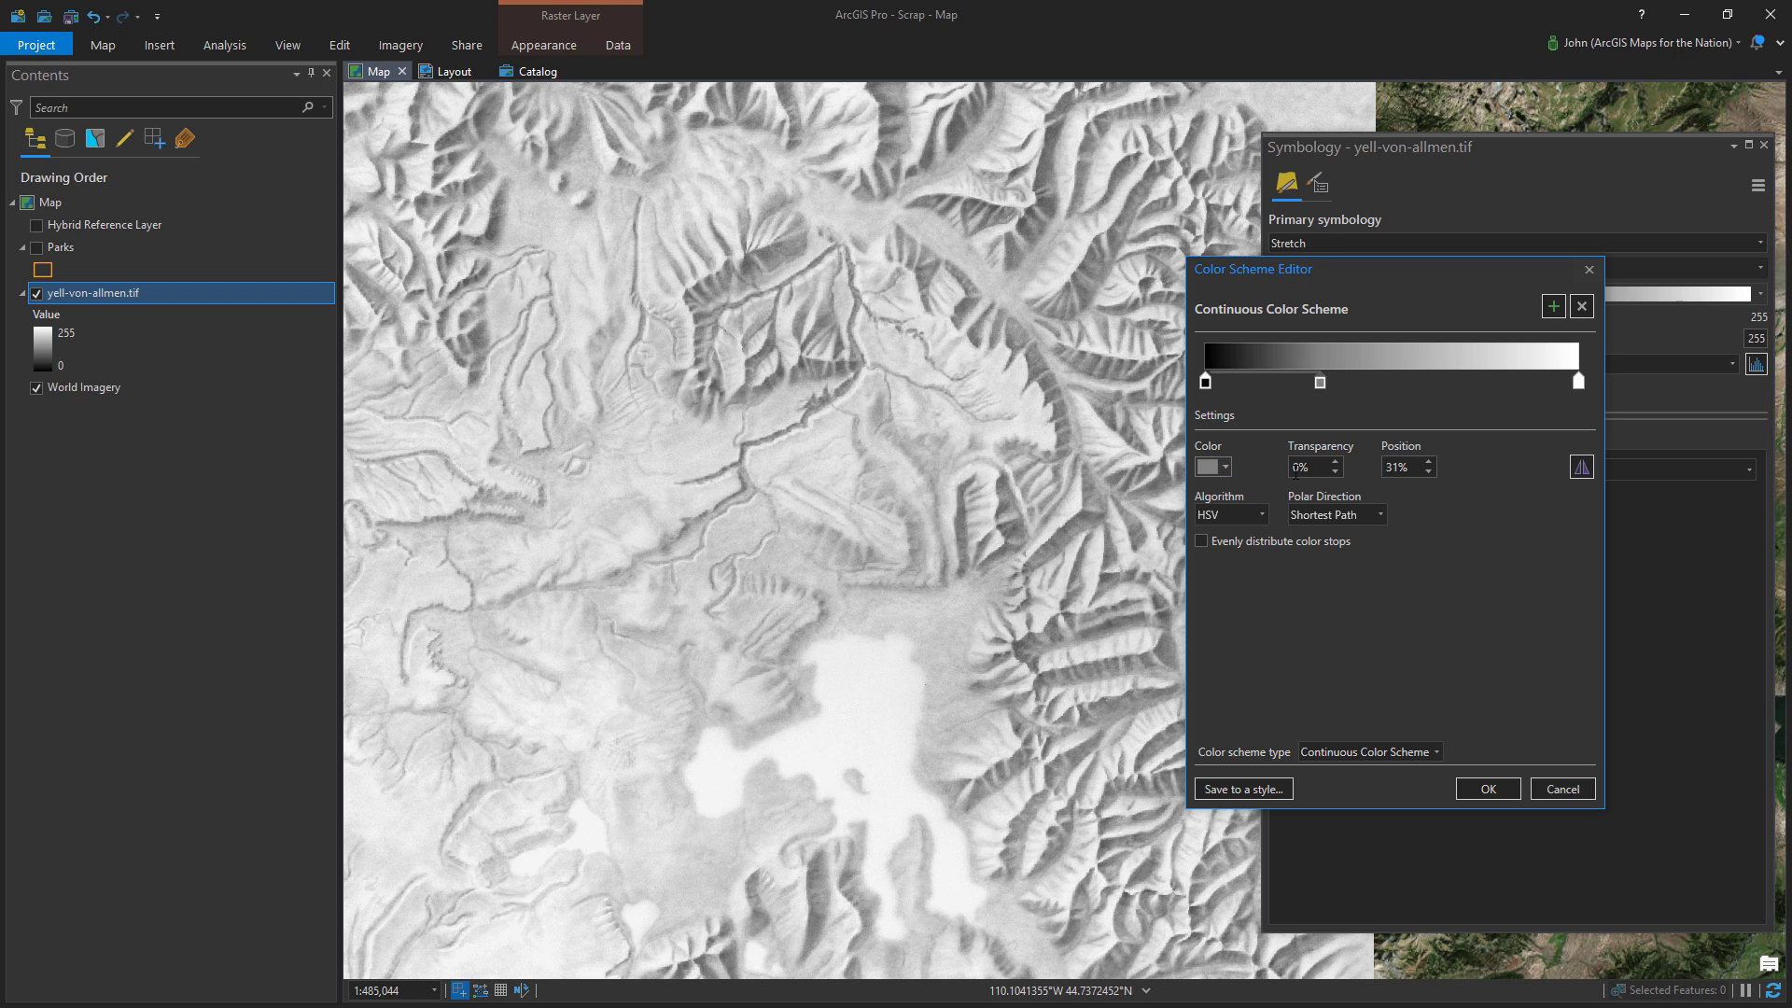
pyautogui.write('100')
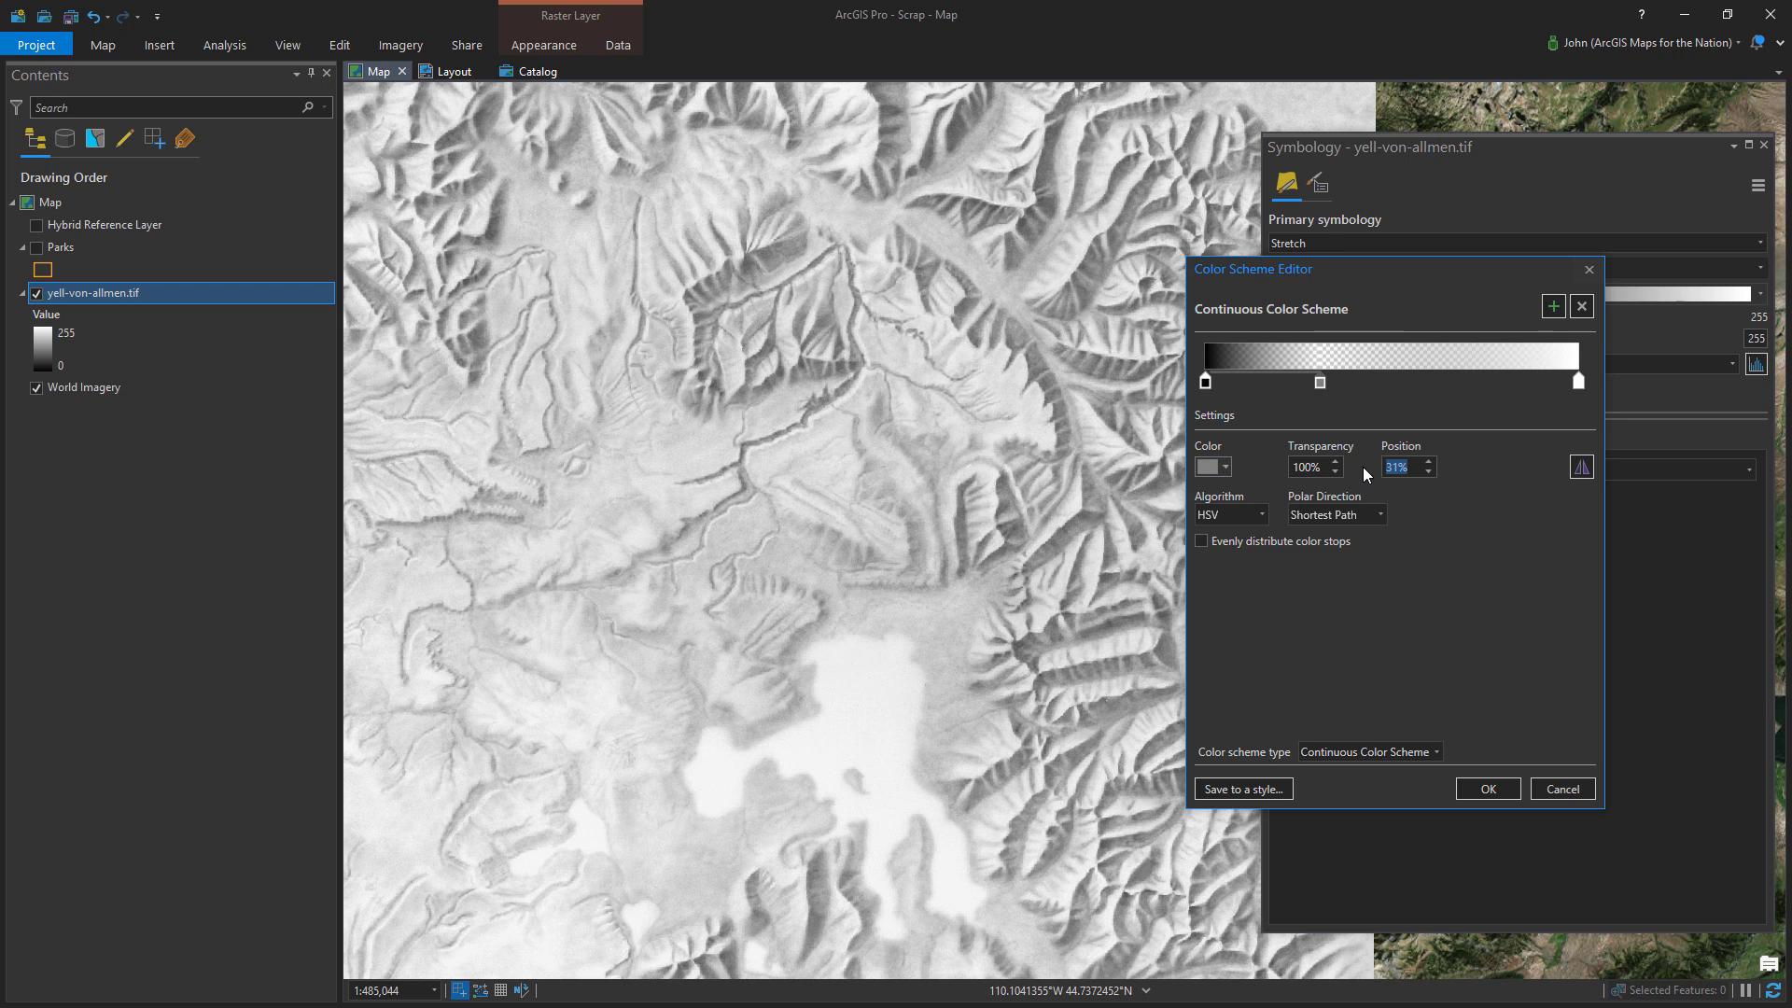
pyautogui.click(1486, 789)
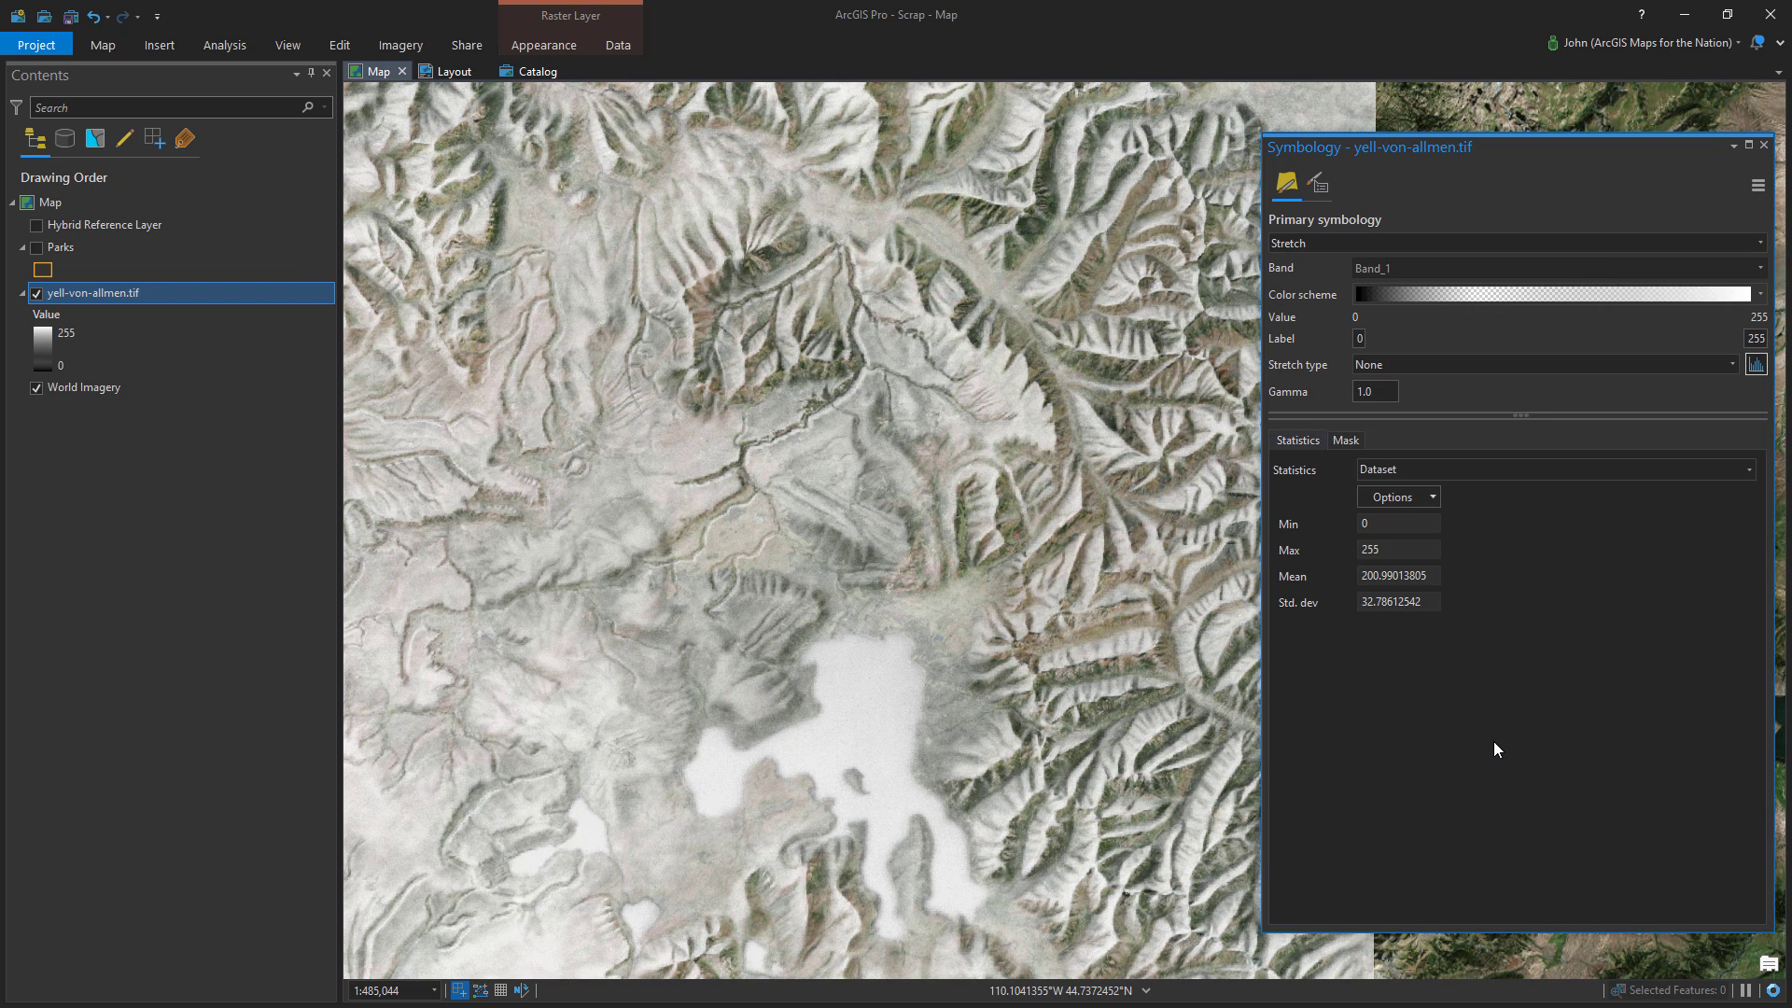
# Add another colour stop at 65% with 100% transparency to the relief ramp
pyautogui.click(1760, 294)
pyautogui.click(1559, 838)
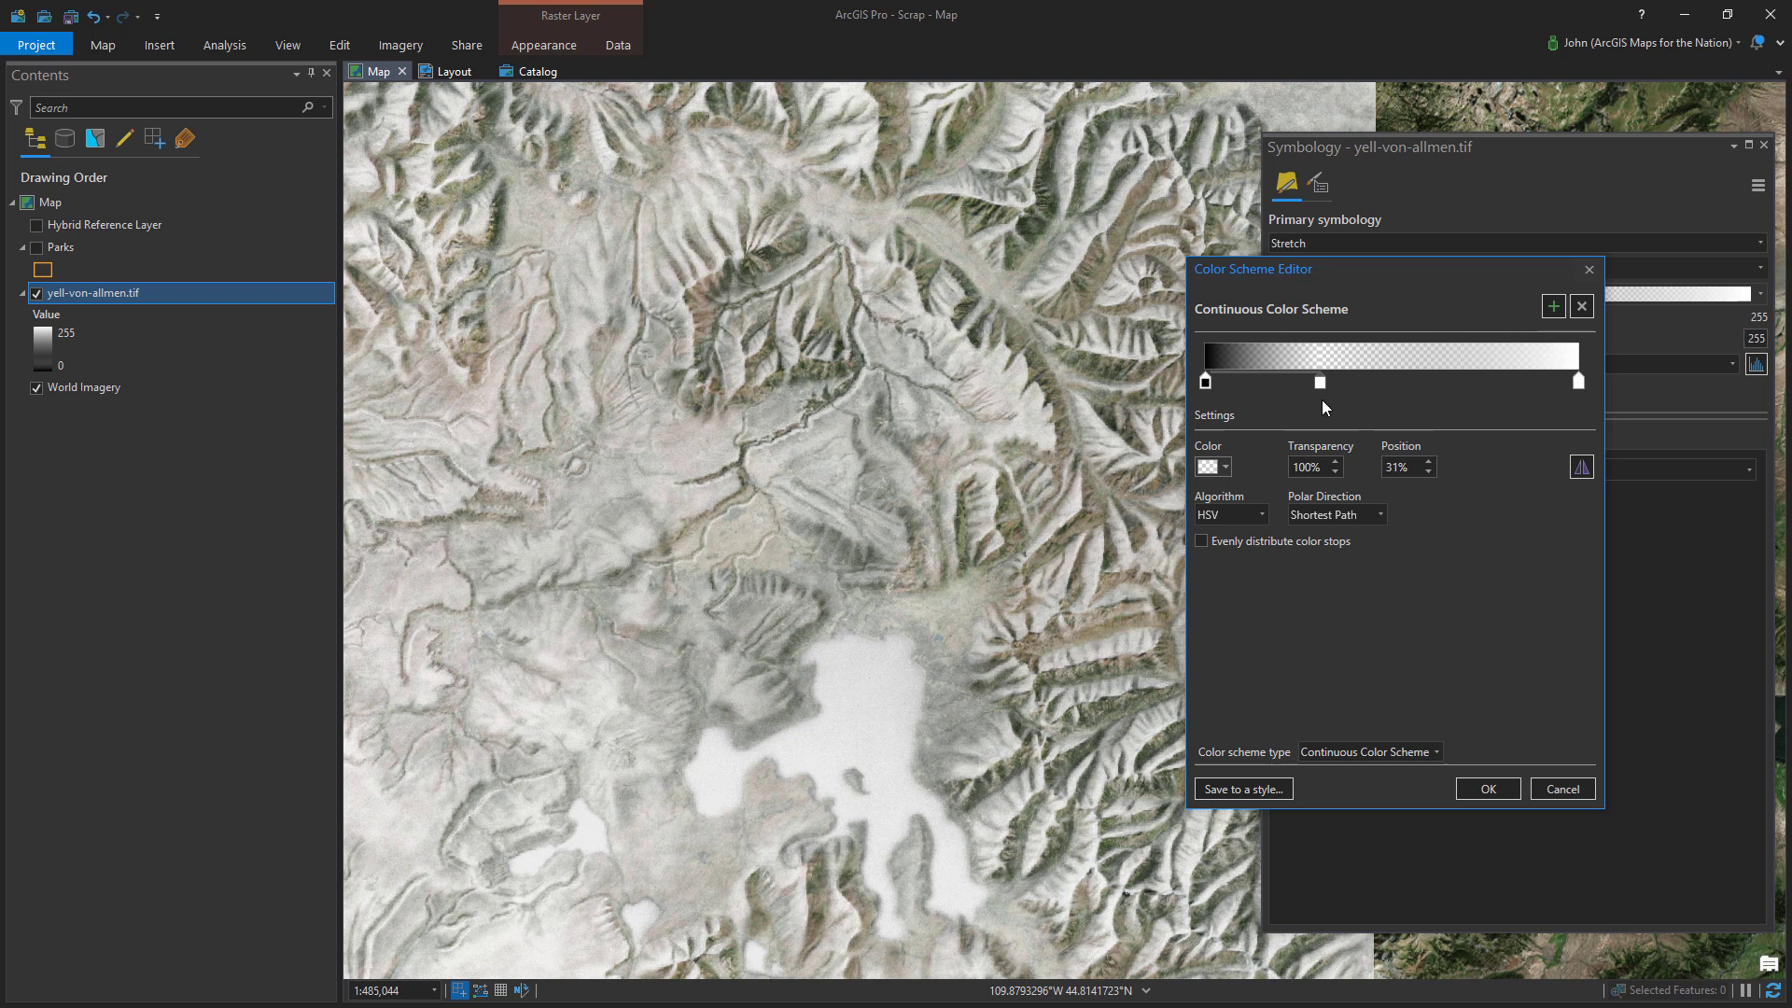
pyautogui.click(1577, 382)
pyautogui.click(1449, 382)
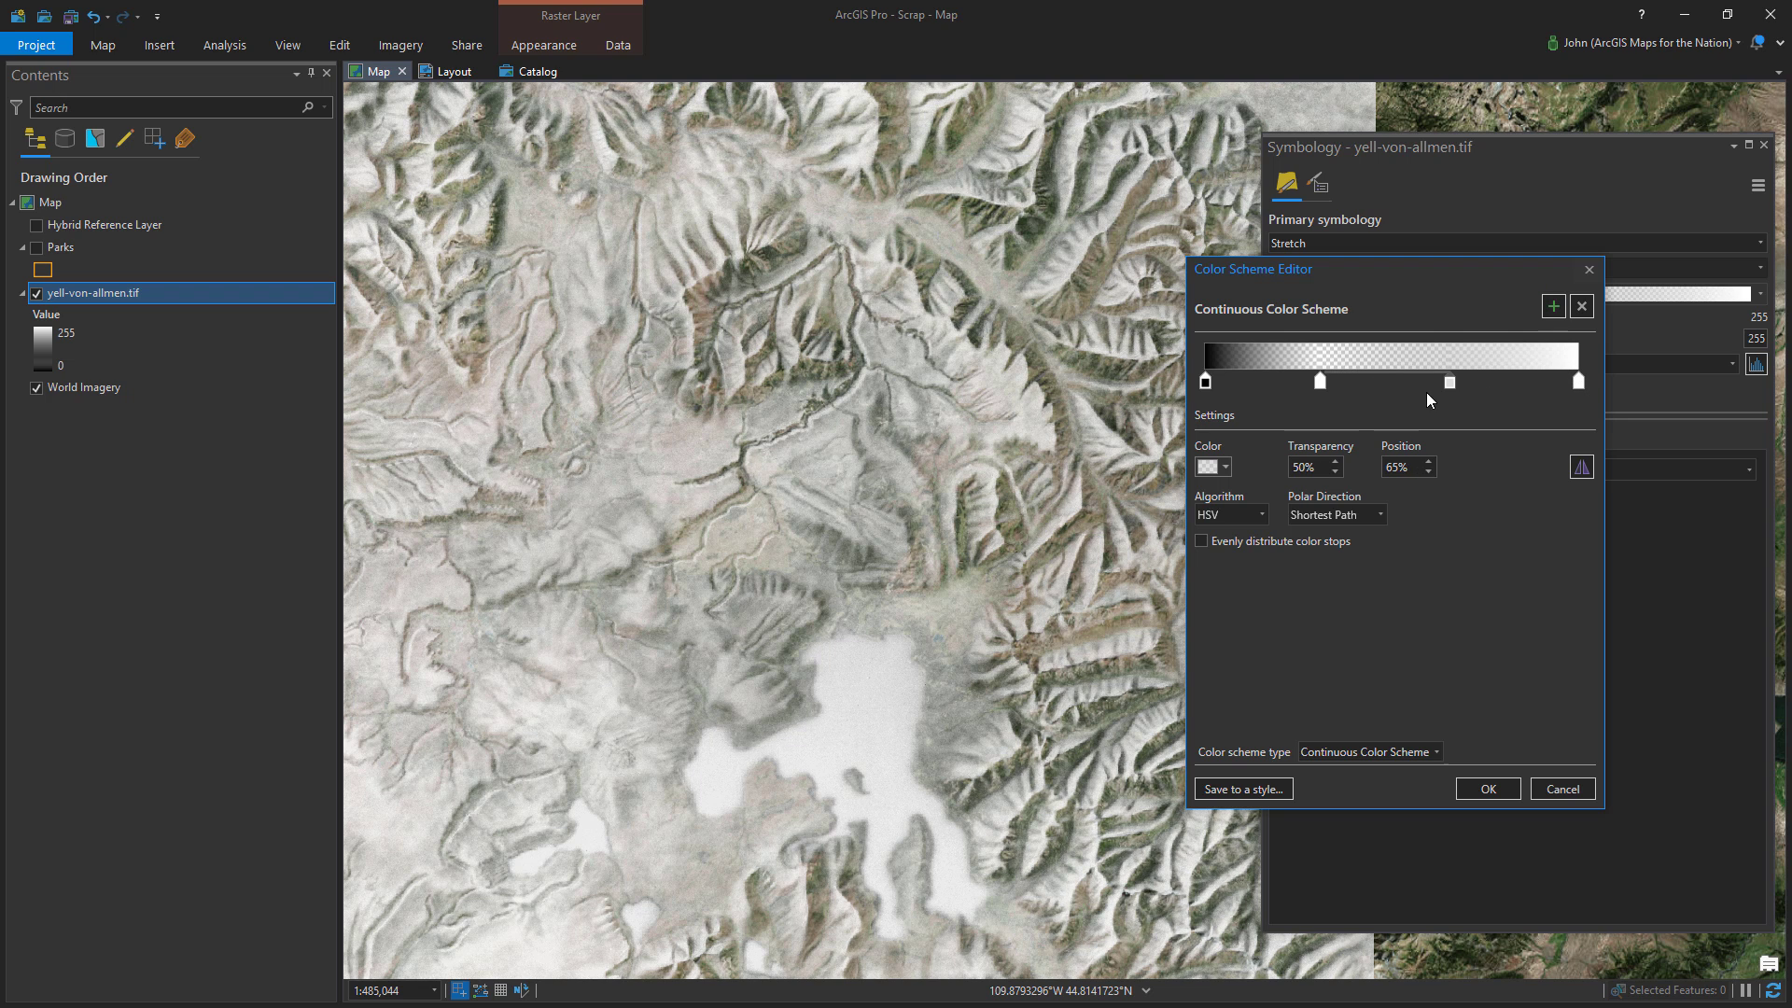
pyautogui.write('100')
pyautogui.press('Tab')
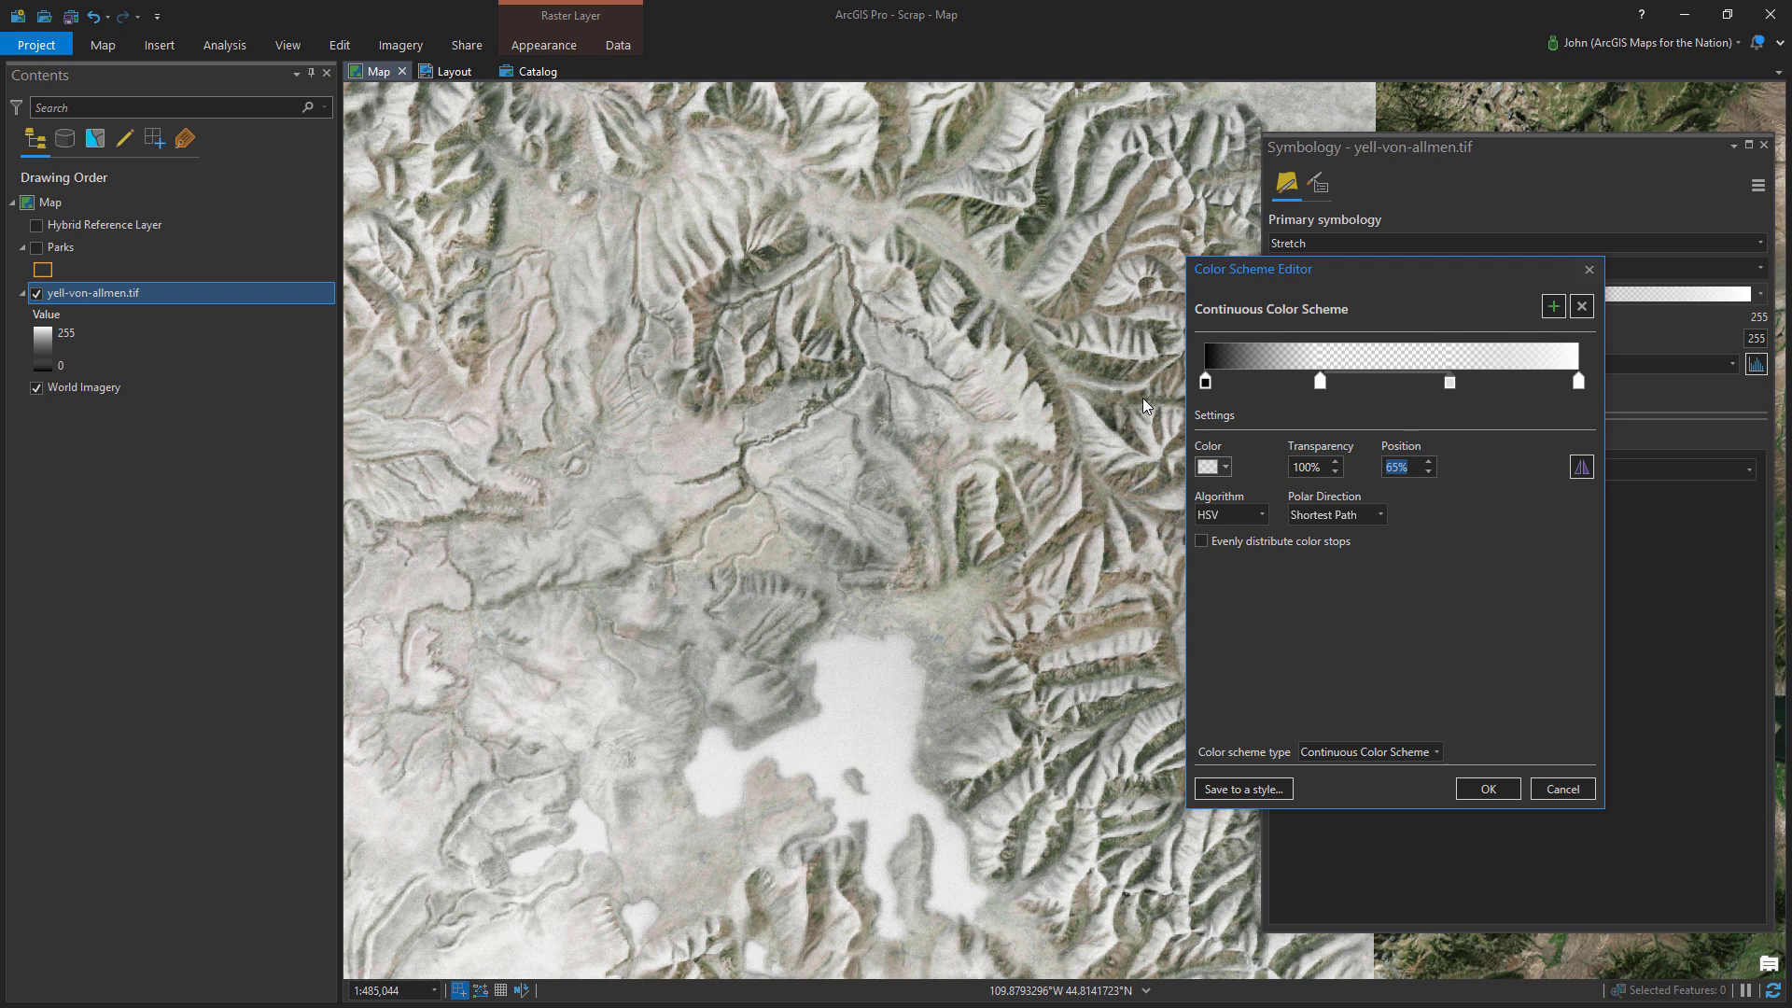
pyautogui.click(1489, 789)
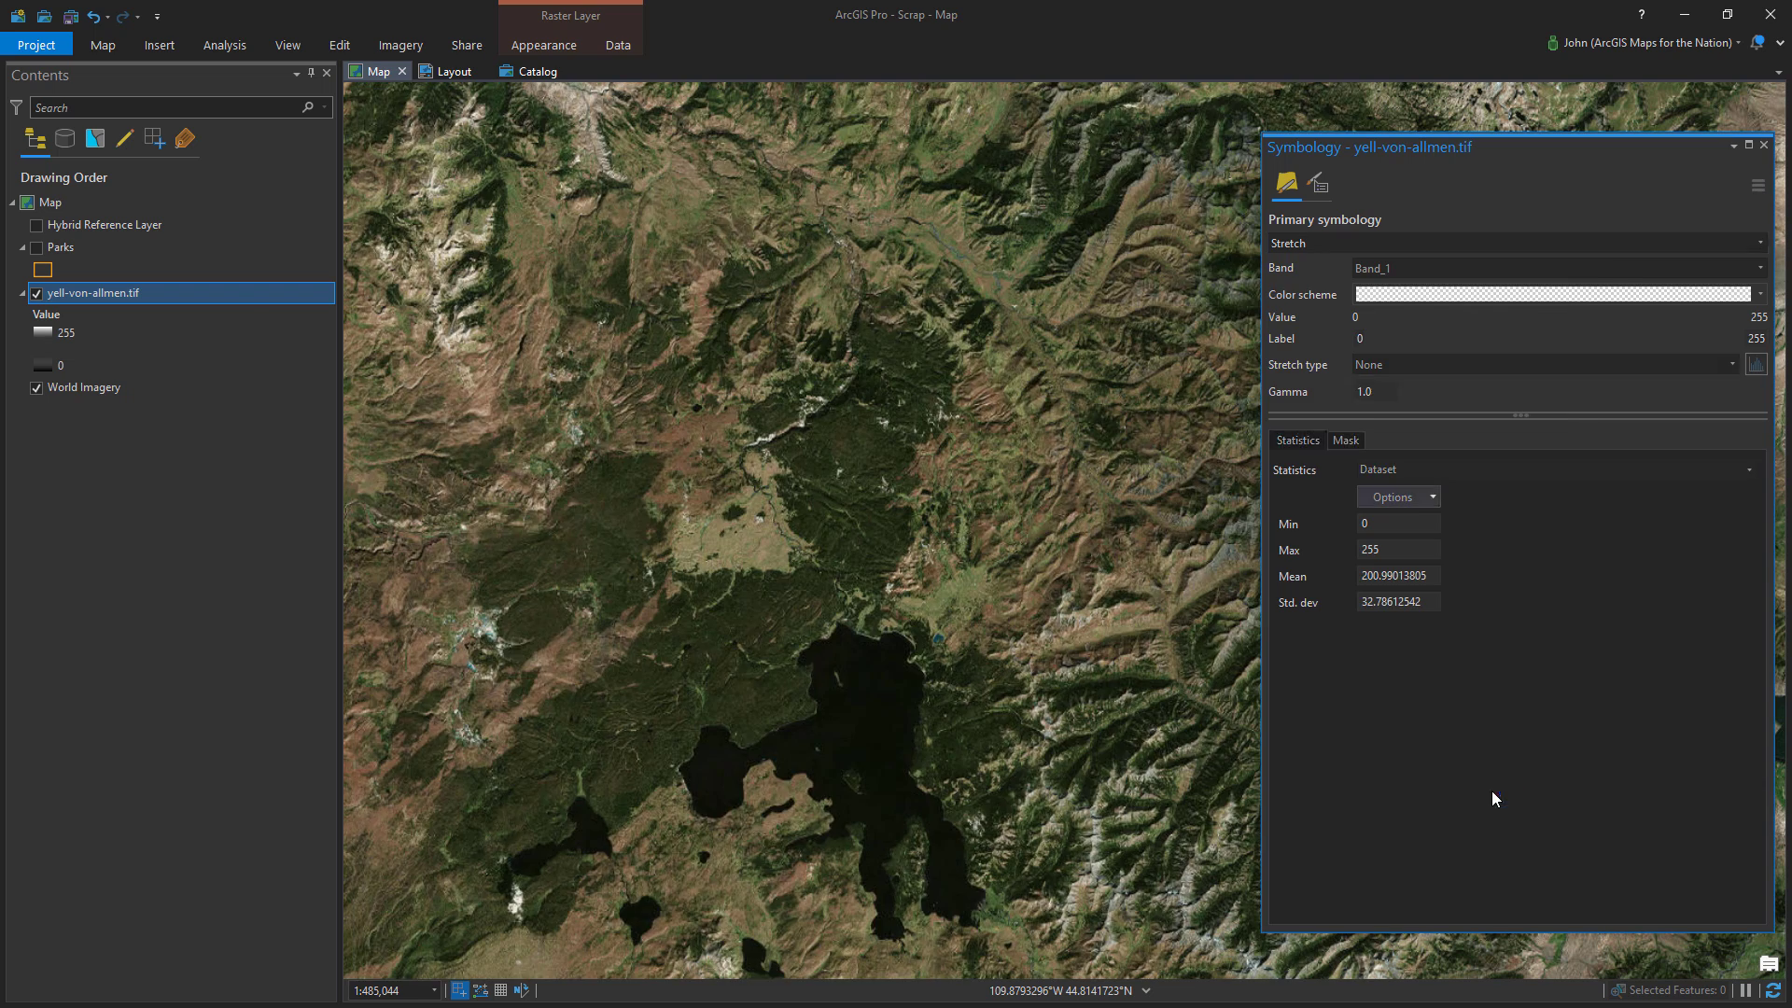
# Add a black colour stop near 14%, shift a stop to 40%, and pan to Yellowstone Lake
pyautogui.click(1732, 295)
pyautogui.click(1525, 831)
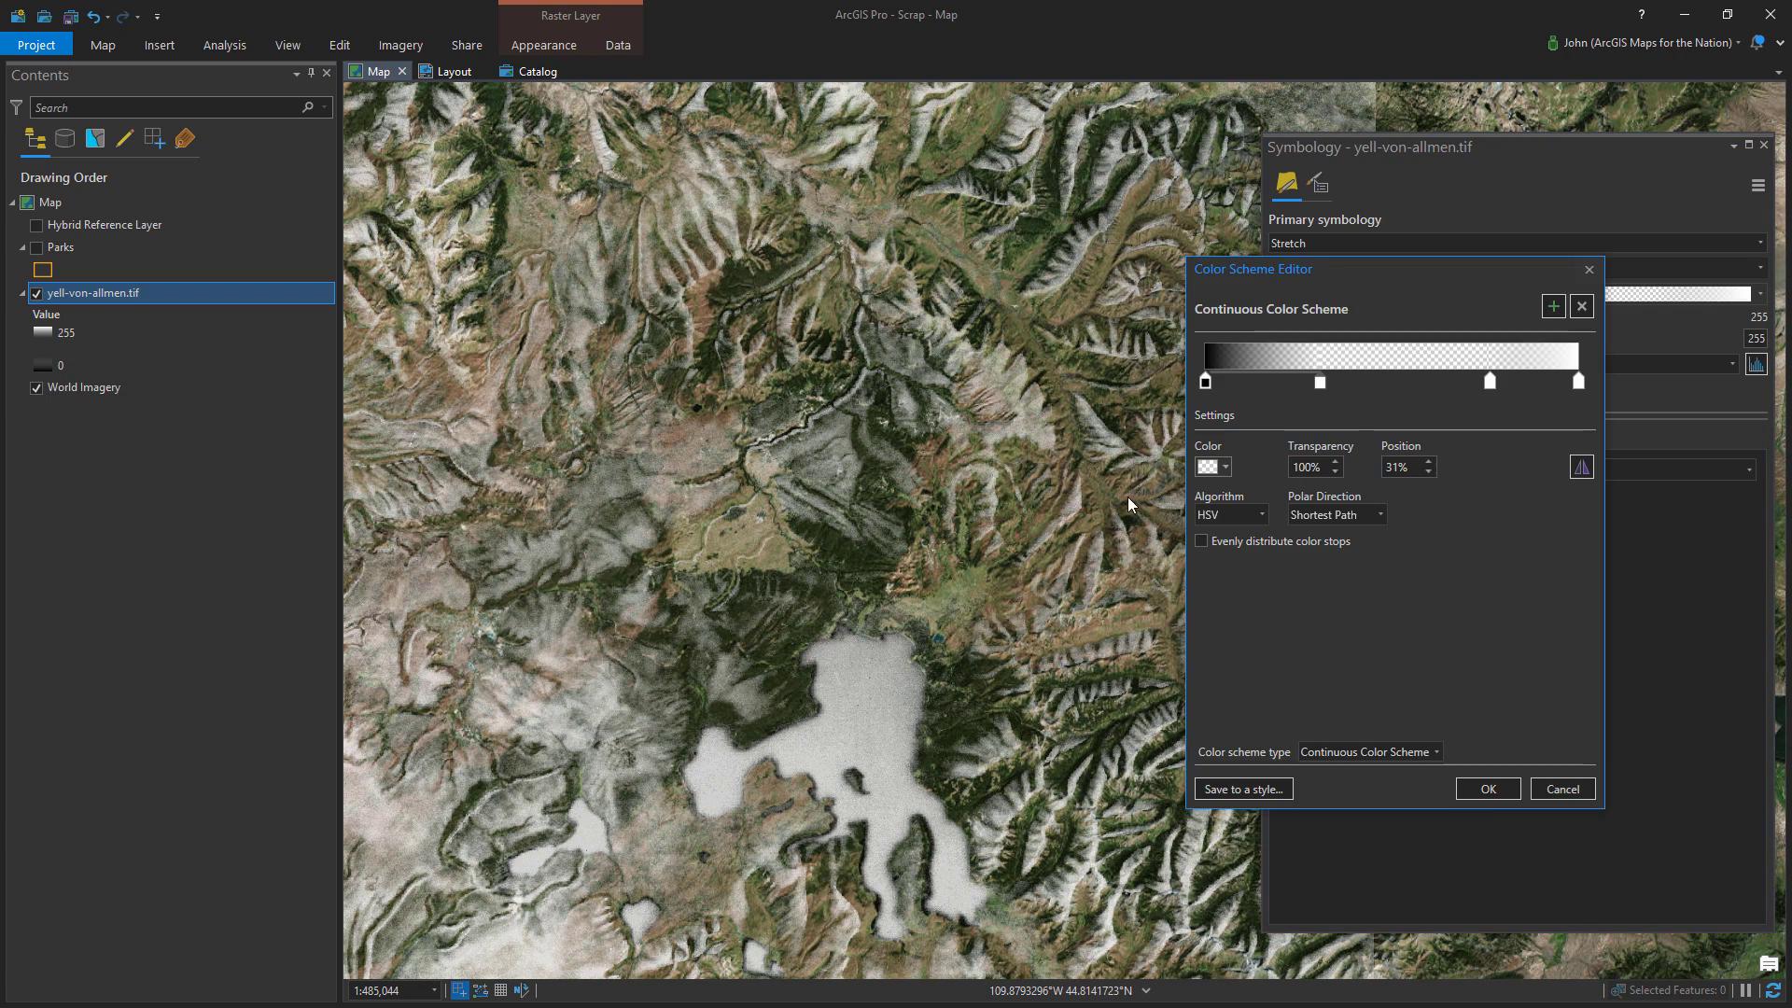
pyautogui.click(1257, 383)
pyautogui.moveTo(1320, 382); pyautogui.dragTo(1354, 382)
pyautogui.click(1489, 789)
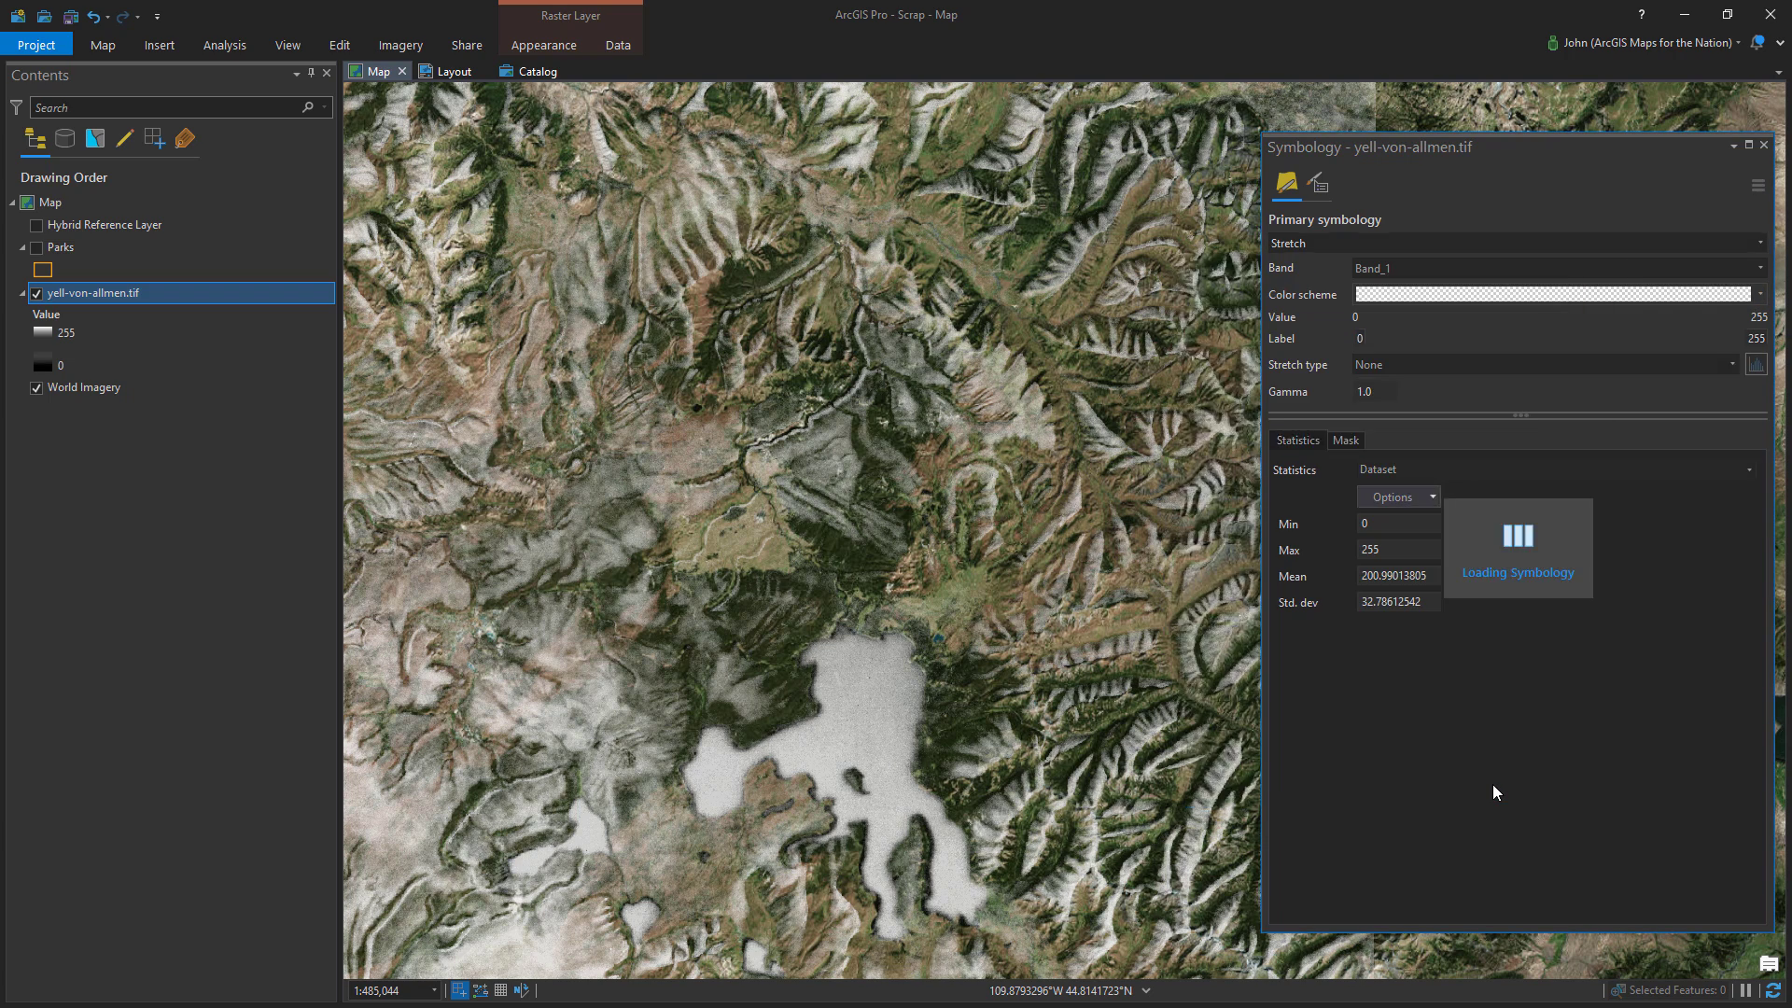
pyautogui.moveTo(1090, 857); pyautogui.dragTo(903, 491)
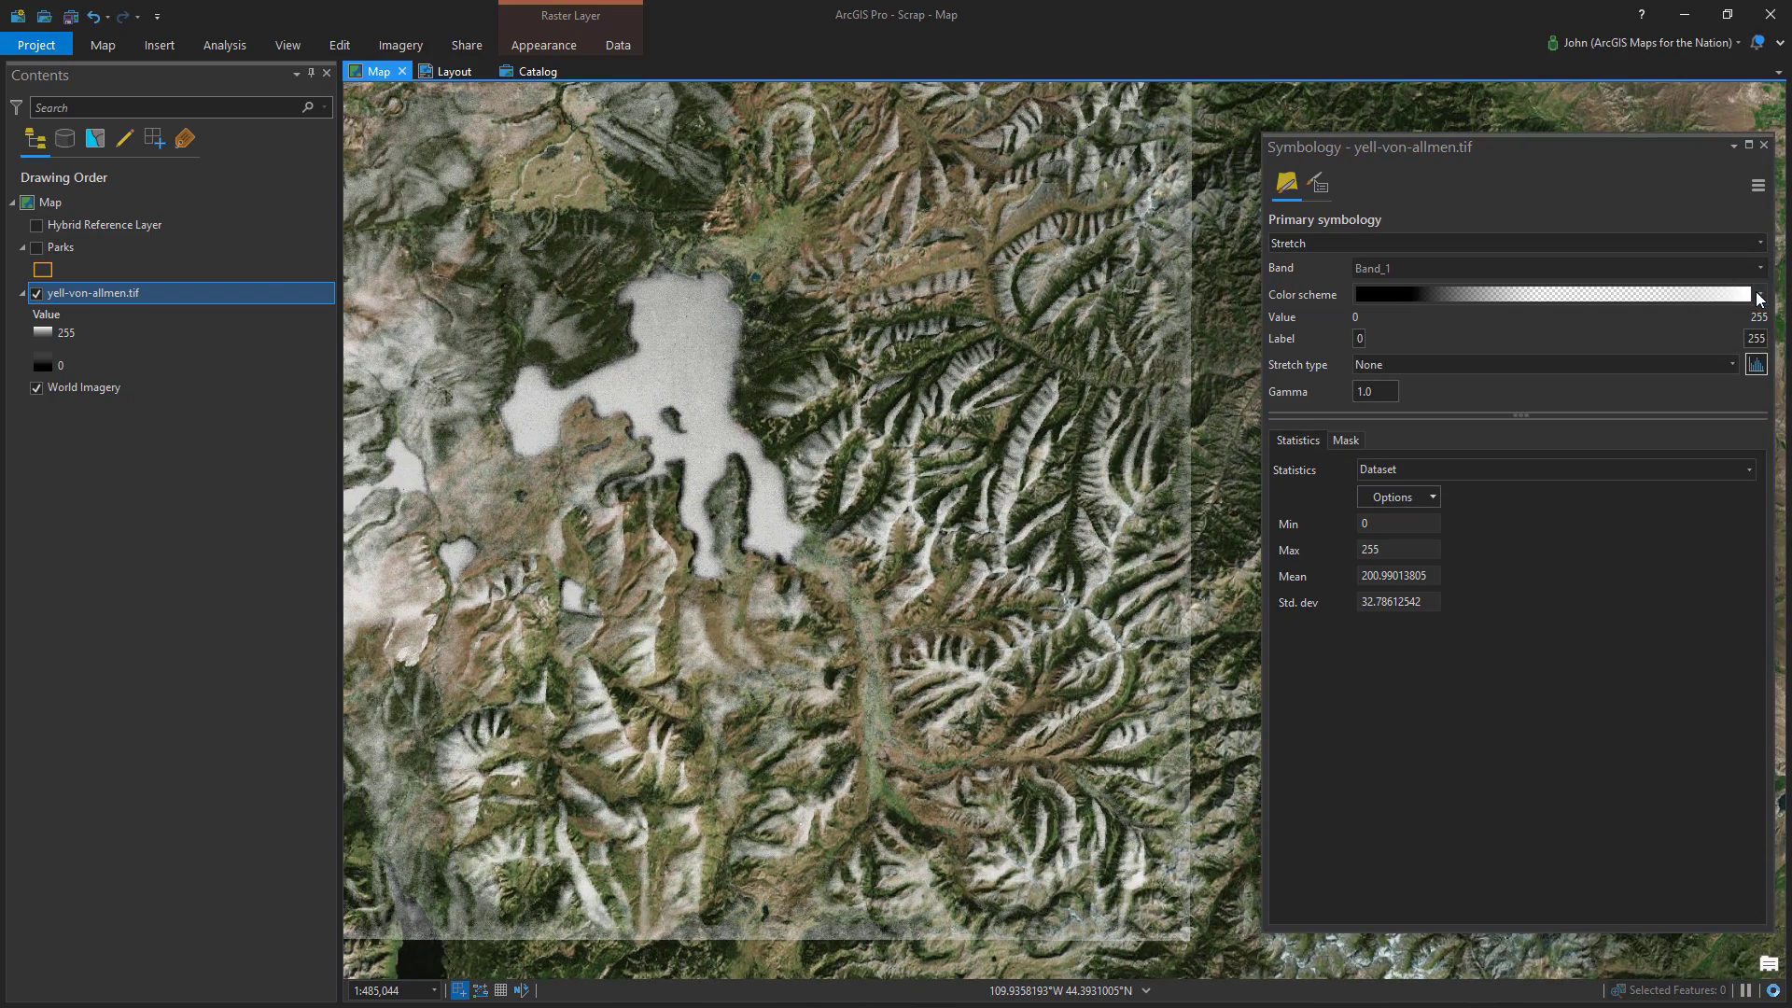
# Drag a ramp stop to extend the dark portion of the relief colour ramp
pyautogui.click(1759, 294)
pyautogui.click(1548, 843)
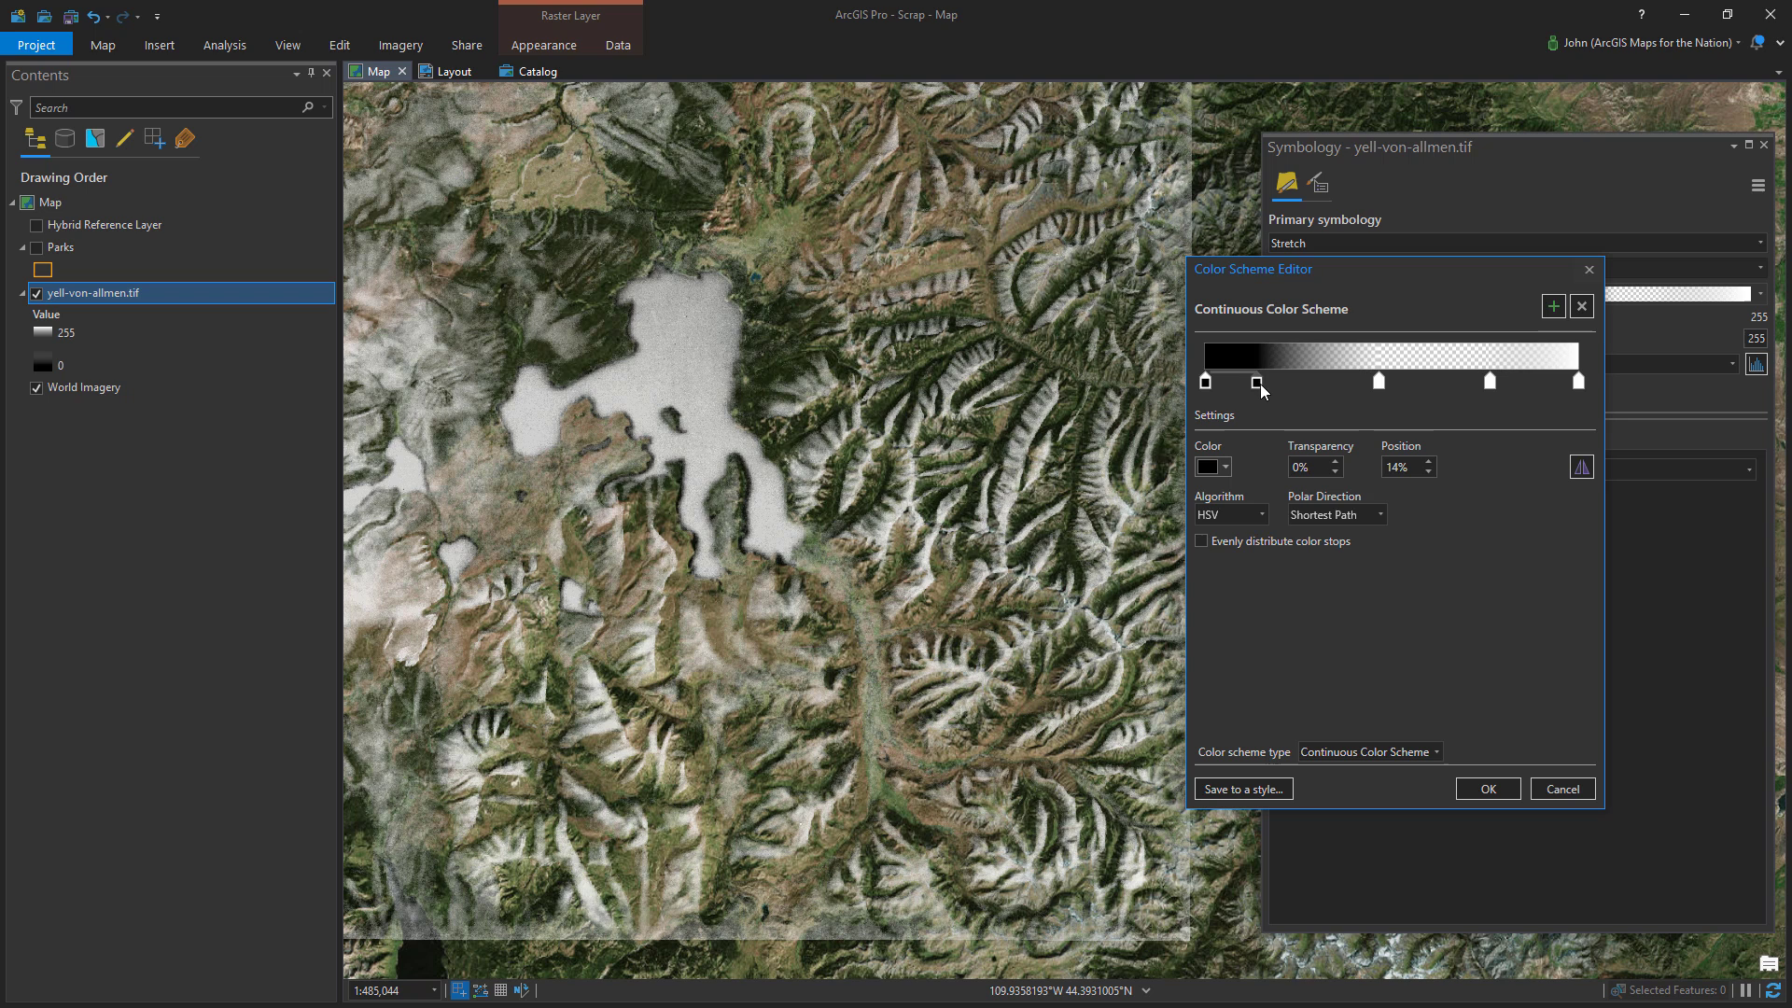
pyautogui.moveTo(1261, 390); pyautogui.dragTo(1318, 387)
pyautogui.click(1488, 789)
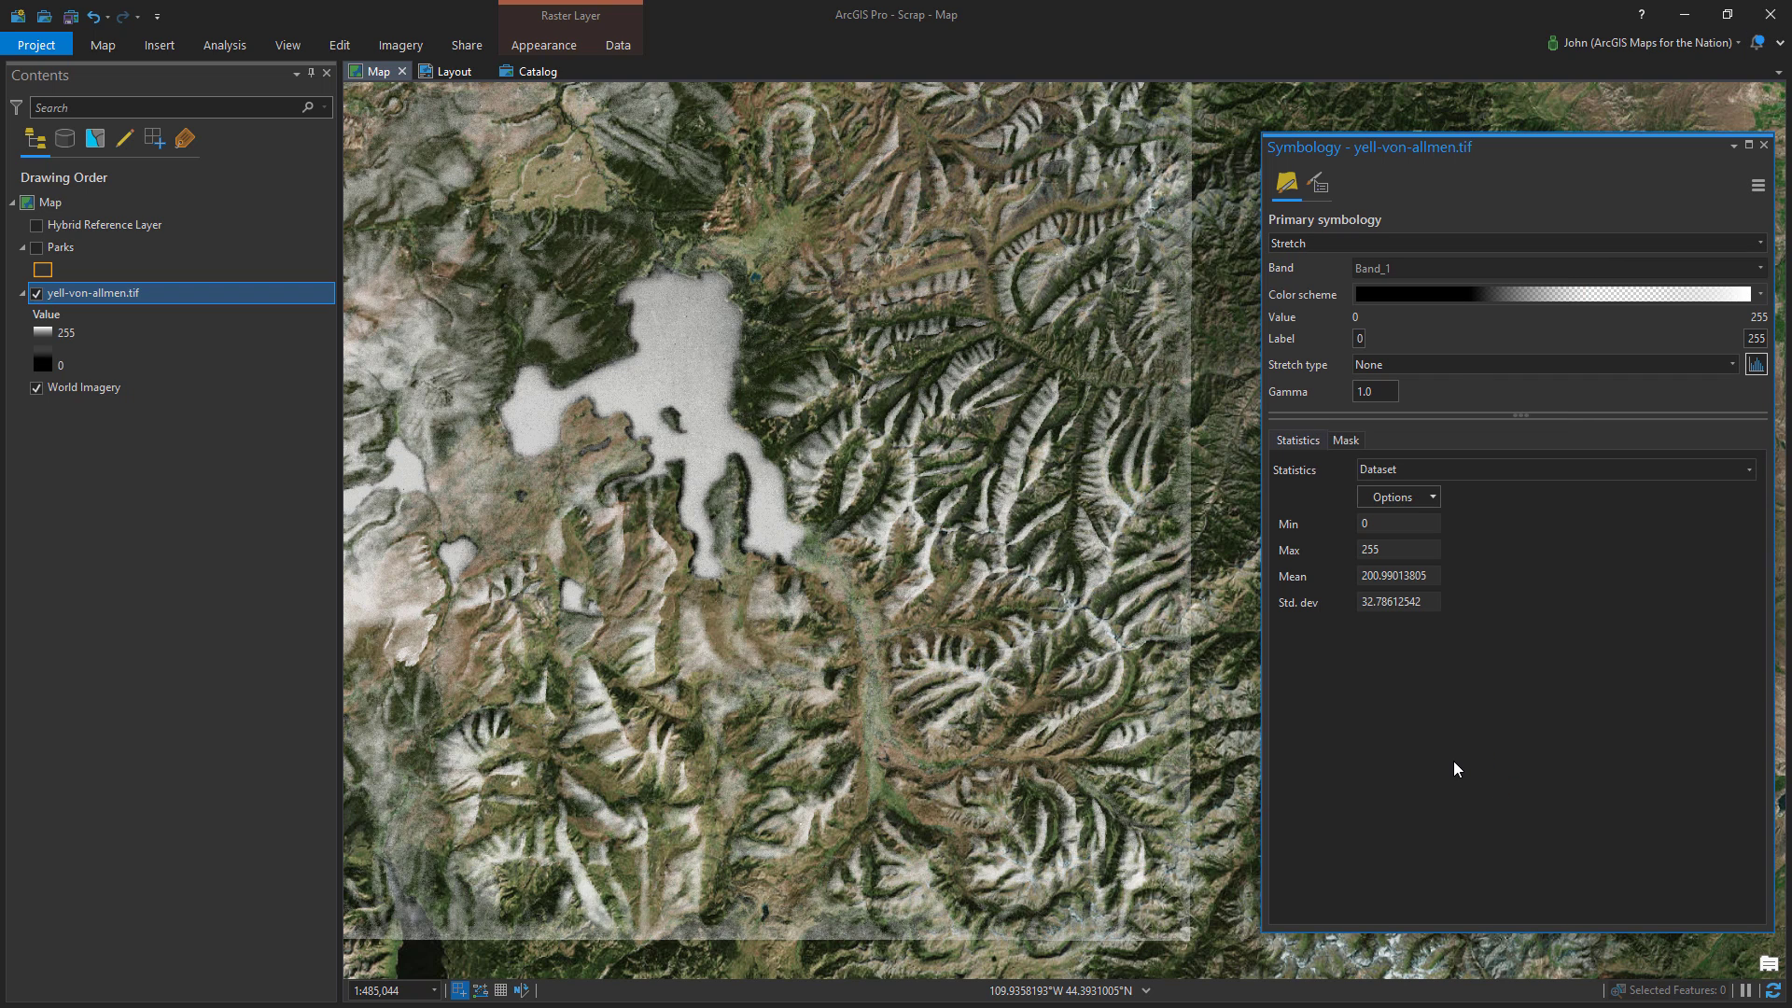
# Push the transparent stops toward the light end and widen the black section to 52%
pyautogui.click(1761, 294)
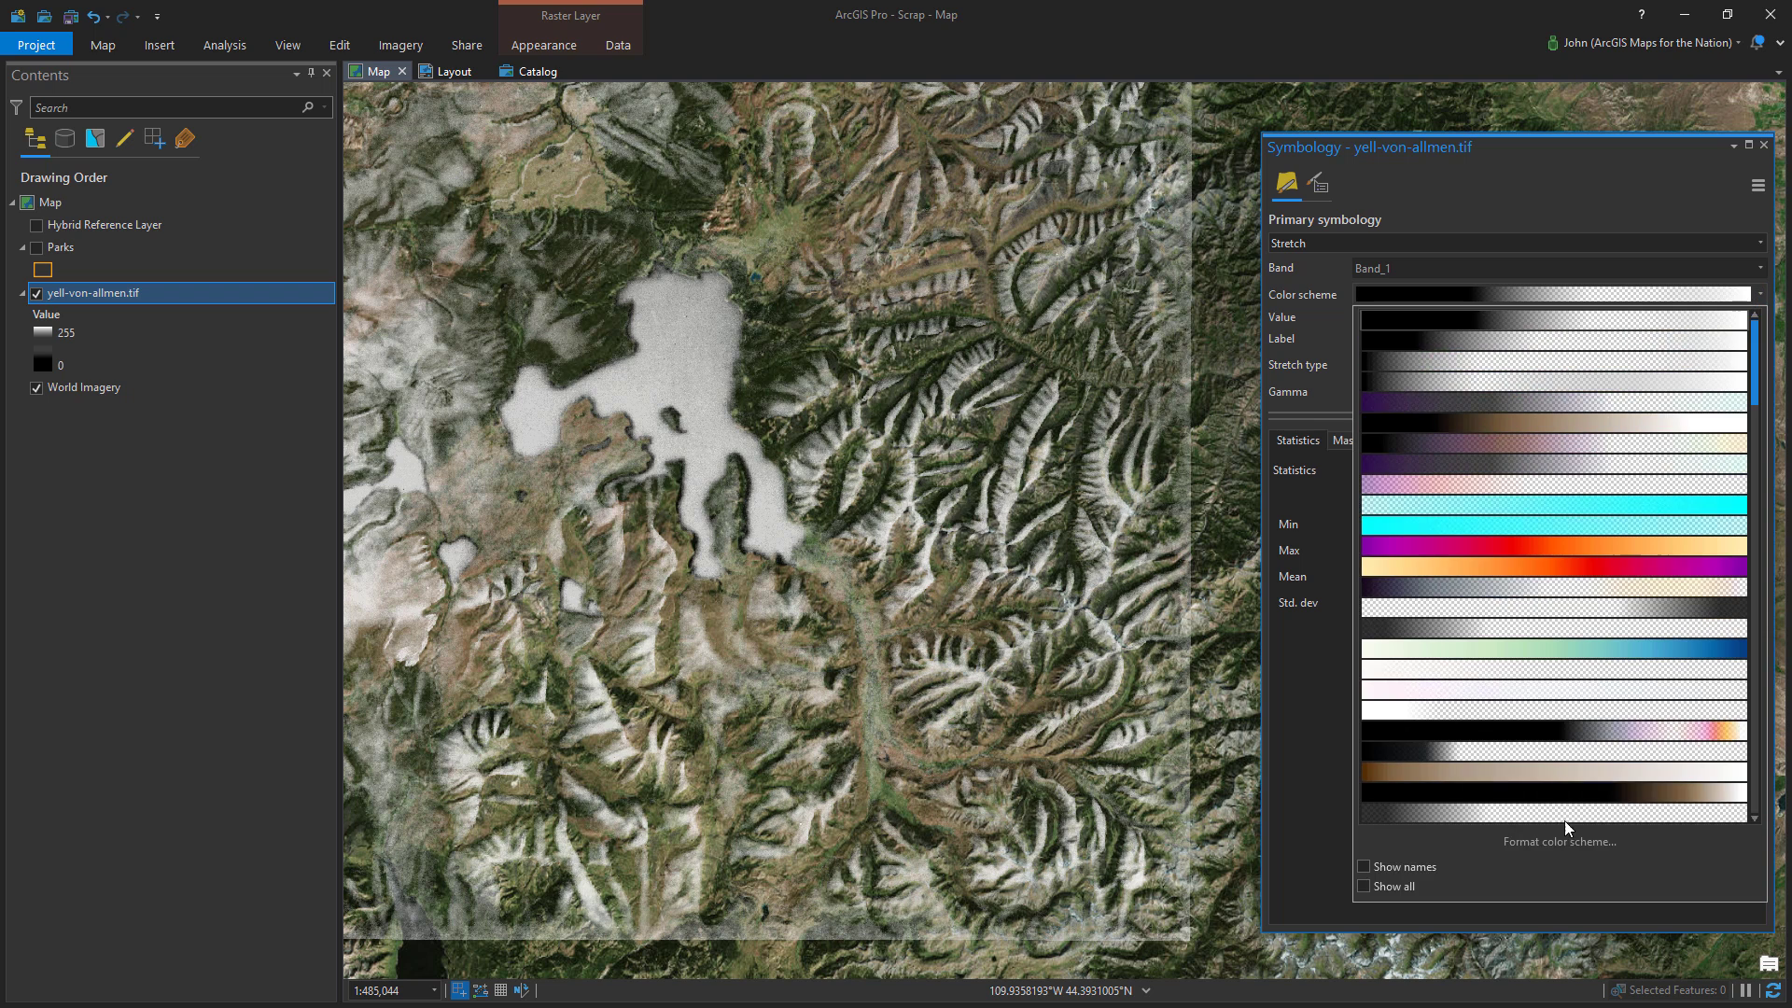
pyautogui.click(1561, 841)
pyautogui.moveTo(1431, 382); pyautogui.dragTo(1485, 383)
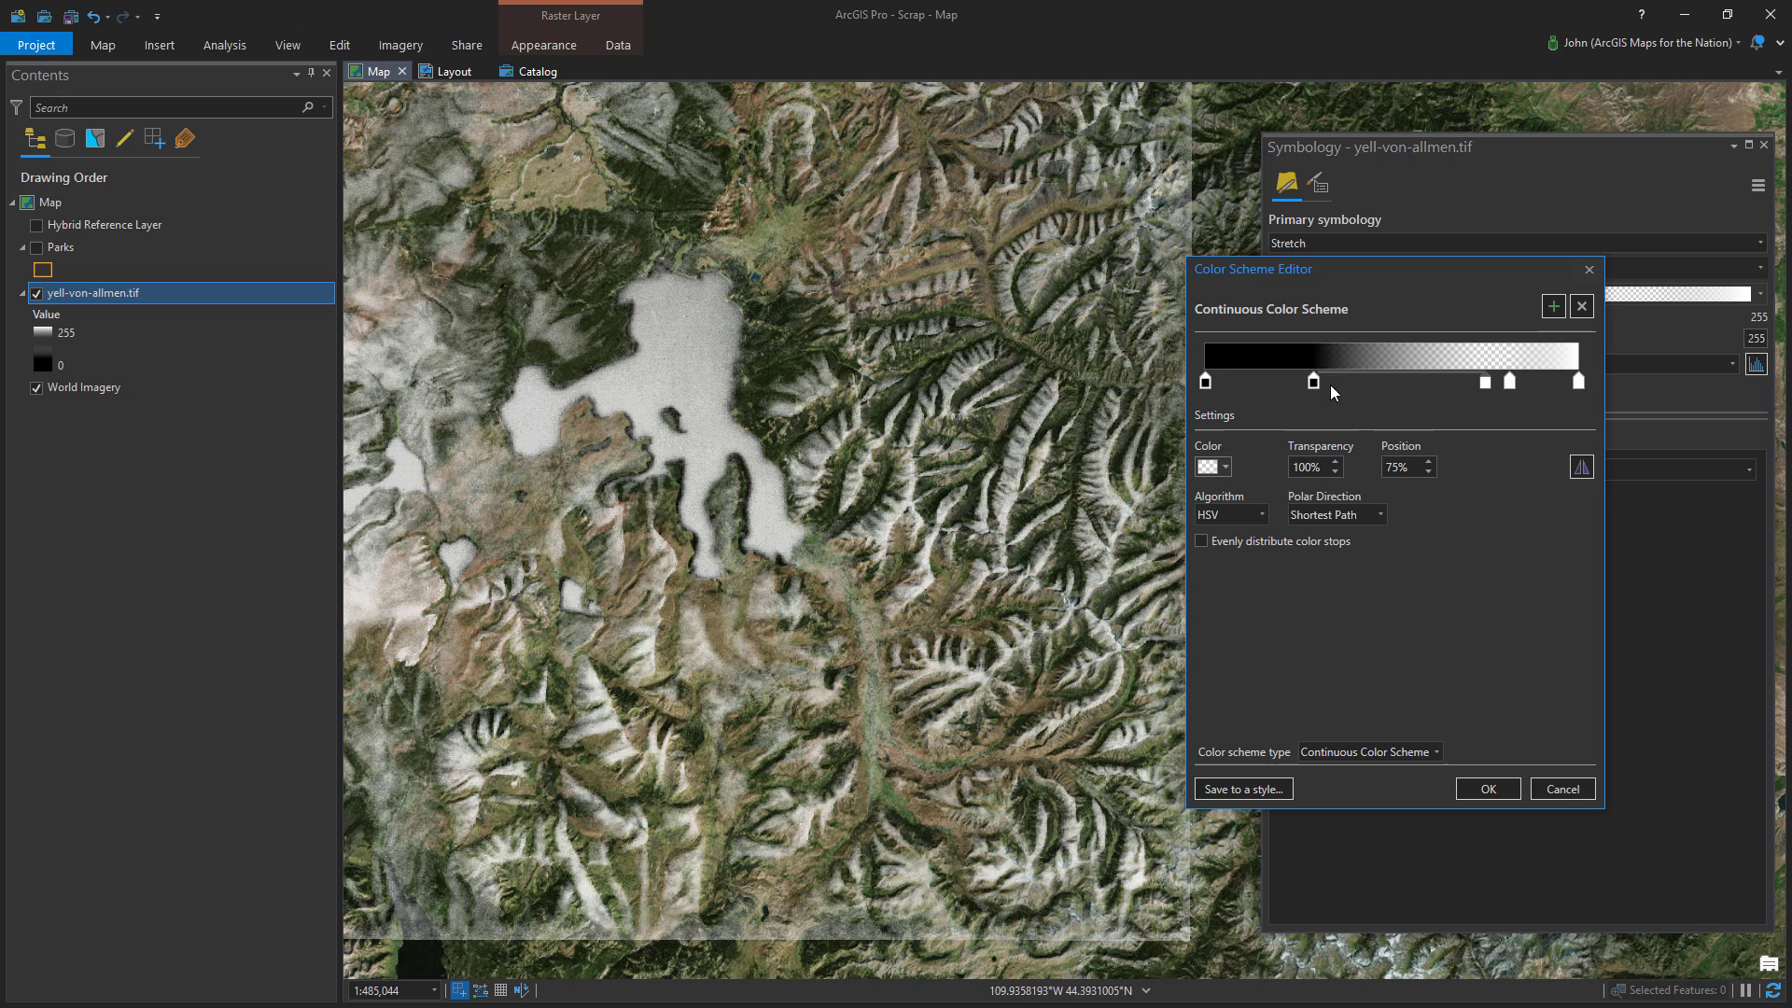
pyautogui.moveTo(1313, 382); pyautogui.dragTo(1399, 383)
pyautogui.click(1488, 789)
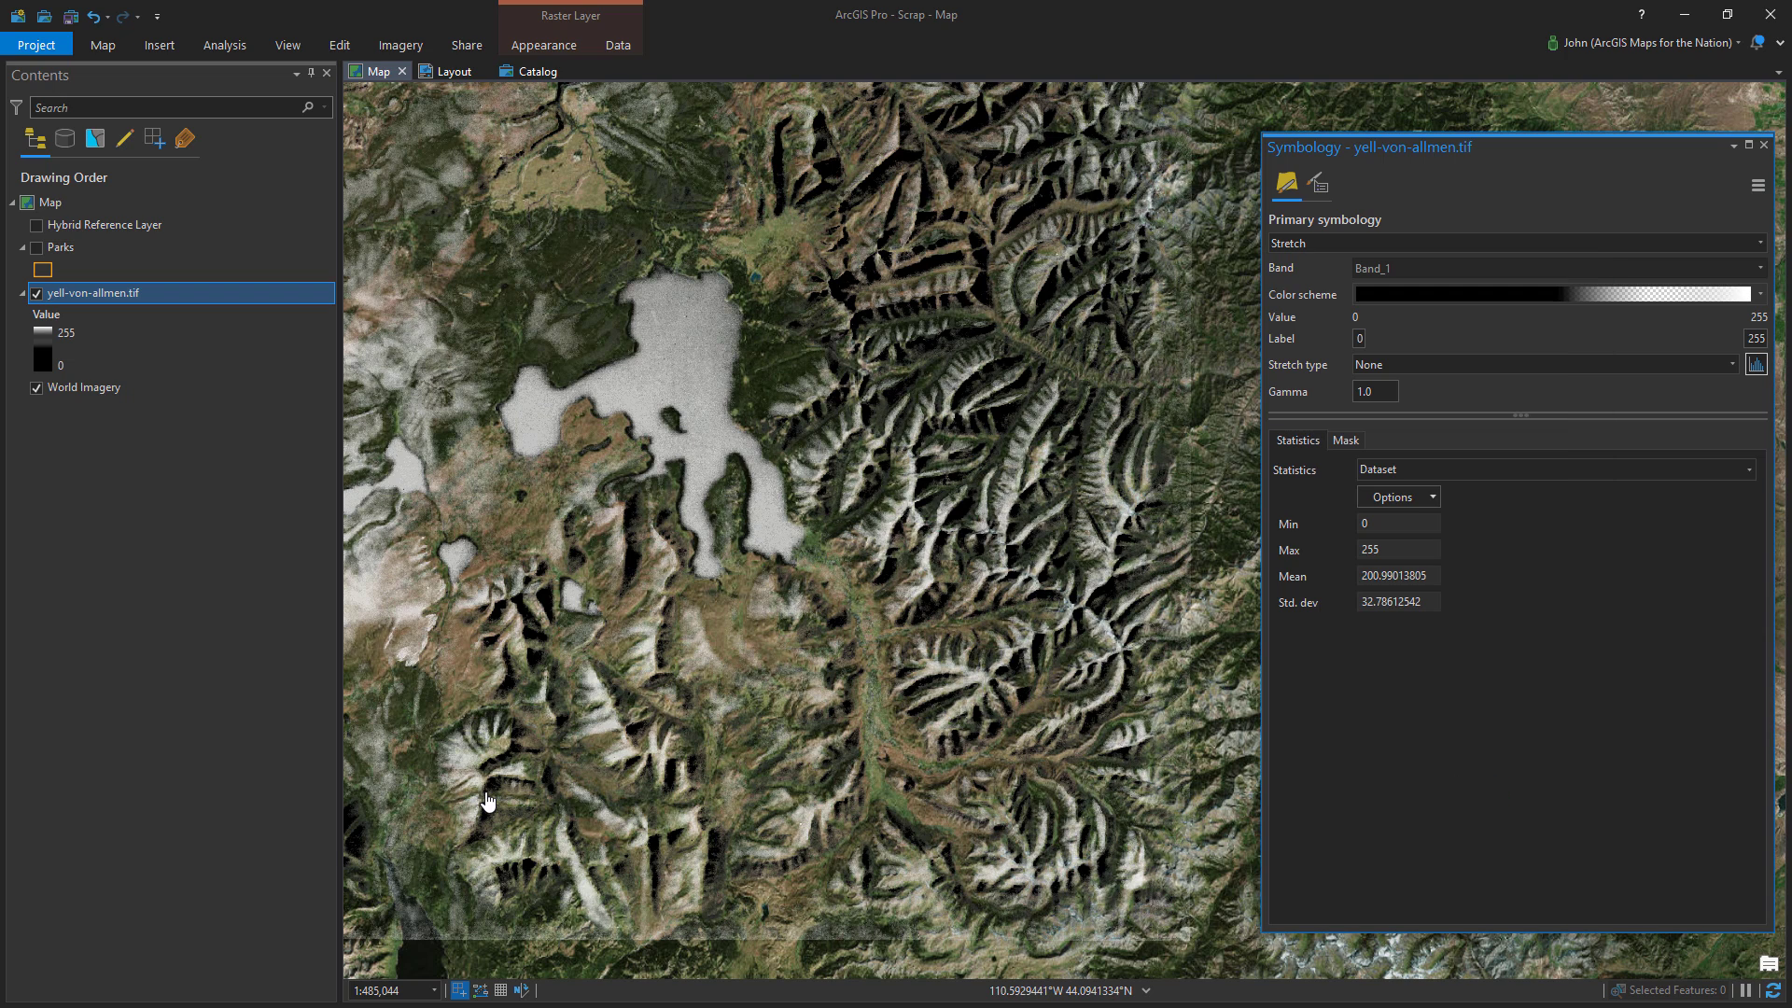
# Make the relief ramp's first colour stop a dark purple at about 15% HSV value
pyautogui.click(1760, 294)
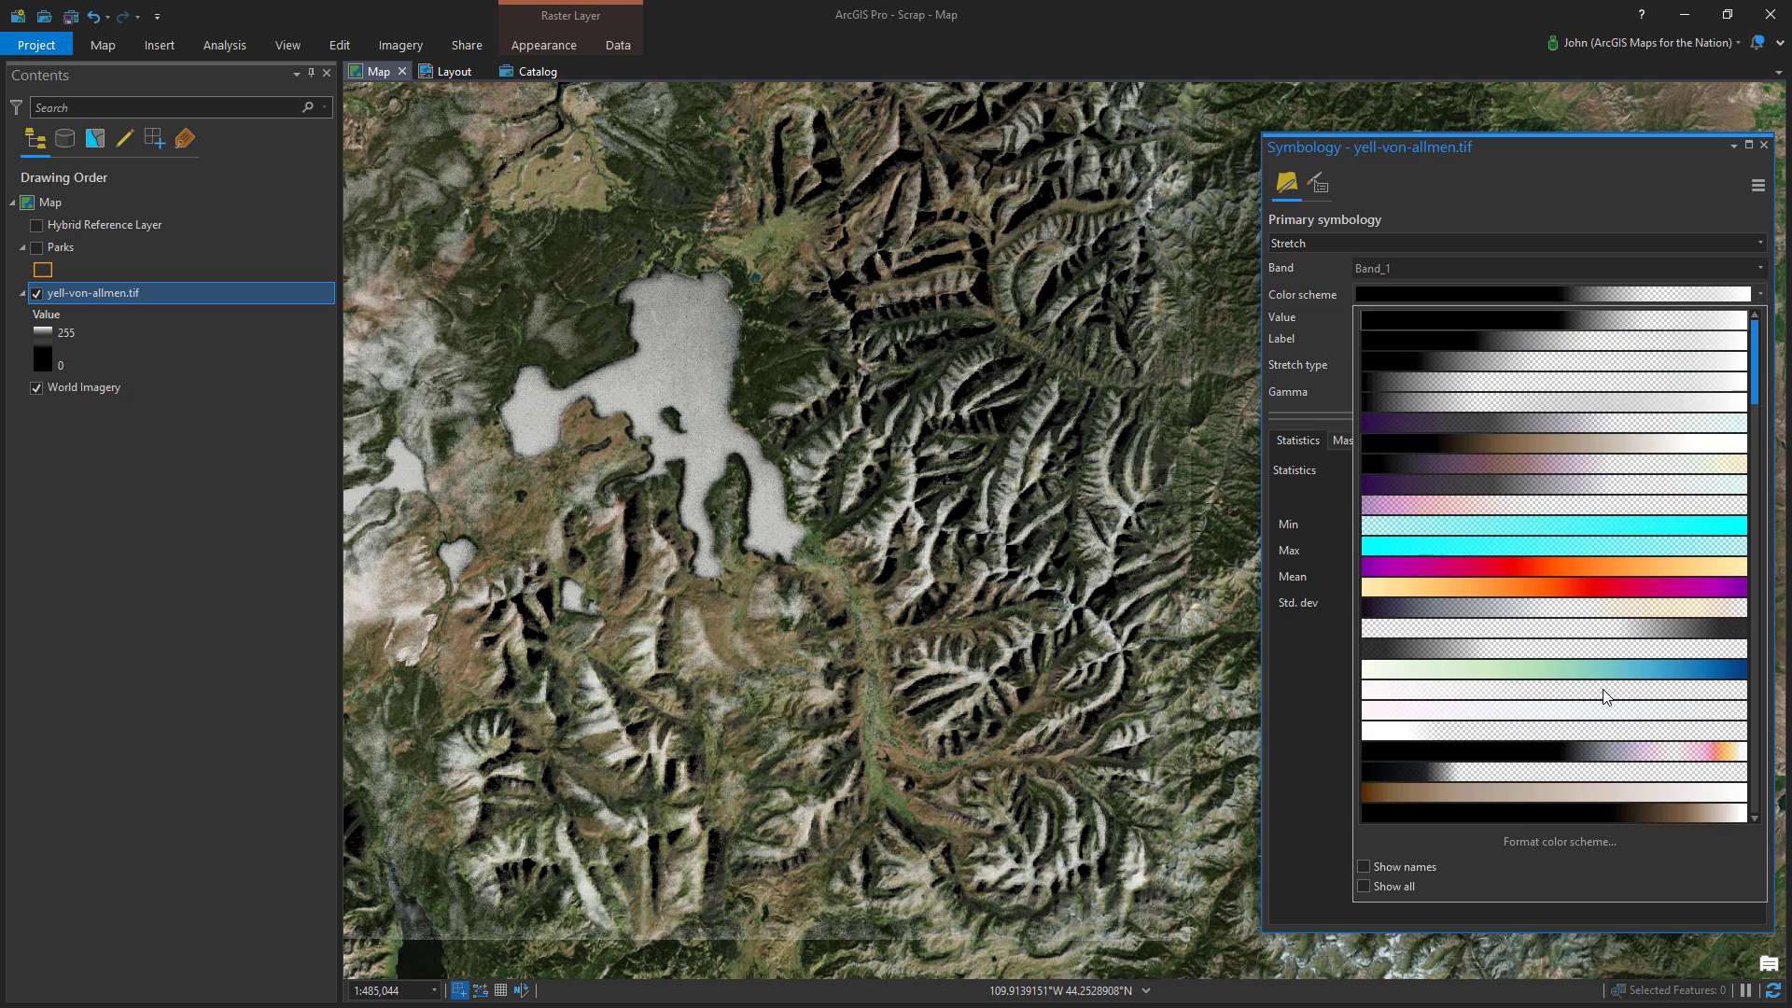
pyautogui.click(1542, 845)
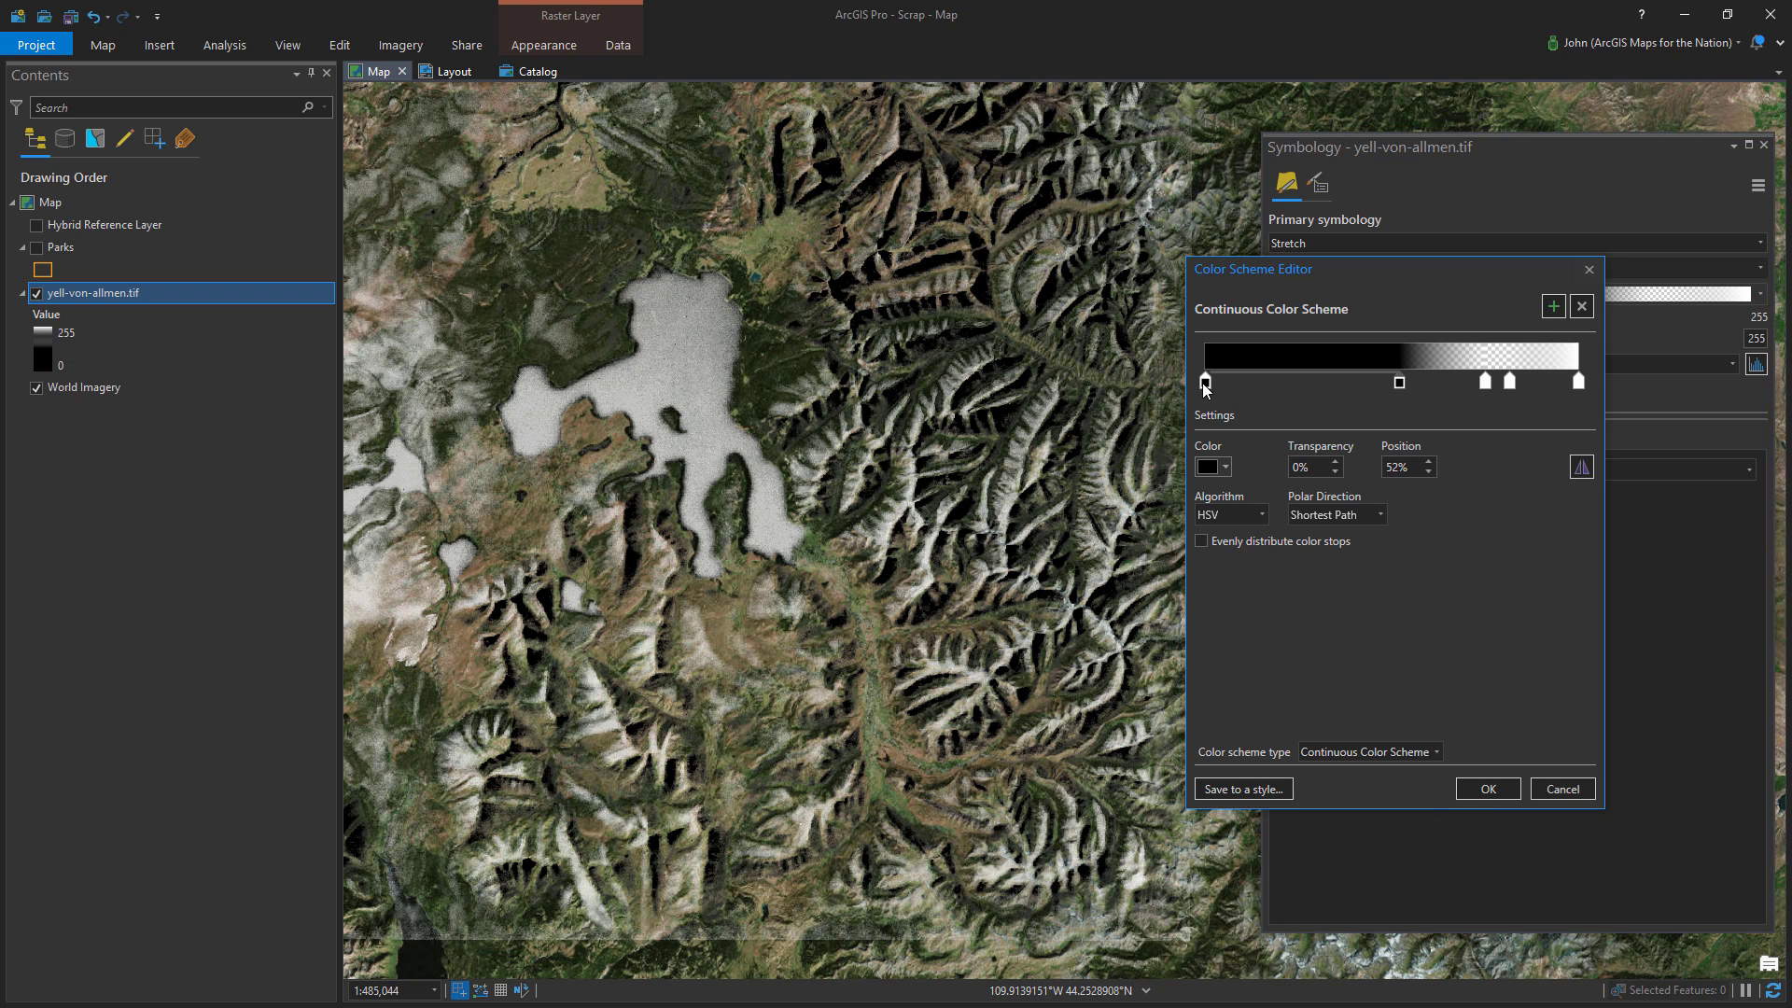
pyautogui.click(1204, 383)
pyautogui.click(1210, 469)
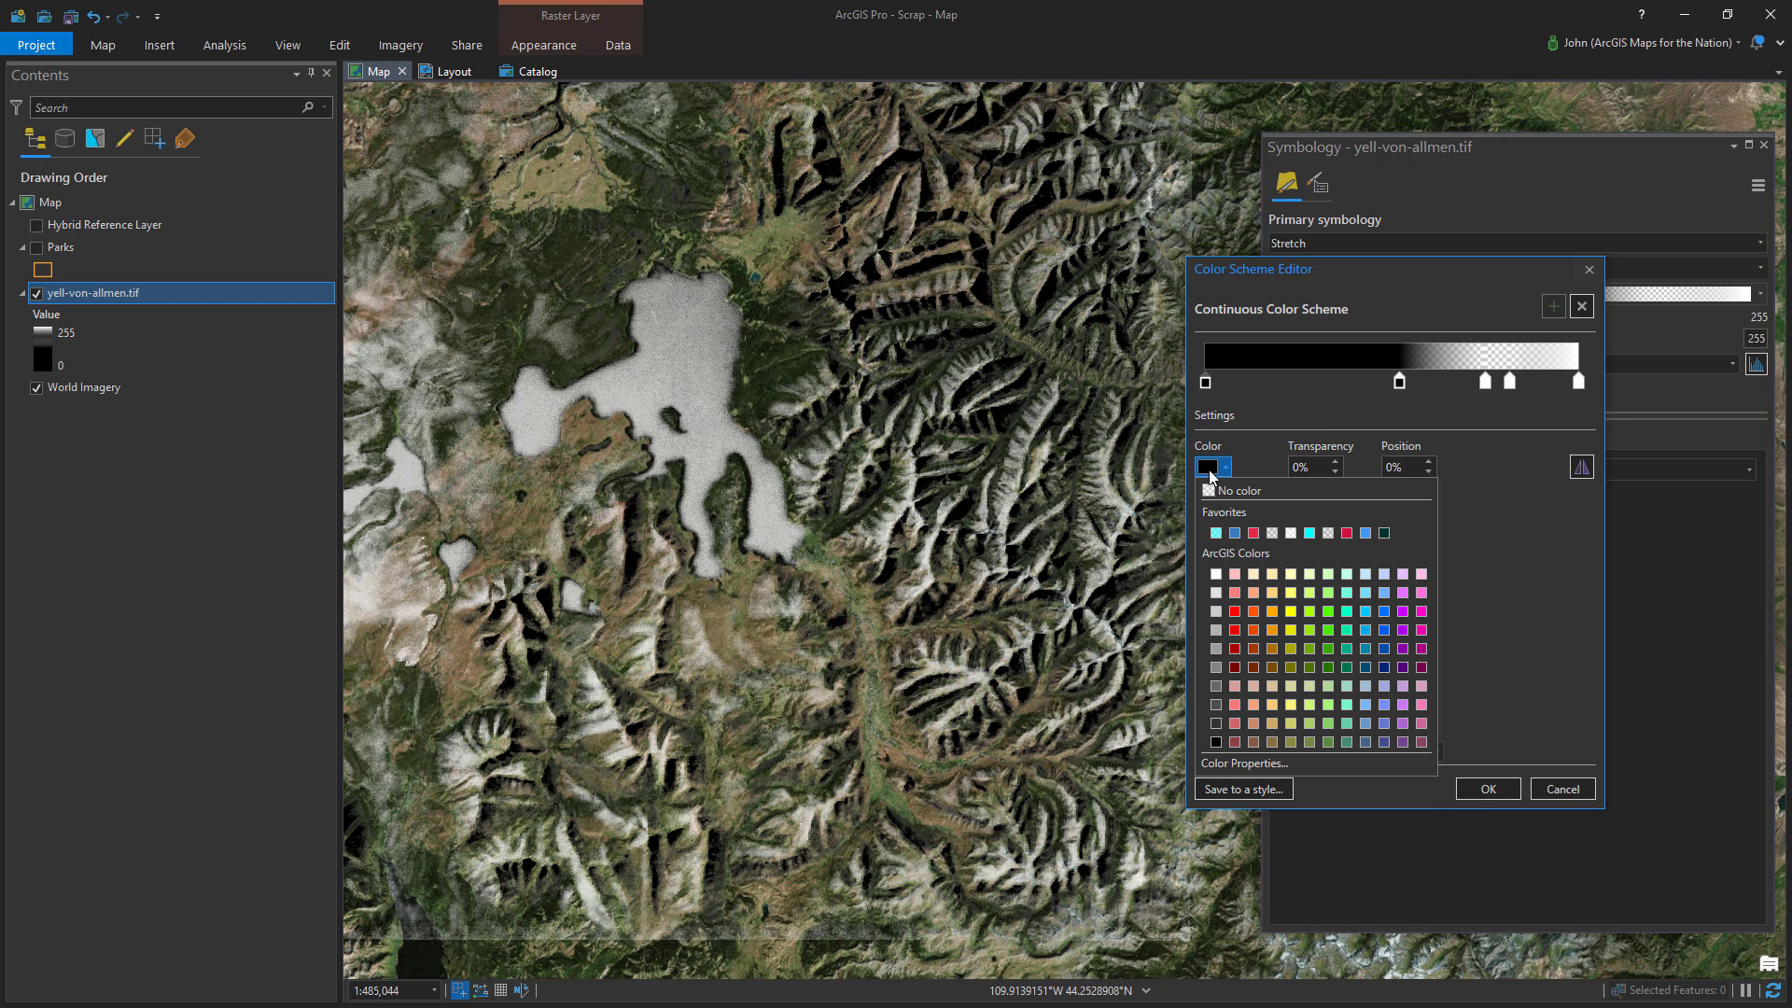
pyautogui.click(1402, 666)
pyautogui.click(1212, 470)
pyautogui.click(1247, 762)
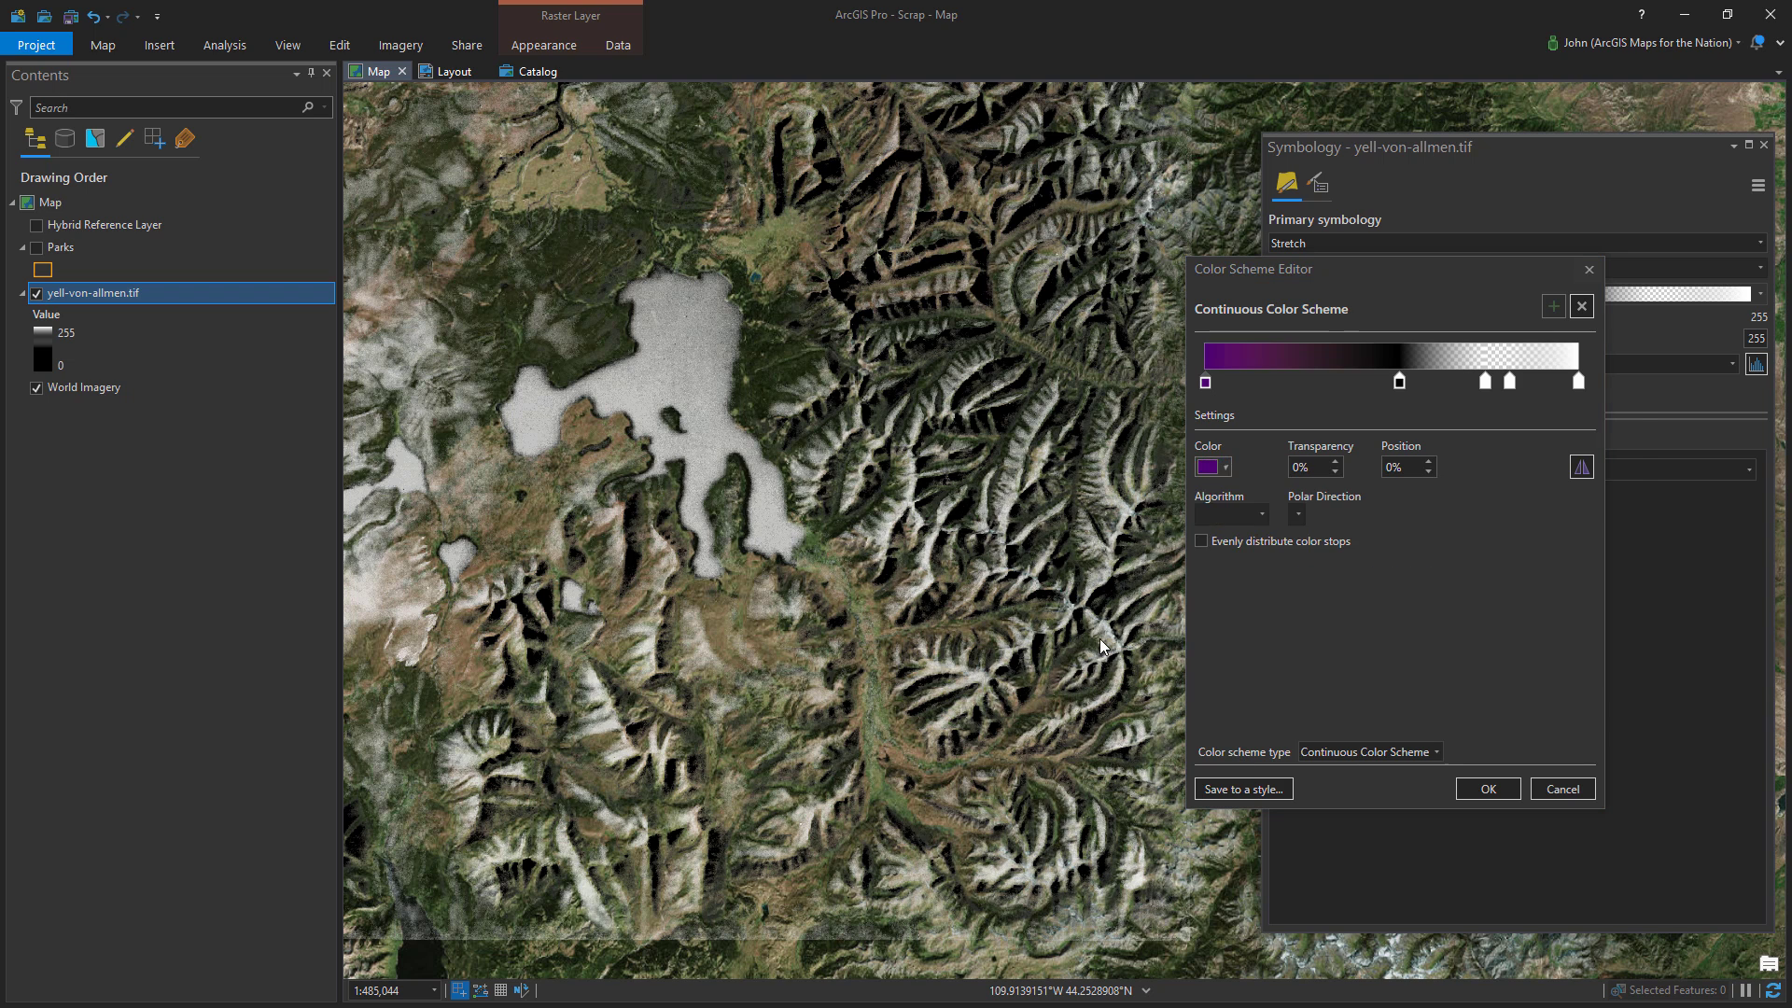
pyautogui.click(1268, 426)
pyautogui.click(1256, 471)
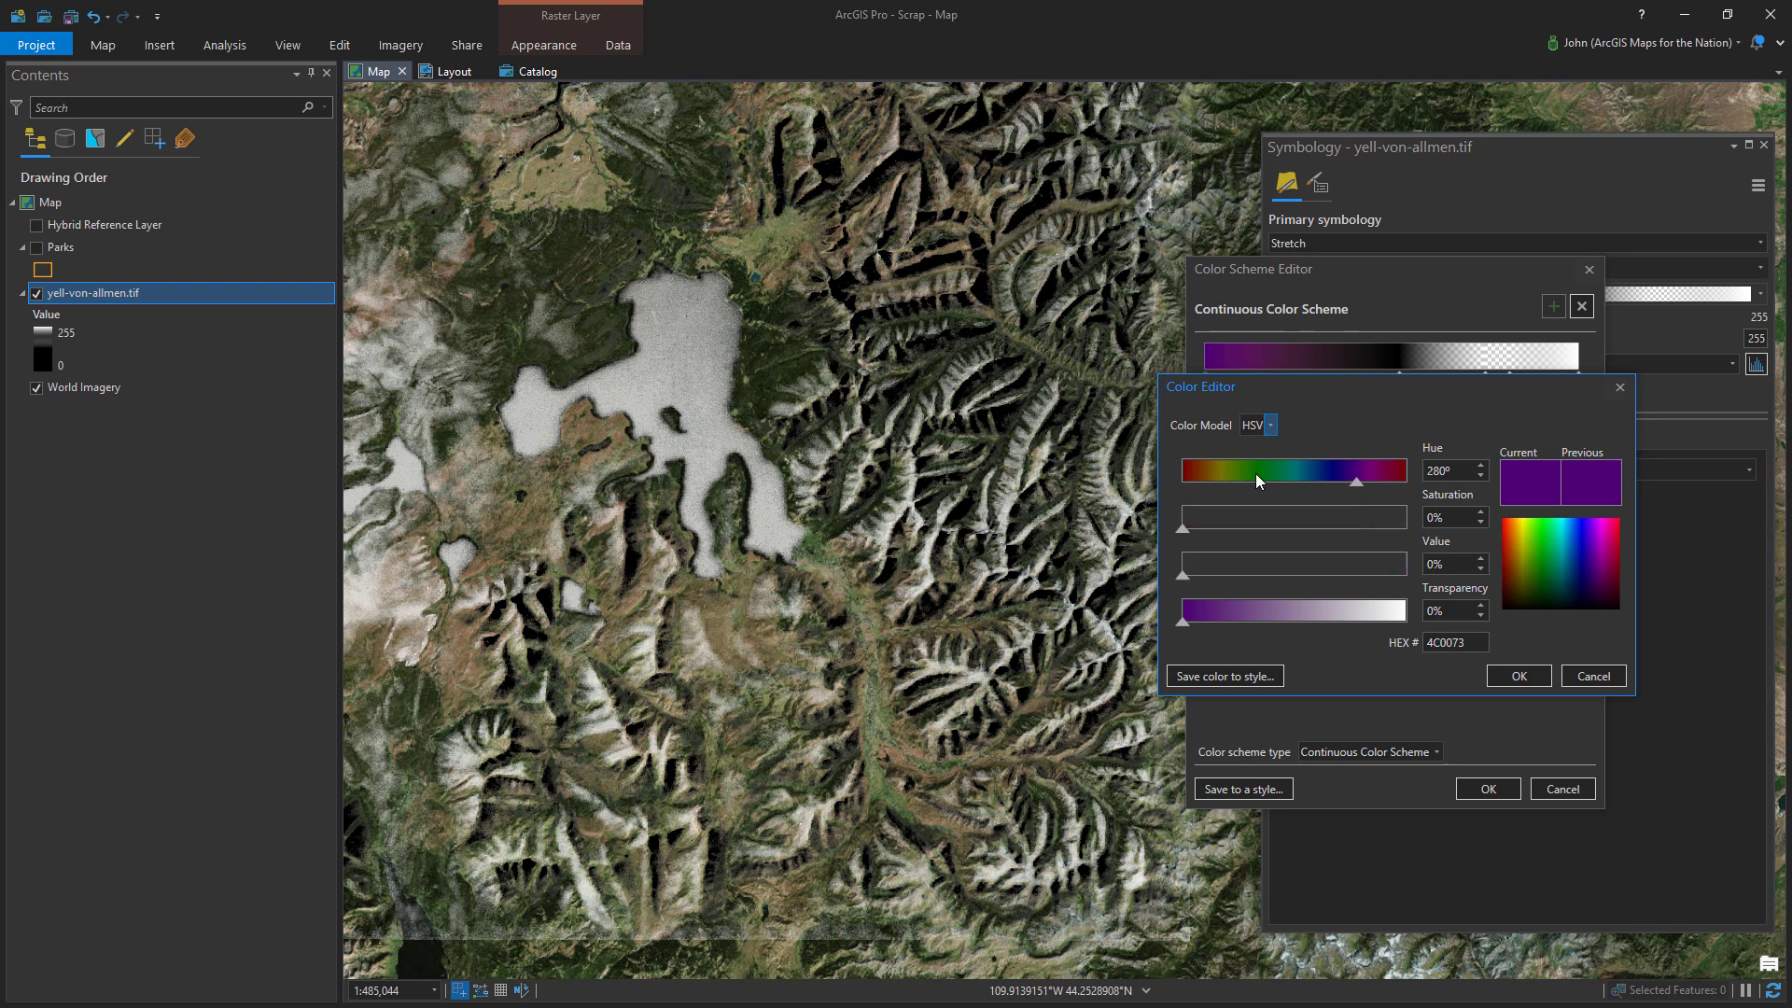
pyautogui.moveTo(1280, 575); pyautogui.dragTo(1213, 571)
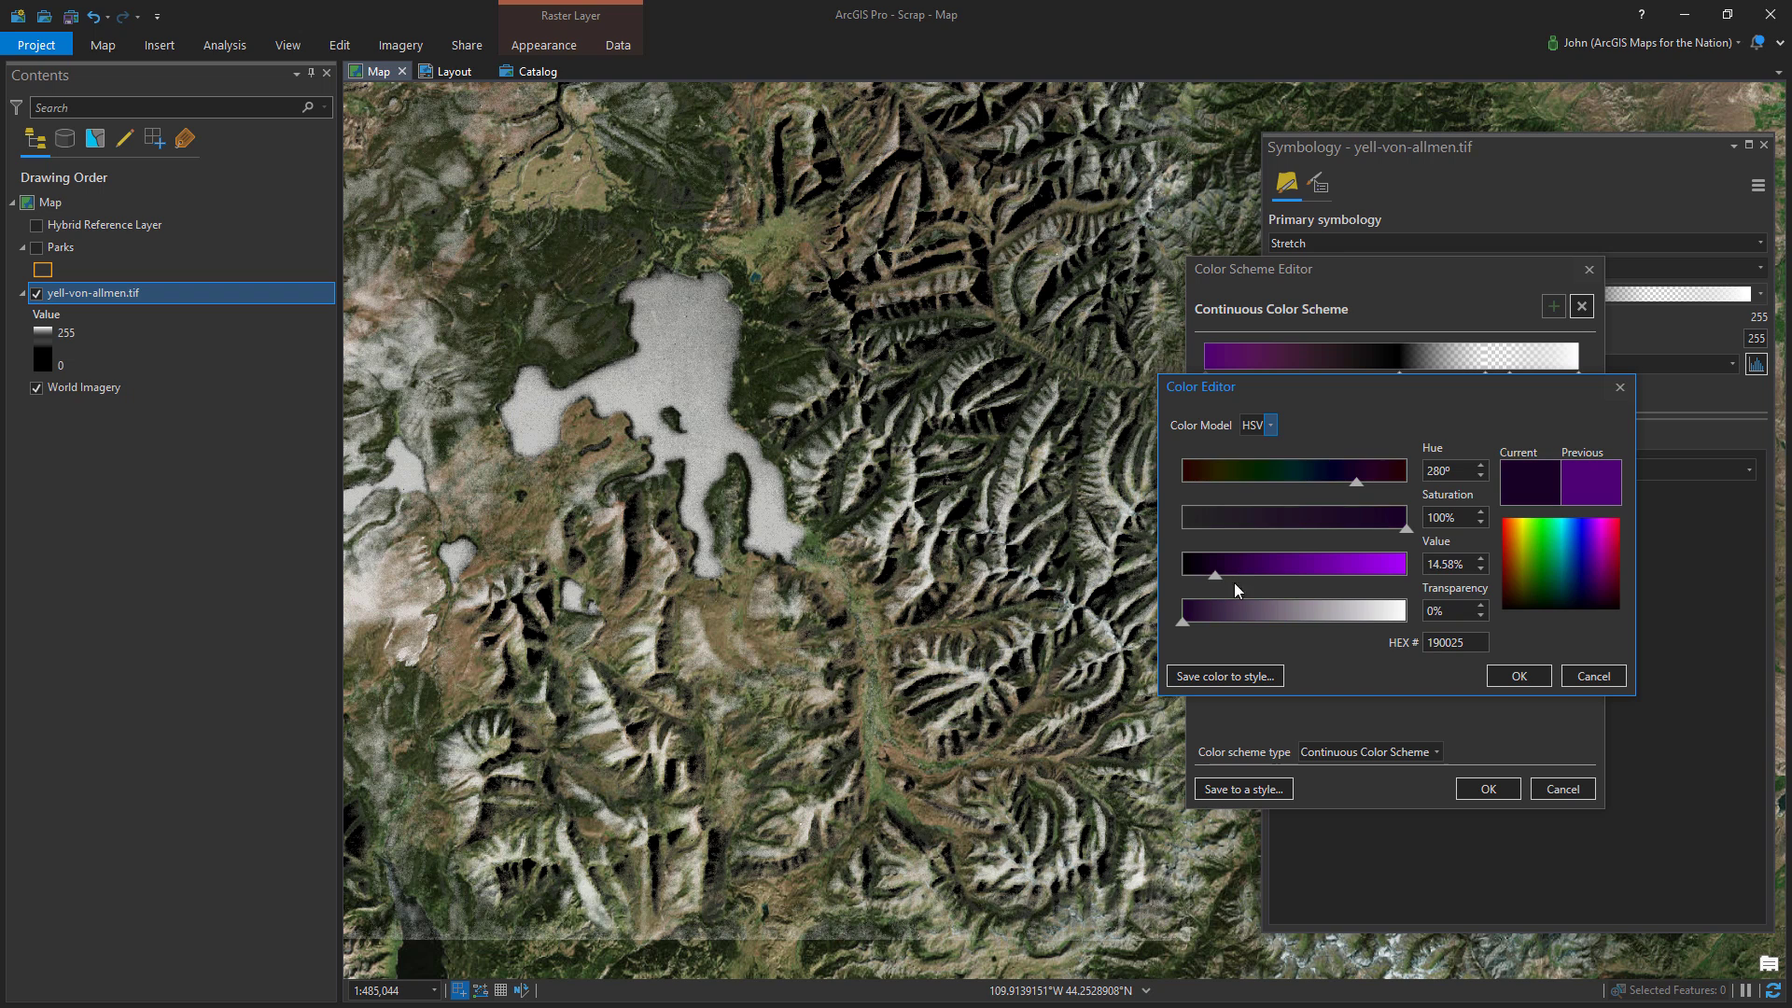
pyautogui.doubleClick(1468, 641)
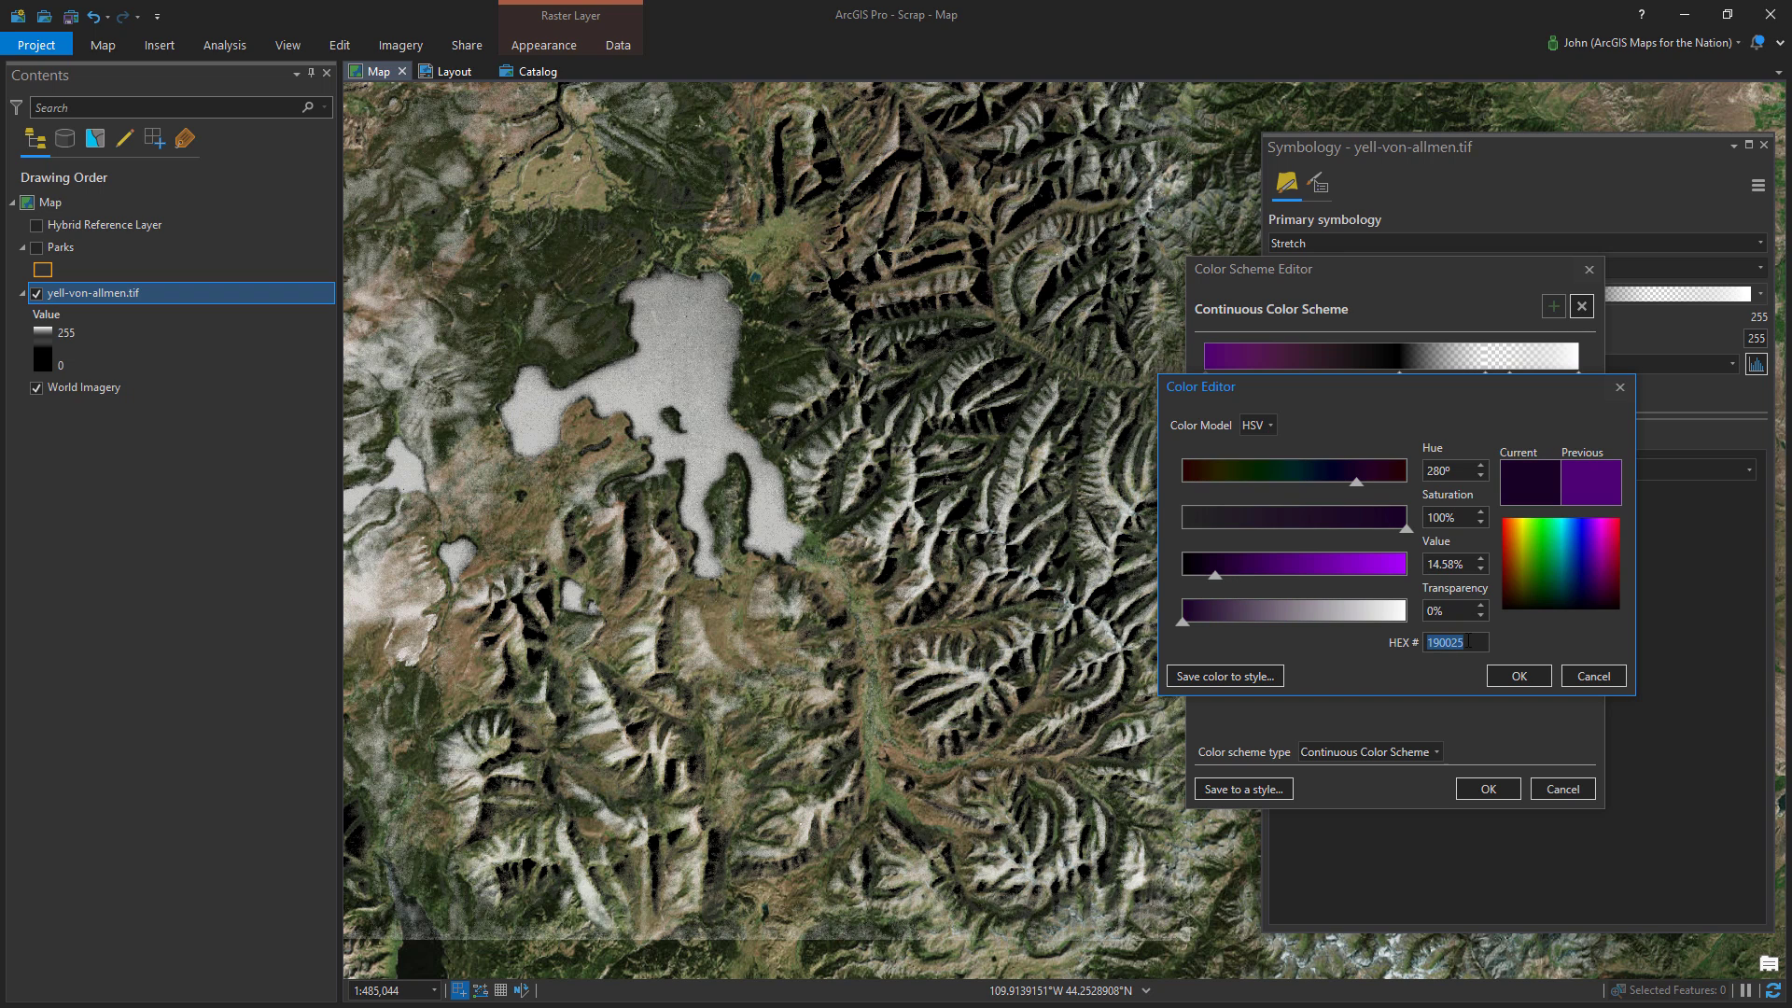
pyautogui.click(1519, 675)
# Set the 52% stop to hex 190025, then 25% value and hue near 293°, and apply
pyautogui.click(1399, 382)
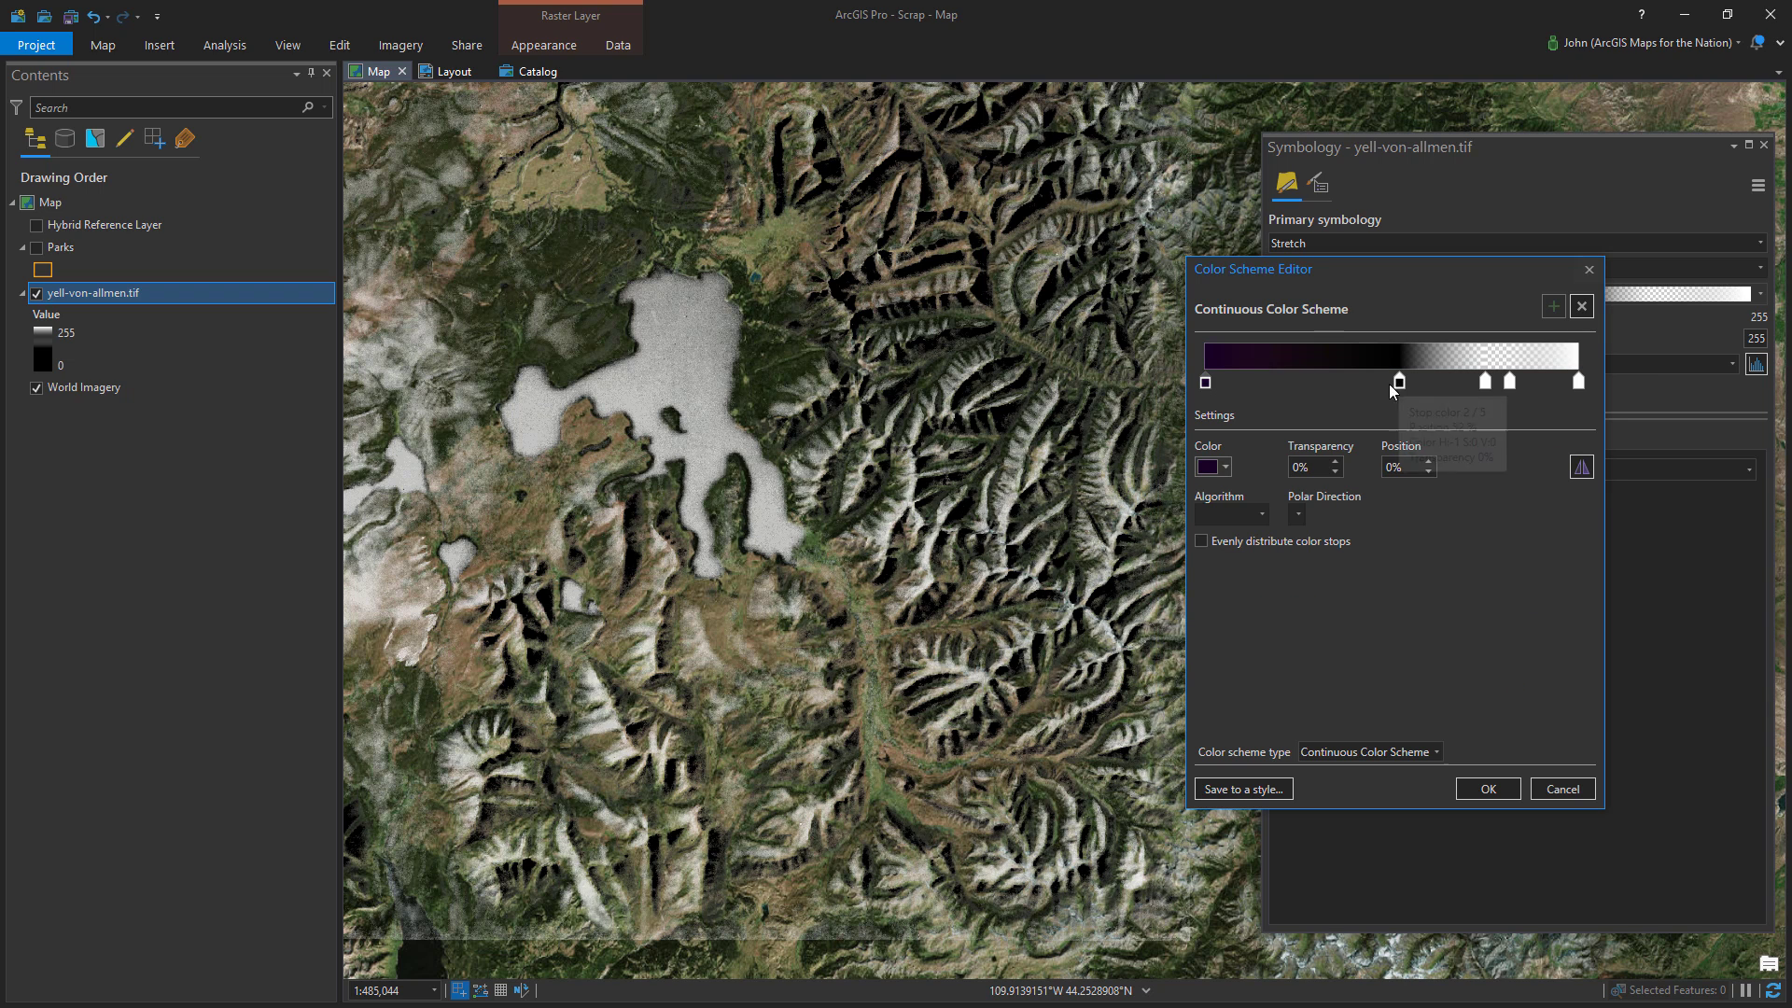
pyautogui.click(1225, 467)
pyautogui.click(1247, 760)
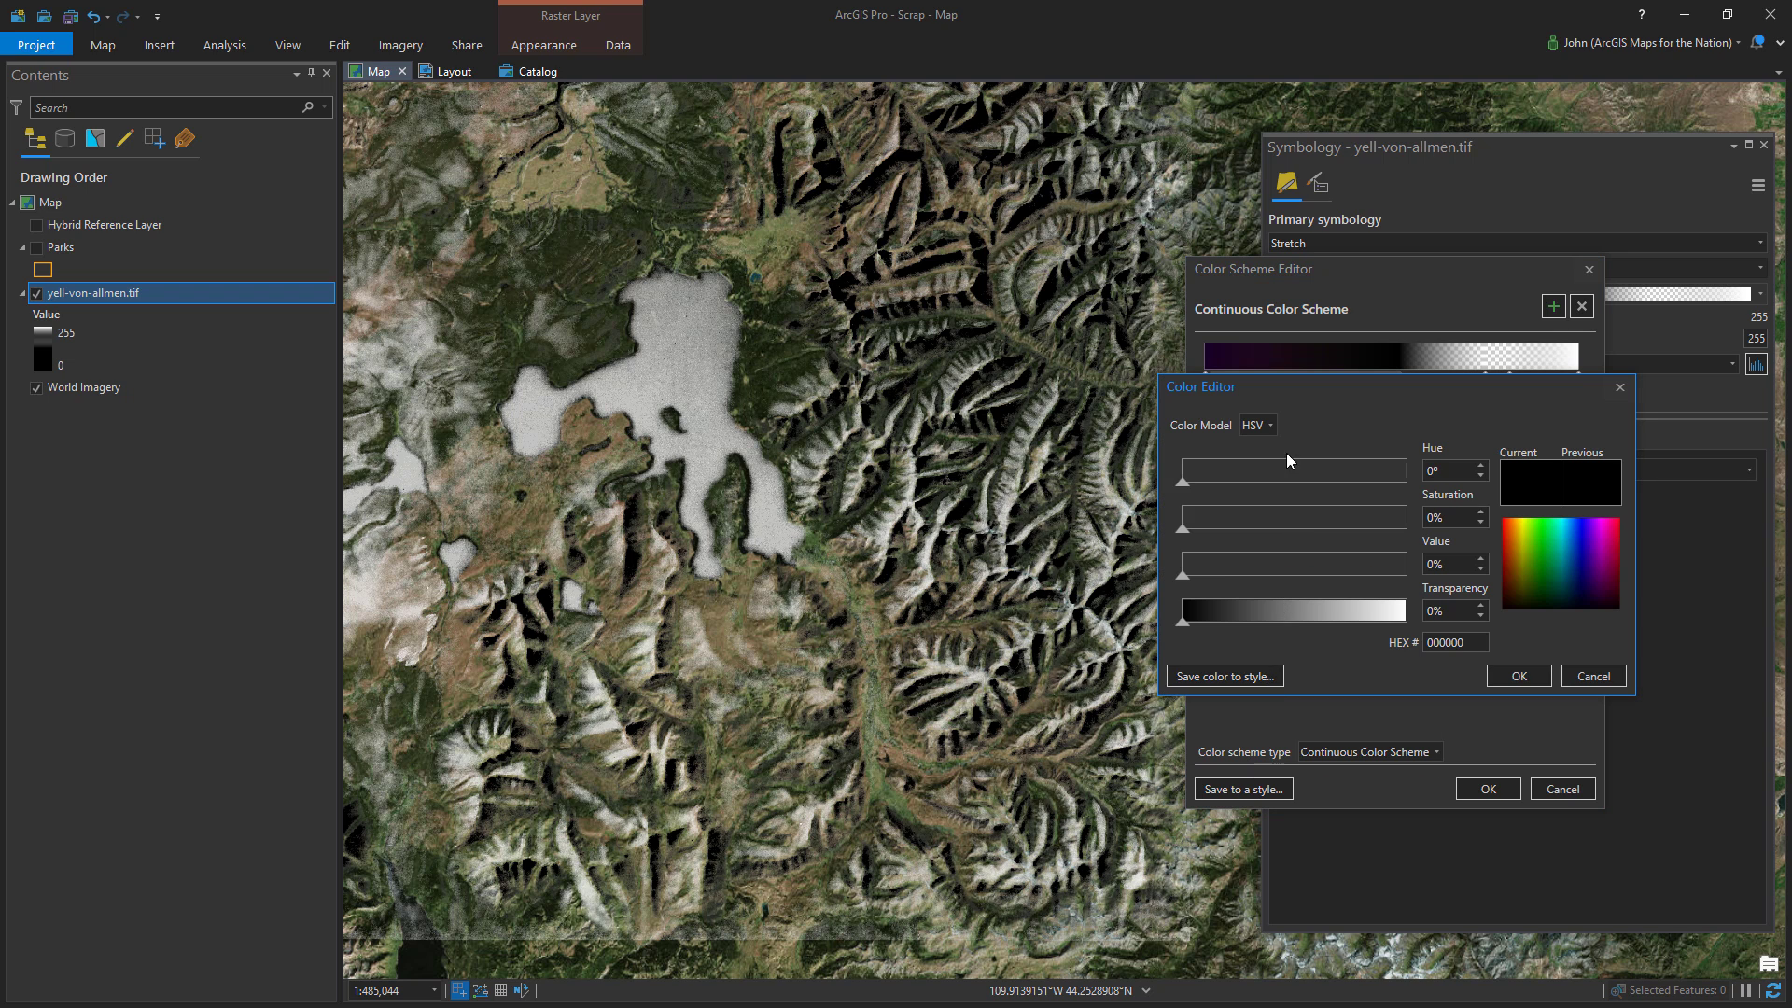
pyautogui.click(1269, 430)
pyautogui.click(1271, 431)
pyautogui.doubleClick(1456, 642)
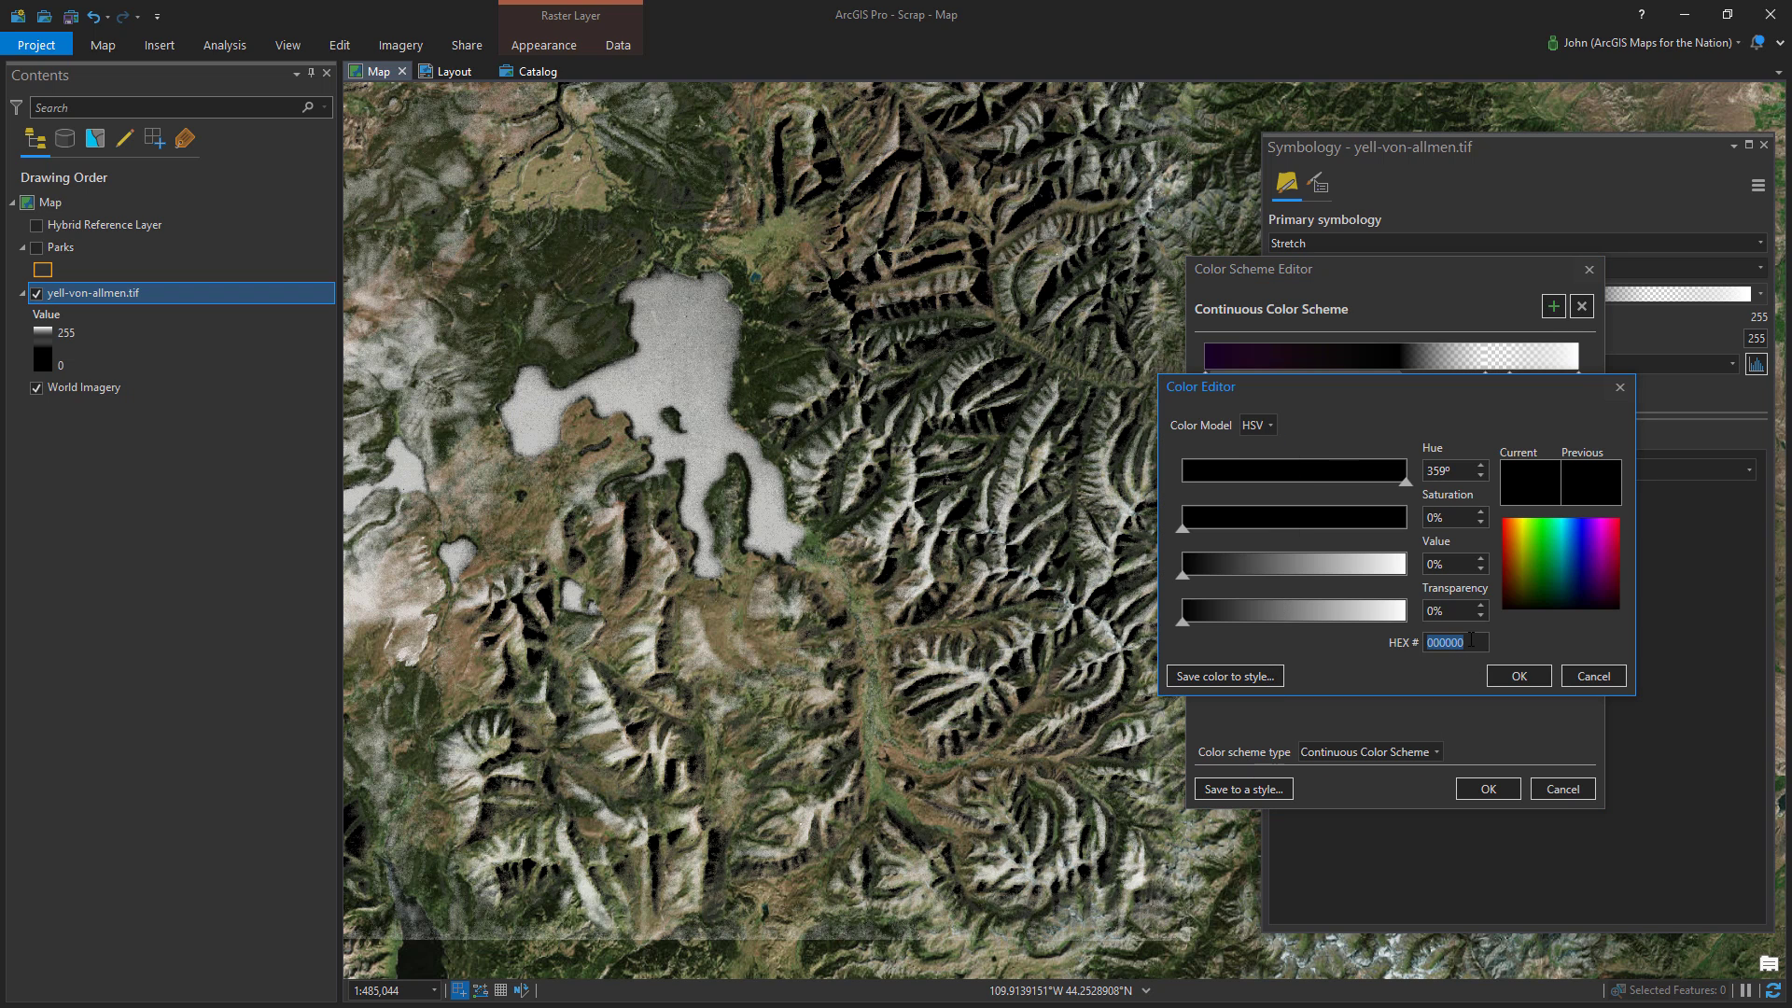
pyautogui.write('190025')
pyautogui.press('Tab')
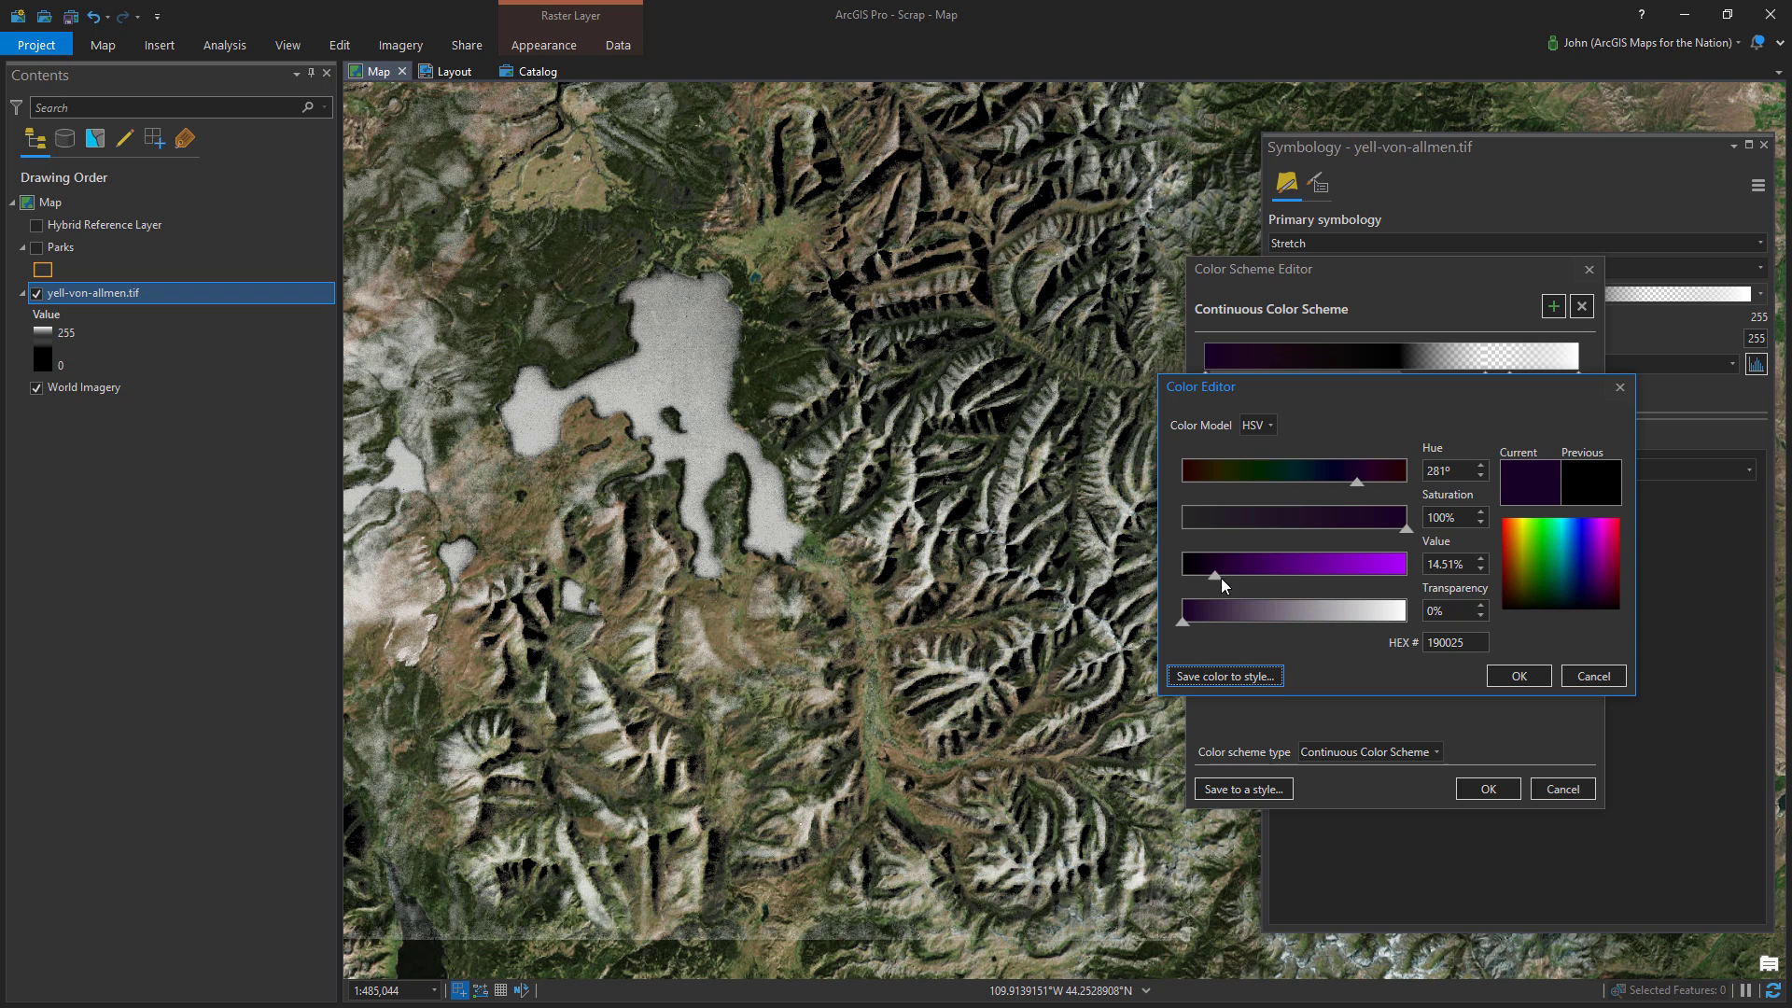
pyautogui.moveTo(1215, 575); pyautogui.dragTo(1239, 575)
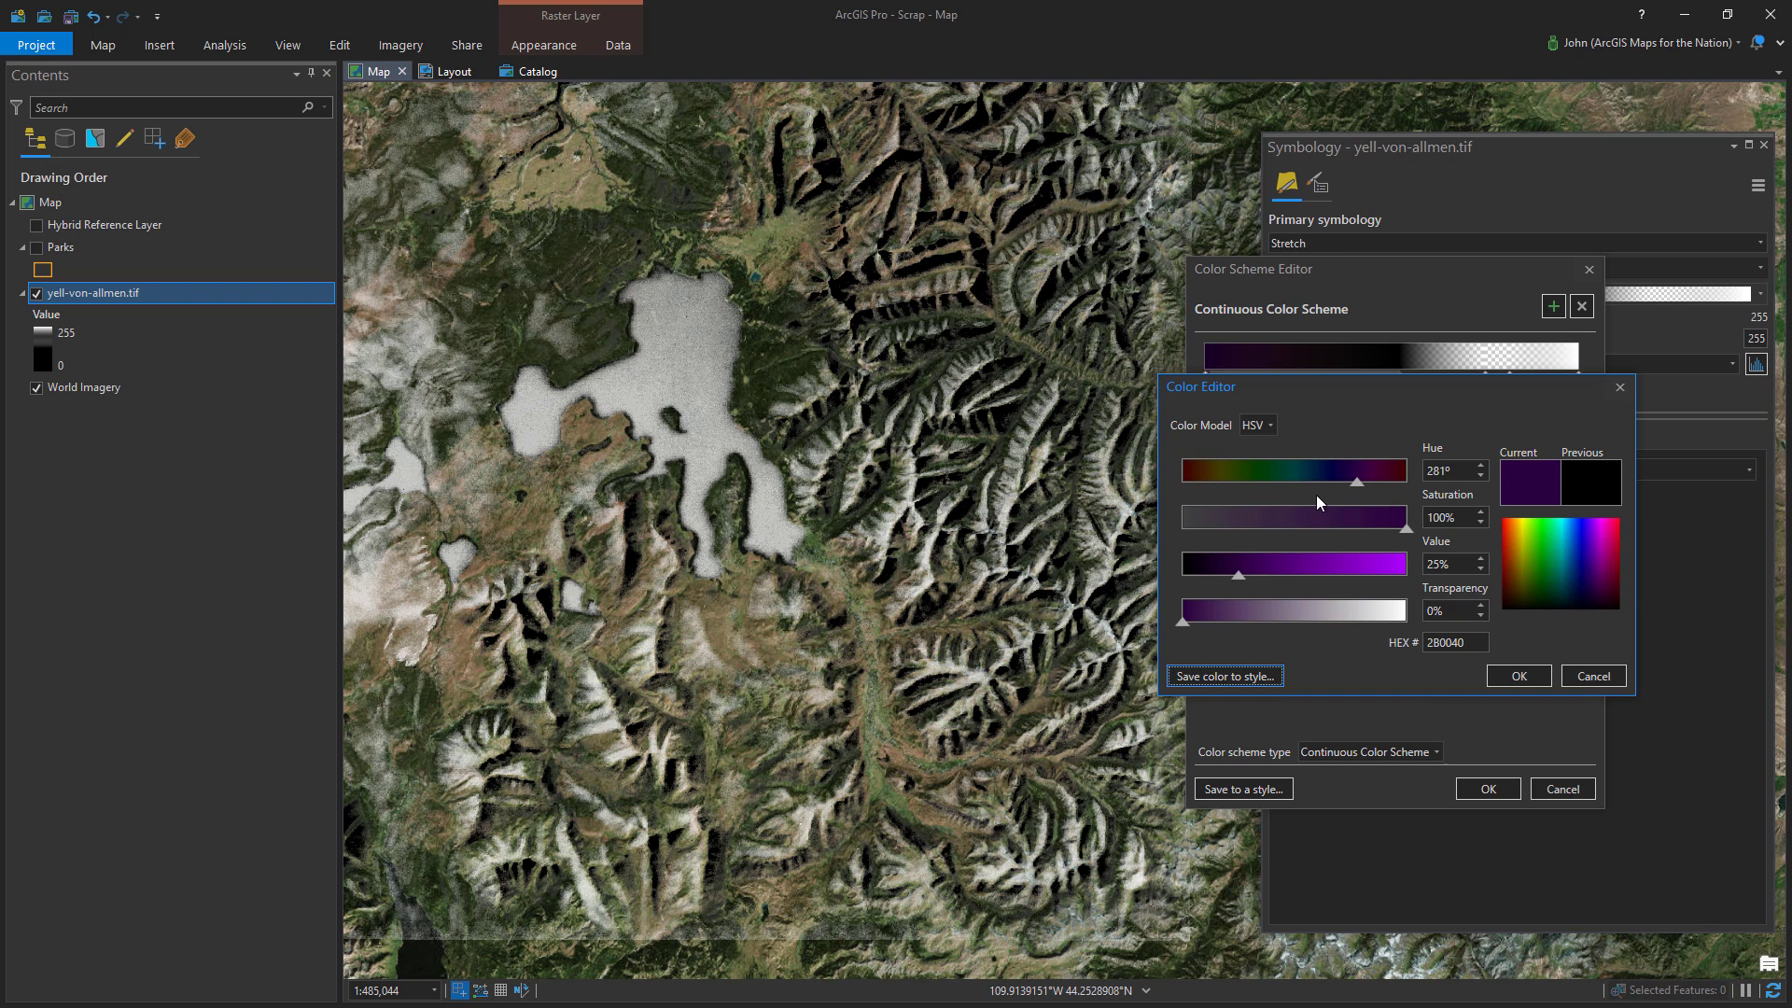
pyautogui.moveTo(1360, 480); pyautogui.dragTo(1363, 481)
pyautogui.click(1517, 674)
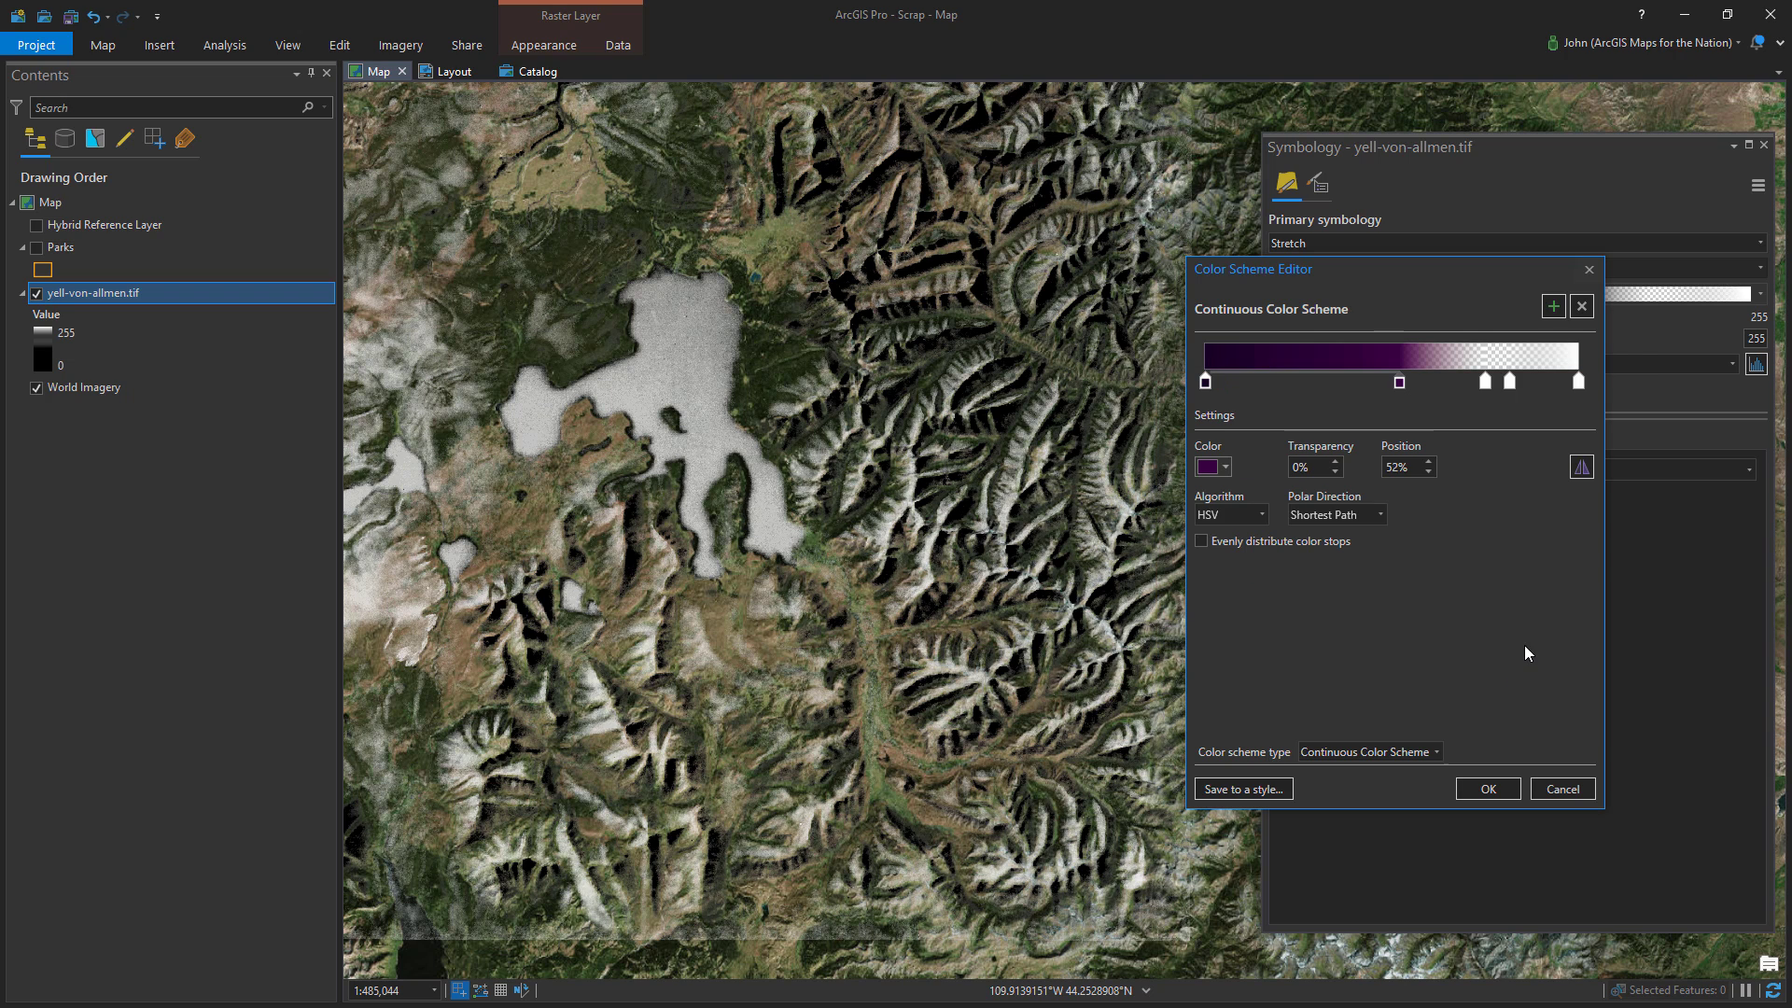
pyautogui.click(1489, 790)
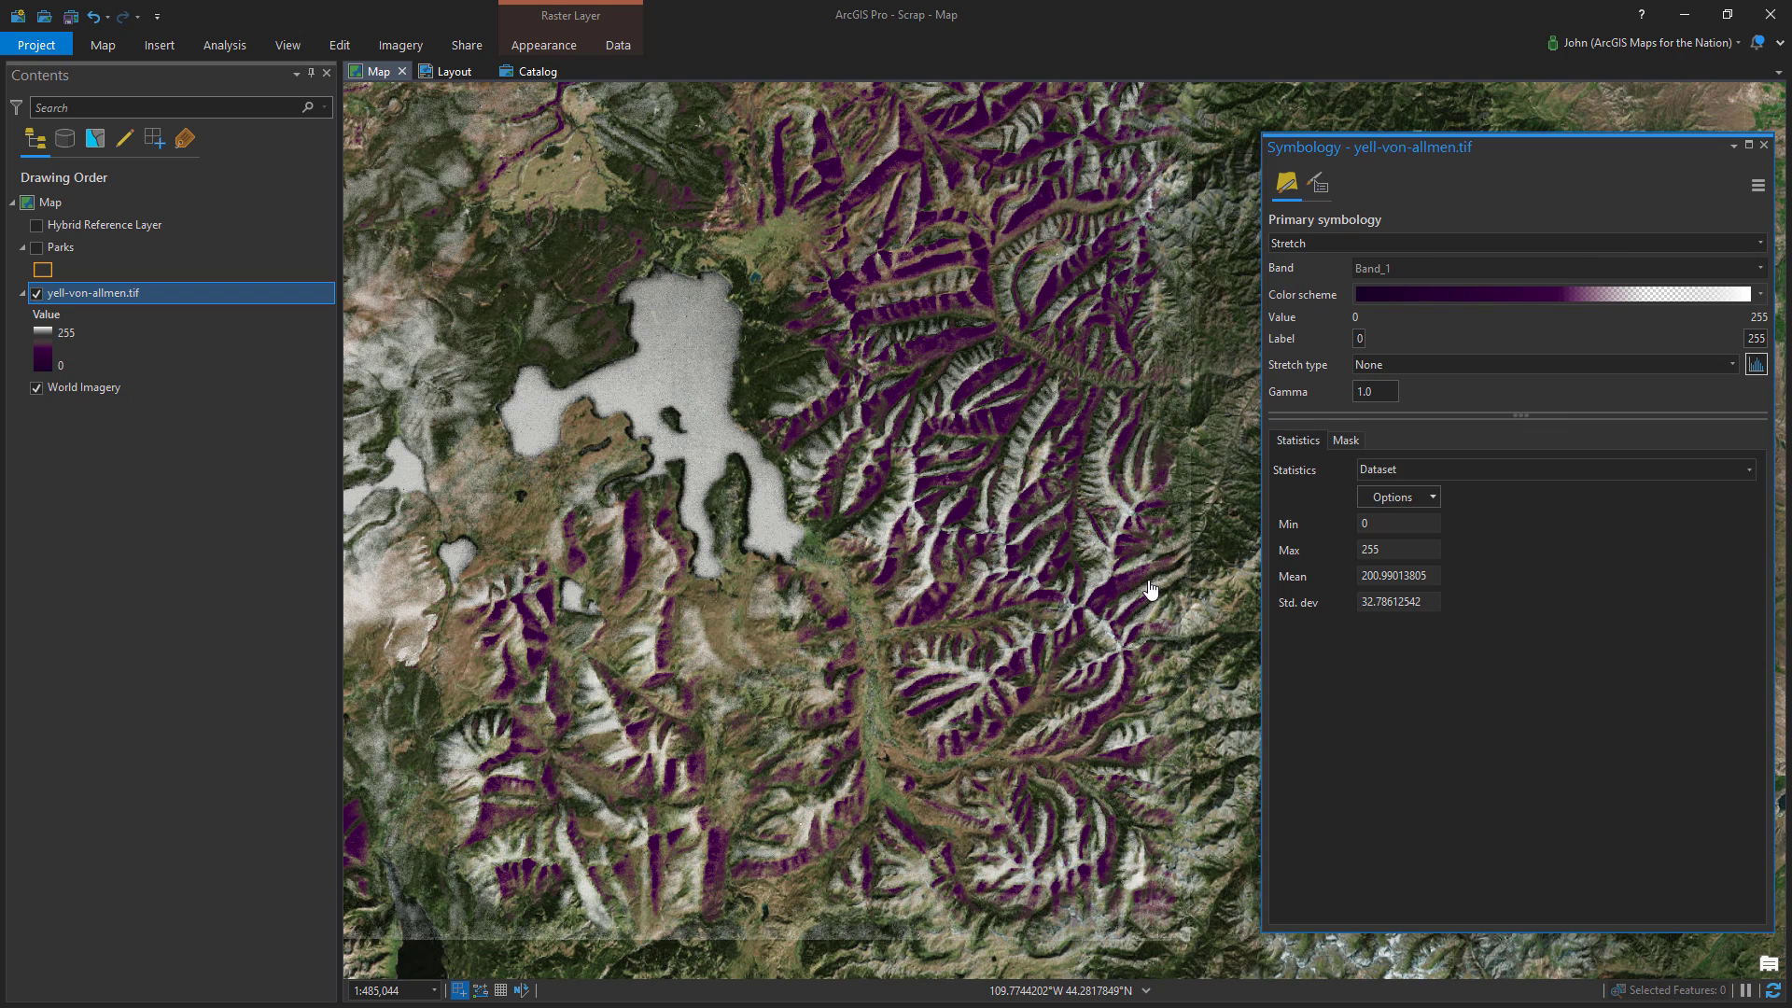
# Turn the ramp's first colour stop back to black and apply the scheme
pyautogui.click(1760, 294)
pyautogui.click(1547, 832)
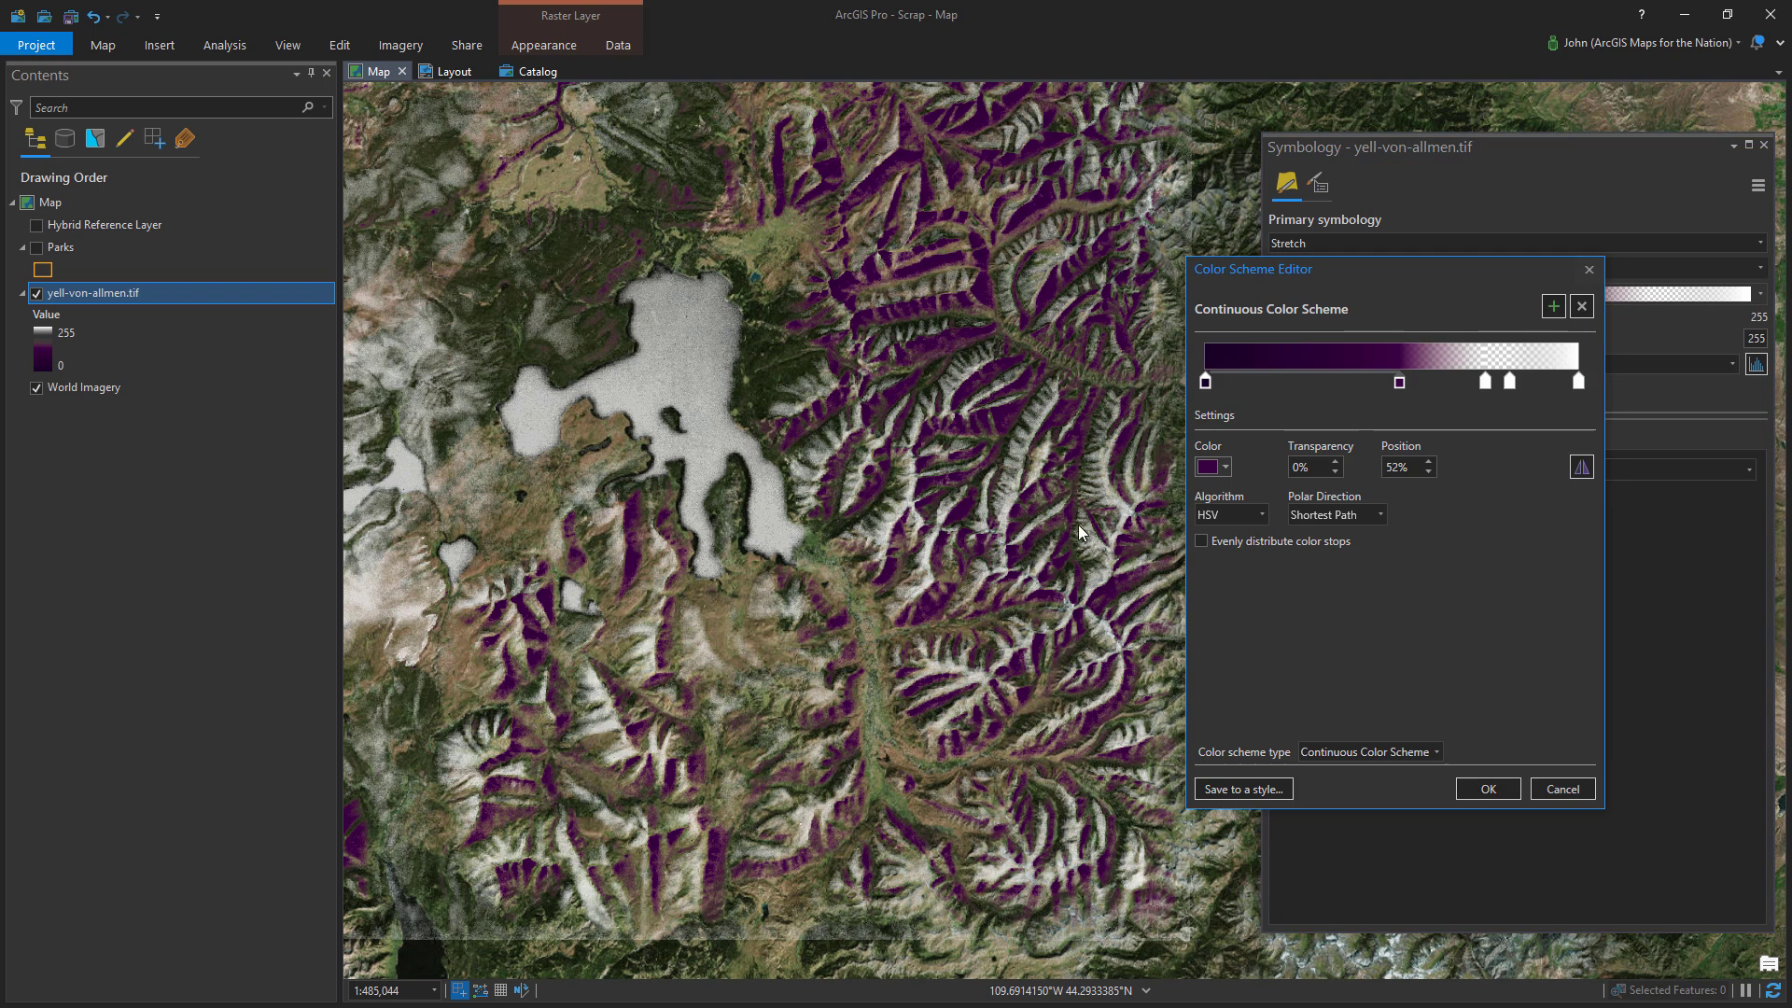
pyautogui.click(1205, 383)
pyautogui.click(1213, 467)
pyautogui.click(1216, 746)
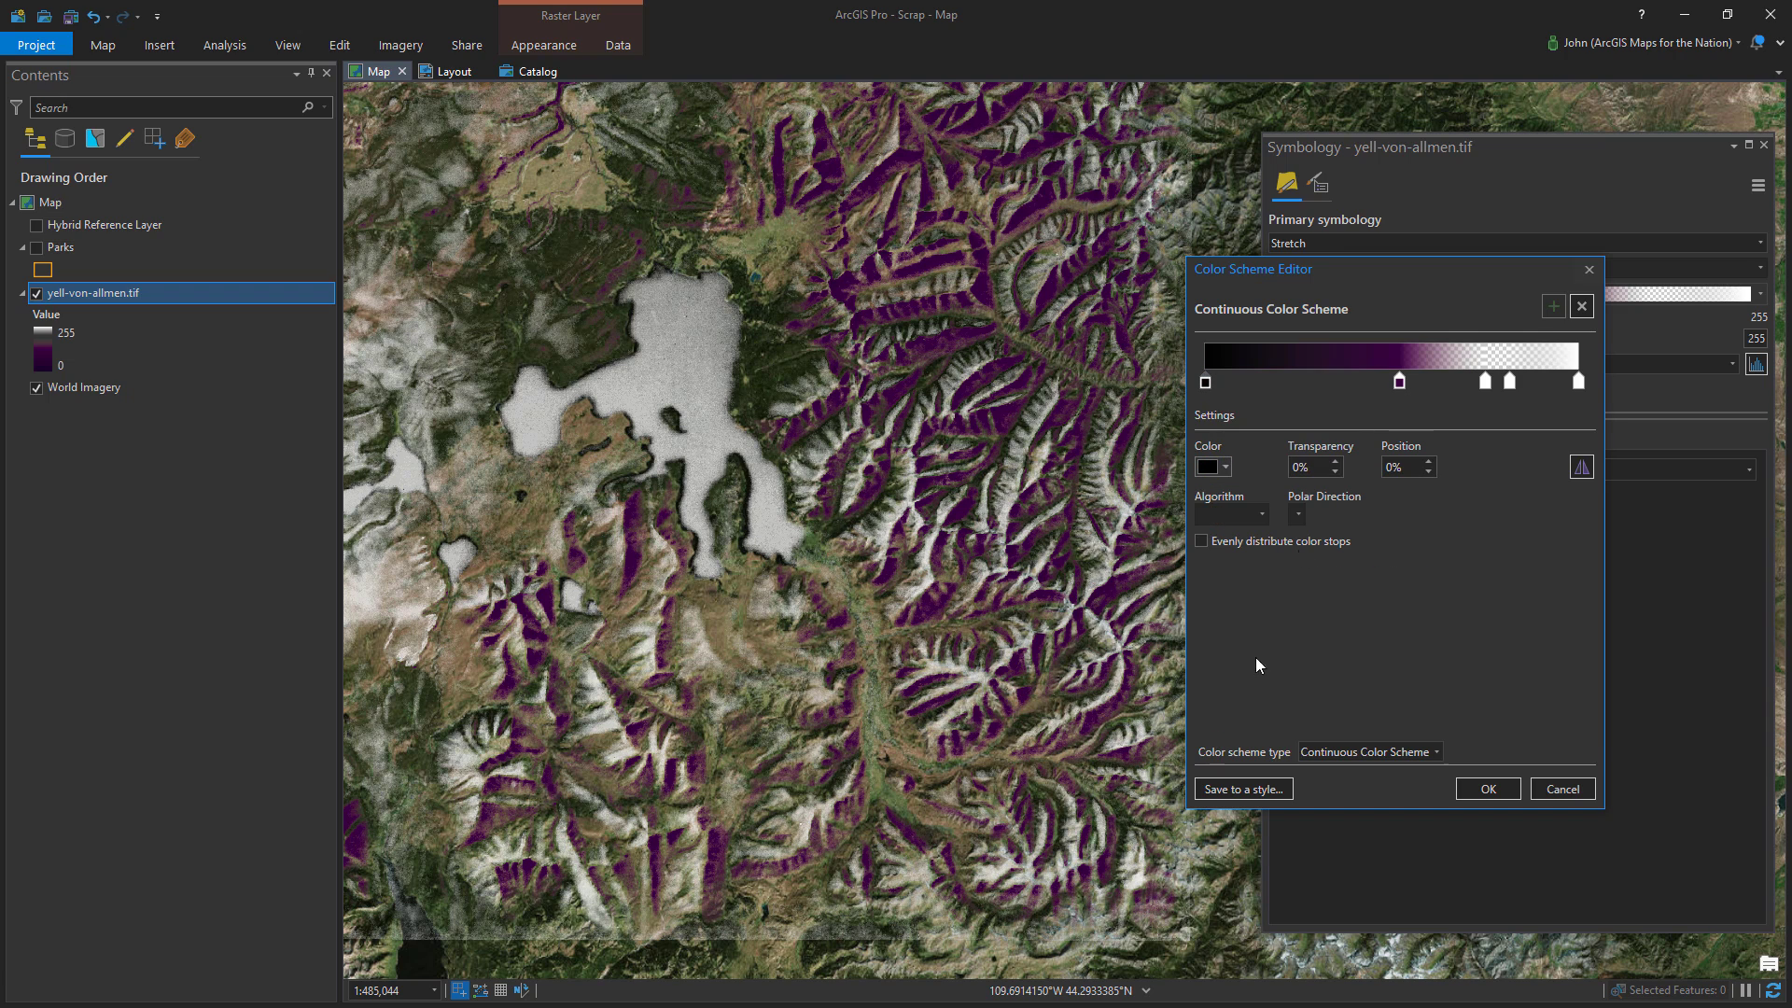
pyautogui.click(1488, 789)
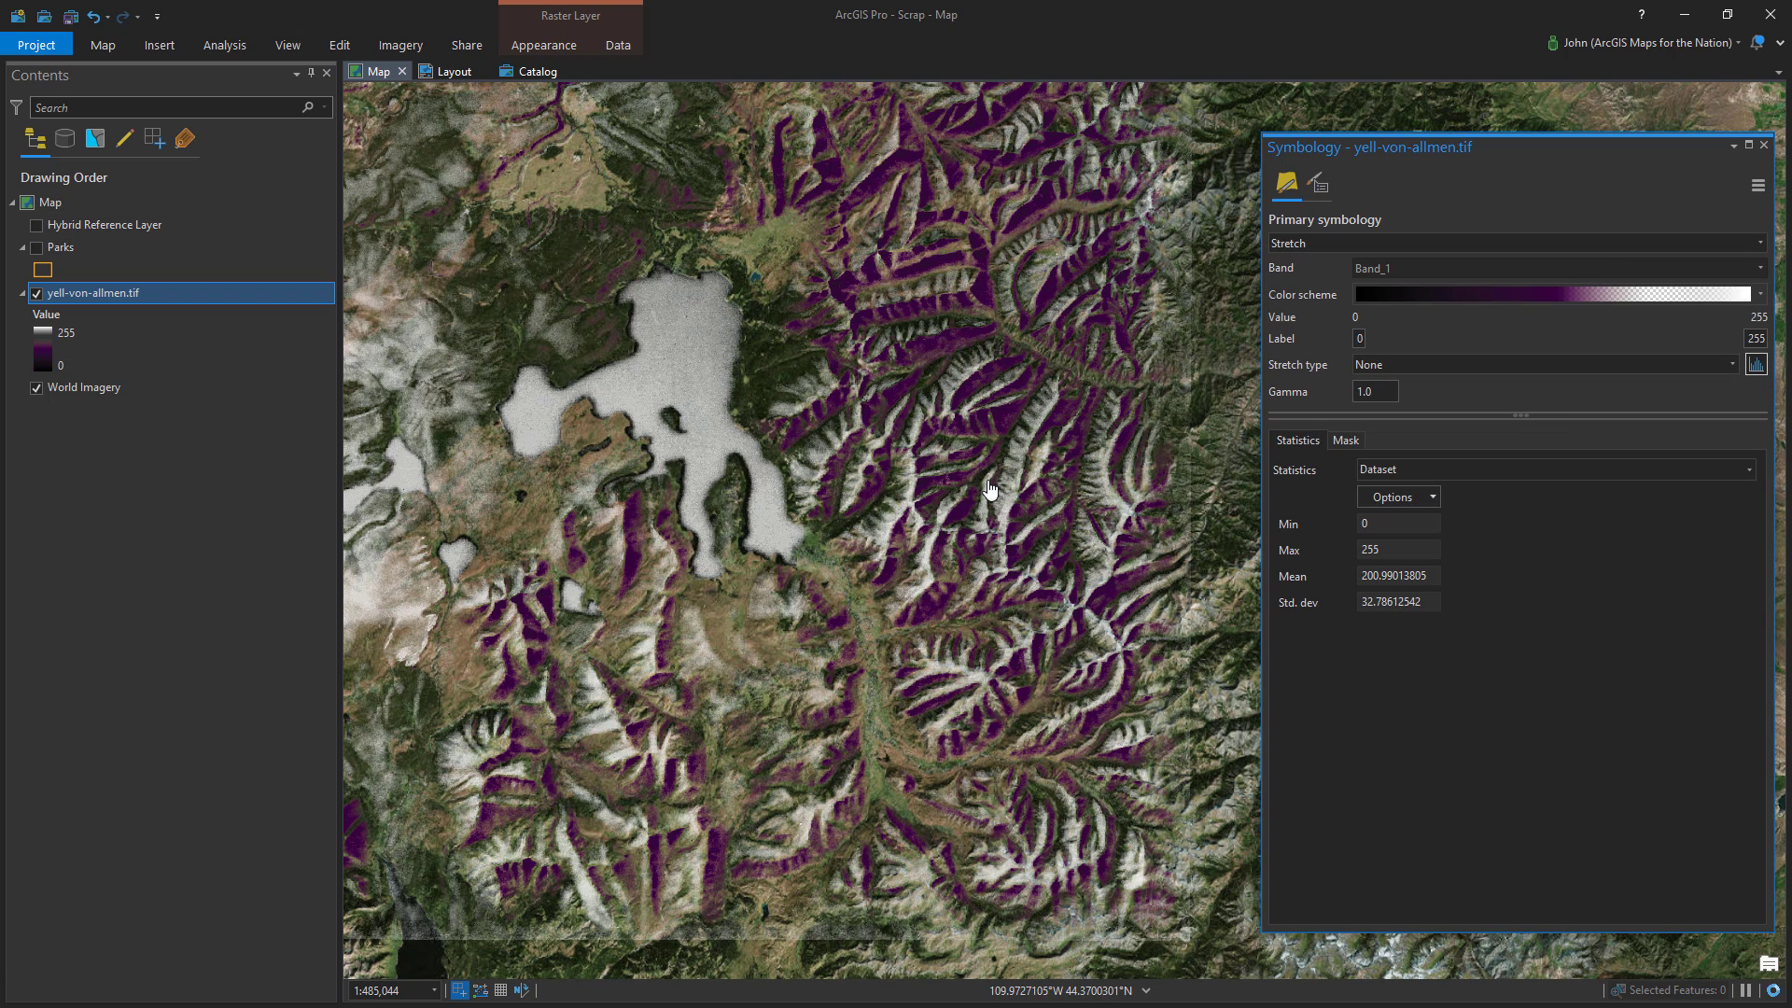
# Move the purple stop to 56%, add a black stop partway along, and give purple 30% transparency
pyautogui.click(1761, 294)
pyautogui.click(1570, 837)
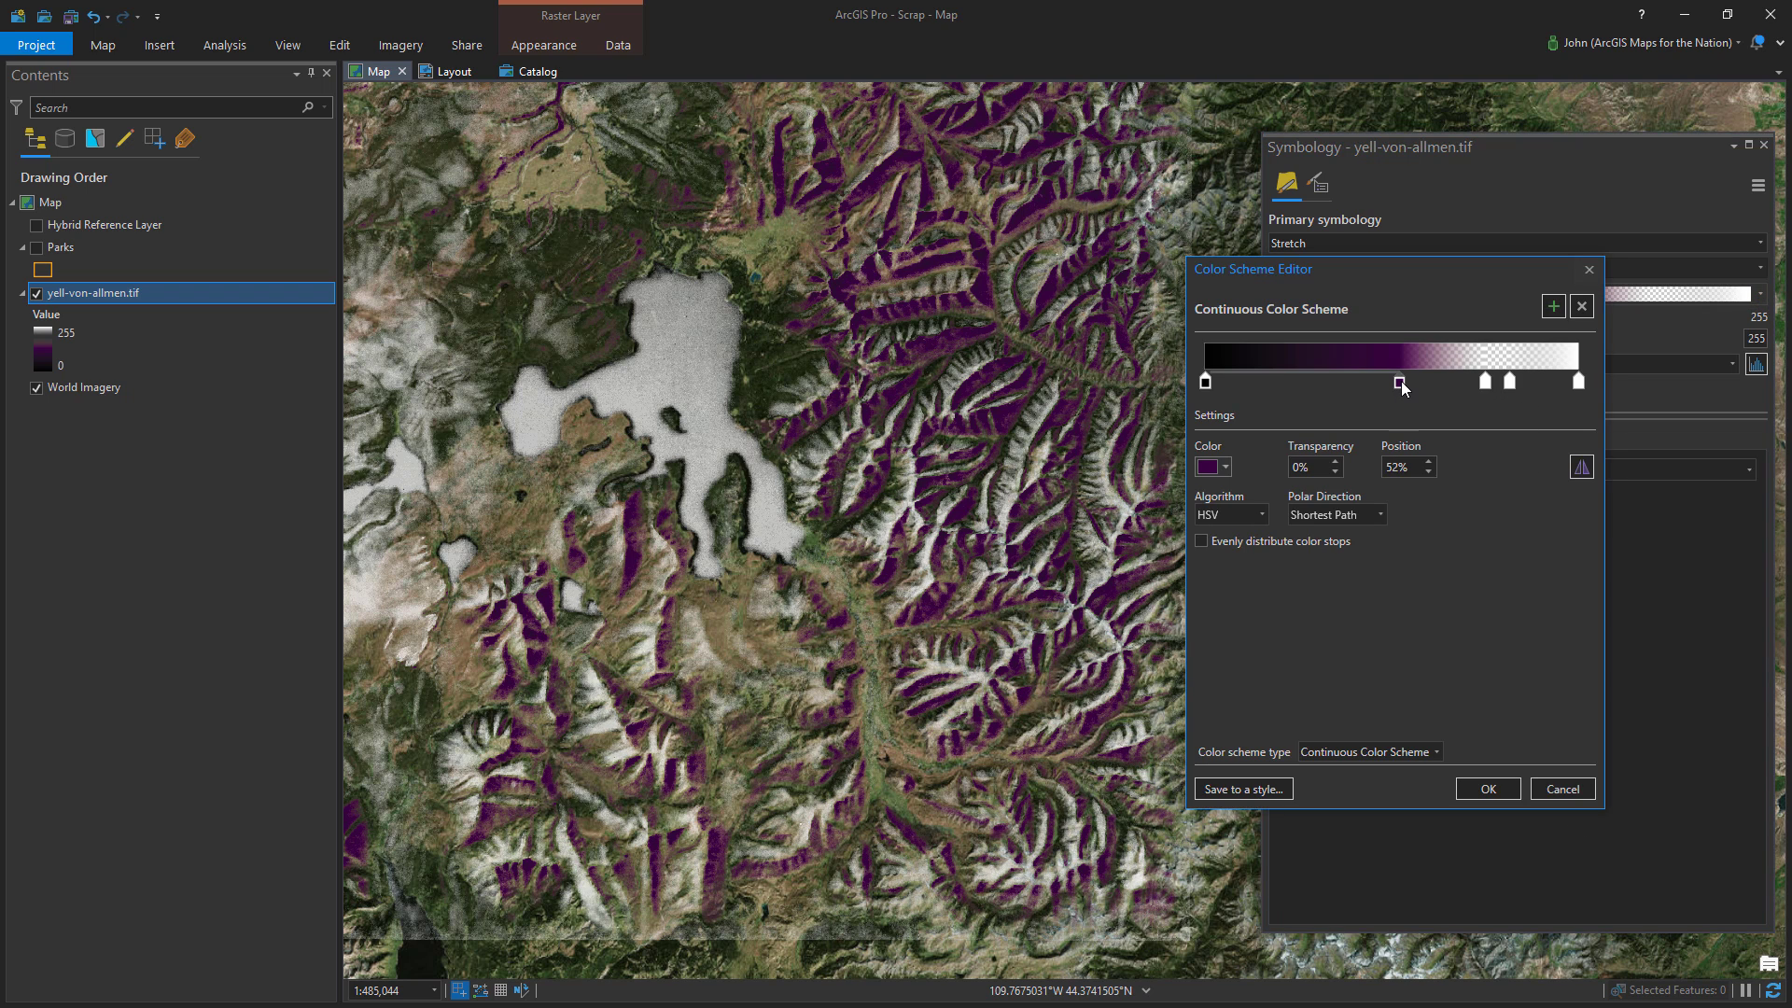
pyautogui.moveTo(1400, 383); pyautogui.dragTo(1415, 385)
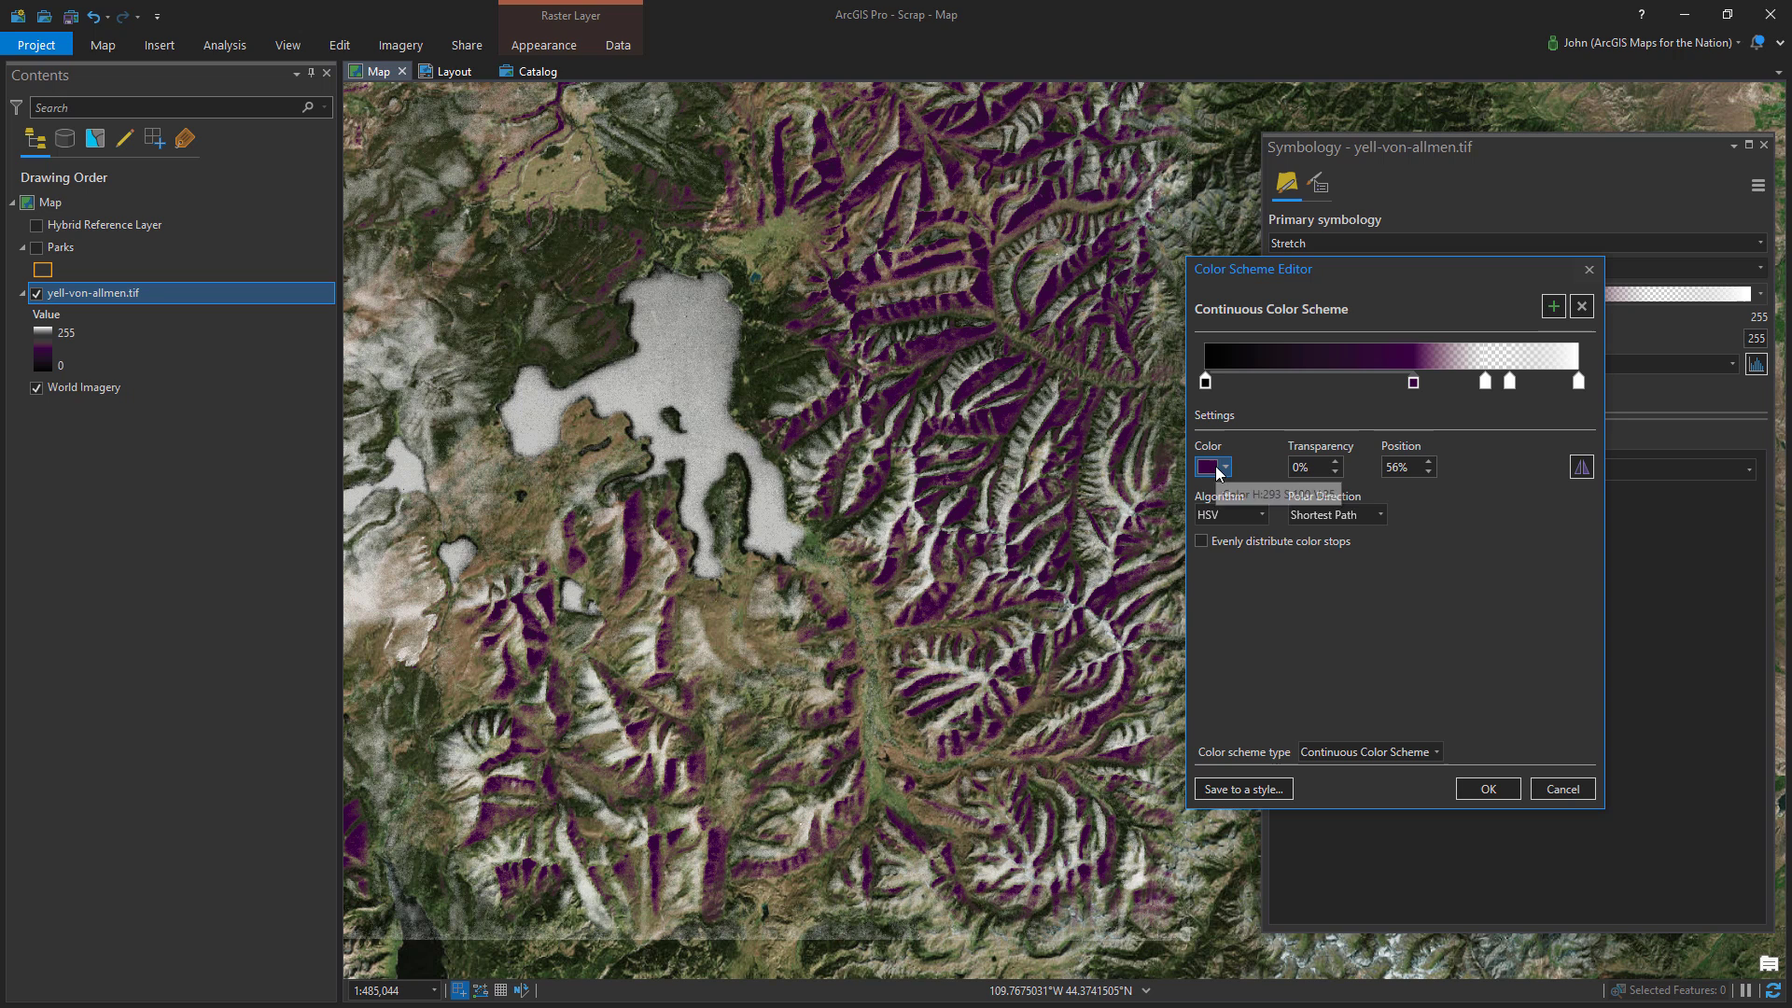
pyautogui.moveTo(1213, 382); pyautogui.dragTo(1319, 383)
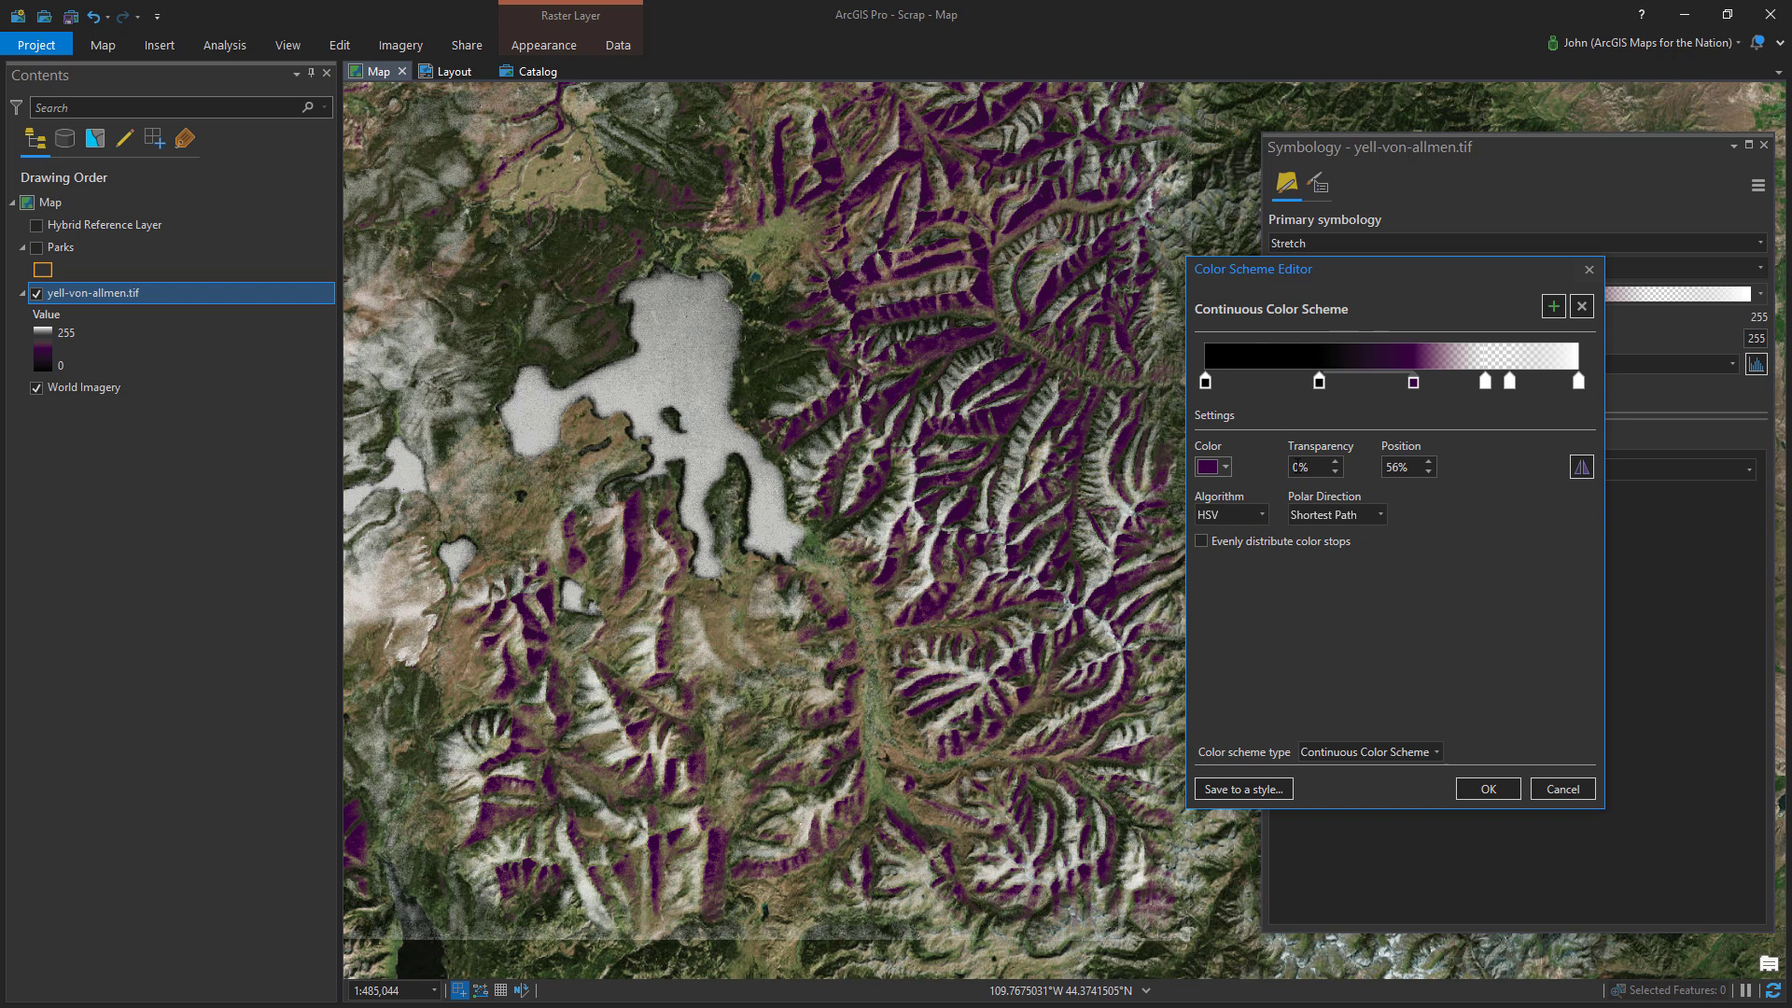
pyautogui.click(1293, 466)
pyautogui.write('3')
pyautogui.press('Tab')
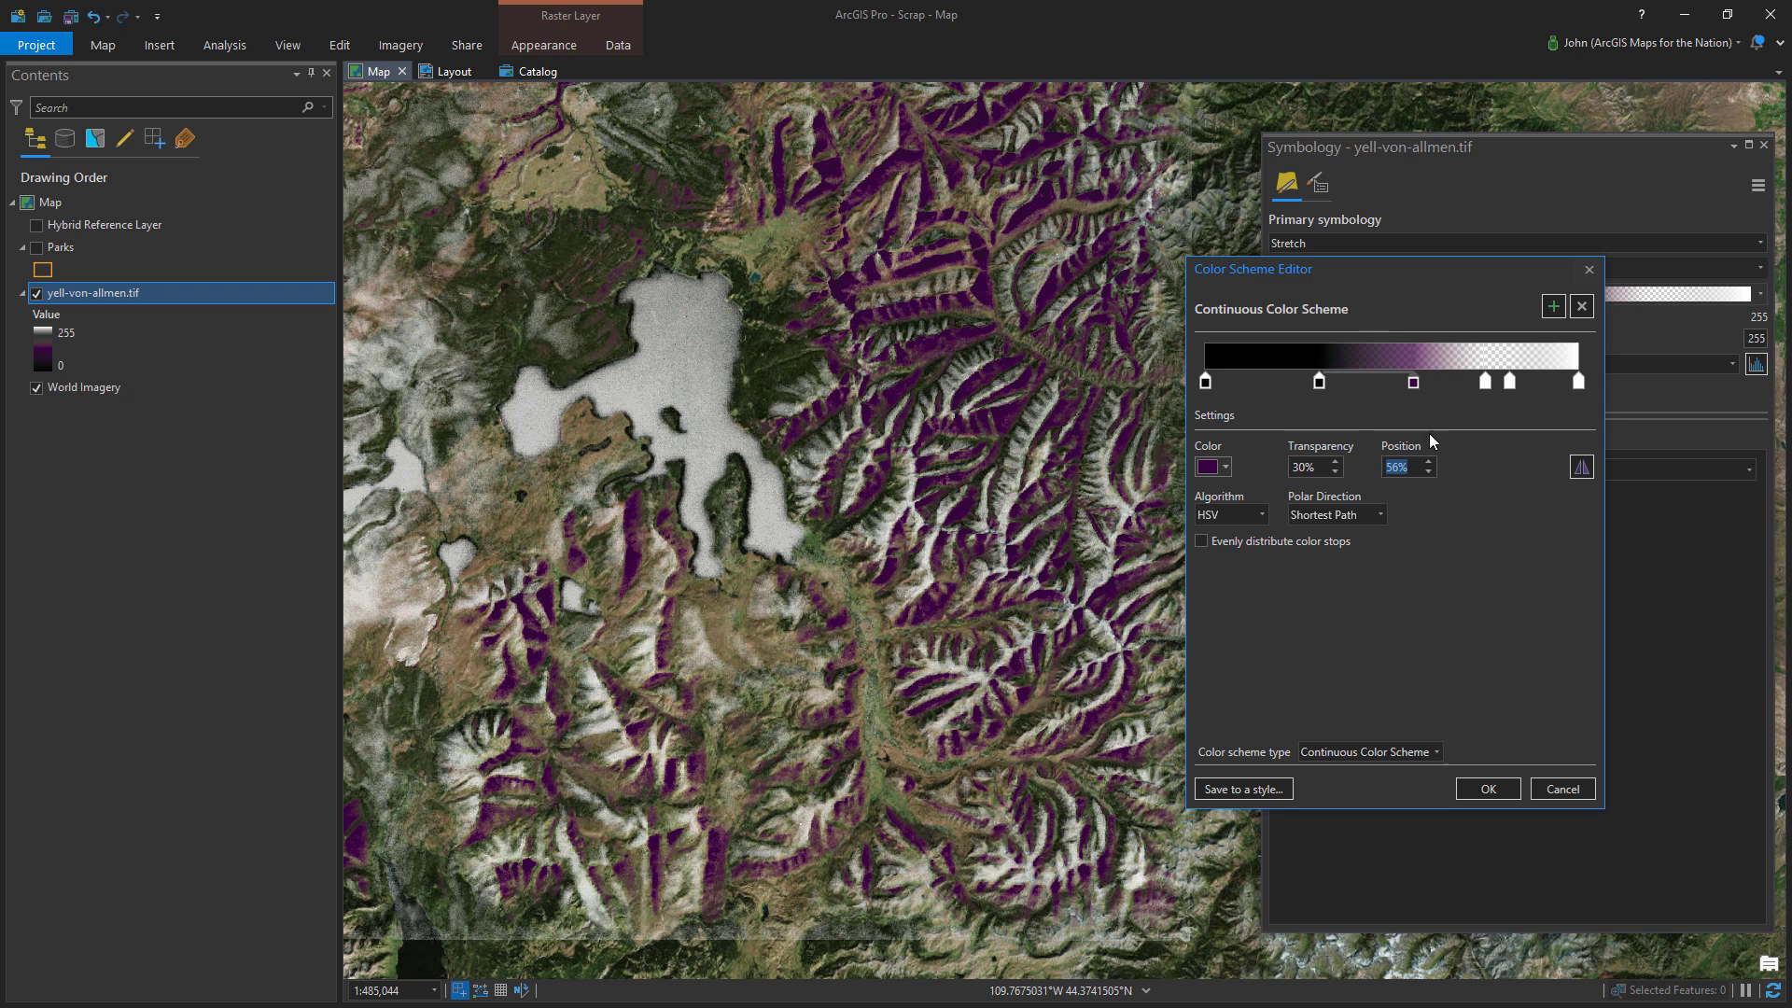
# Make the 75% stop a fully transparent blue and apply the scheme
pyautogui.click(1486, 384)
pyautogui.click(1214, 468)
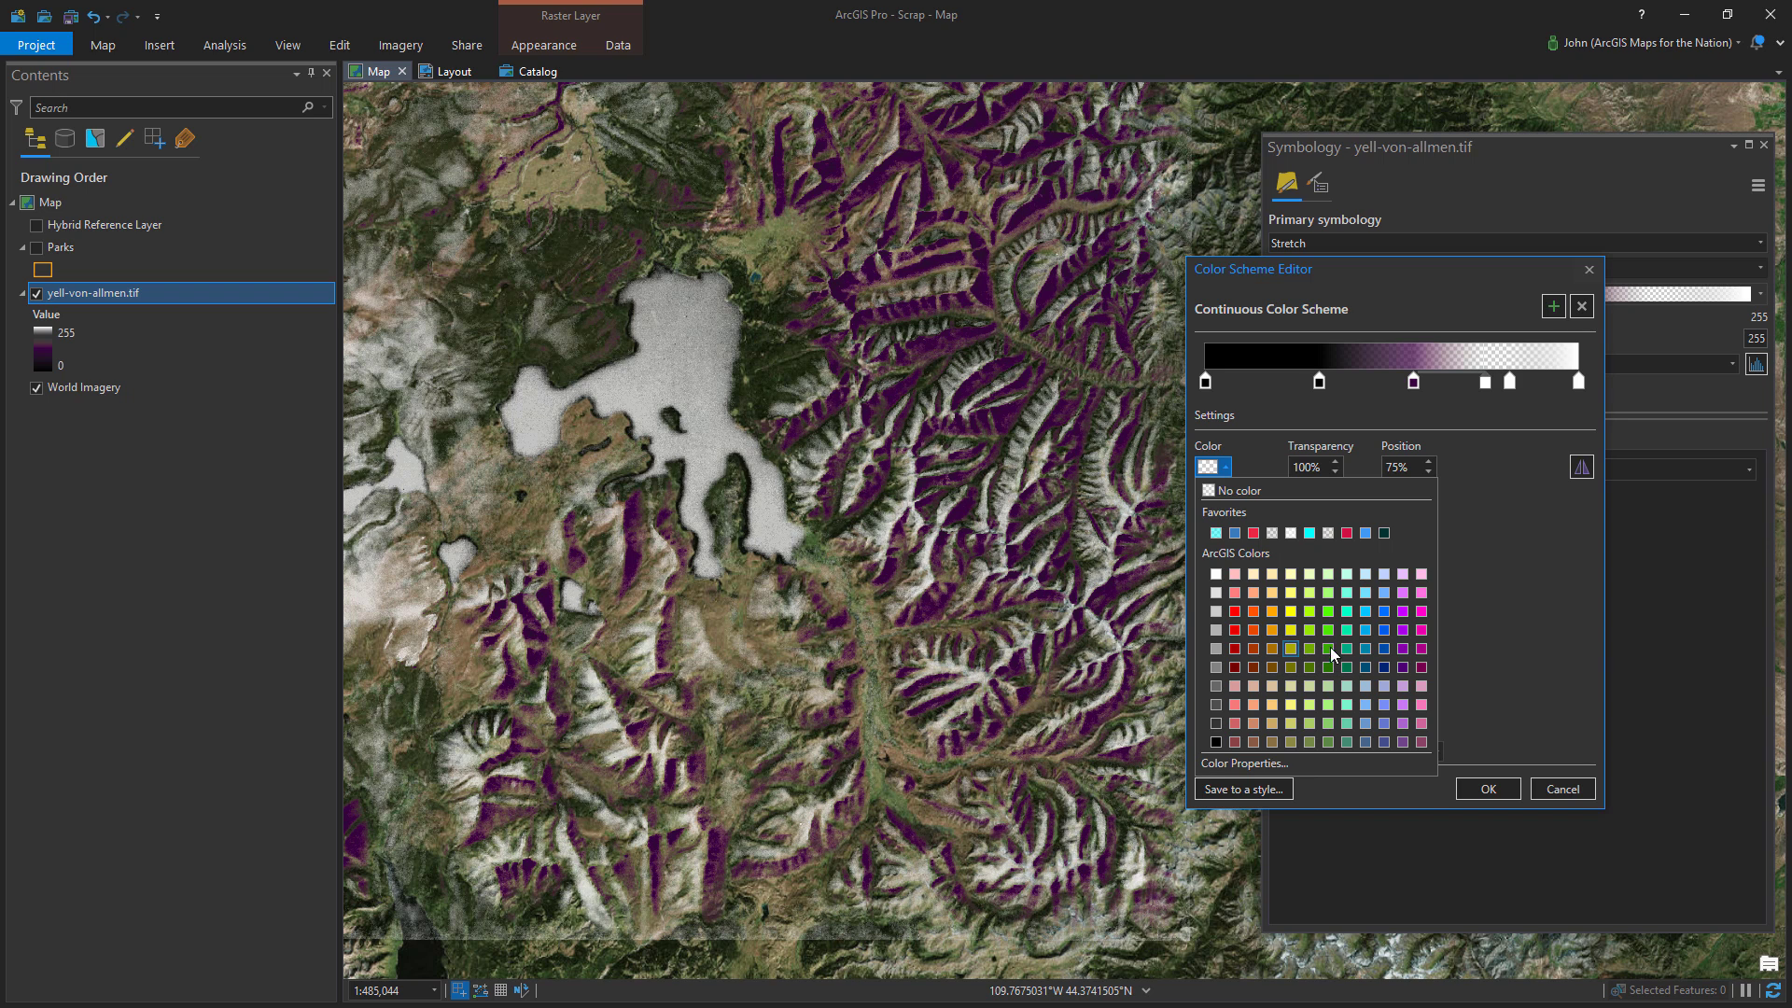
pyautogui.click(1381, 630)
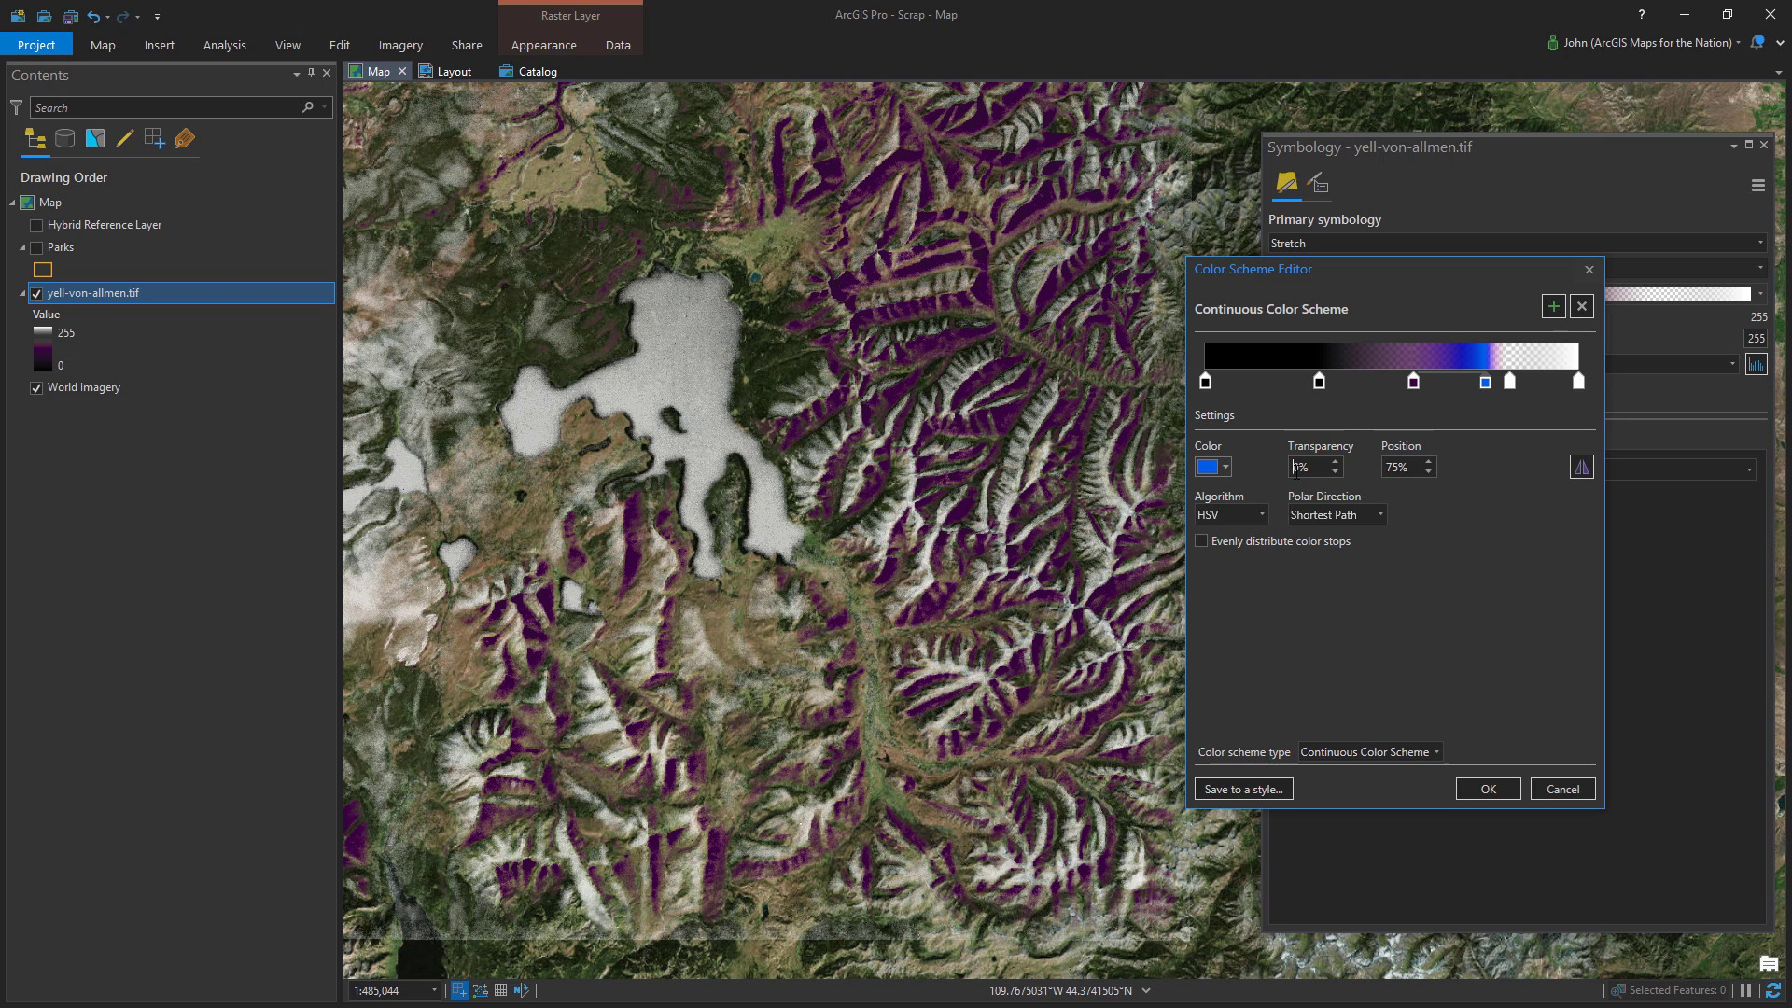
pyautogui.press('Tab')
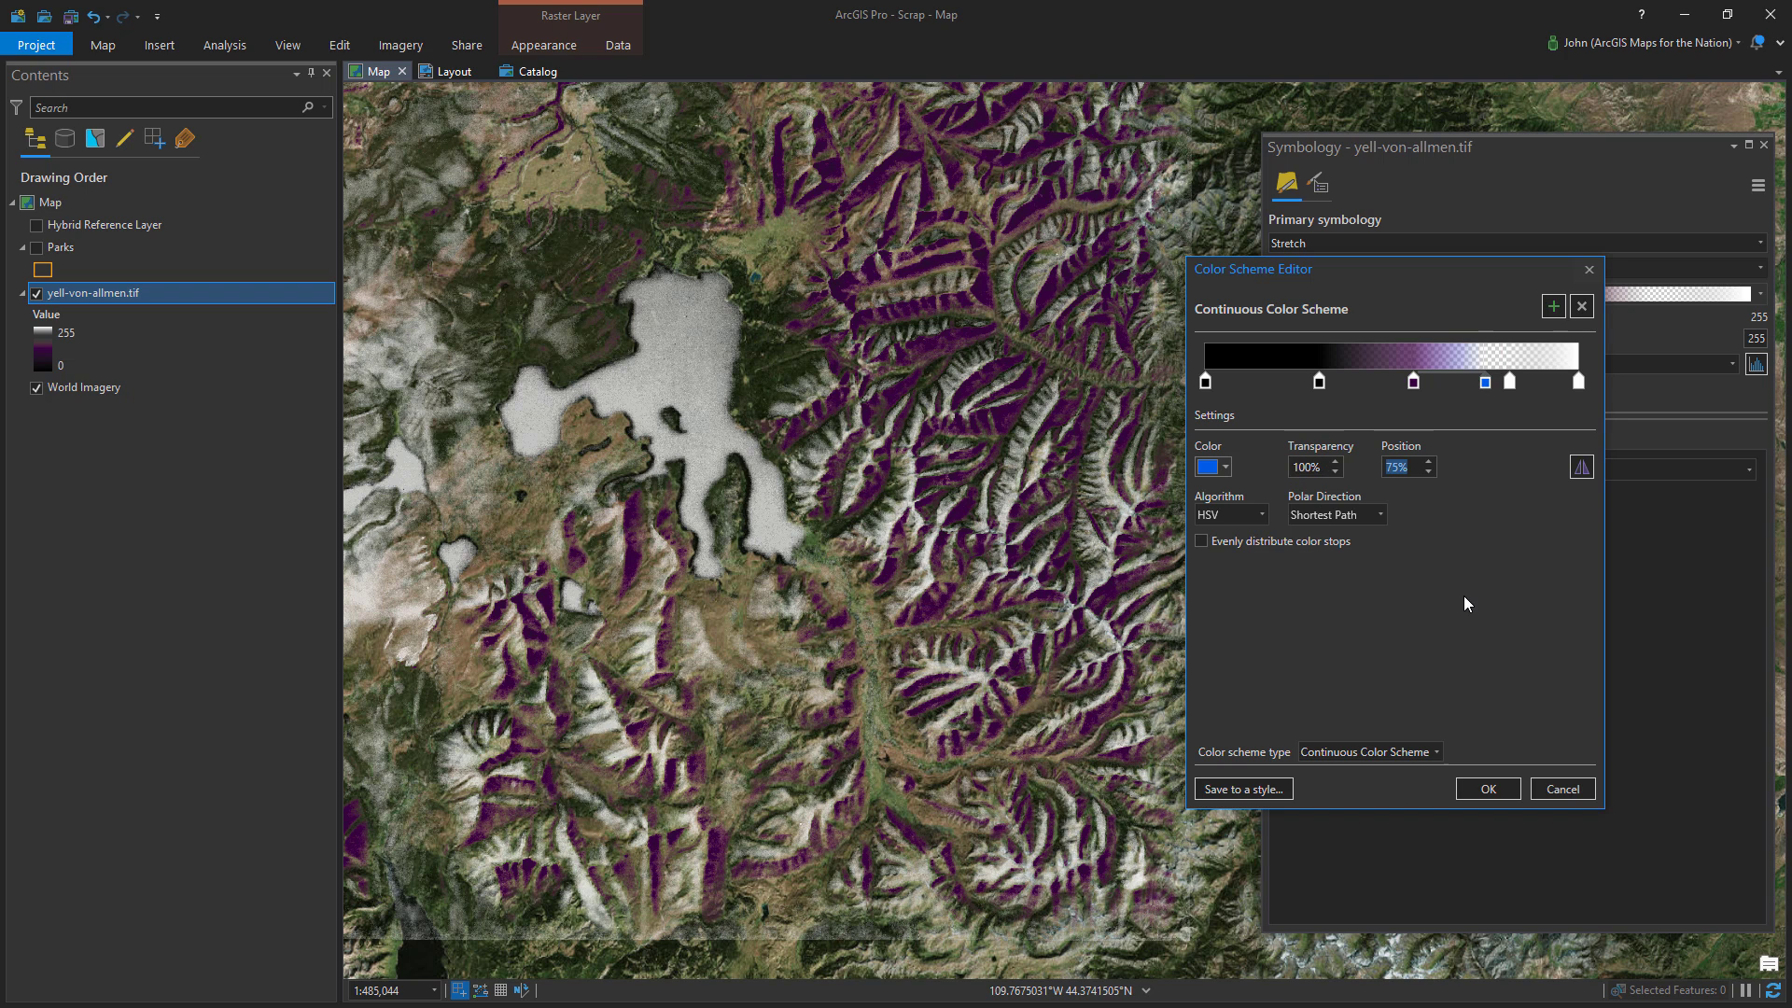
pyautogui.click(1484, 788)
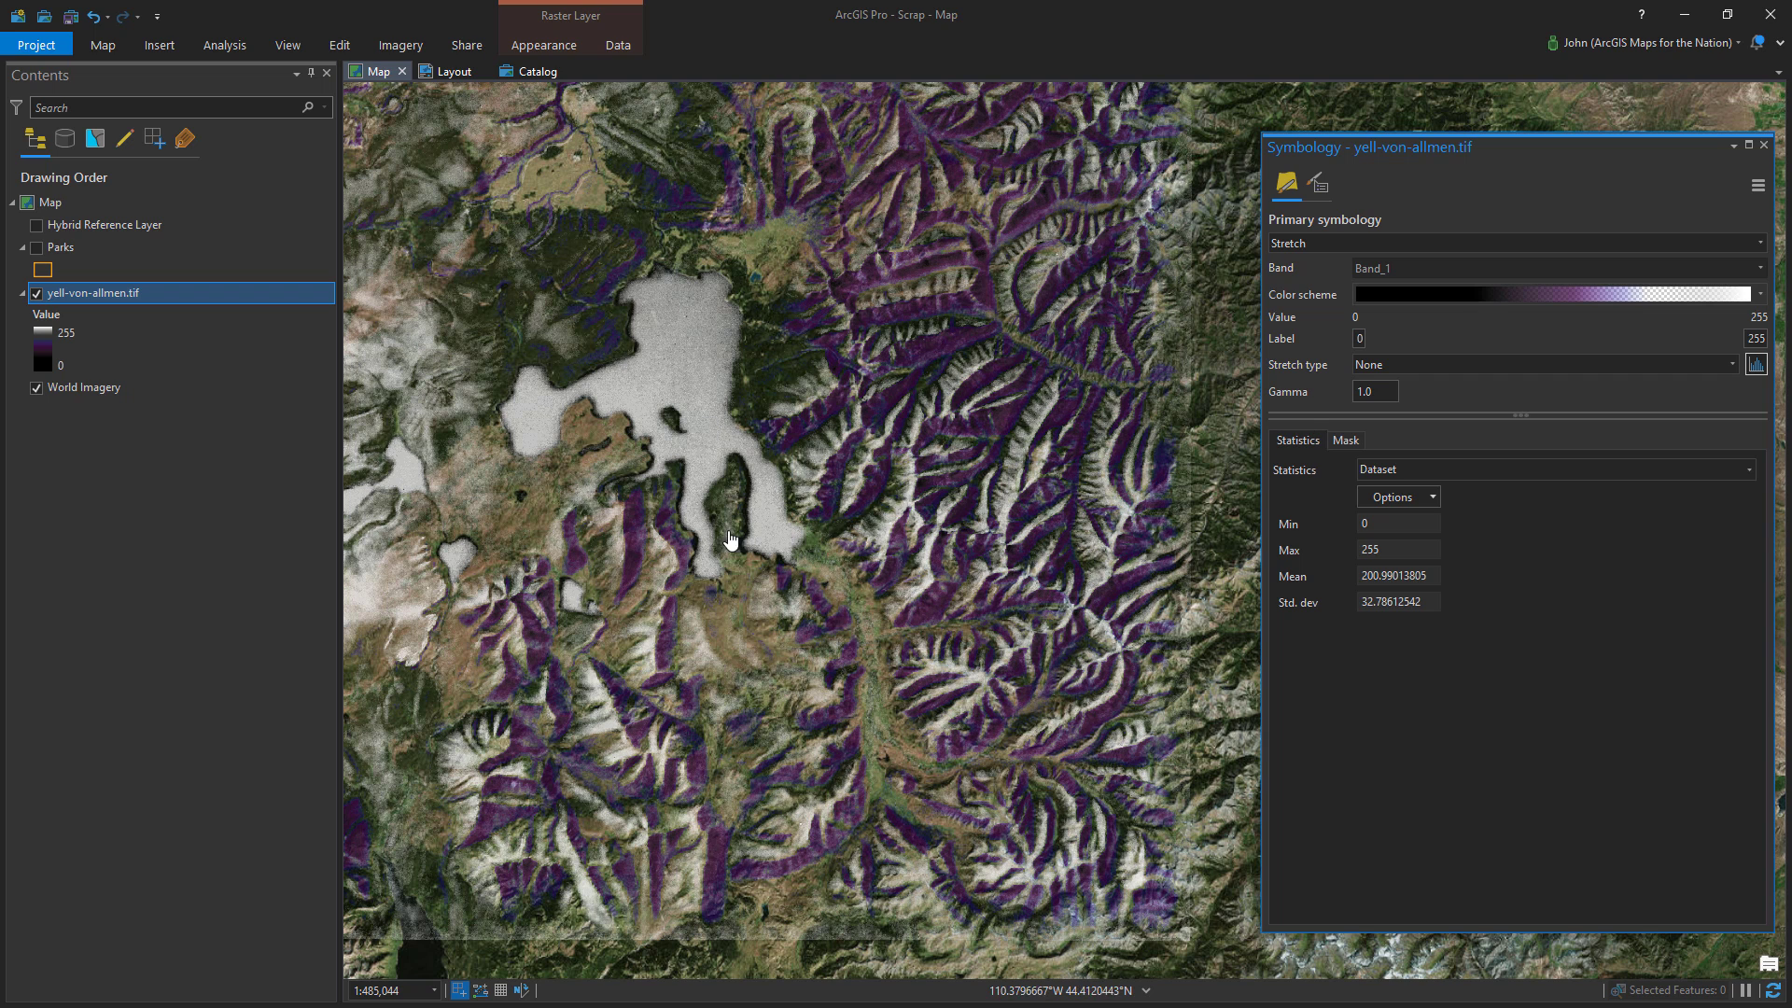
# Darken the 75% blue stop to about 73% HSV value
pyautogui.click(1760, 294)
pyautogui.press('Escape')
pyautogui.click(1485, 381)
pyautogui.click(1223, 467)
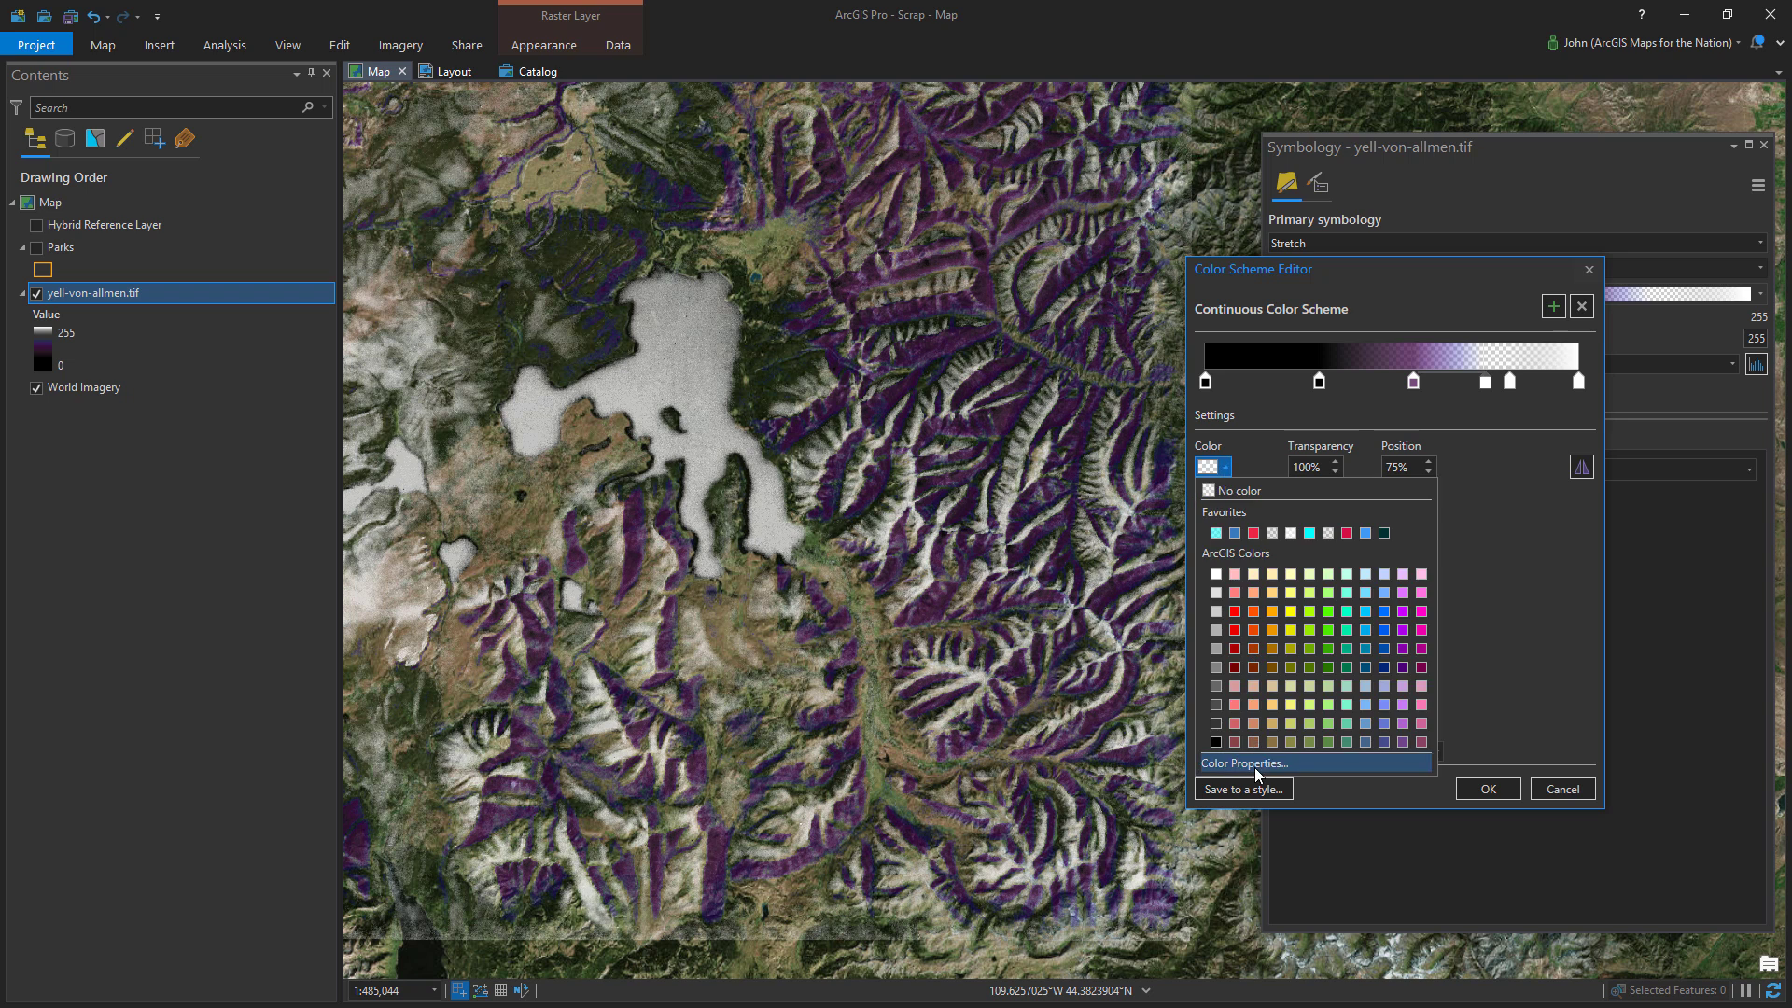
pyautogui.click(1257, 764)
pyautogui.click(1267, 425)
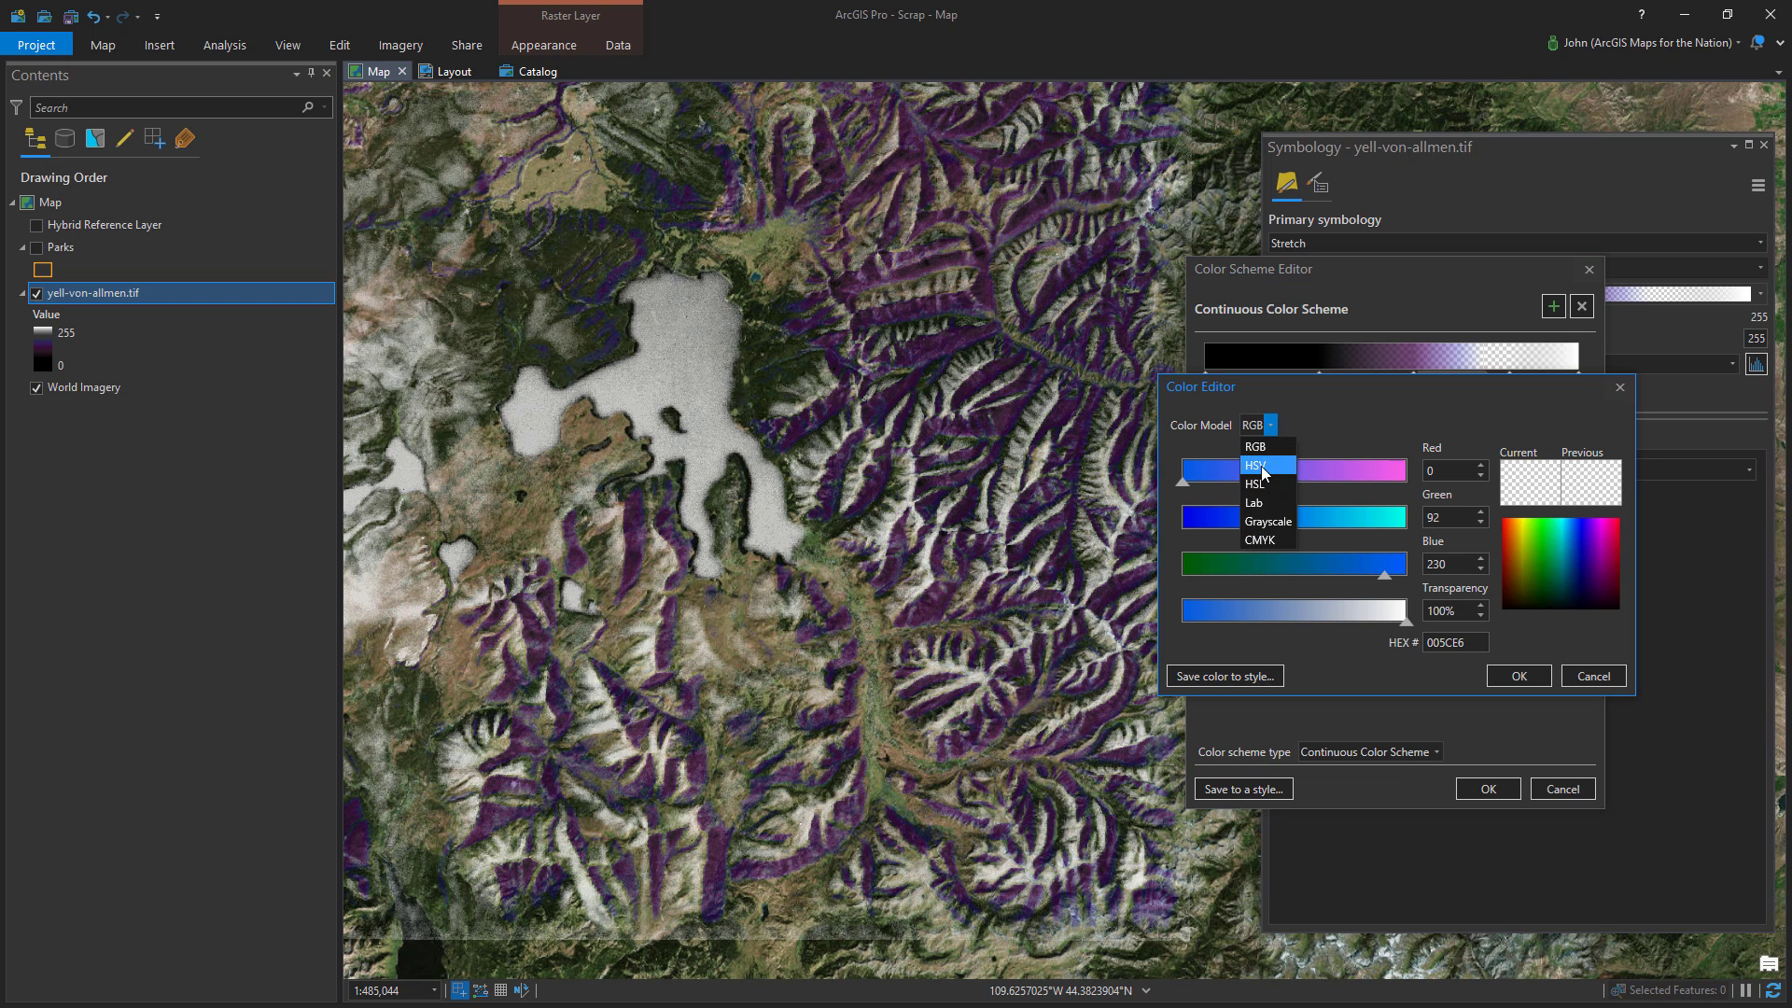
pyautogui.click(1263, 467)
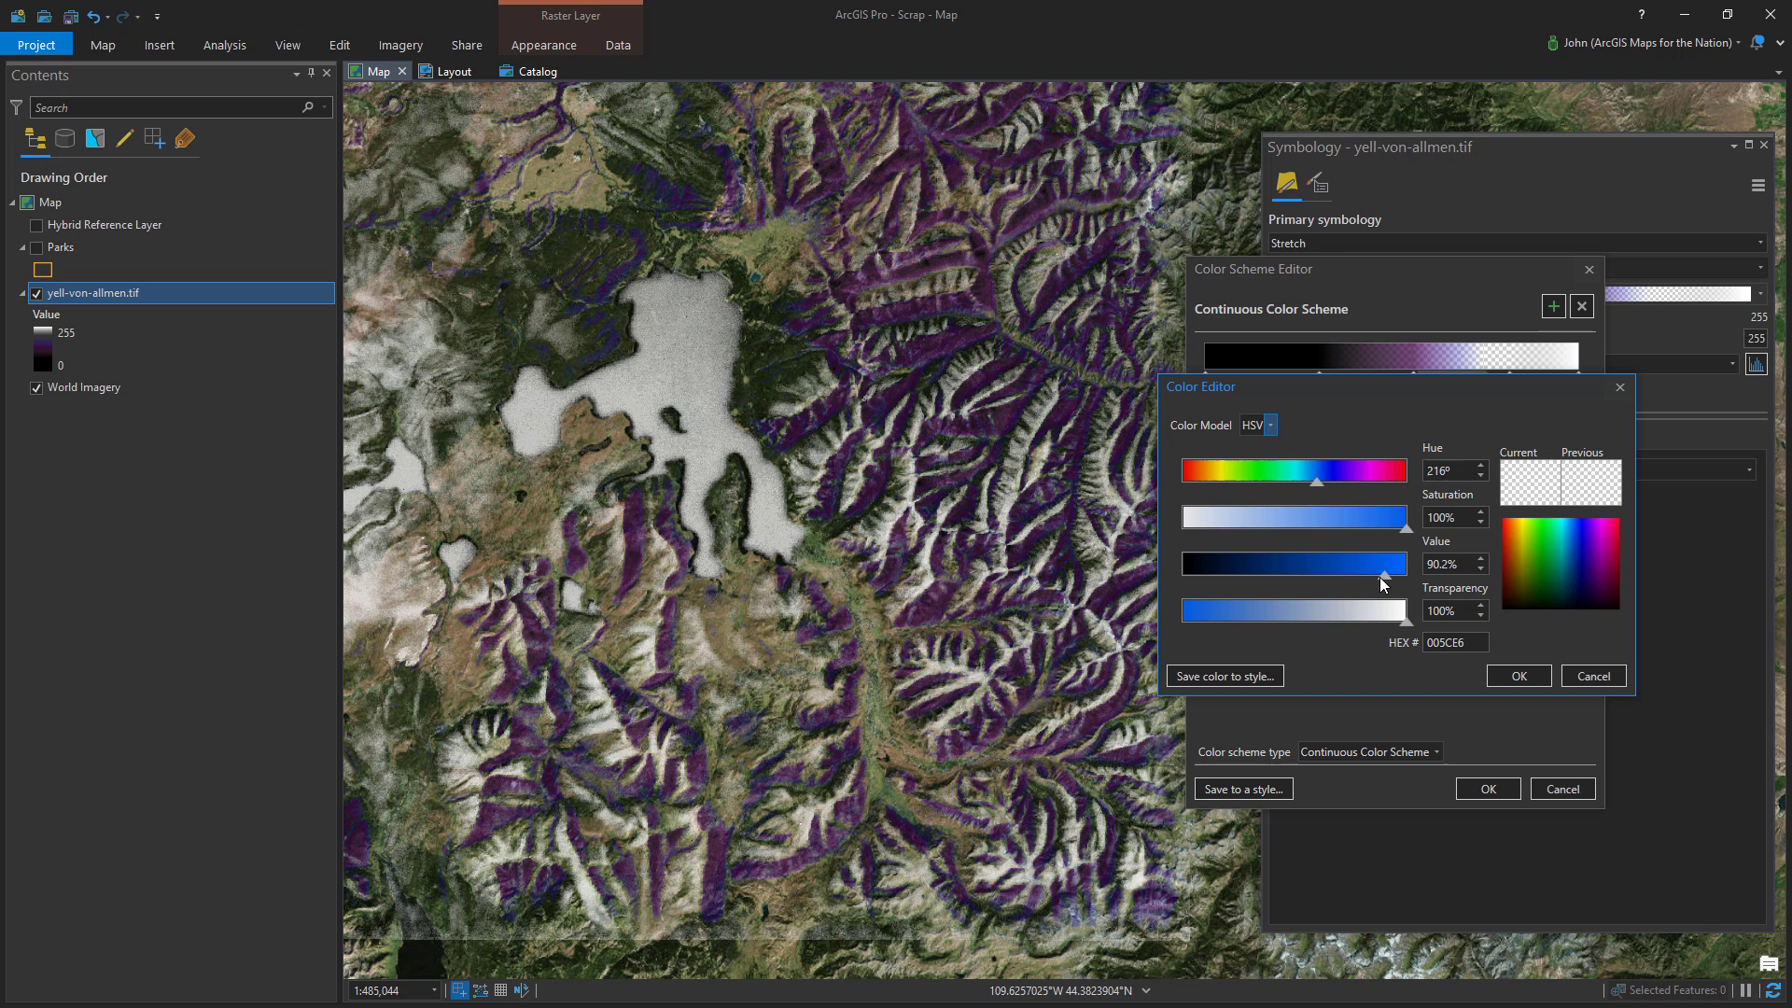
pyautogui.moveTo(1383, 575); pyautogui.dragTo(1324, 569)
pyautogui.click(1519, 674)
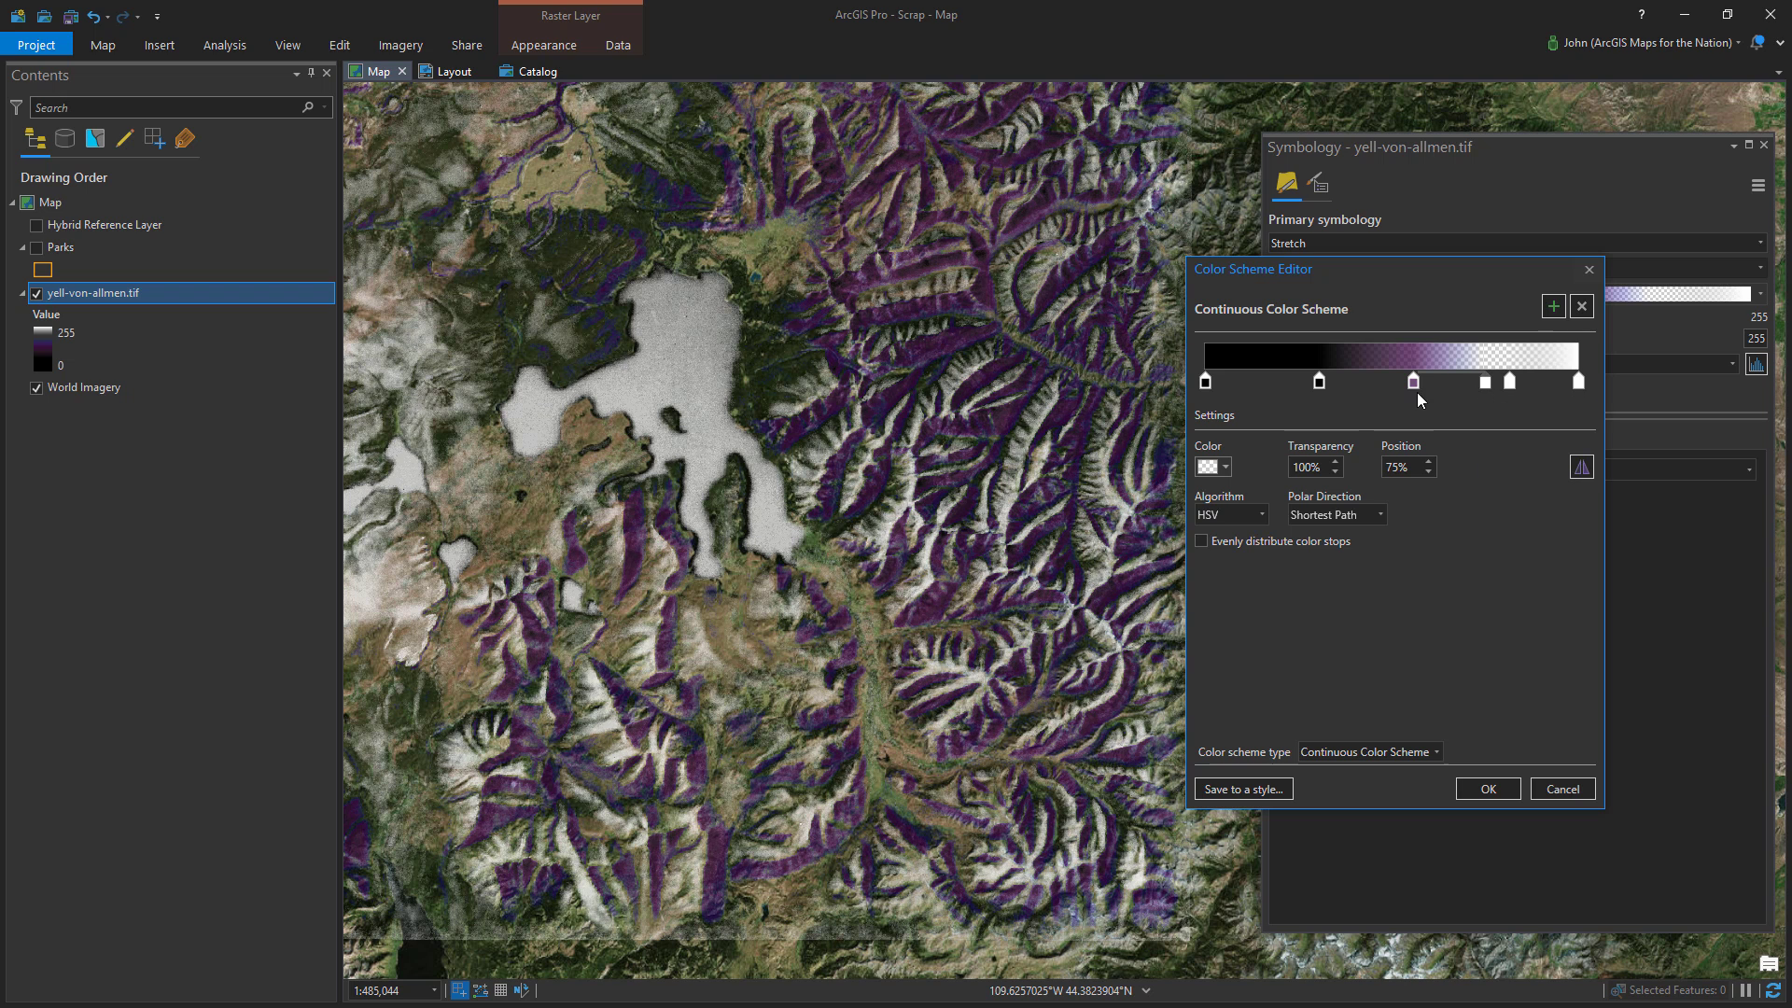
# Move the purple stop to 59% with 50% transparency and apply the ramp
pyautogui.moveTo(1415, 385); pyautogui.dragTo(1364, 387)
pyautogui.write('5')
pyautogui.press('Tab')
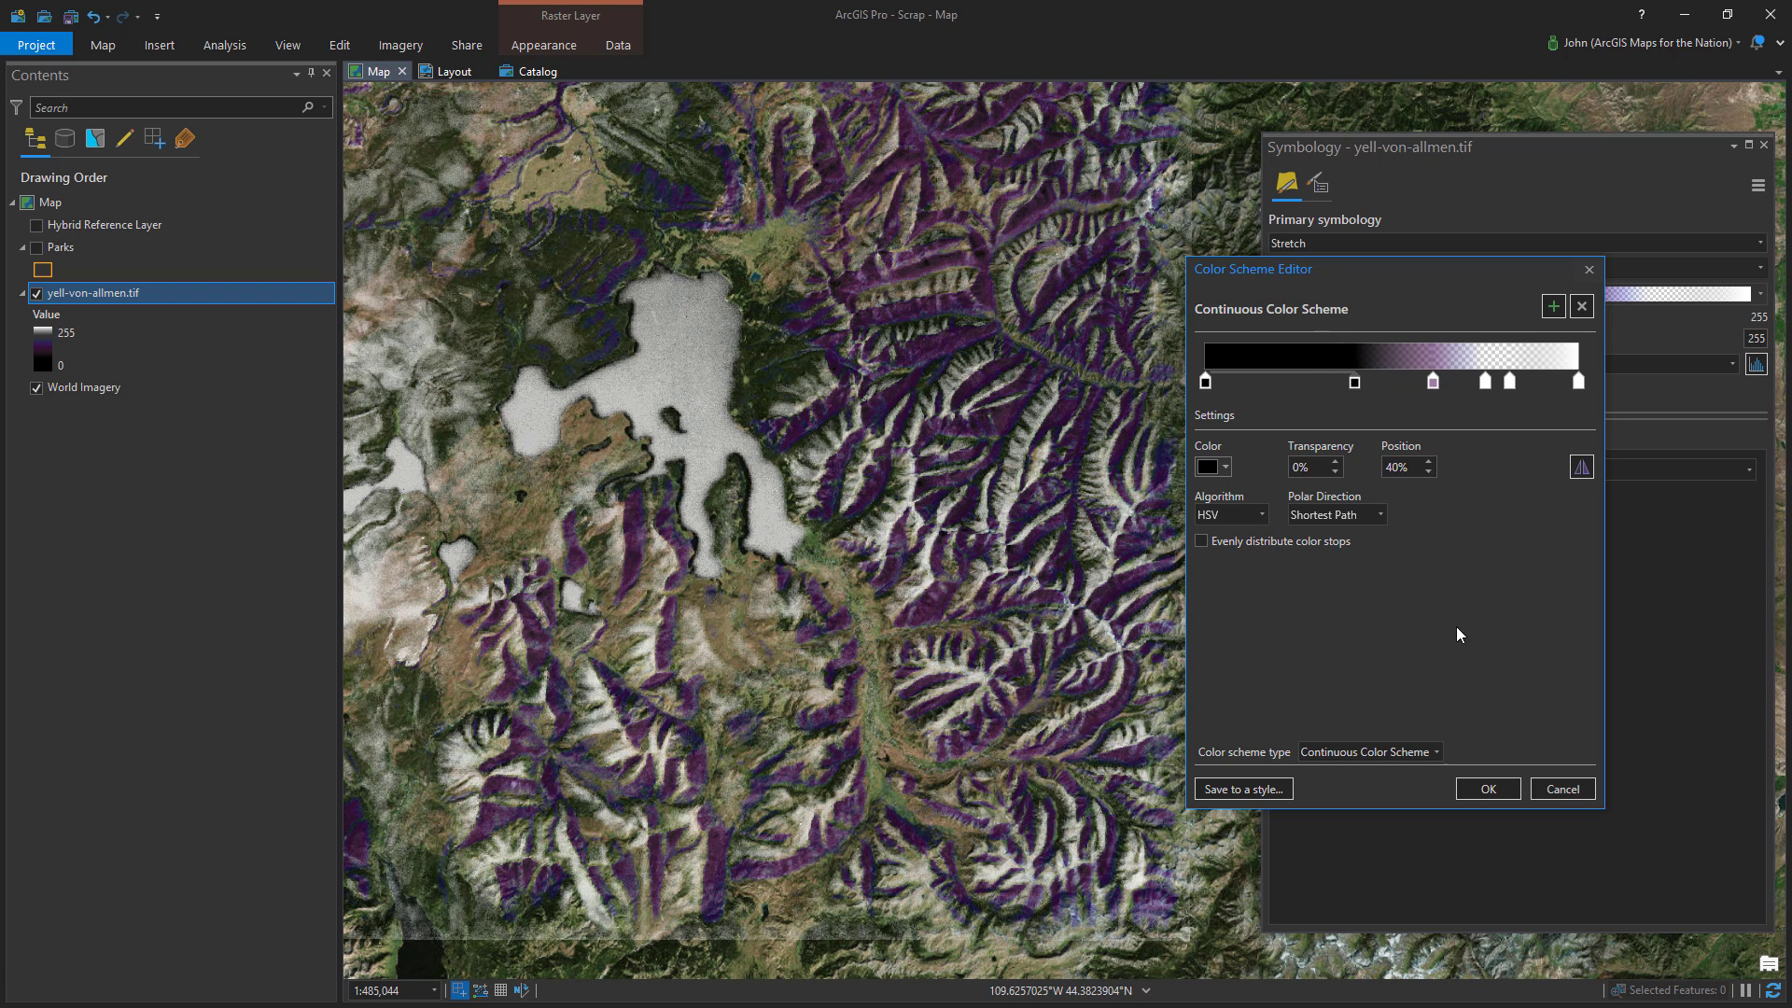
pyautogui.click(1488, 789)
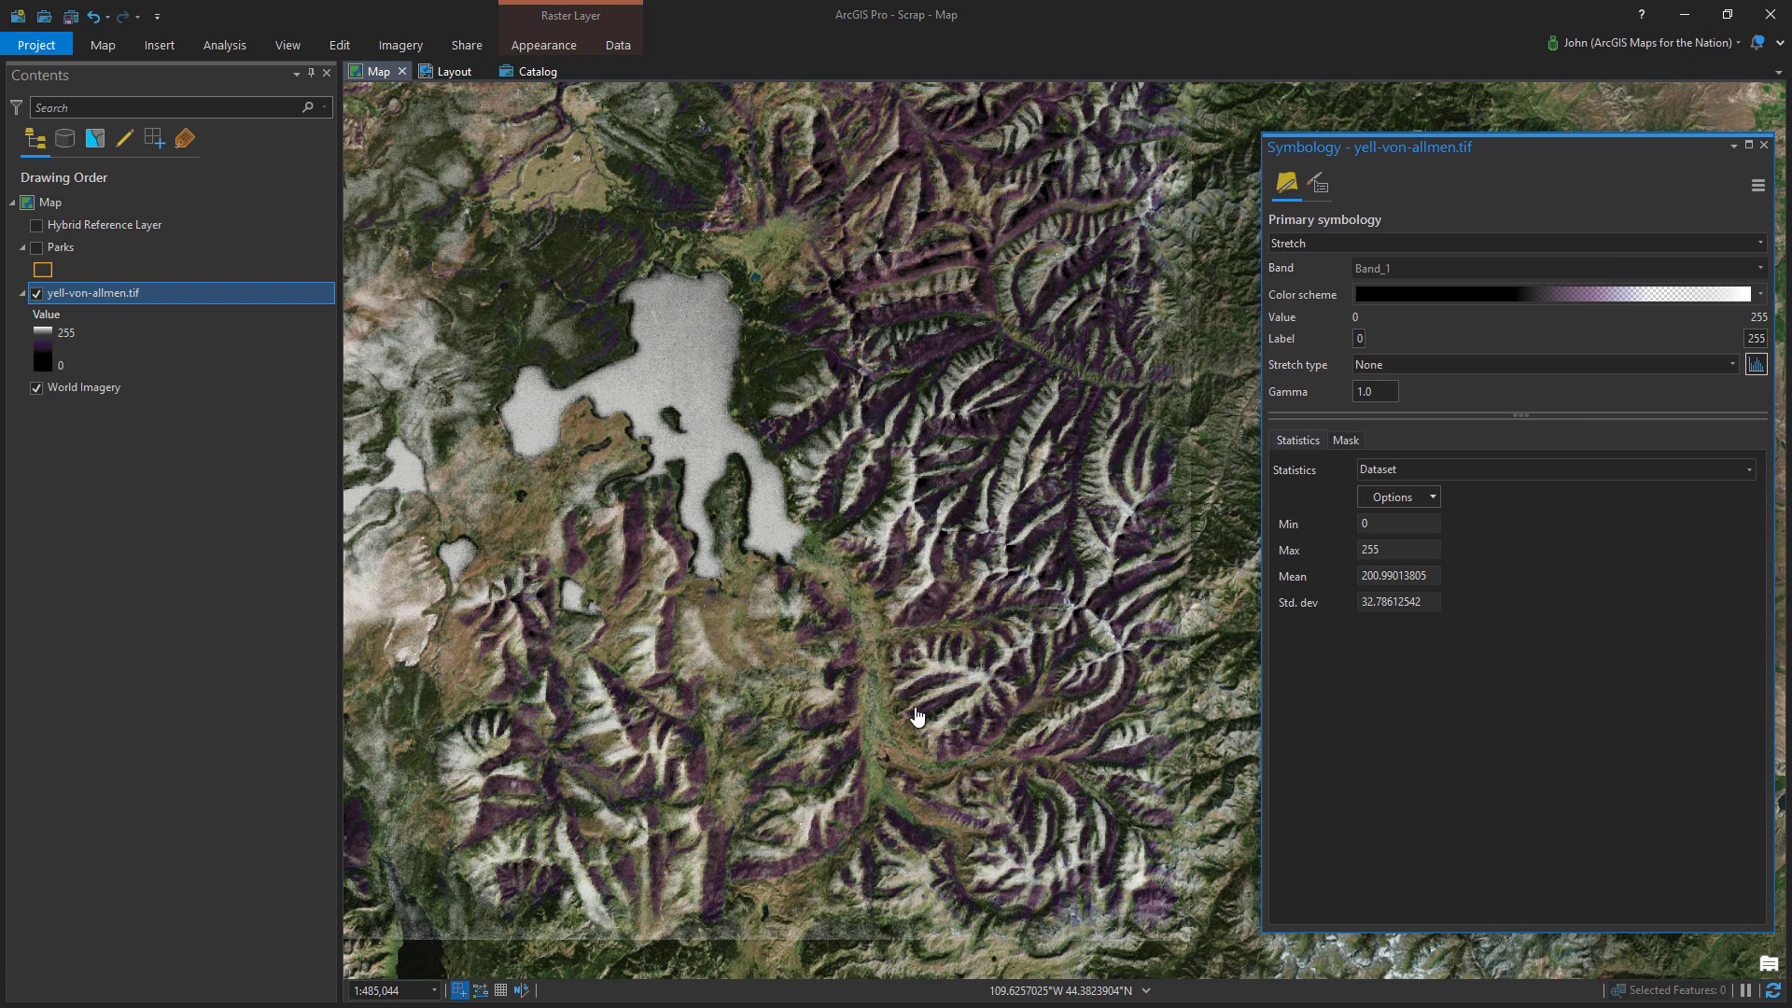
# Change the ramp's end stop to a light peach swatch and apply it
pyautogui.click(1761, 294)
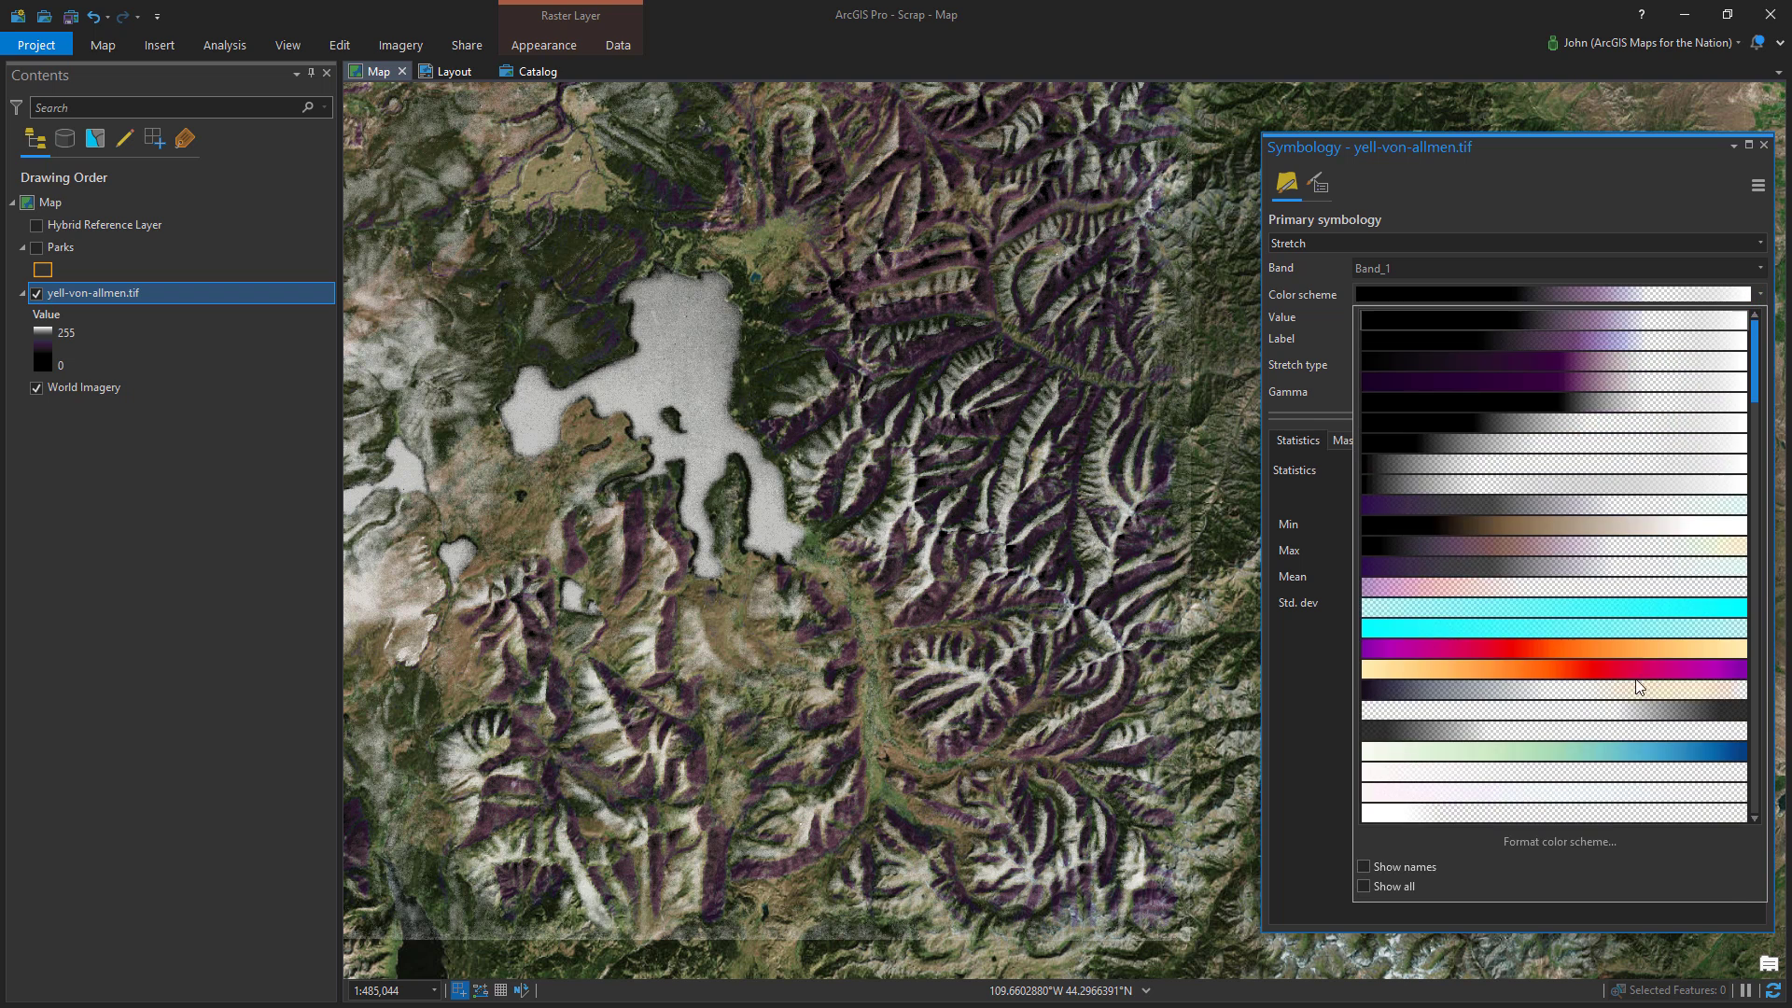
pyautogui.click(1571, 844)
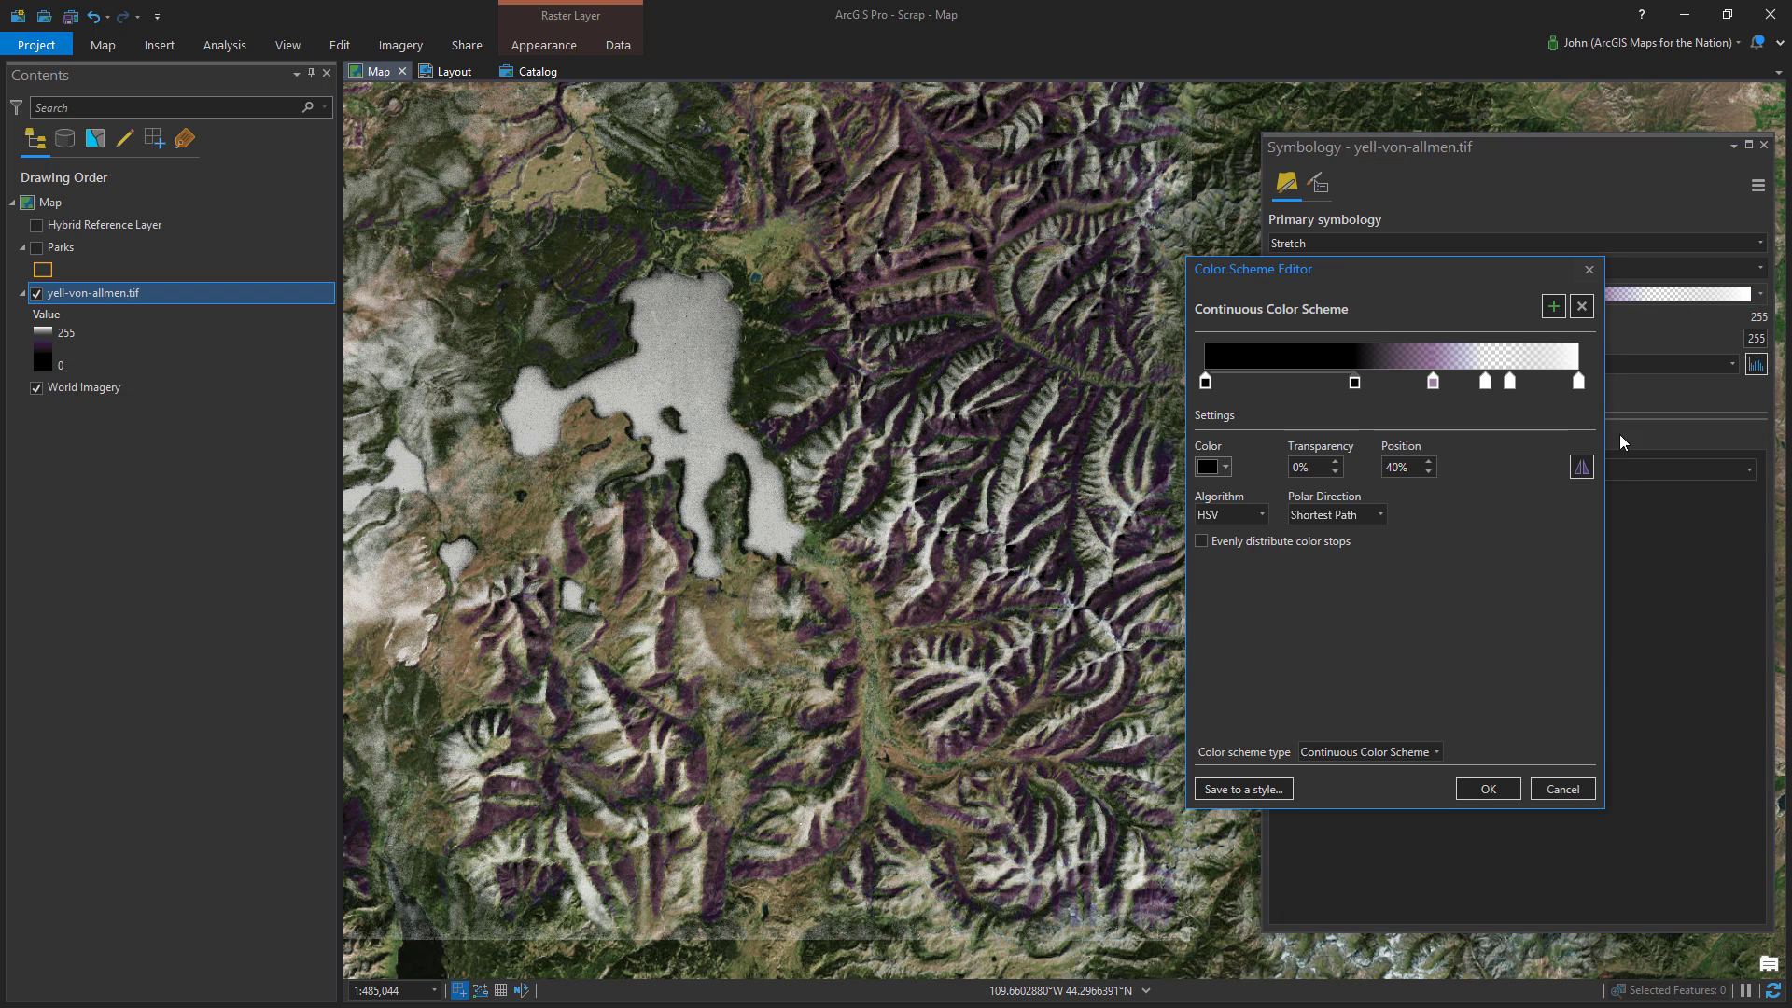
pyautogui.click(1578, 382)
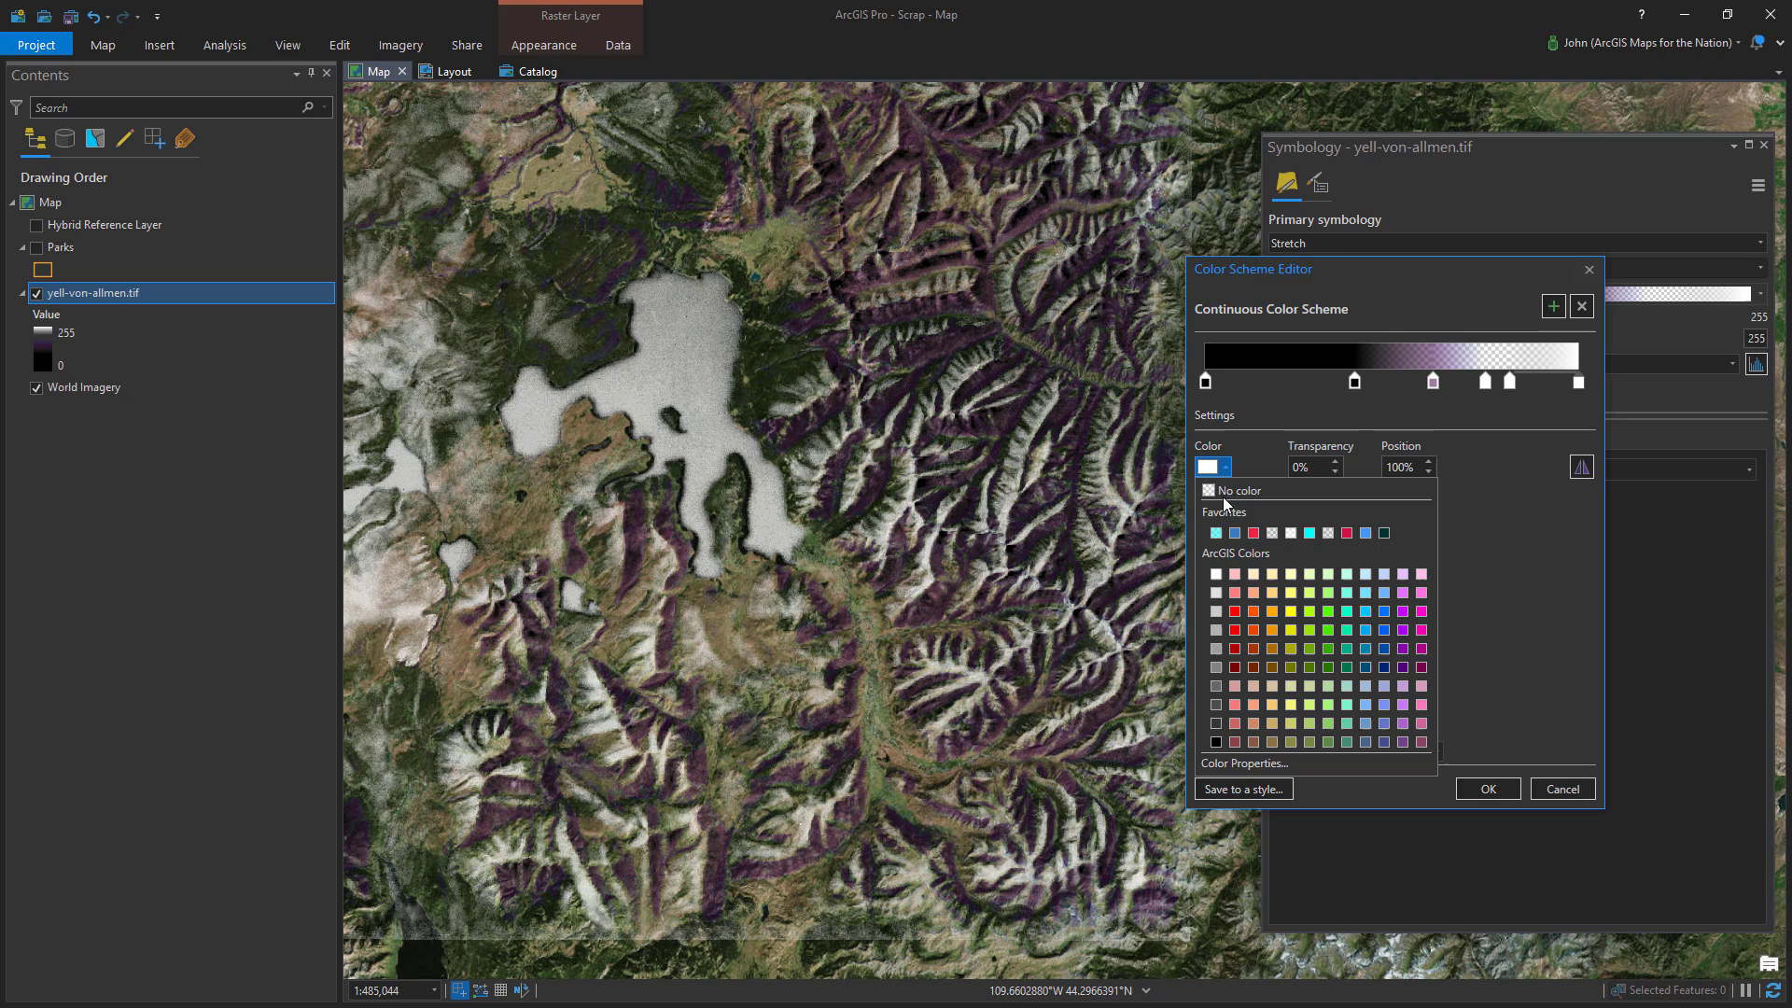
pyautogui.click(1272, 574)
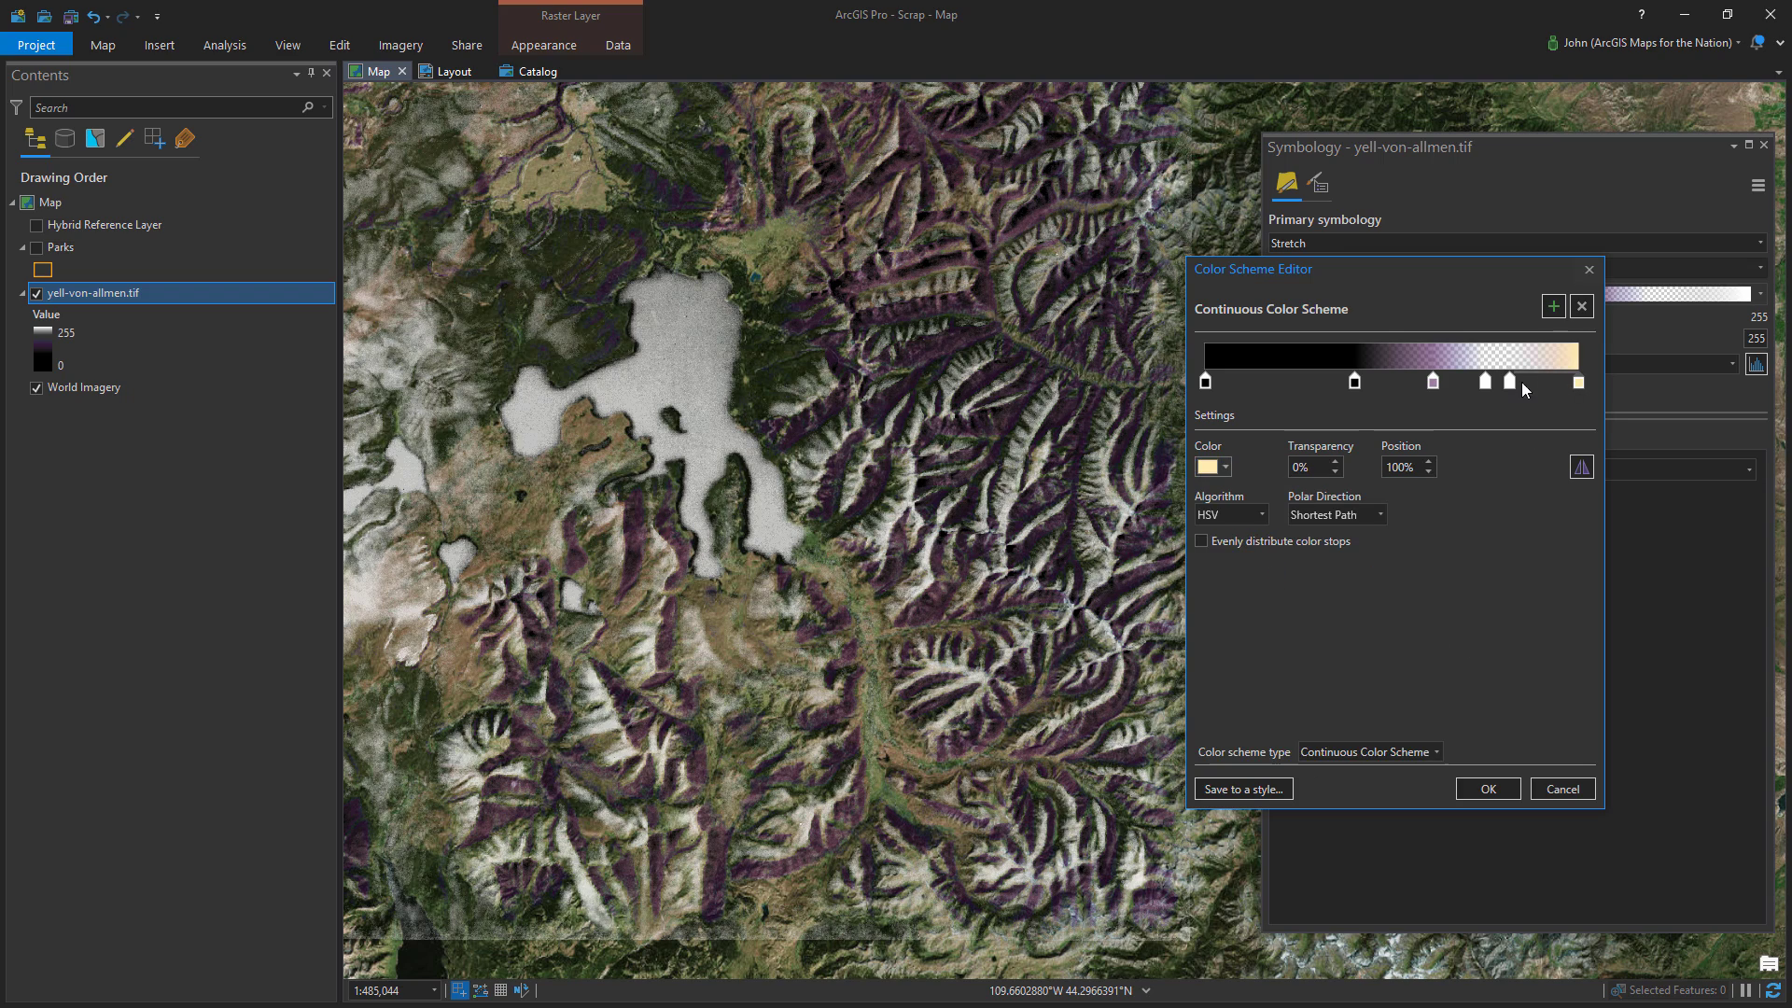
pyautogui.click(1488, 789)
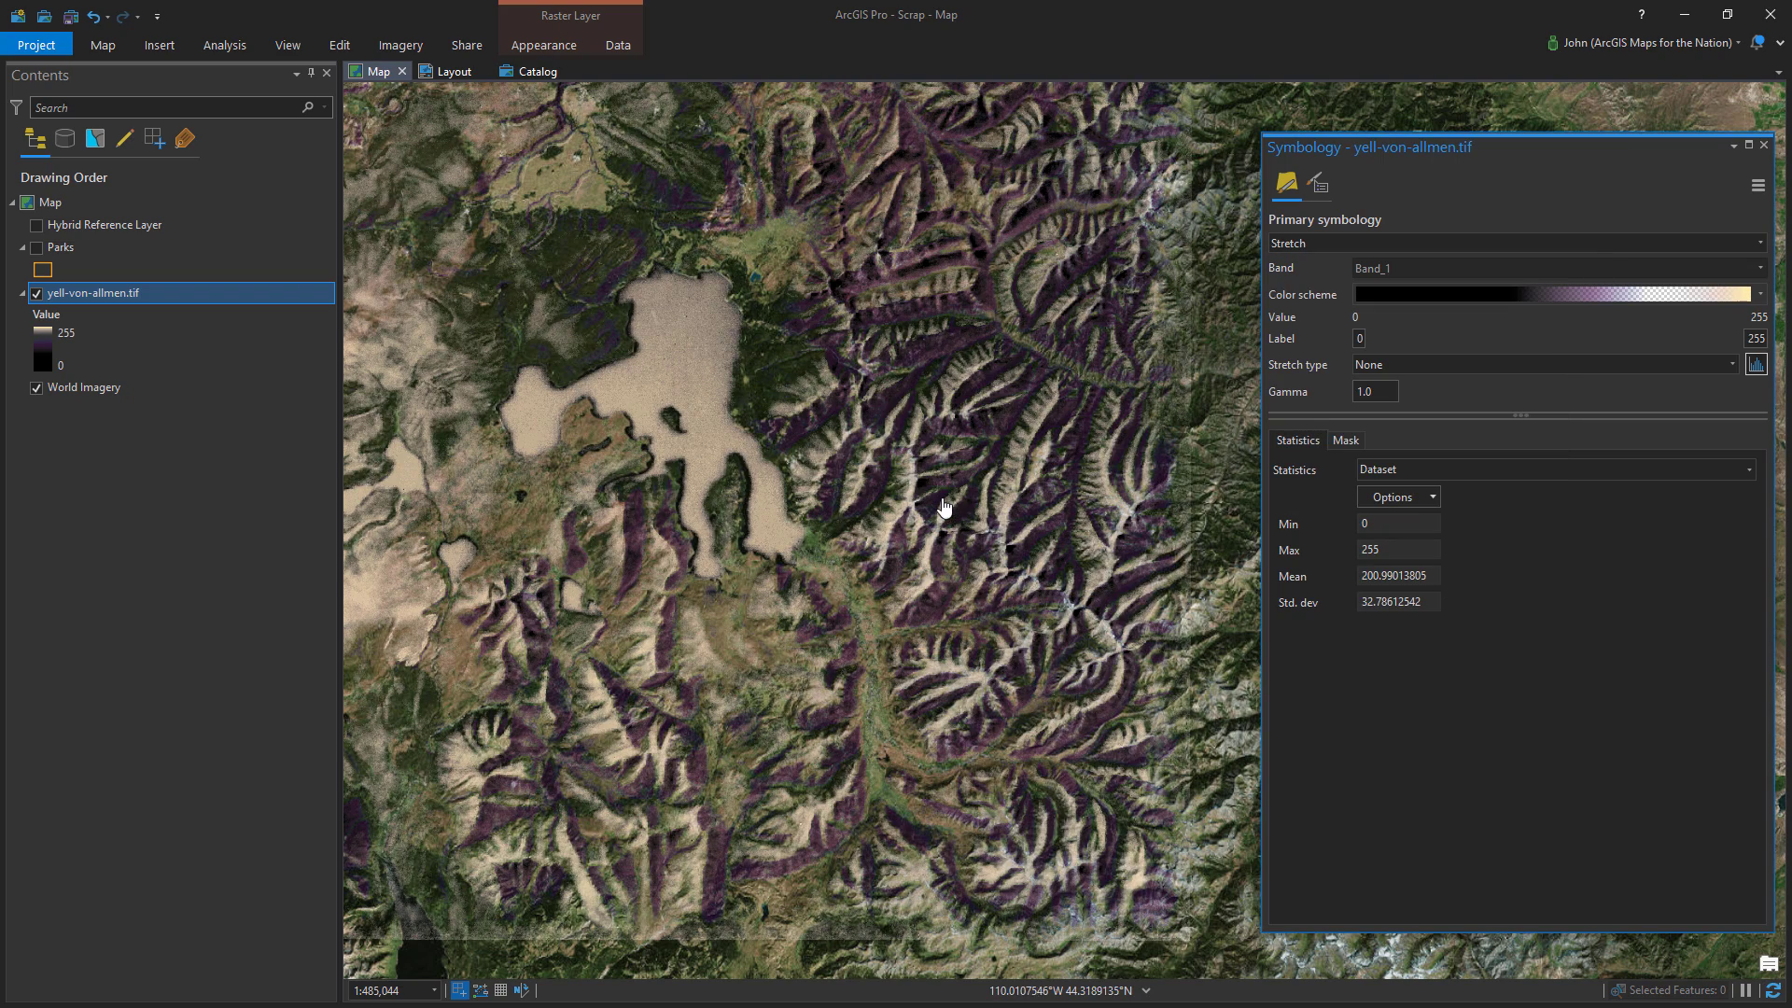
# Pan and zoom around the map to inspect the peach-tinted relief
pyautogui.moveTo(990, 515); pyautogui.dragTo(862, 842)
pyautogui.scroll(-3, 862, 842)
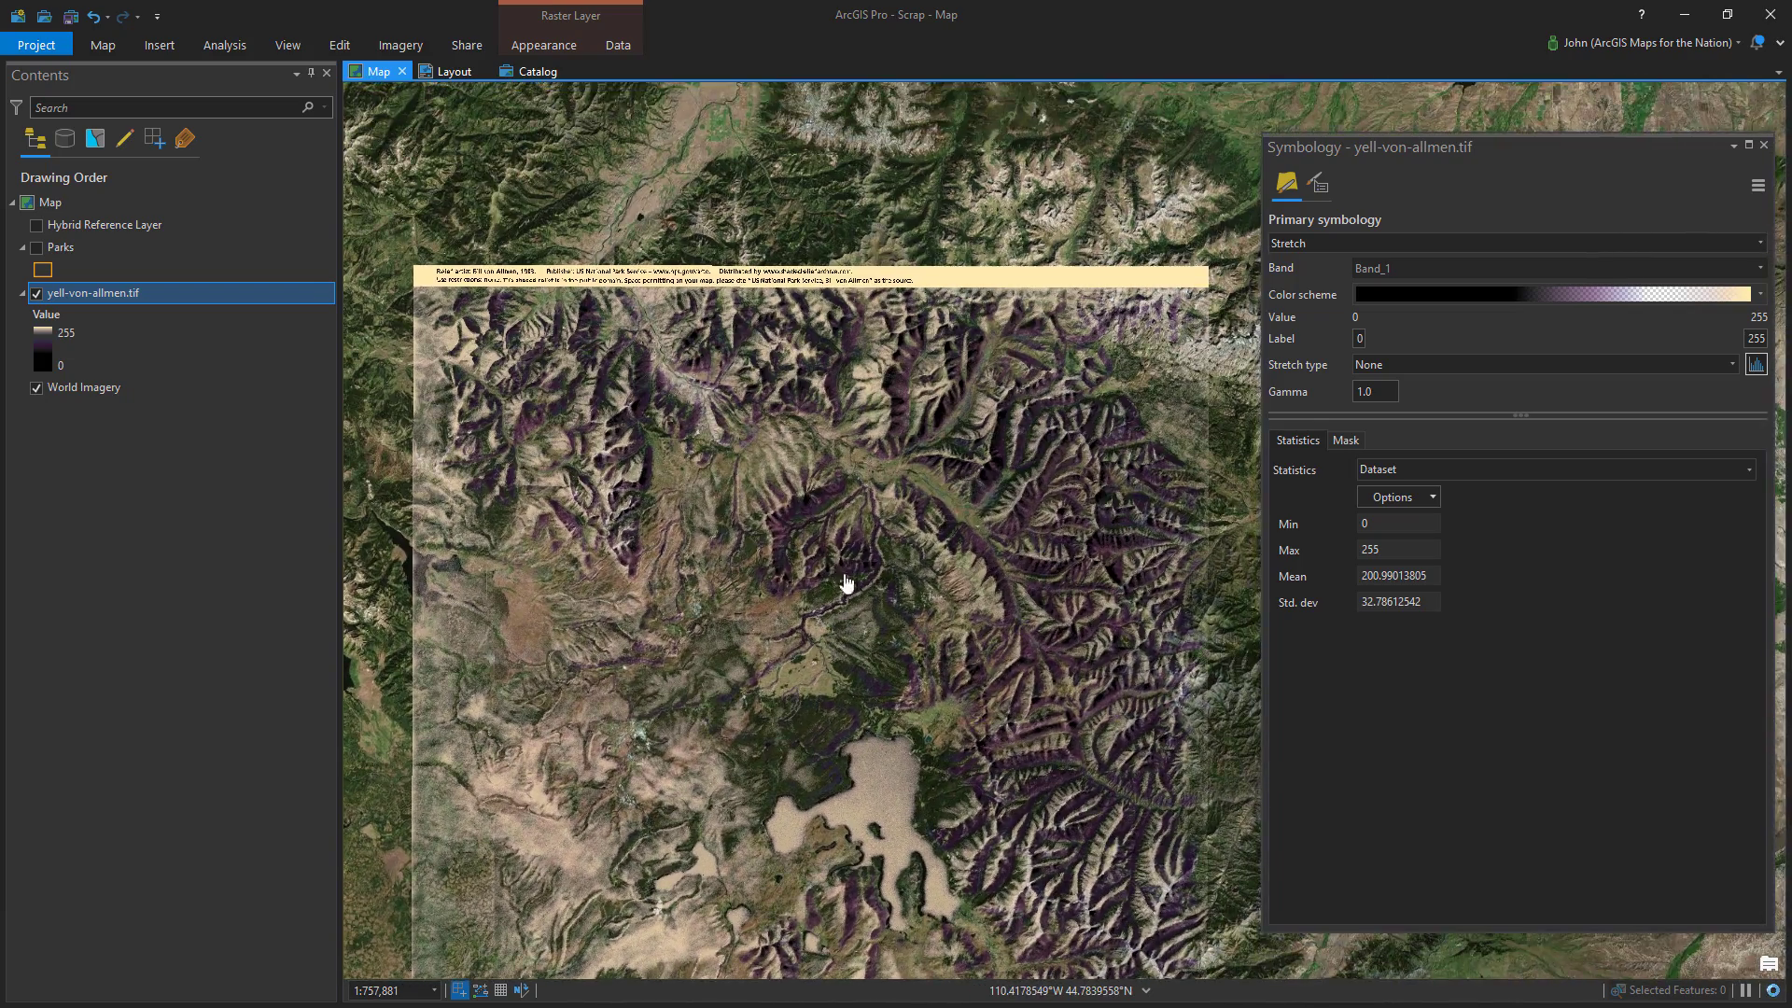
pyautogui.scroll(4, 632, 409)
pyautogui.scroll(-3, 763, 427)
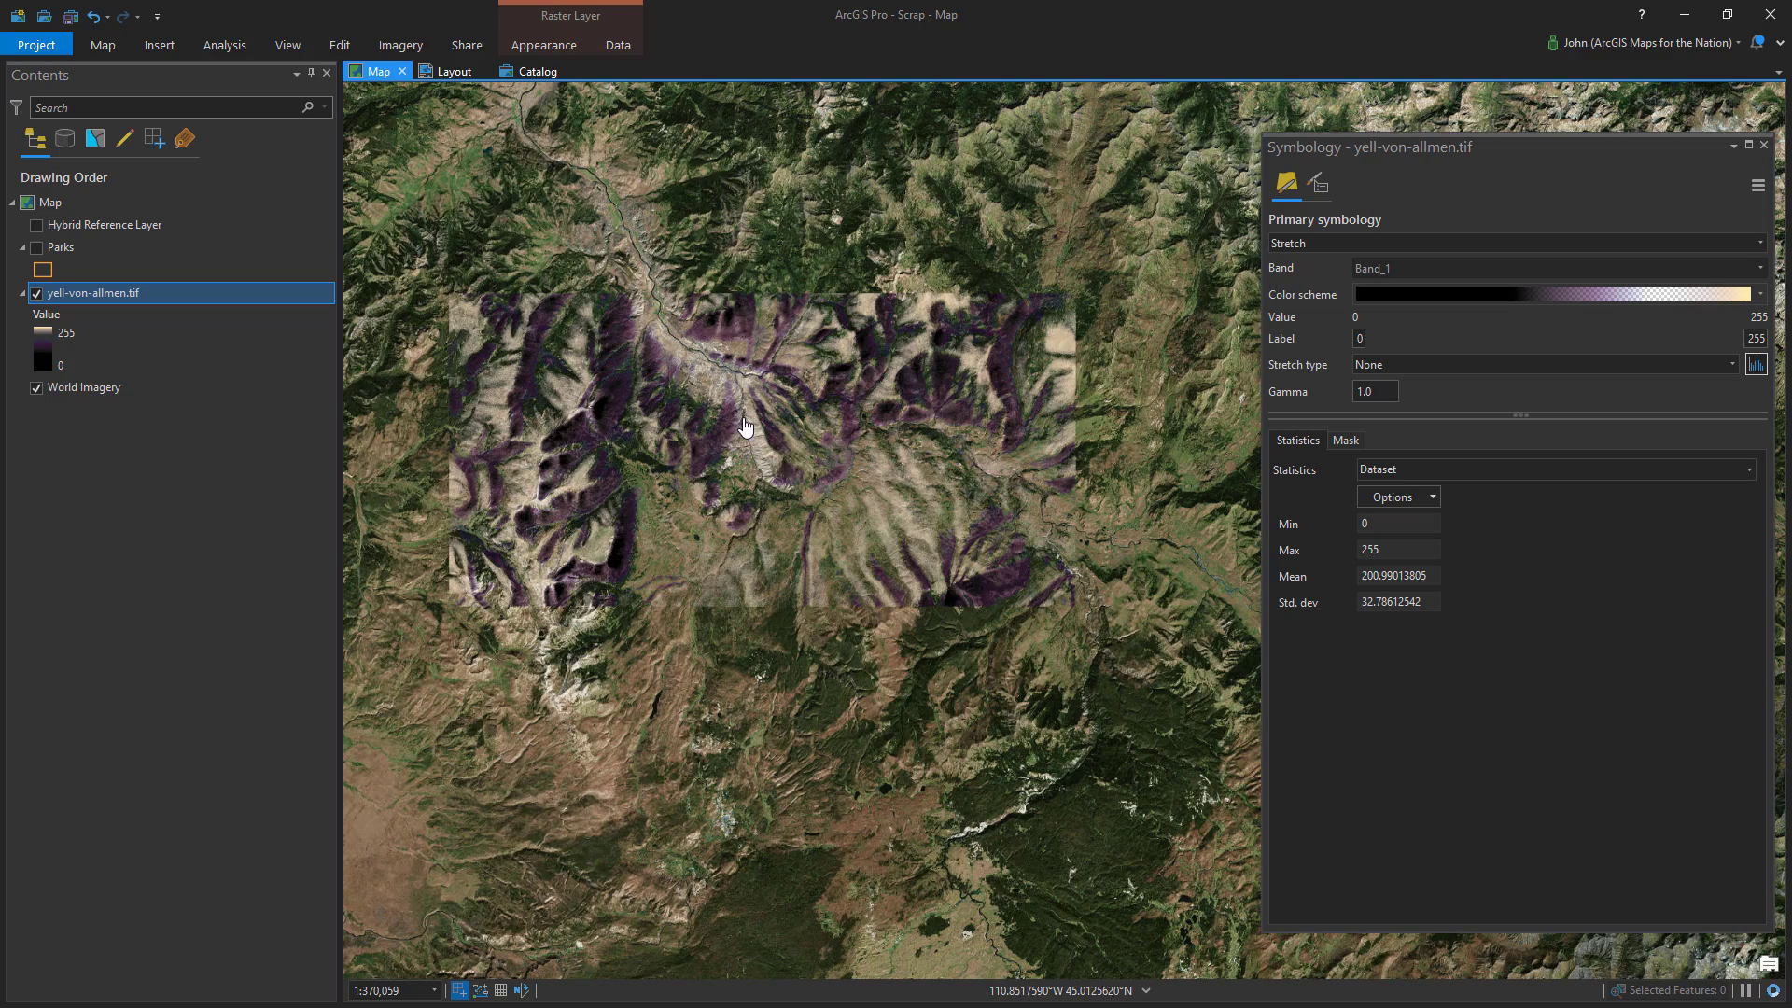
pyautogui.scroll(2, 780, 445)
pyautogui.scroll(-3, 828, 420)
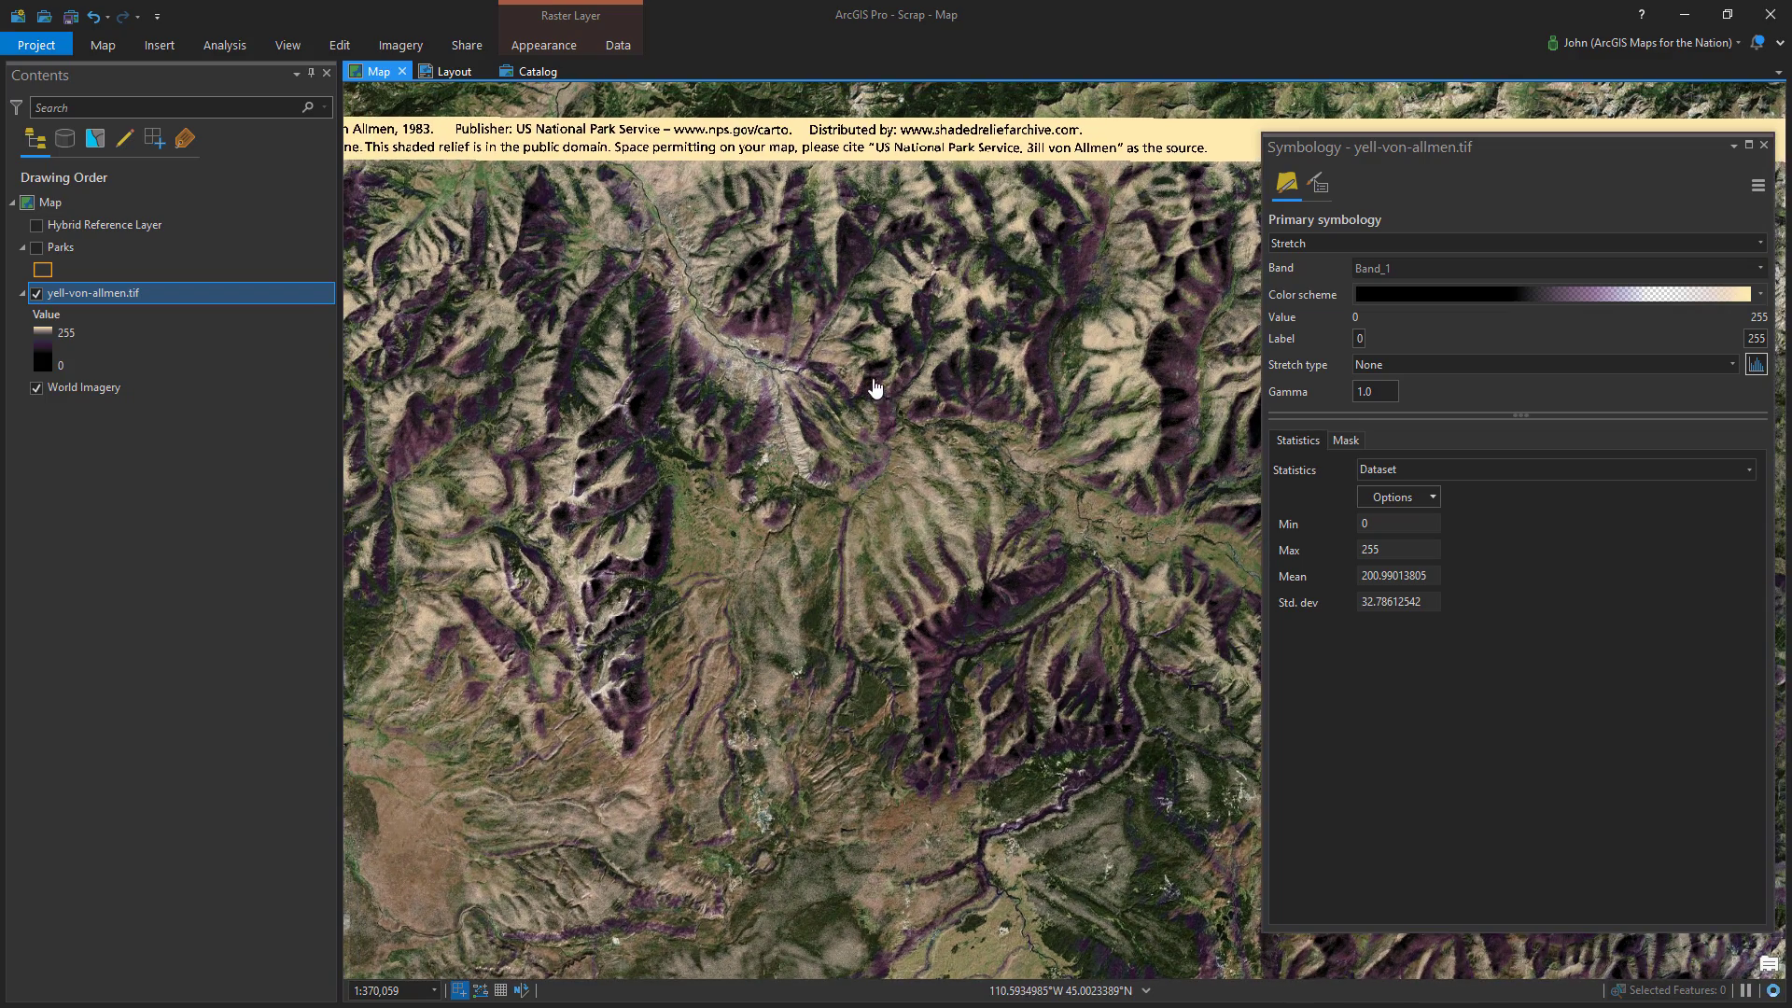
pyautogui.scroll(-2, 760, 400)
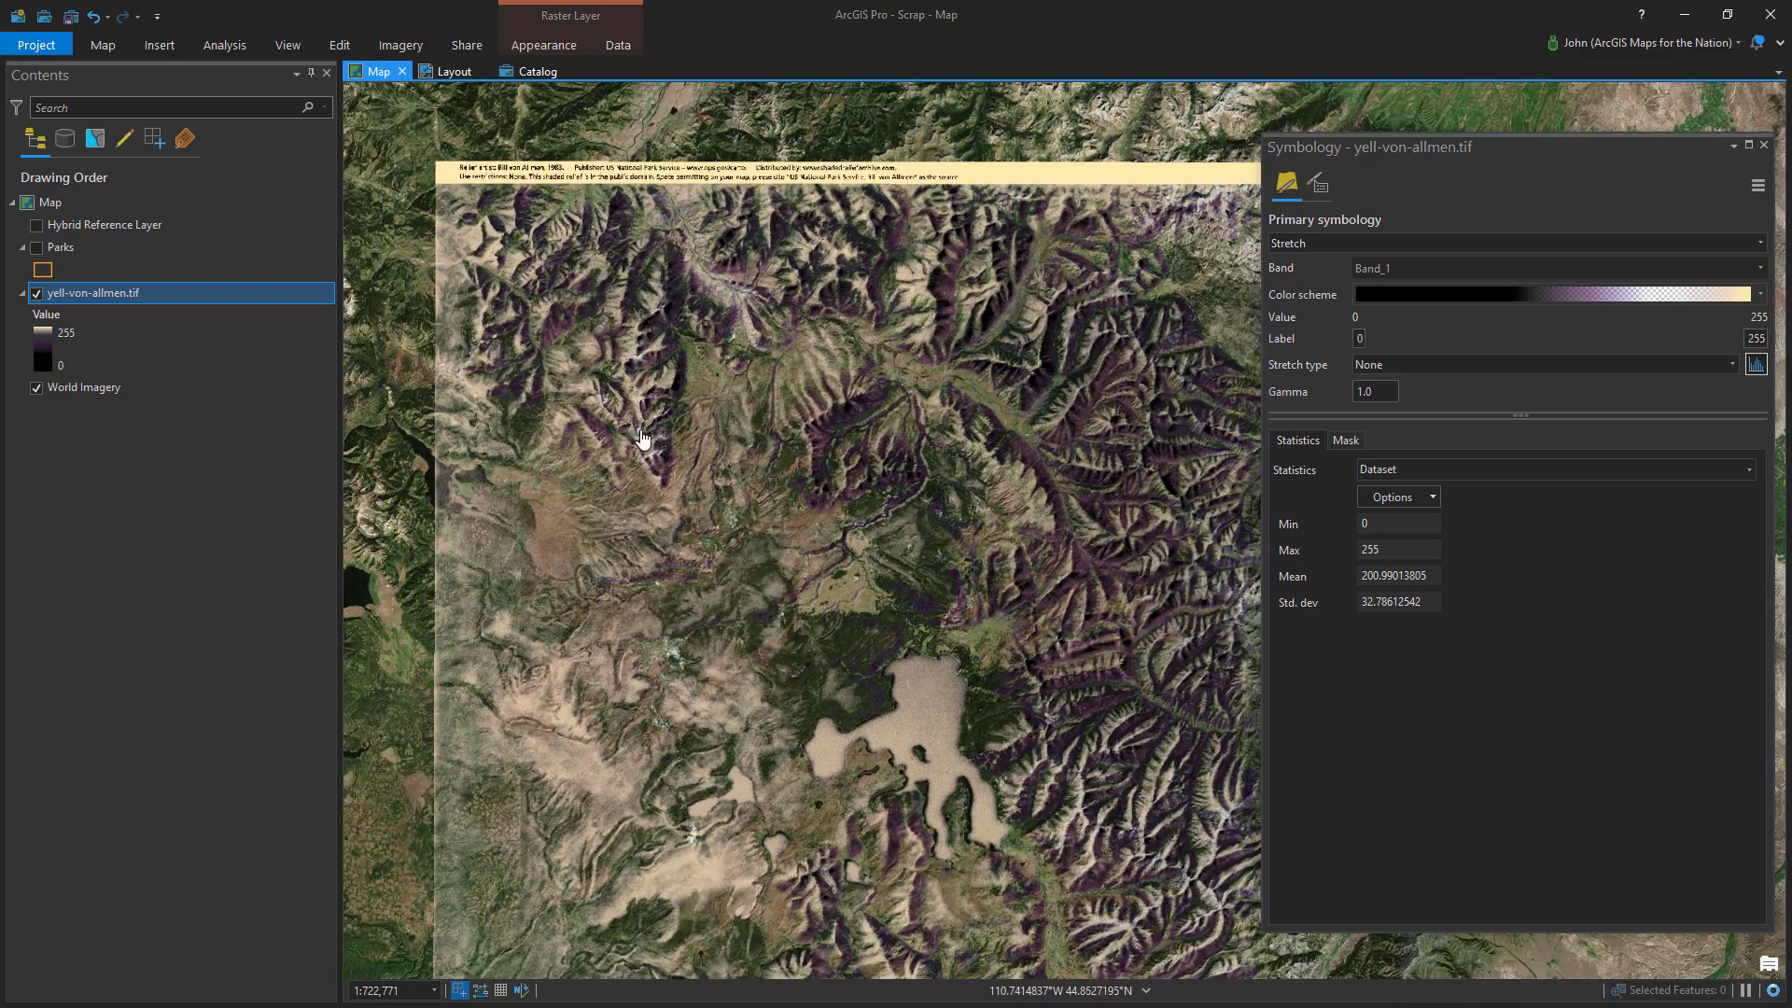
pyautogui.scroll(-1, 658, 476)
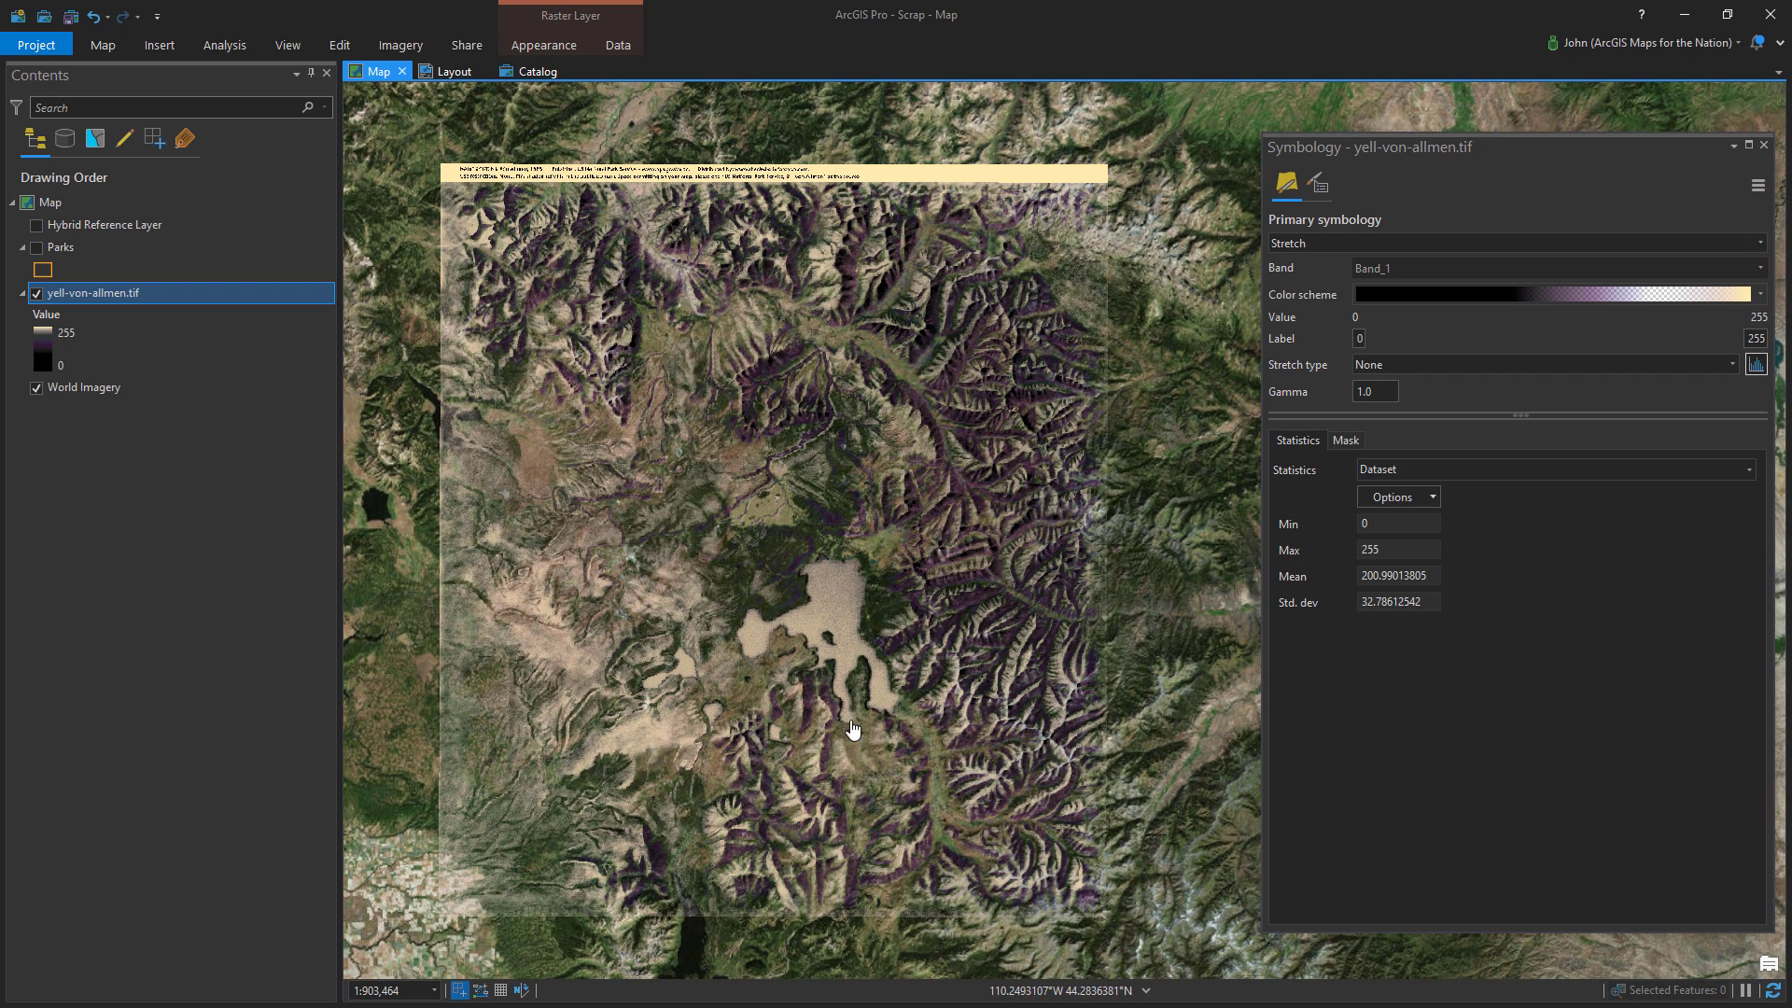
# Make the 100% end stop a paler cream by lowering its HSV saturation
pyautogui.click(1760, 294)
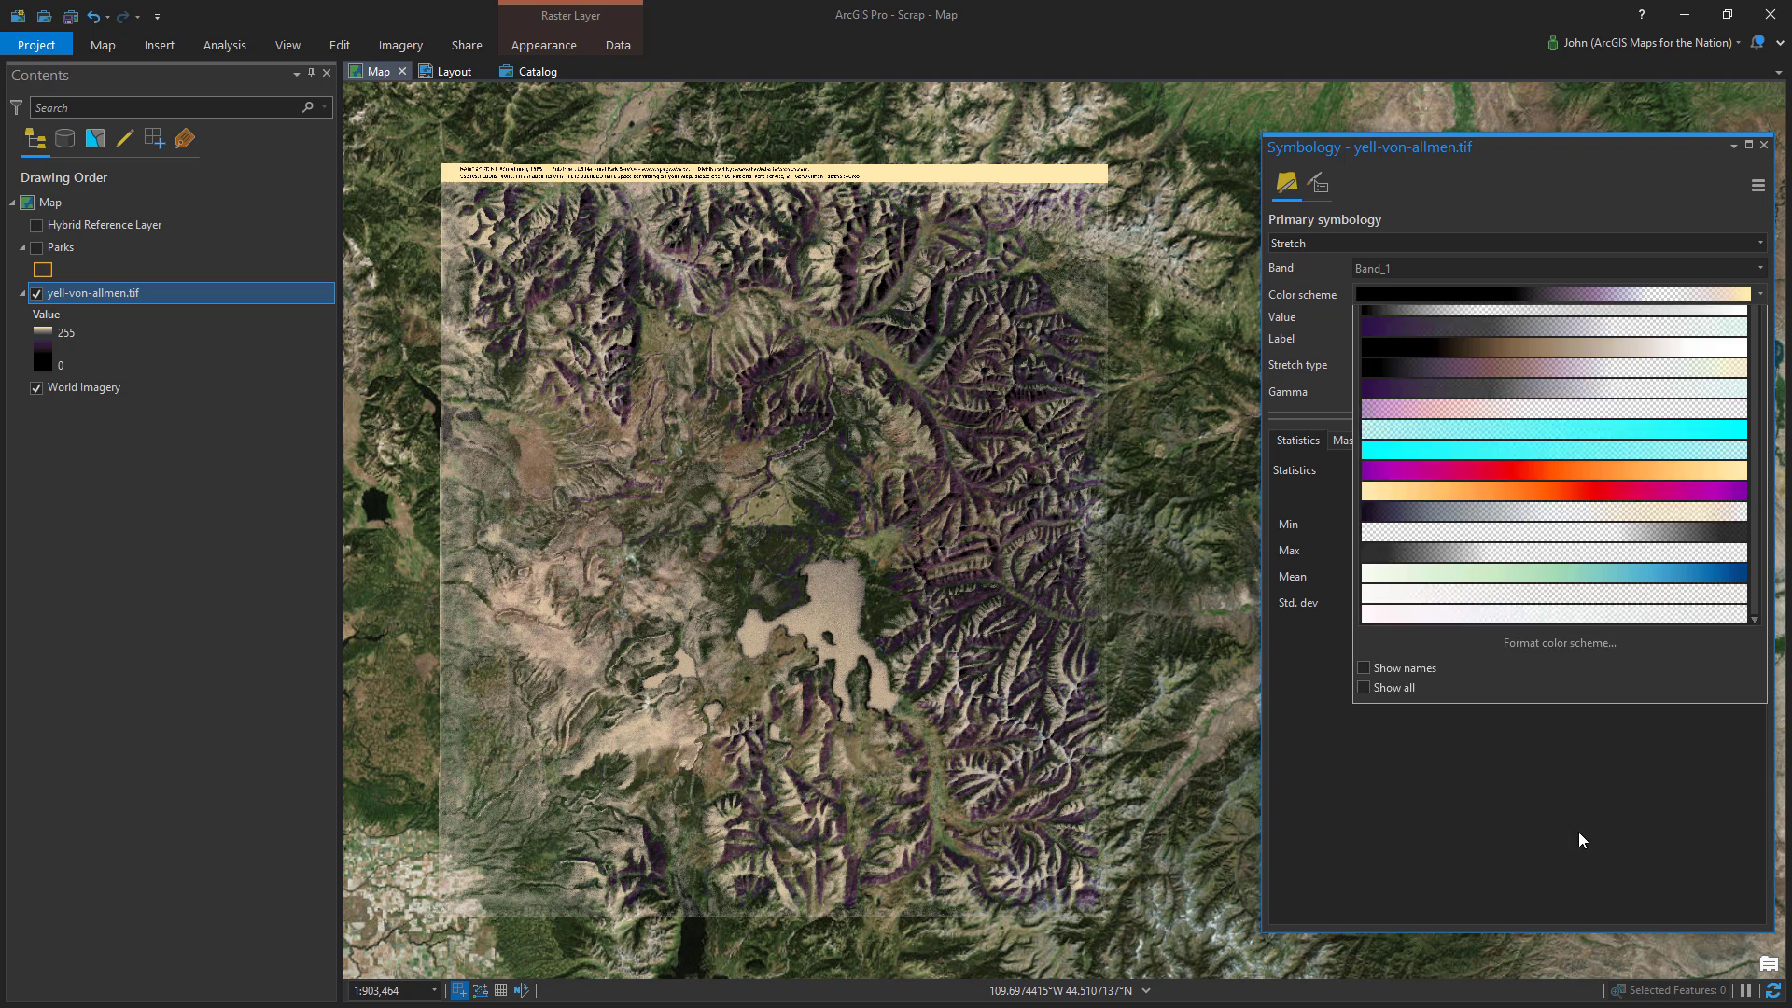
pyautogui.click(1583, 845)
pyautogui.click(1579, 382)
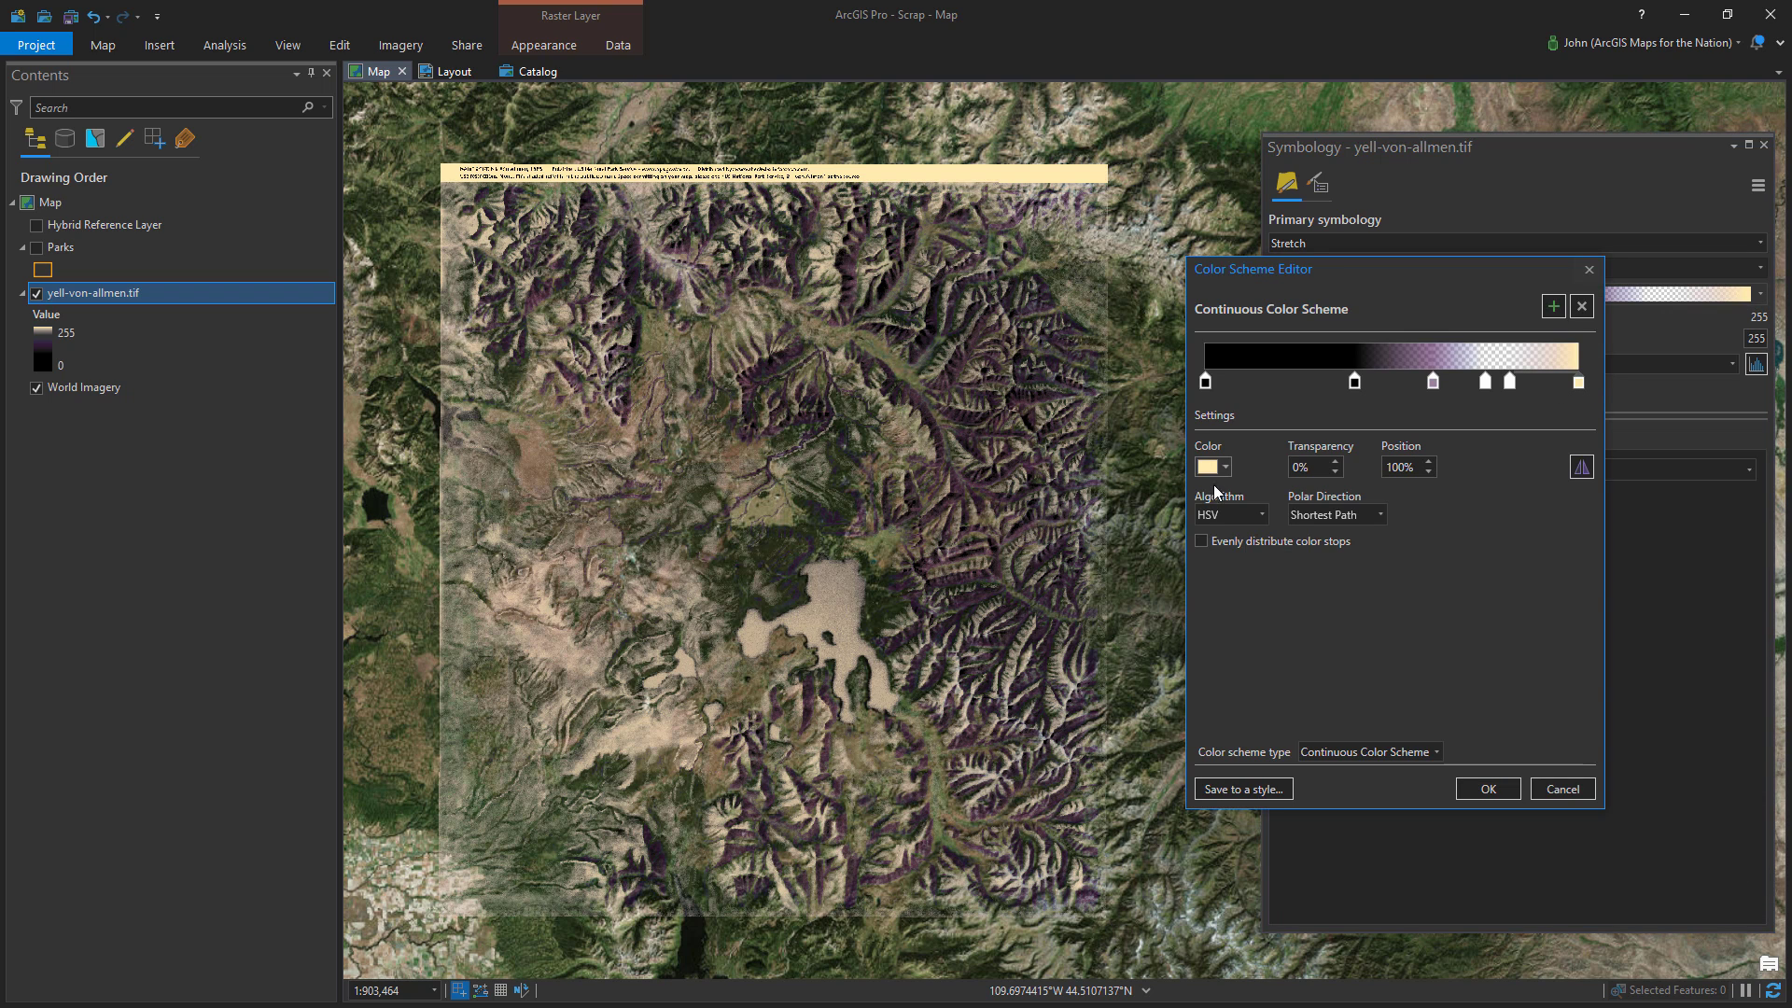
pyautogui.click(1213, 466)
pyautogui.click(1286, 758)
pyautogui.doubleClick(1475, 644)
pyautogui.hotkey('ctrl', 'c')
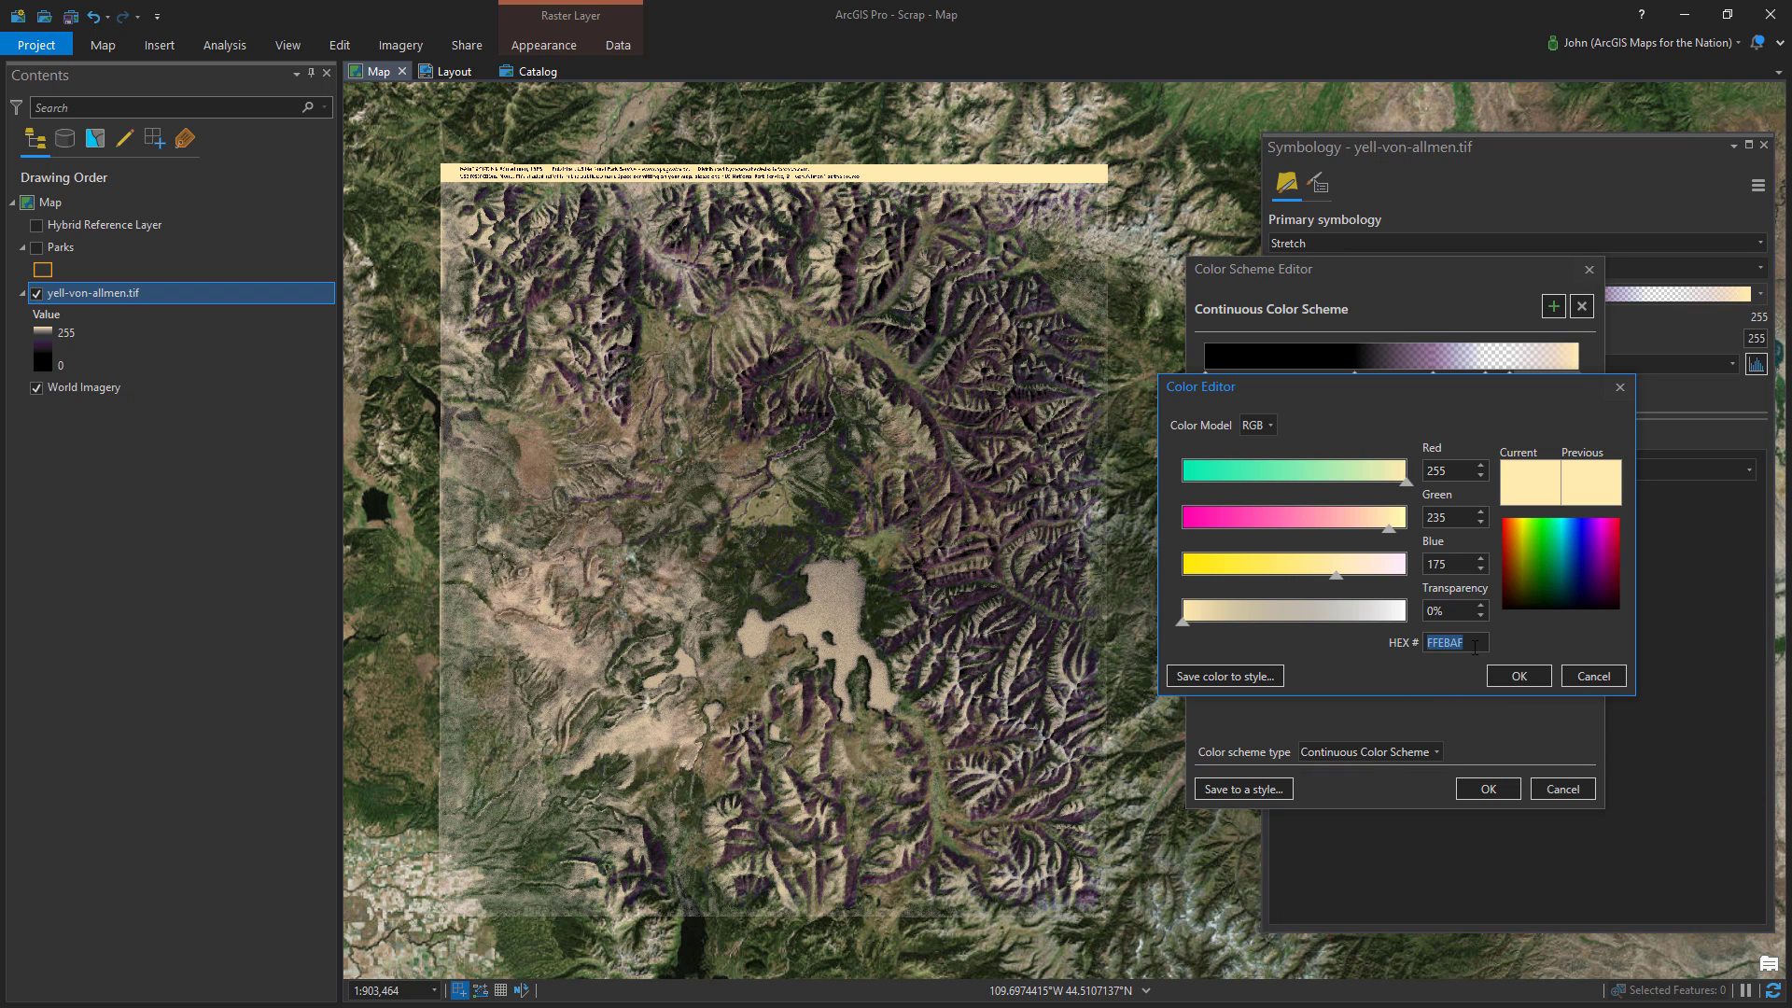
pyautogui.click(1262, 427)
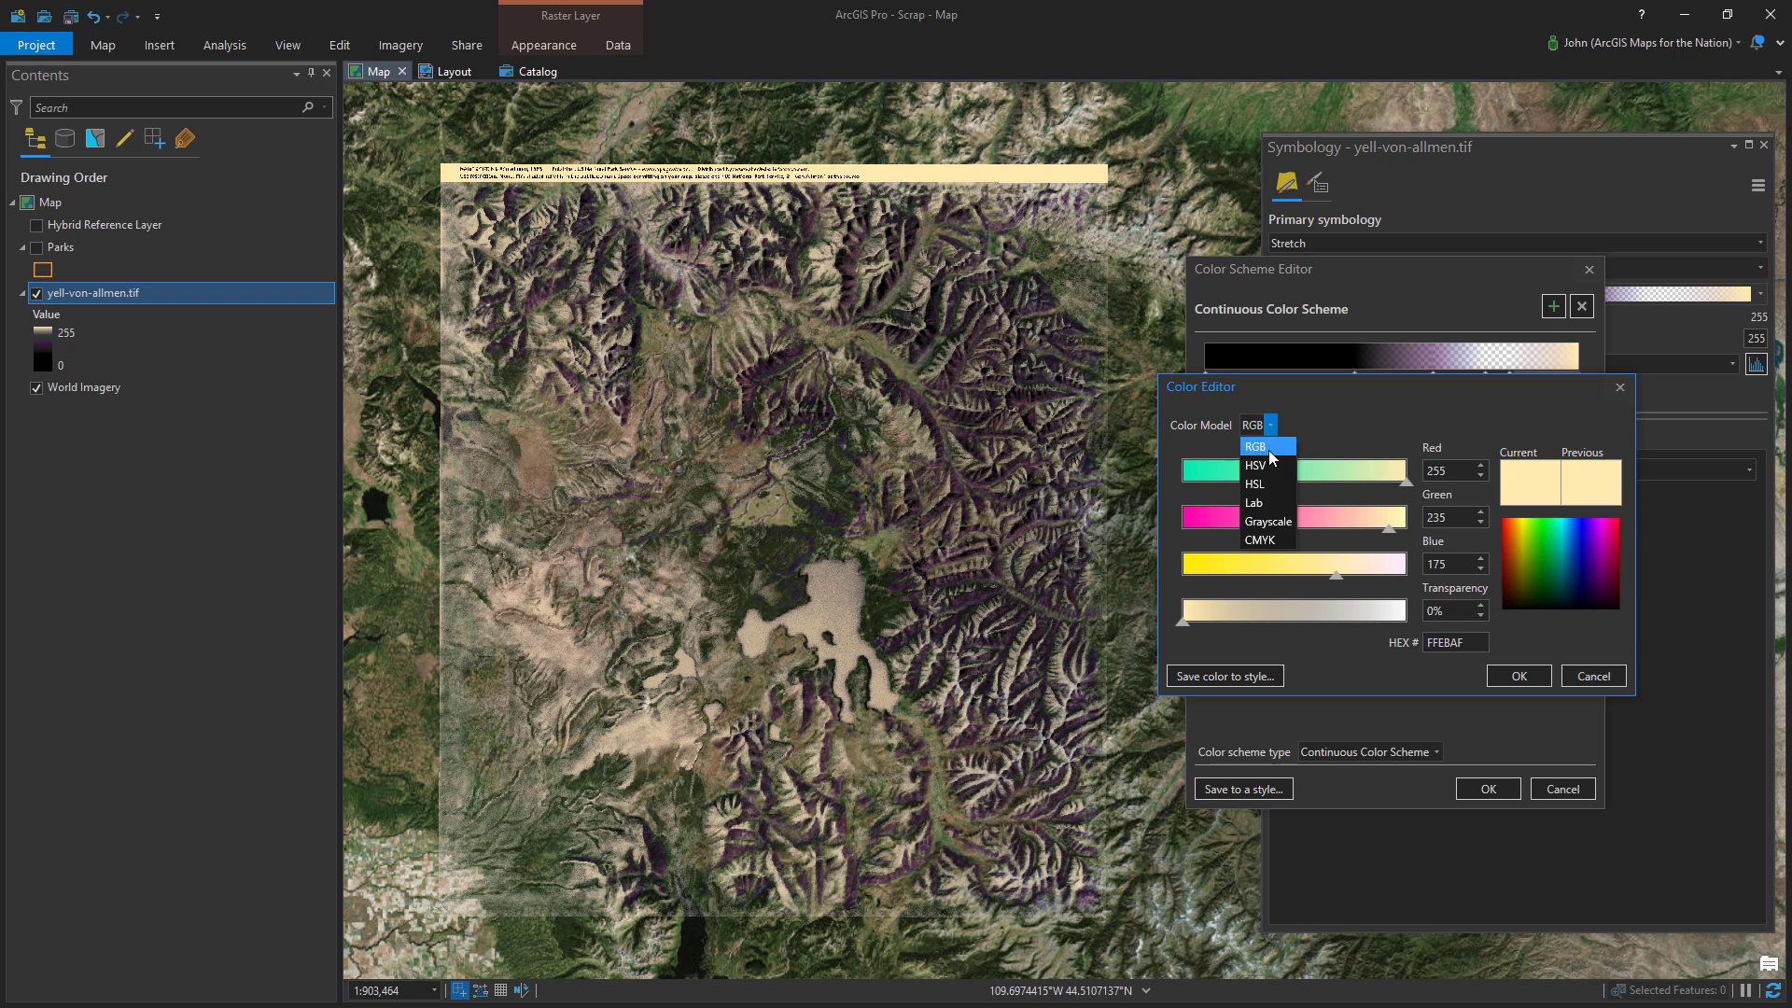
pyautogui.click(1269, 449)
pyautogui.moveTo(1250, 528); pyautogui.dragTo(1223, 524)
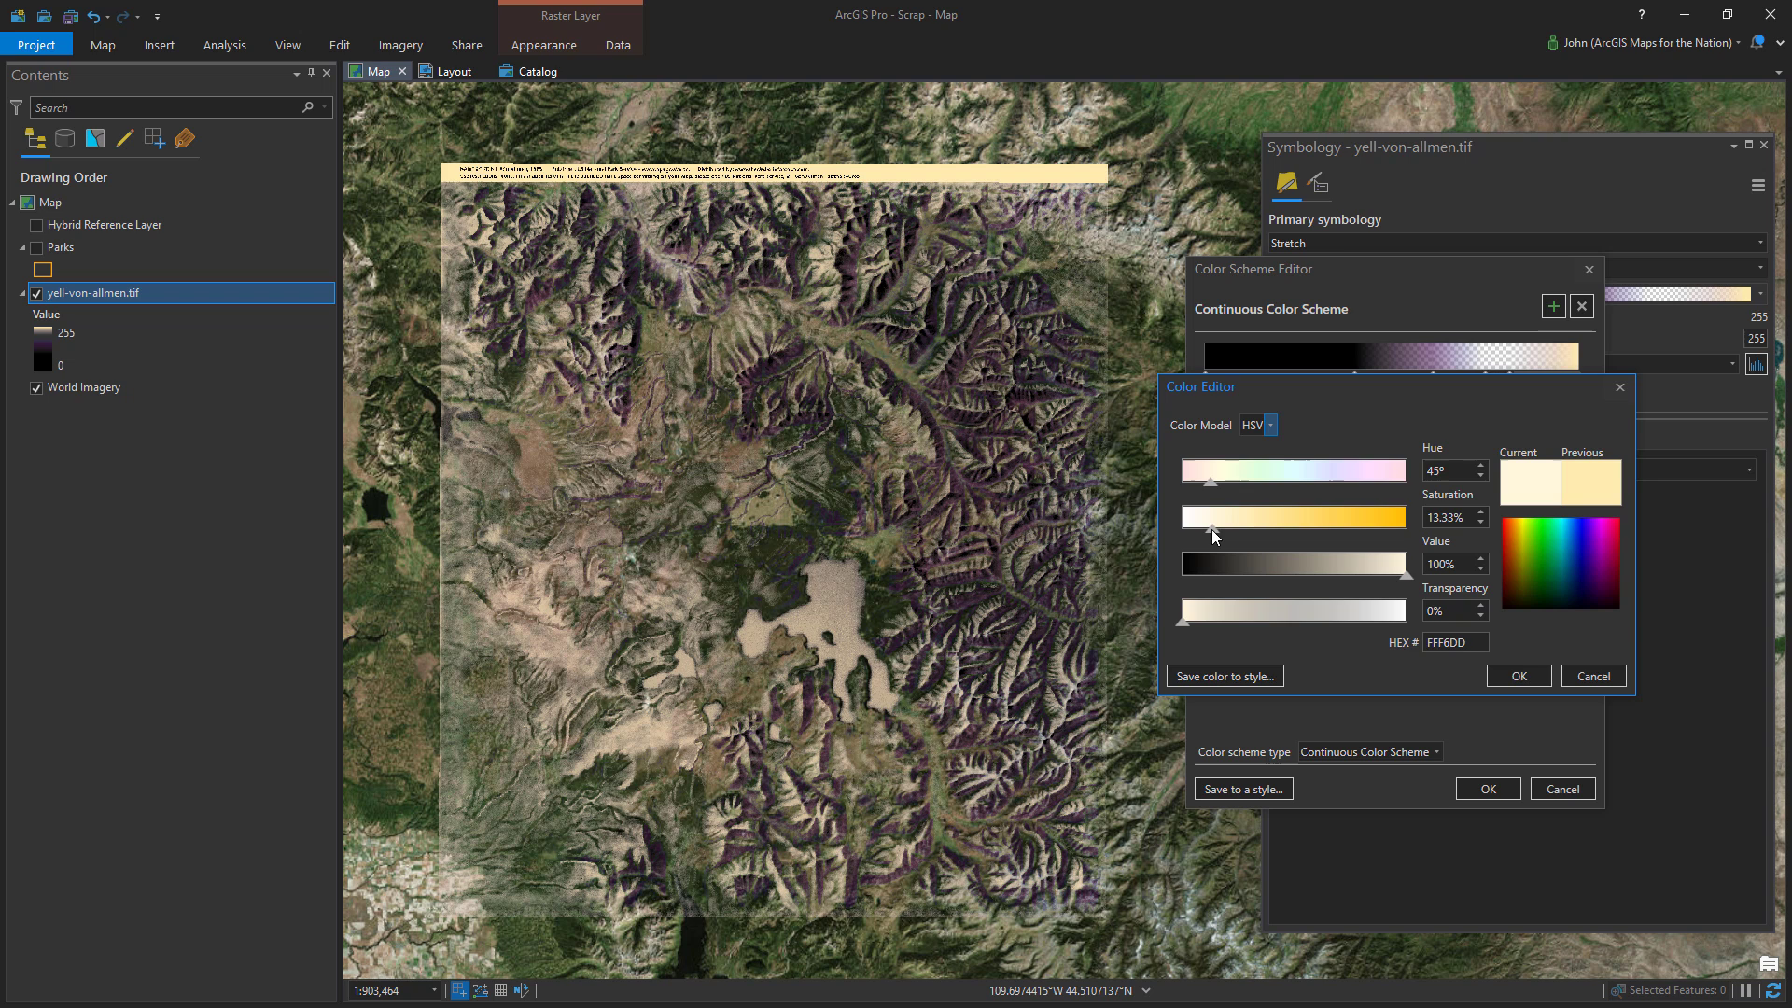
pyautogui.click(1510, 676)
# Set the 81% stop to hex FFEBAF at 90% transparency and apply the ramp
pyautogui.click(1509, 381)
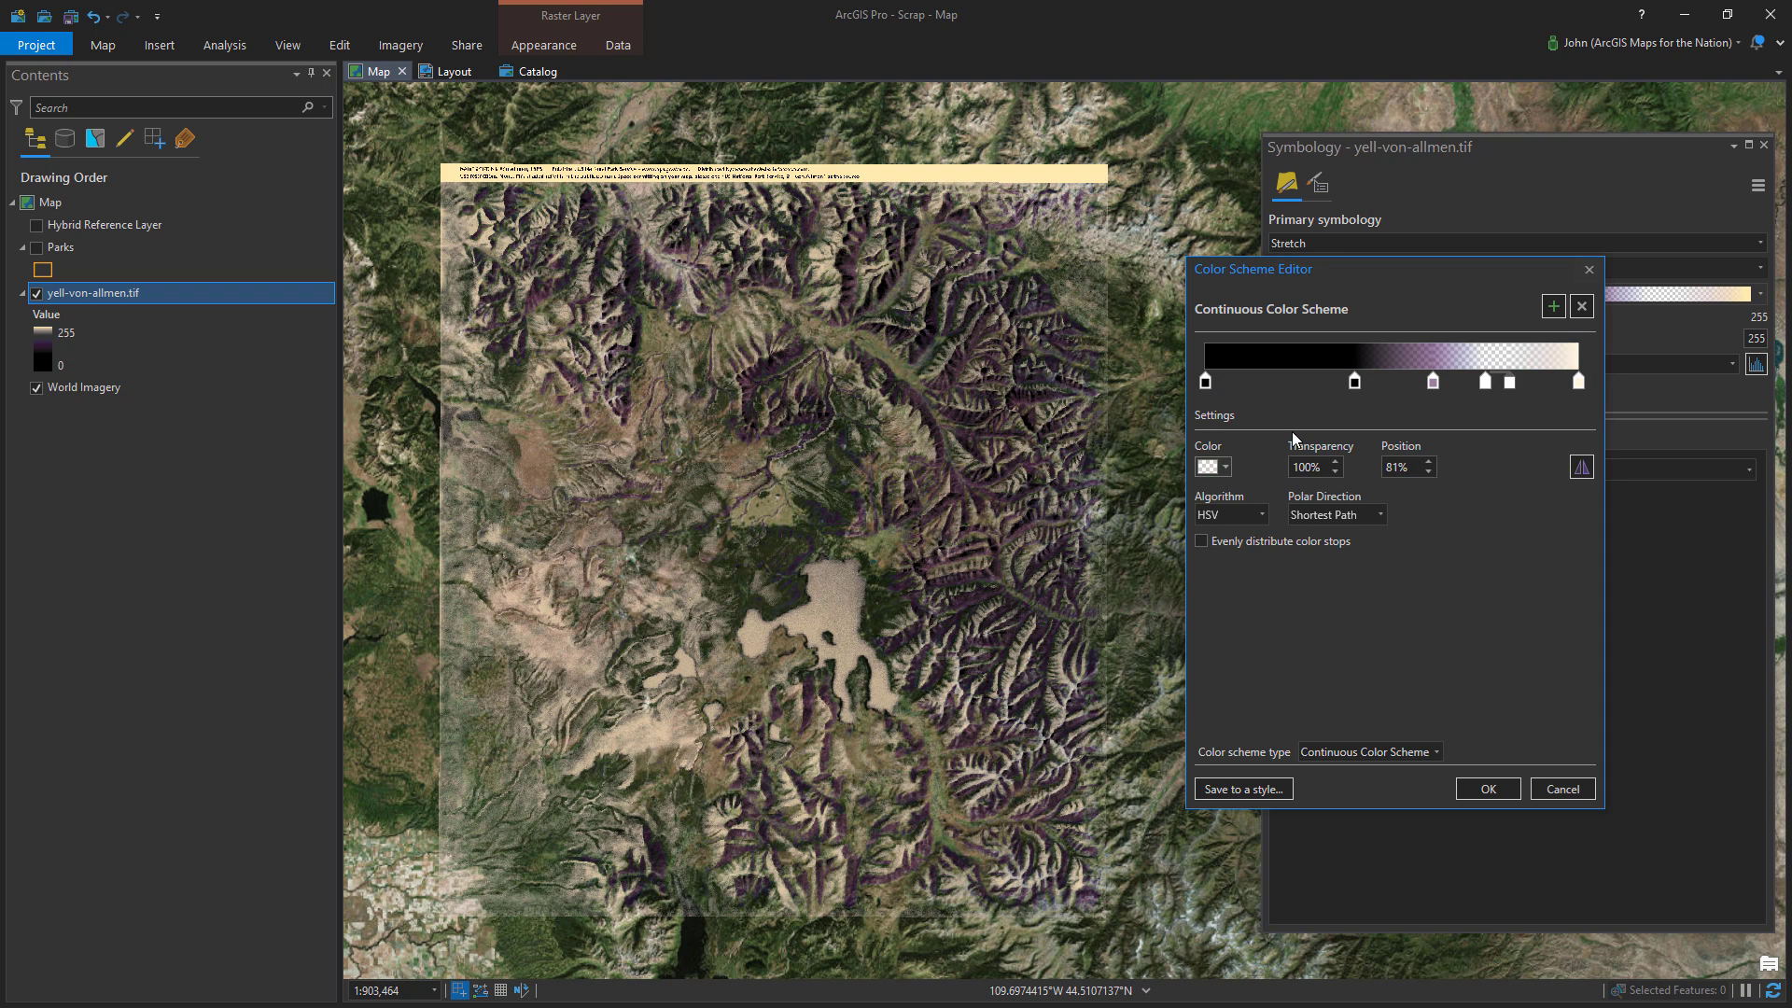
pyautogui.click(1223, 468)
pyautogui.click(1229, 732)
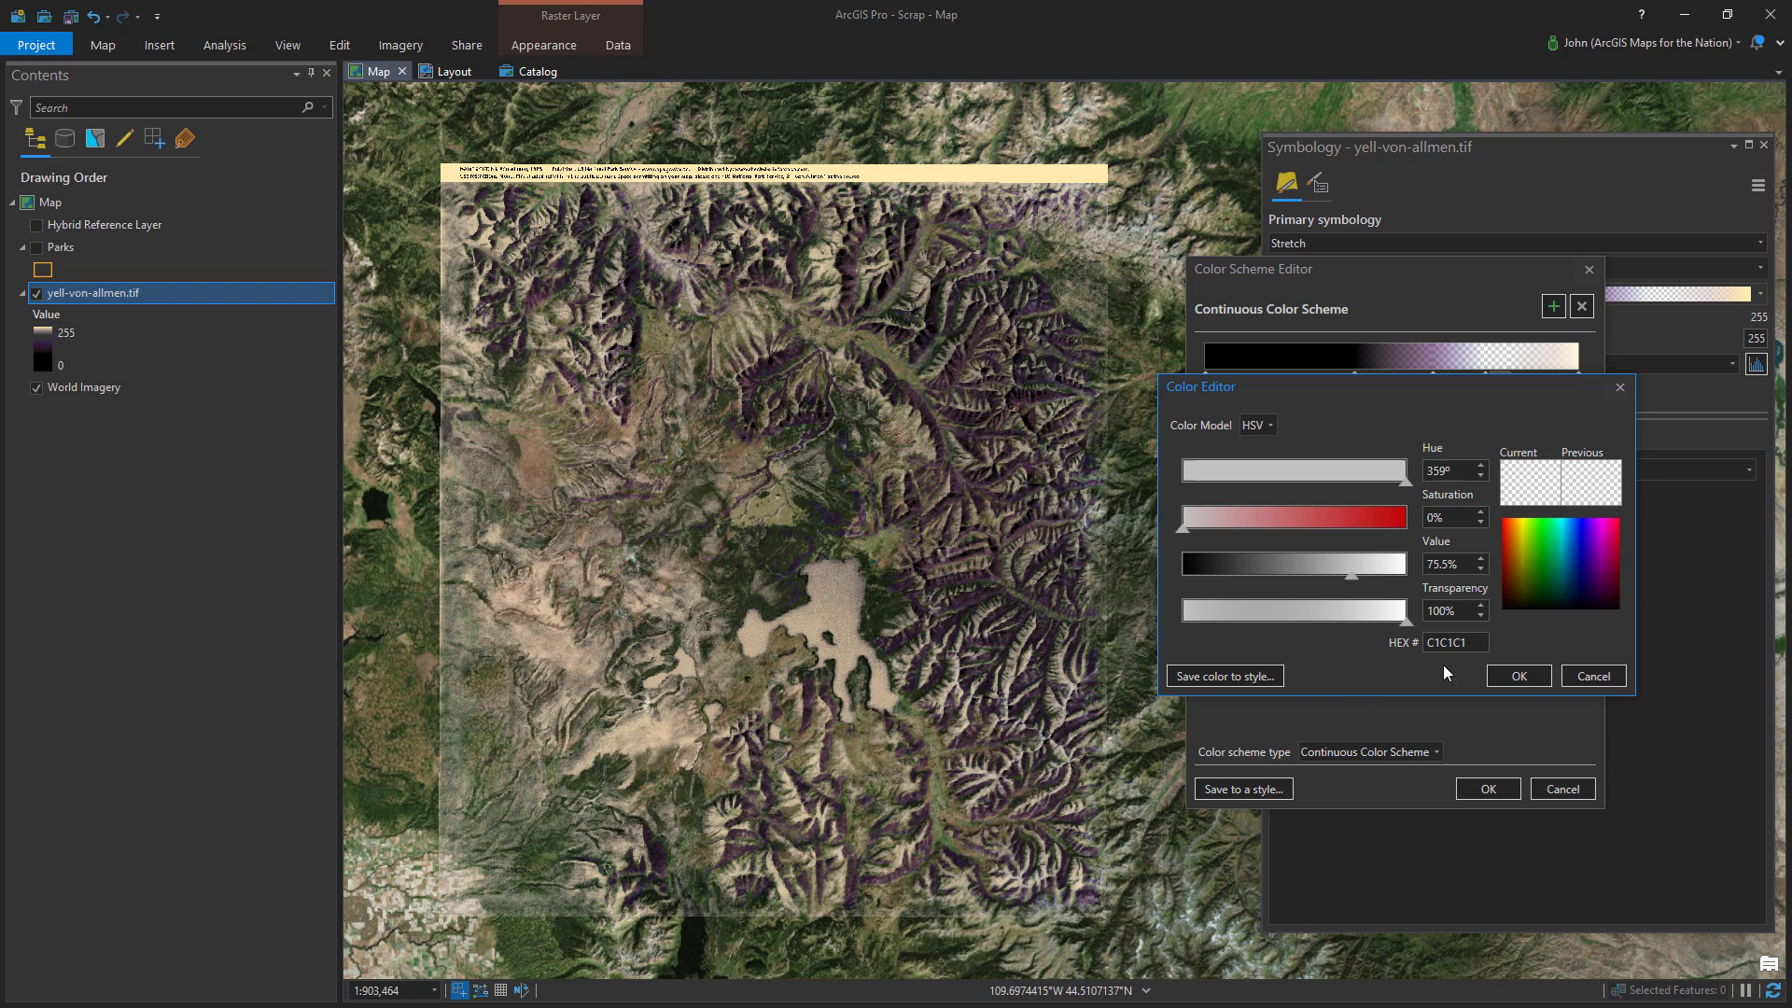
pyautogui.doubleClick(1481, 642)
pyautogui.hotkey('ctrl', 'v')
pyautogui.press('Tab')
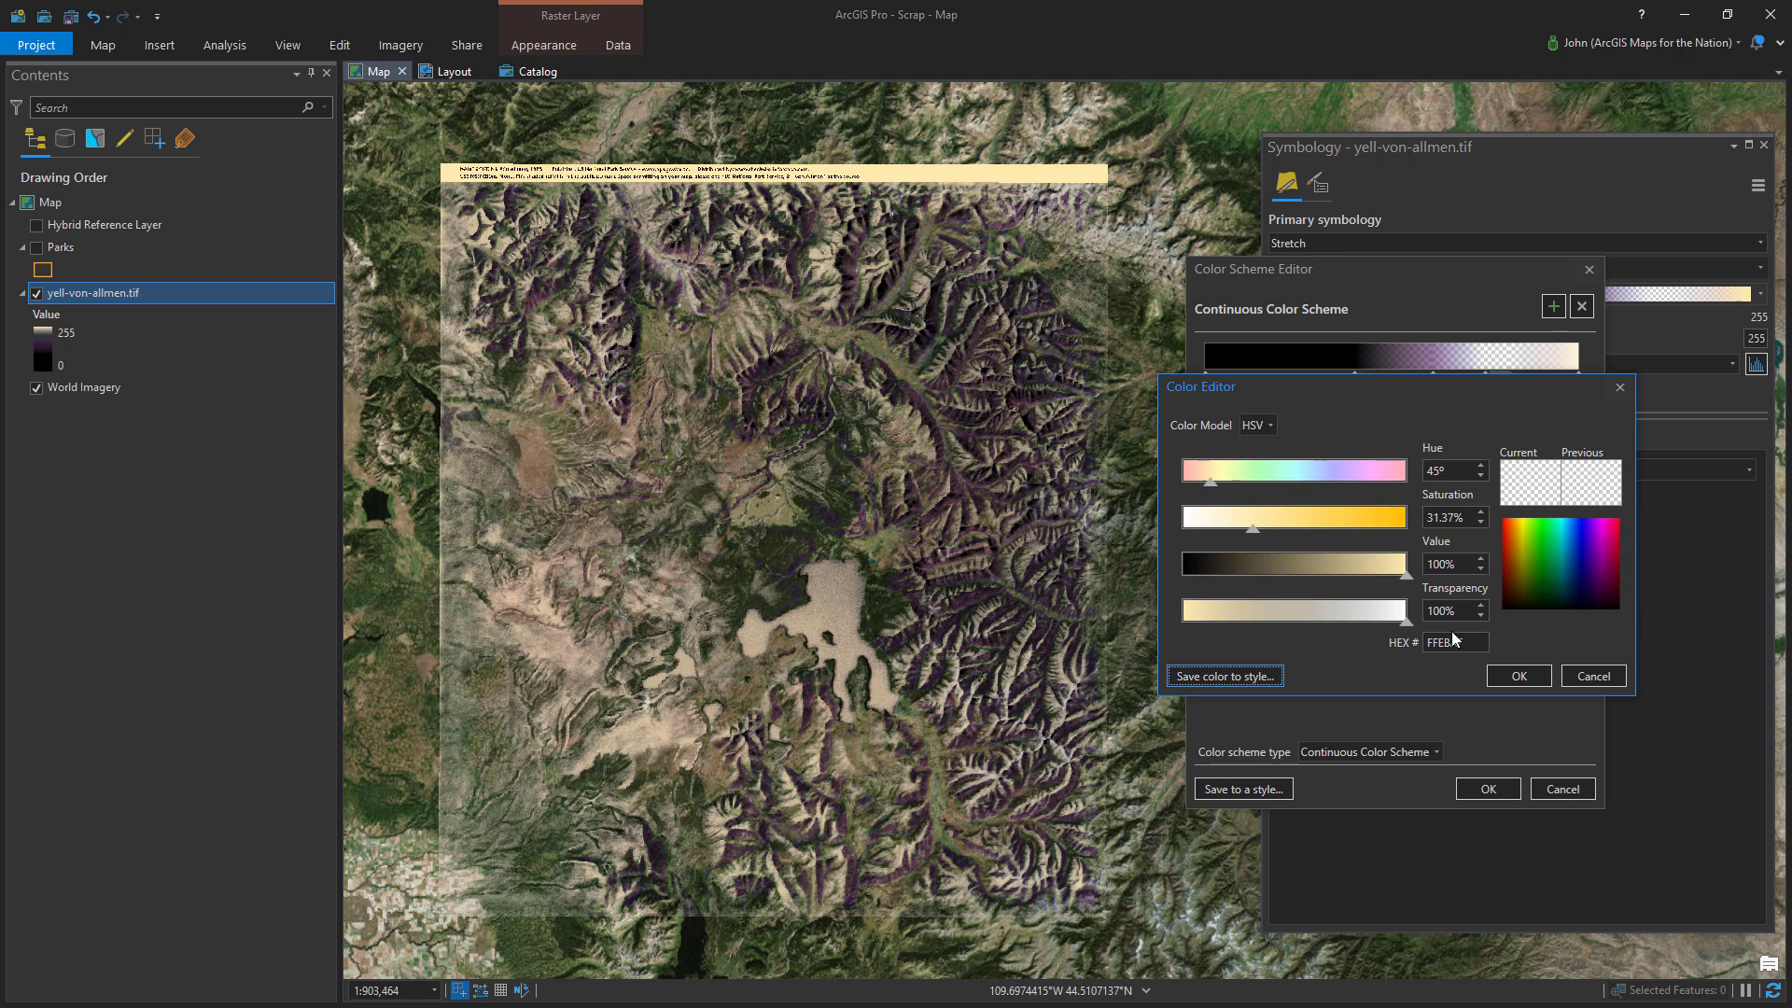
pyautogui.doubleClick(1434, 611)
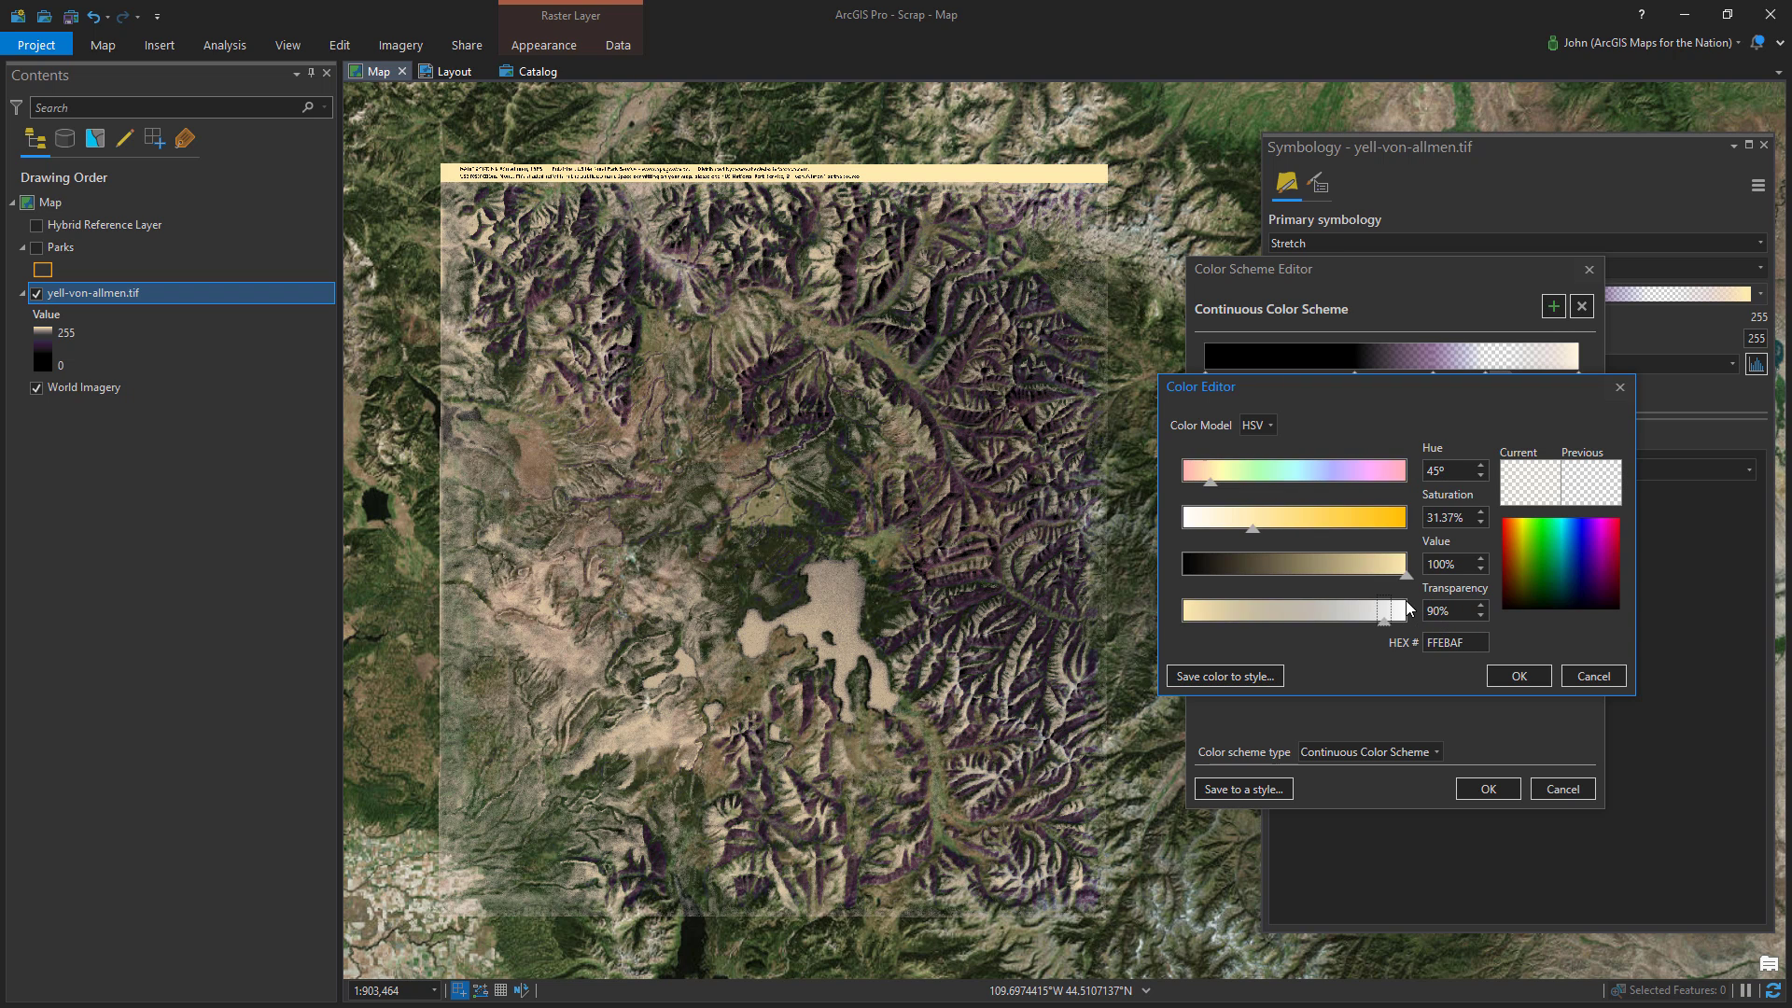
pyautogui.click(1519, 676)
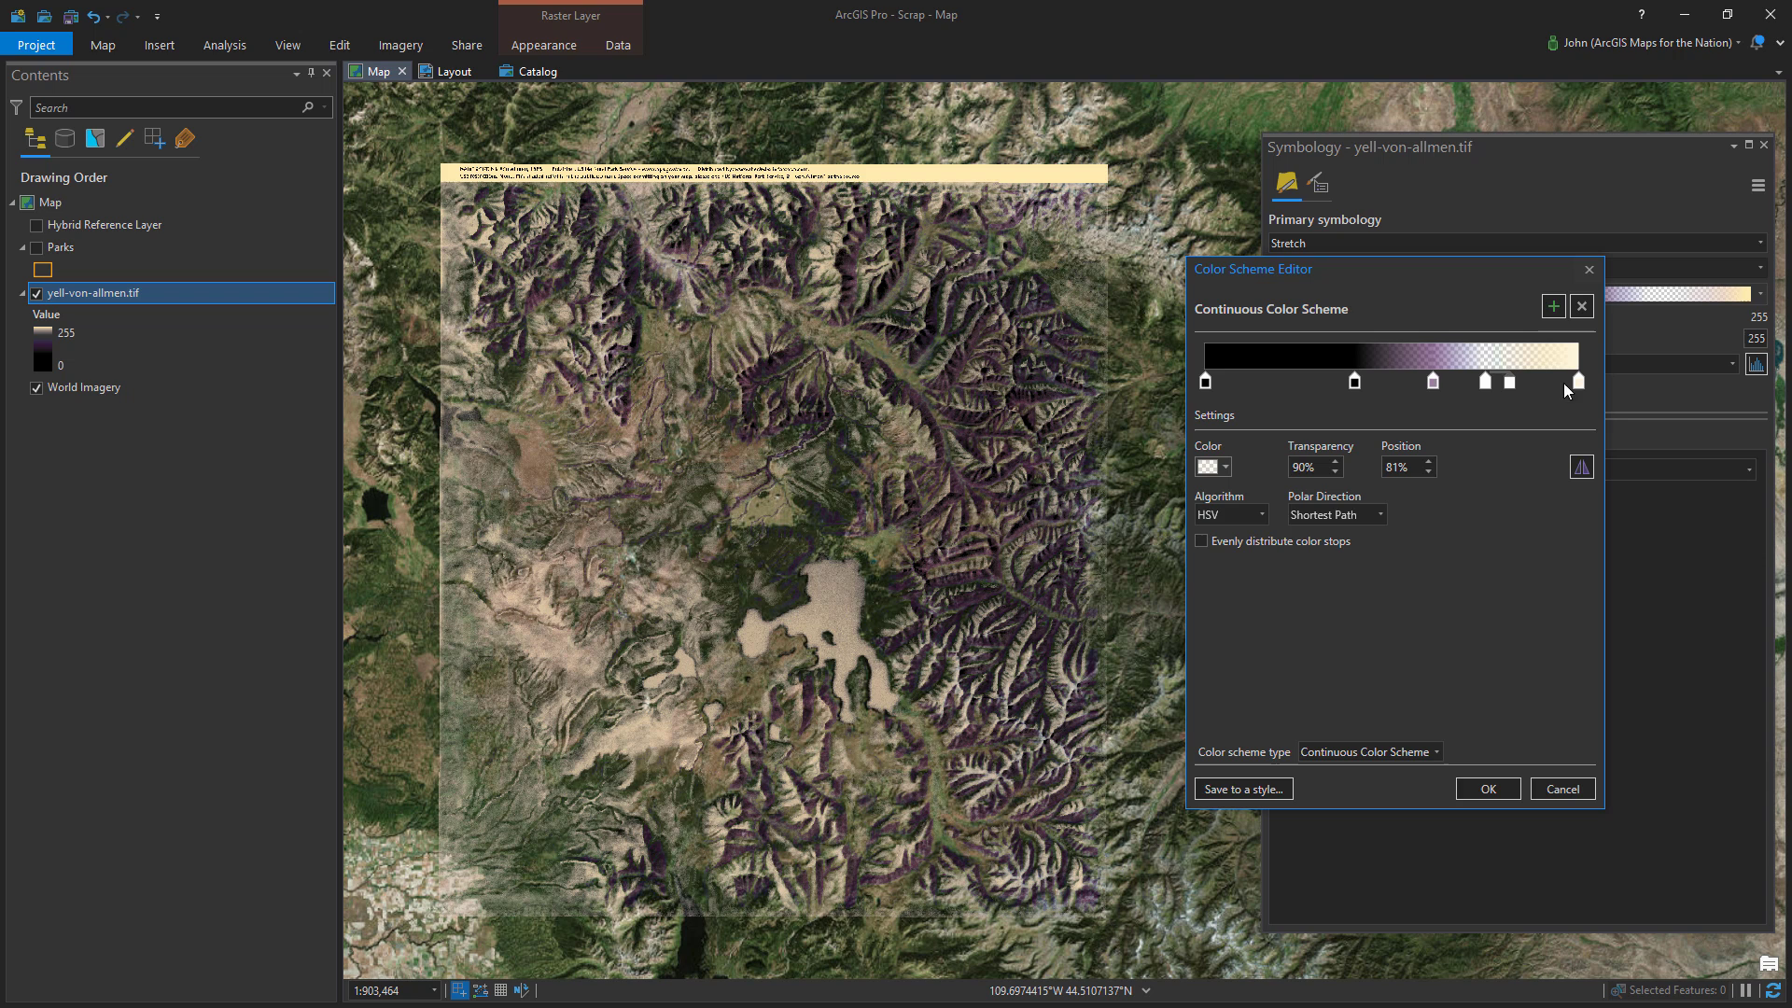
pyautogui.click(1488, 788)
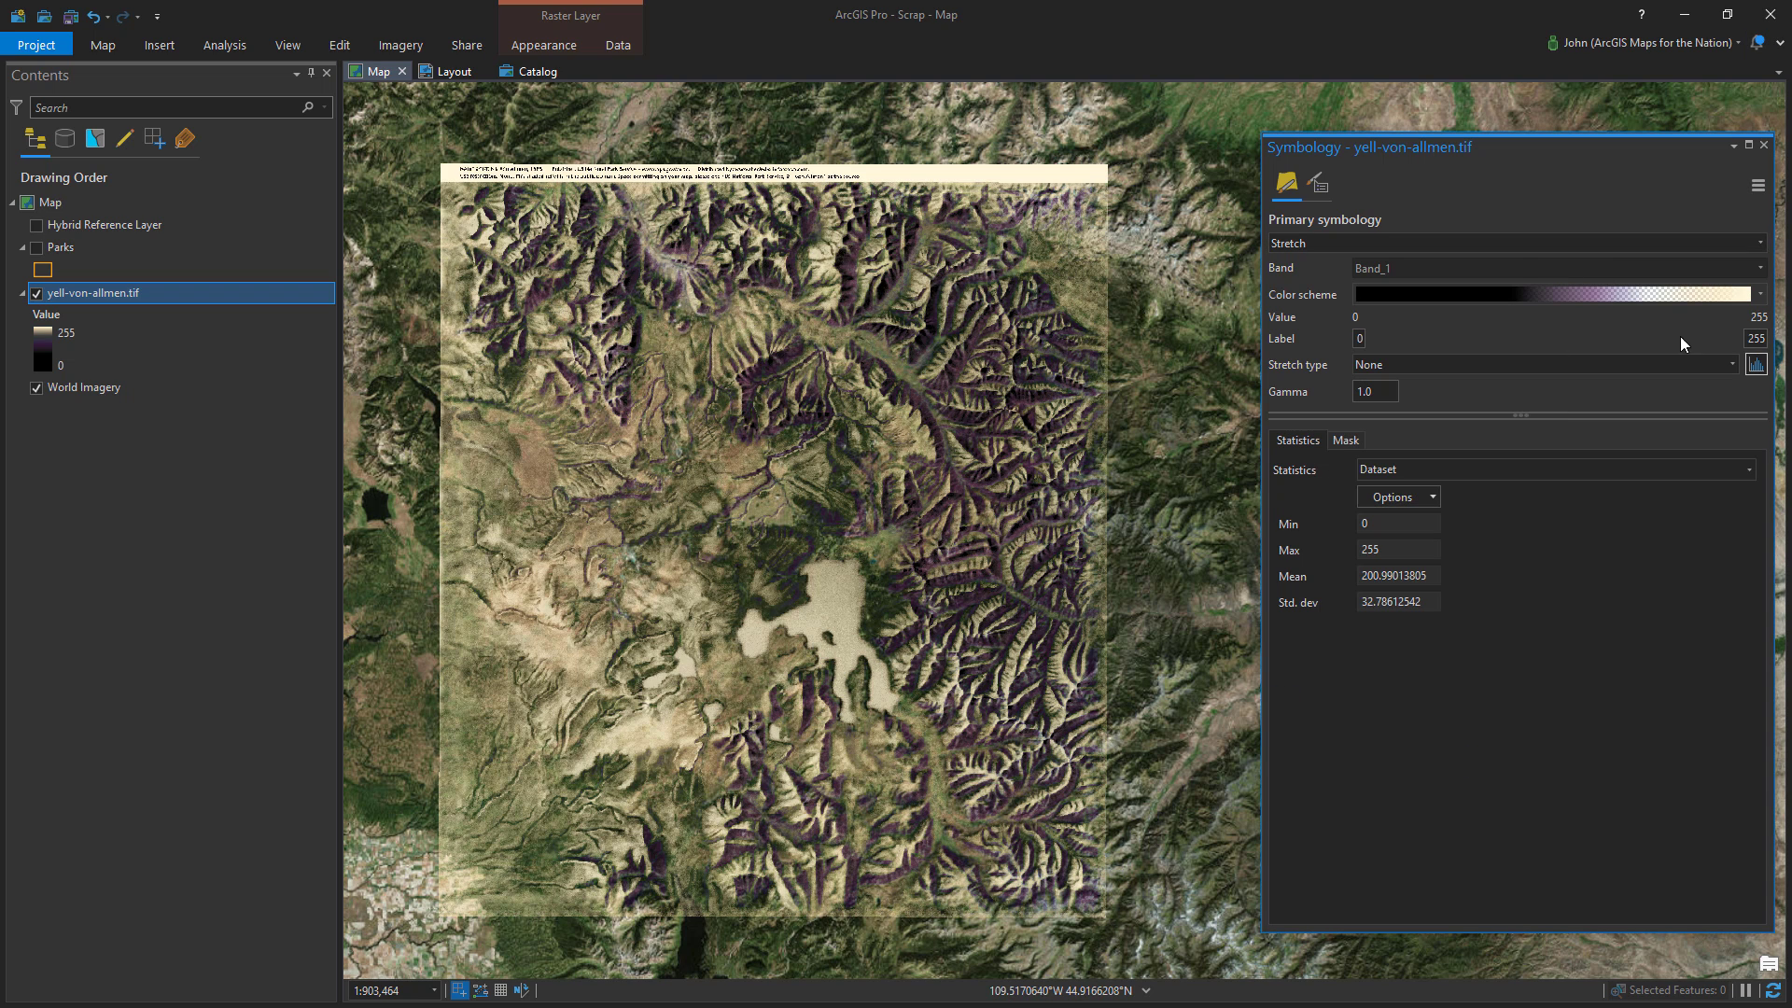
# Add a stop just before the ramp's end and make the end stop white
pyautogui.click(1760, 295)
pyautogui.click(1568, 823)
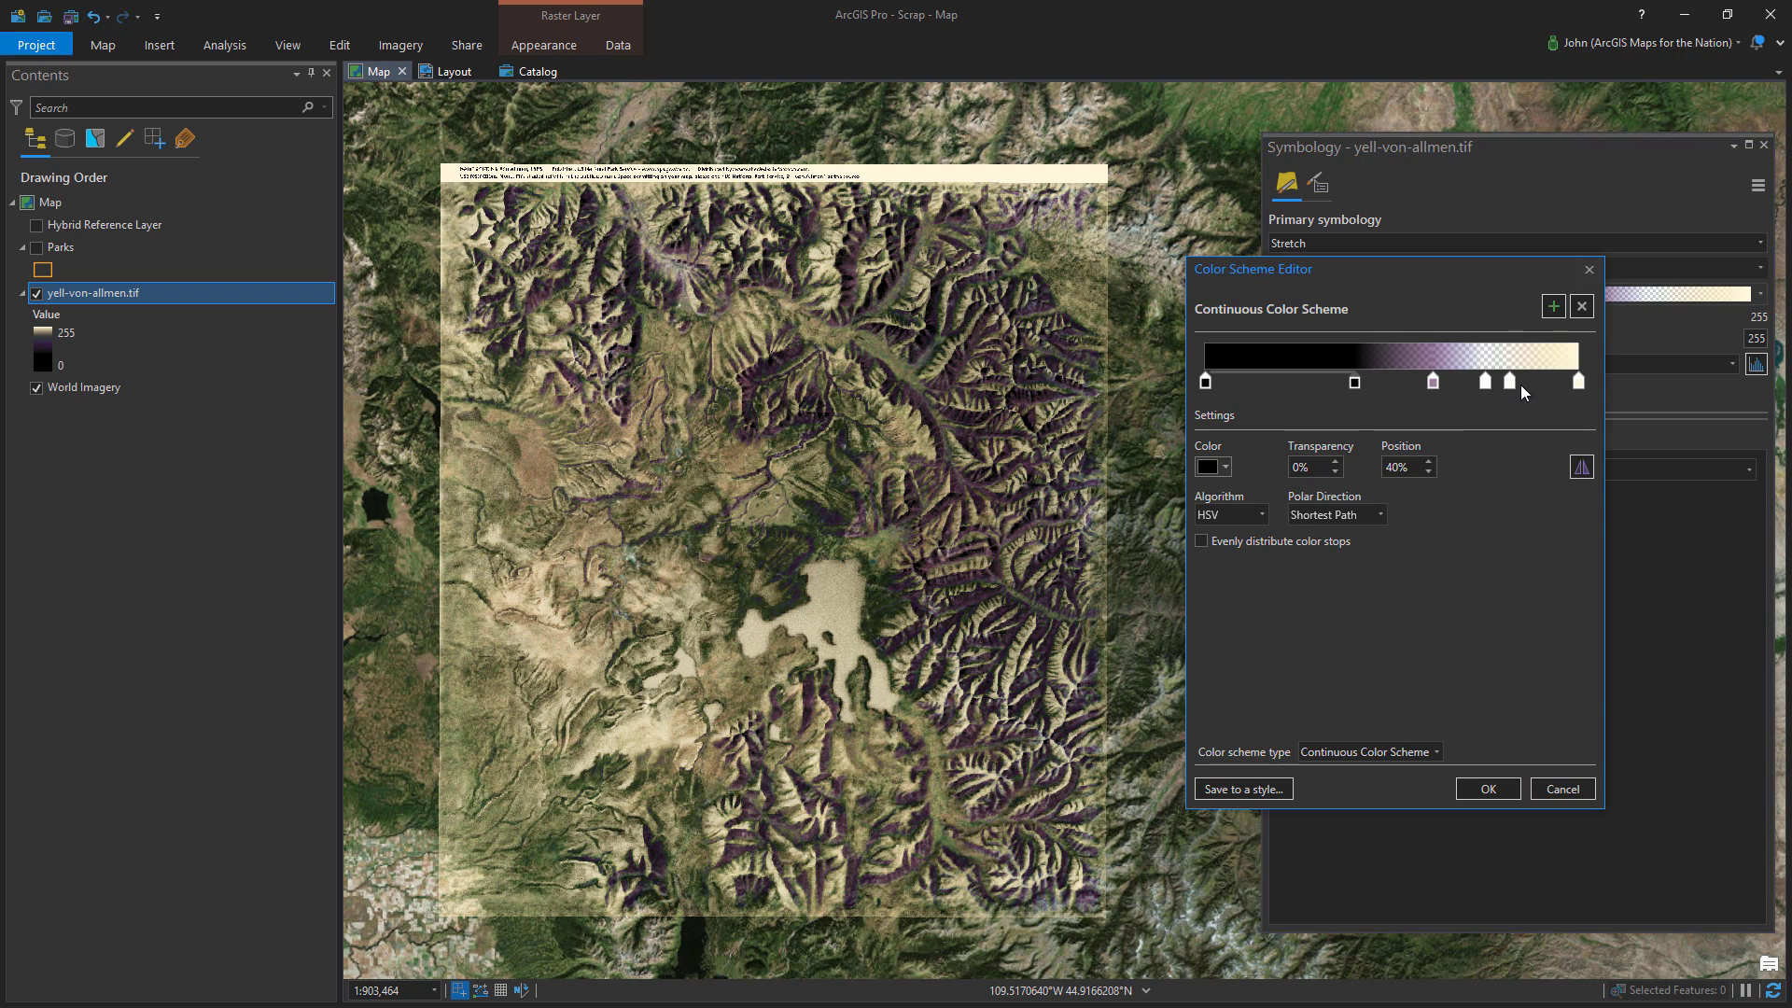
pyautogui.moveTo(1581, 382); pyautogui.dragTo(1566, 387)
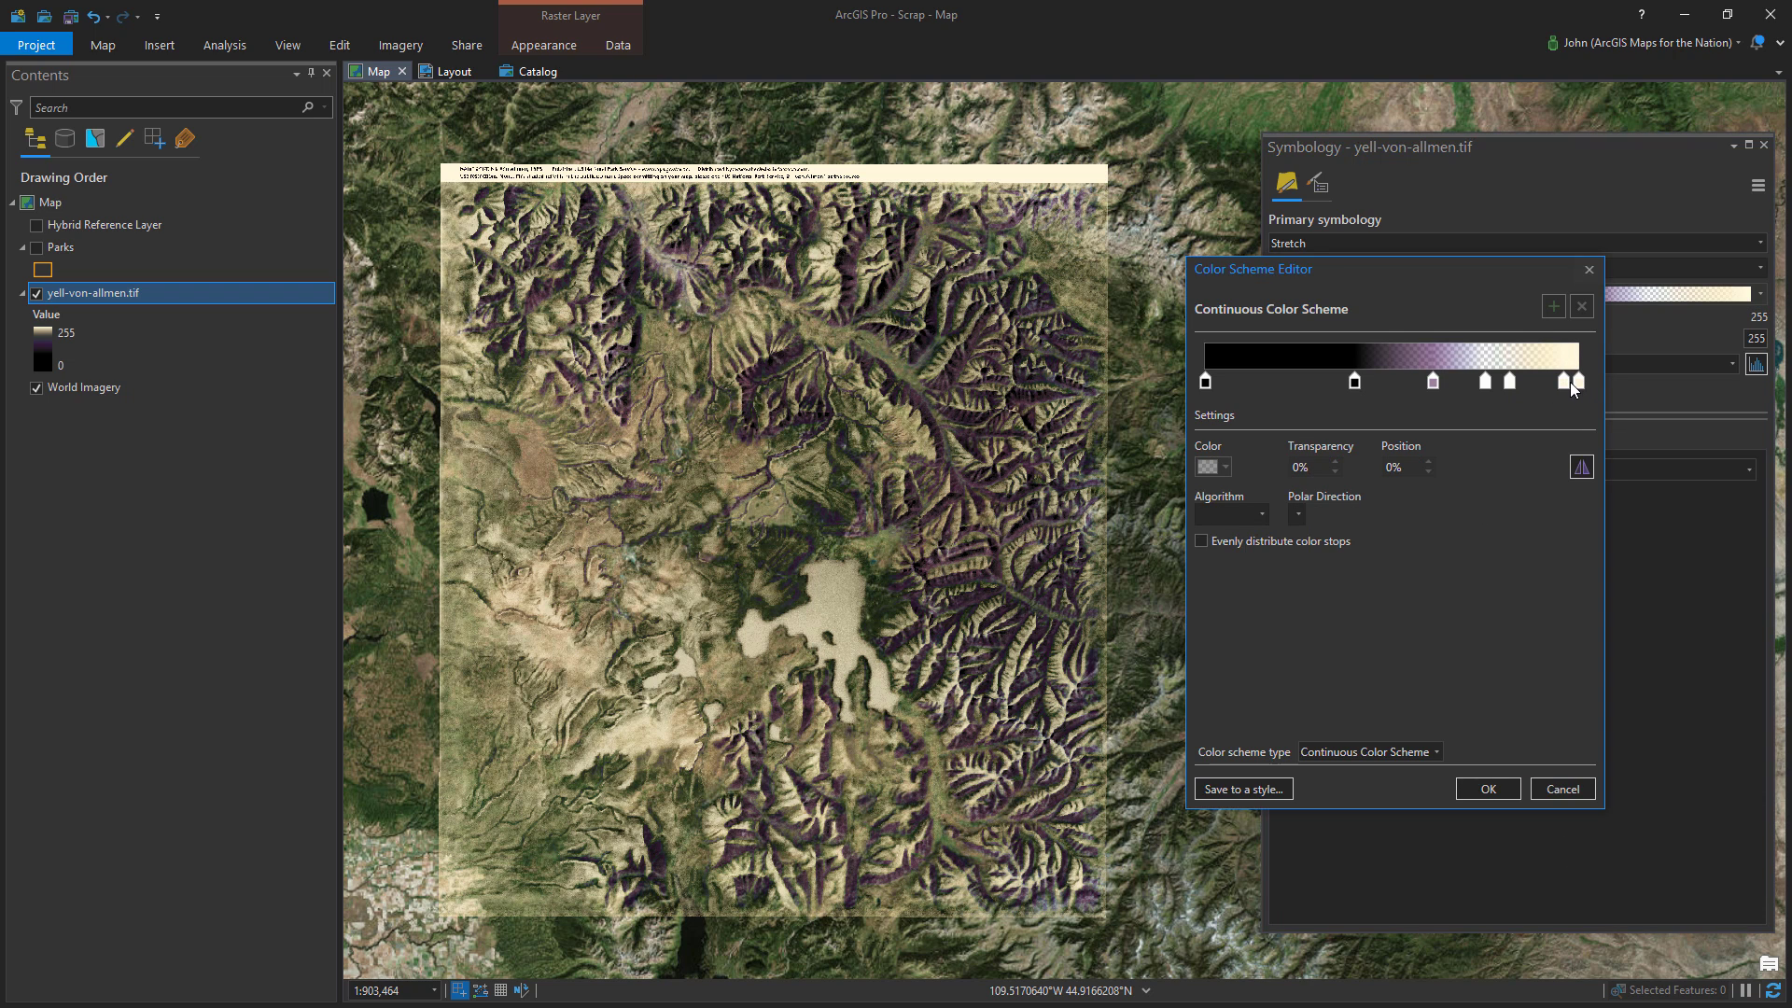
pyautogui.click(1575, 382)
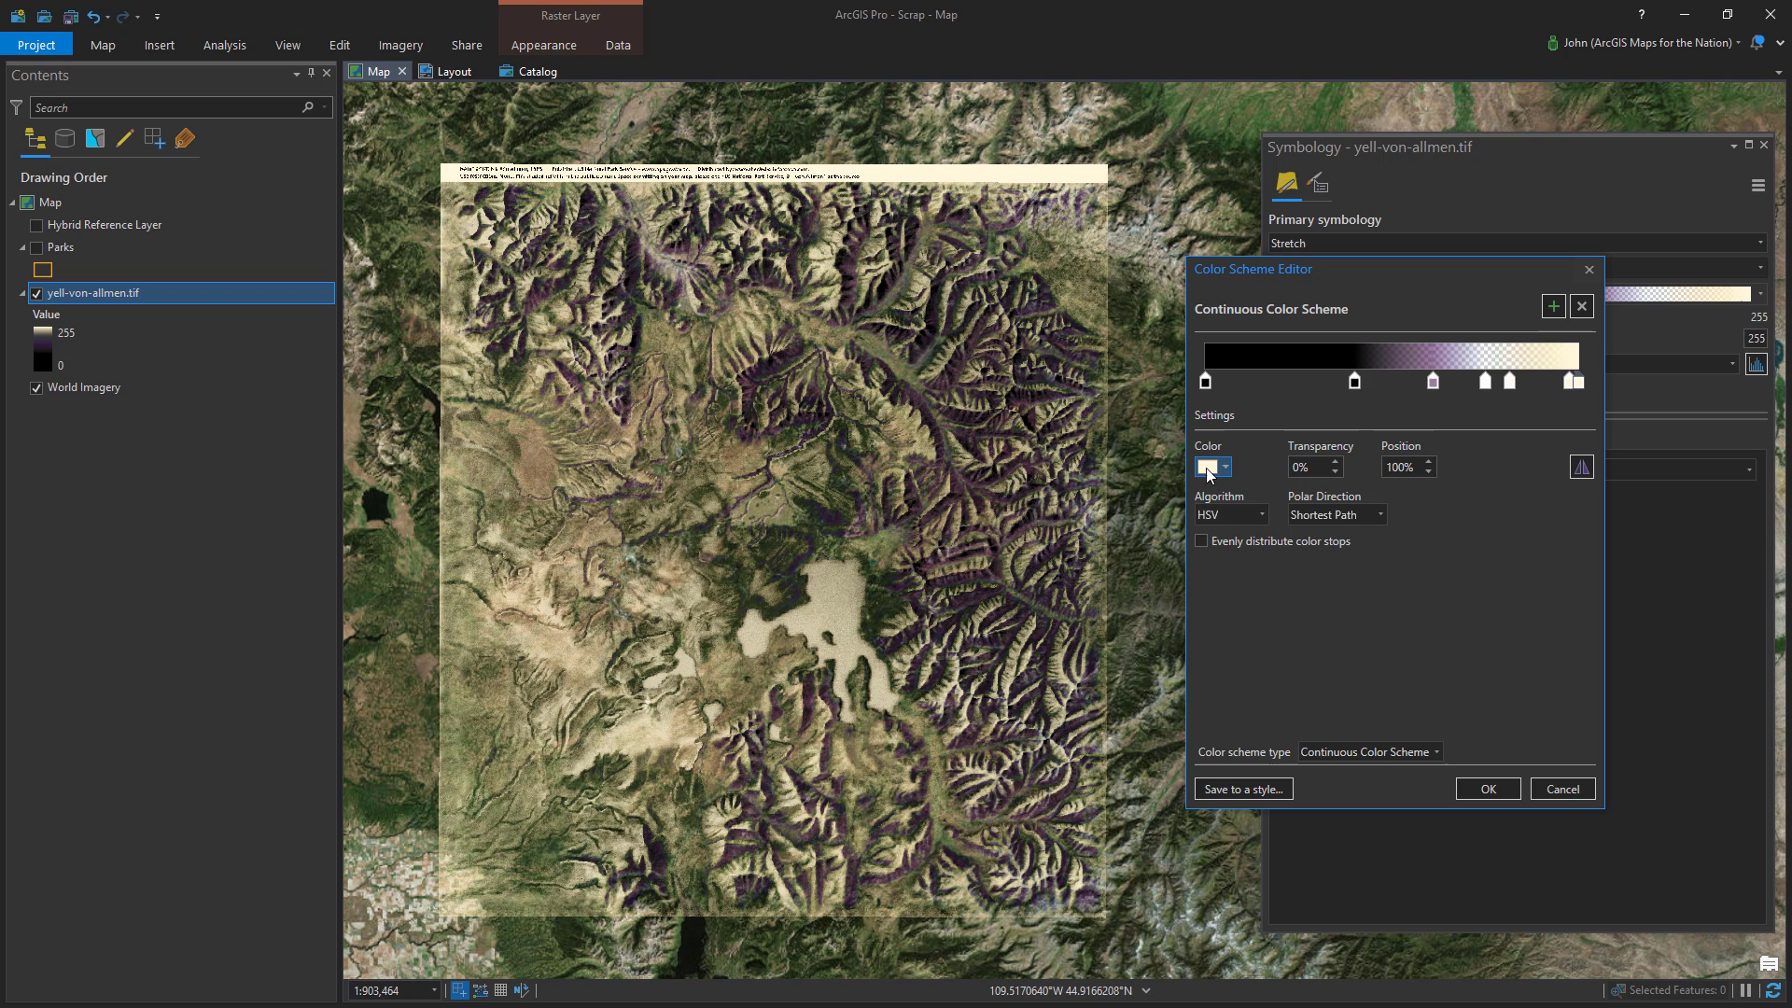
pyautogui.click(1208, 469)
pyautogui.click(1219, 570)
pyautogui.press('Return')
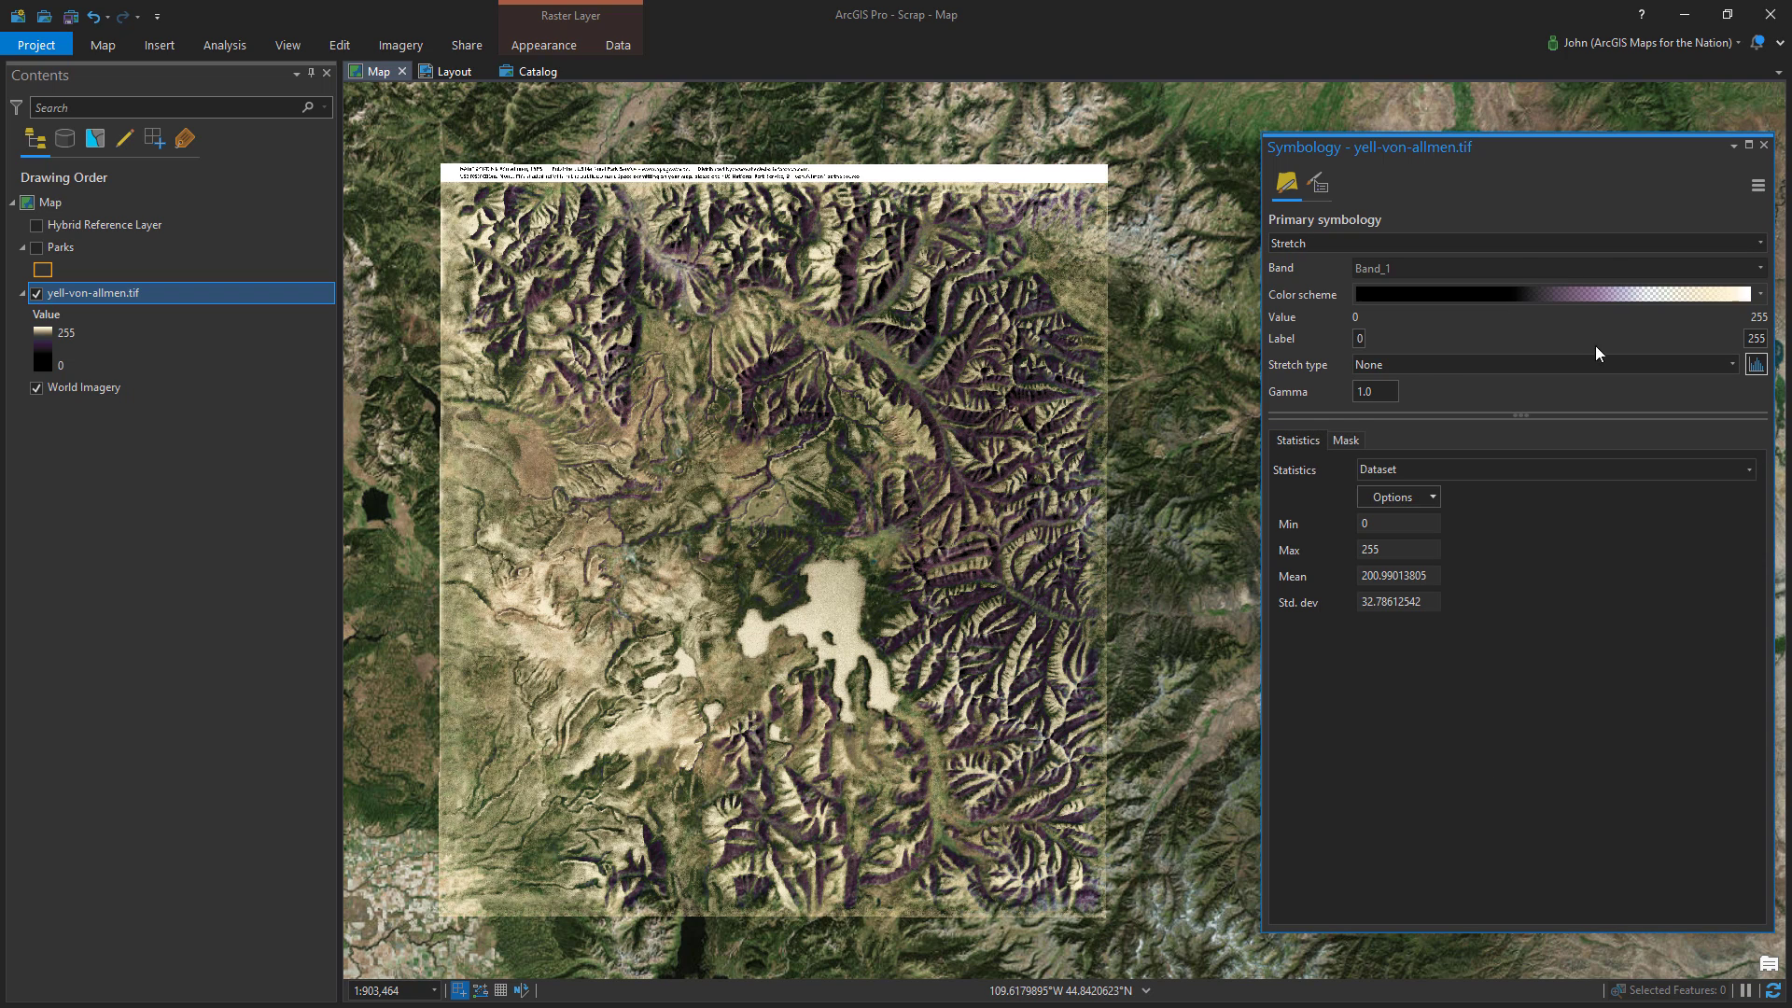
# Check the cream stop in the editor, keep the scheme, and close the Symbology pane
pyautogui.click(1760, 295)
pyautogui.click(1559, 801)
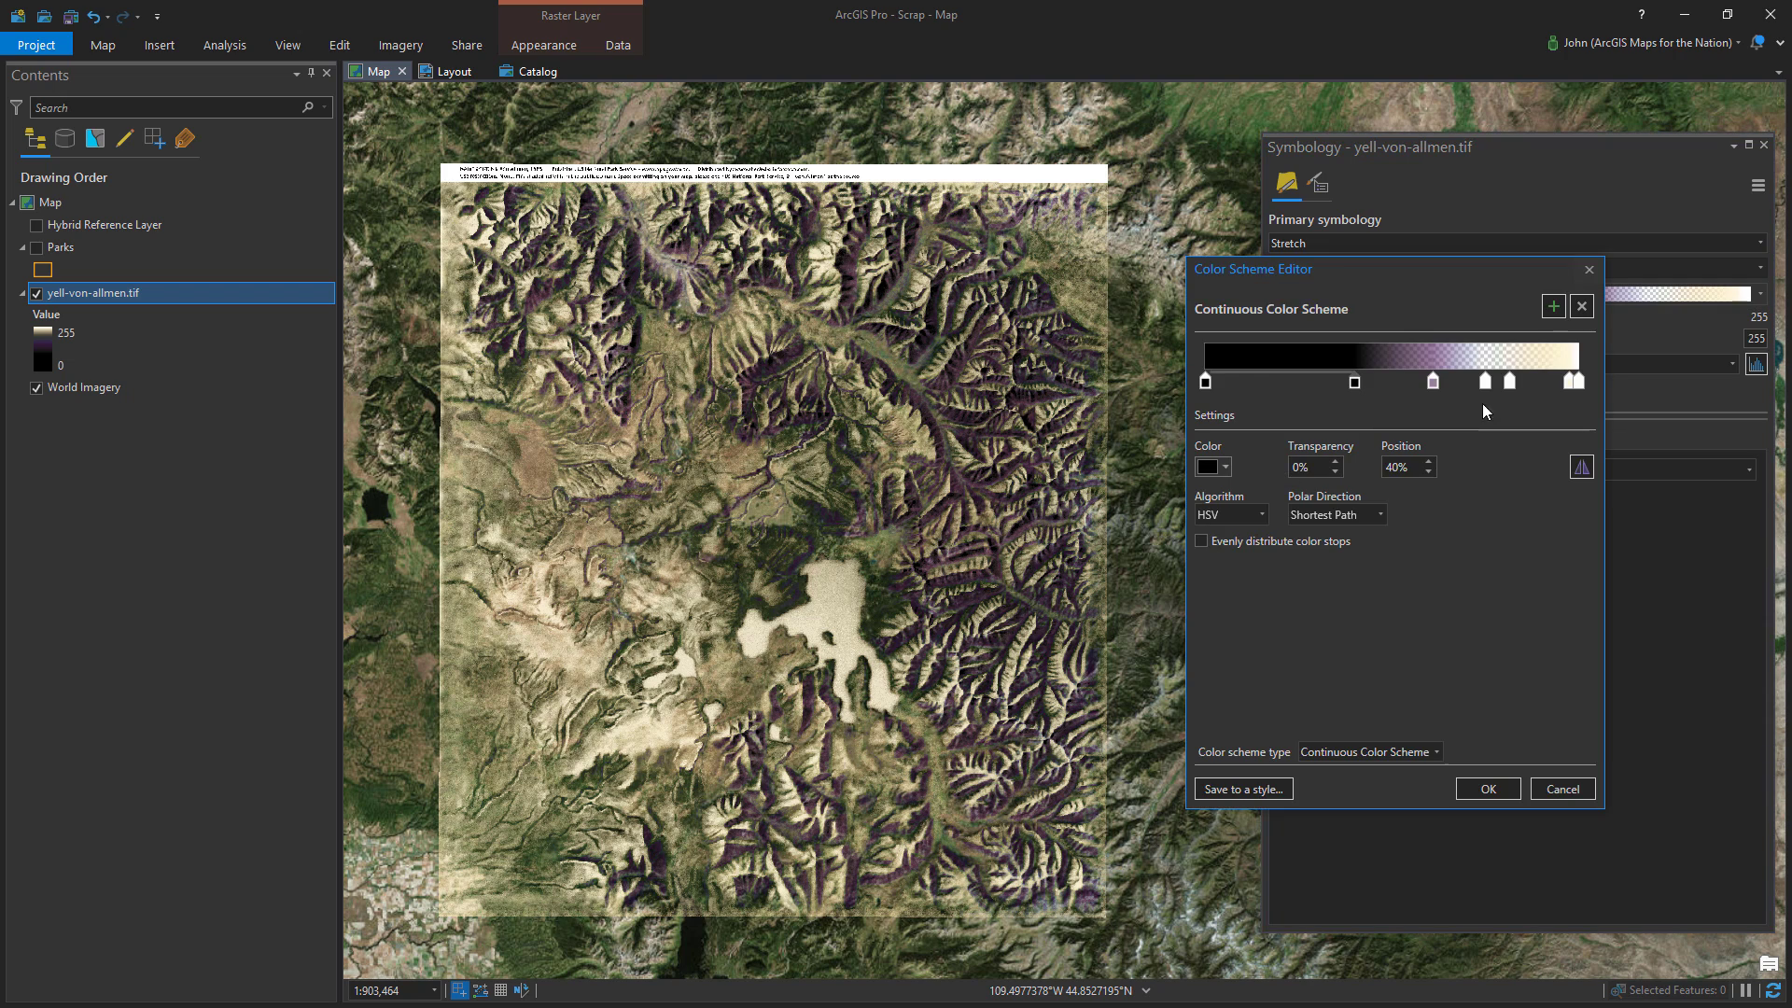
pyautogui.click(1568, 382)
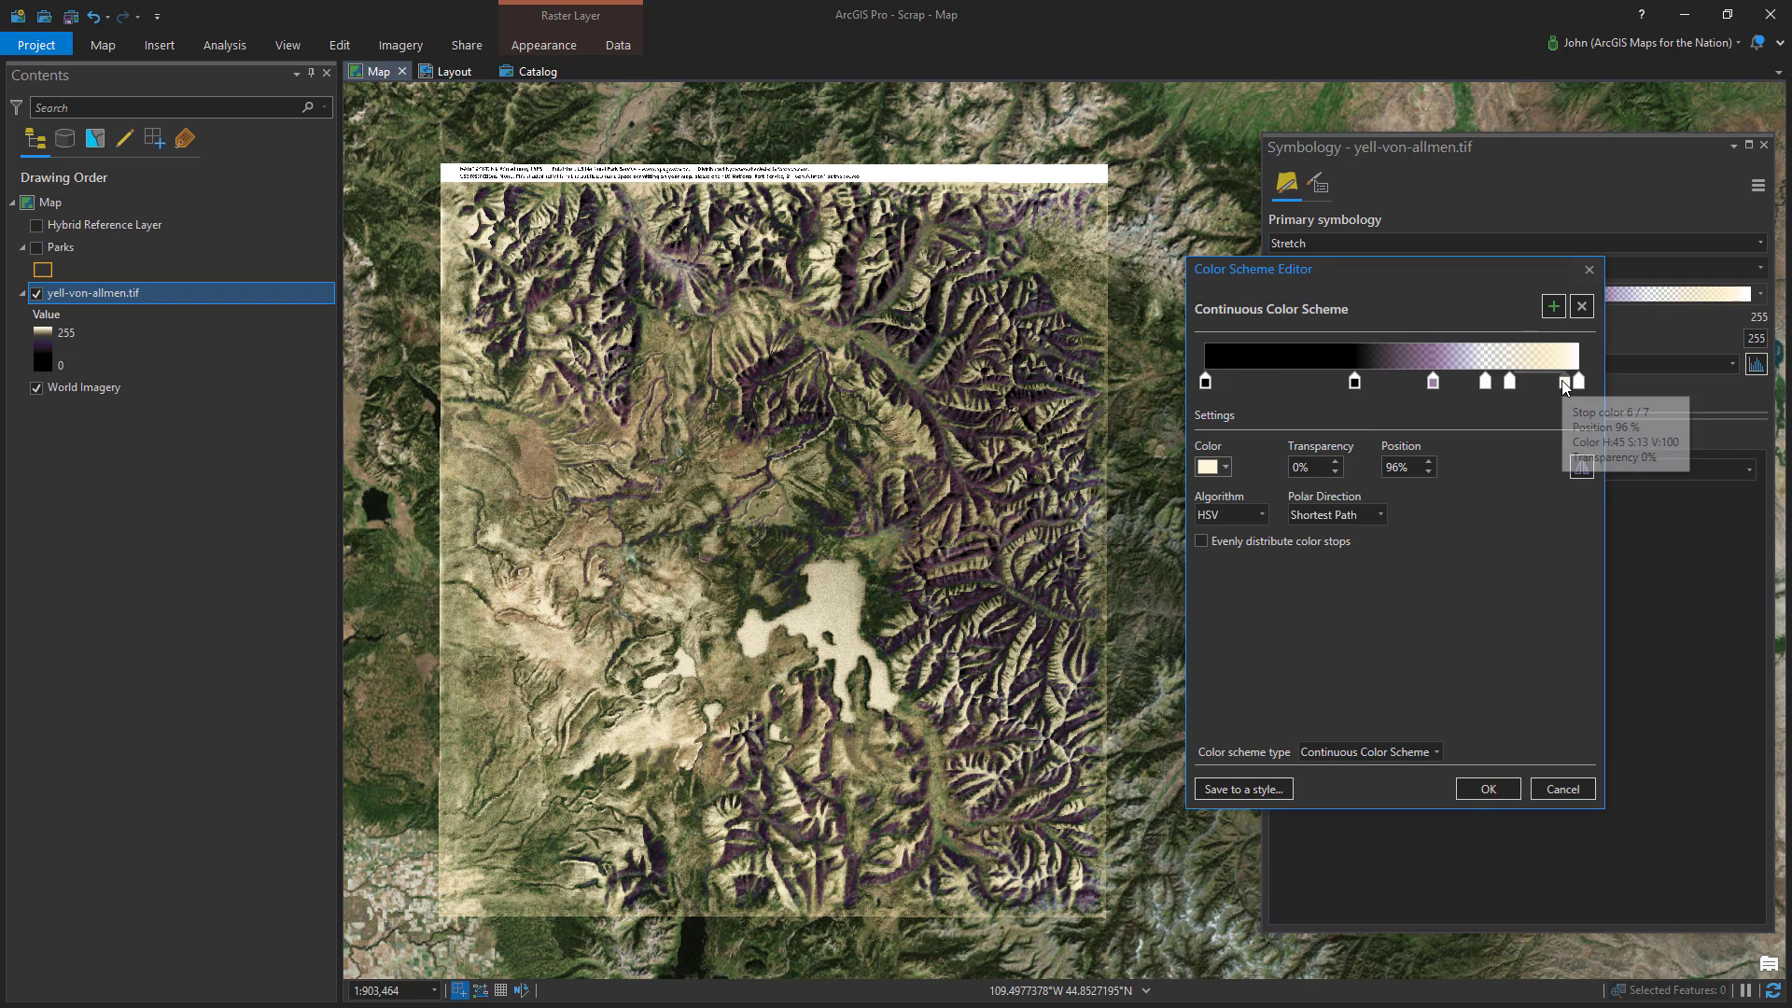
pyautogui.click(1488, 788)
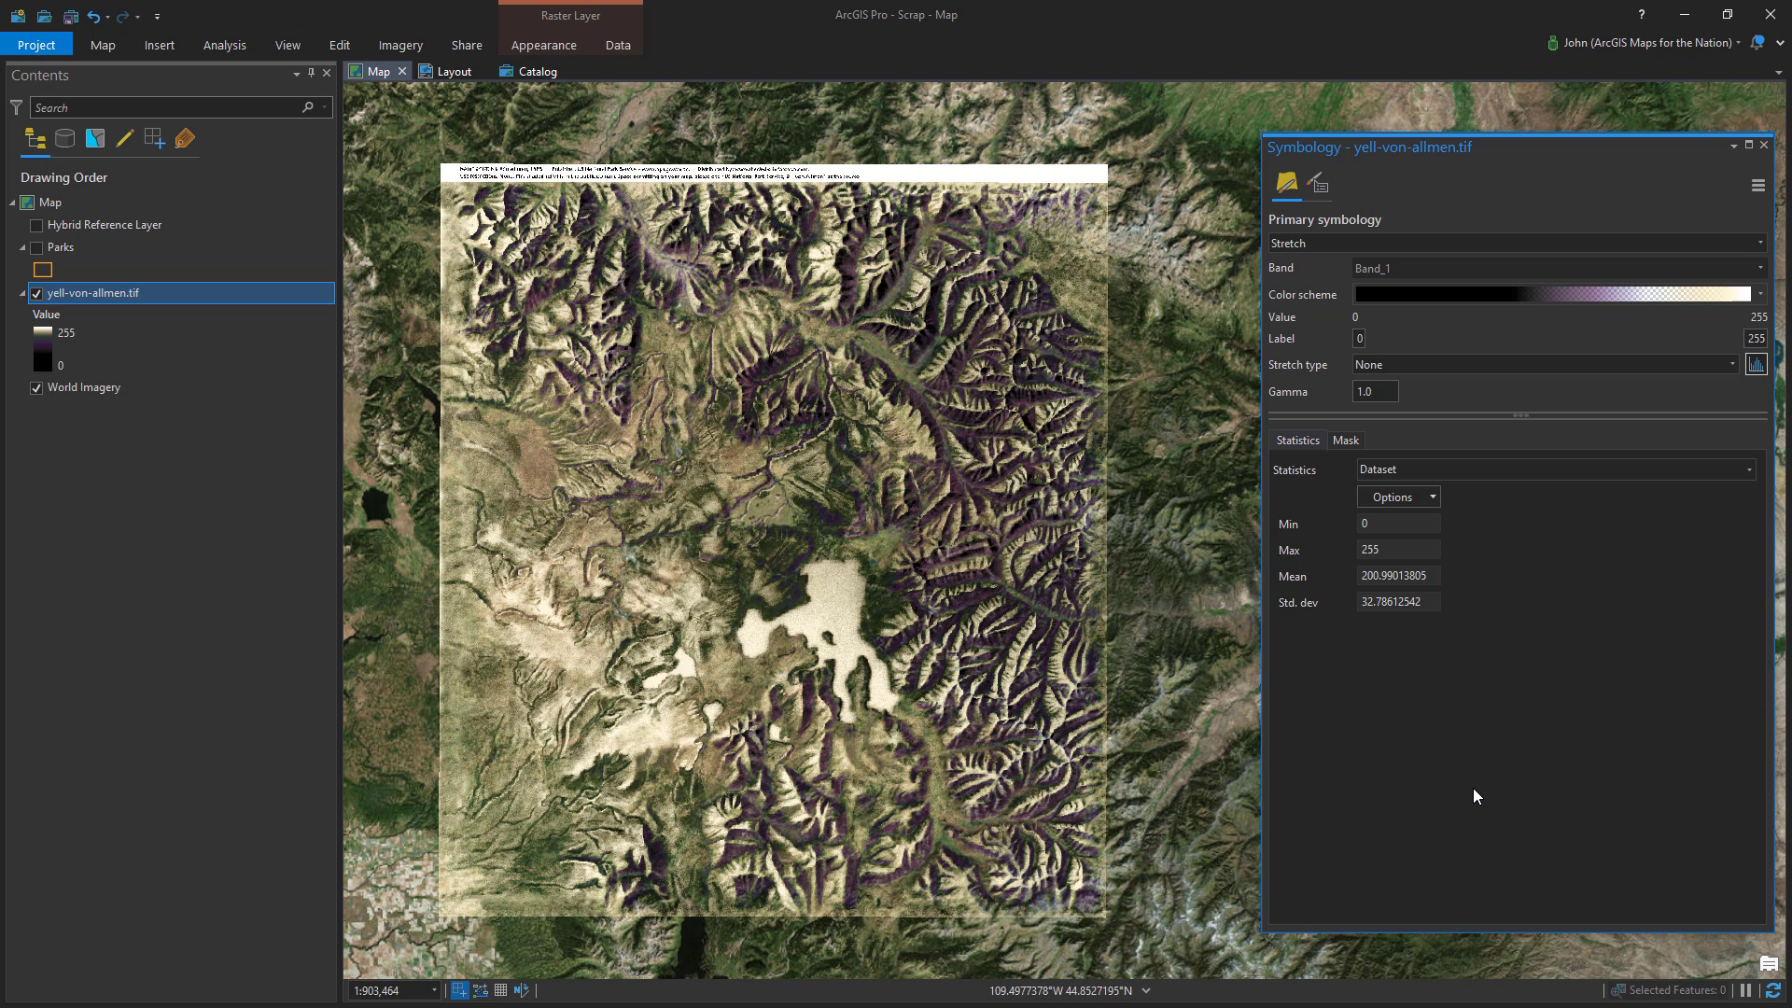
pyautogui.click(108, 586)
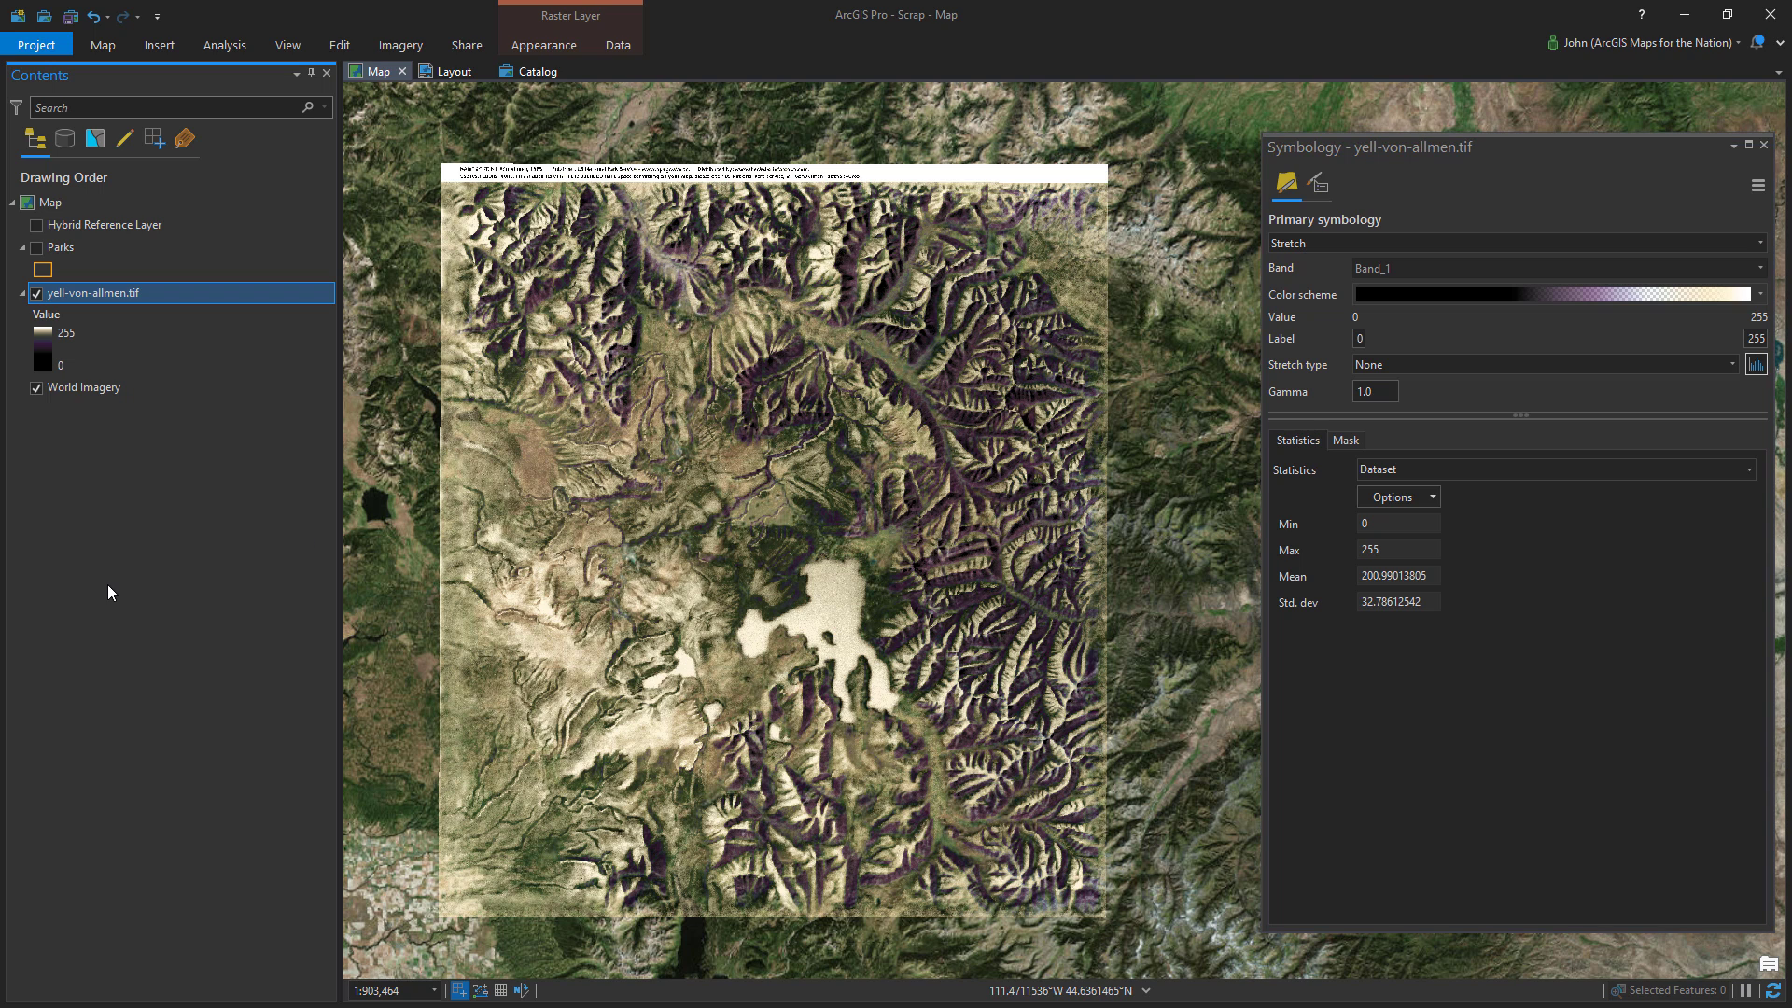
pyautogui.click(1765, 146)
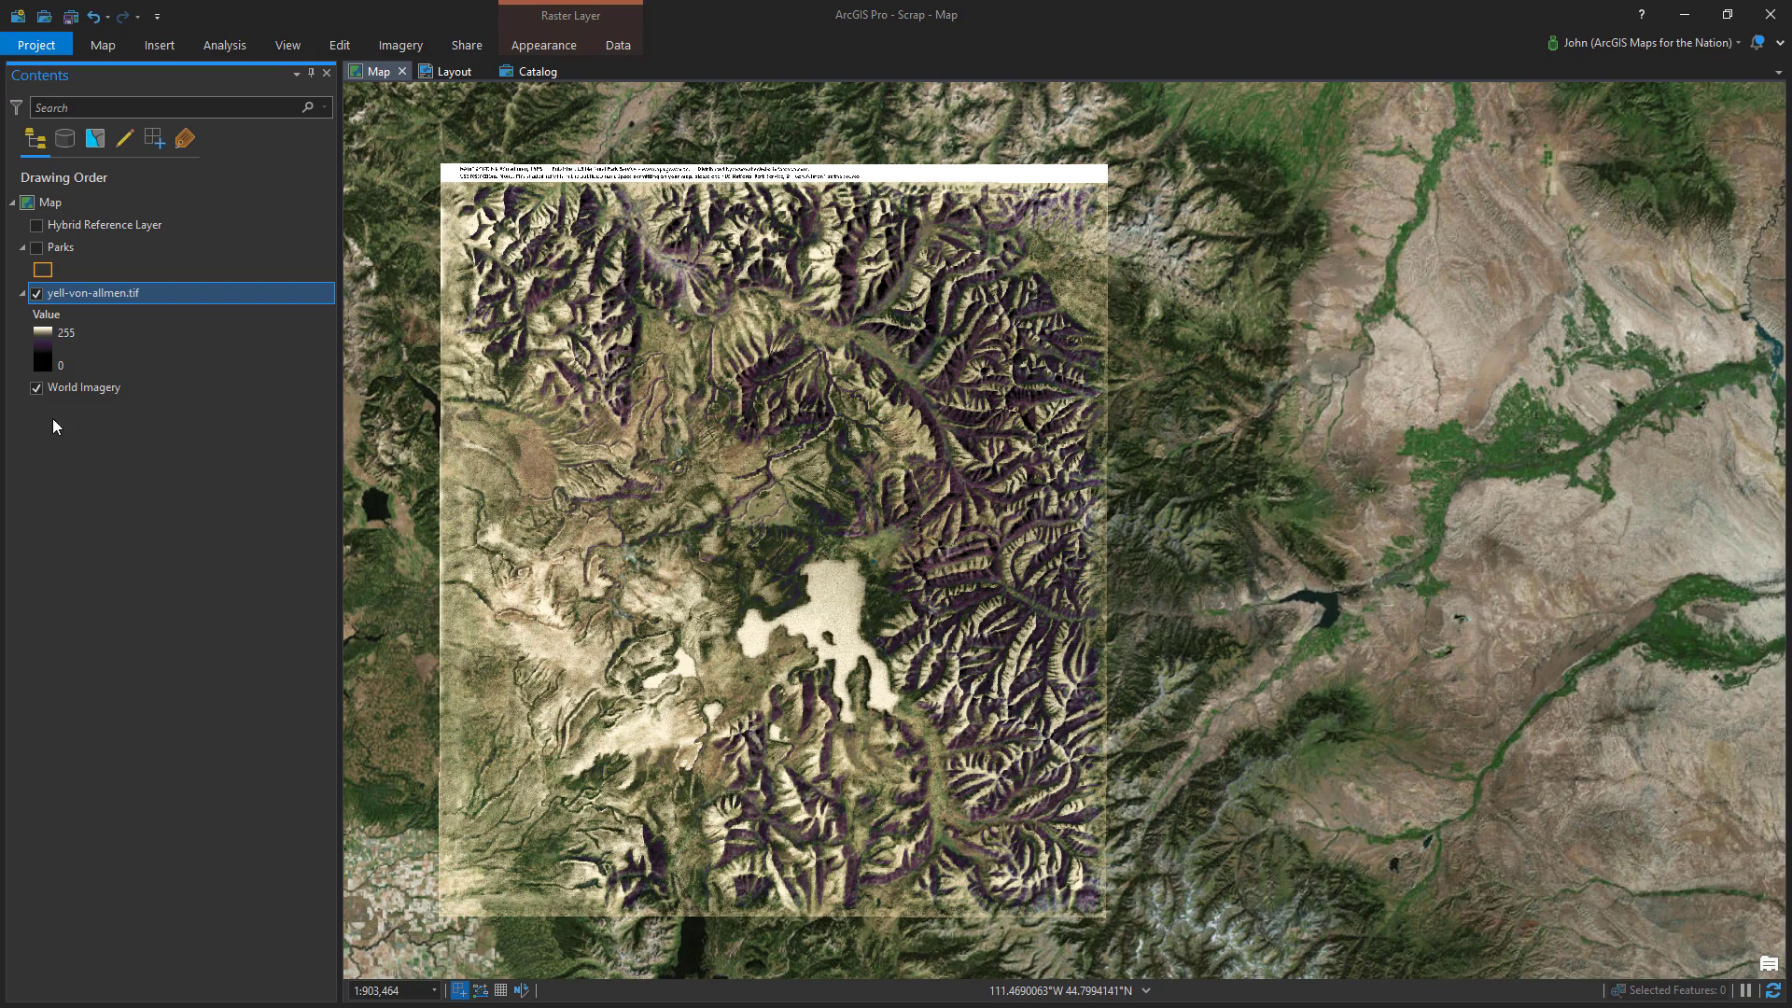
# Toggle the World Imagery basemap off and on, then switch to the Layout view
pyautogui.click(37, 389)
pyautogui.click(36, 388)
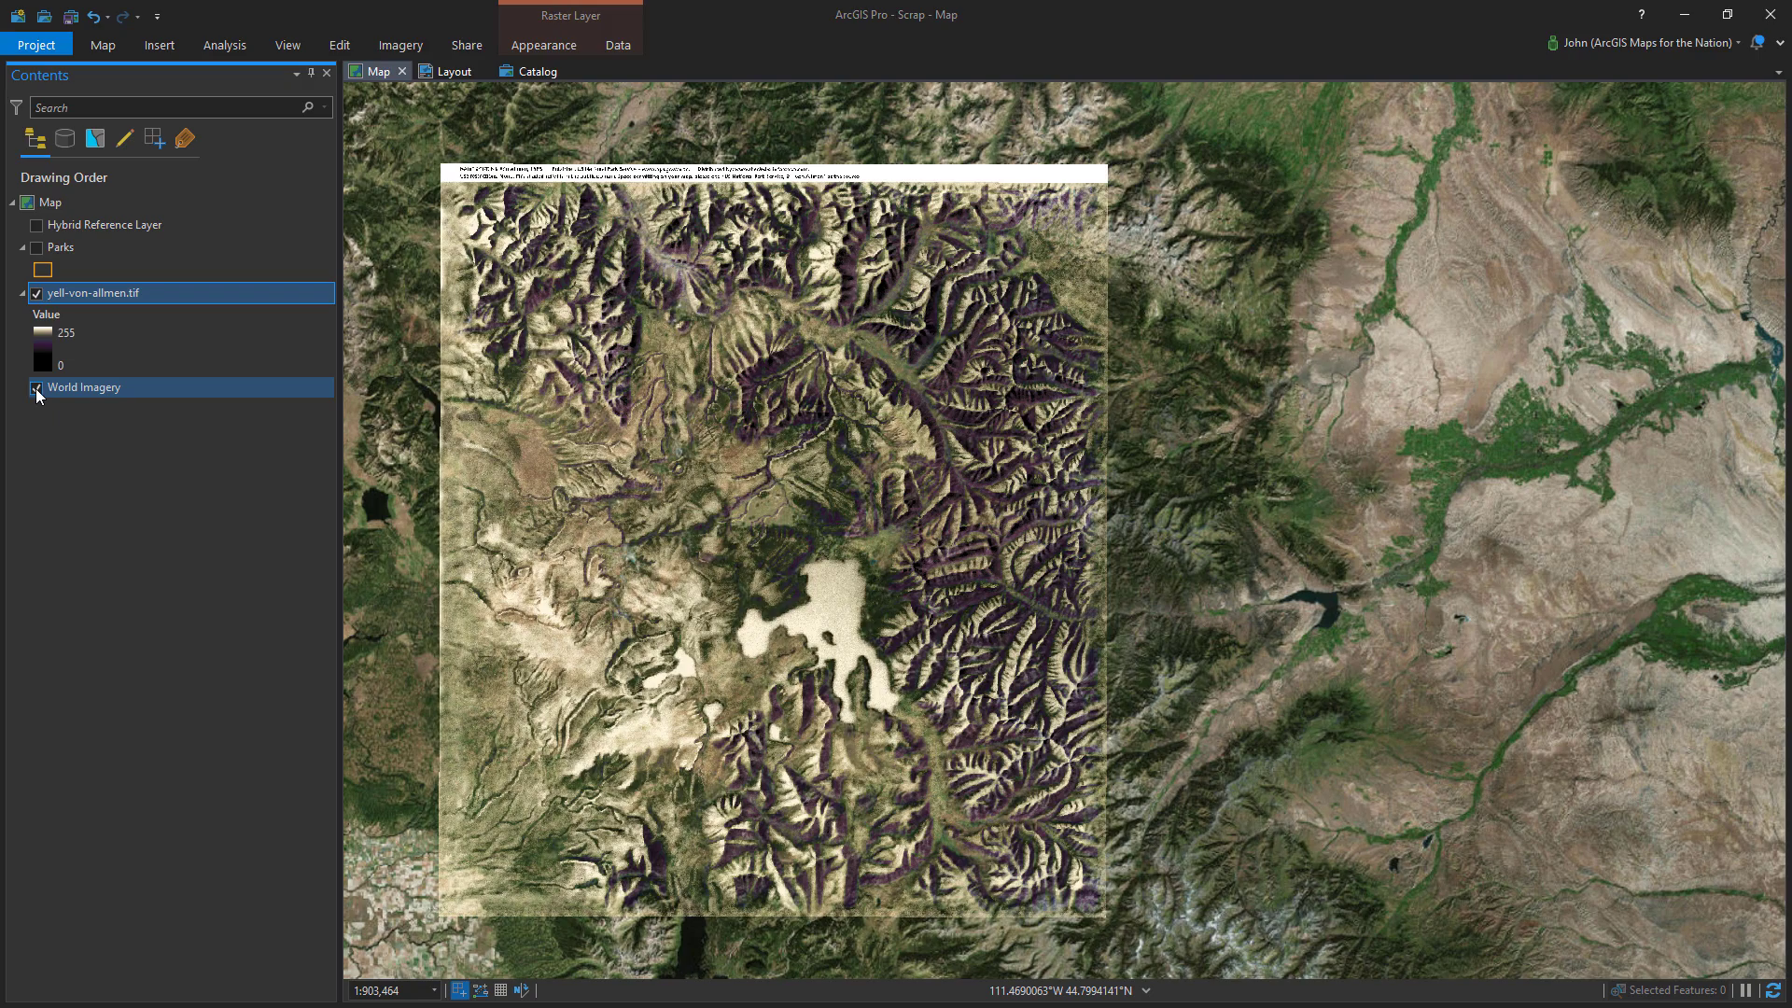
pyautogui.click(36, 388)
pyautogui.click(37, 389)
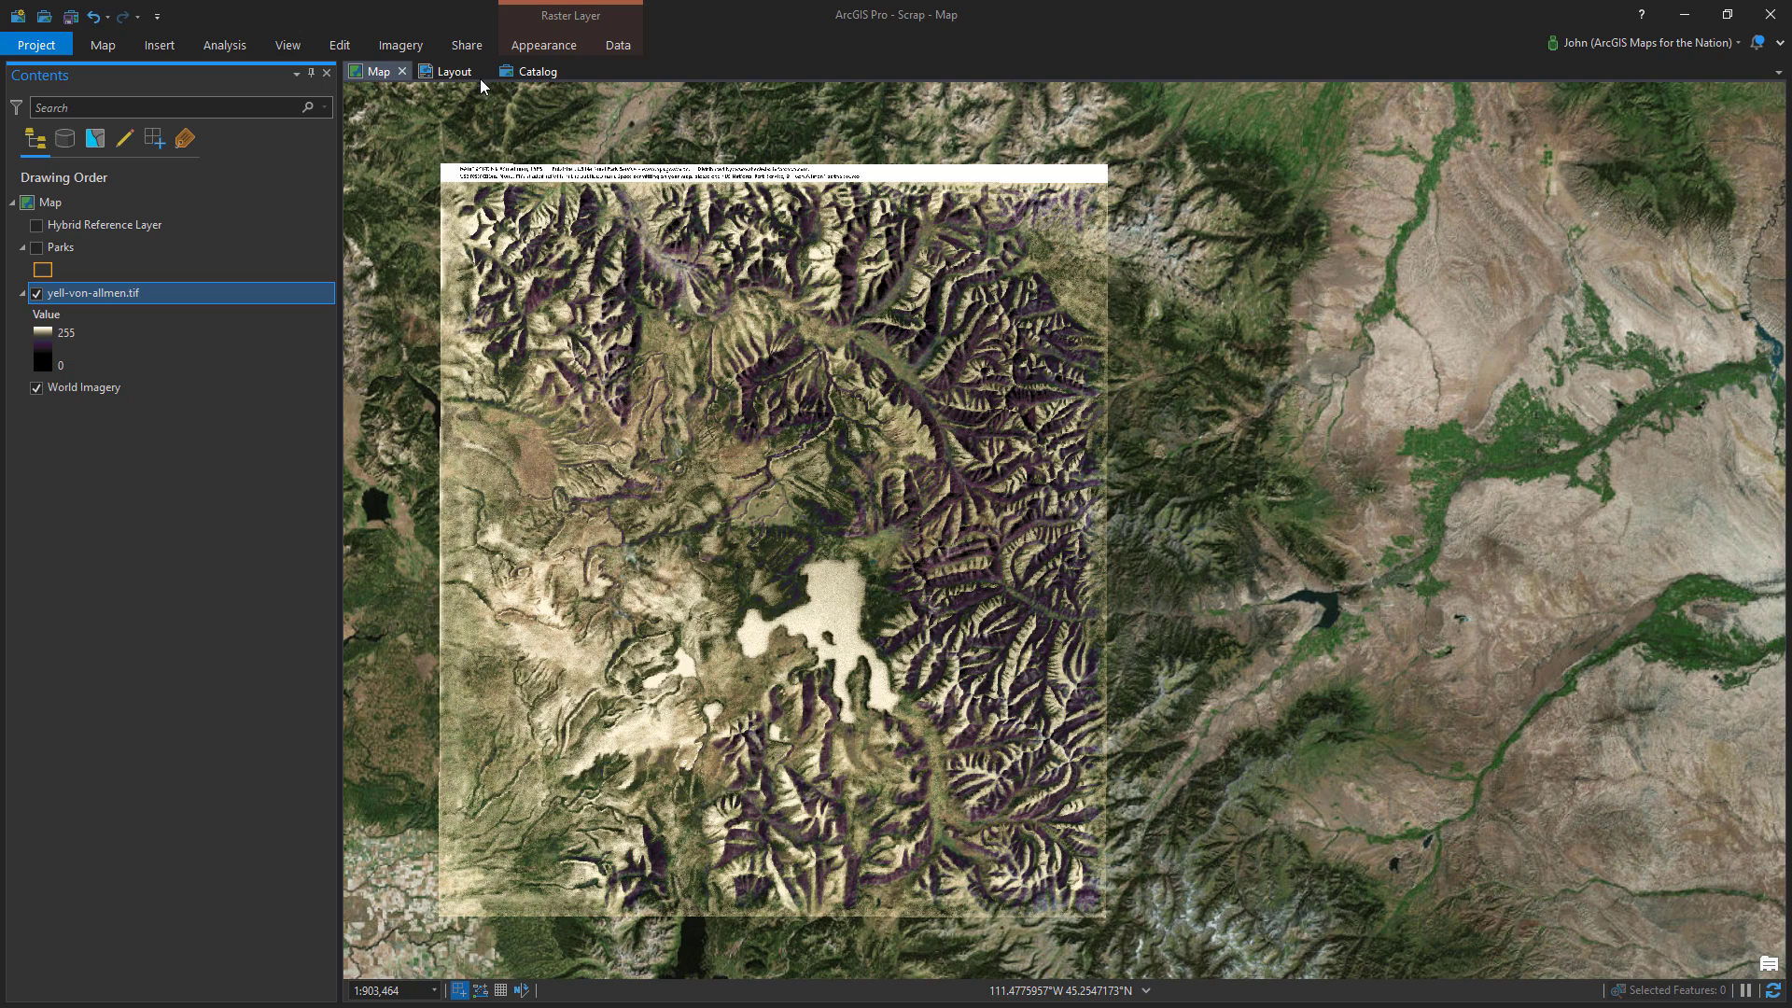
pyautogui.click(456, 71)
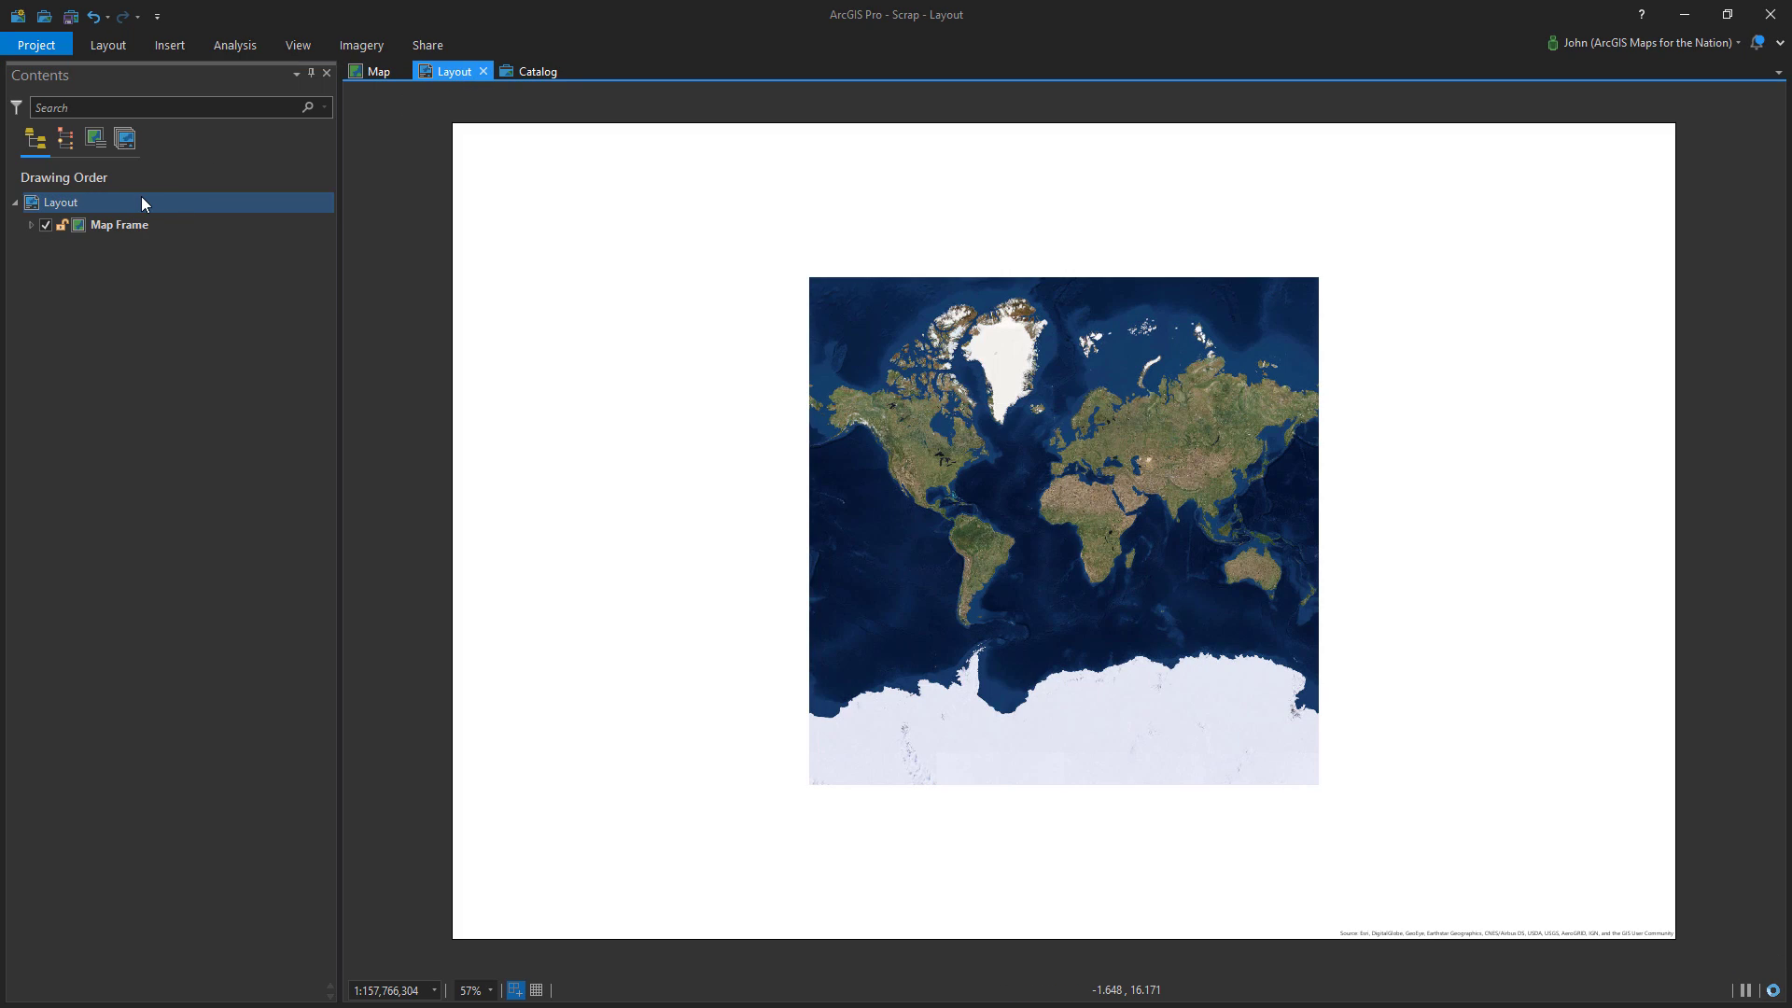
# Set the layout page to a 12 × 14 in portrait sheet in Layout Properties
pyautogui.click(143, 196)
pyautogui.doubleClick(144, 198)
pyautogui.click(662, 362)
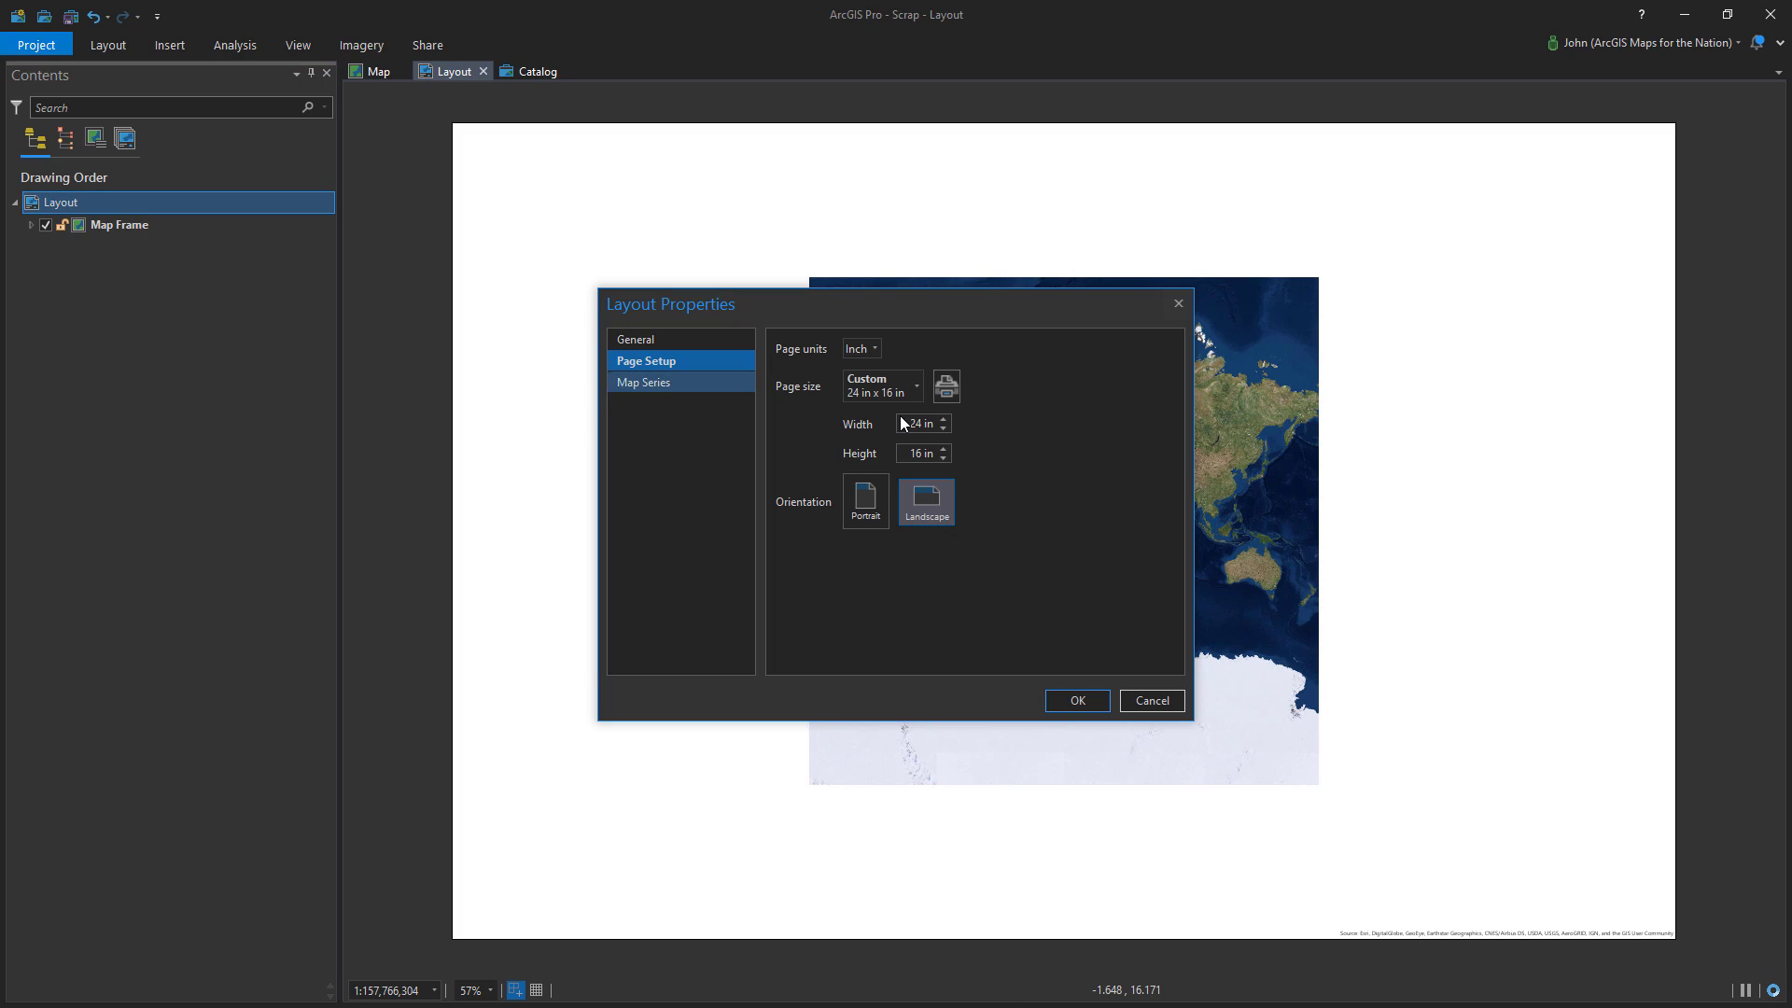
pyautogui.write('12')
pyautogui.press('Tab')
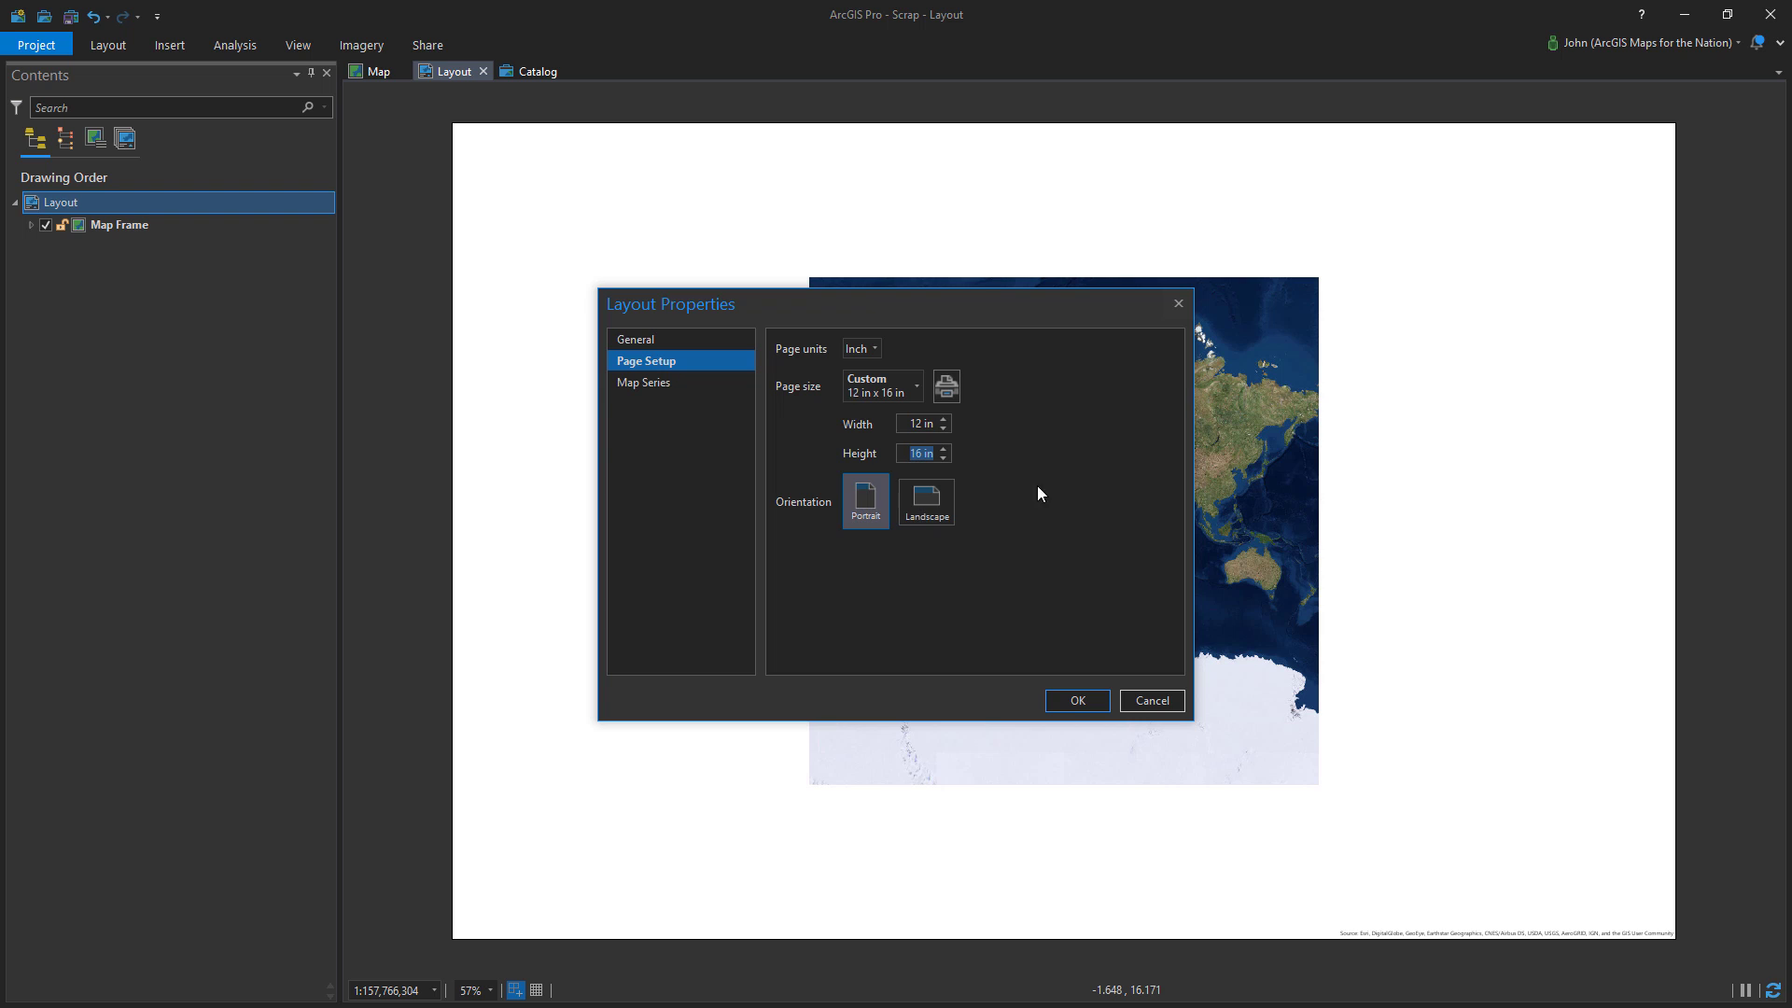
pyautogui.click(1078, 700)
pyautogui.doubleClick(184, 200)
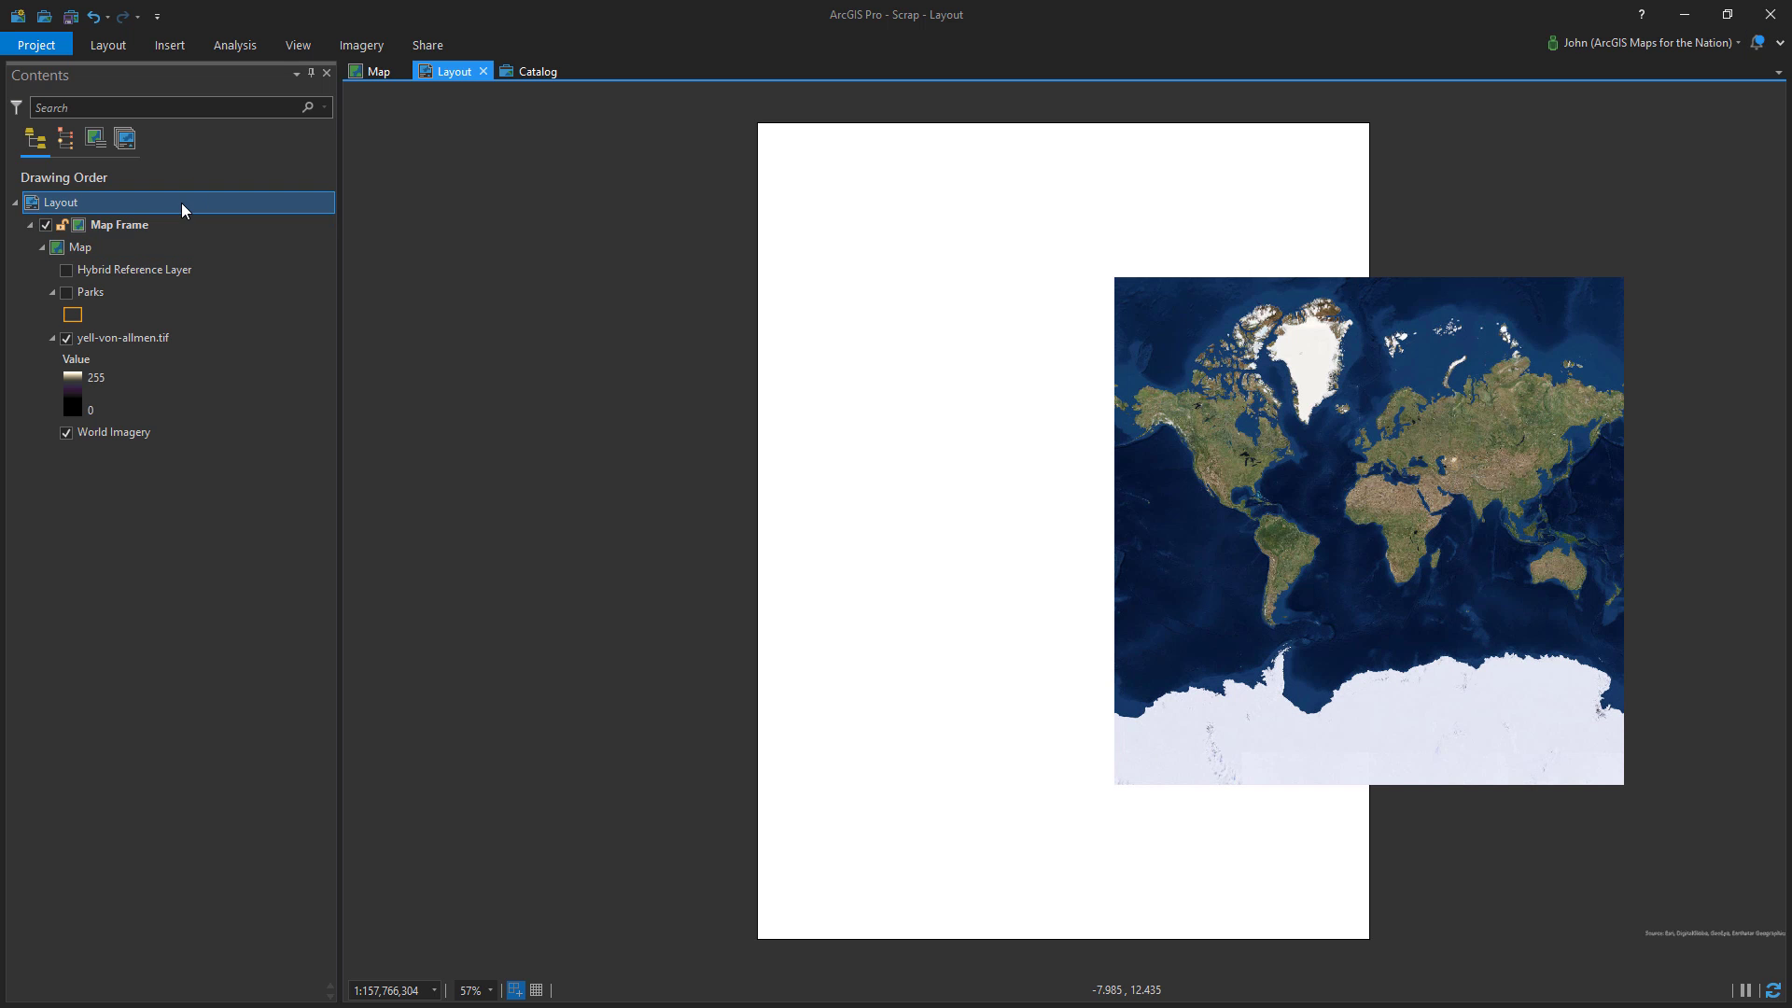
pyautogui.click(738, 362)
pyautogui.write('4')
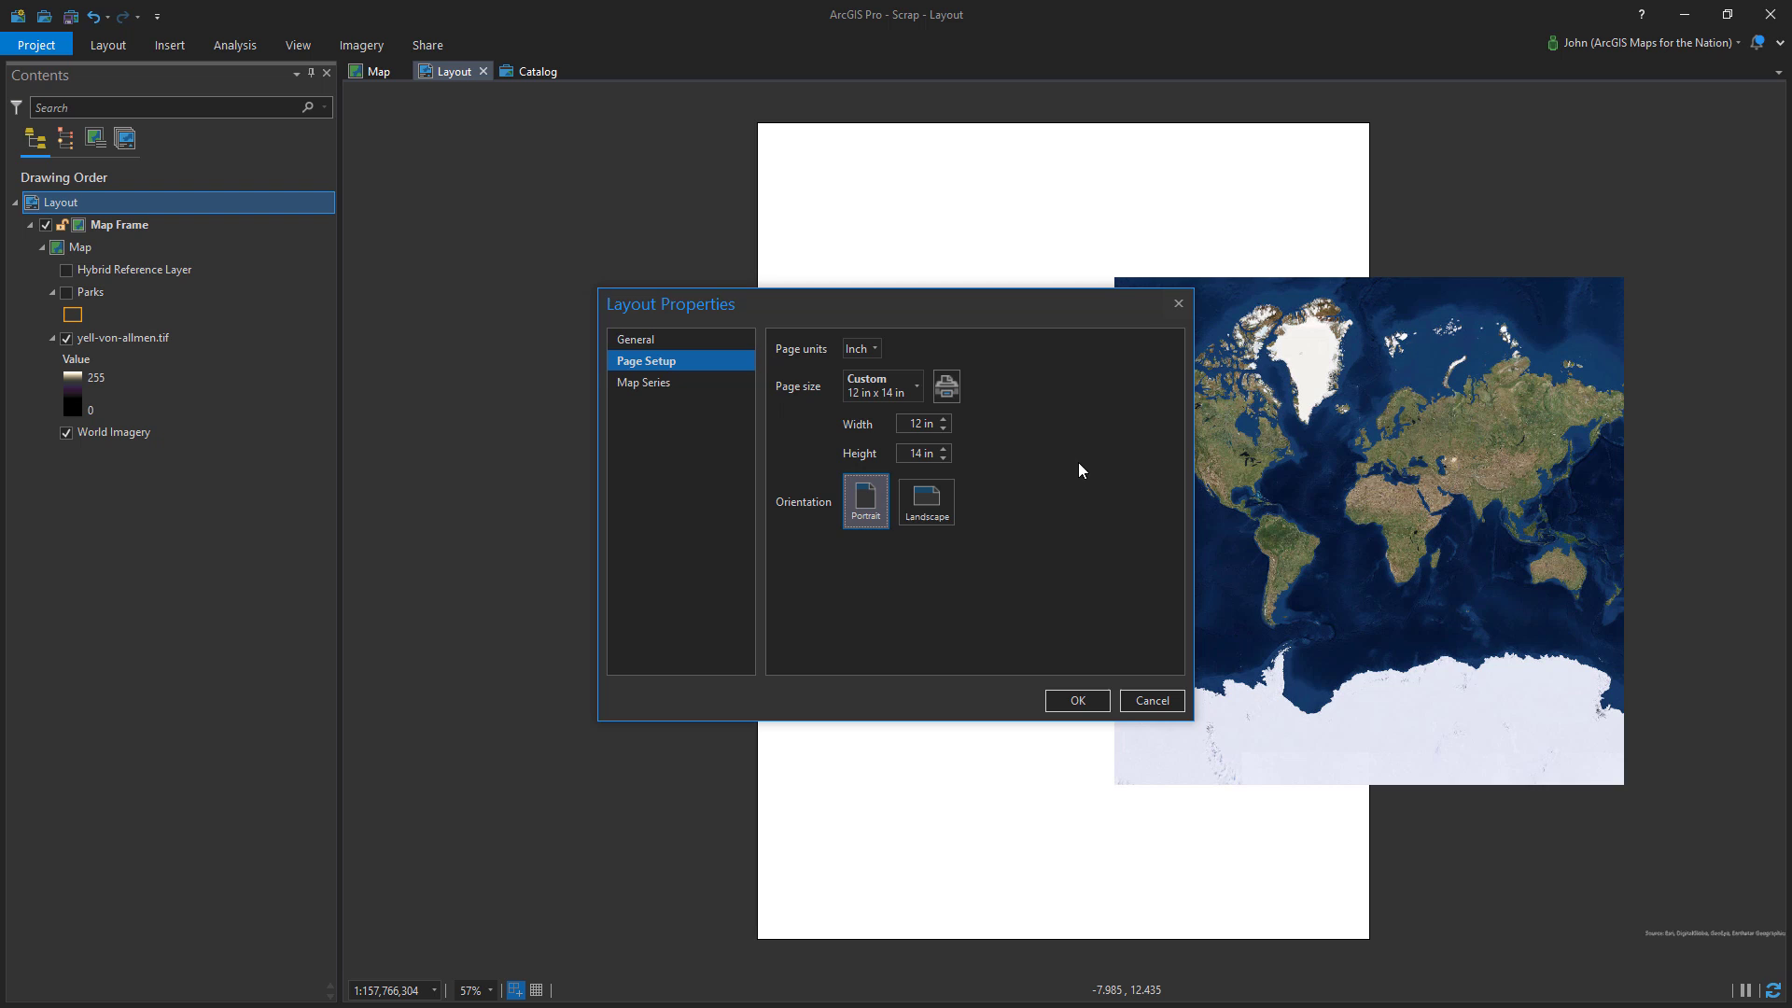
pyautogui.click(1075, 702)
# Resize the map frame to 12 in wide by 14 in high in its placement settings
pyautogui.doubleClick(172, 227)
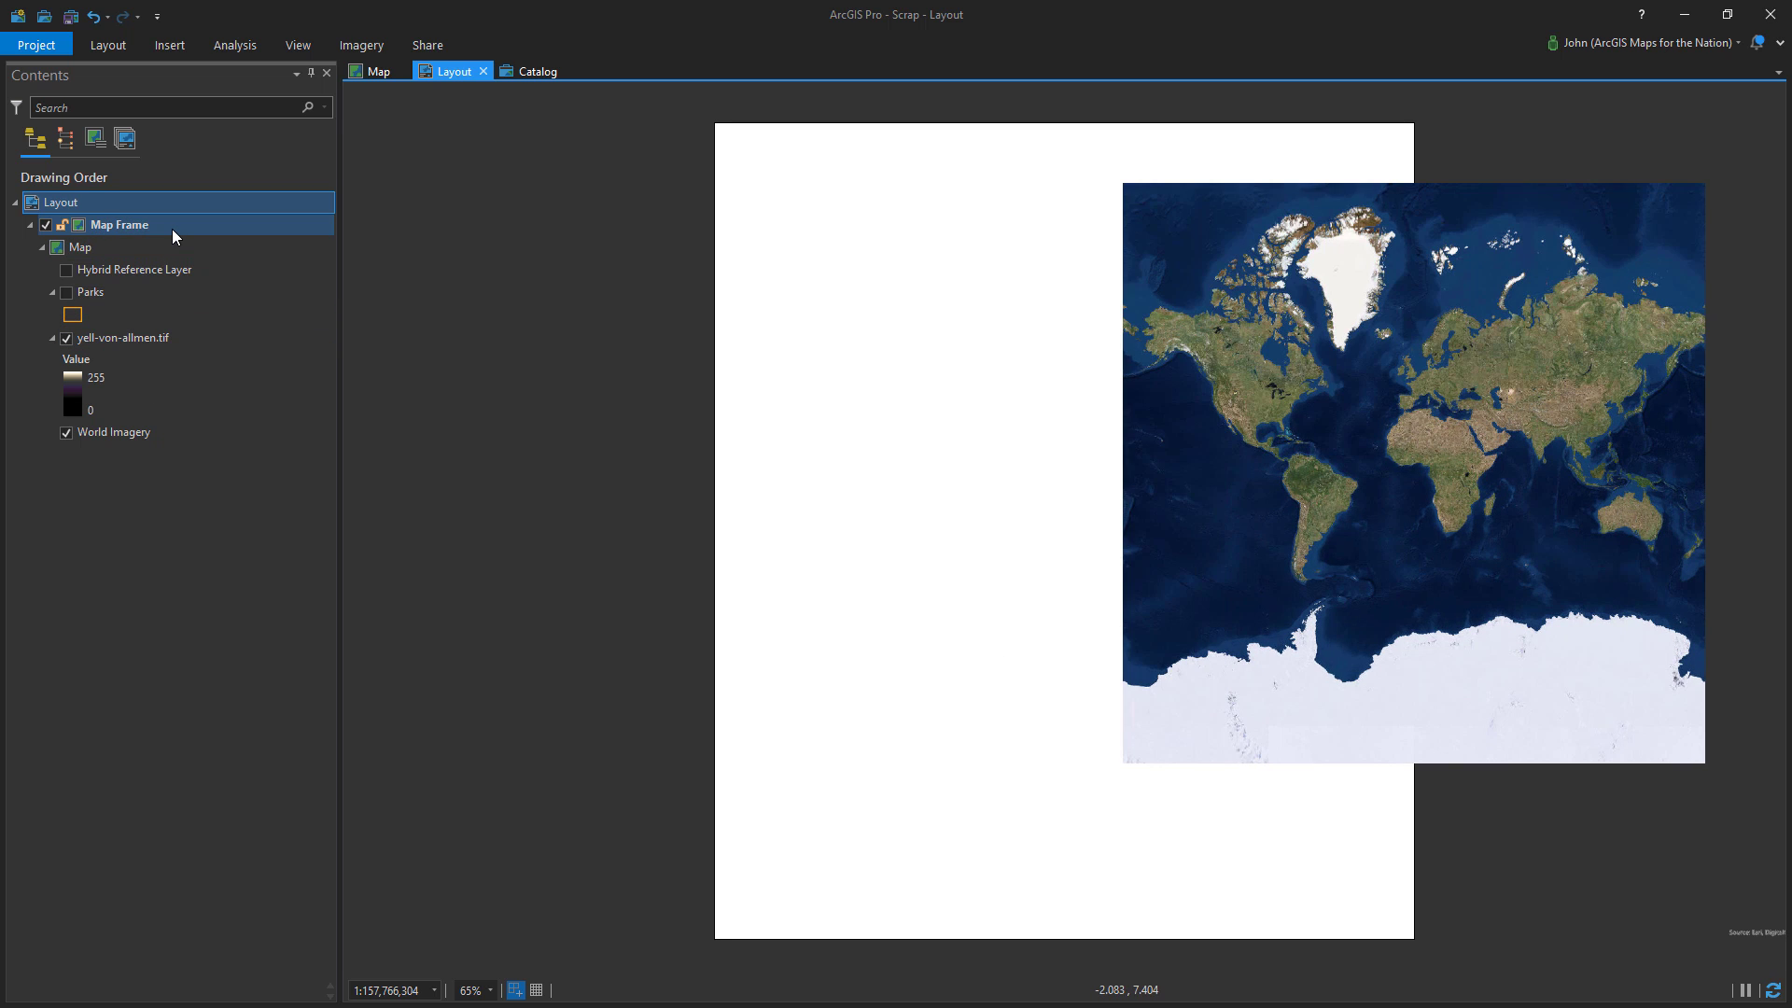
pyautogui.click(1373, 243)
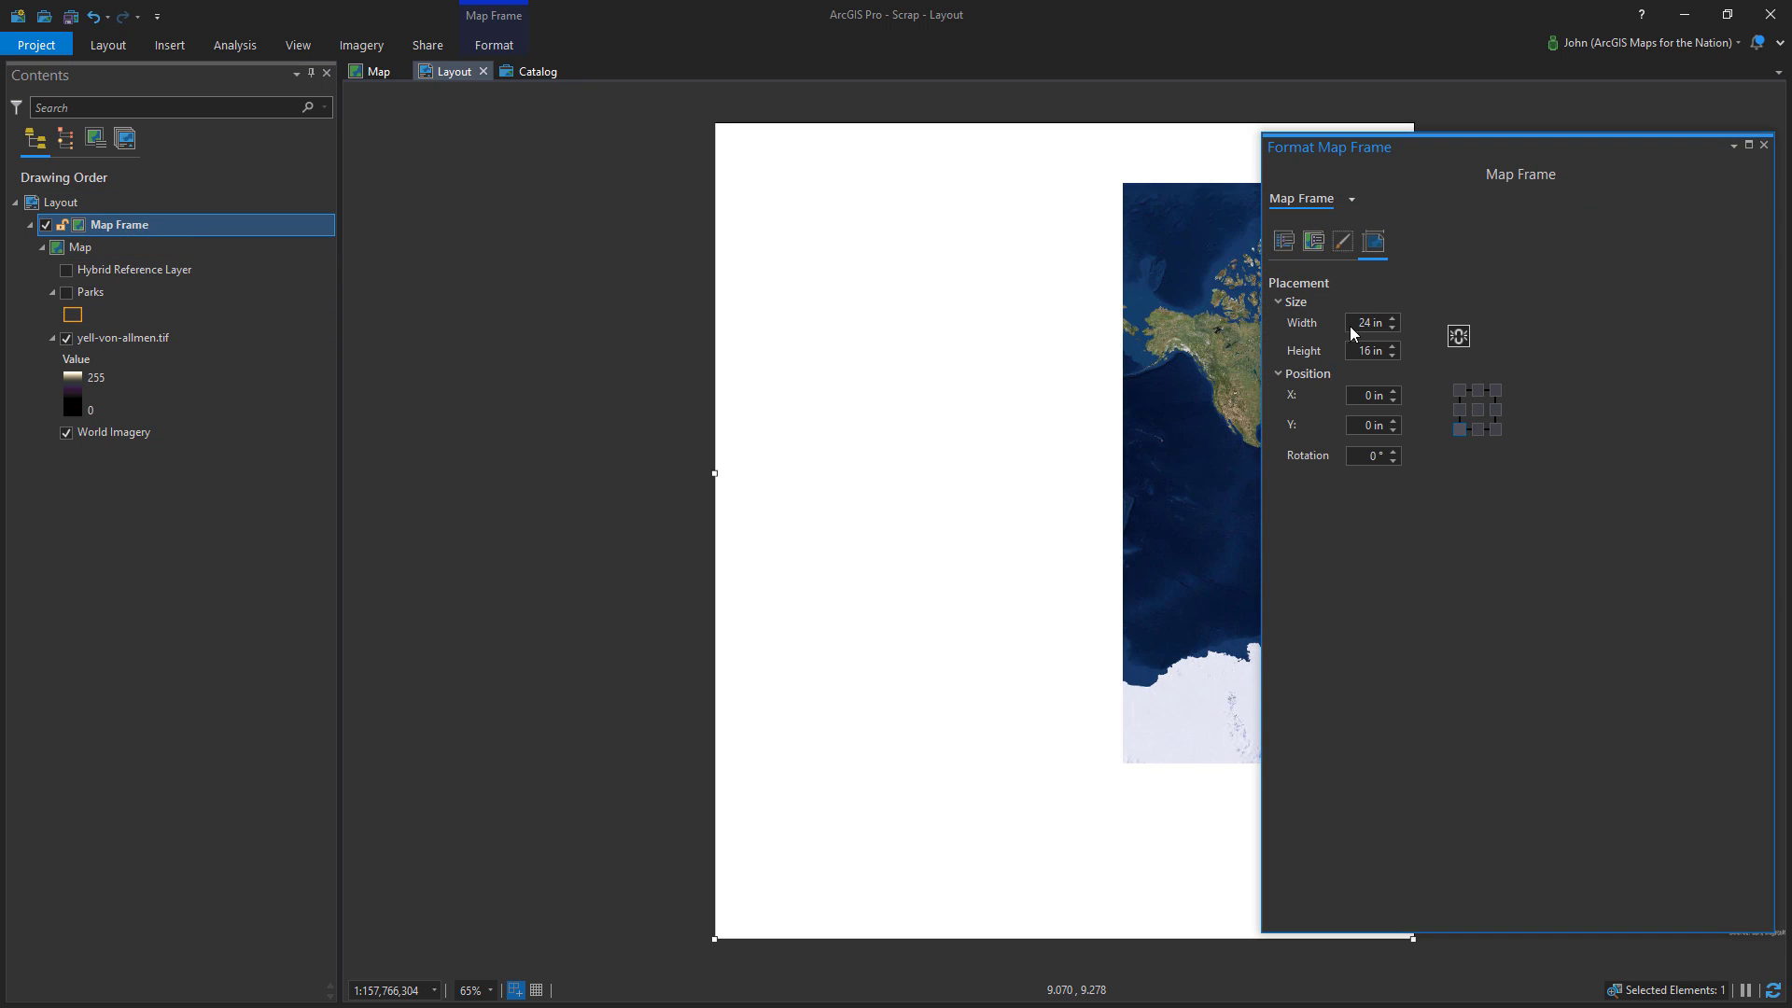
pyautogui.write('12')
pyautogui.press('Tab')
pyautogui.write('14')
pyautogui.press('Return')
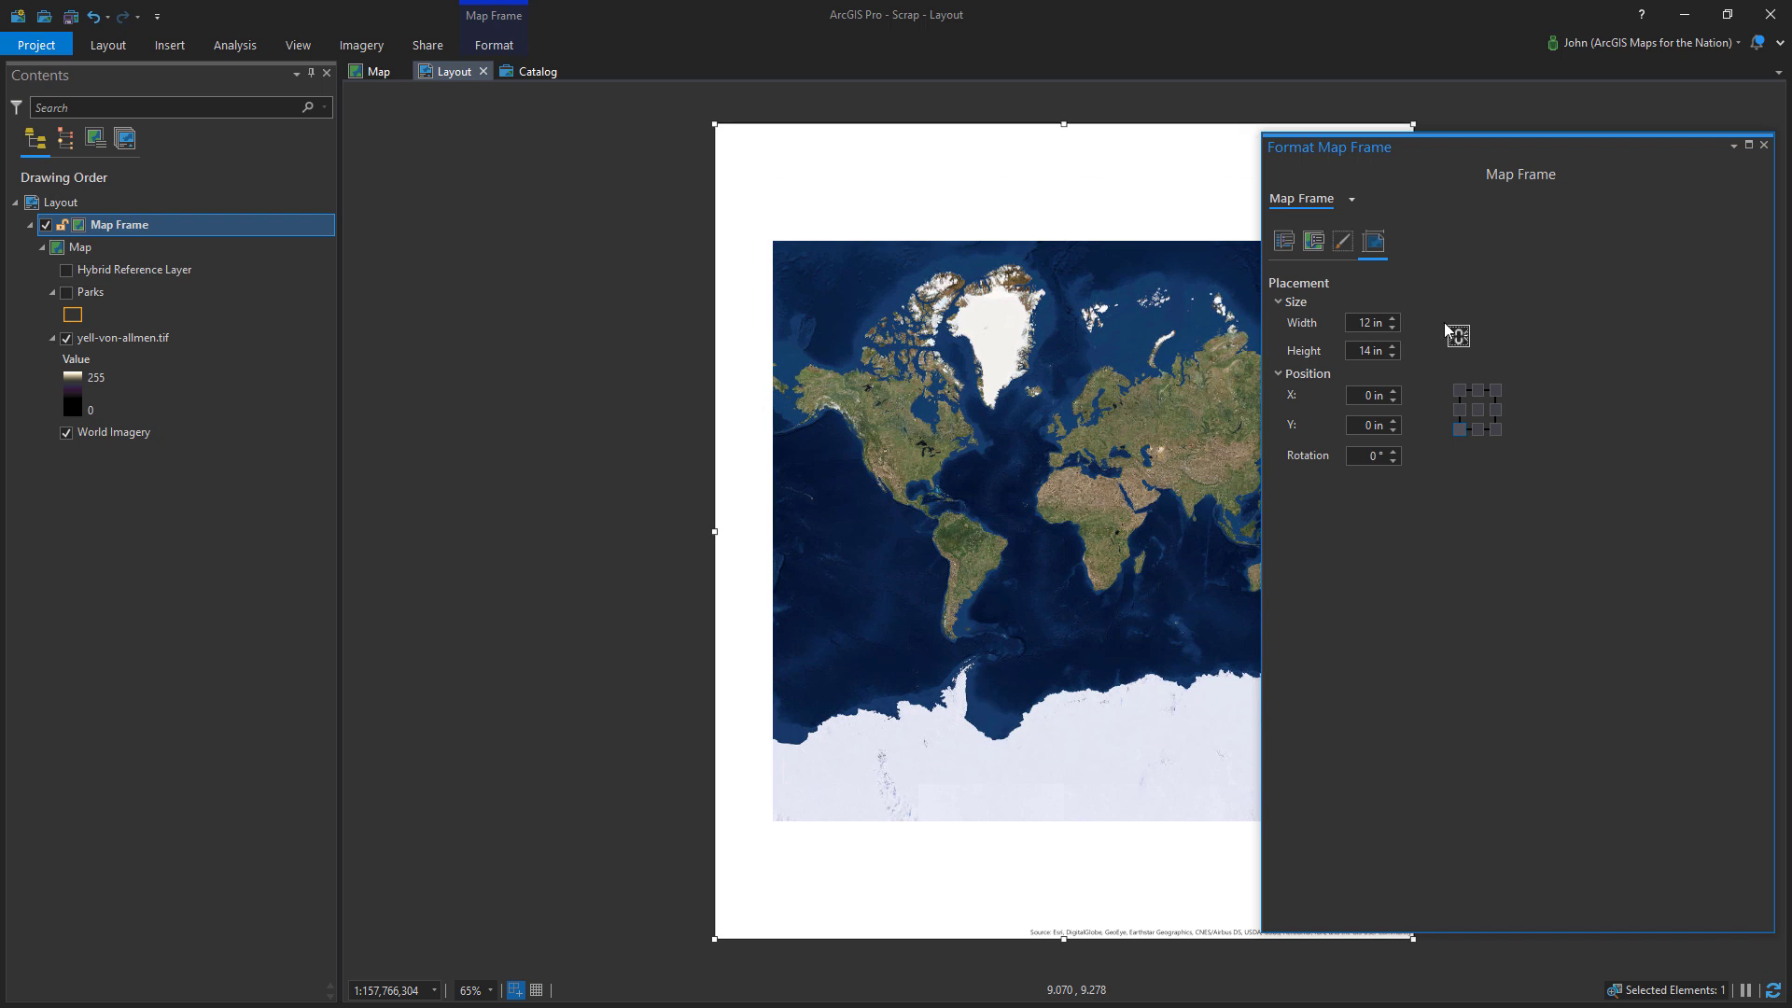
pyautogui.click(1342, 243)
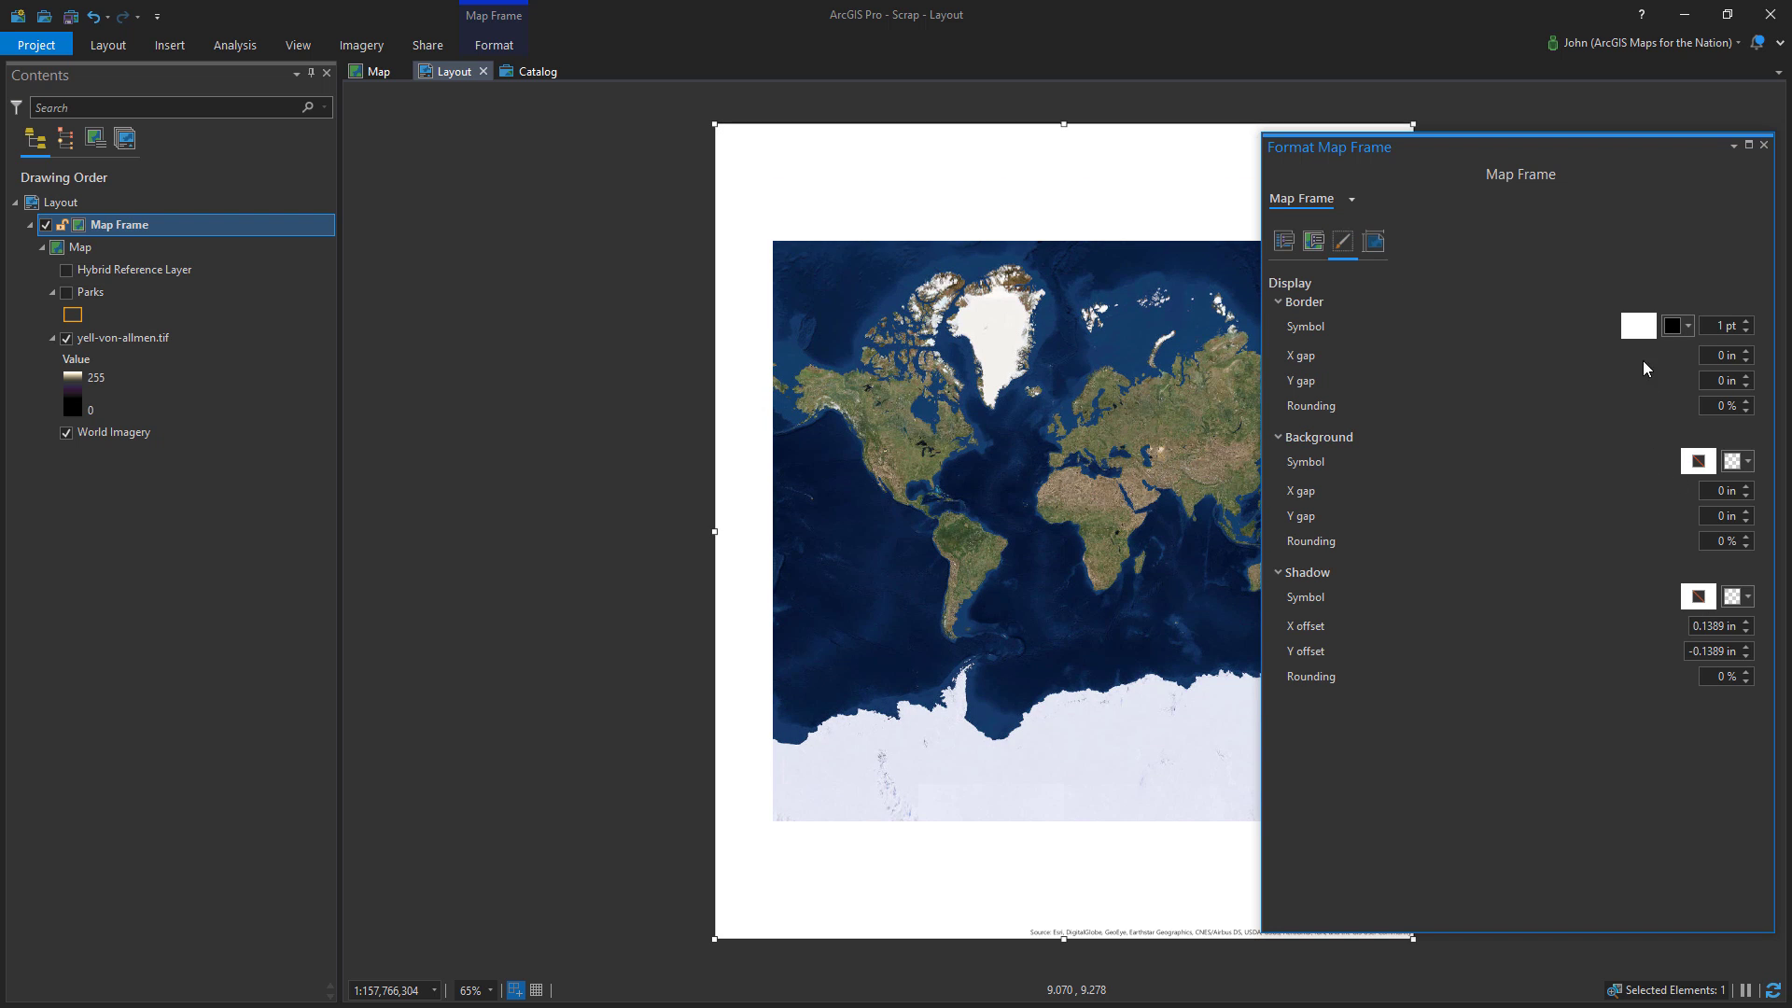
pyautogui.click(1764, 145)
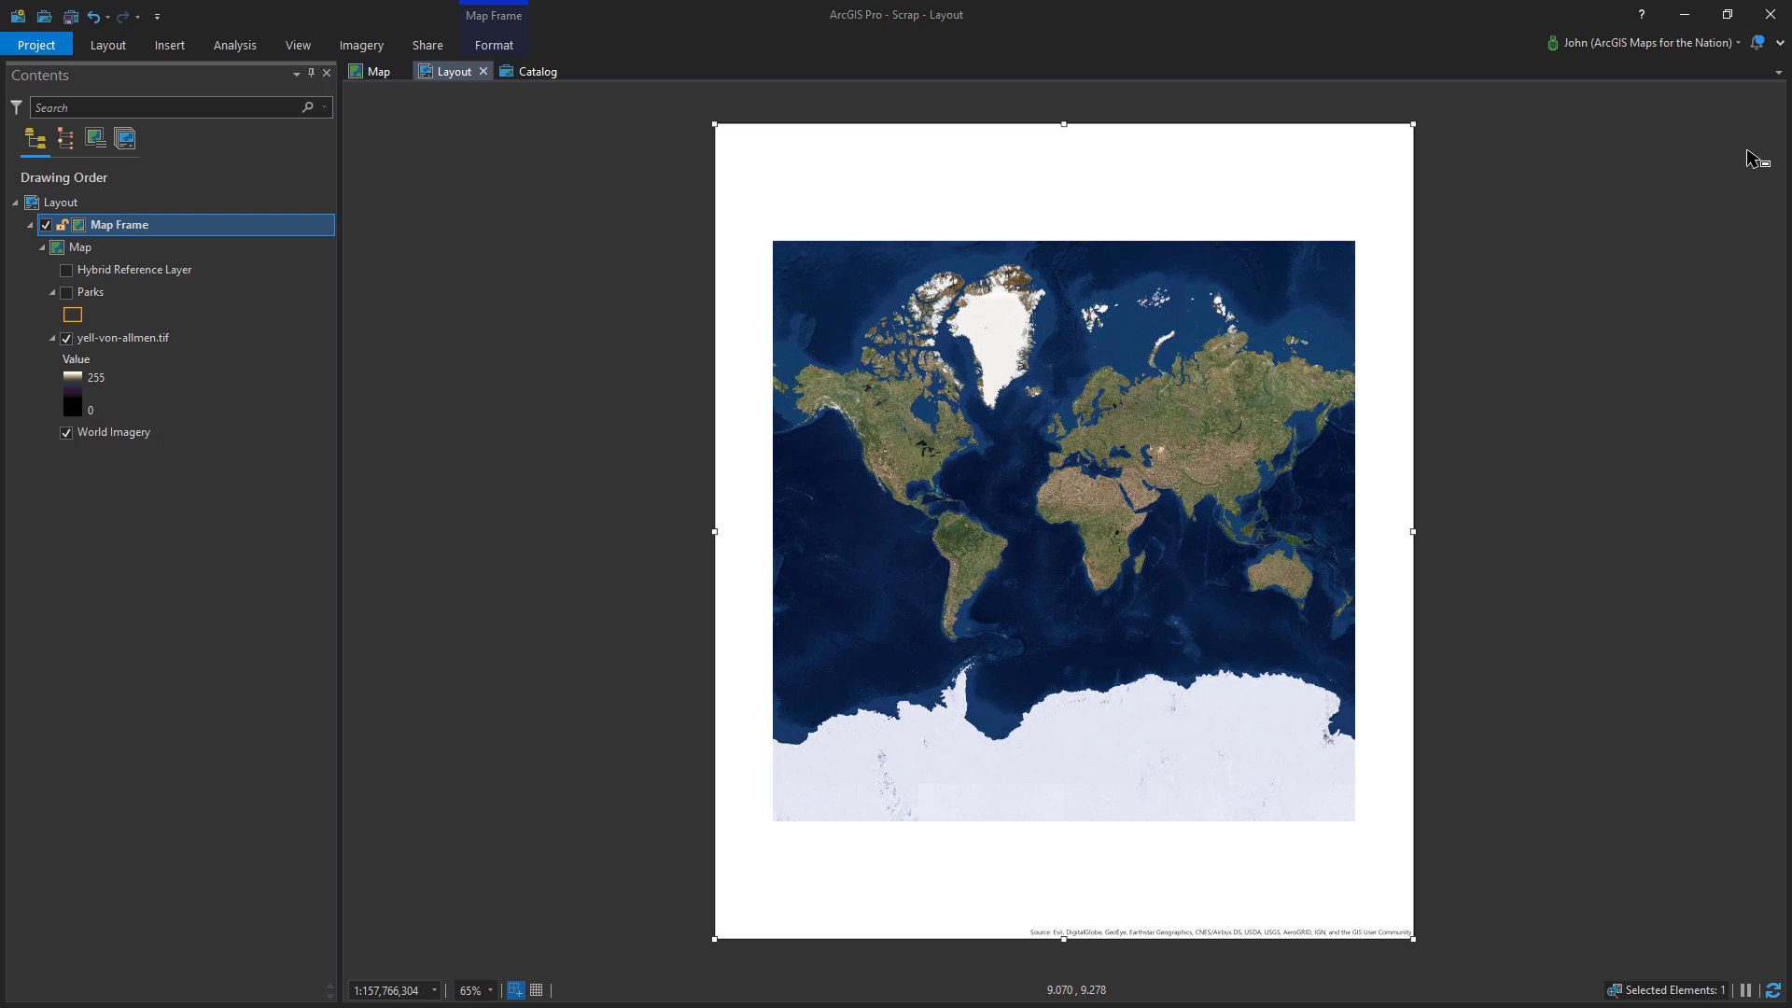
# Activate the map frame and zoom to the yell-von-allmen.tif layer
pyautogui.rightClick(188, 226)
pyautogui.click(214, 247)
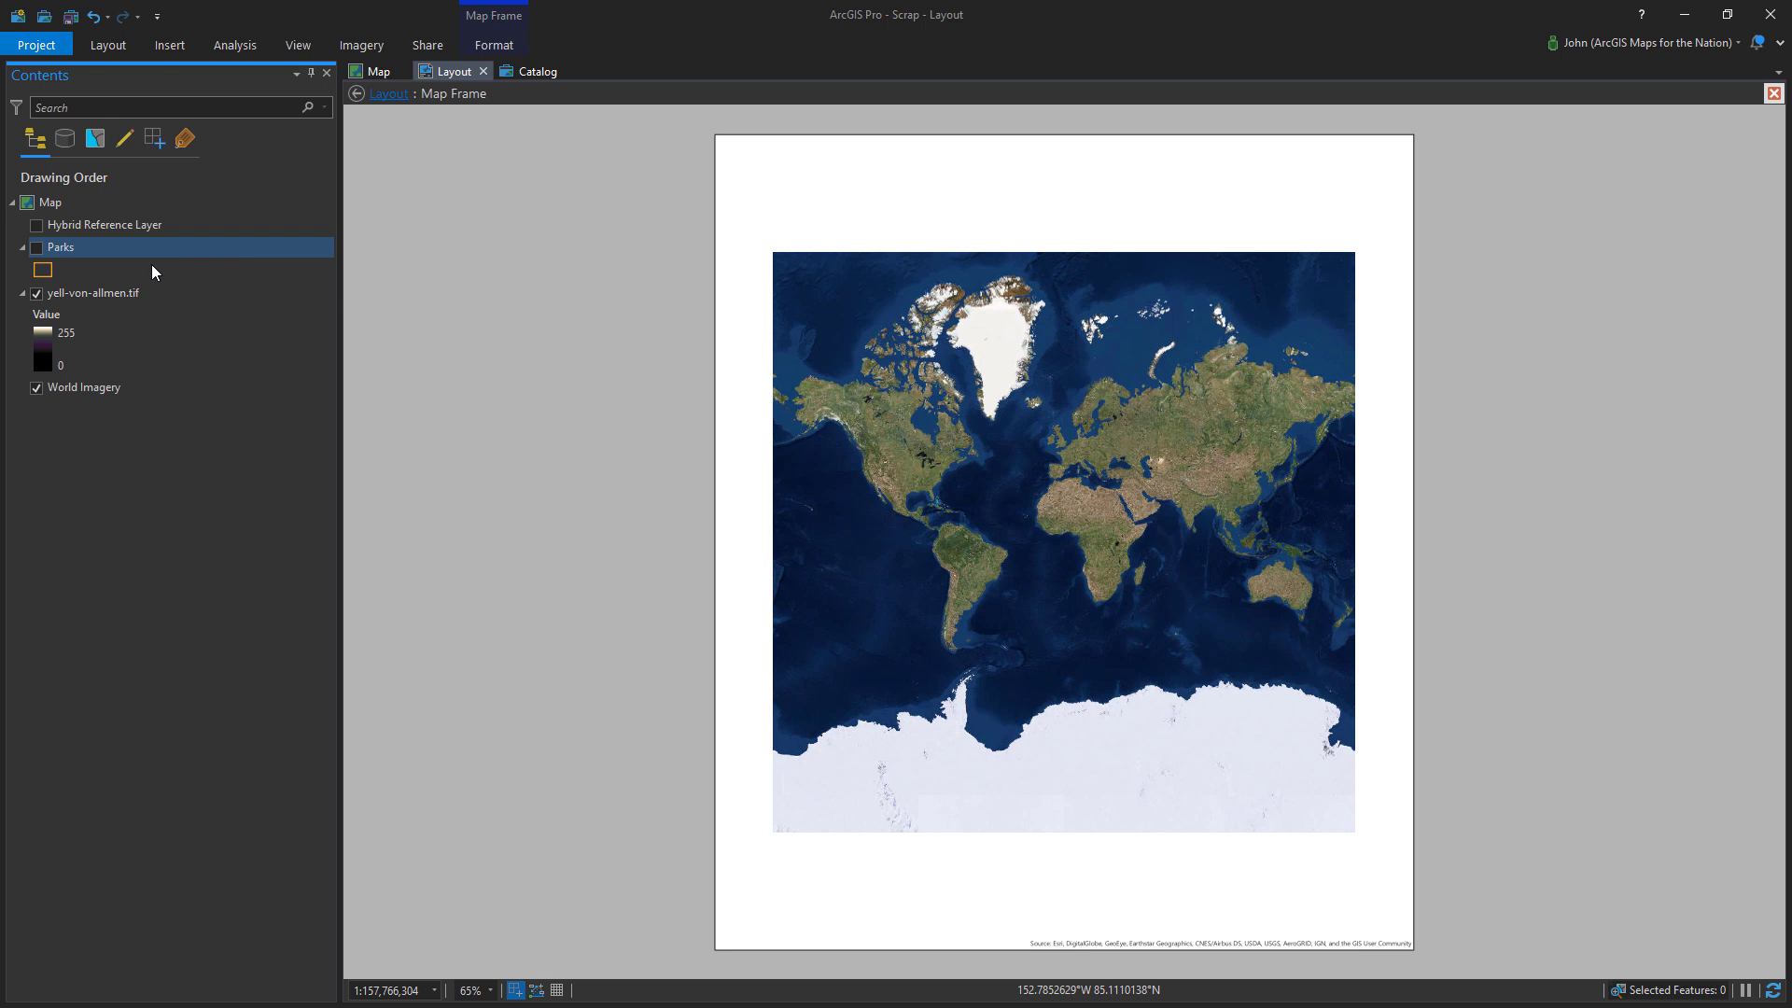
pyautogui.rightClick(179, 291)
pyautogui.click(250, 513)
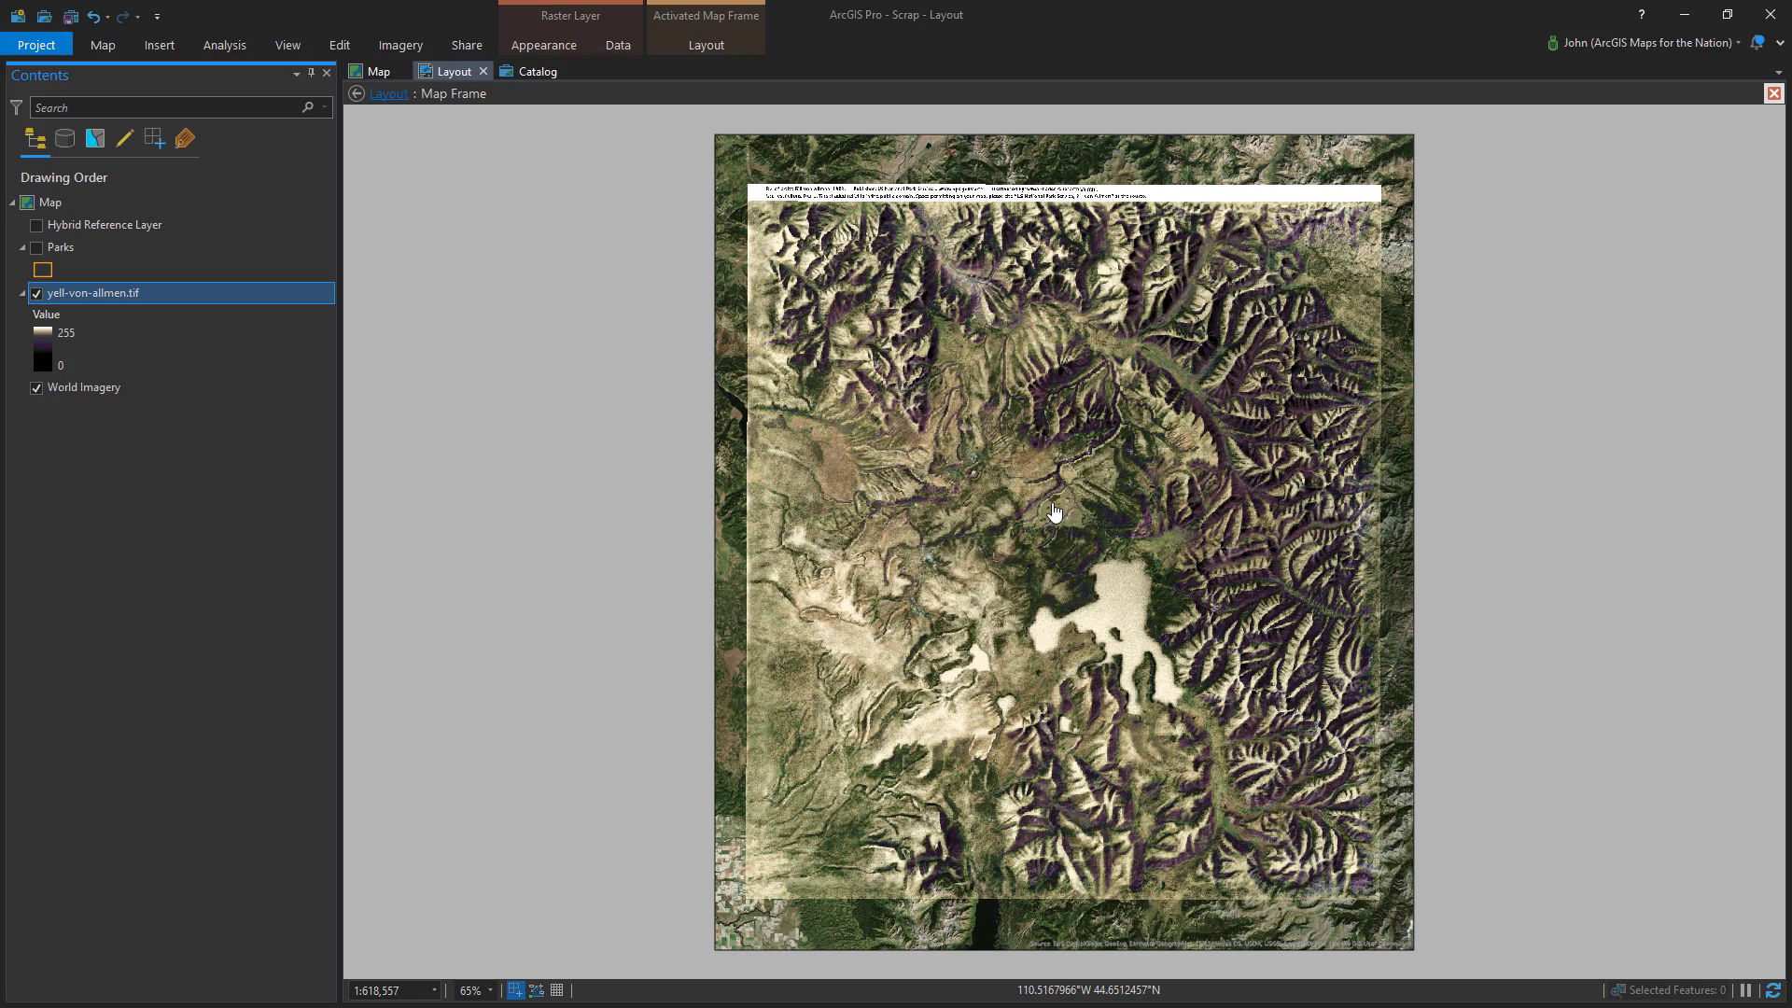
pyautogui.scroll(1, 1055, 513)
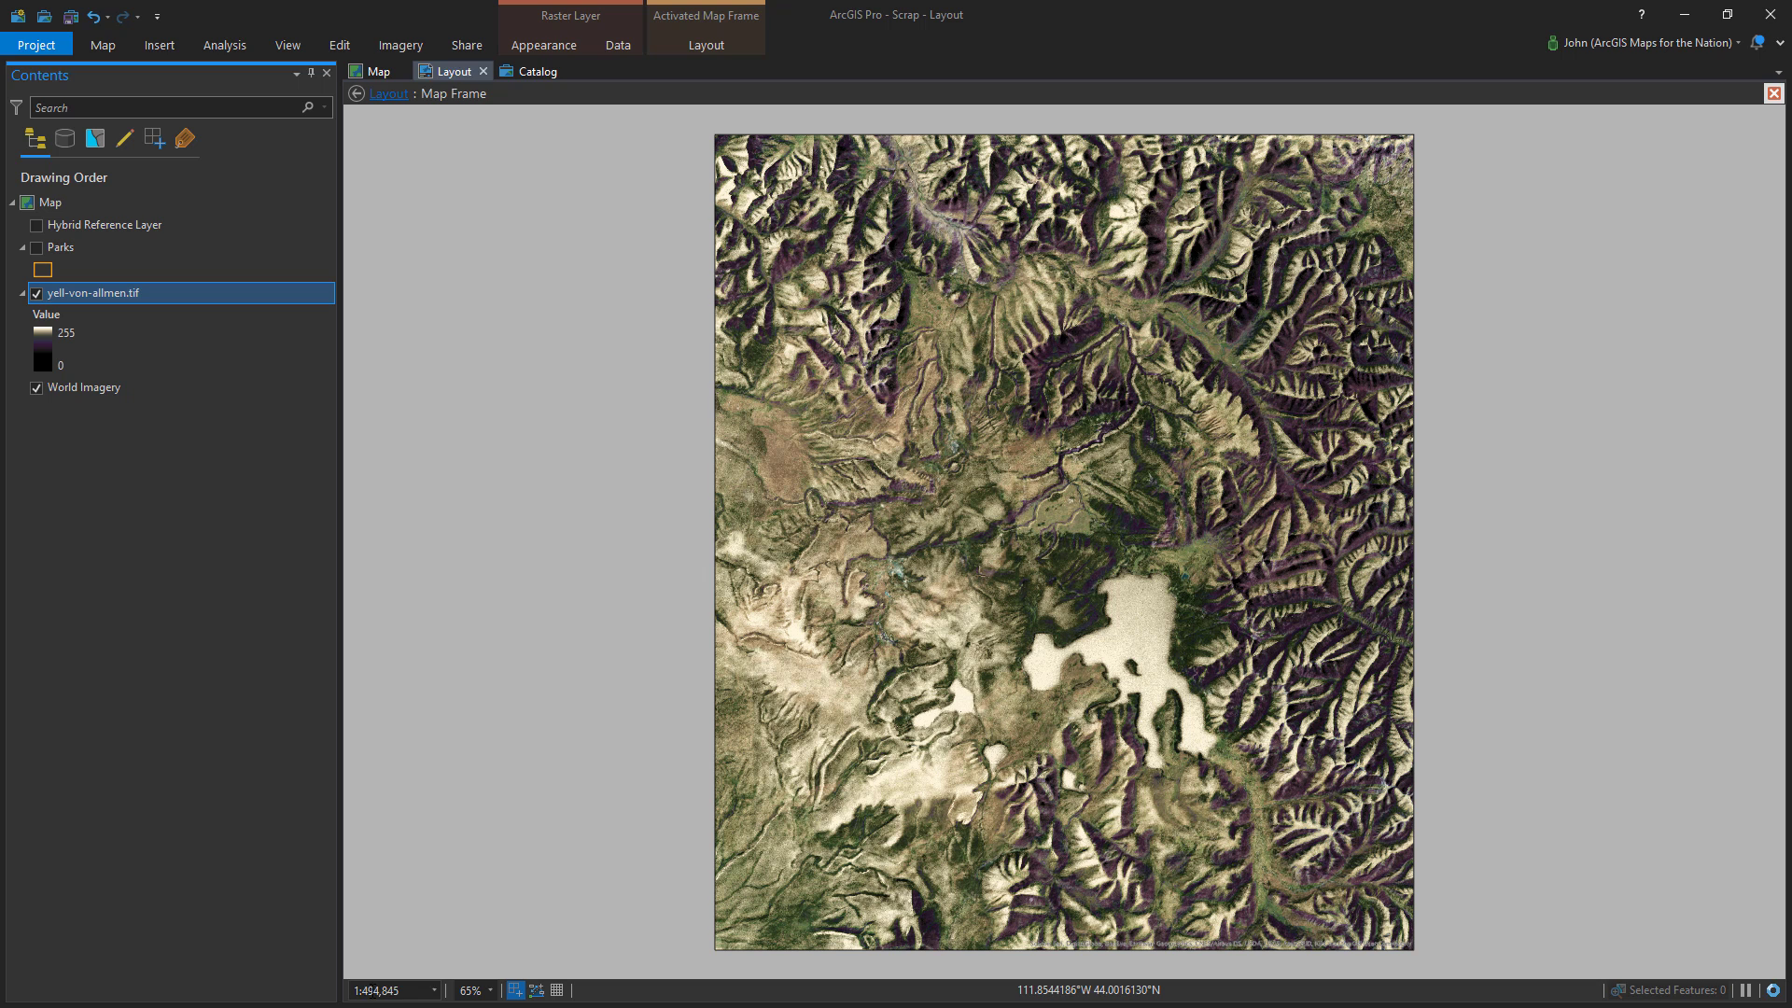
# Set the map scale to 1:550,000, then refine it to 1:520,000 and return to the layout
pyautogui.doubleClick(375, 989)
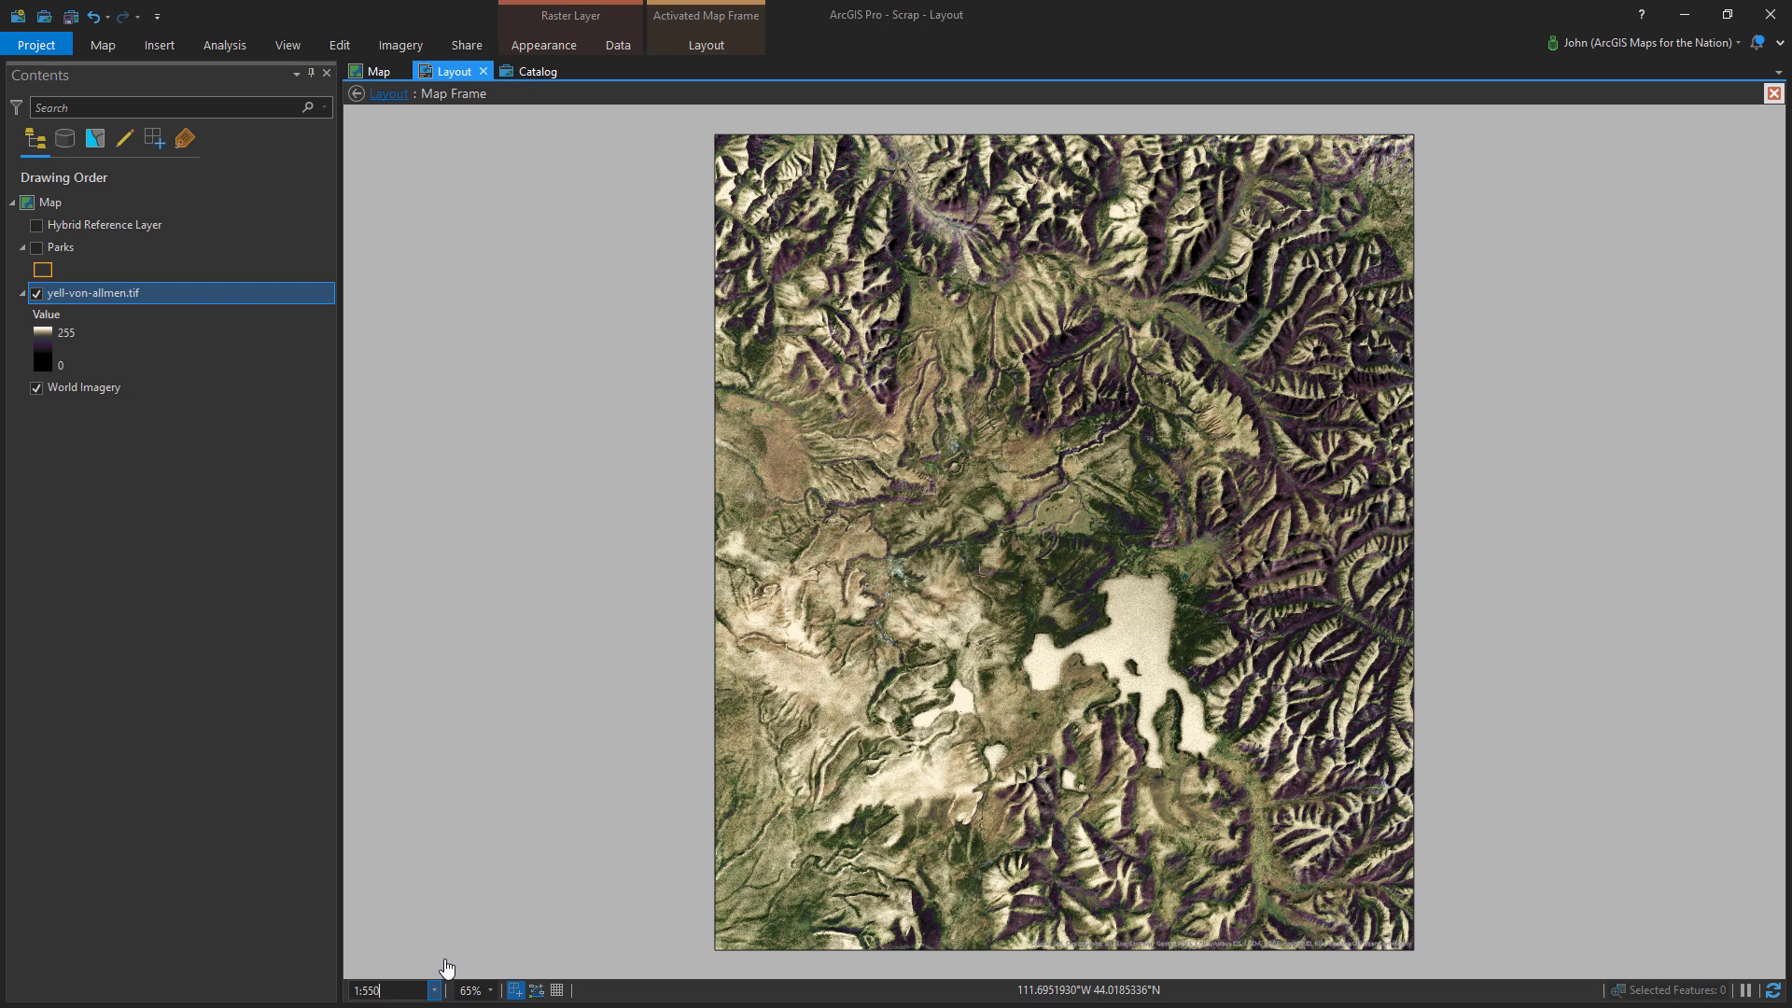
pyautogui.press('Return')
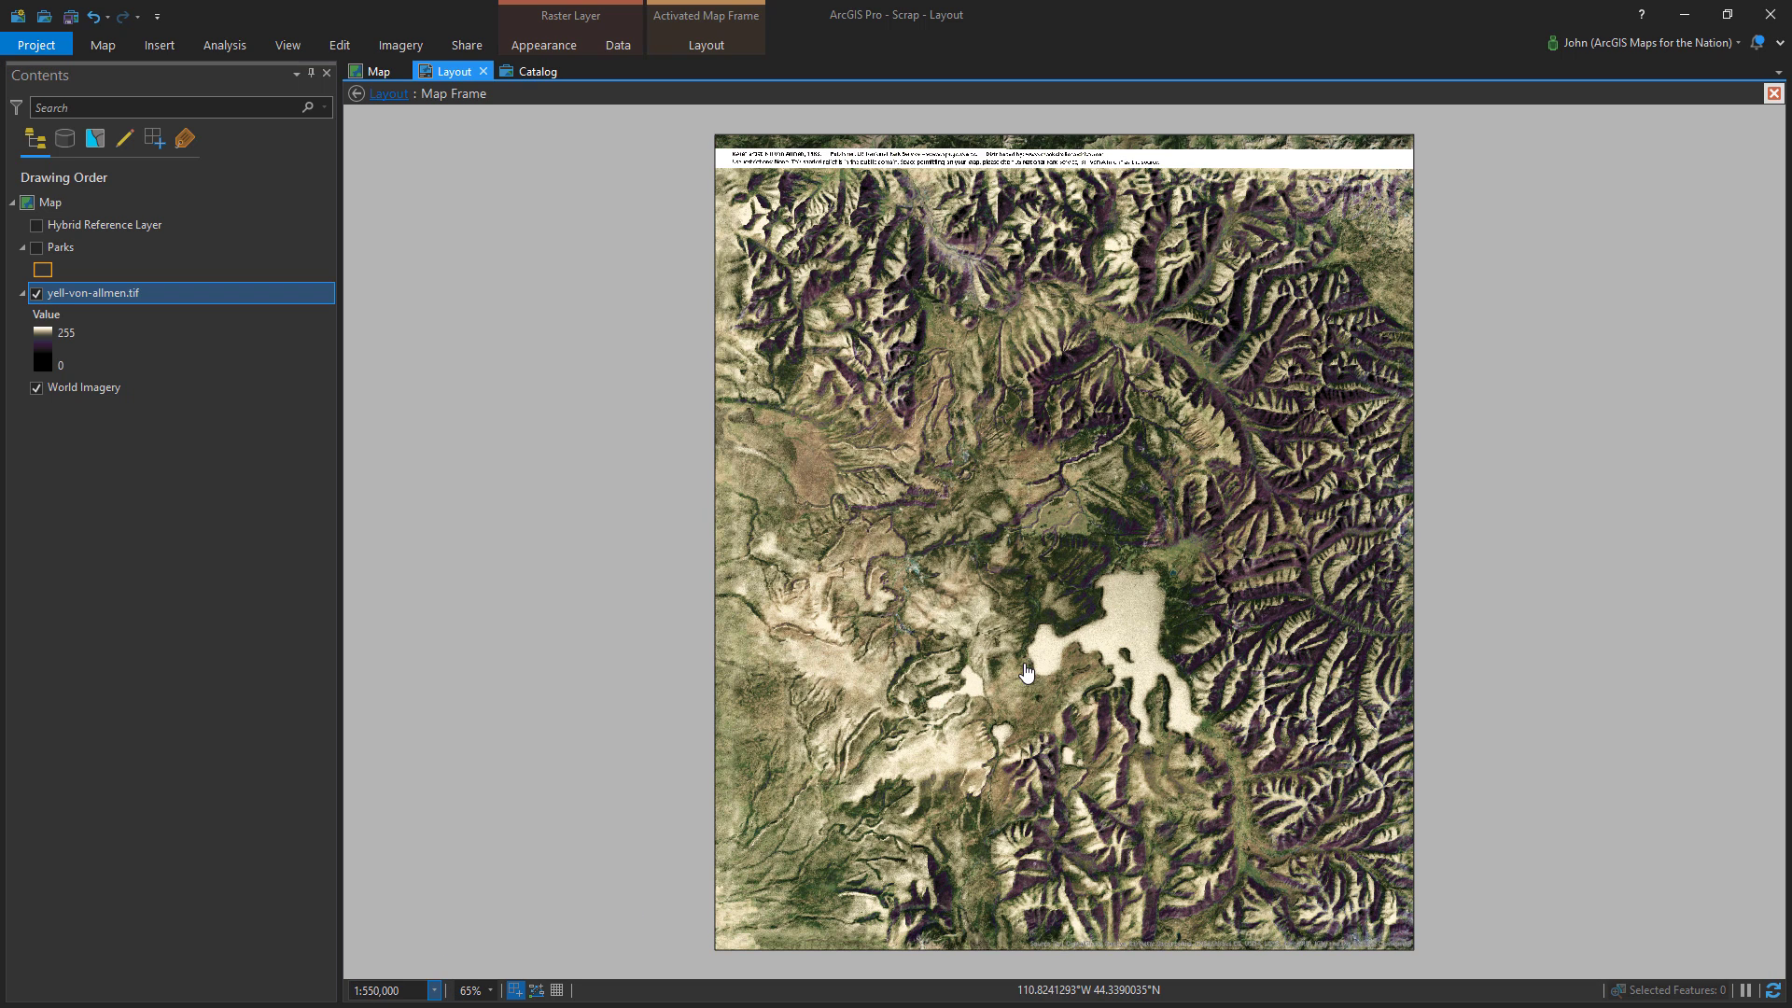
pyautogui.moveTo(1025, 660); pyautogui.dragTo(1030, 654)
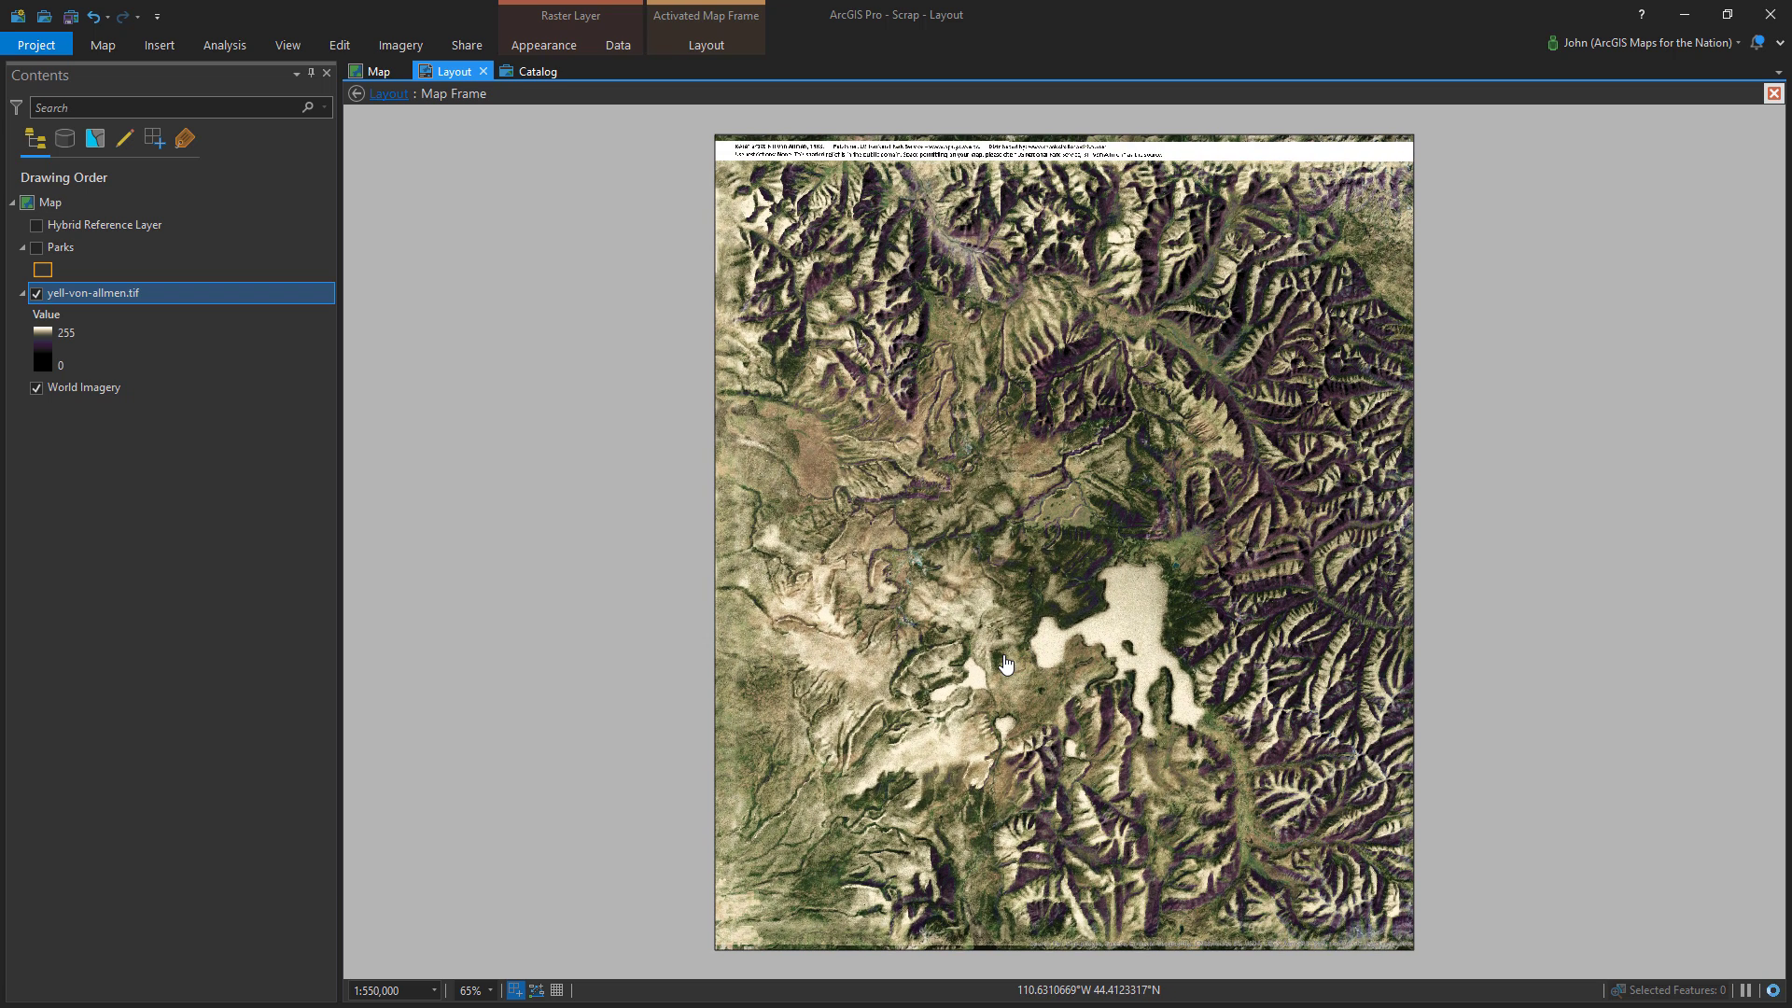
pyautogui.click(376, 991)
pyautogui.press('BackSpace')
pyautogui.write('4')
pyautogui.press('Return')
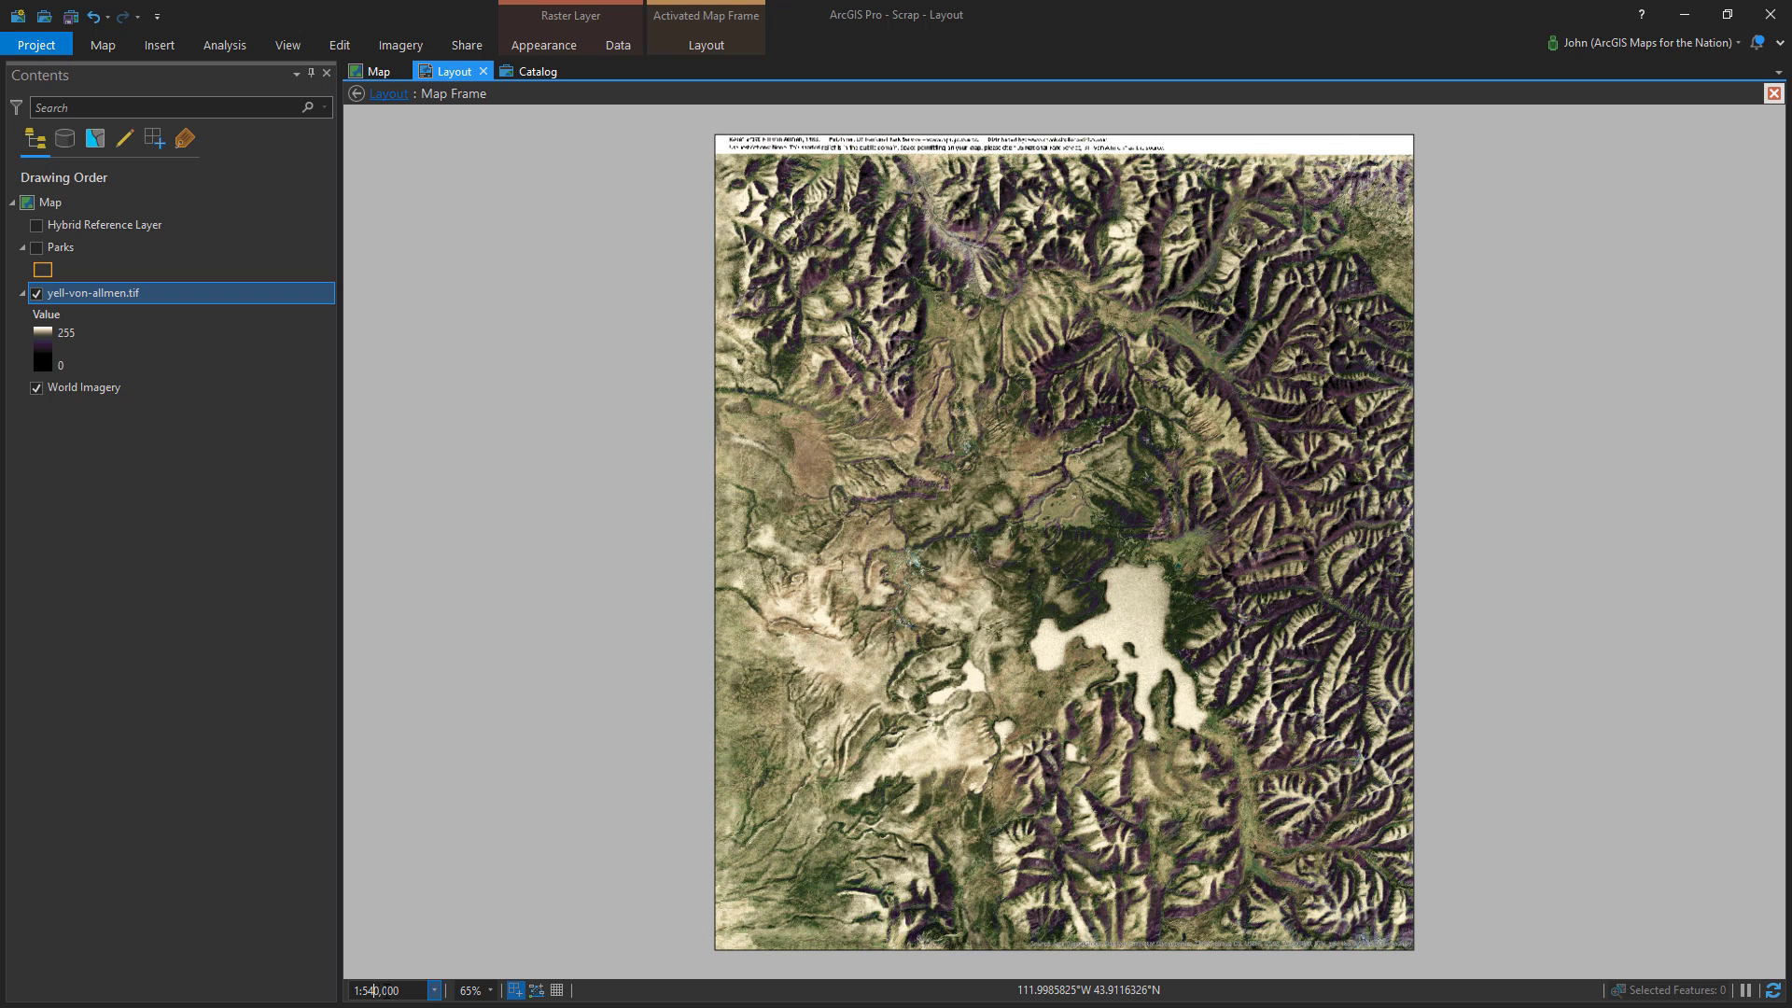
pyautogui.press('BackSpace')
pyautogui.write('2')
pyautogui.press('Return')
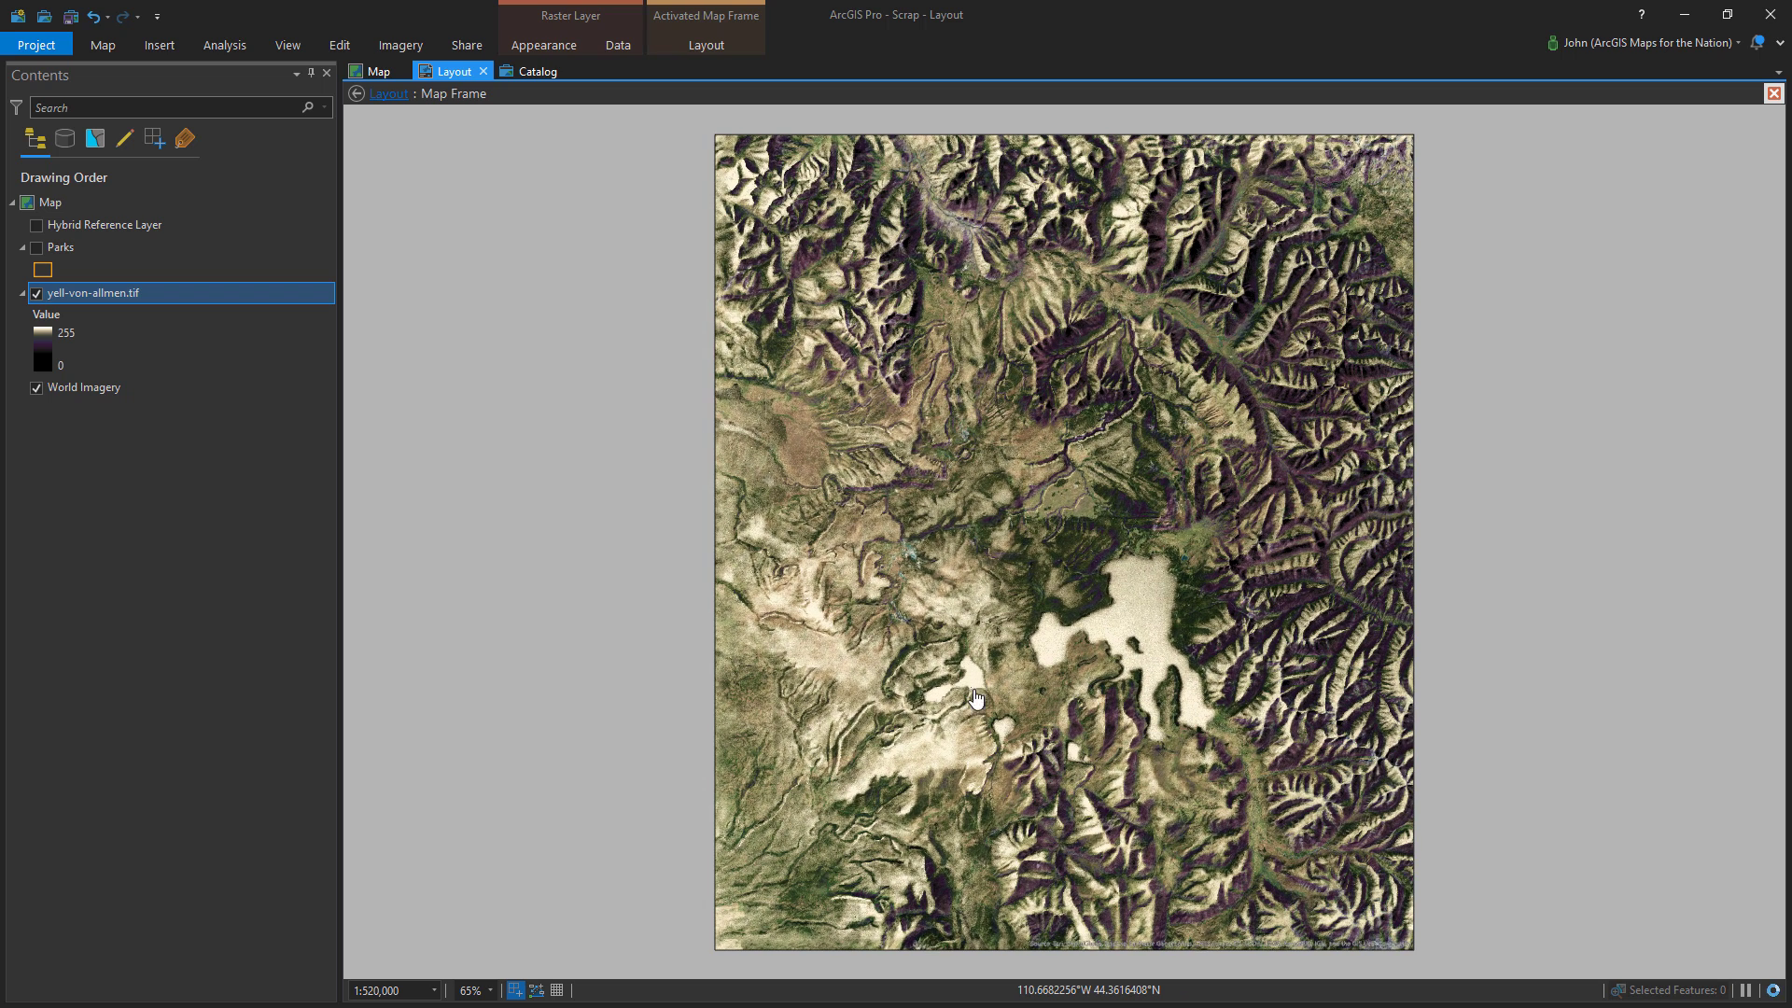
pyautogui.click(389, 94)
# Set the map frame size to 12.5 × 14 in
pyautogui.doubleClick(200, 228)
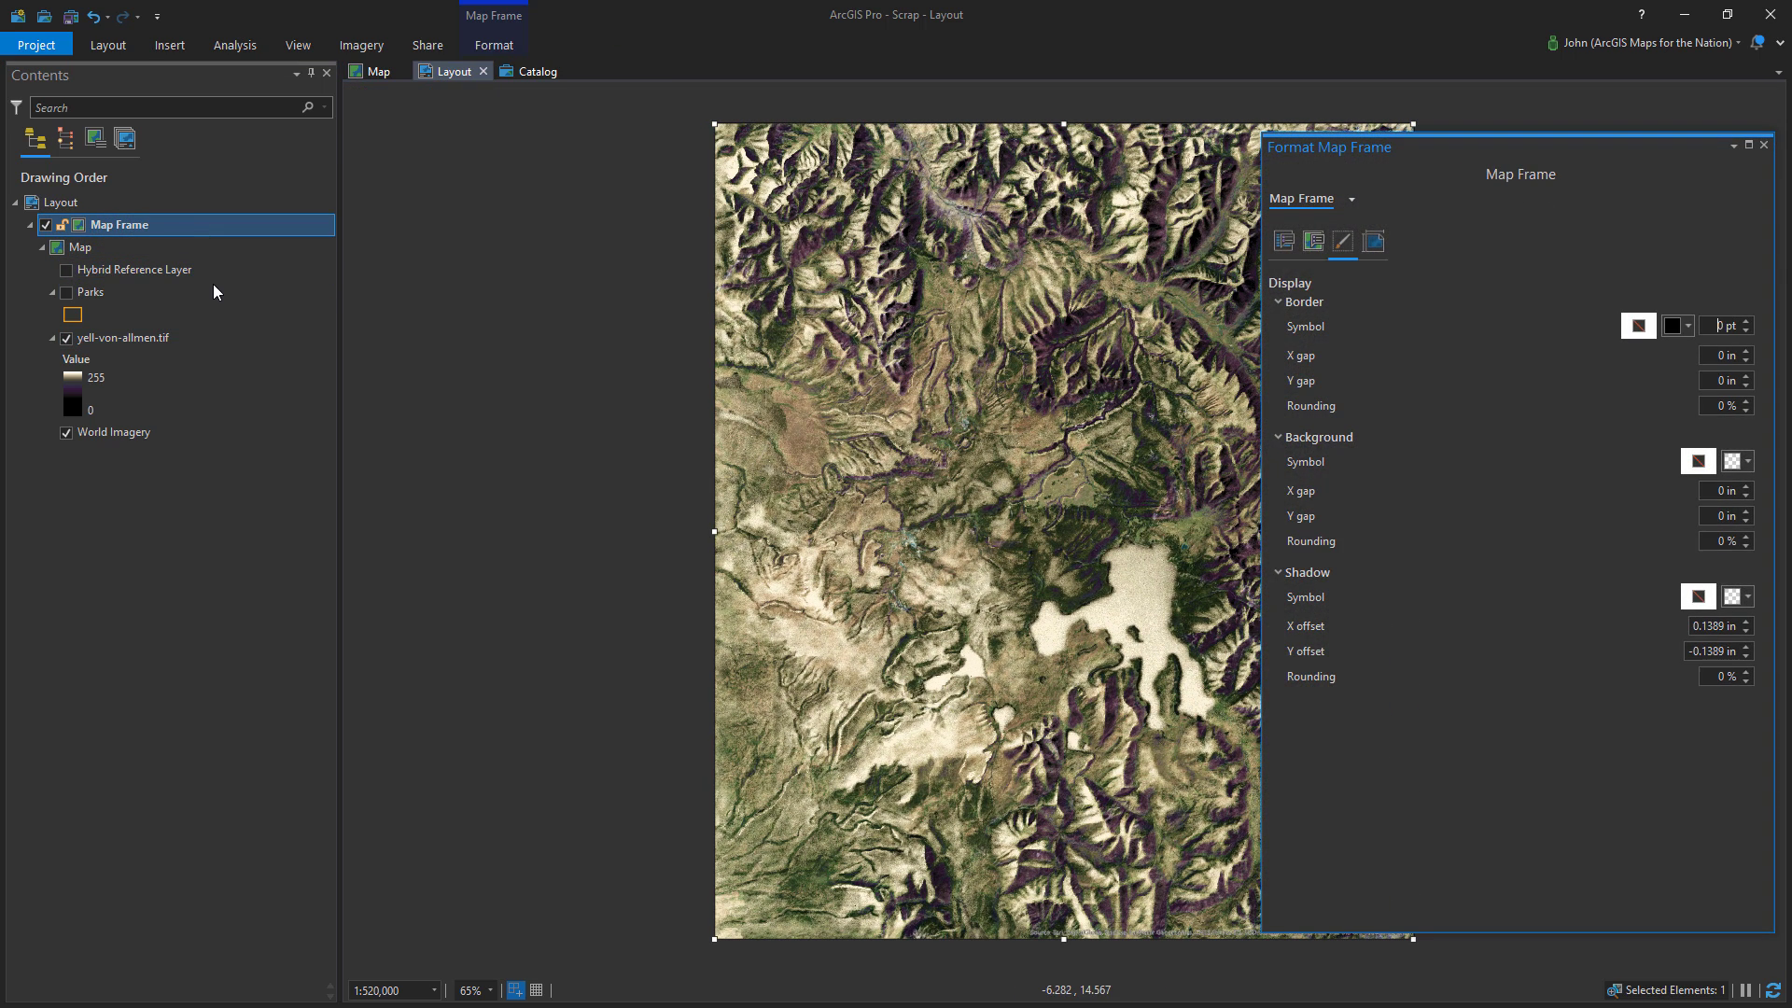
pyautogui.click(1373, 241)
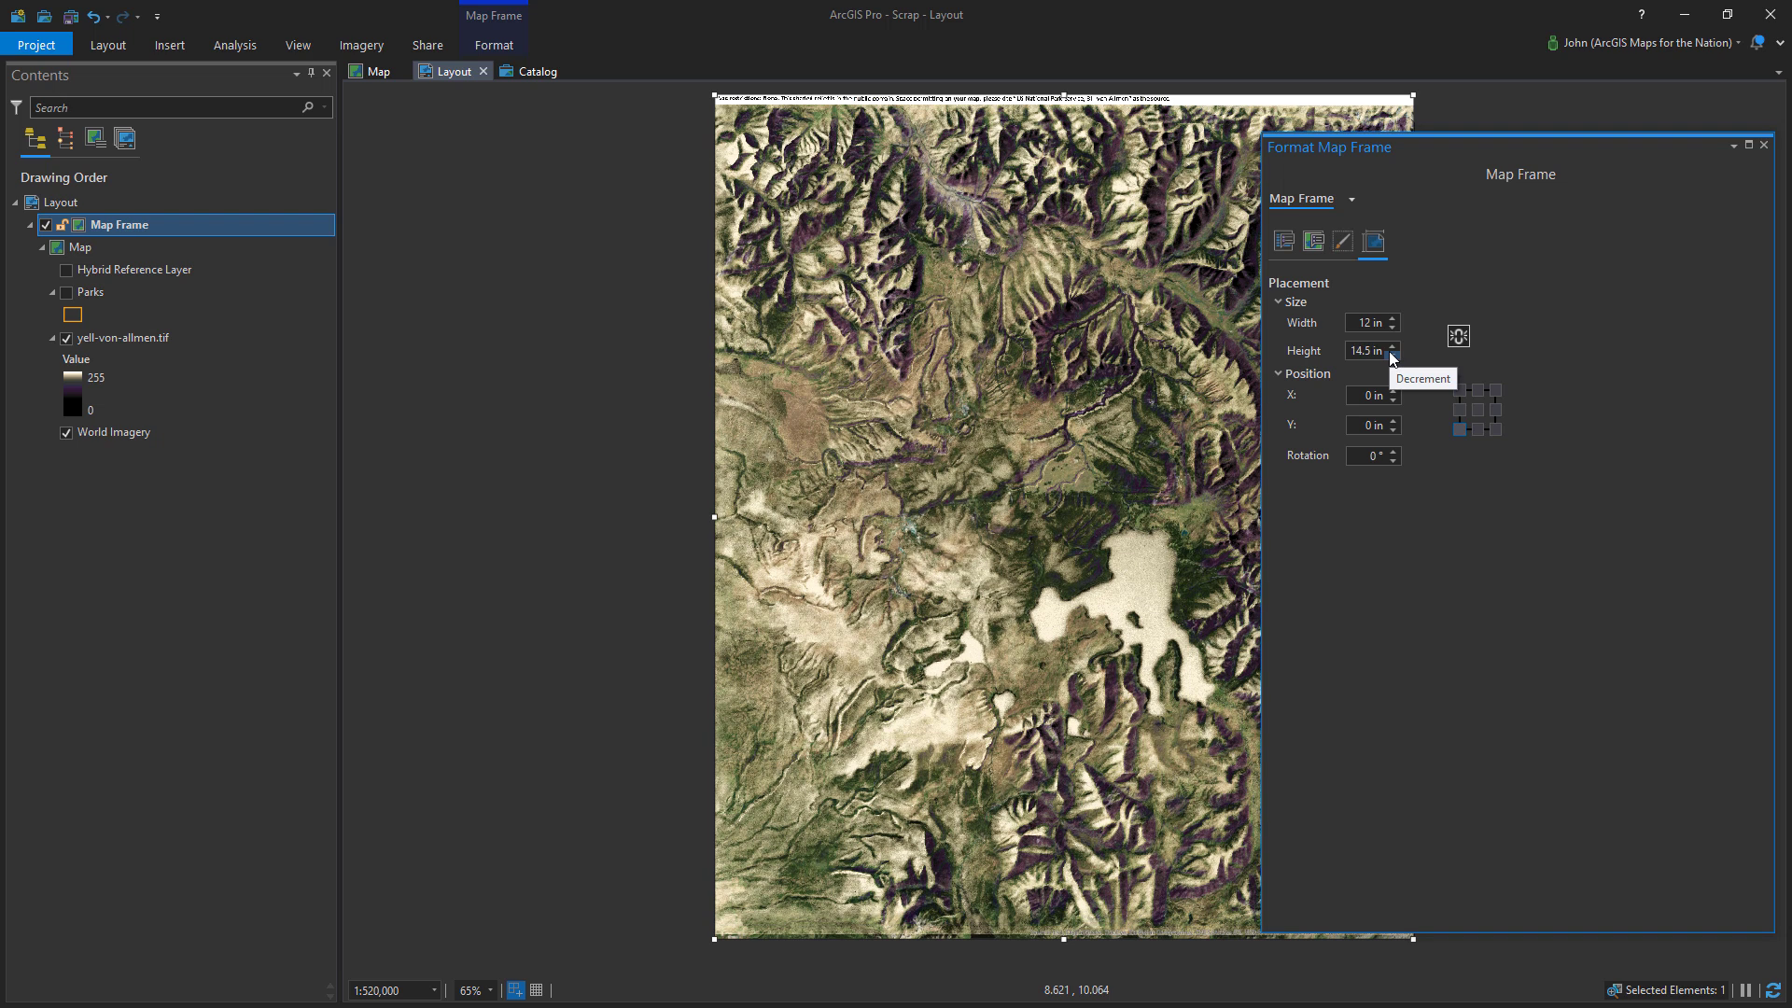
pyautogui.click(1392, 355)
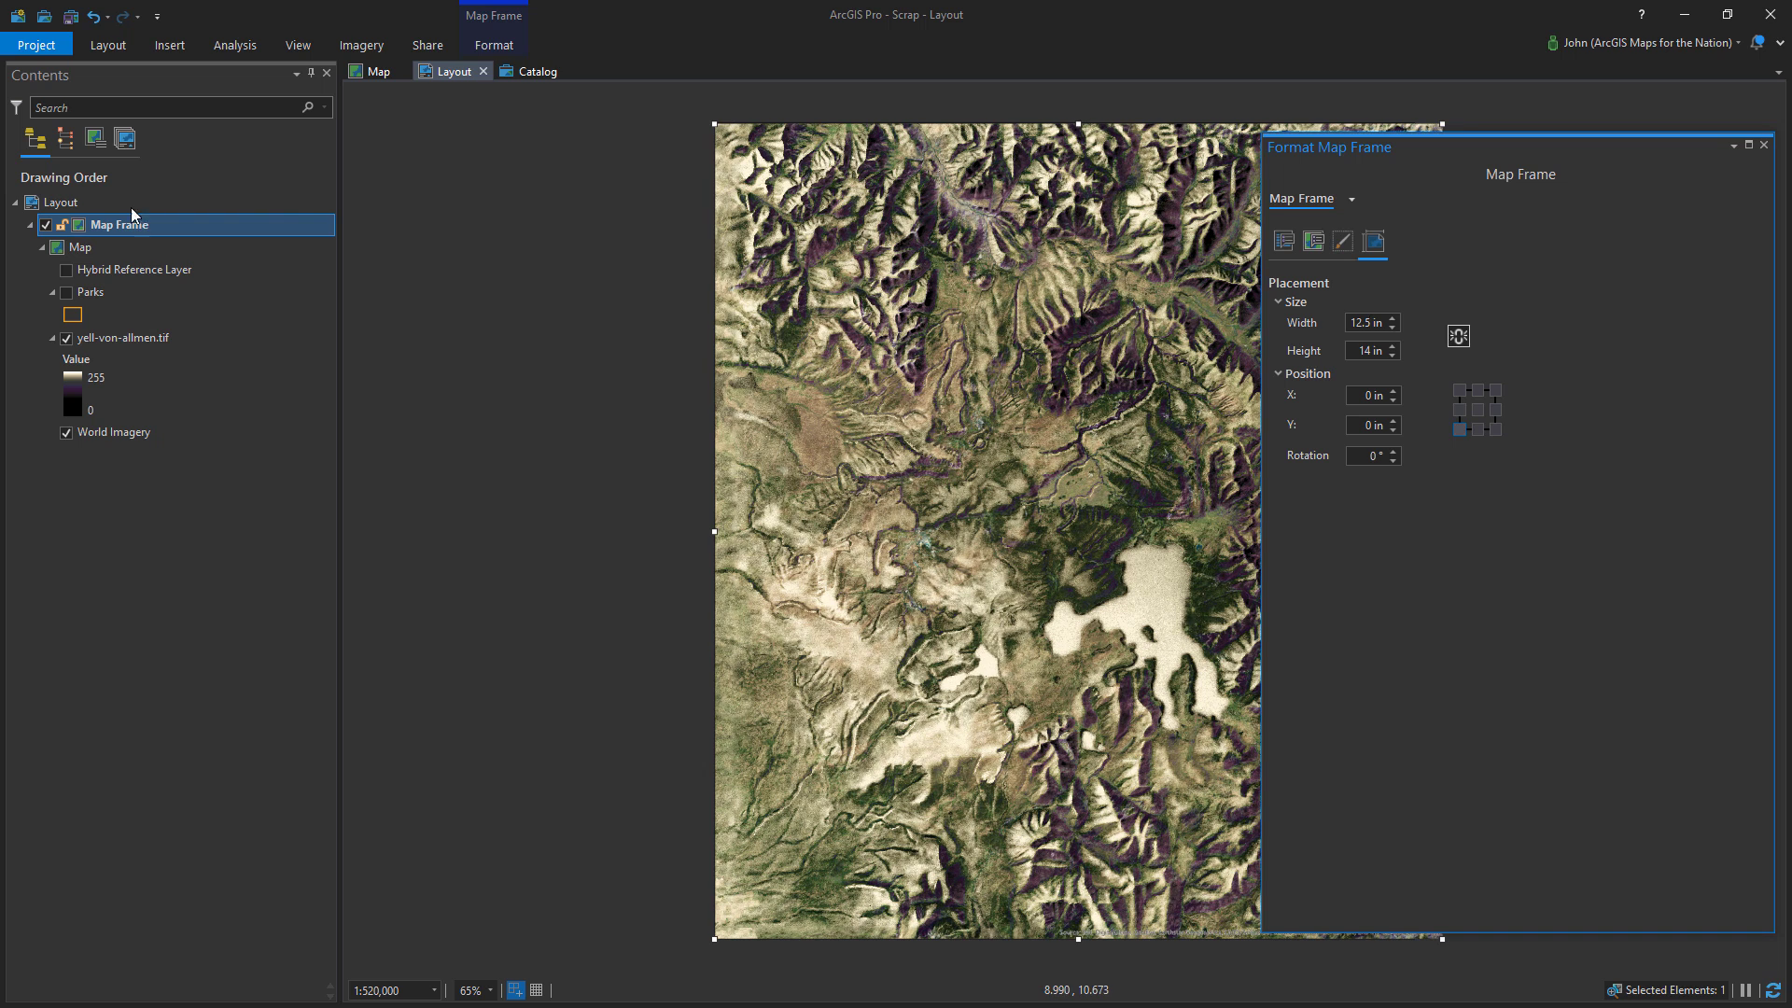
# Widen the layout page to 12.5 in so it matches the map frame
pyautogui.doubleClick(61, 201)
pyautogui.click(665, 362)
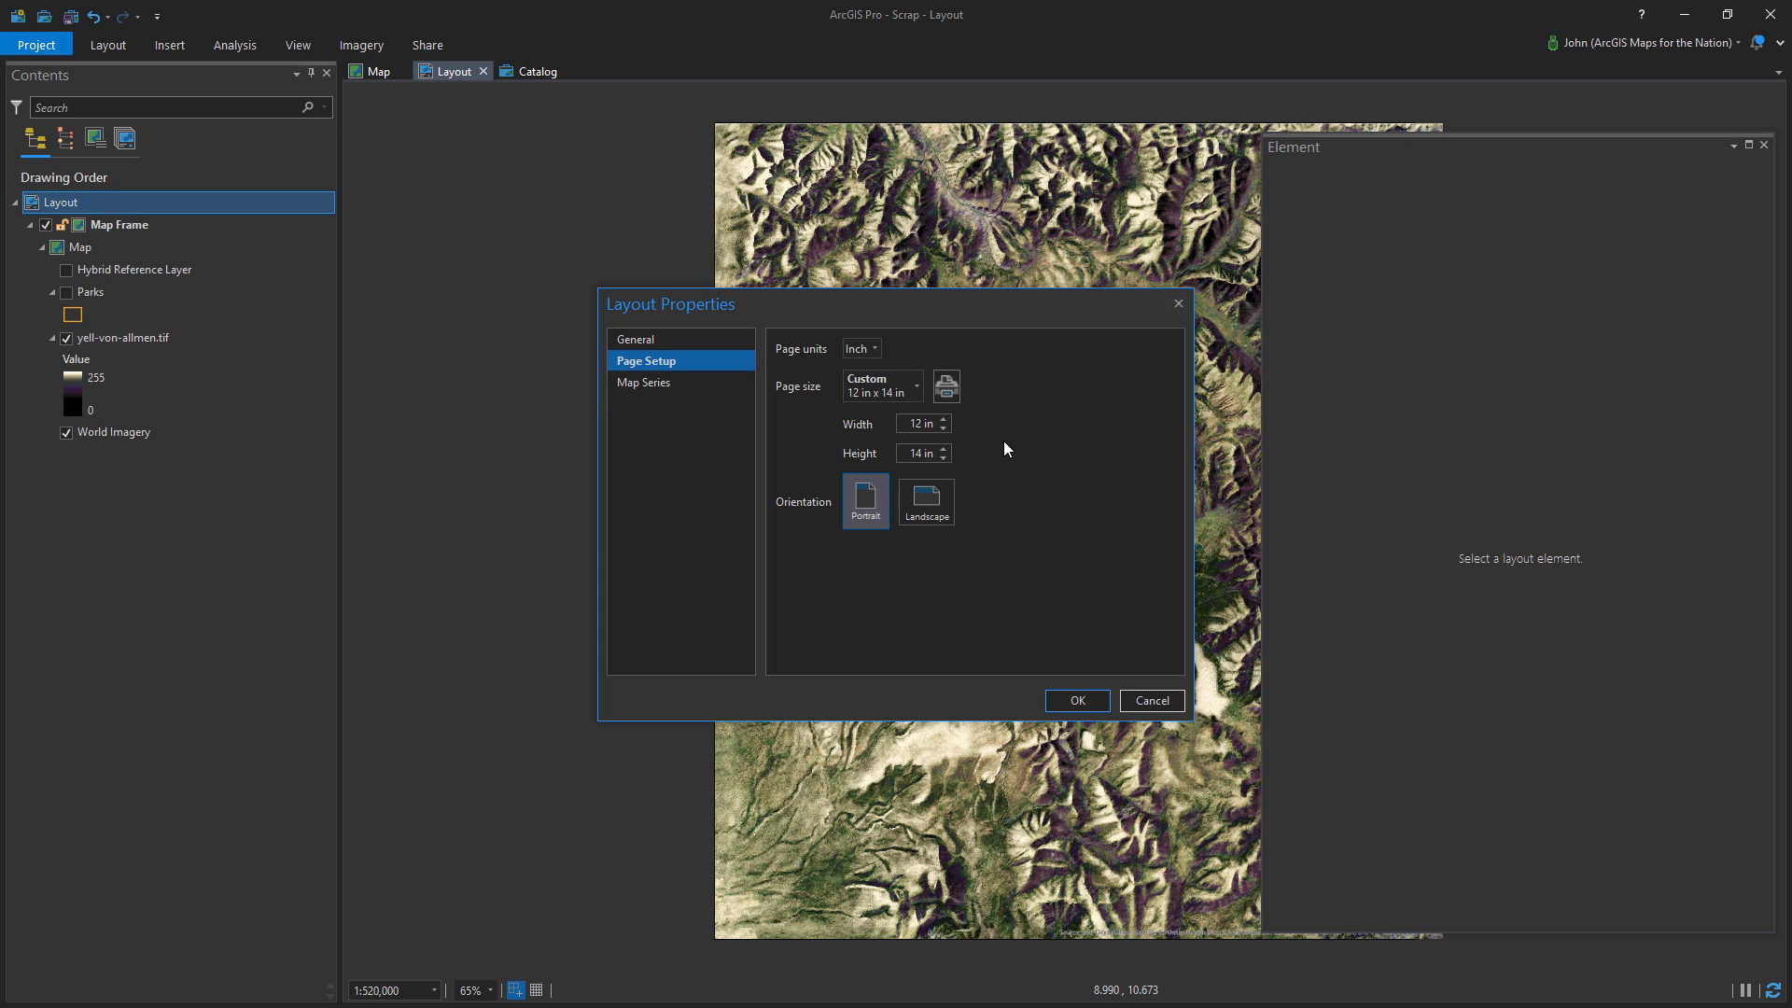
pyautogui.click(1077, 700)
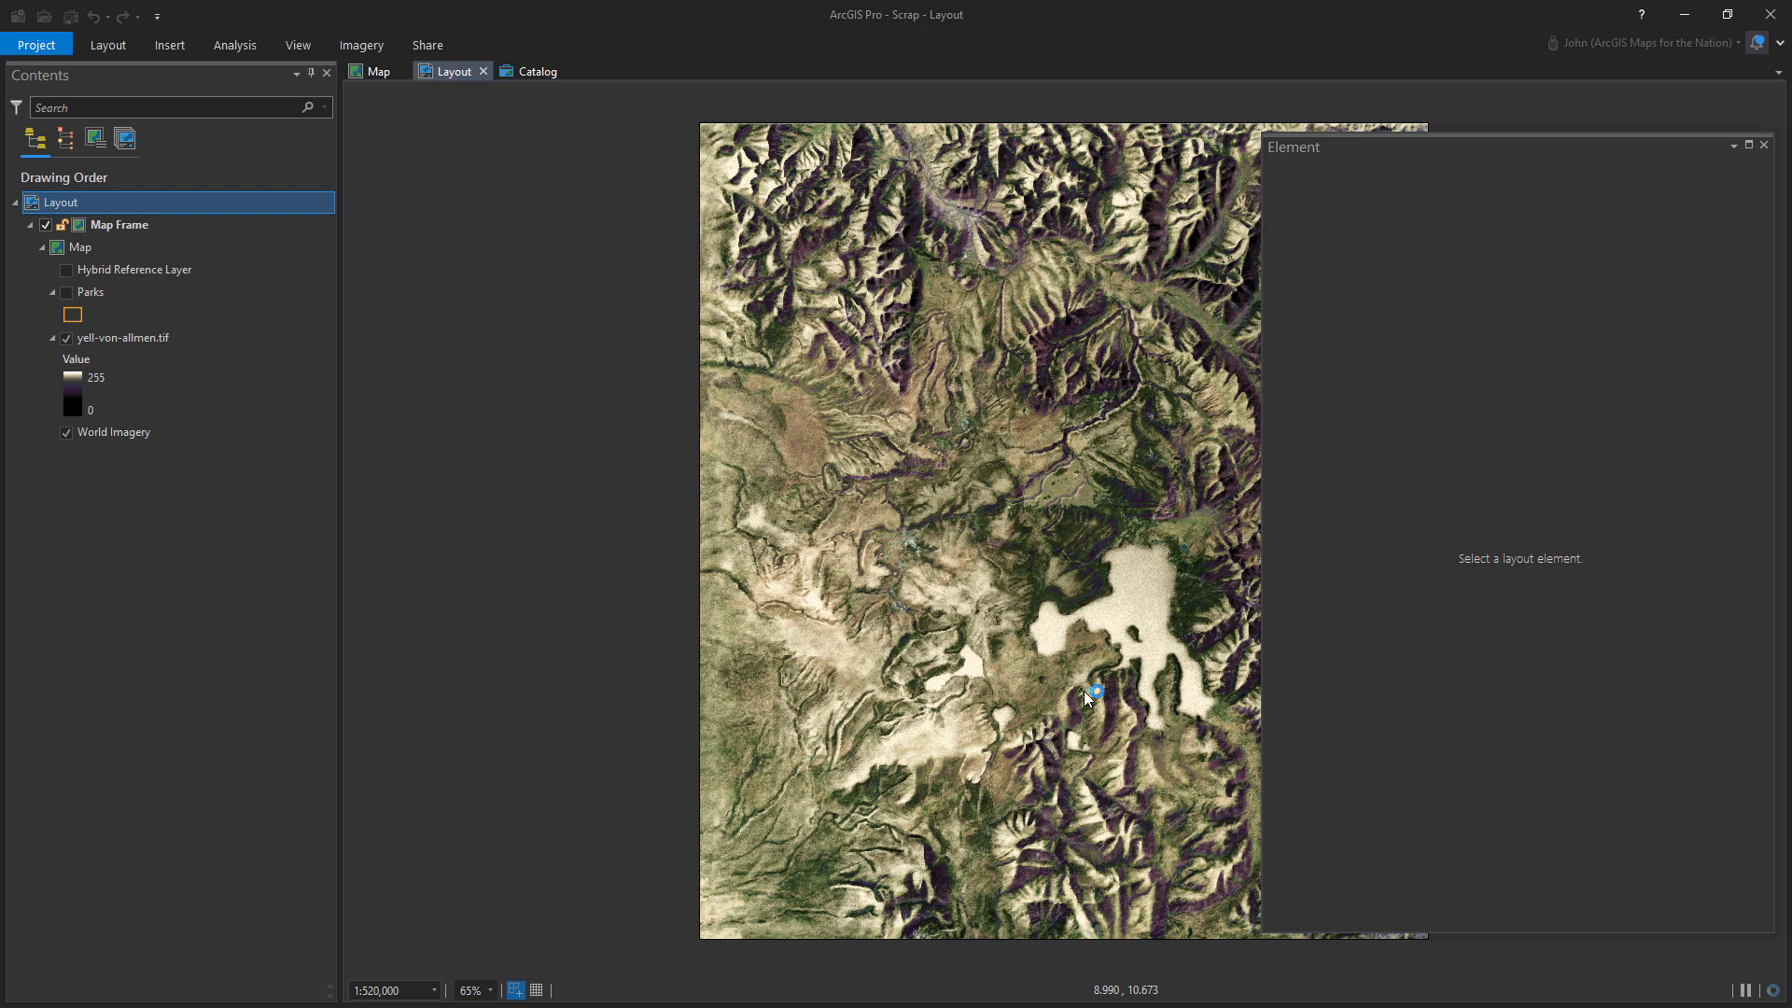
pyautogui.click(1764, 145)
pyautogui.click(193, 617)
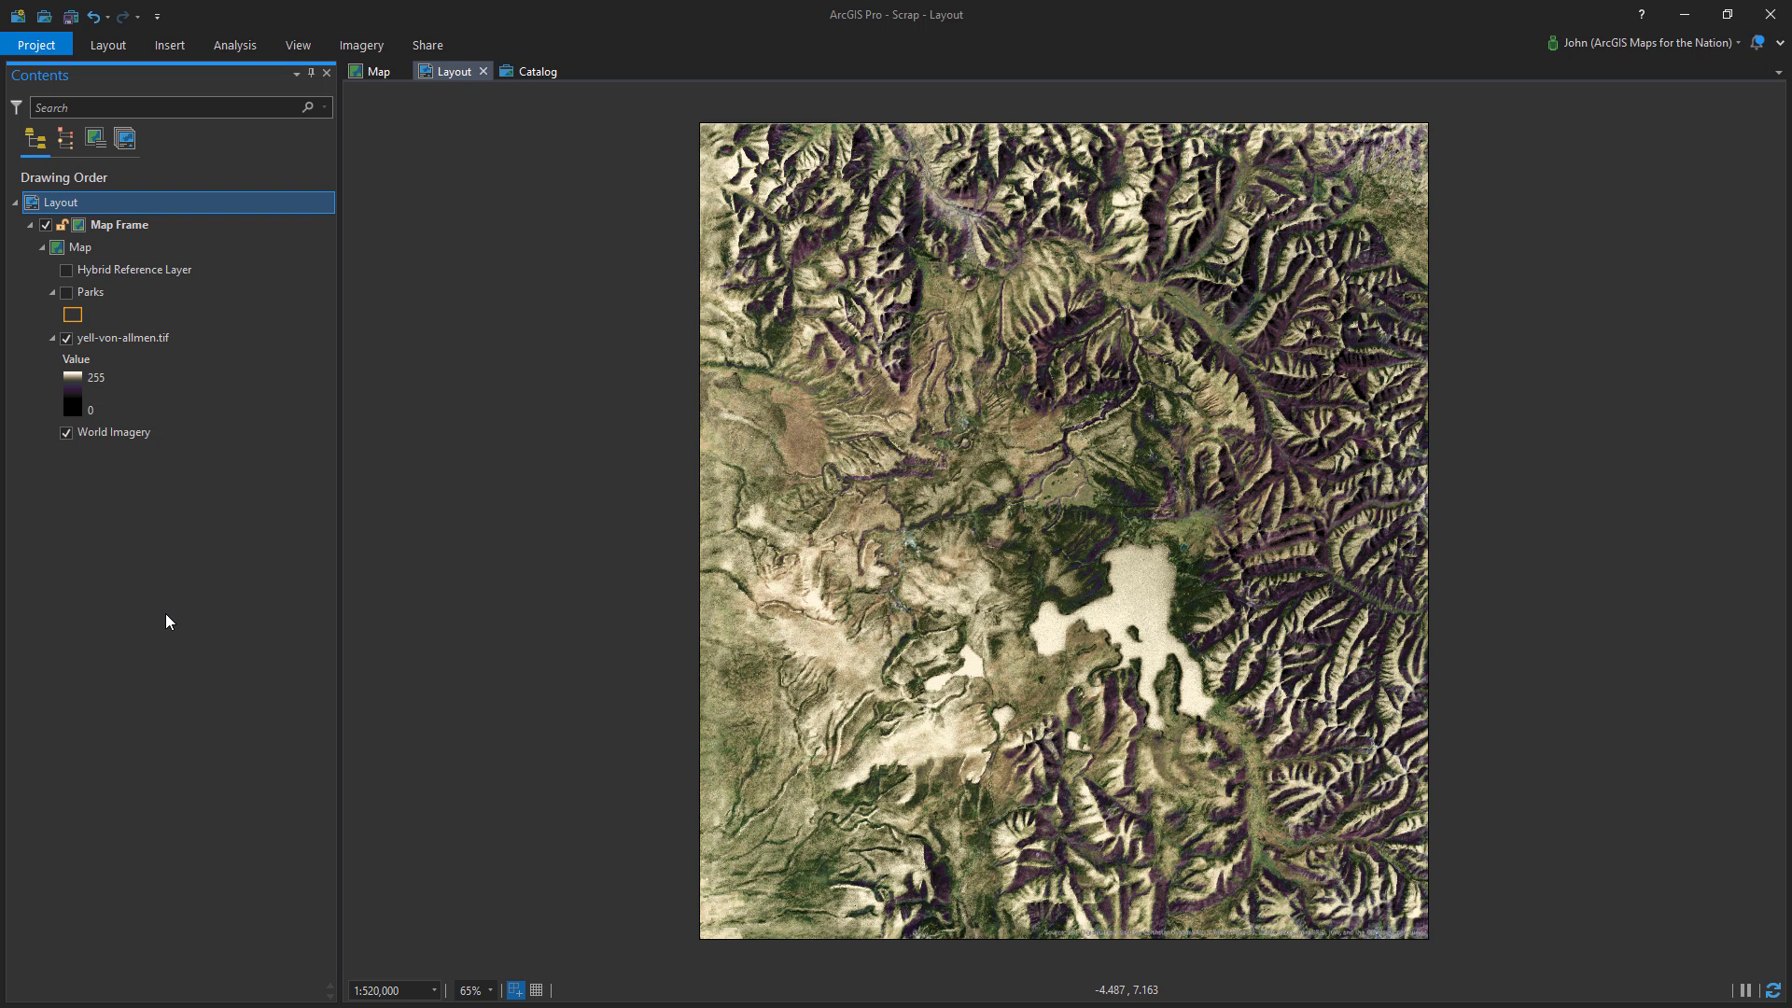
pyautogui.scroll(1, 467, 604)
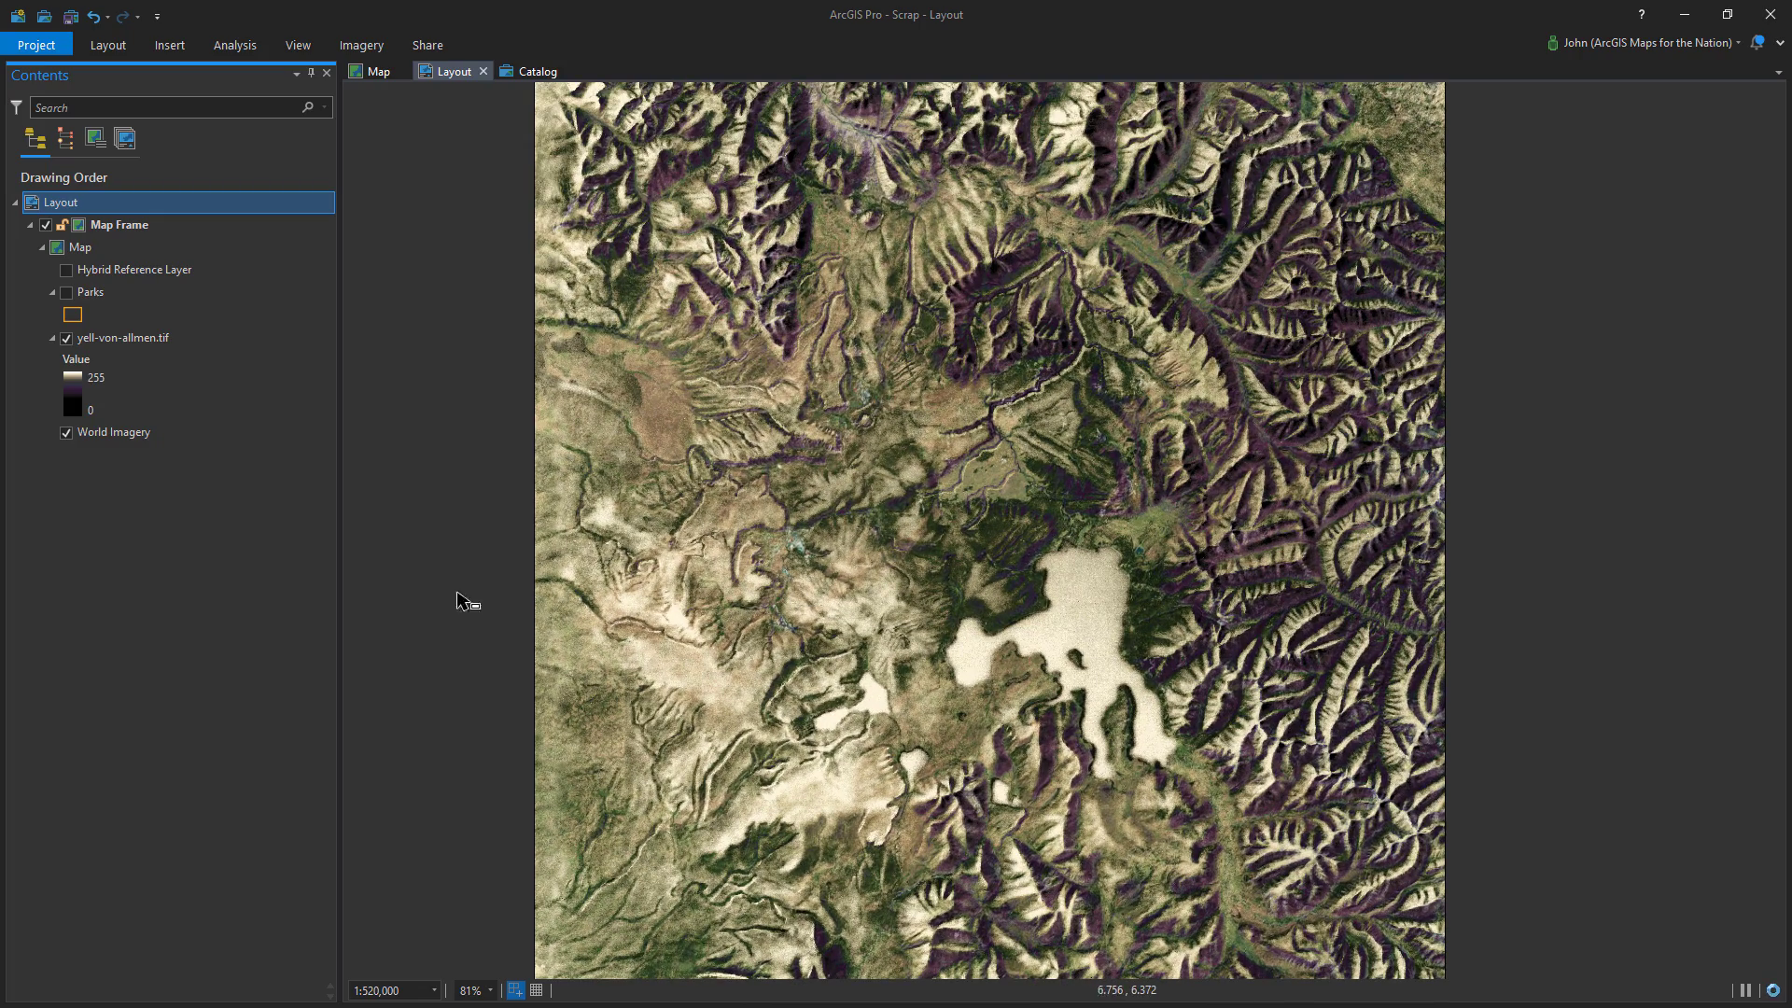
pyautogui.click(66, 339)
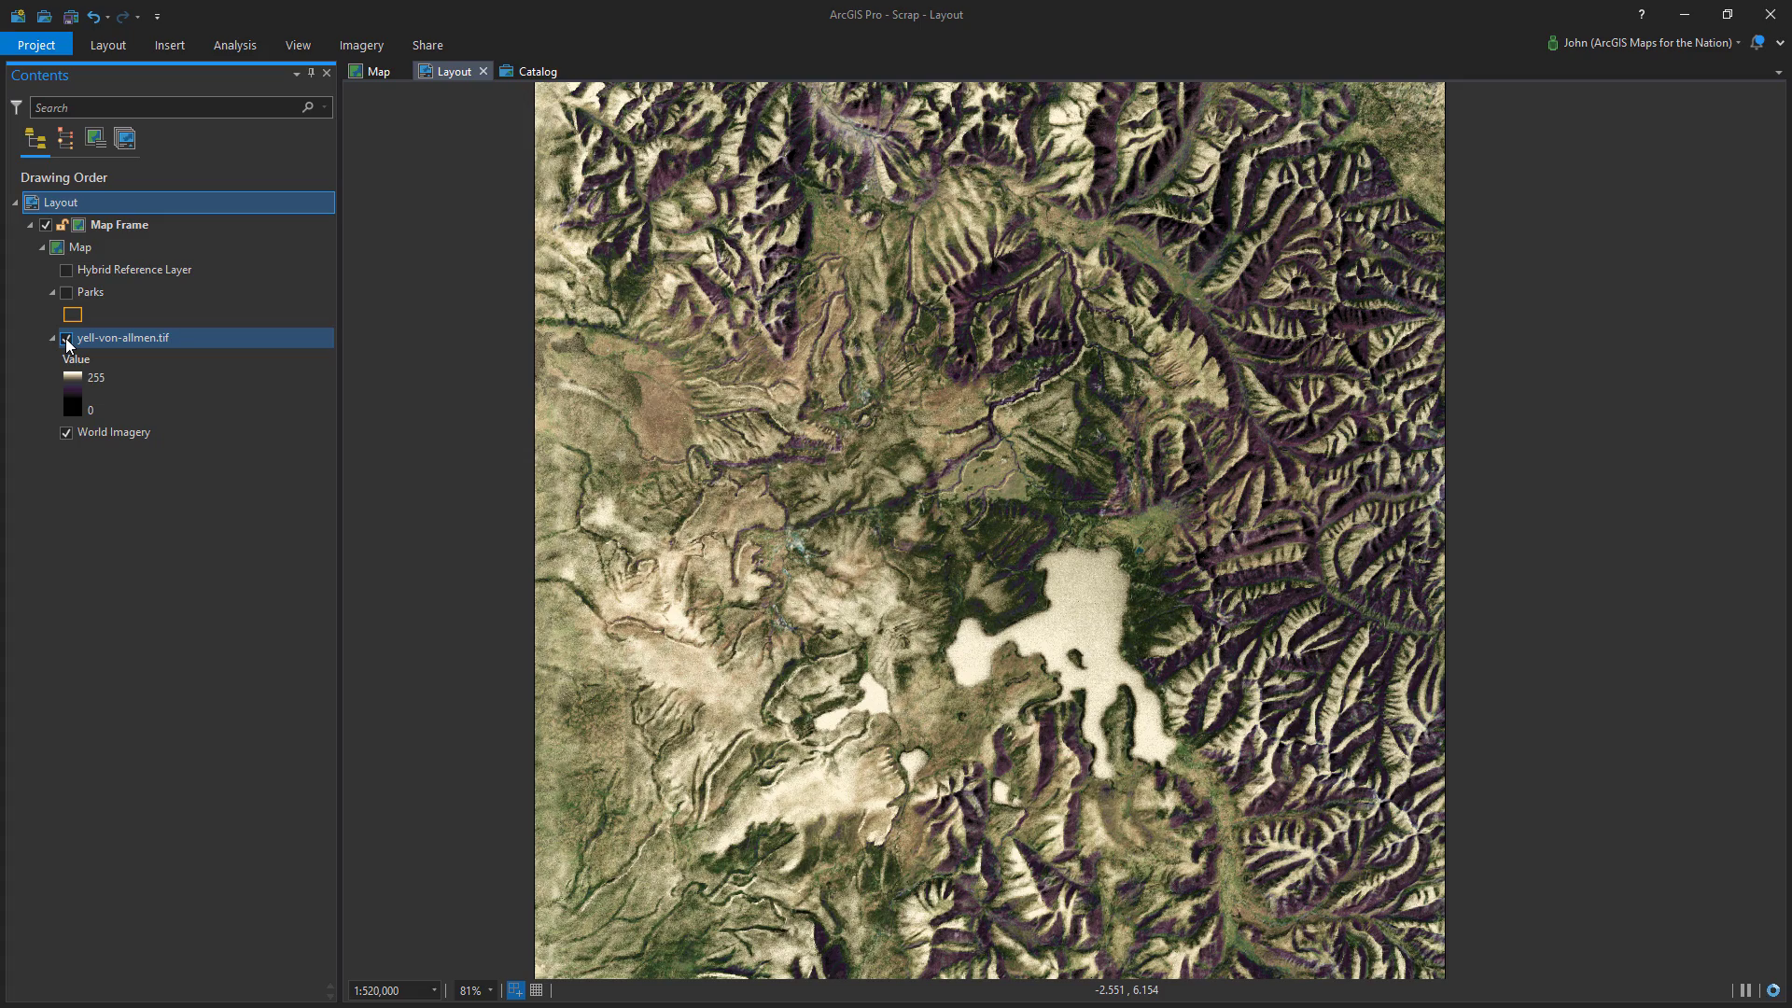
pyautogui.click(66, 340)
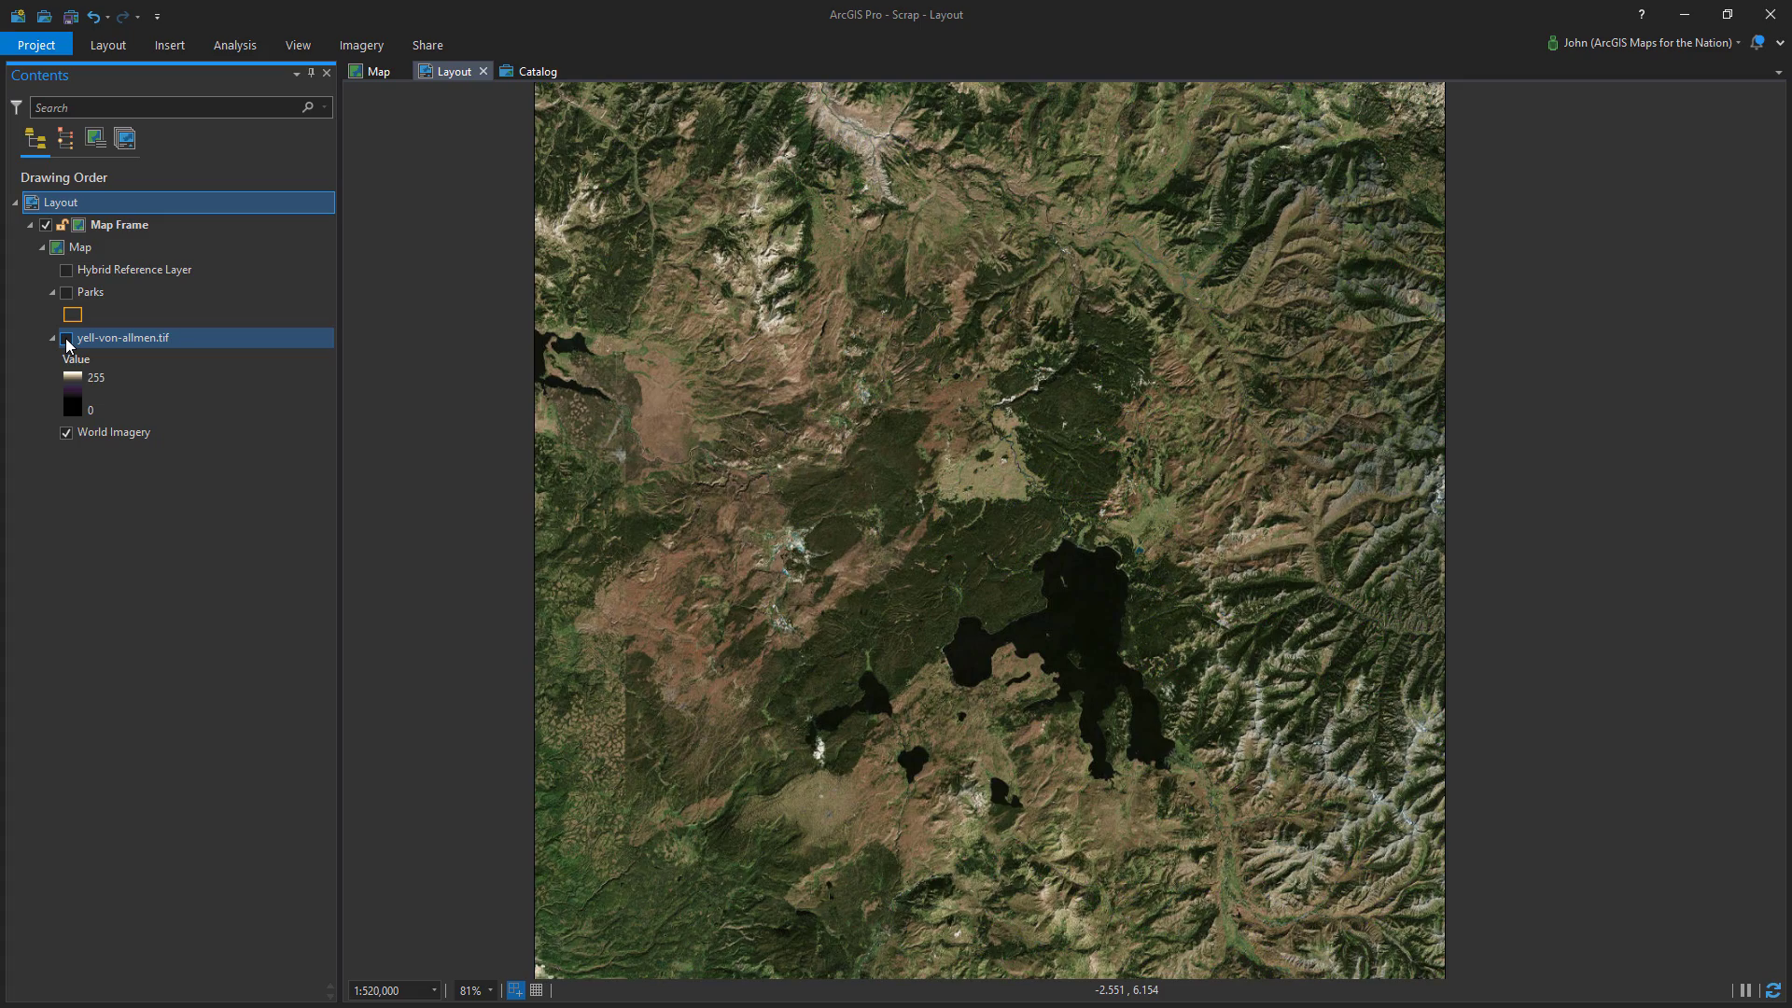
pyautogui.click(66, 340)
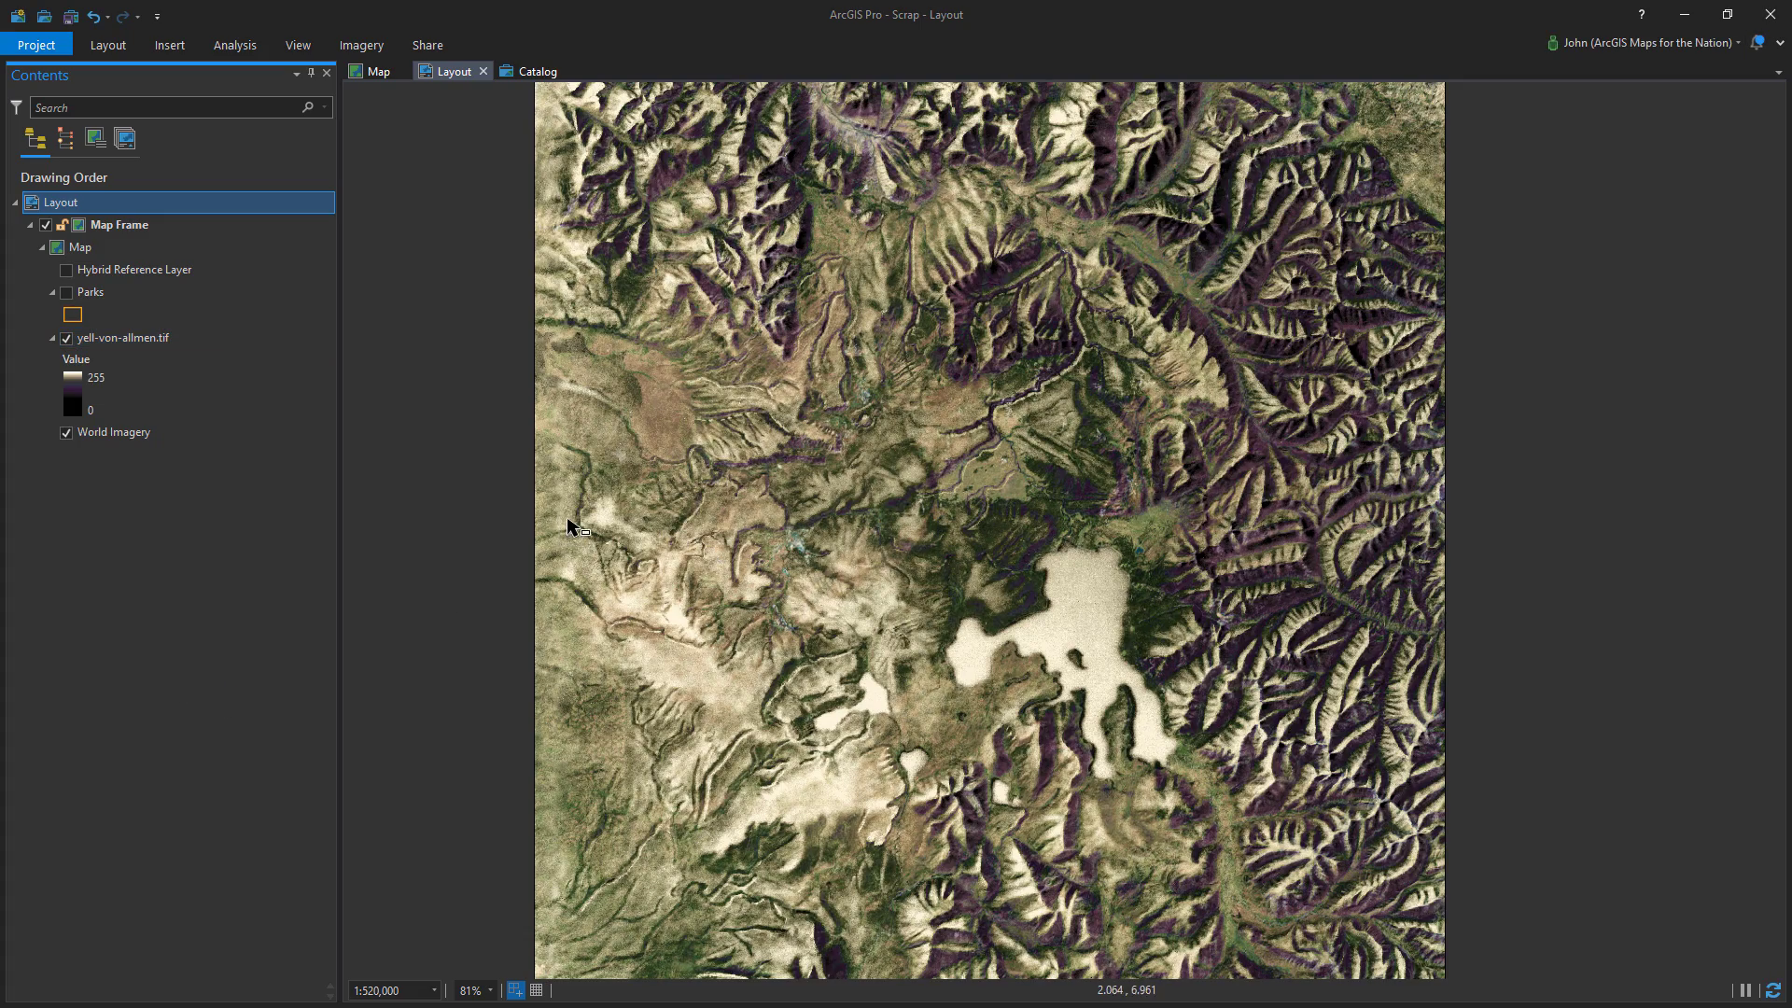
pyautogui.scroll(-1, 571, 525)
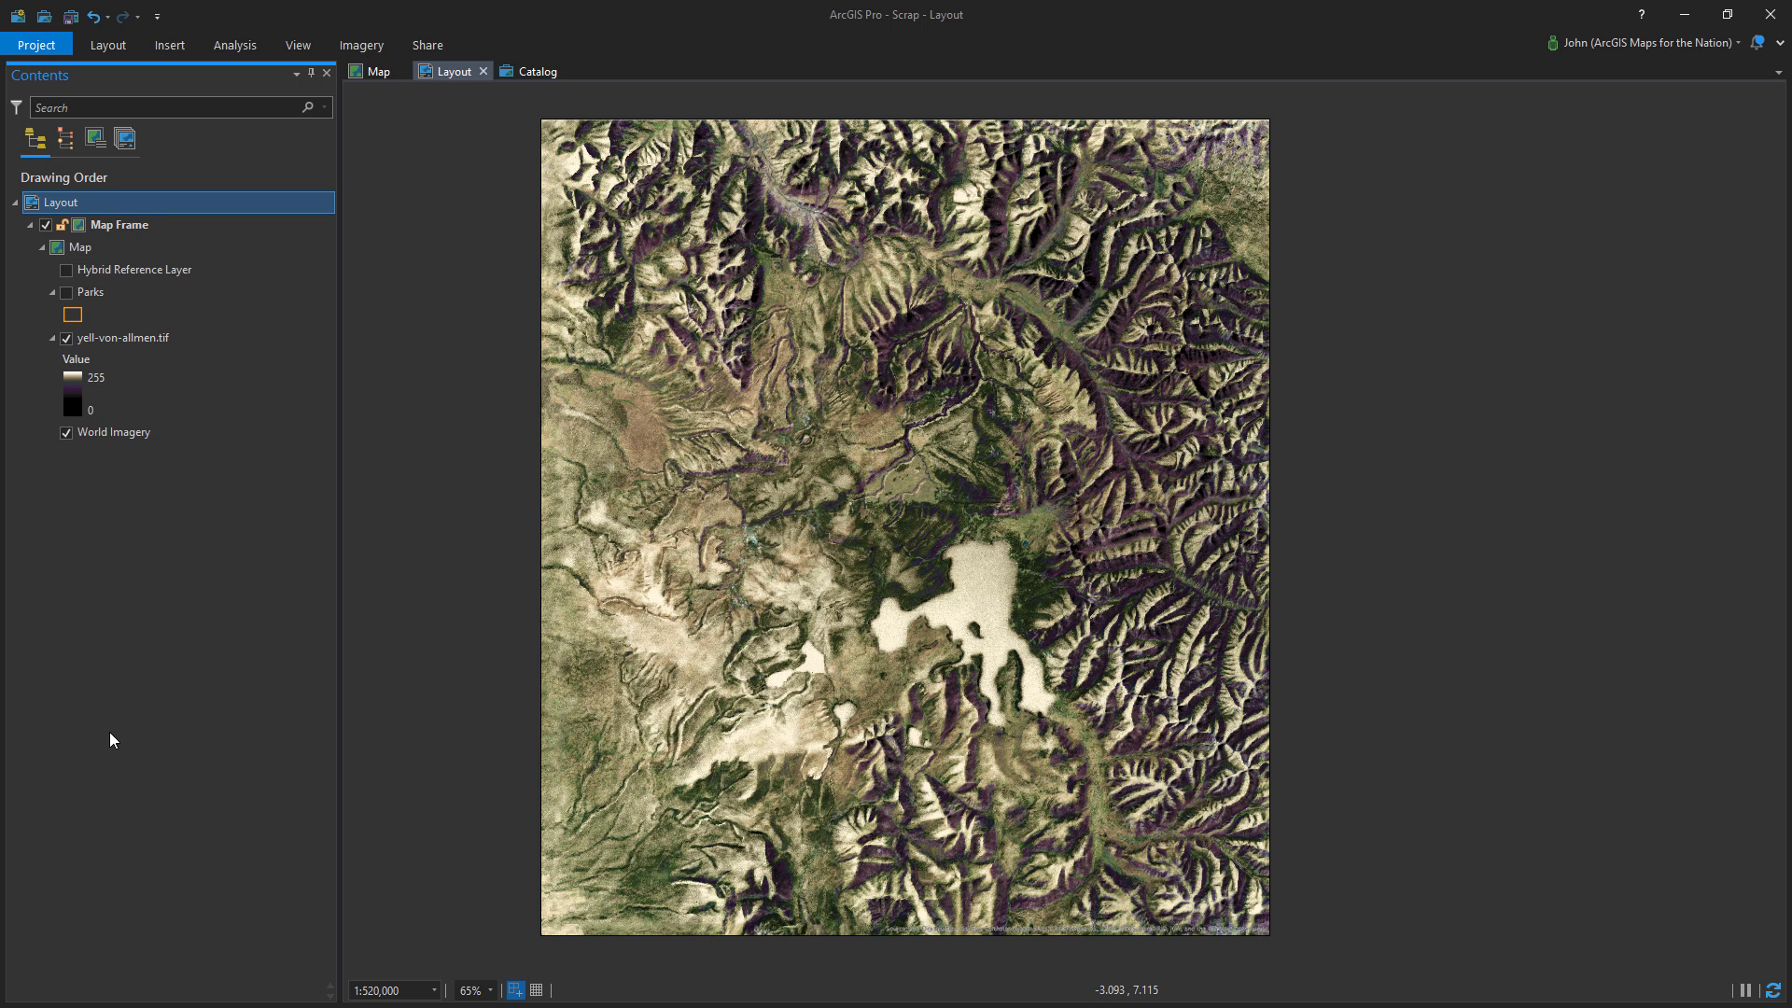
pyautogui.click(170, 47)
pyautogui.click(171, 52)
# Increase the map frame height to 15 in
pyautogui.doubleClick(161, 230)
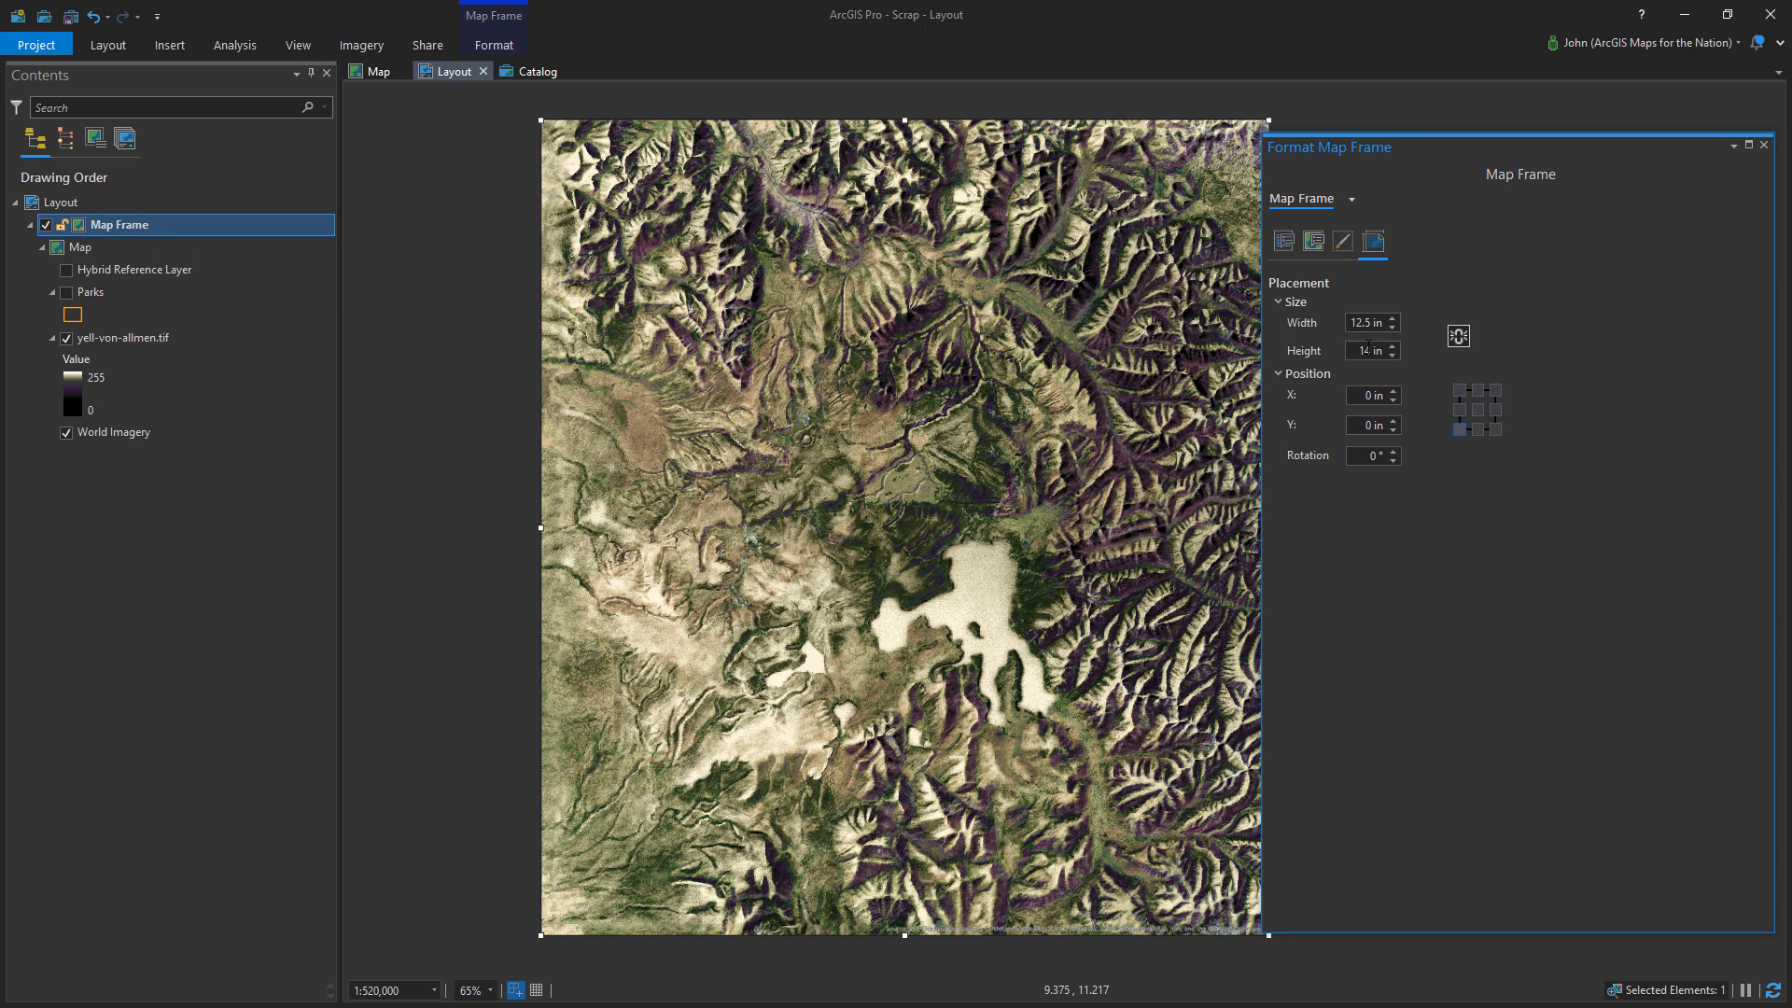
pyautogui.click(1366, 351)
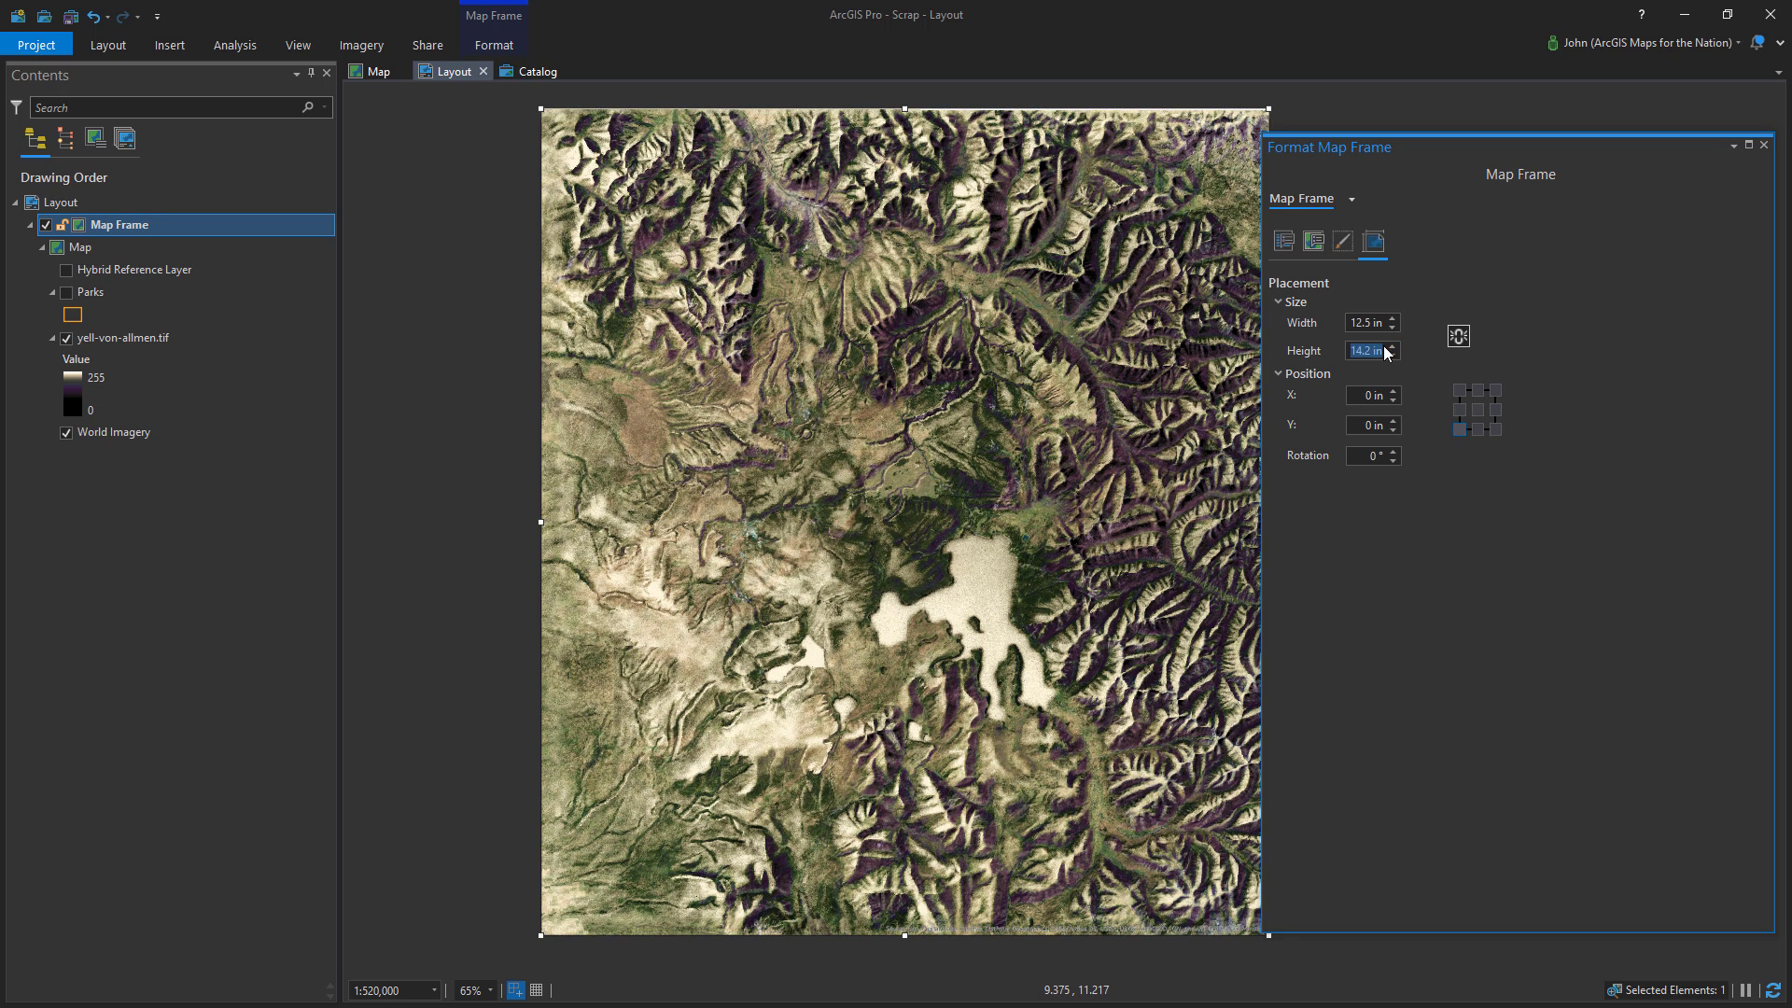
pyautogui.click(1394, 347)
pyautogui.click(1393, 346)
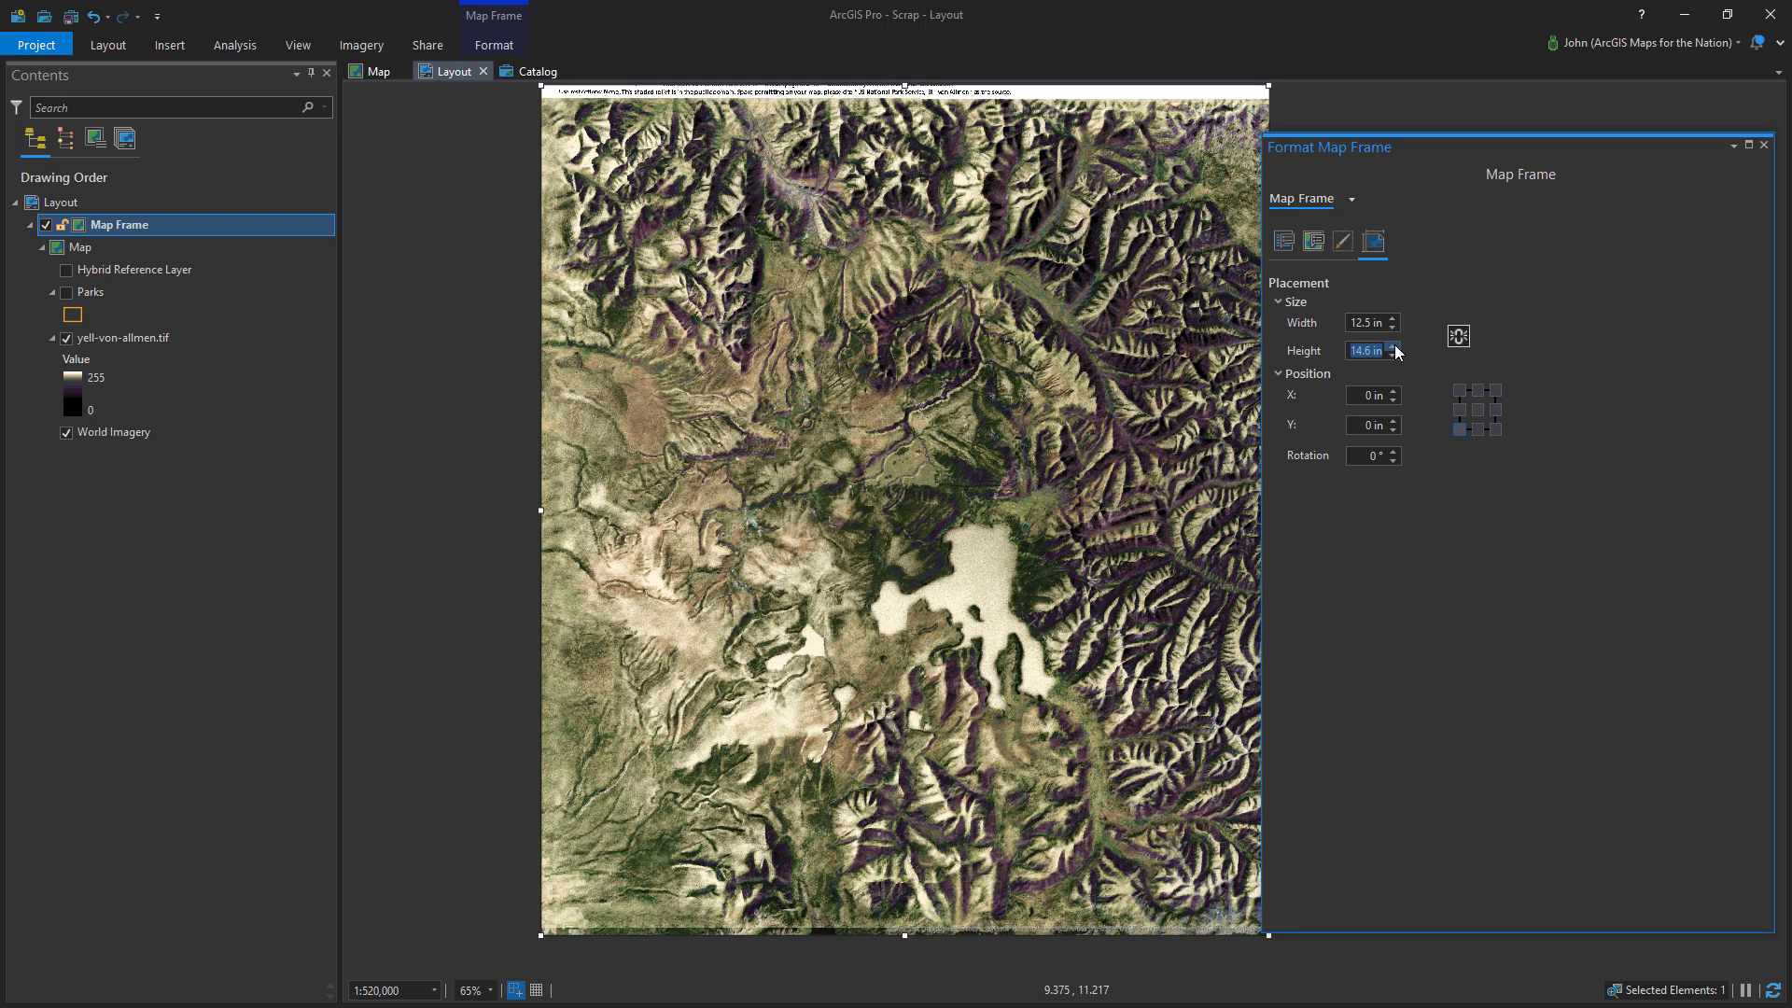
pyautogui.click(1394, 355)
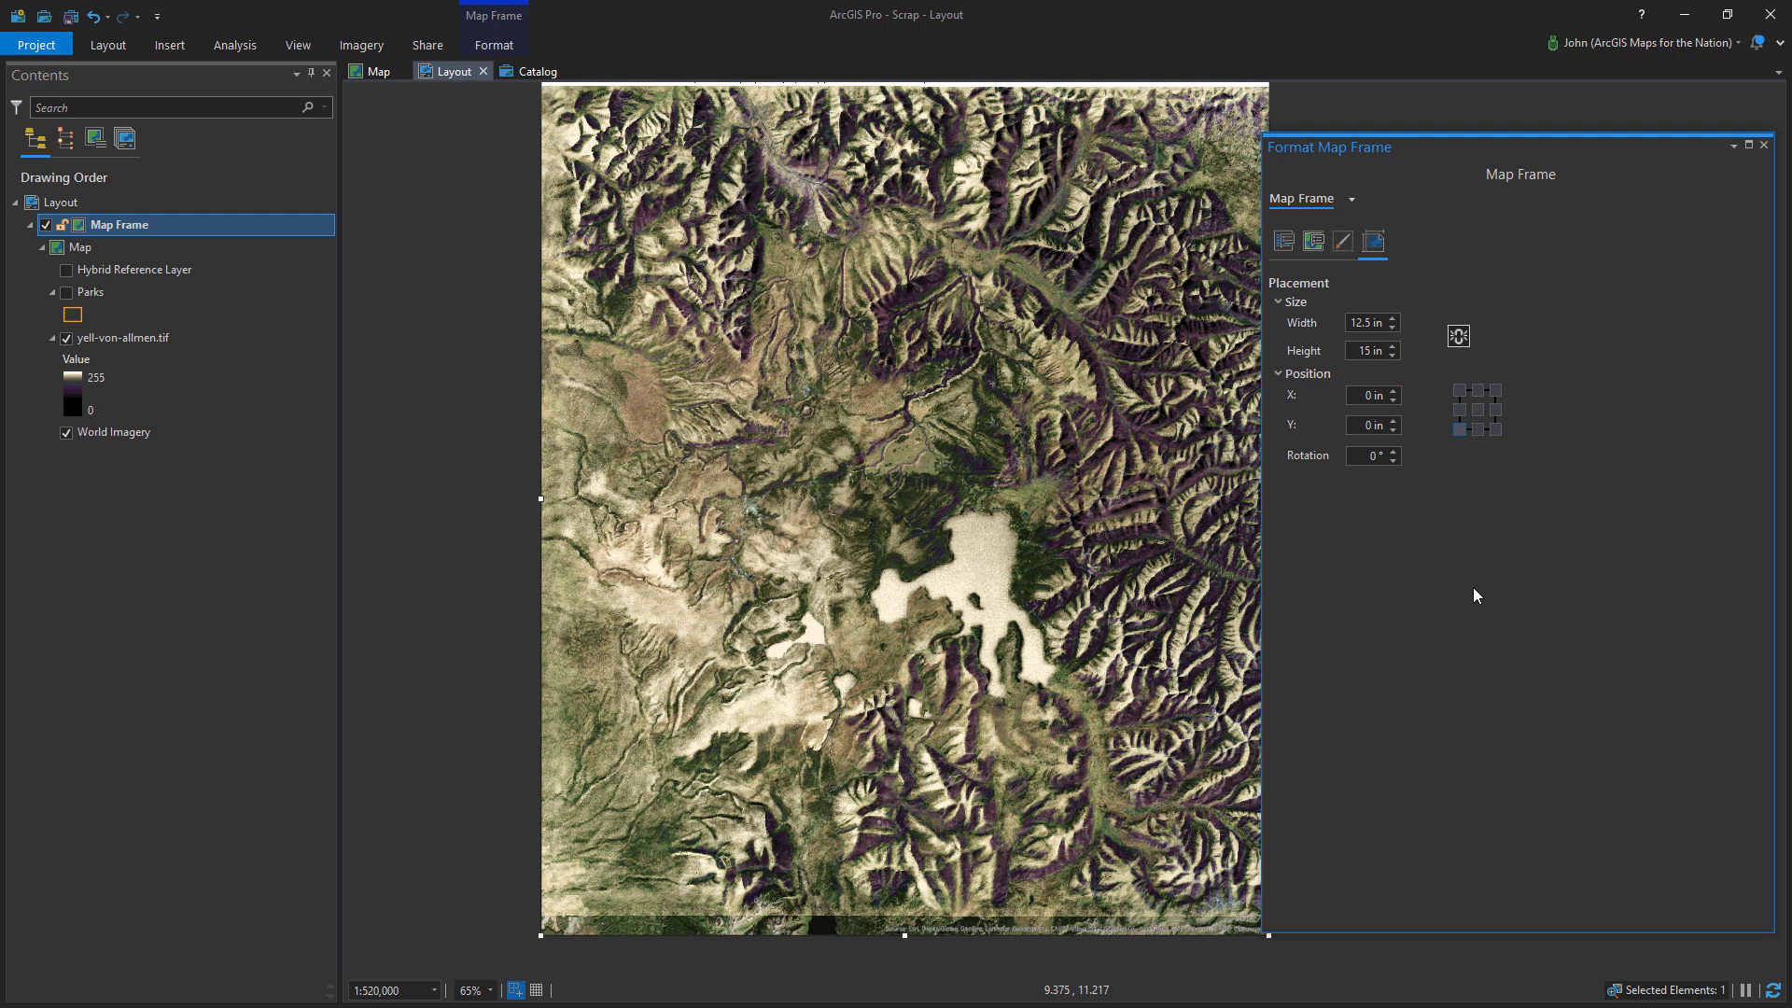
# Set the layout page size to 12.5 × 15 in
pyautogui.doubleClick(168, 203)
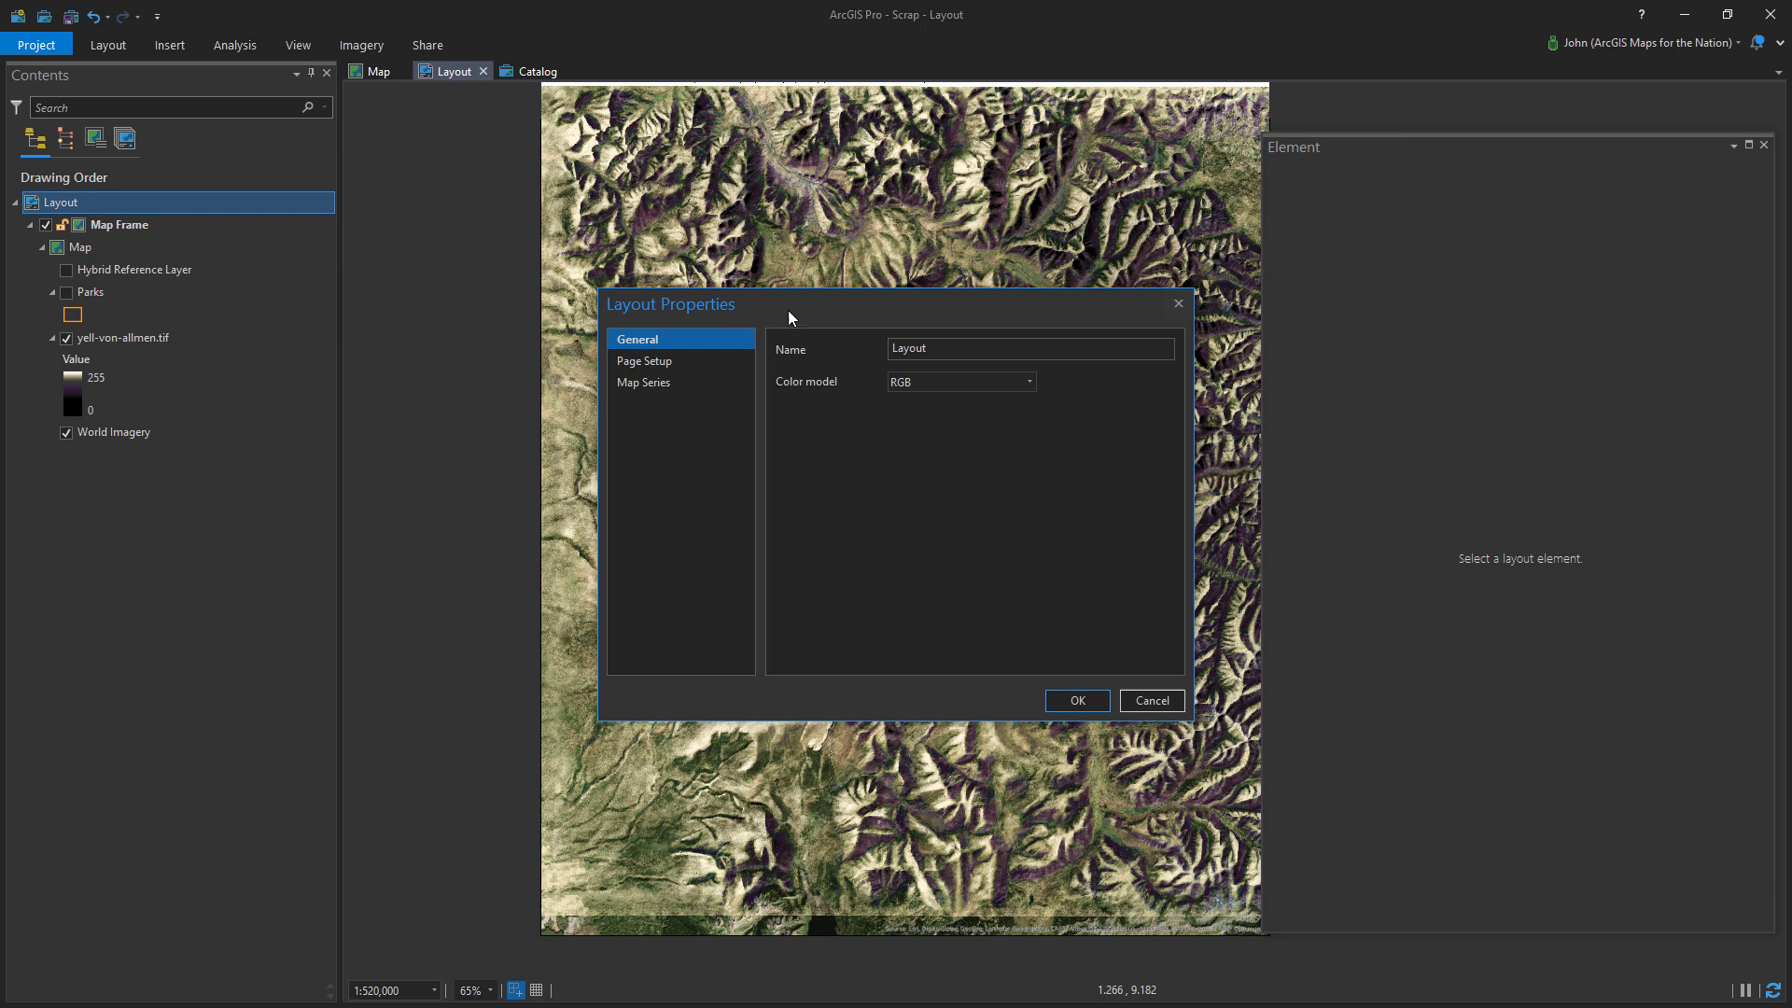
pyautogui.click(686, 362)
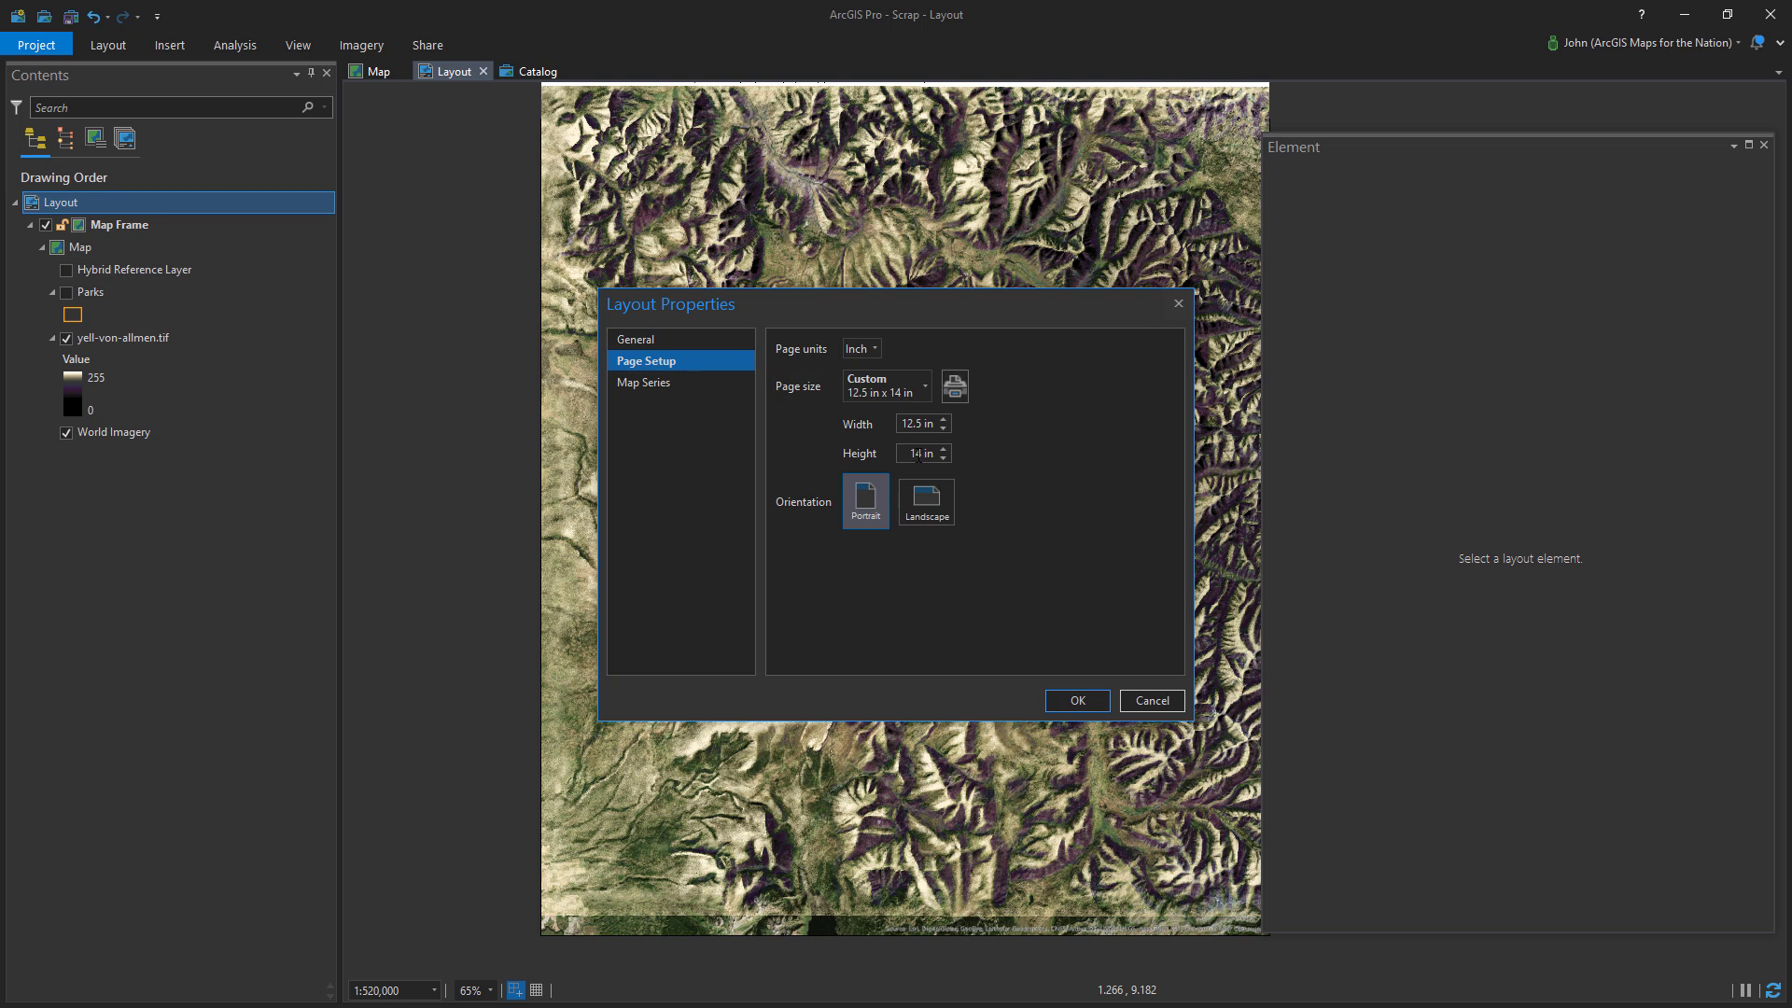
pyautogui.click(1076, 701)
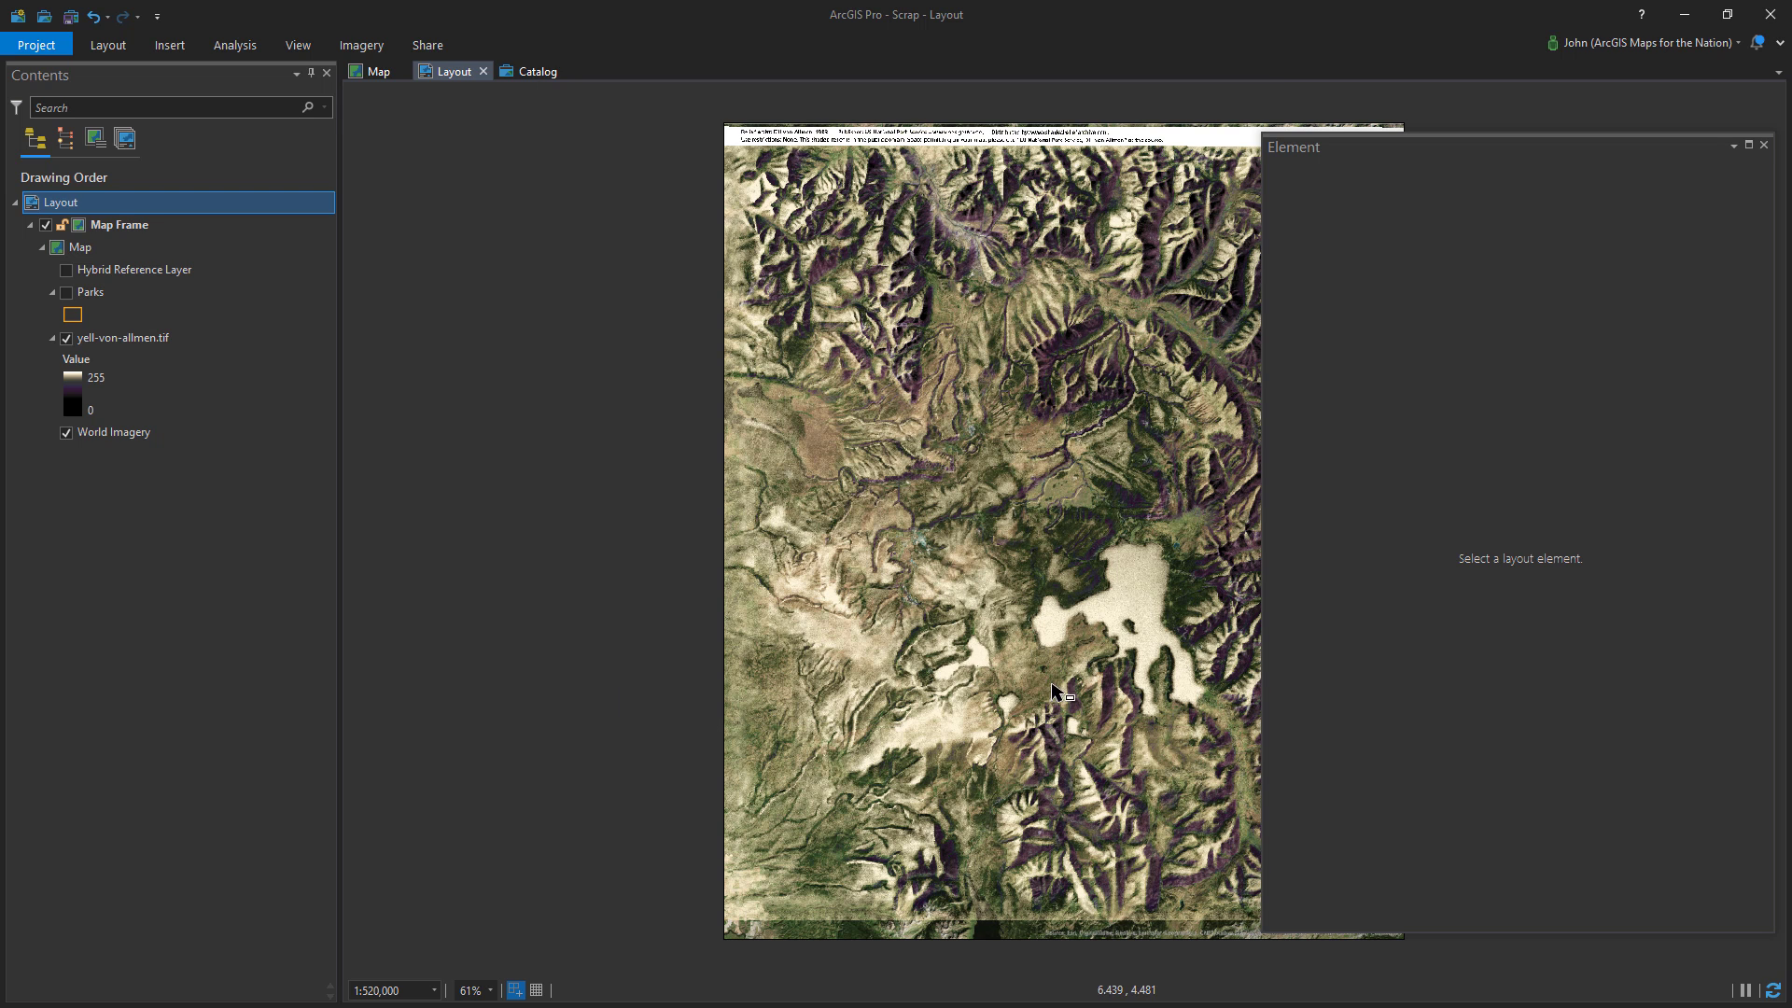
pyautogui.click(1764, 147)
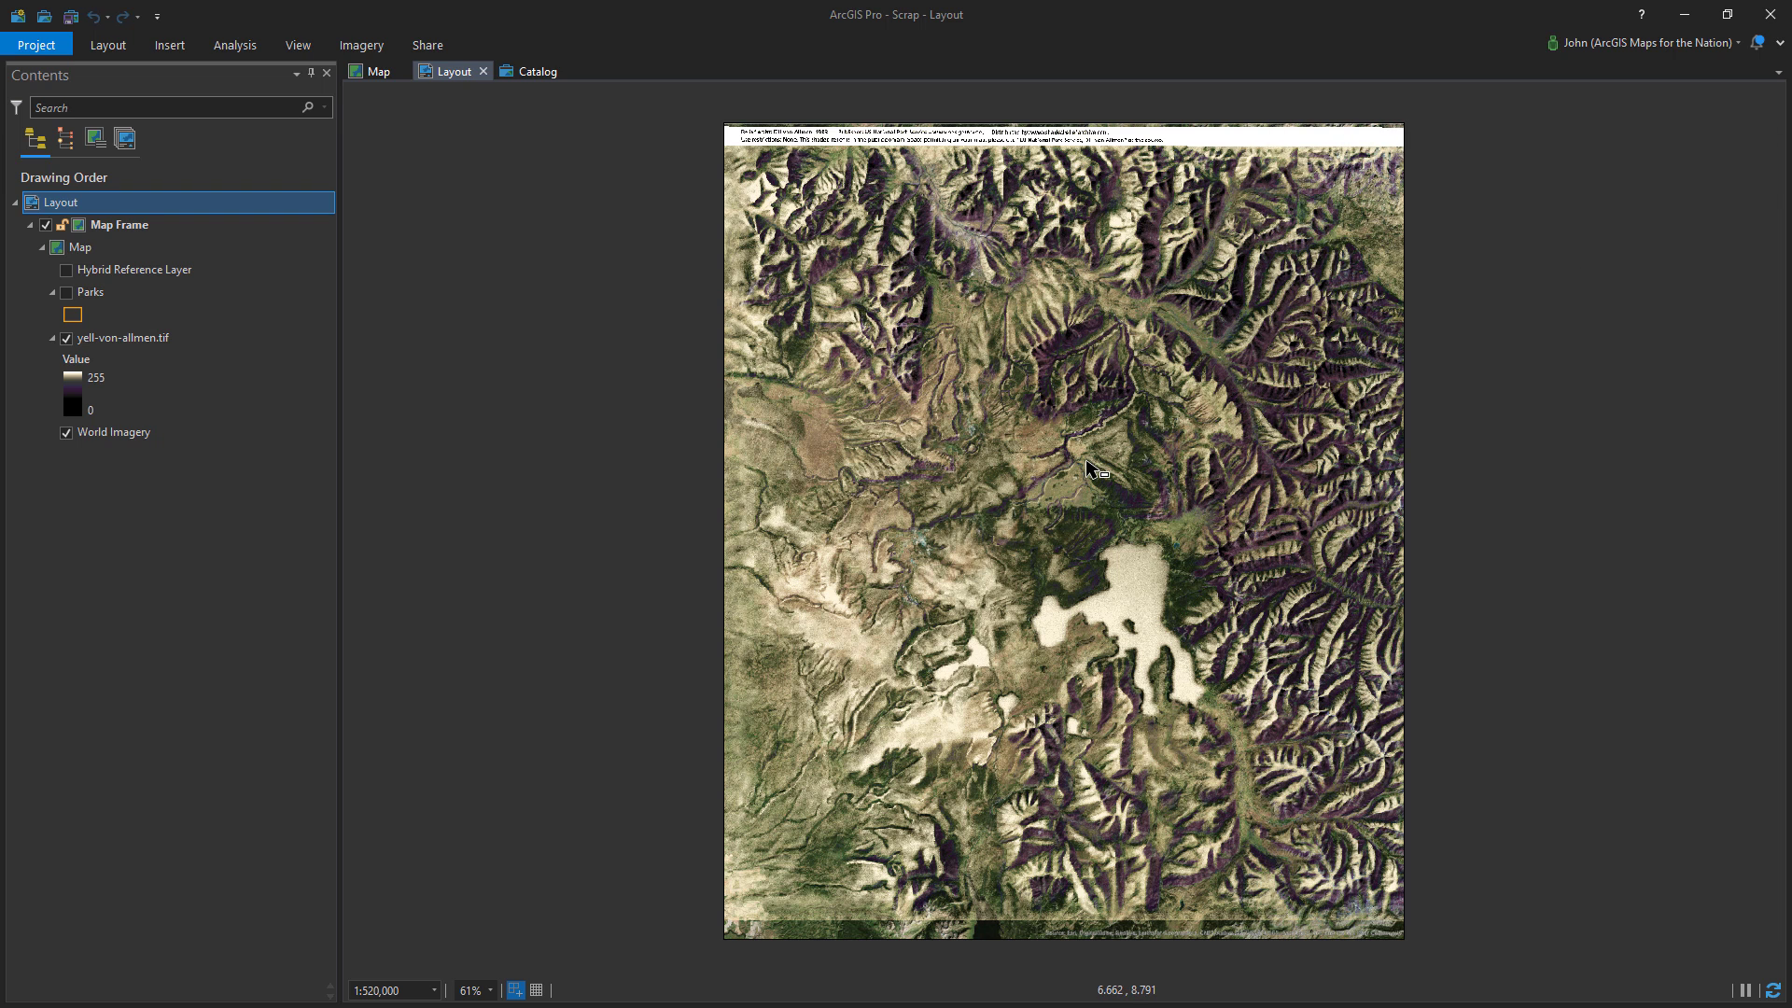
# Activate the map frame and shift the map slightly down
pyautogui.rightClick(1084, 461)
pyautogui.click(1120, 476)
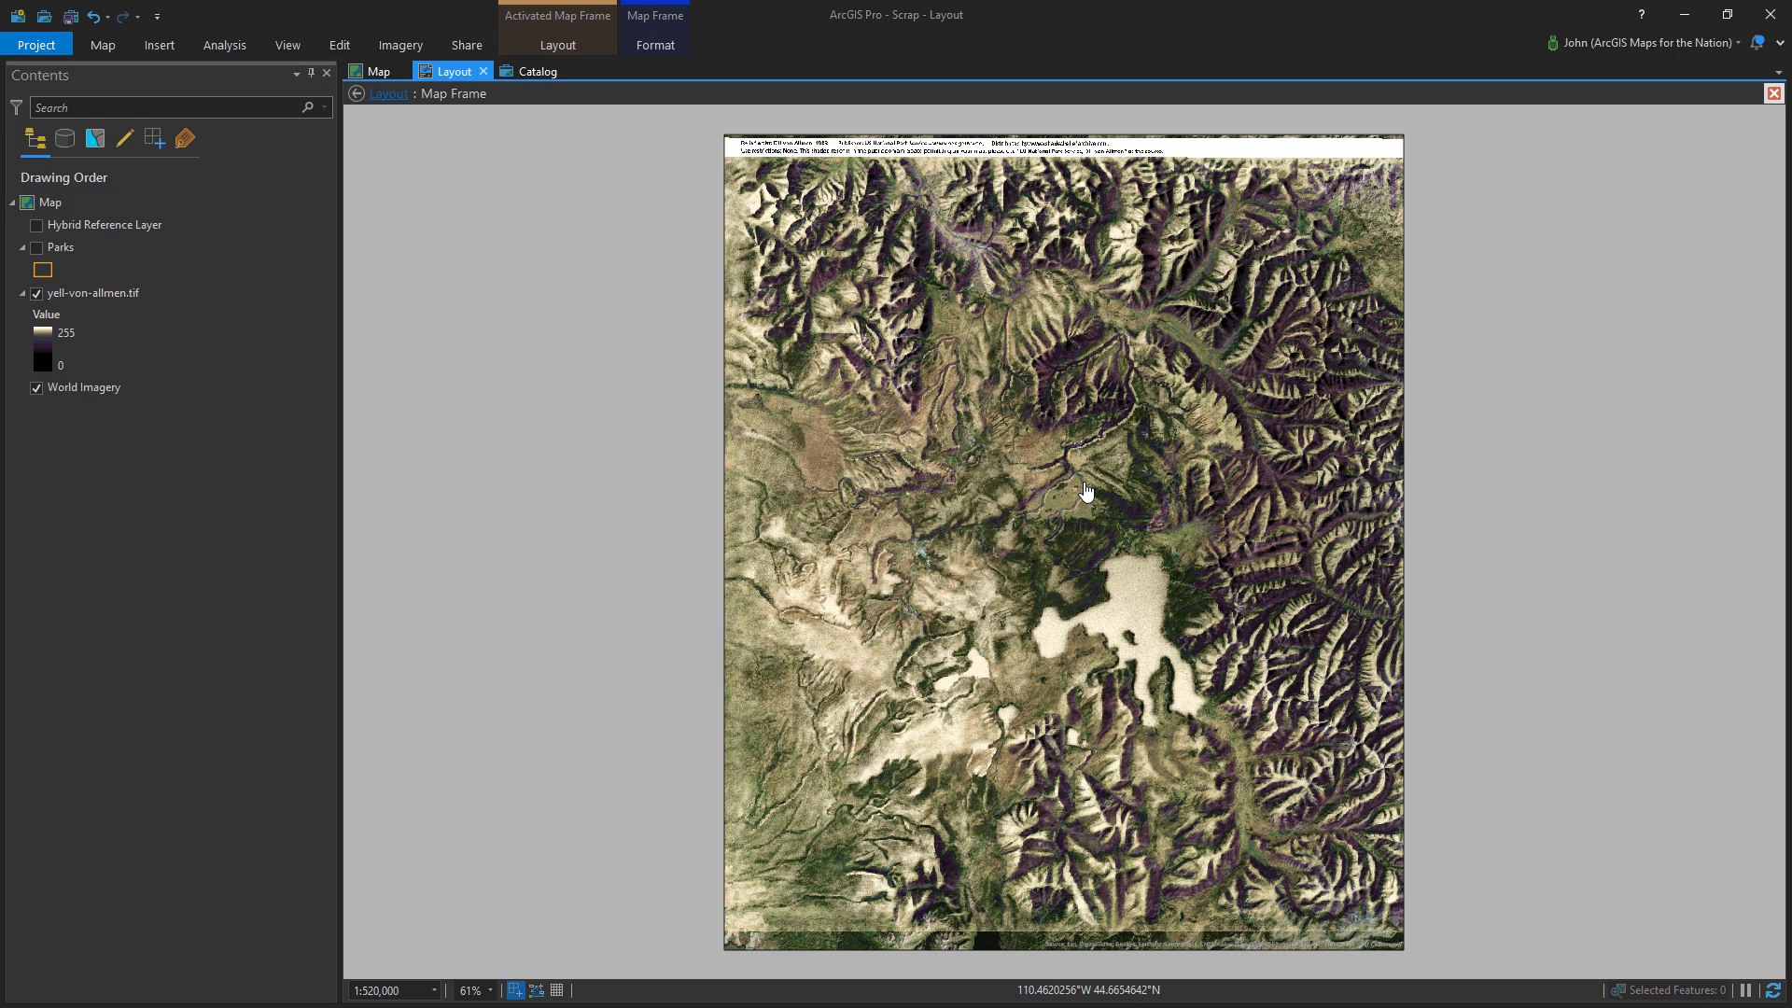
pyautogui.moveTo(1086, 492); pyautogui.dragTo(1089, 512)
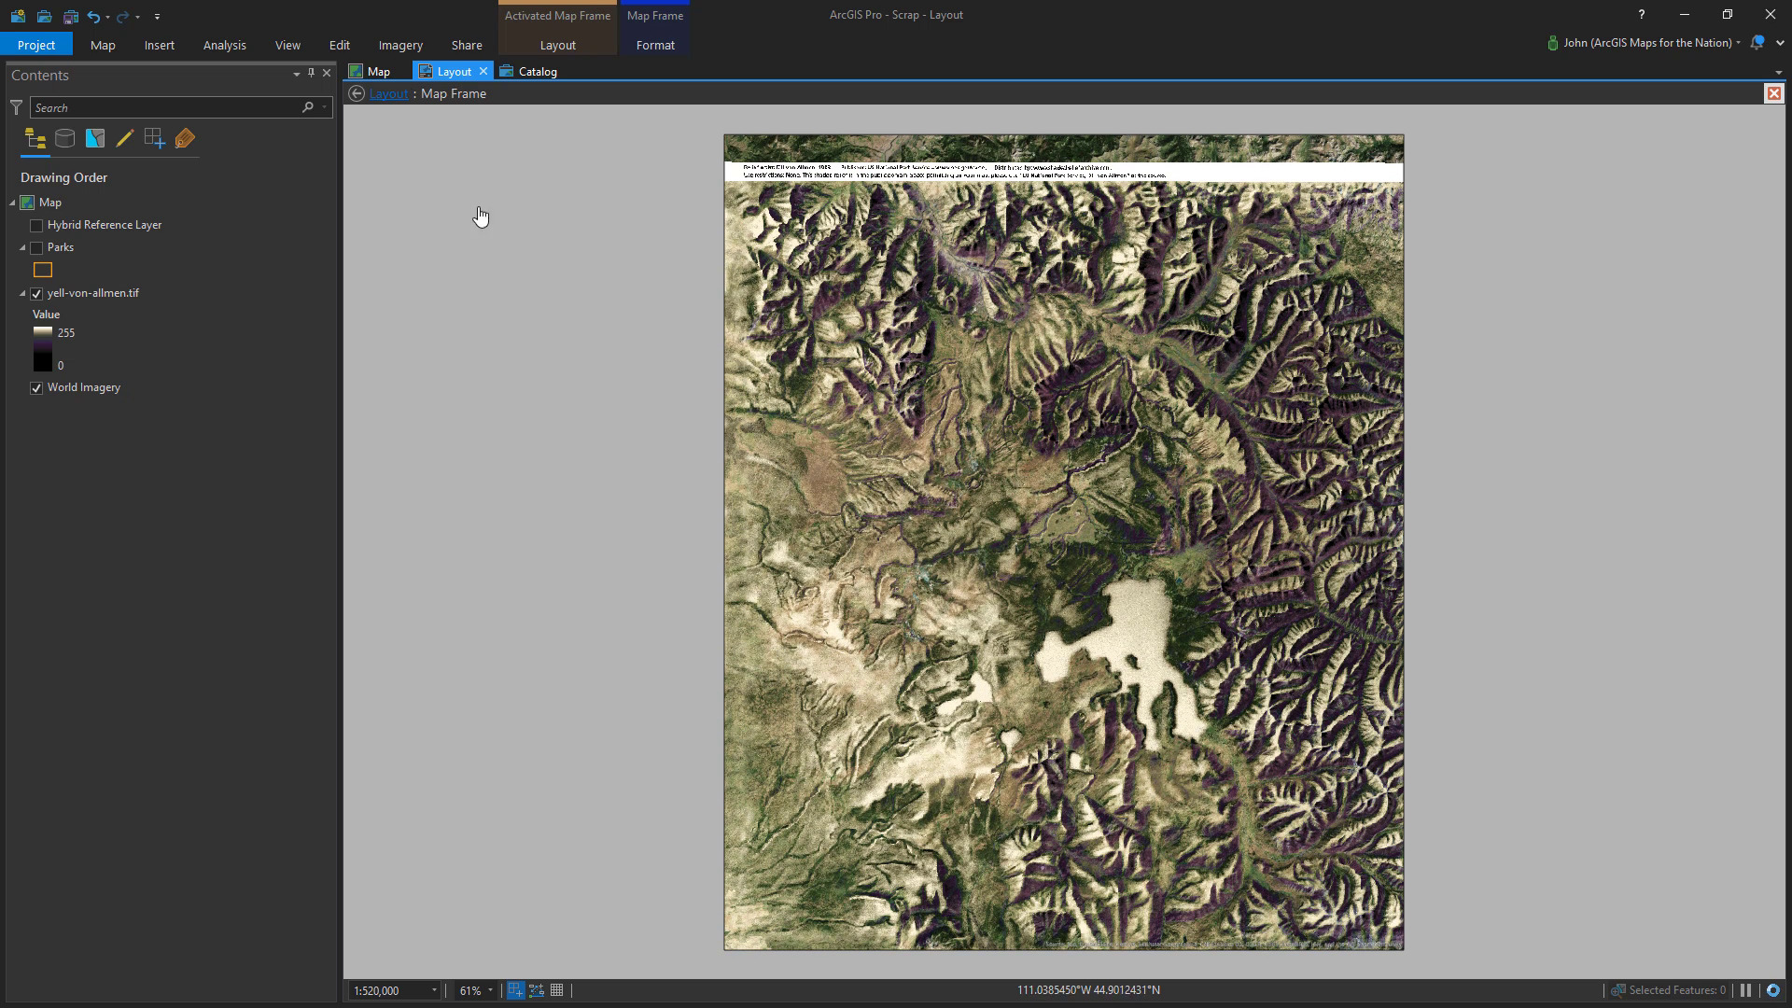
# Draw a rectangle graphic across the top strip of the layout page
pyautogui.click(388, 95)
pyautogui.click(168, 47)
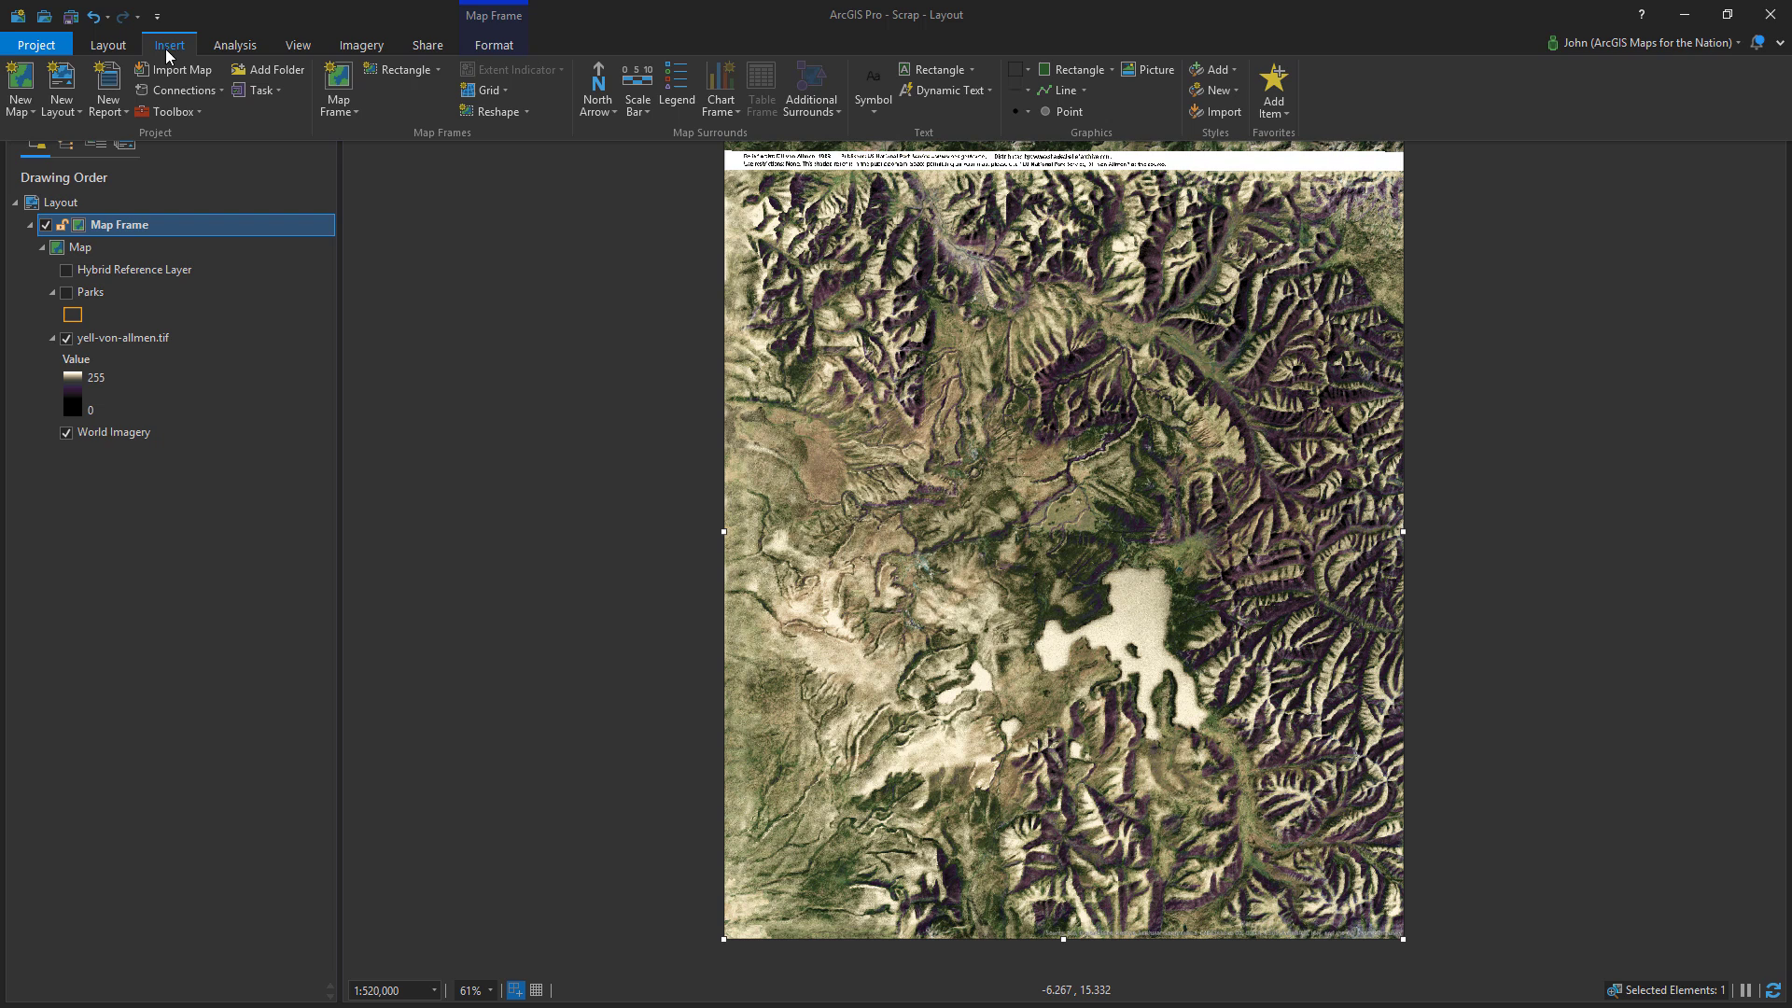
pyautogui.click(1075, 70)
pyautogui.moveTo(724, 125); pyautogui.dragTo(1402, 179)
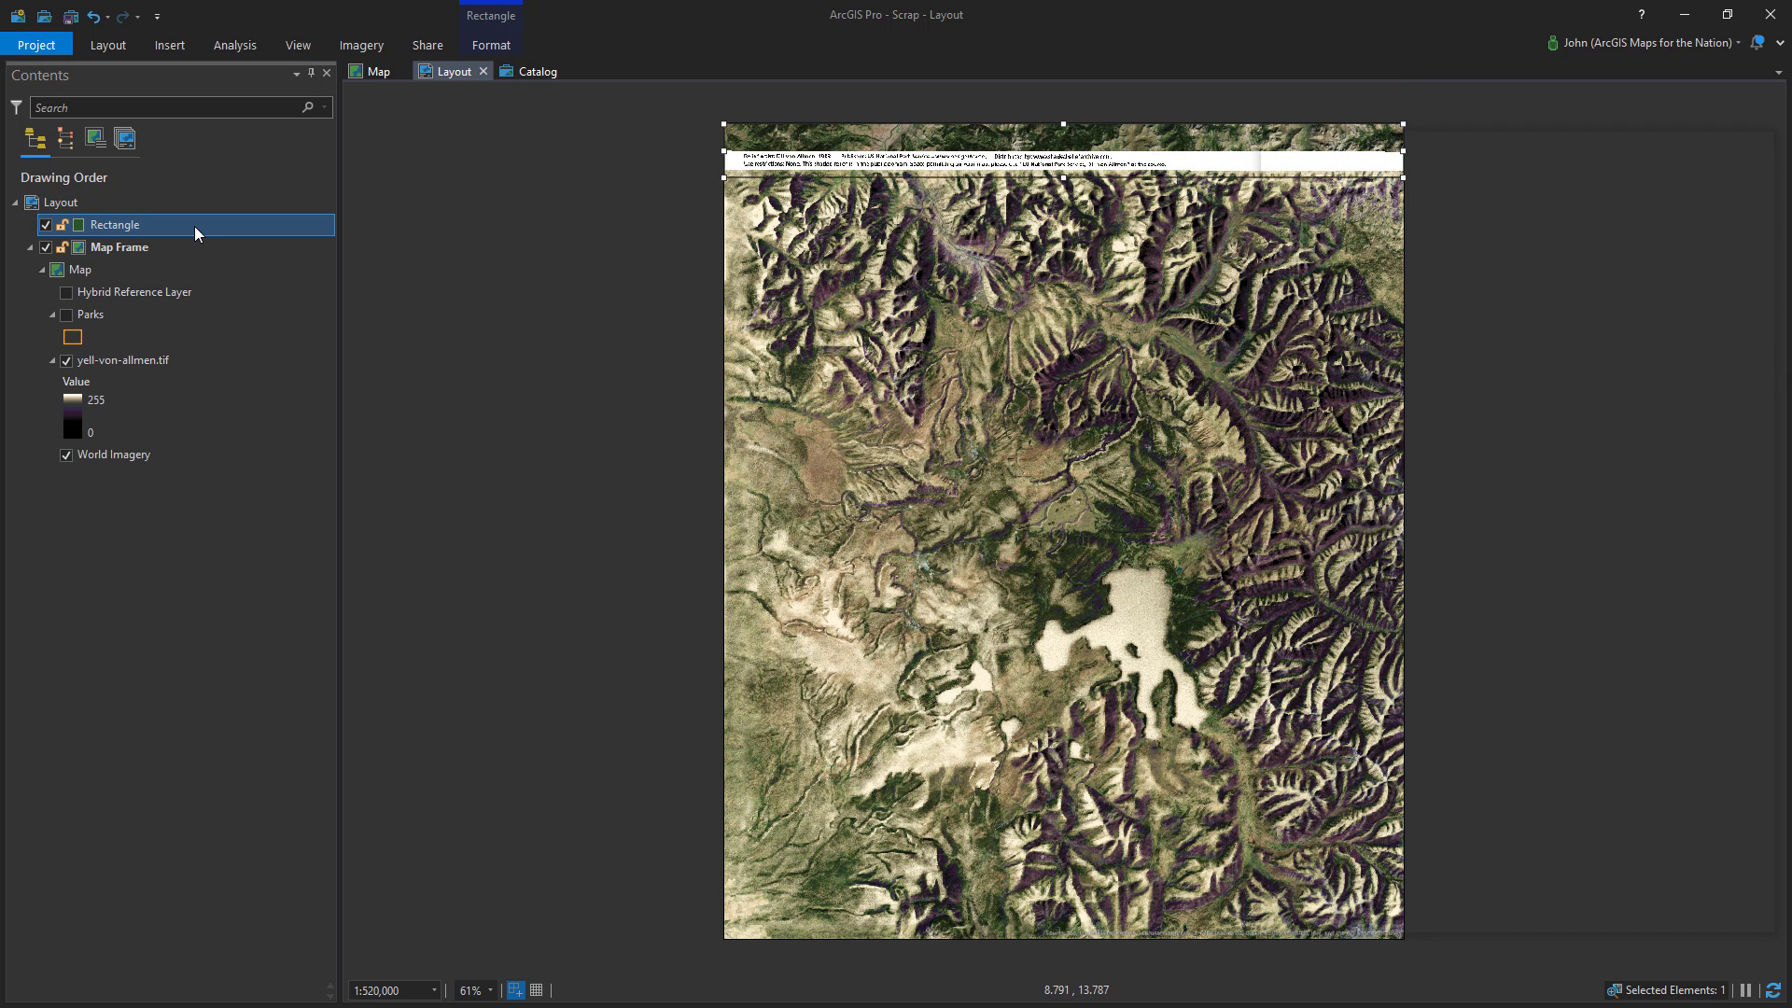
# Add a solid fill layer to the rectangle and make it black
pyautogui.doubleClick(198, 233)
pyautogui.click(1349, 203)
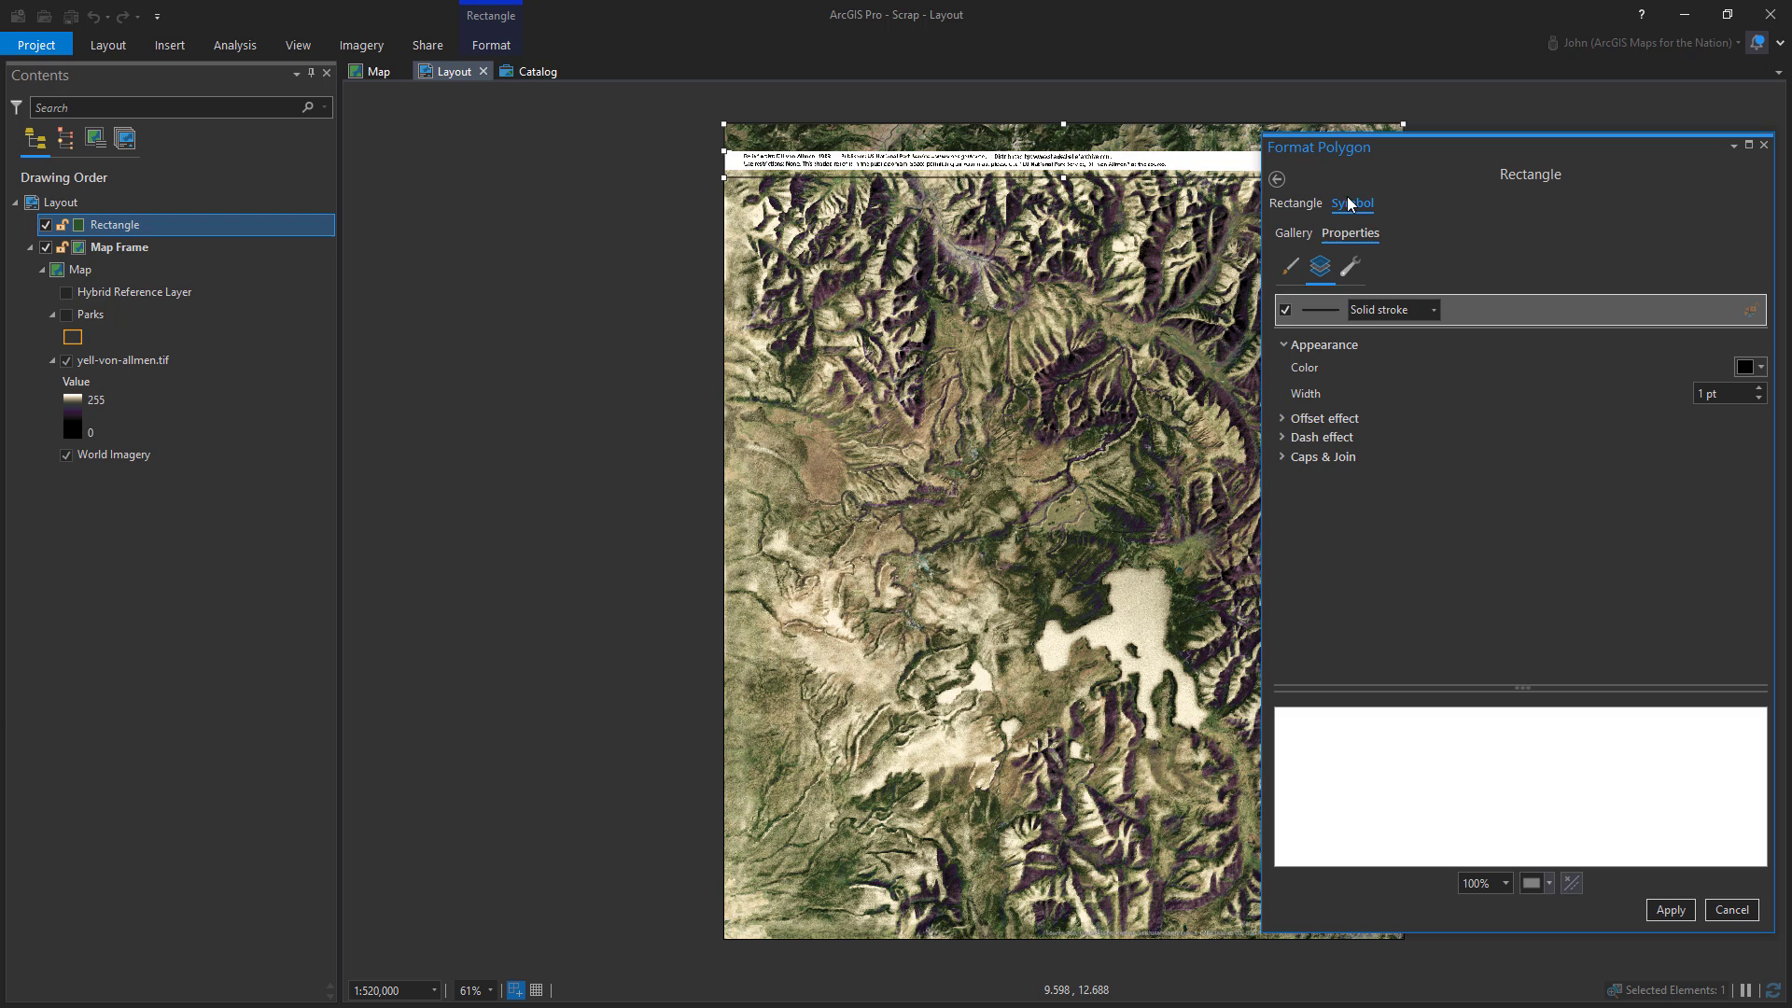
pyautogui.click(1349, 267)
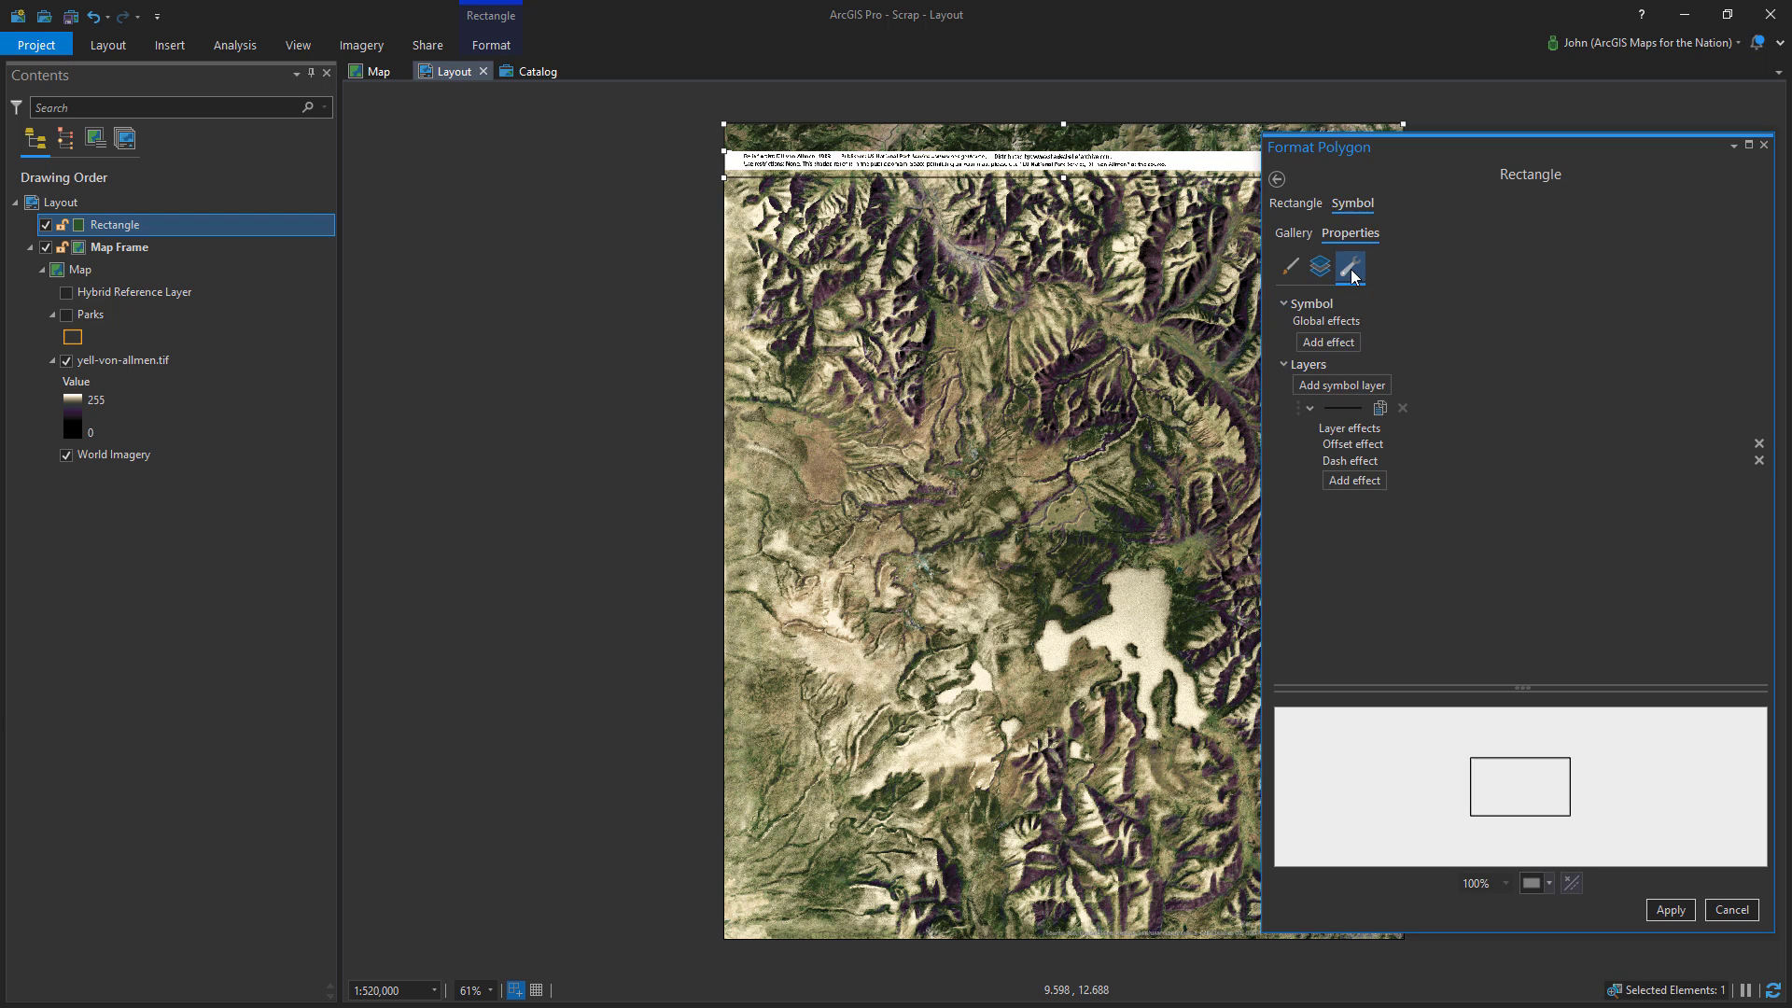
pyautogui.click(1340, 386)
pyautogui.click(1335, 448)
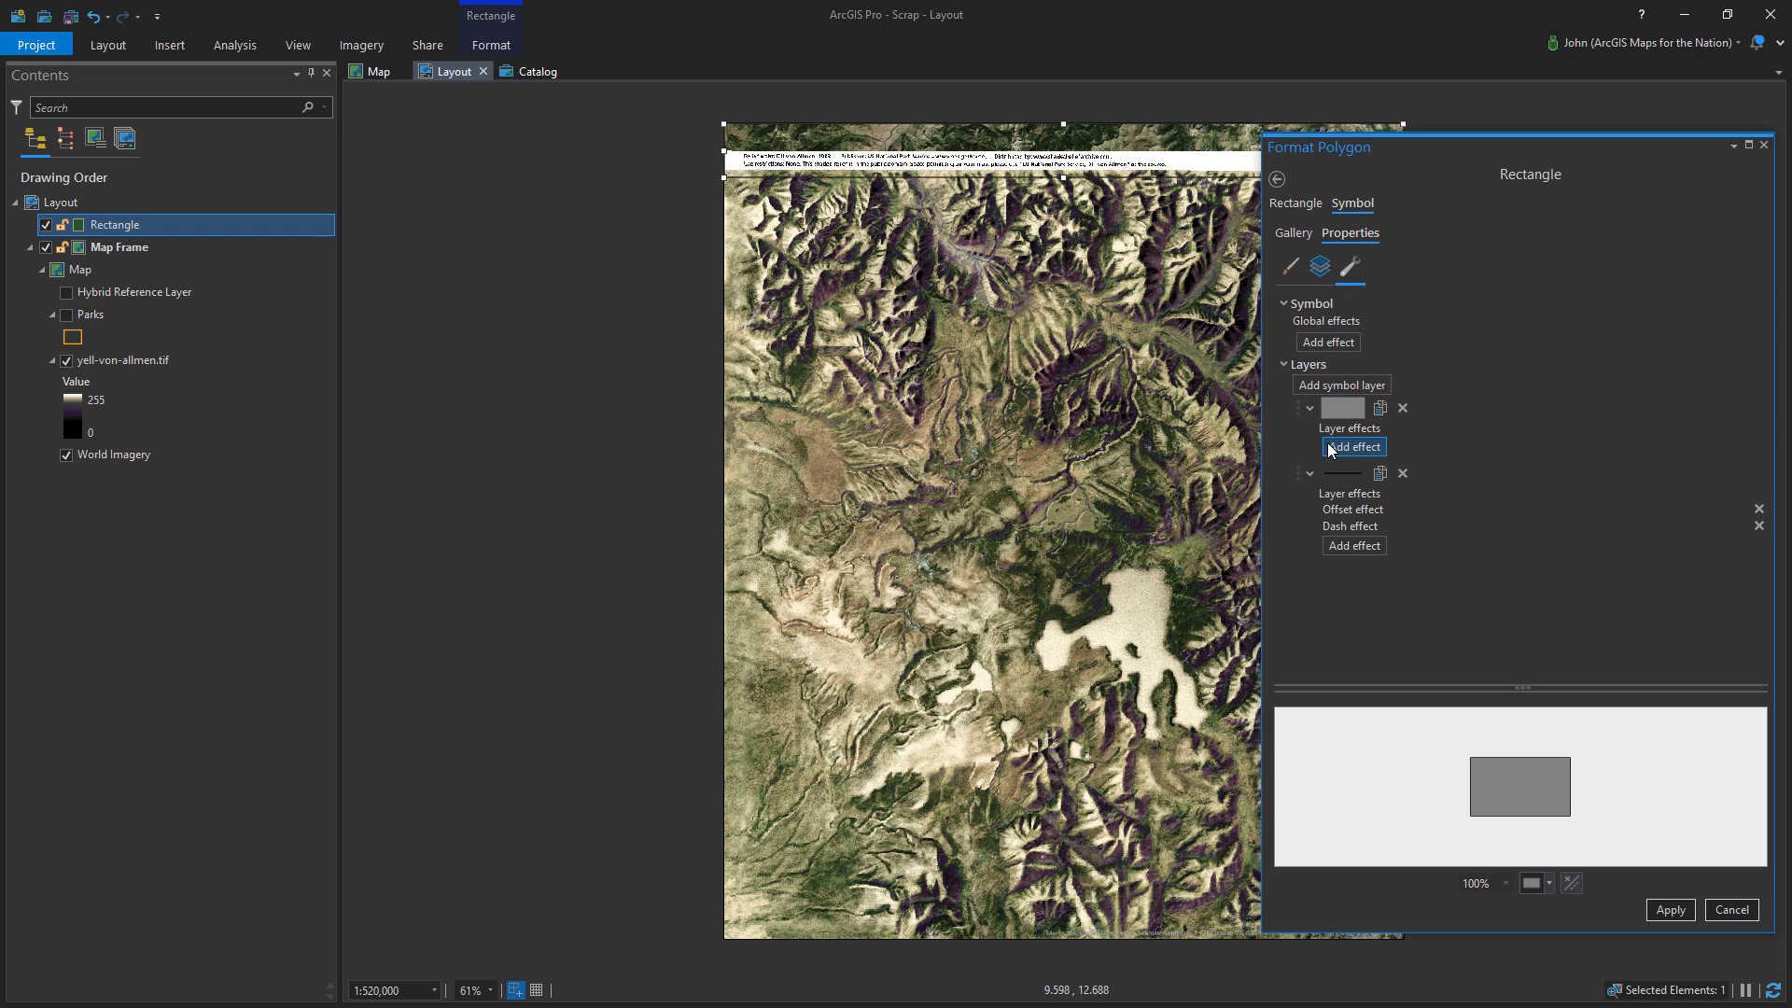
pyautogui.click(1320, 267)
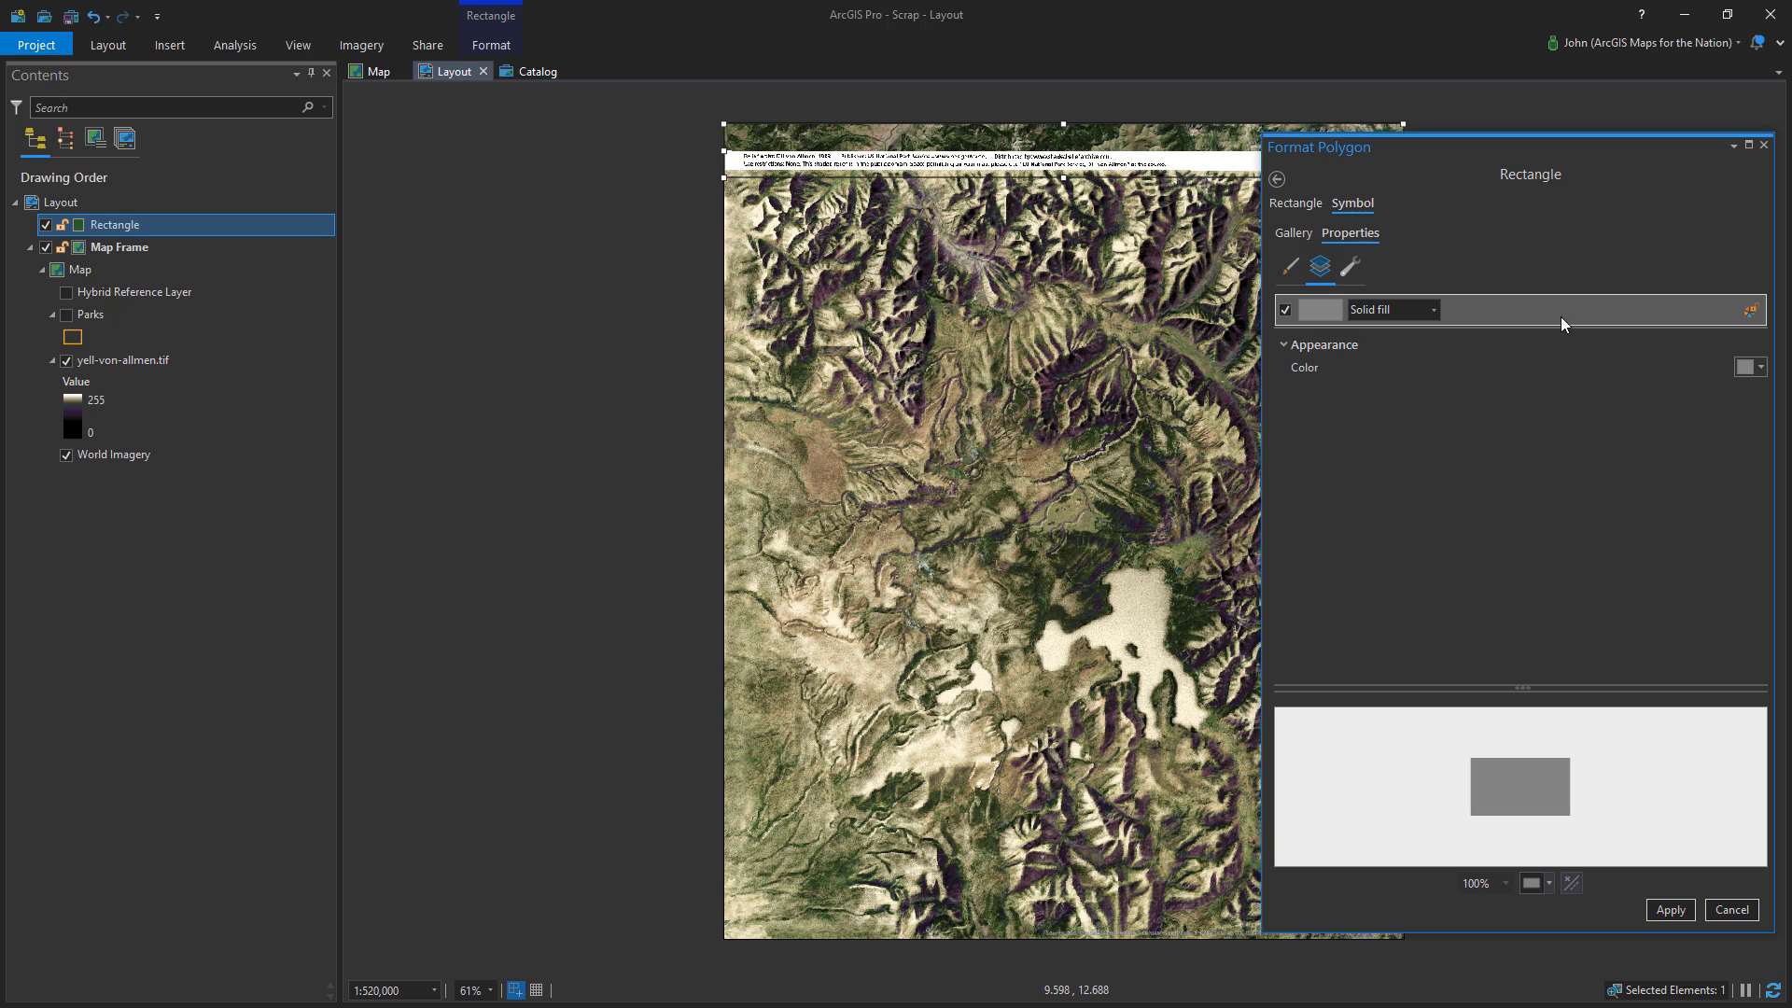
pyautogui.click(1748, 370)
pyautogui.click(1572, 642)
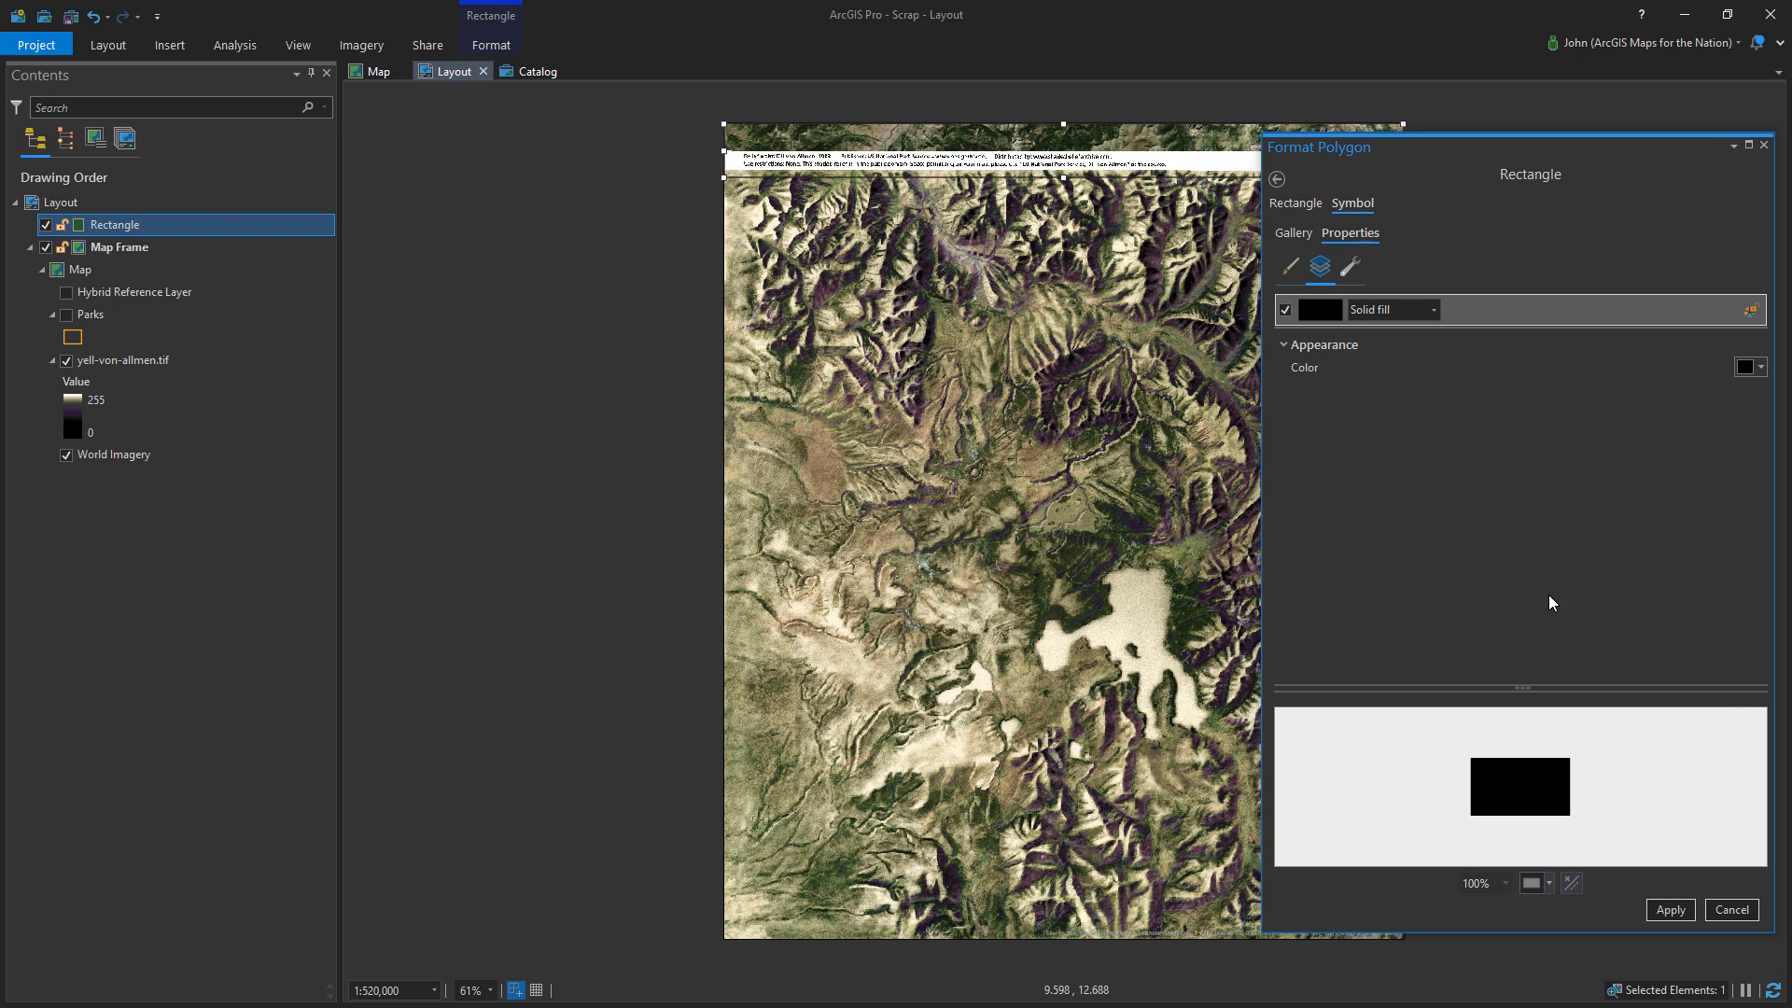
pyautogui.click(1670, 907)
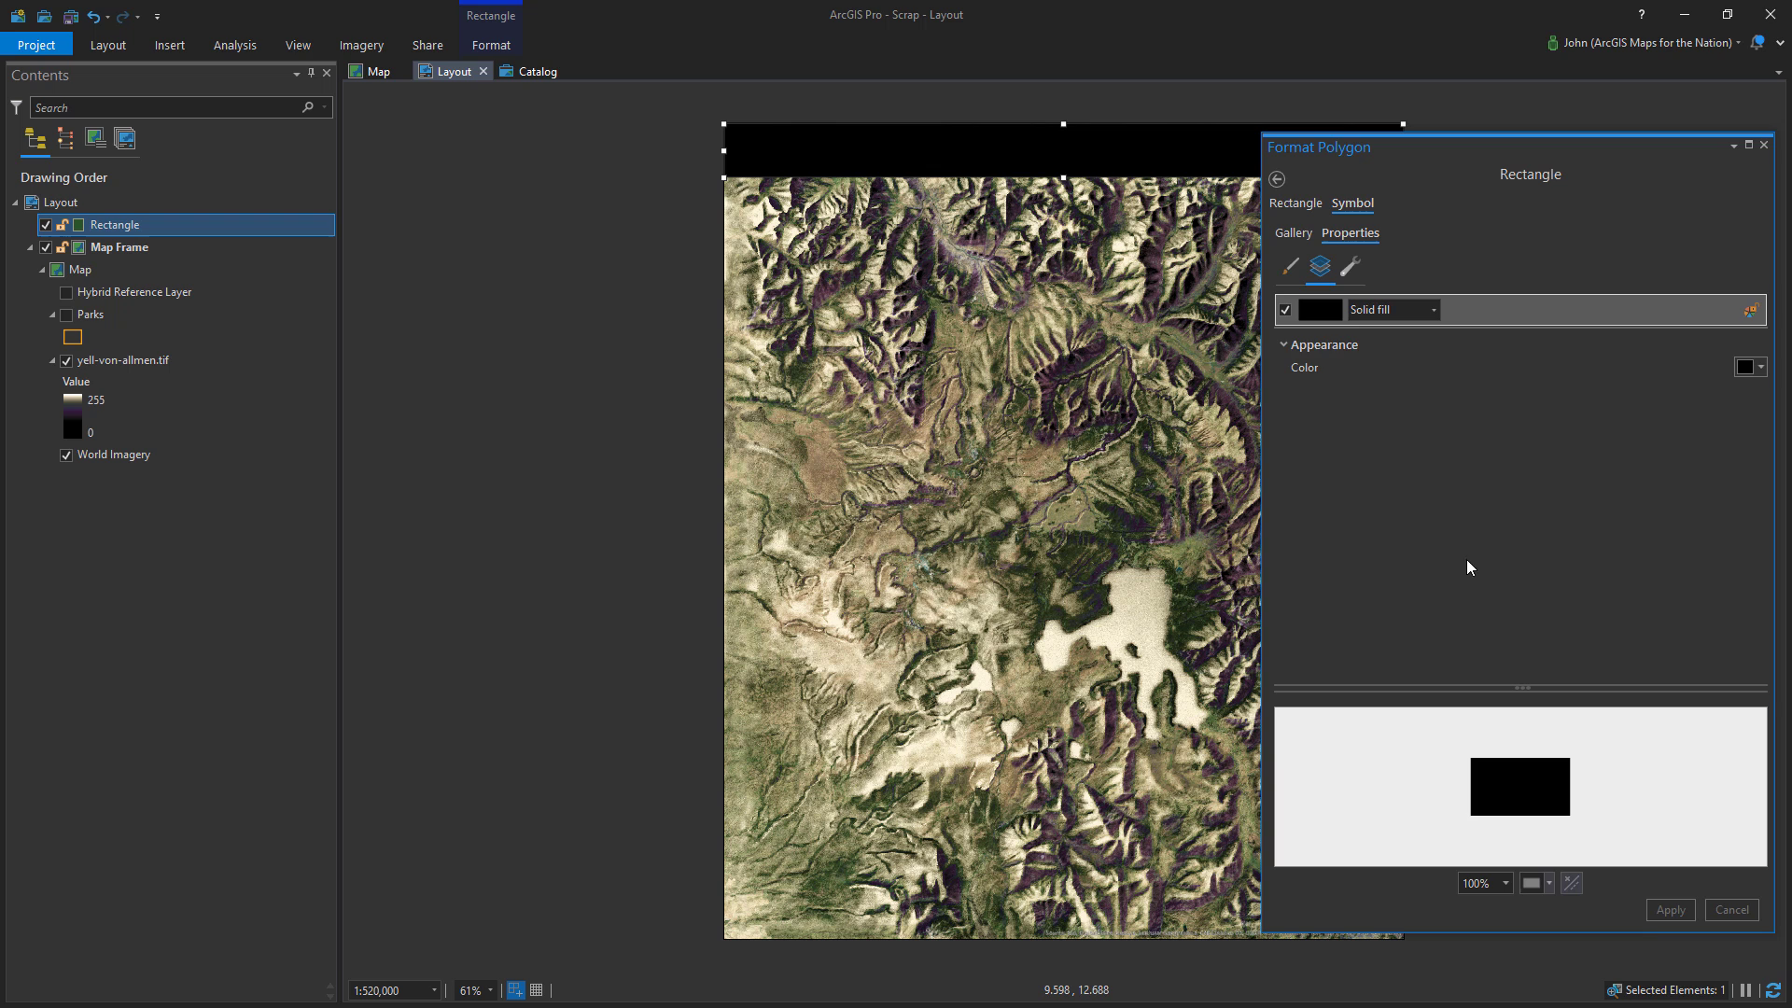
# Place a Labels-style text element in the black top band
pyautogui.click(1764, 146)
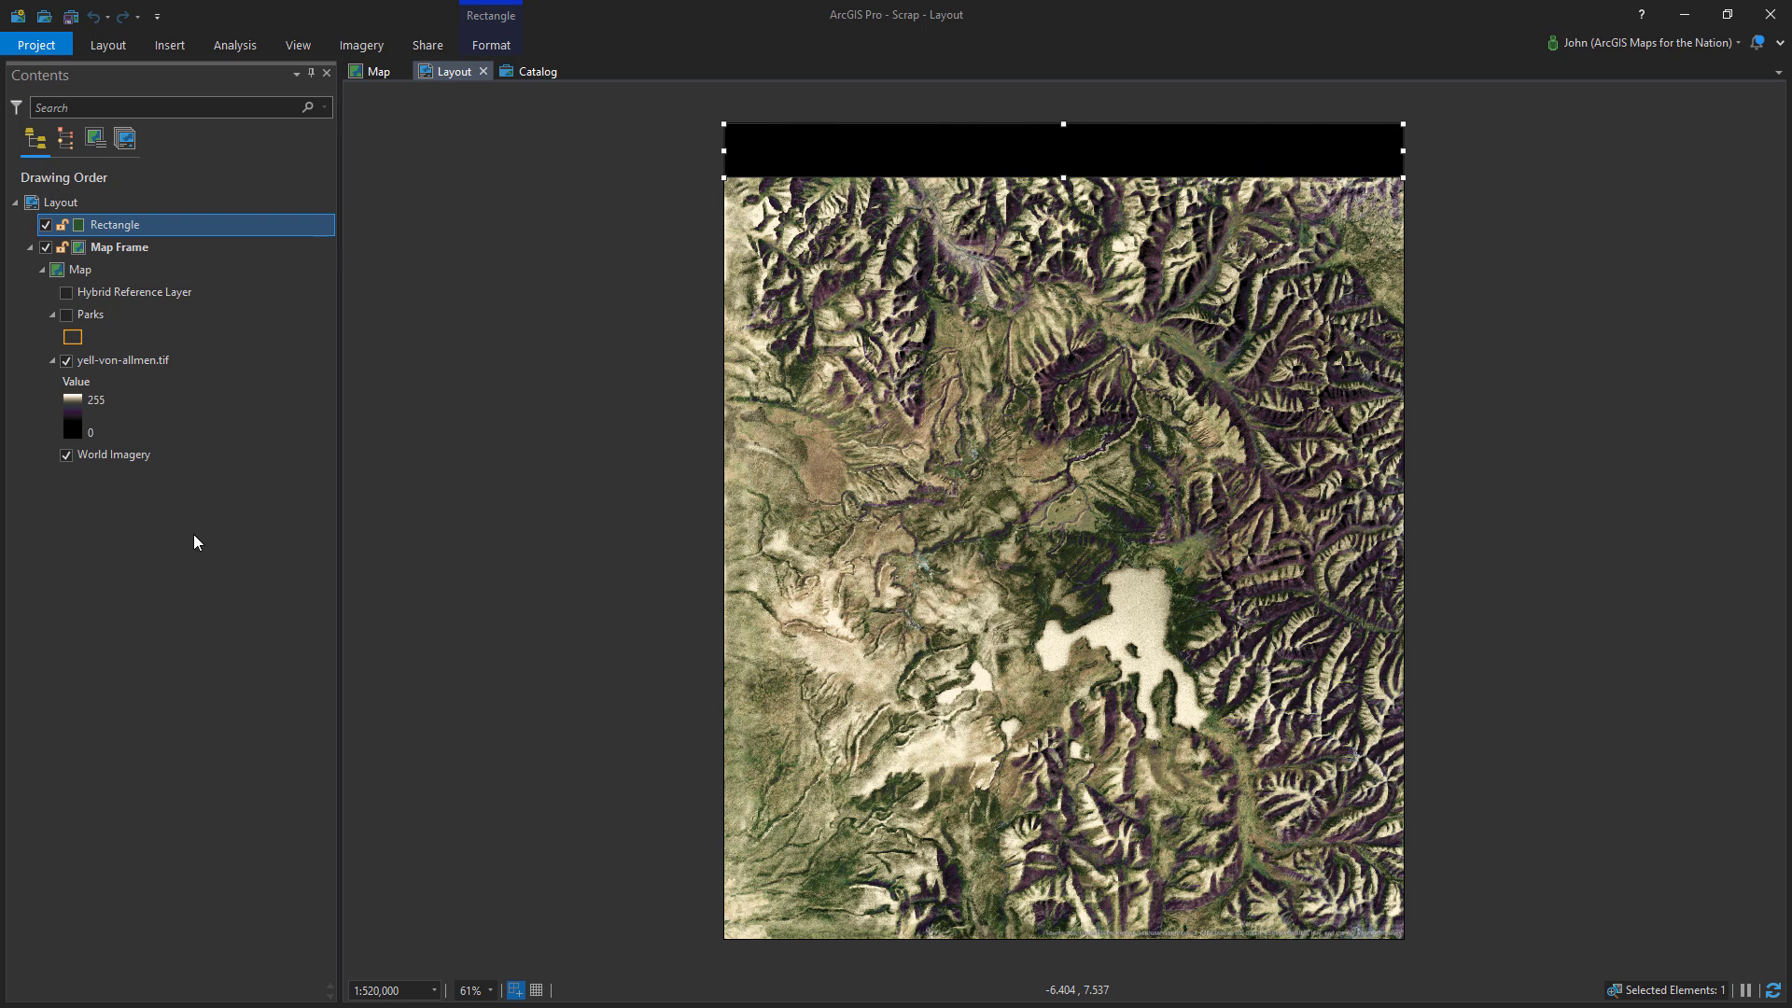
pyautogui.click(166, 47)
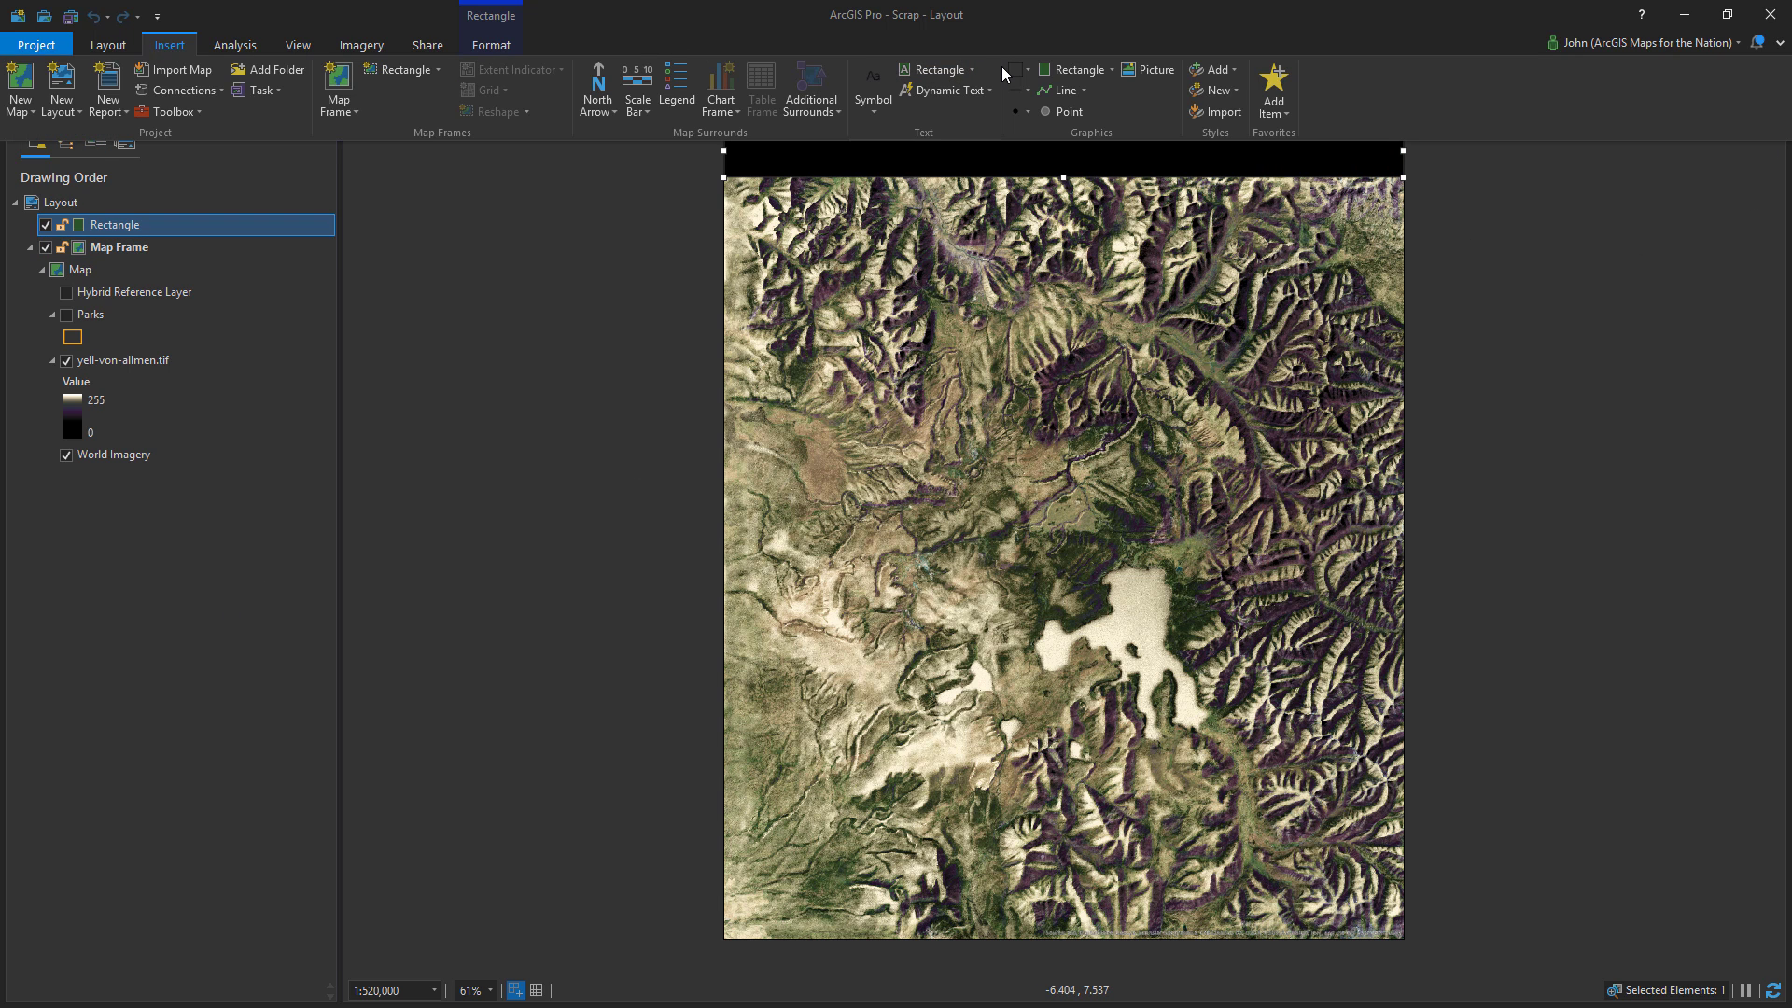
pyautogui.click(877, 112)
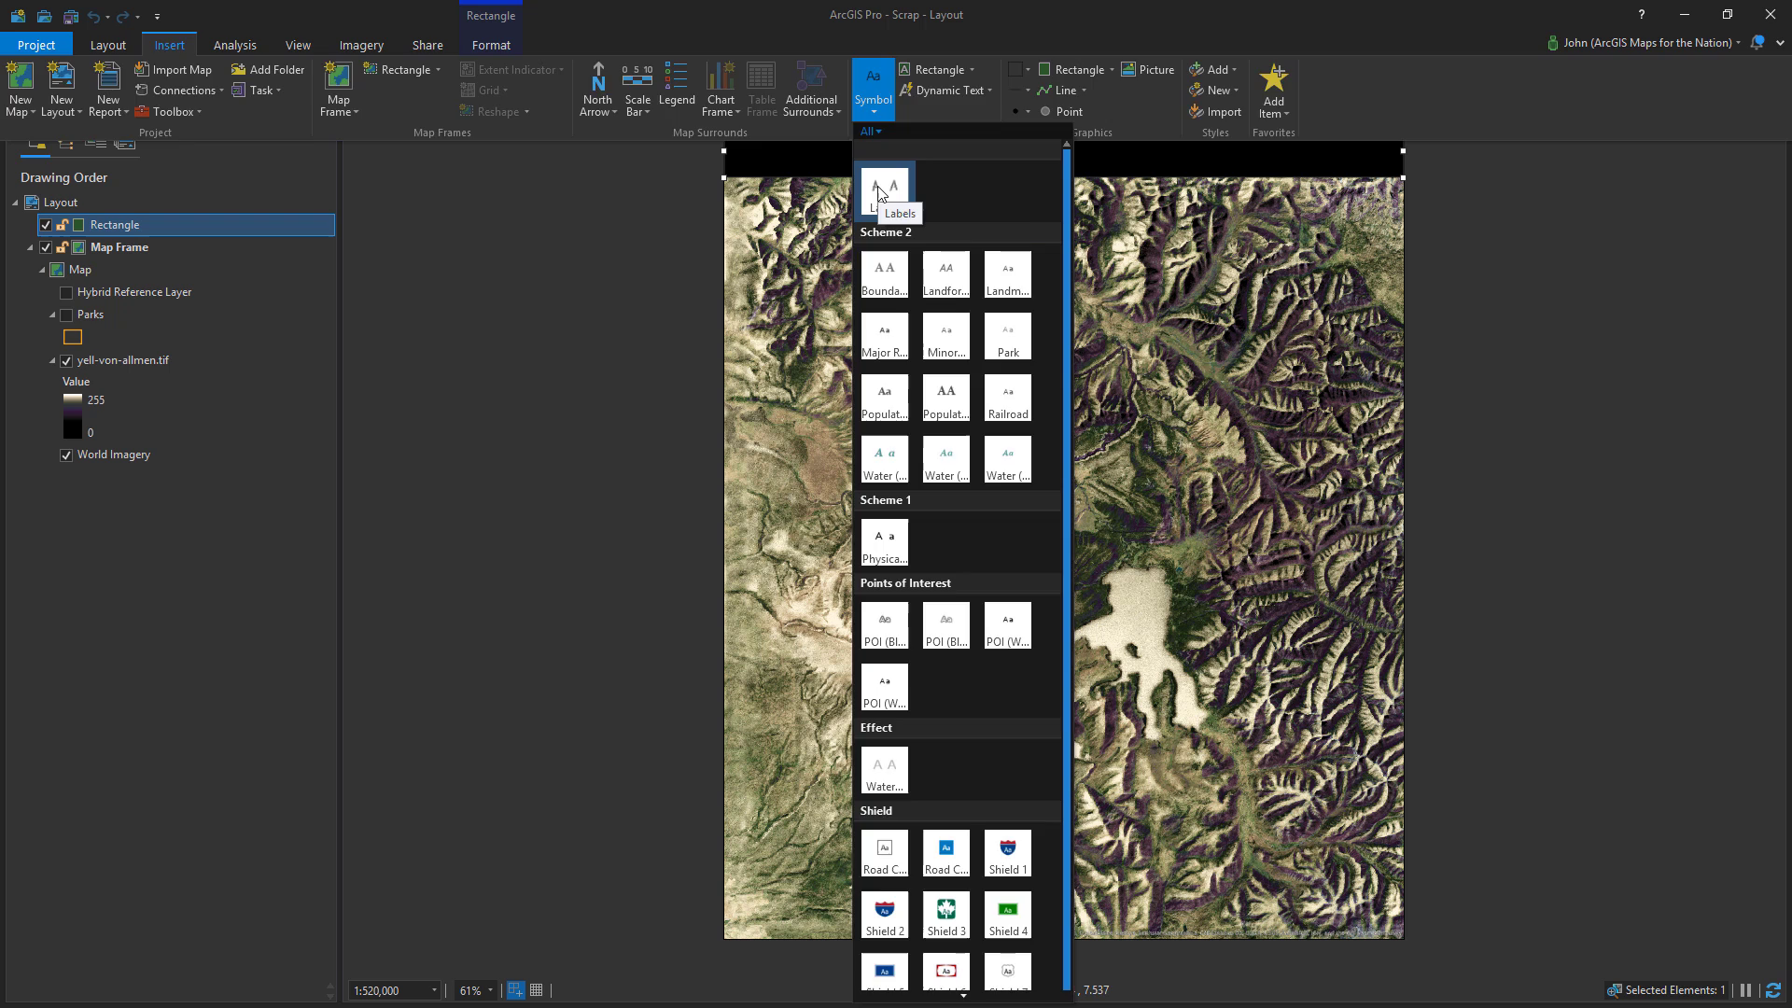
pyautogui.click(880, 193)
pyautogui.click(771, 145)
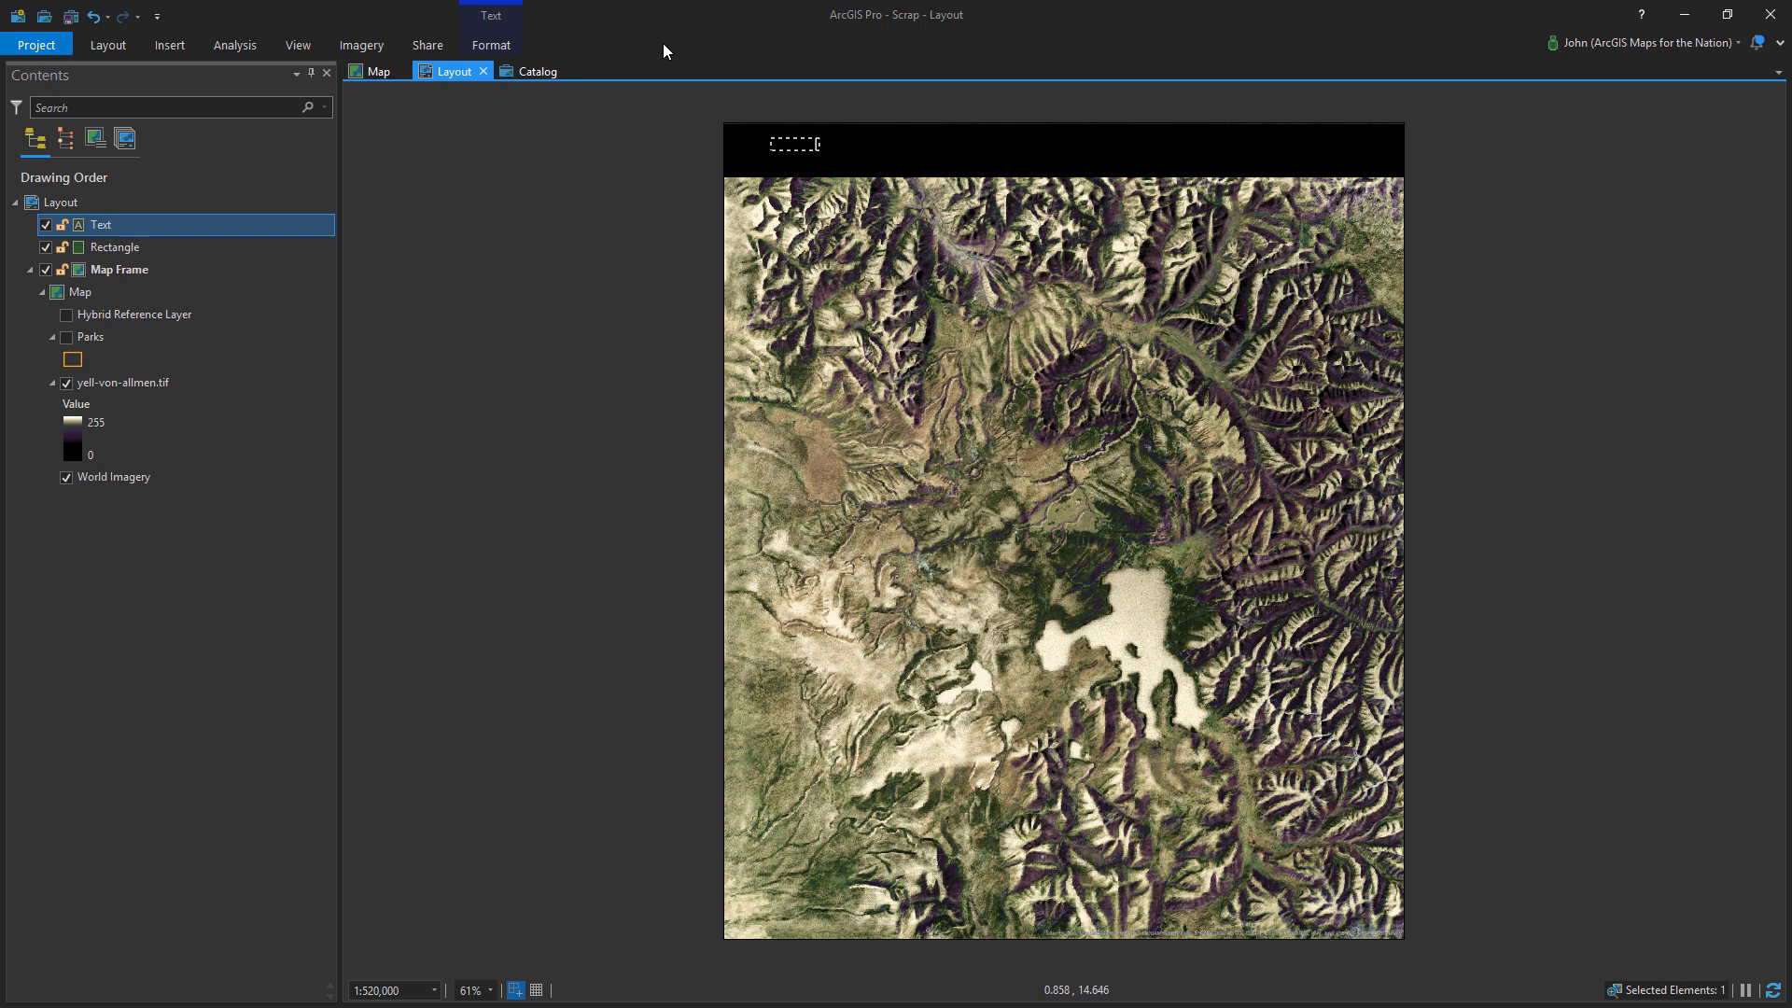
# Open the text element's content options and select its title text
pyautogui.click(205, 596)
pyautogui.doubleClick(194, 225)
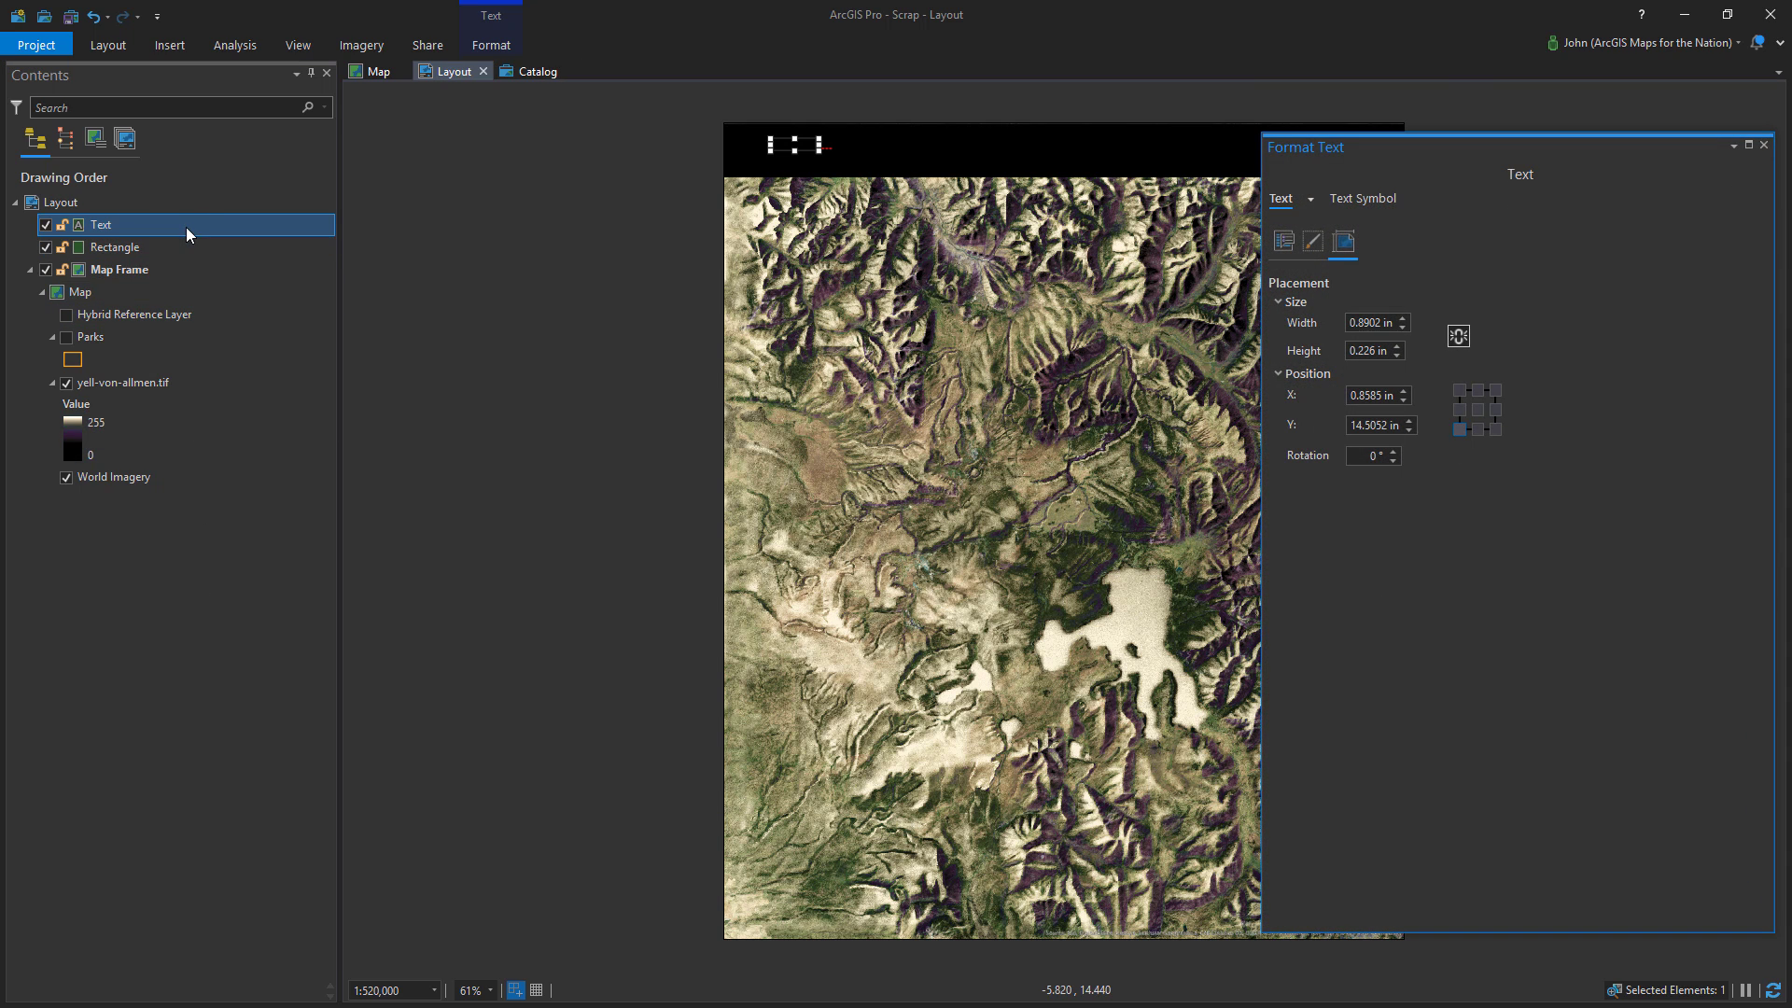
pyautogui.click(1283, 241)
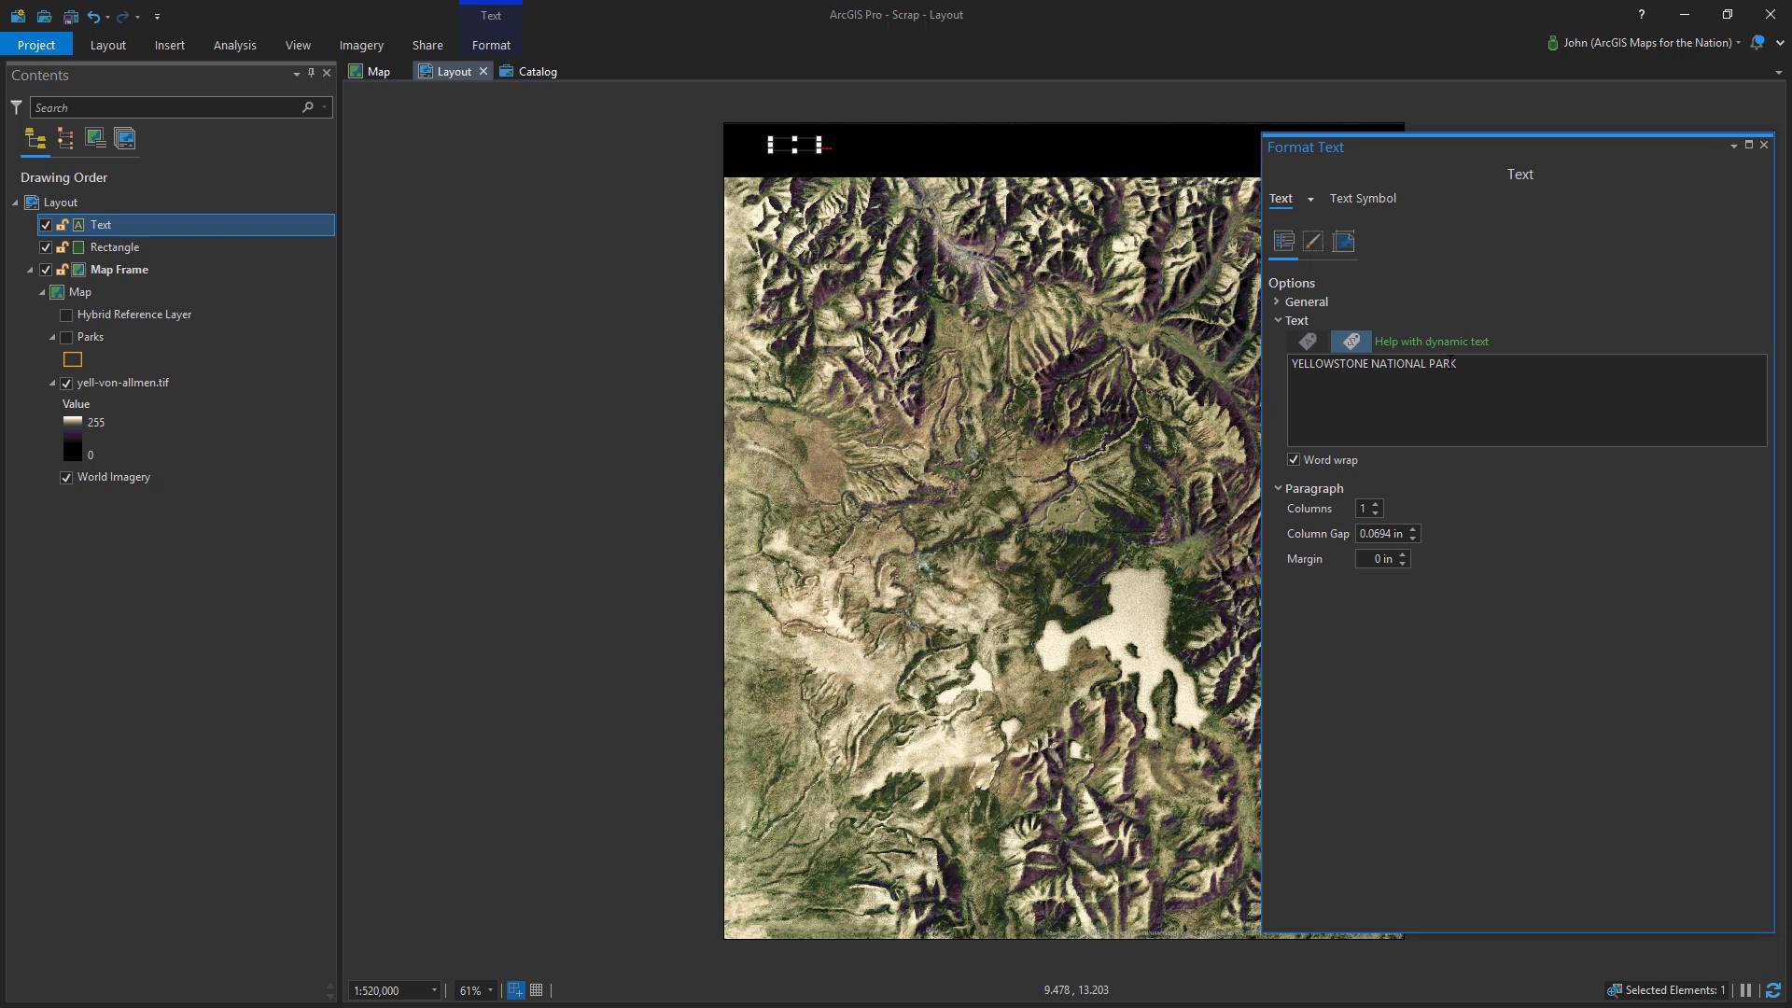
pyautogui.tripleClick(1302, 366)
# Give the title's text symbol a dark purple fill colour
pyautogui.click(1359, 206)
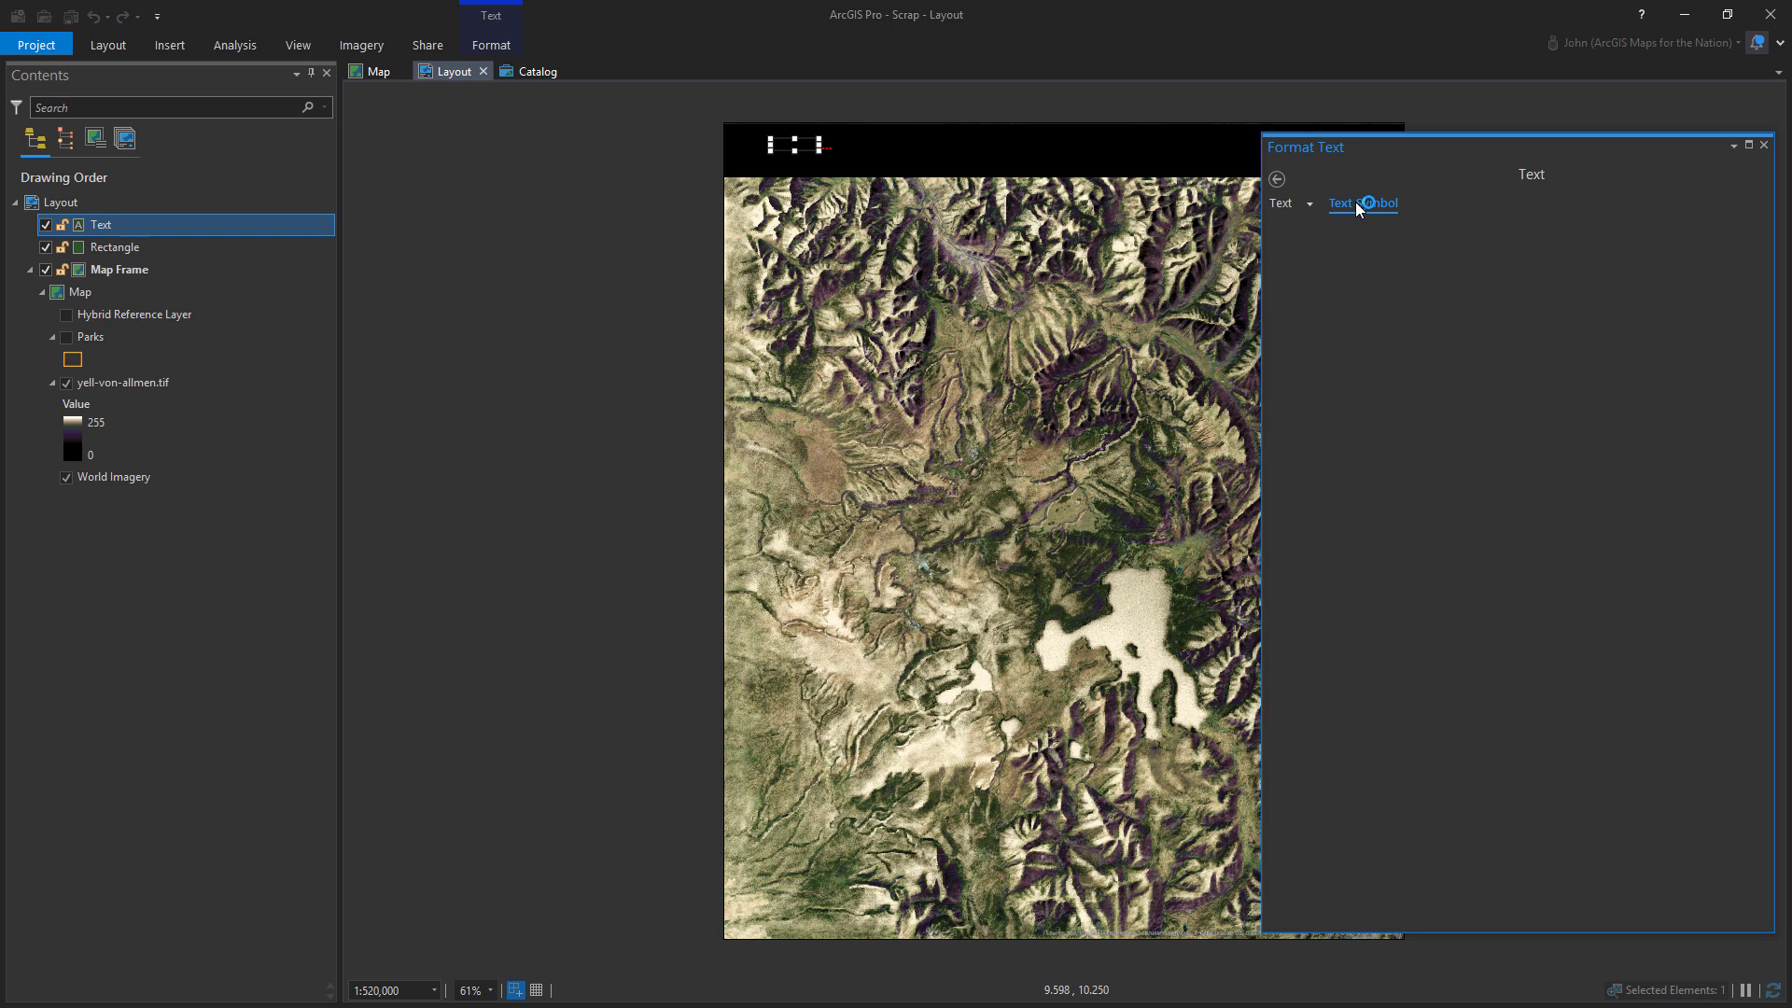
pyautogui.click(1310, 311)
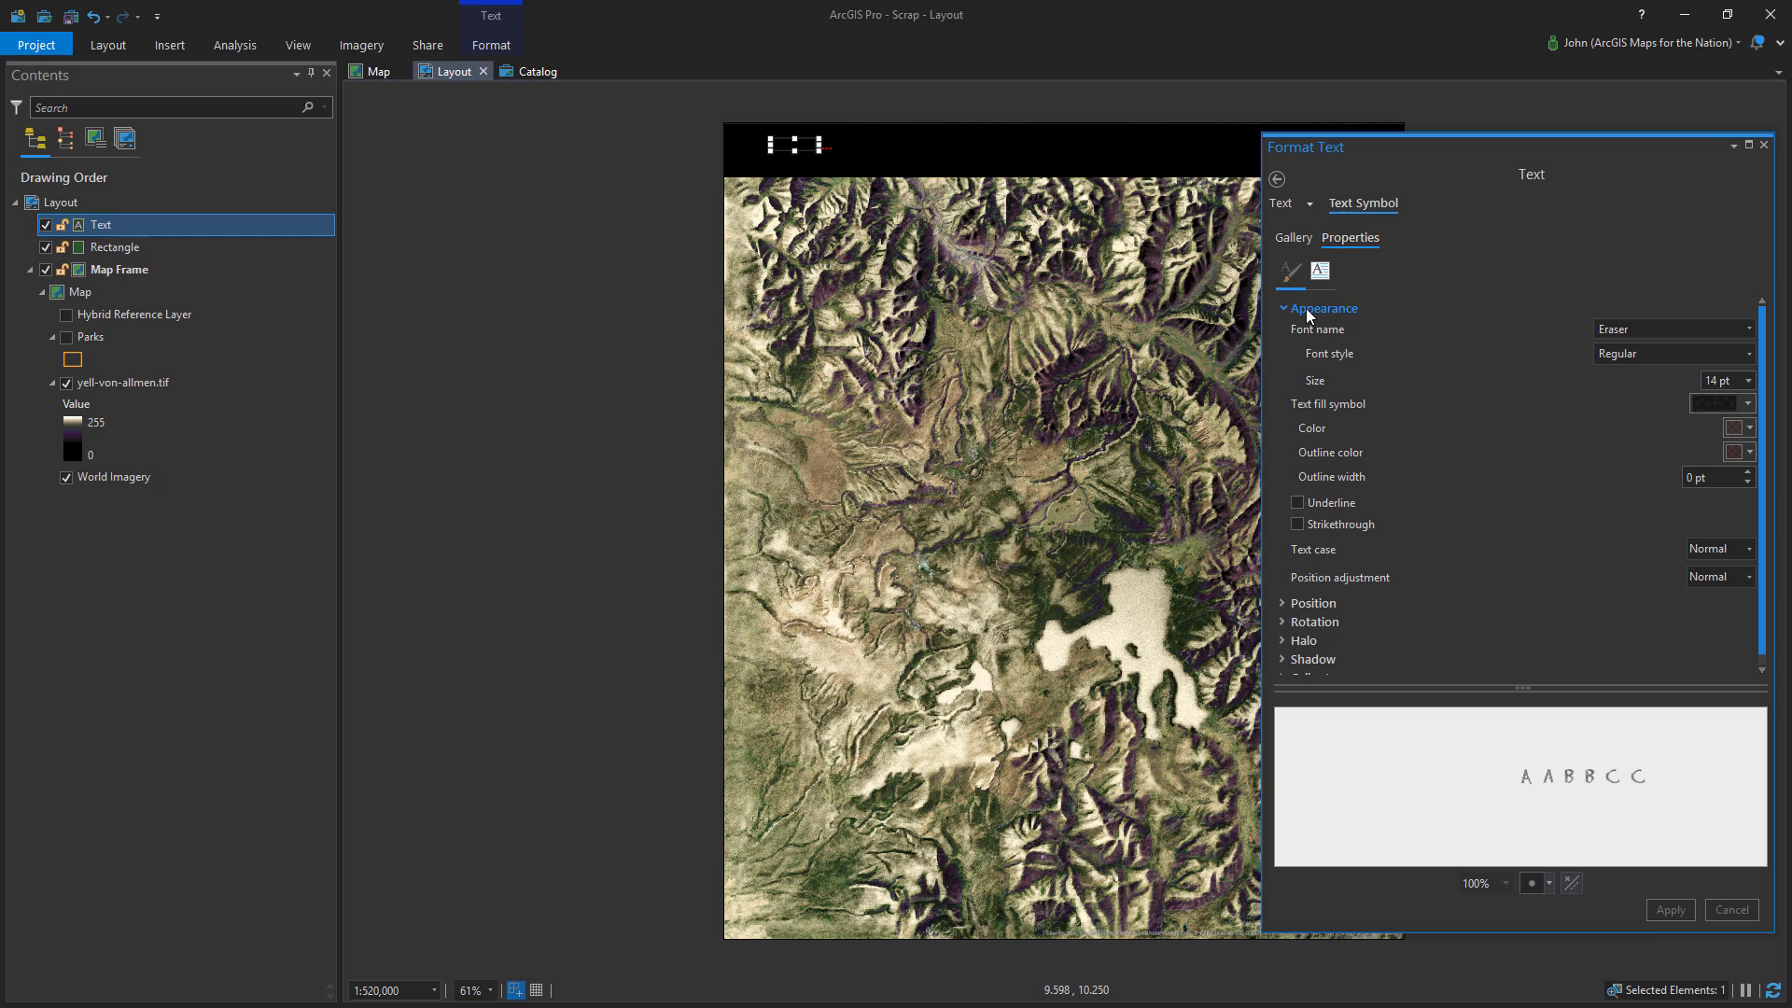
pyautogui.click(1705, 404)
pyautogui.click(1667, 446)
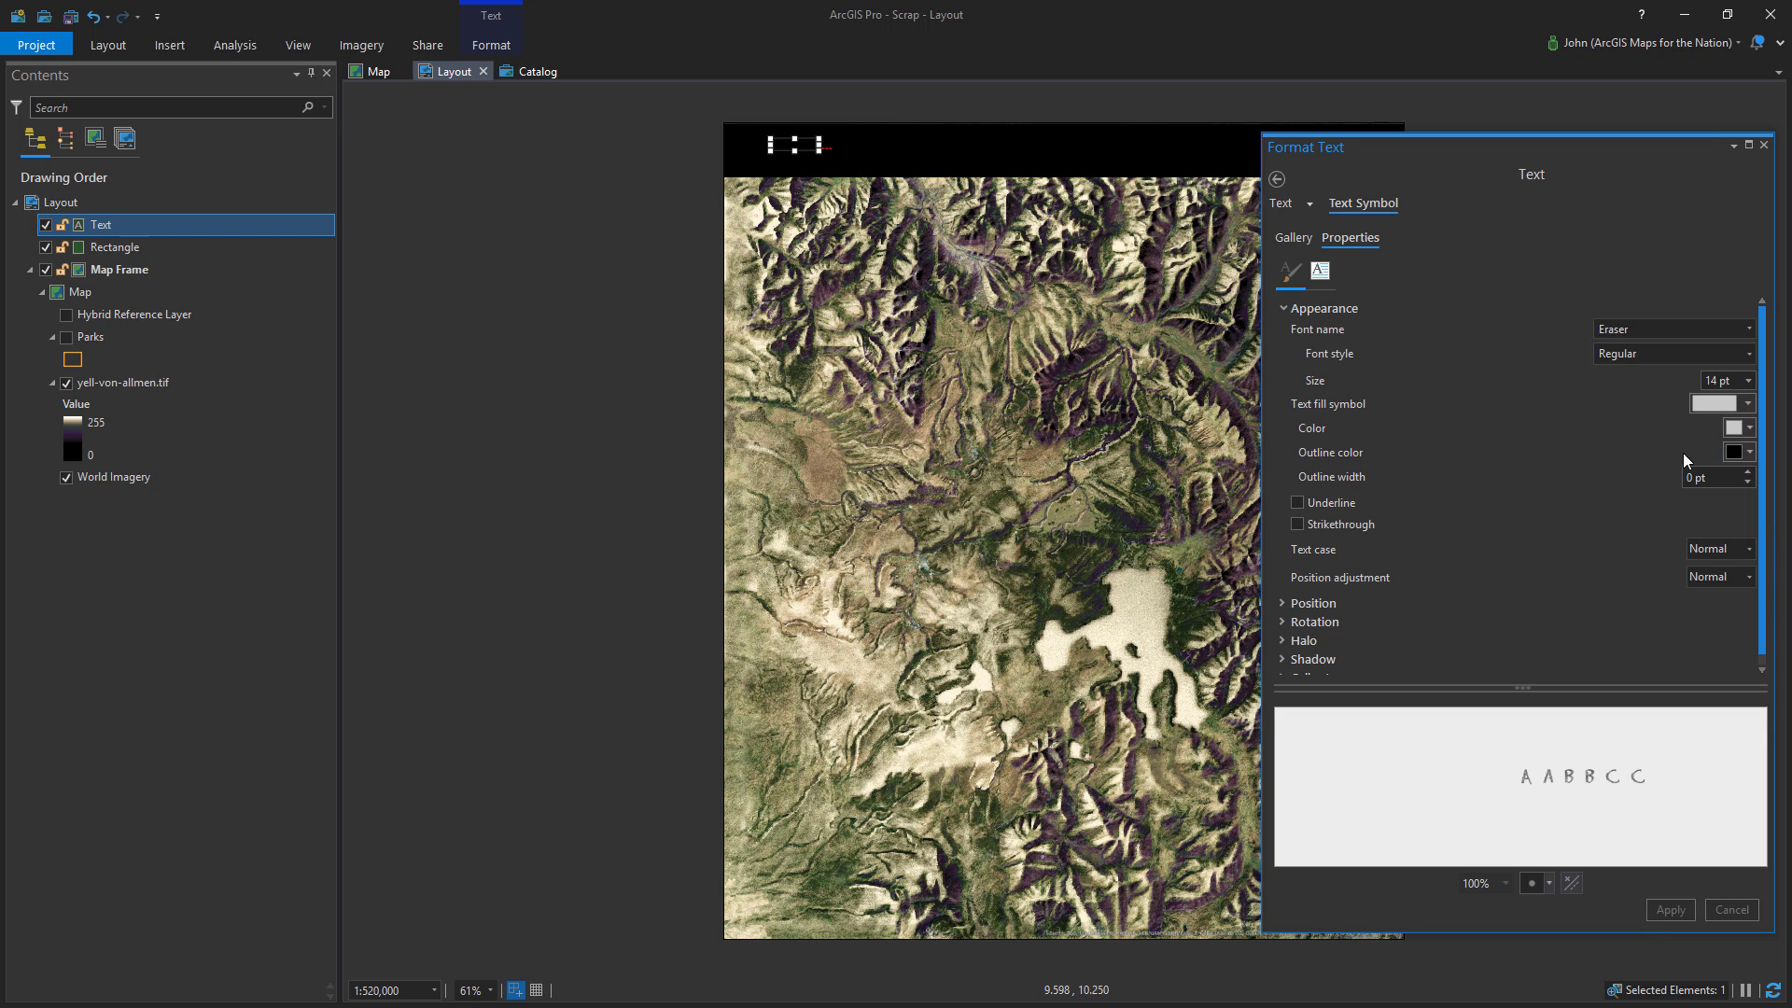
pyautogui.click(1738, 430)
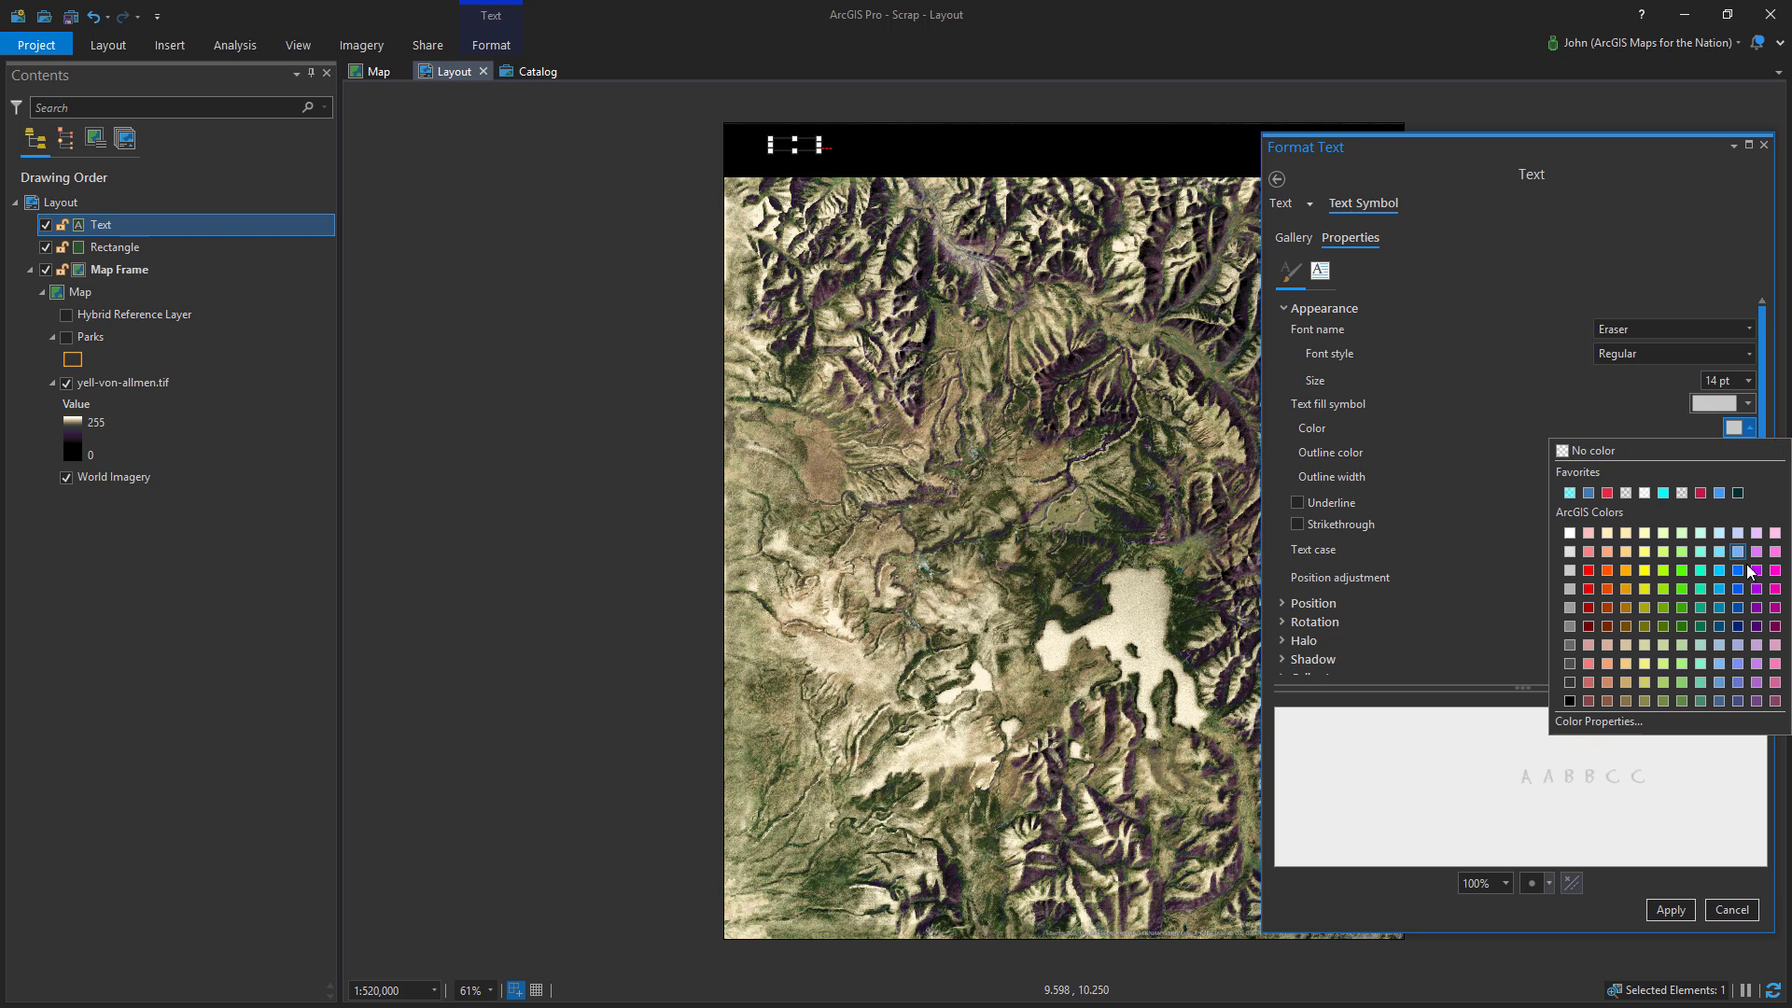
pyautogui.click(1757, 626)
# Adjust the text colour in HSV to pale lavender, hex CFC1D7
pyautogui.click(1736, 429)
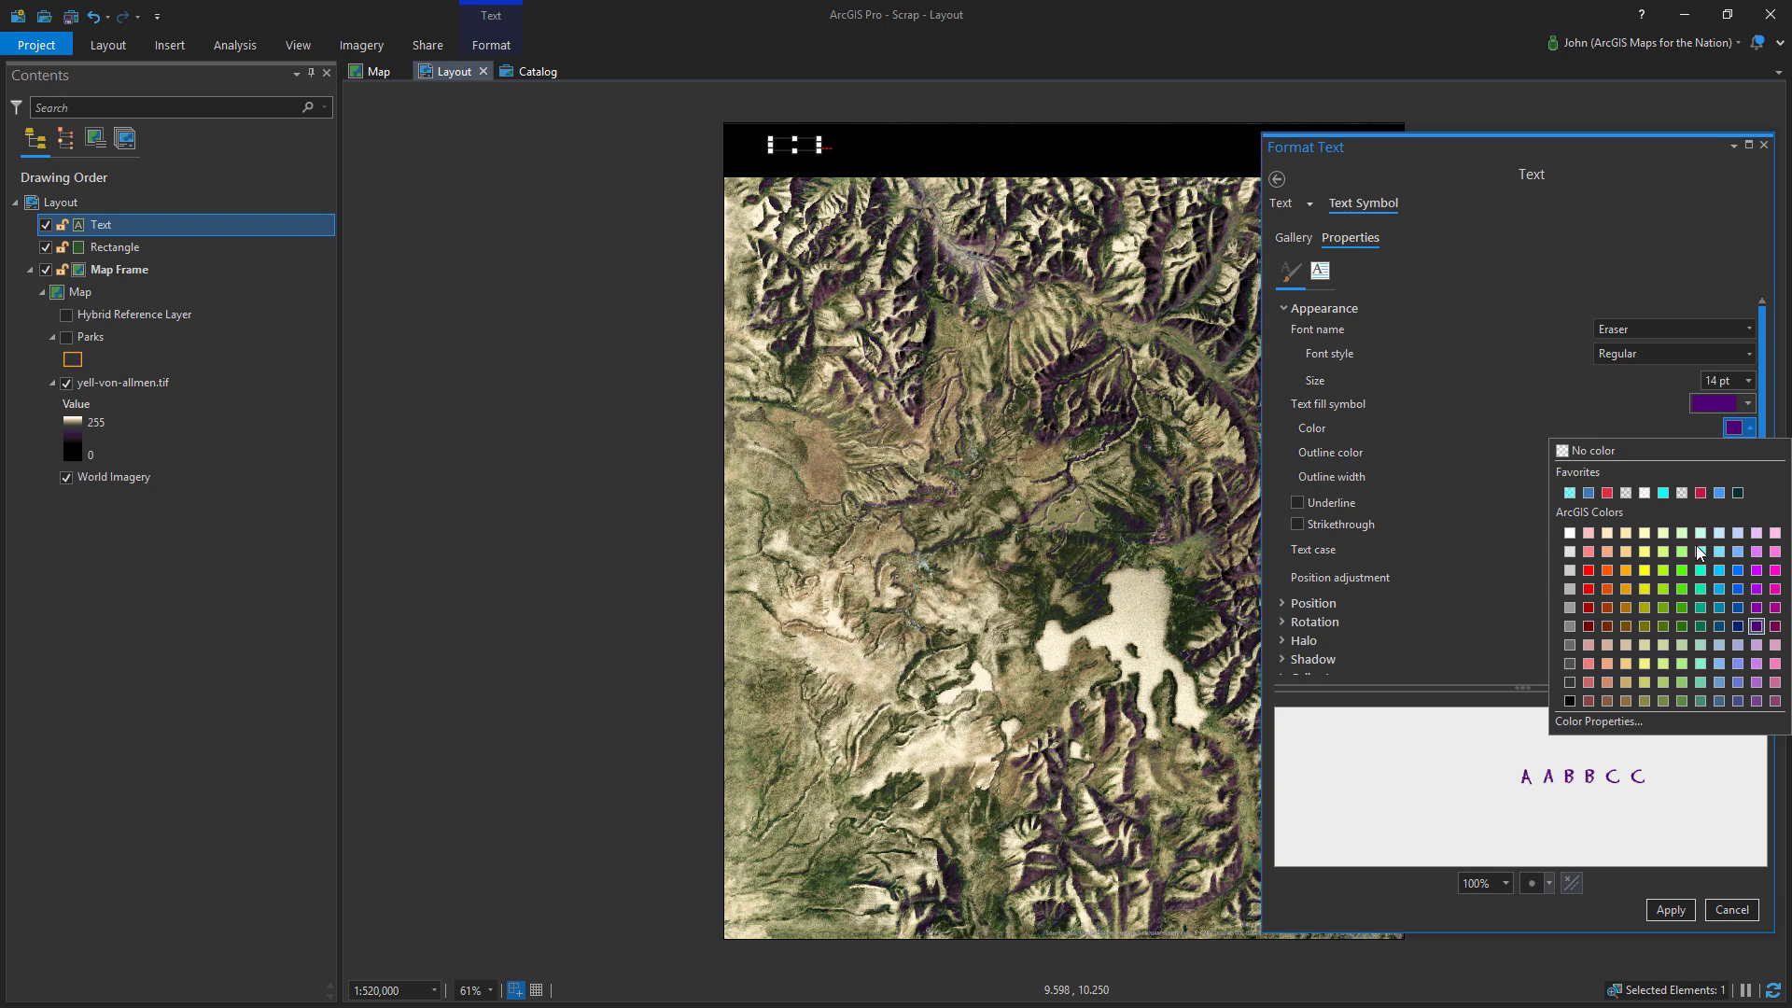
pyautogui.click(1598, 721)
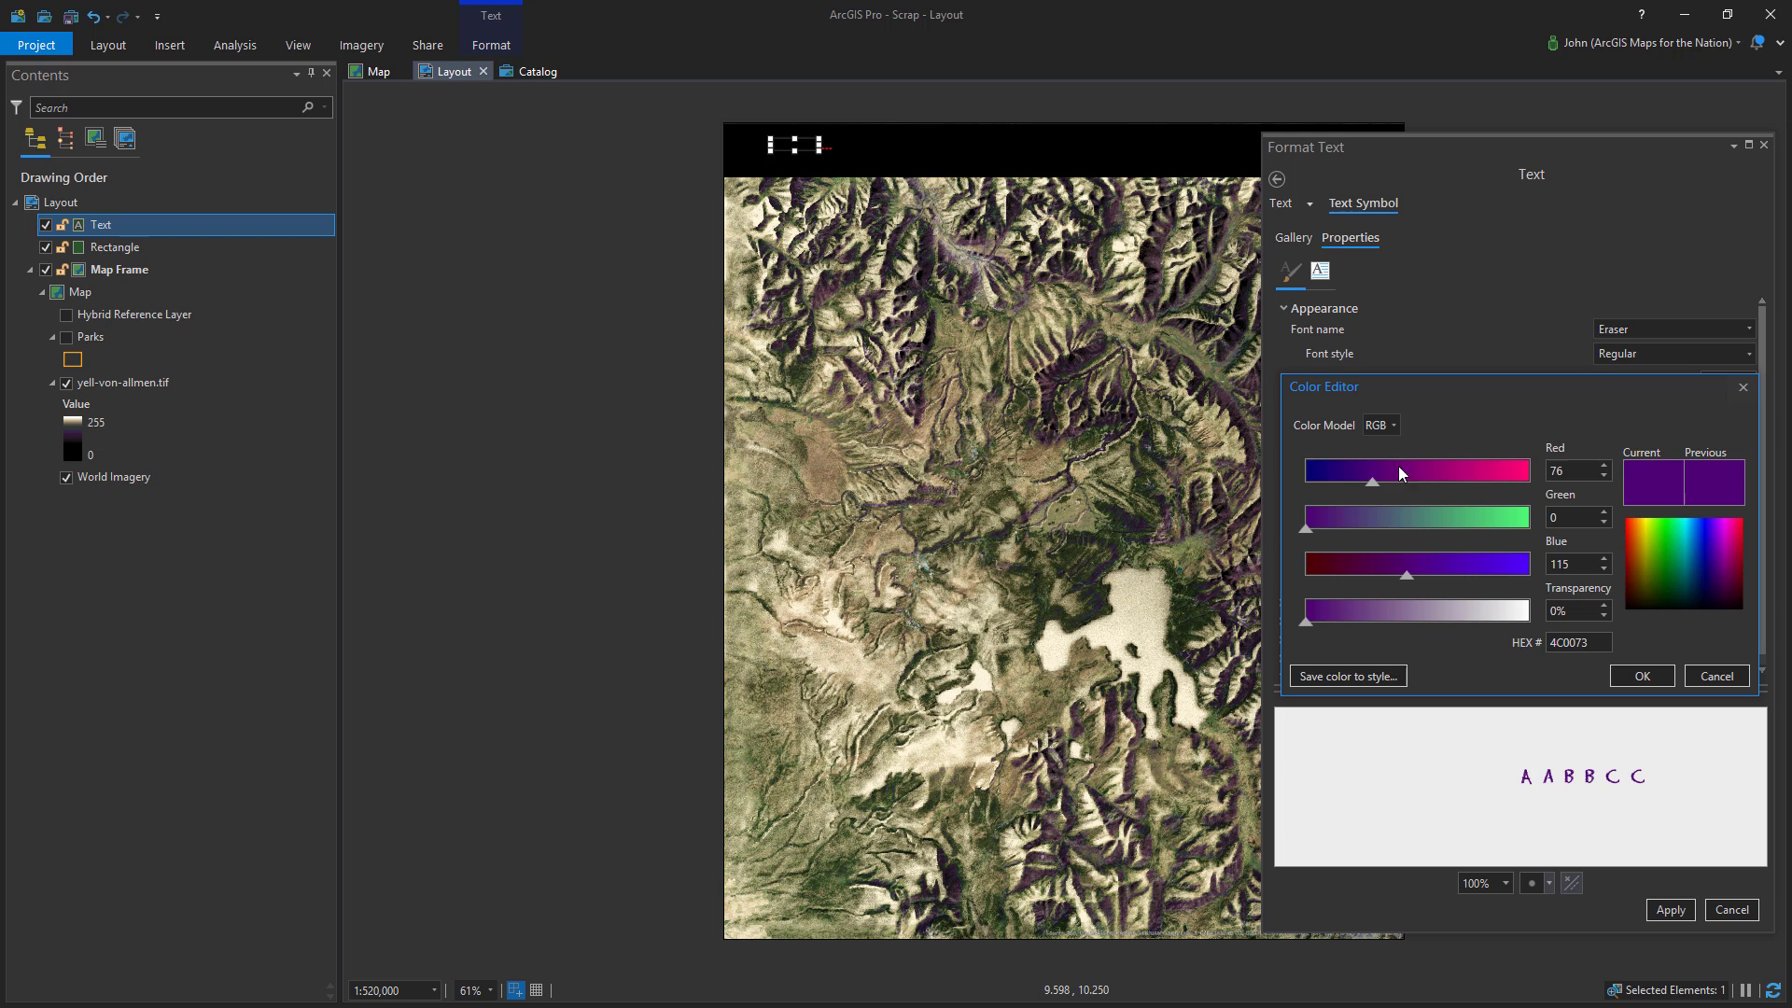
pyautogui.click(1394, 428)
pyautogui.click(1383, 462)
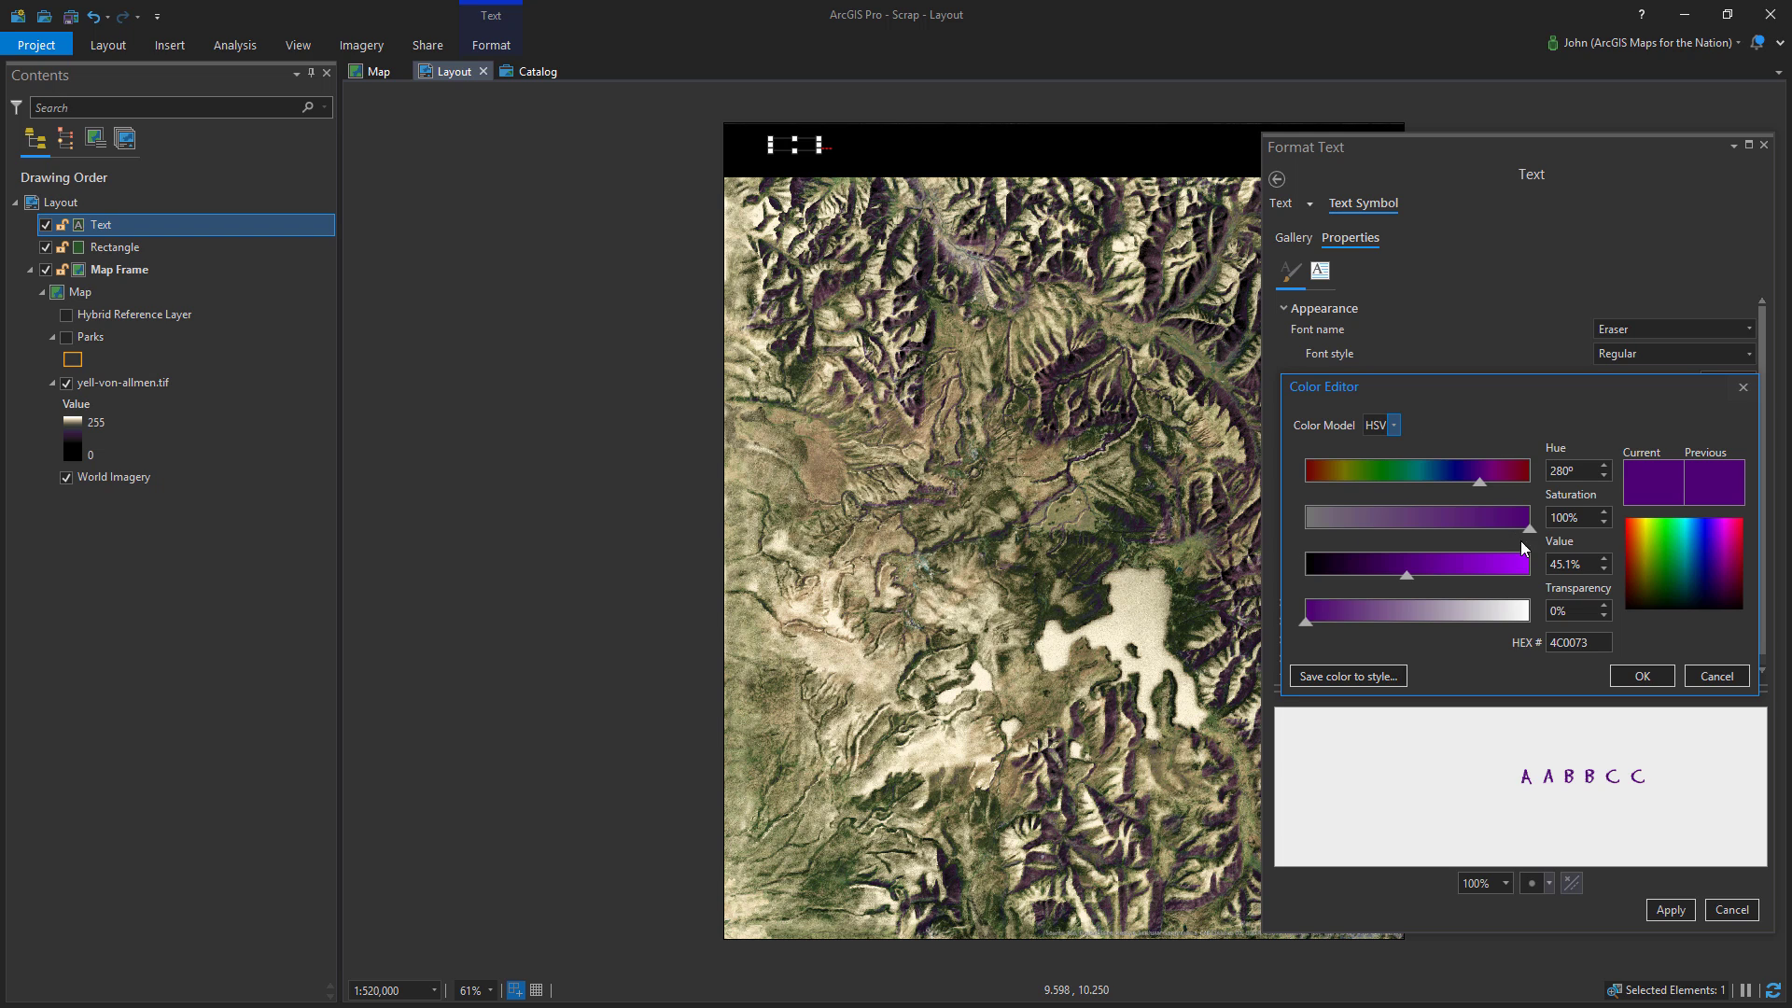
pyautogui.moveTo(1409, 583); pyautogui.dragTo(1325, 531)
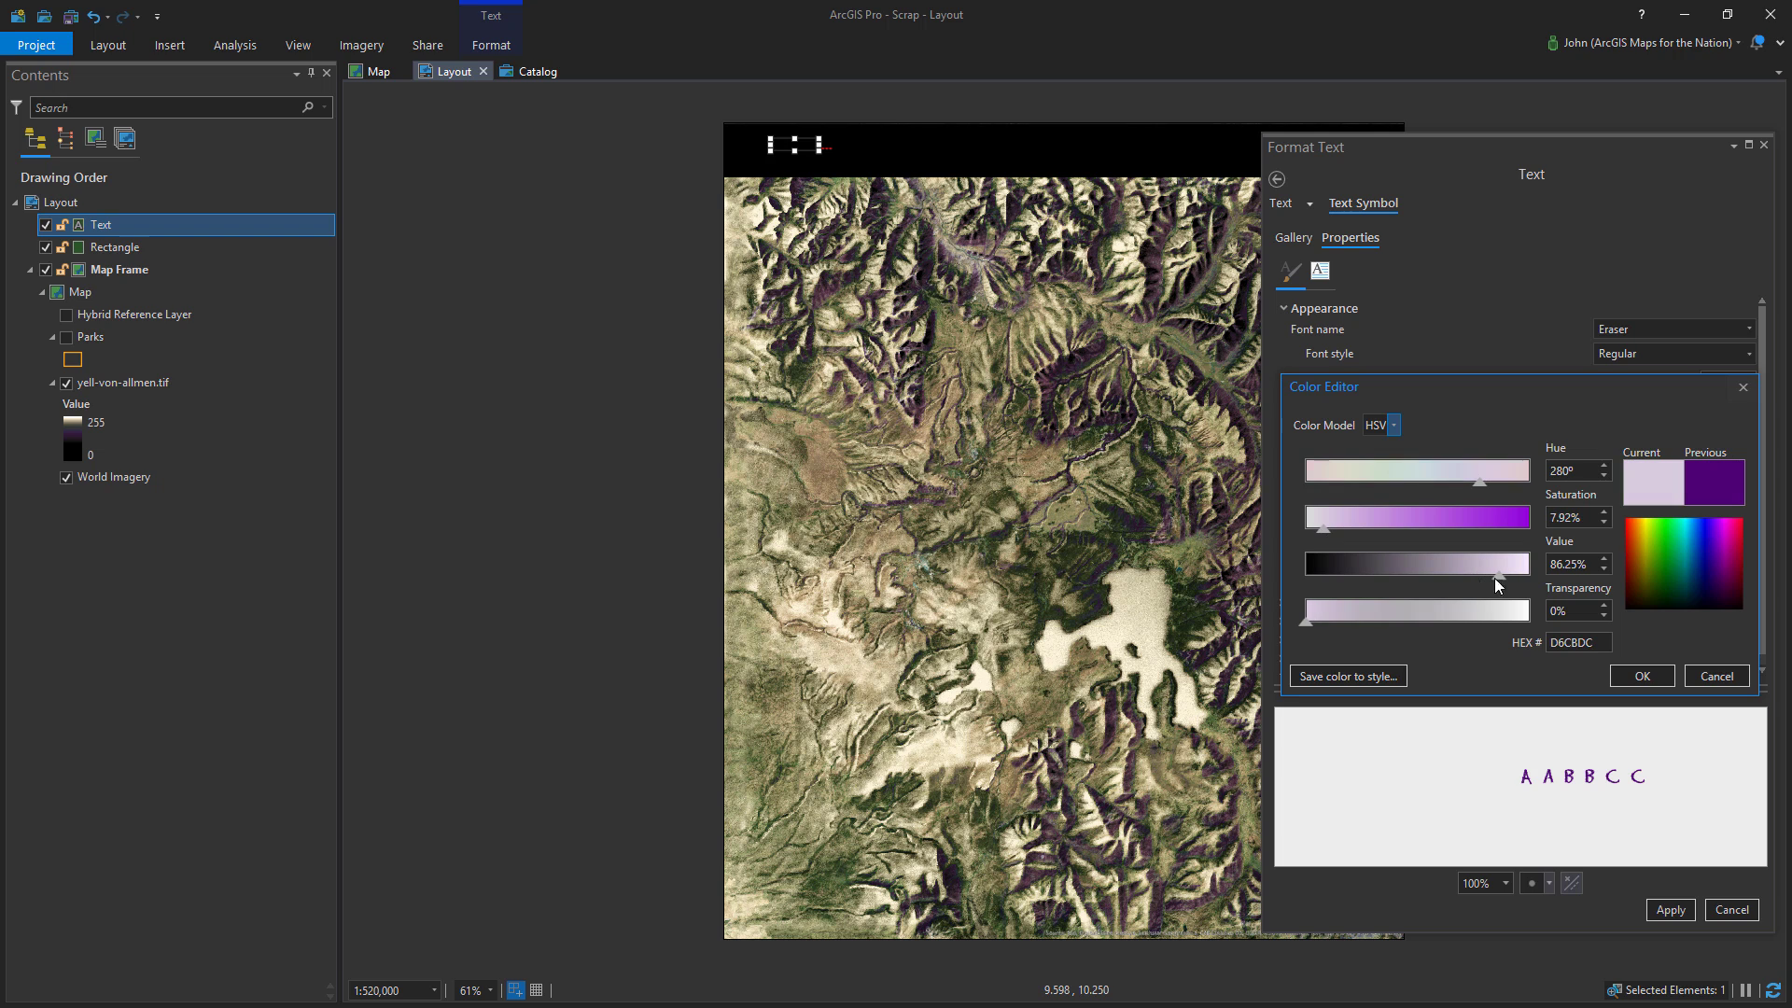
pyautogui.moveTo(1498, 577); pyautogui.dragTo(1490, 576)
pyautogui.moveTo(1329, 534); pyautogui.dragTo(1331, 531)
pyautogui.click(1607, 643)
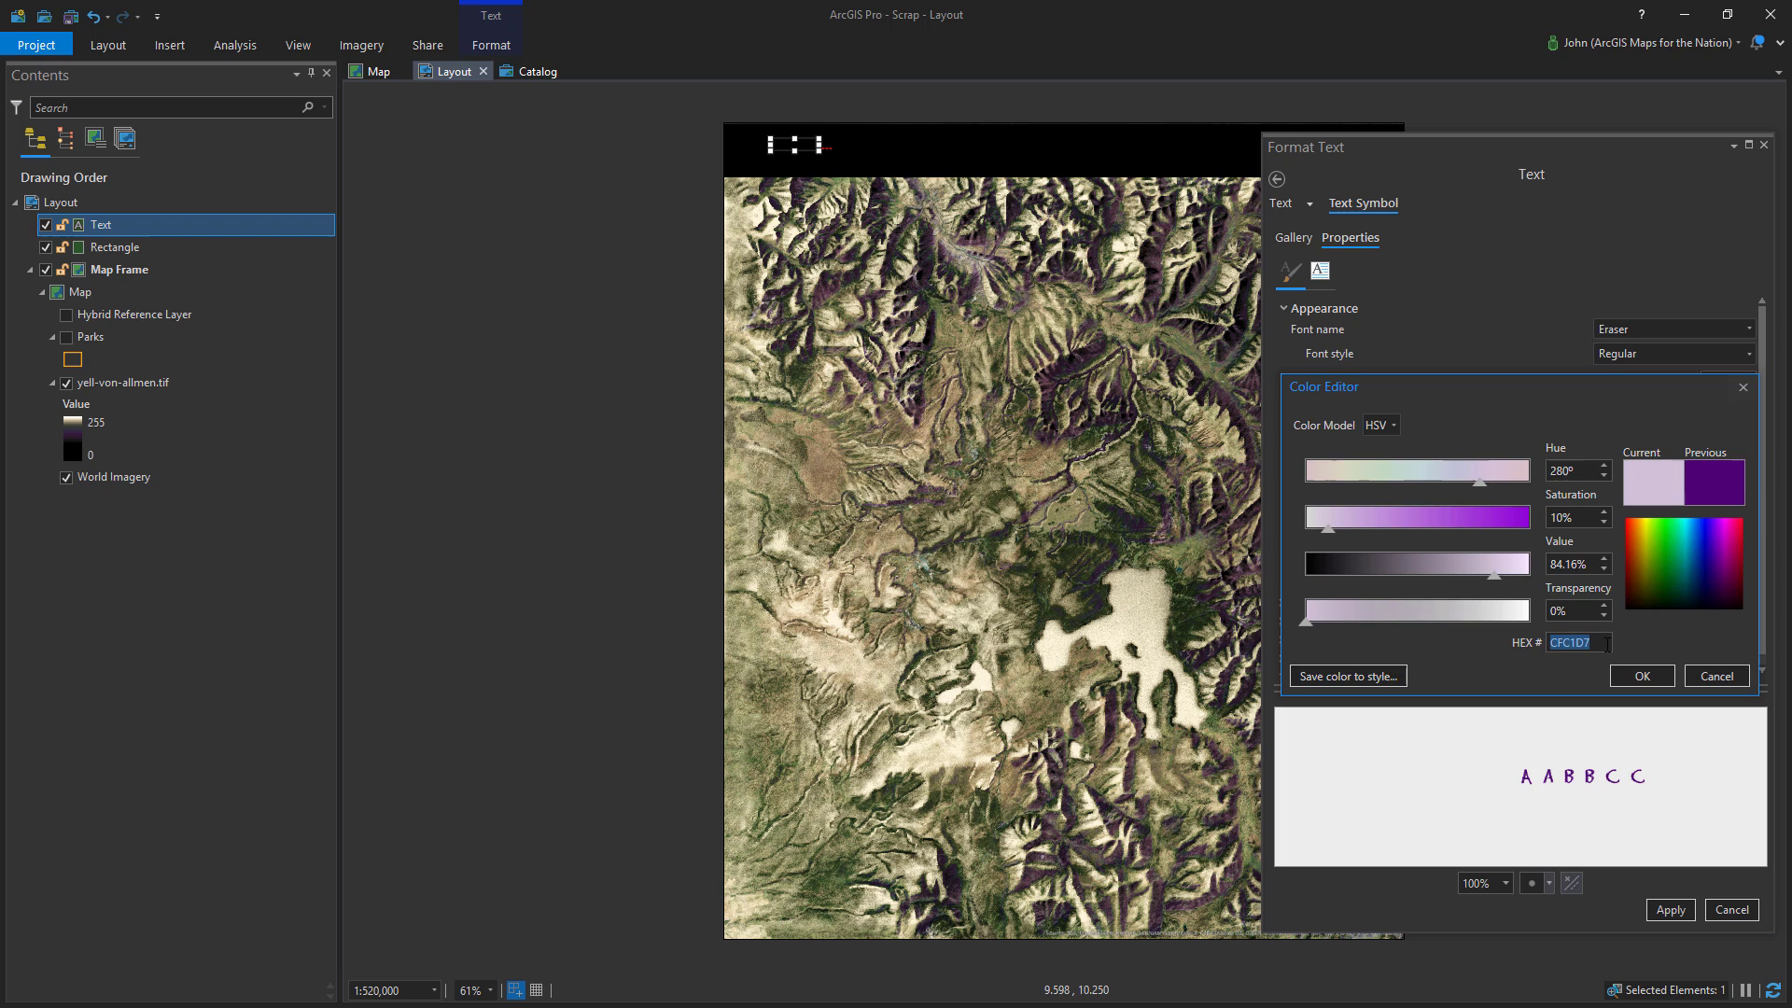
pyautogui.click(1642, 676)
# Set the title font to Avenir Next LT Pro in the Demi style
pyautogui.click(1749, 330)
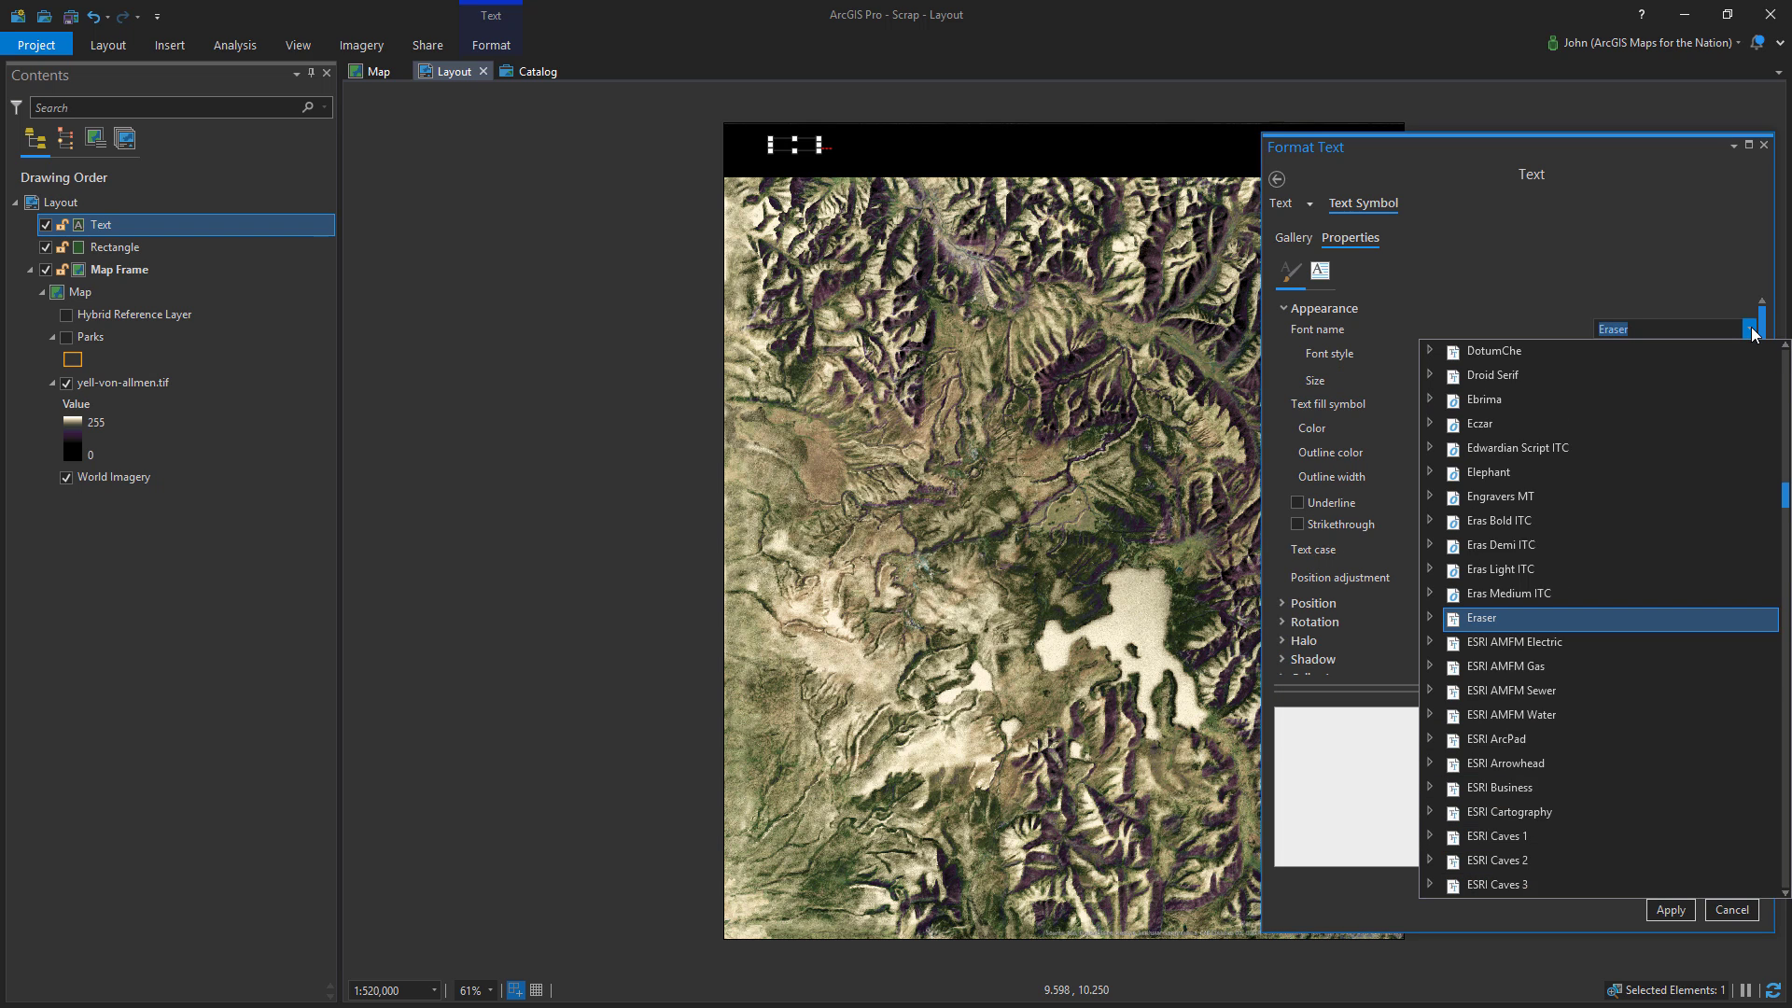
pyautogui.write('Avenir LT Std')
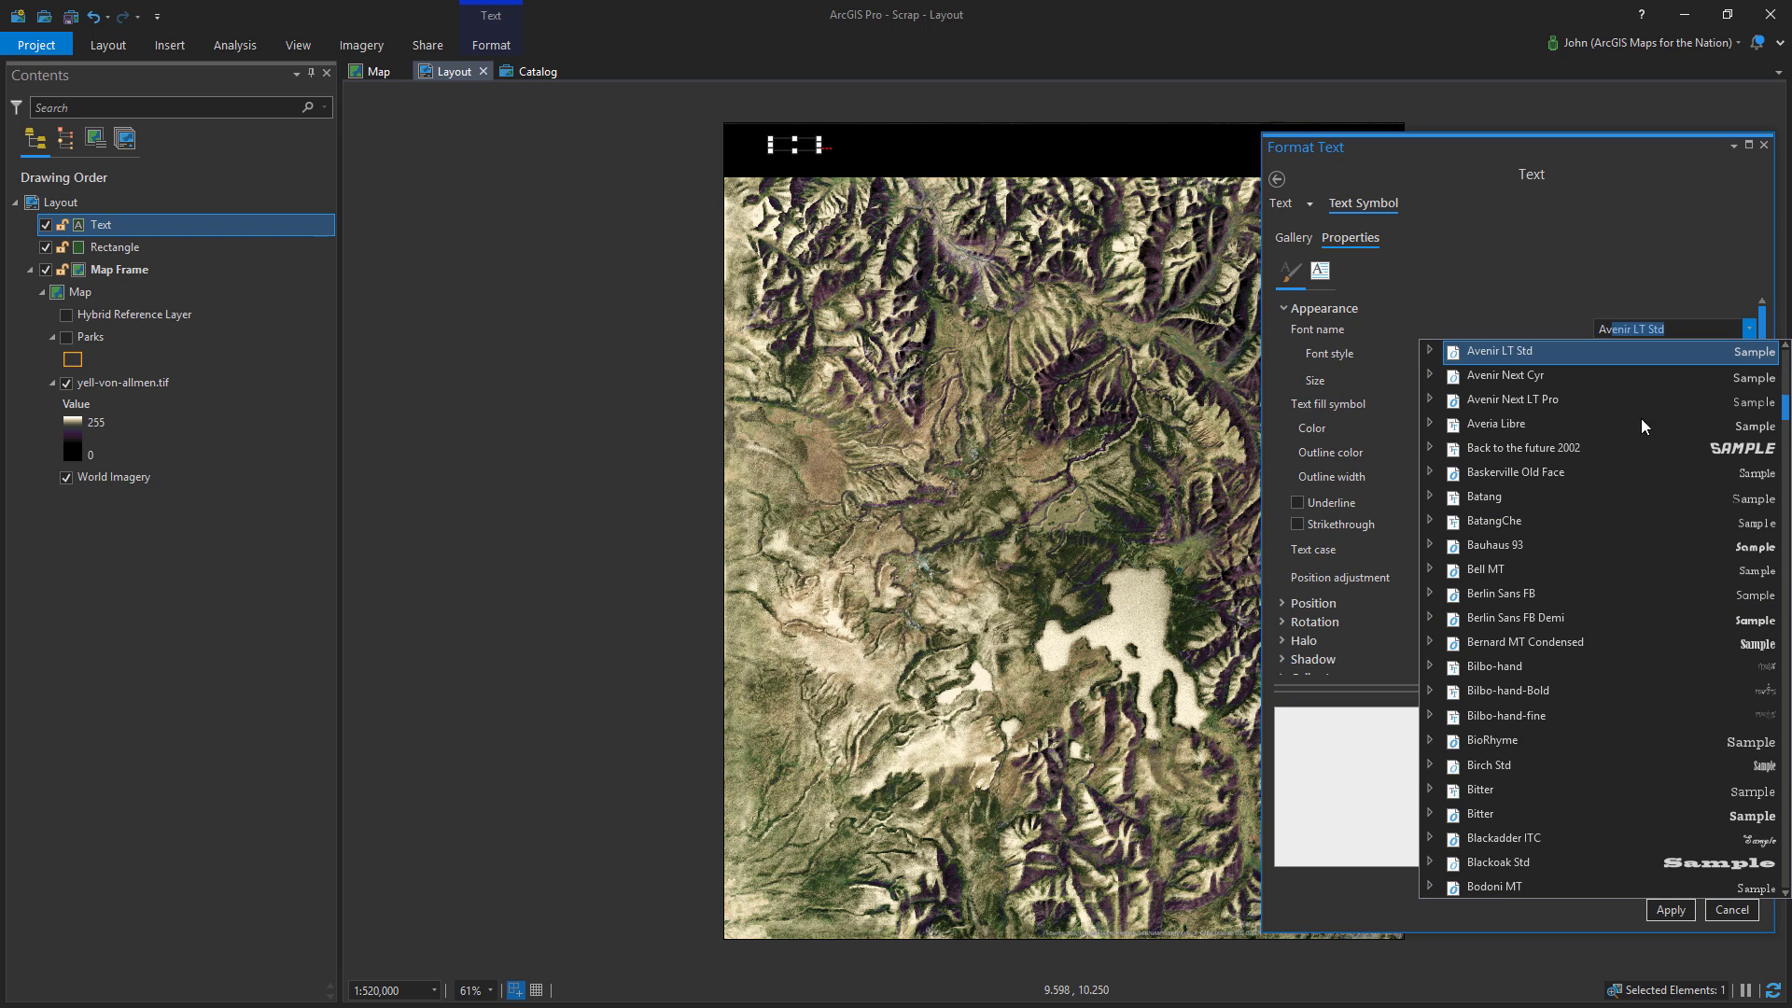
pyautogui.click(1542, 401)
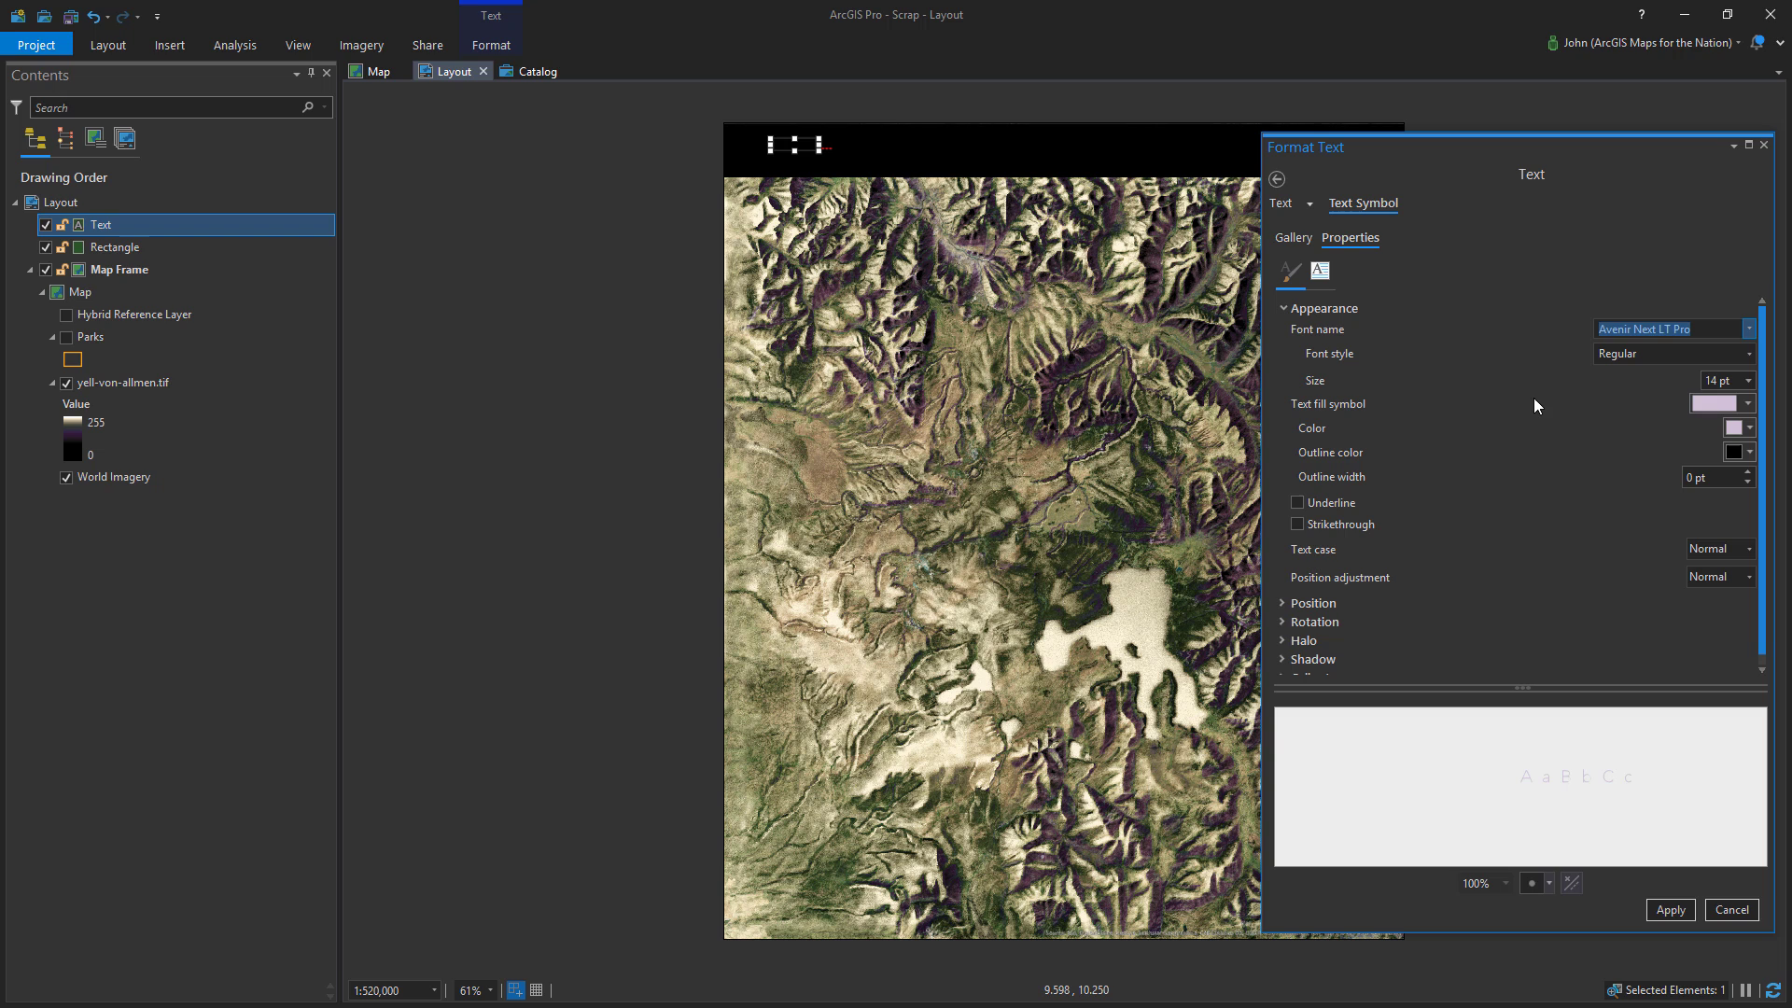
pyautogui.click(1738, 359)
pyautogui.click(1633, 523)
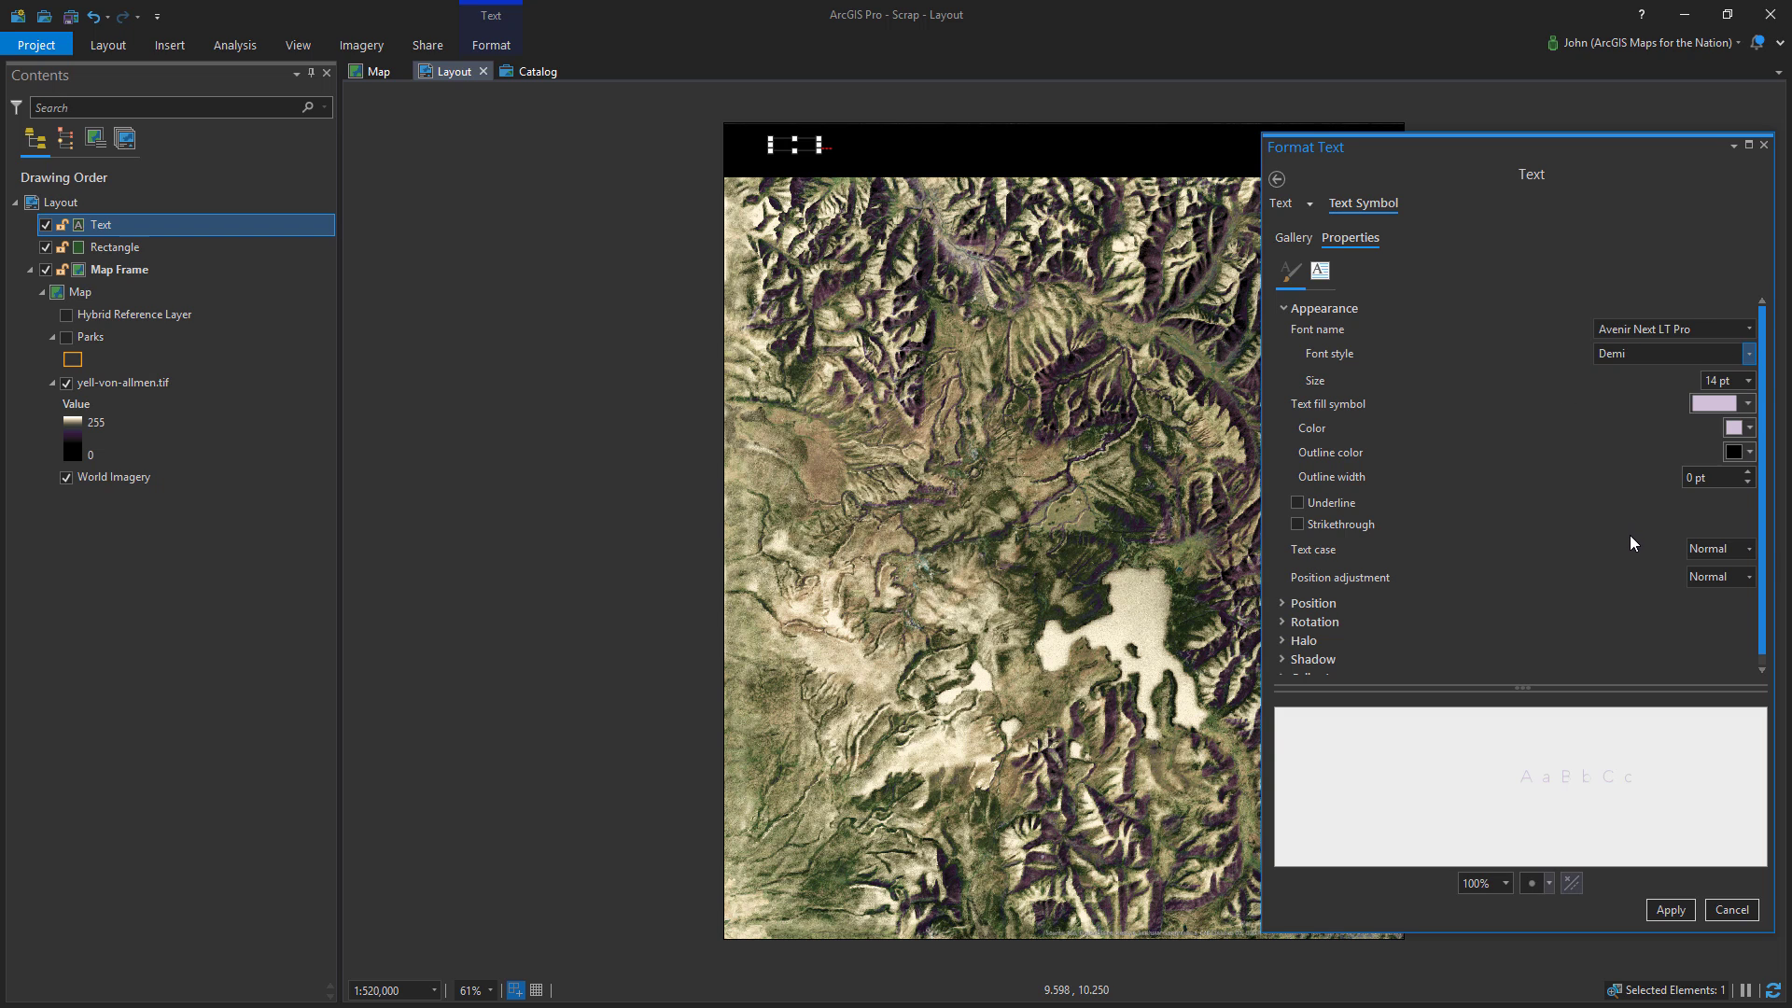
pyautogui.click(1671, 913)
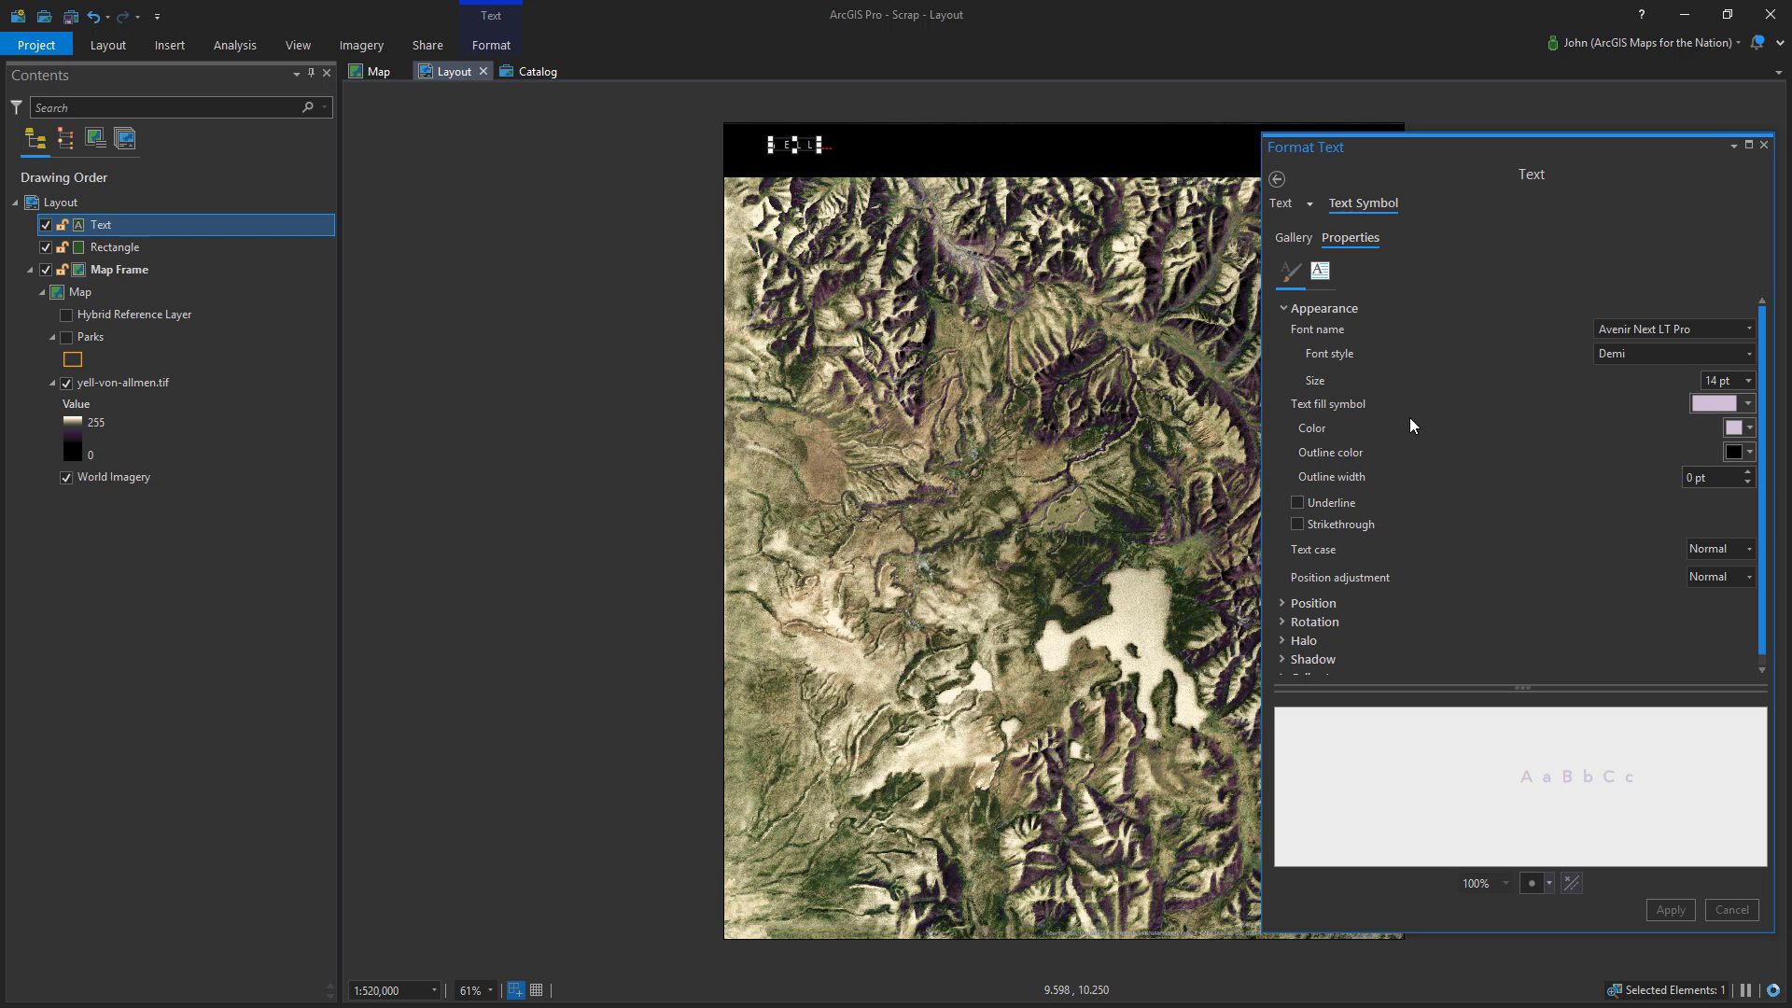
# Widen the title box across the banner and make the text 24 pt orange
pyautogui.moveTo(834, 147); pyautogui.dragTo(1357, 165)
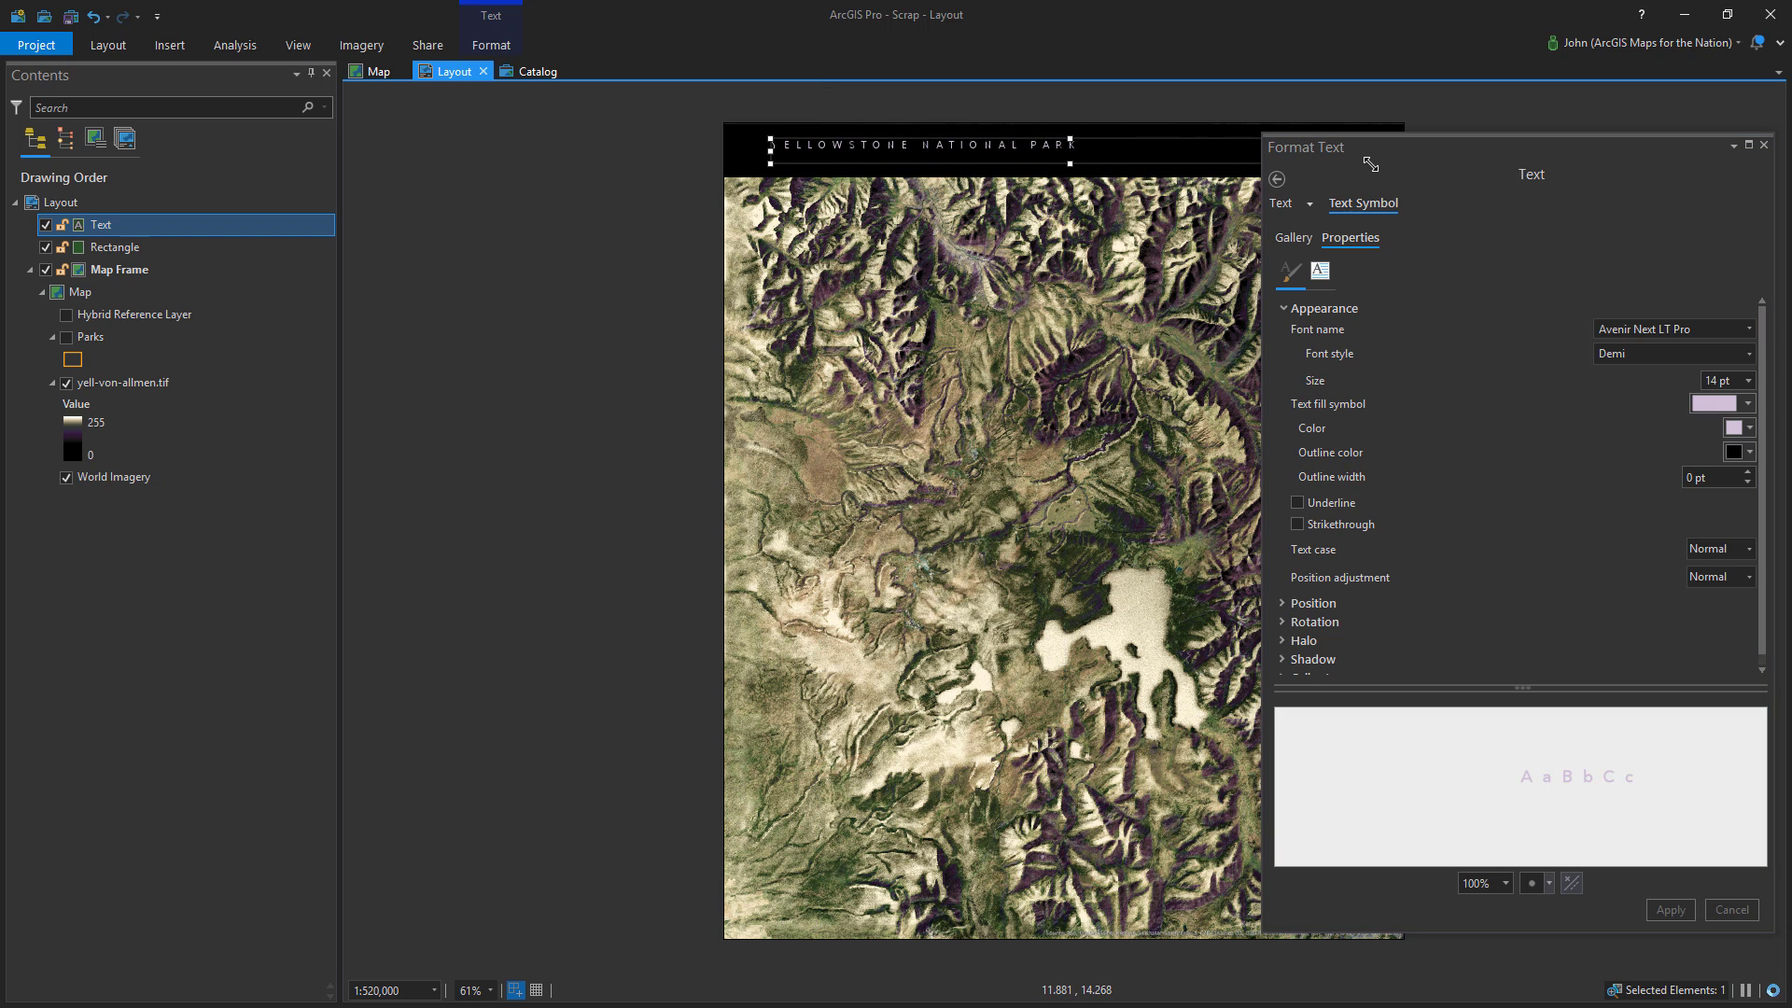
pyautogui.click(1717, 377)
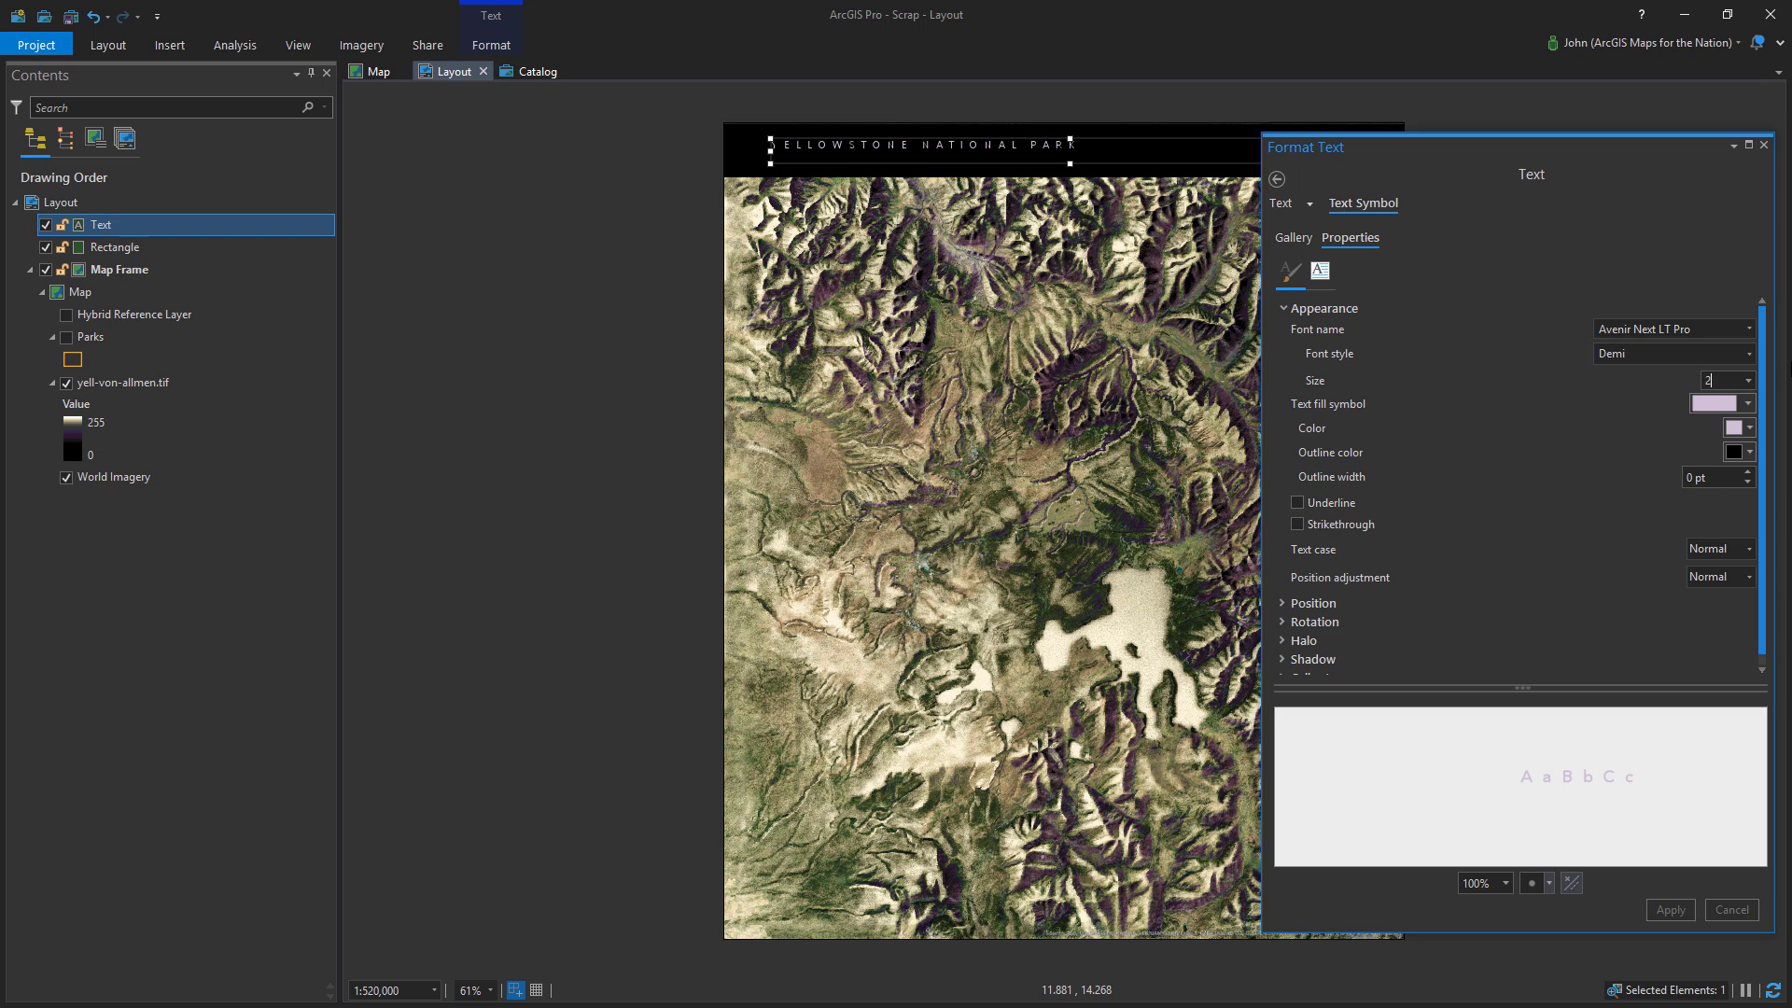
pyautogui.press('Return')
pyautogui.click(1674, 915)
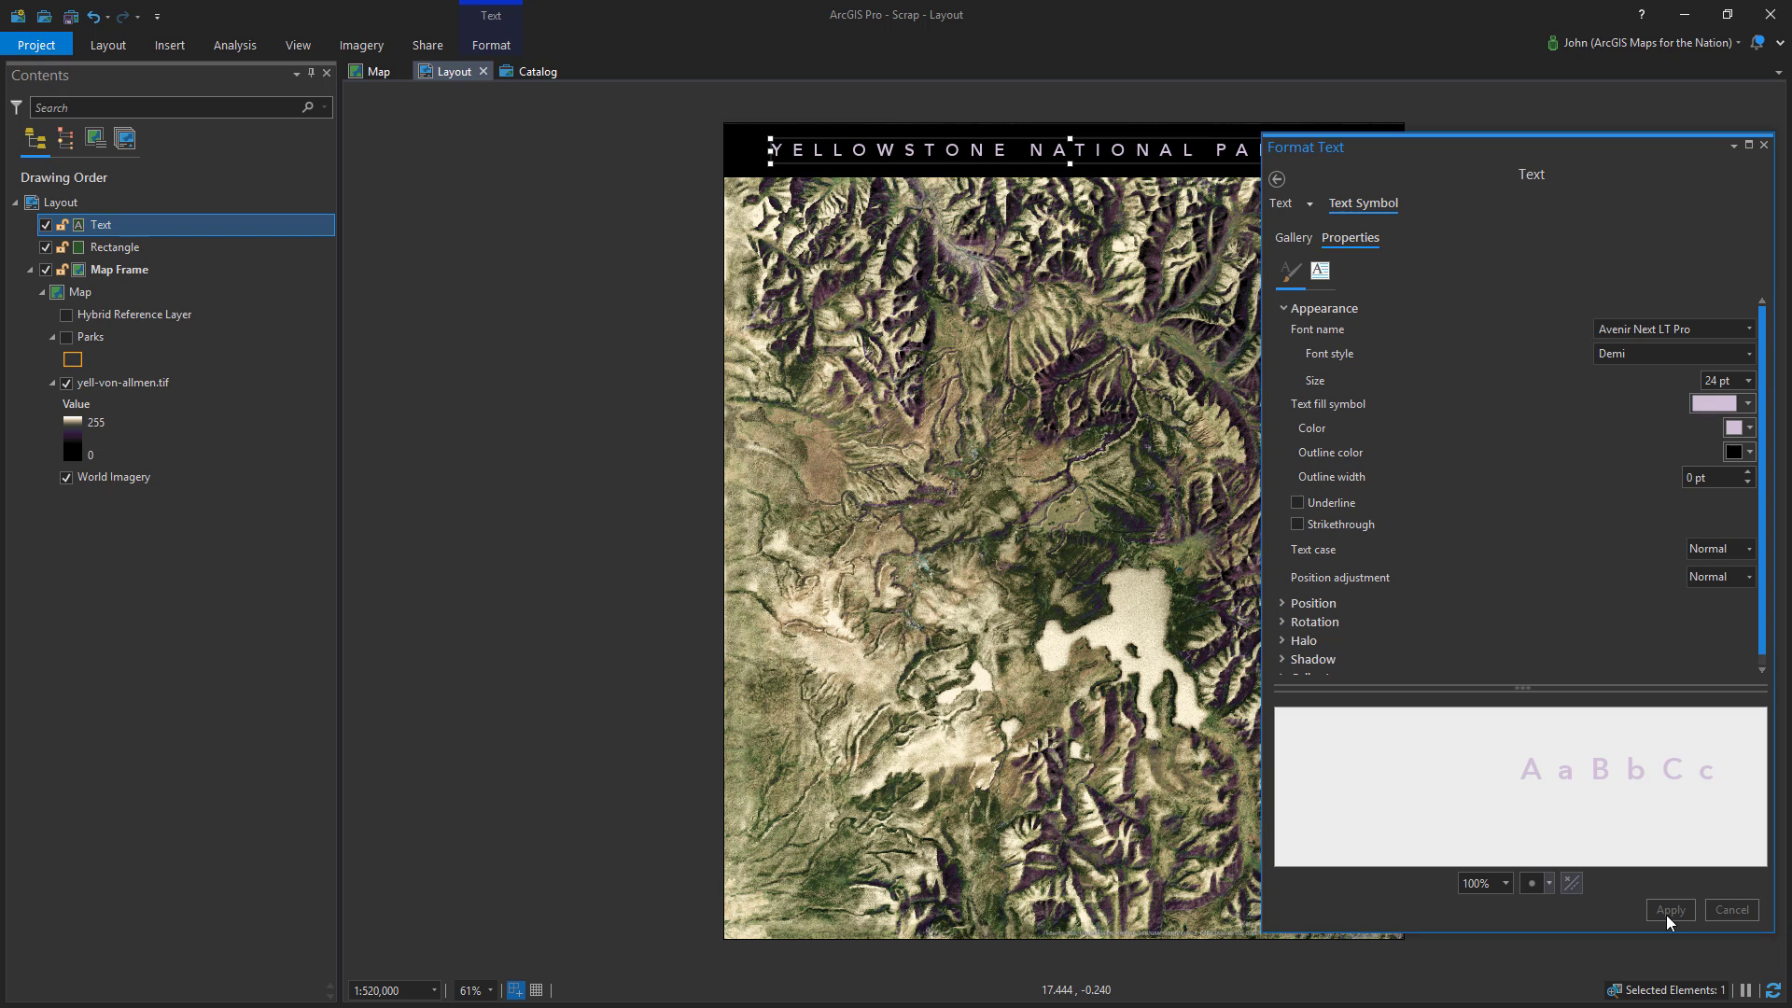
pyautogui.click(1736, 429)
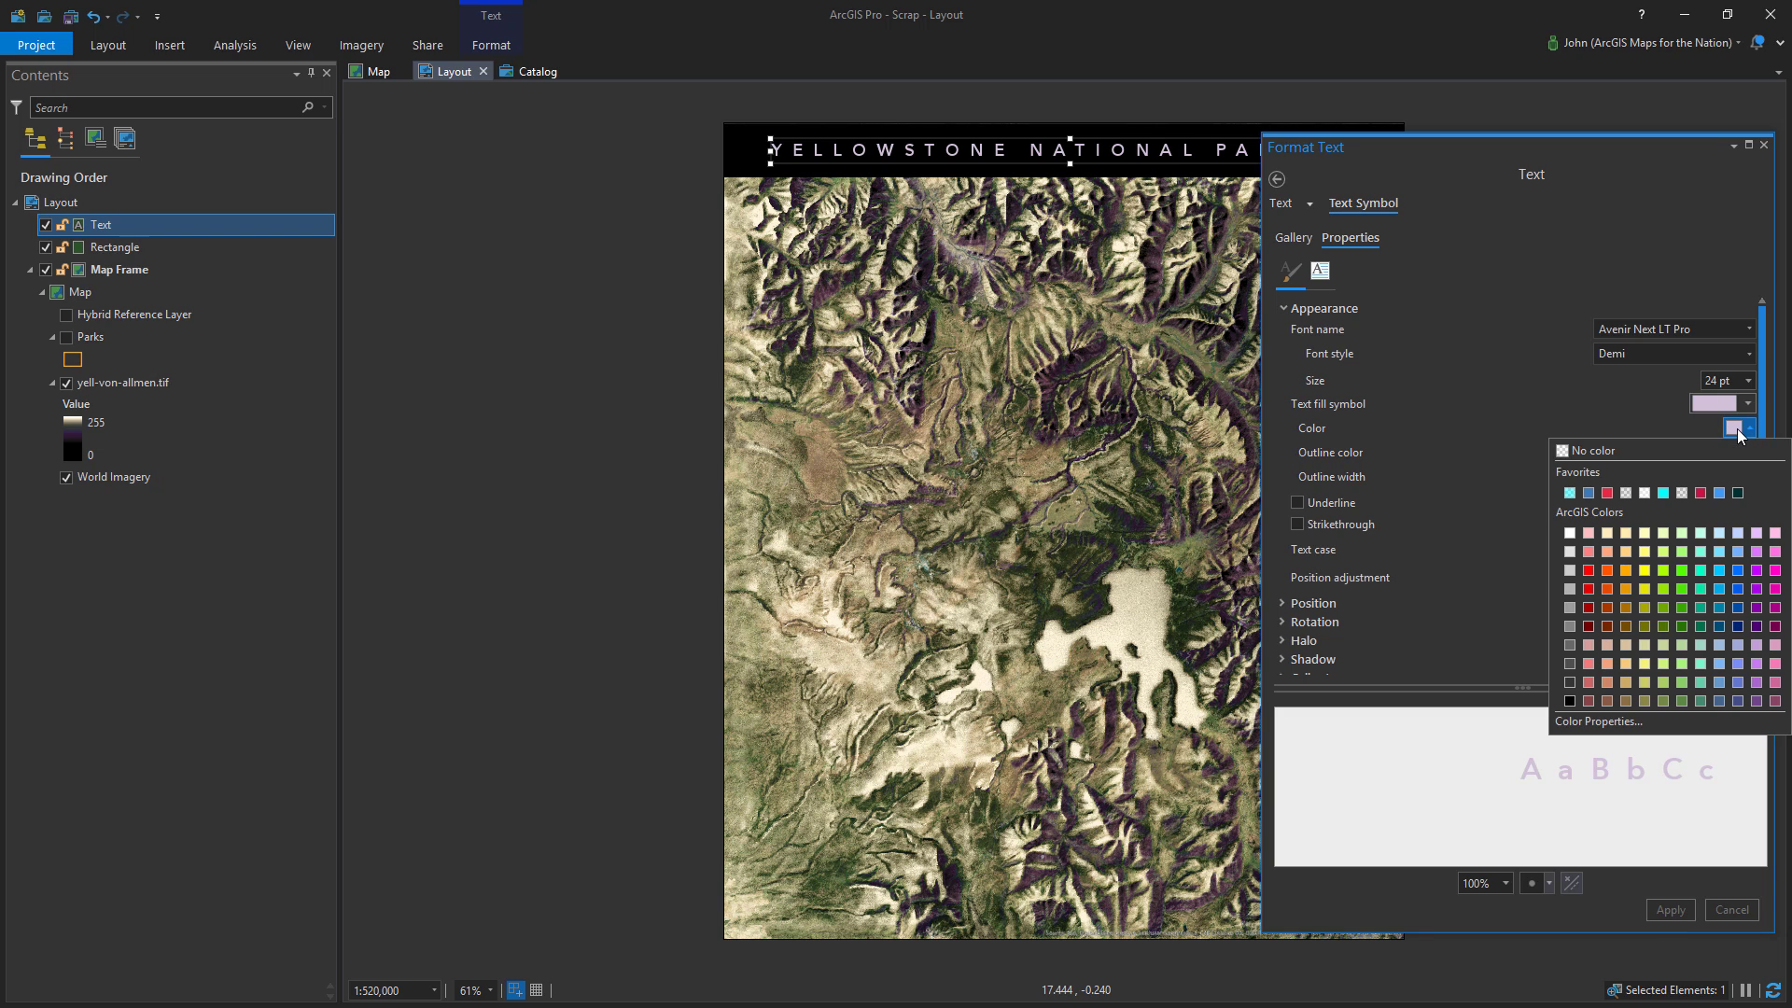
pyautogui.click(1627, 568)
pyautogui.click(1671, 914)
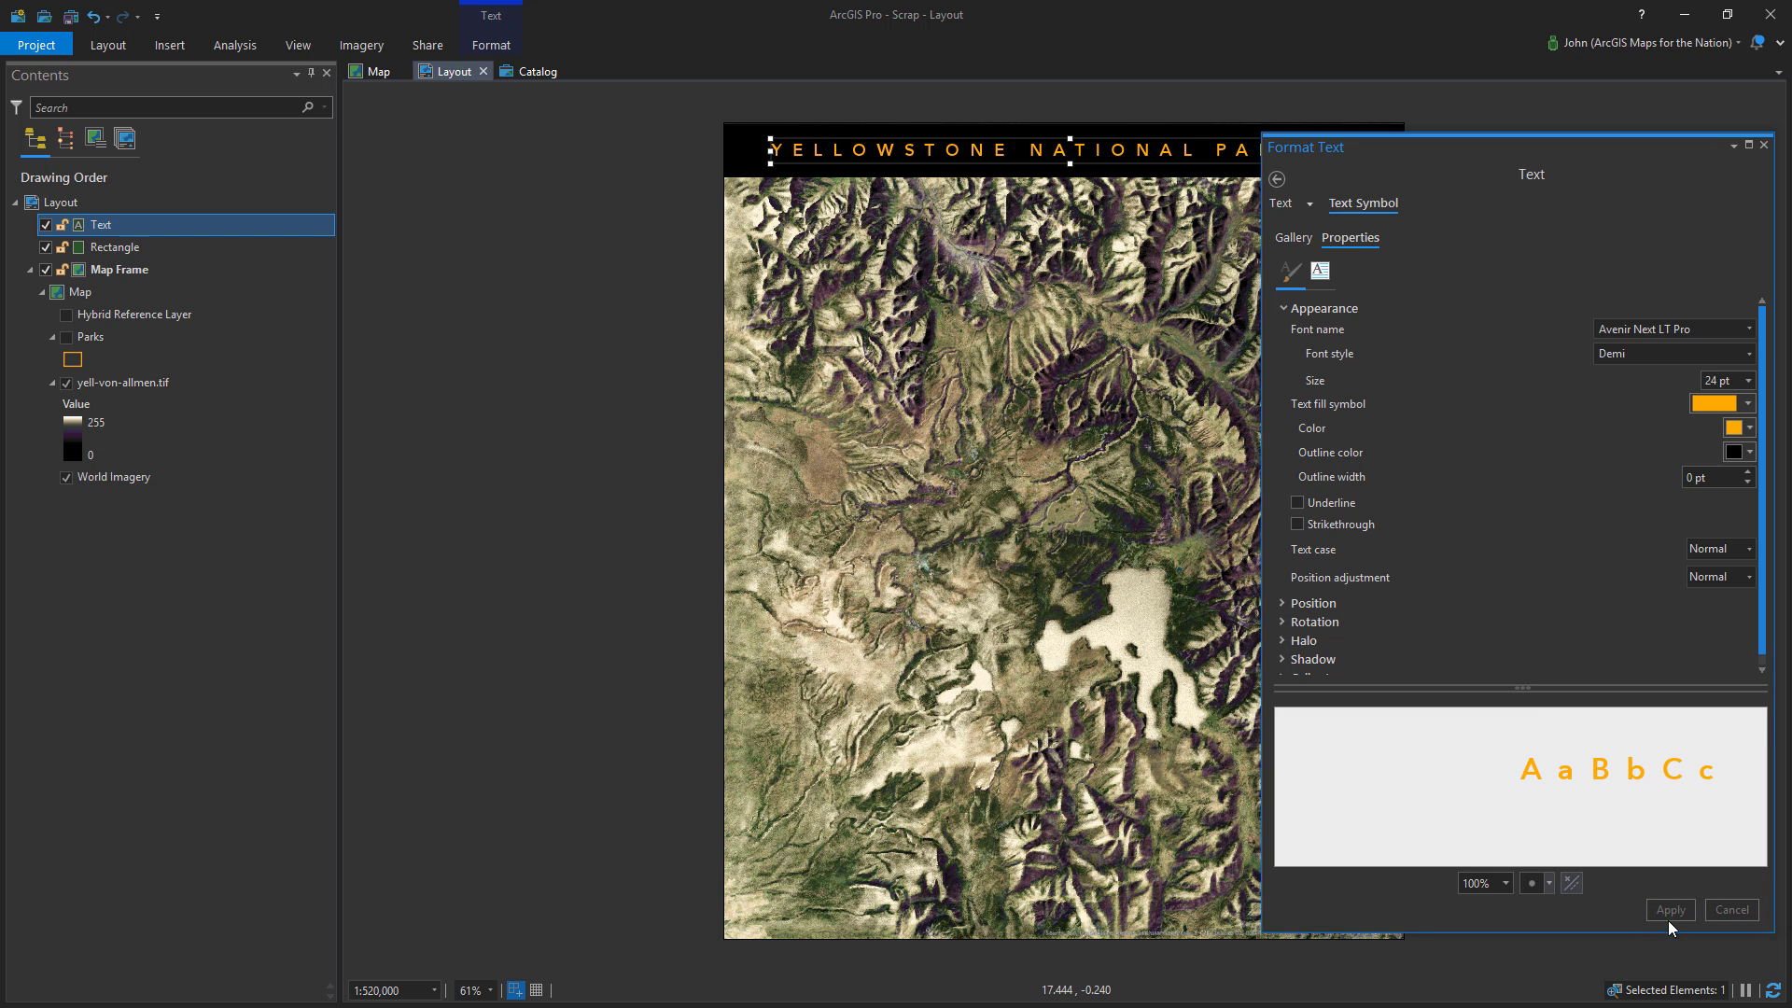
# Try title sizes of 26, 28 and 27 pt so PARK still fits
pyautogui.moveTo(1527, 159); pyautogui.dragTo(371, 173)
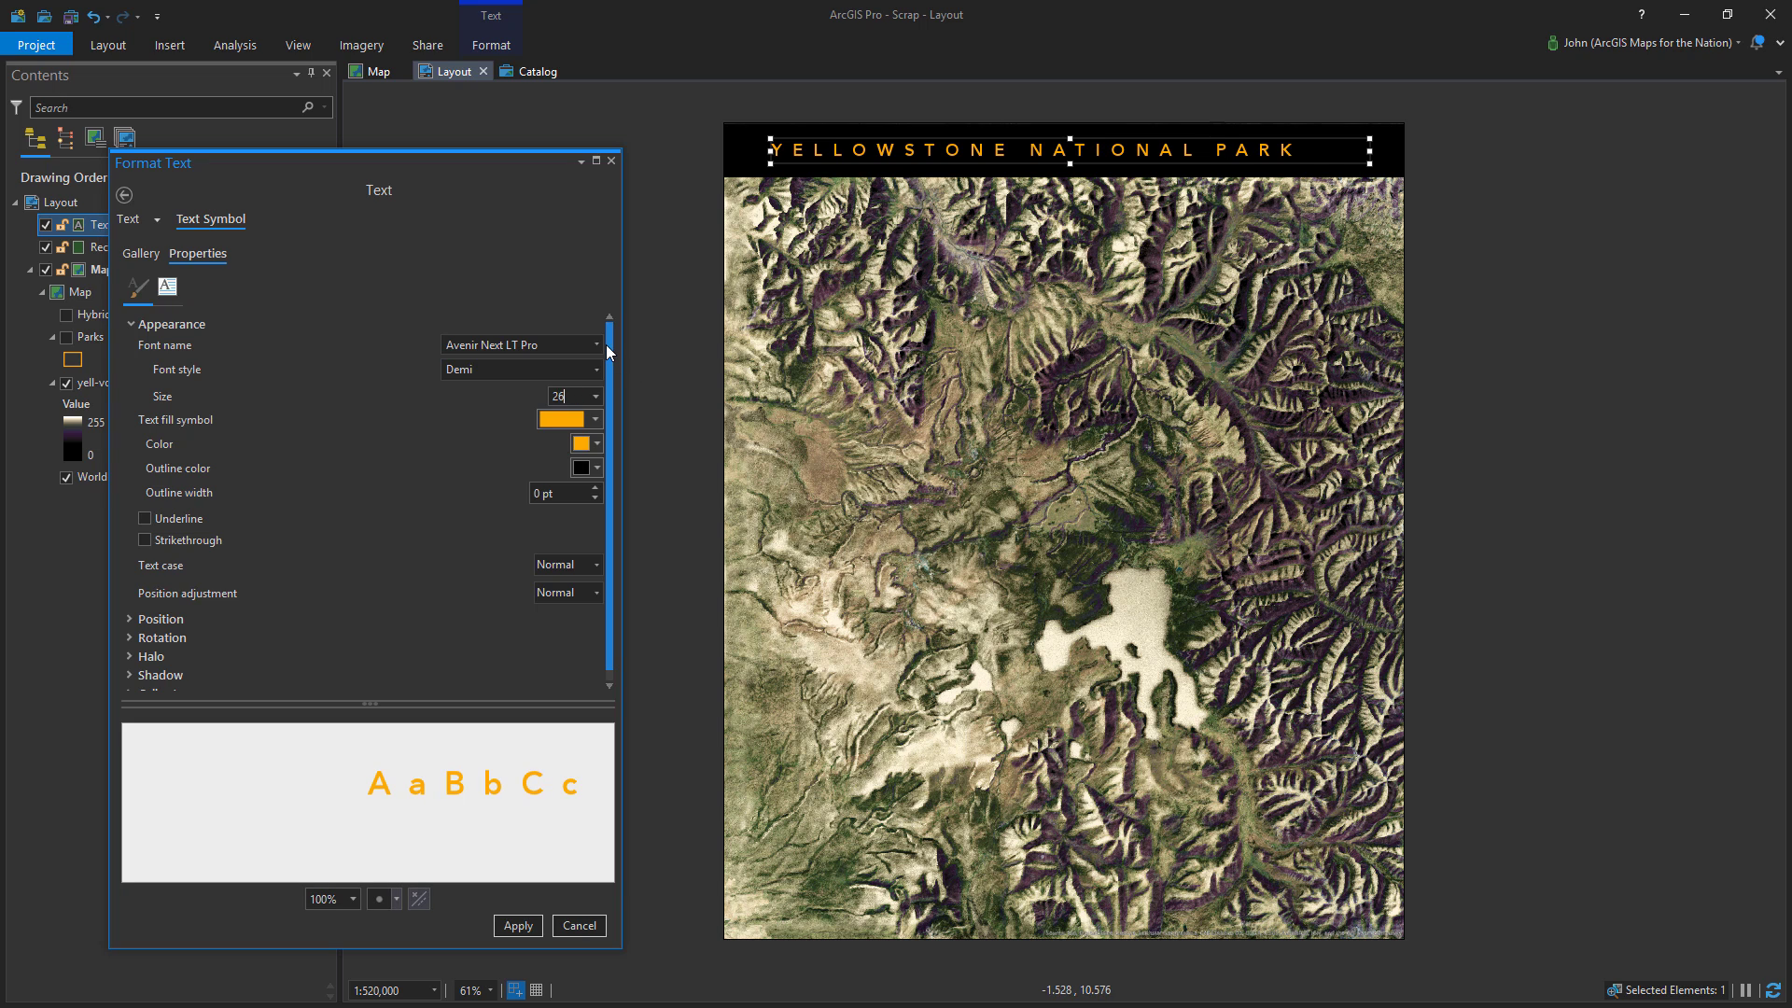
pyautogui.click(518, 926)
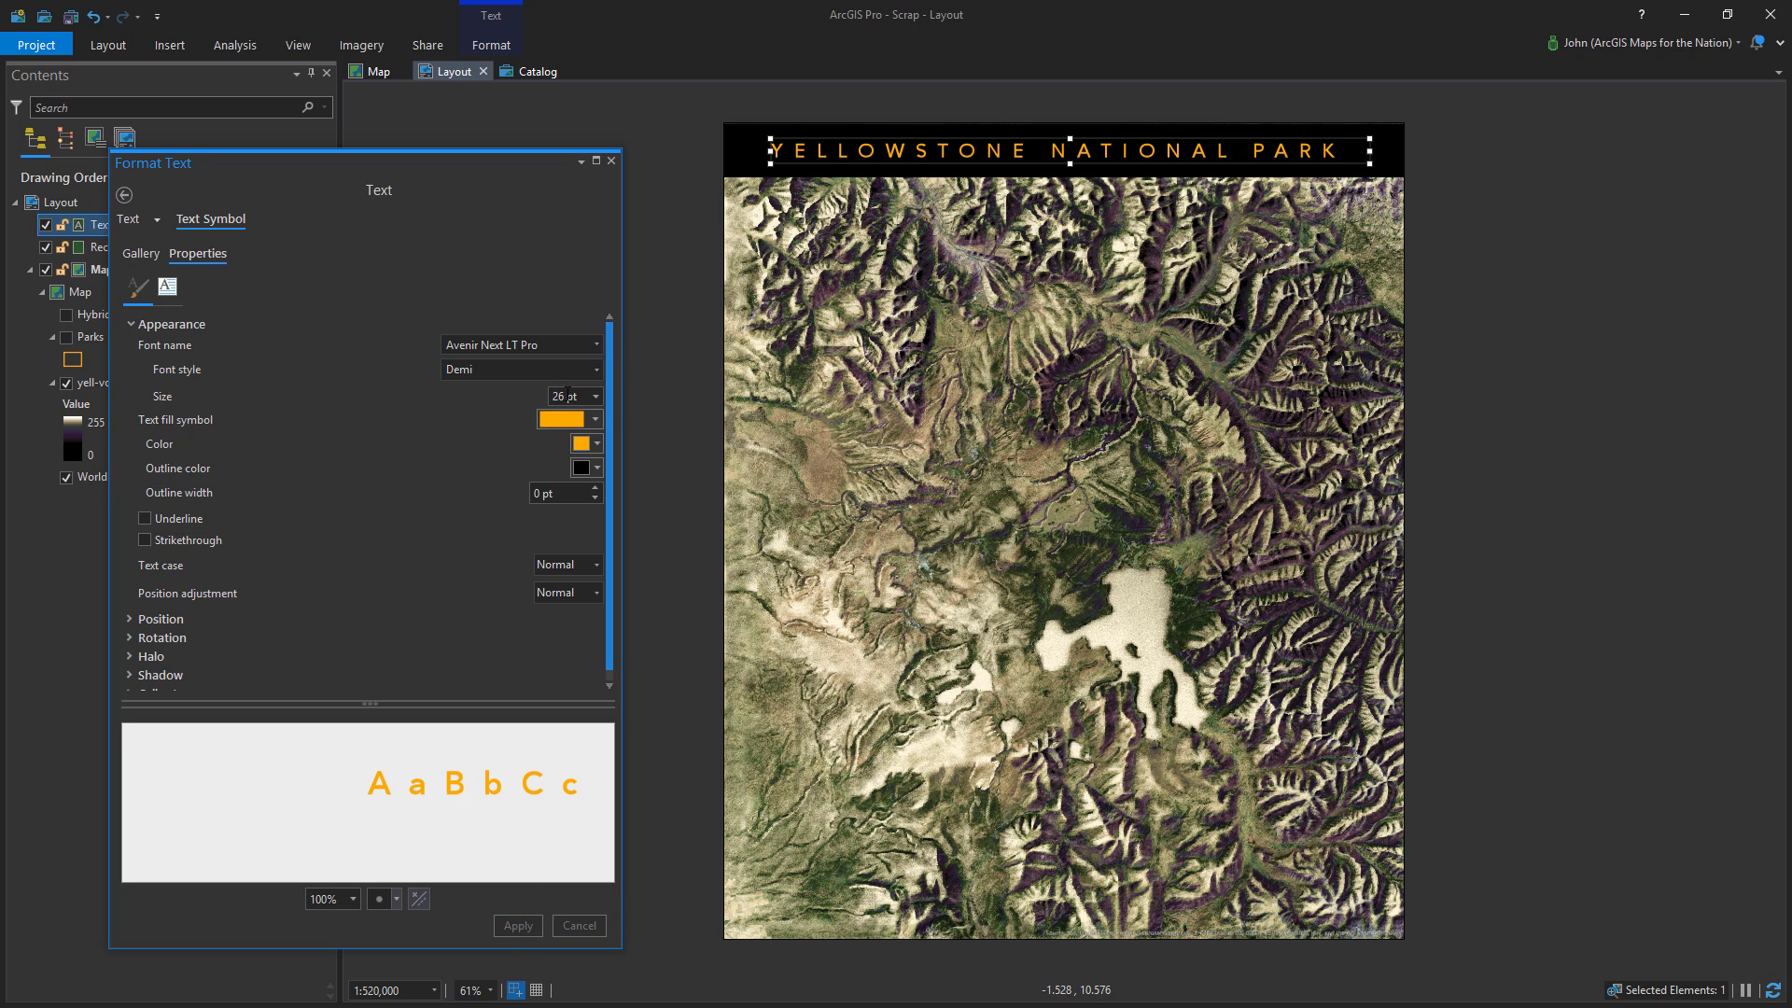
pyautogui.write('28')
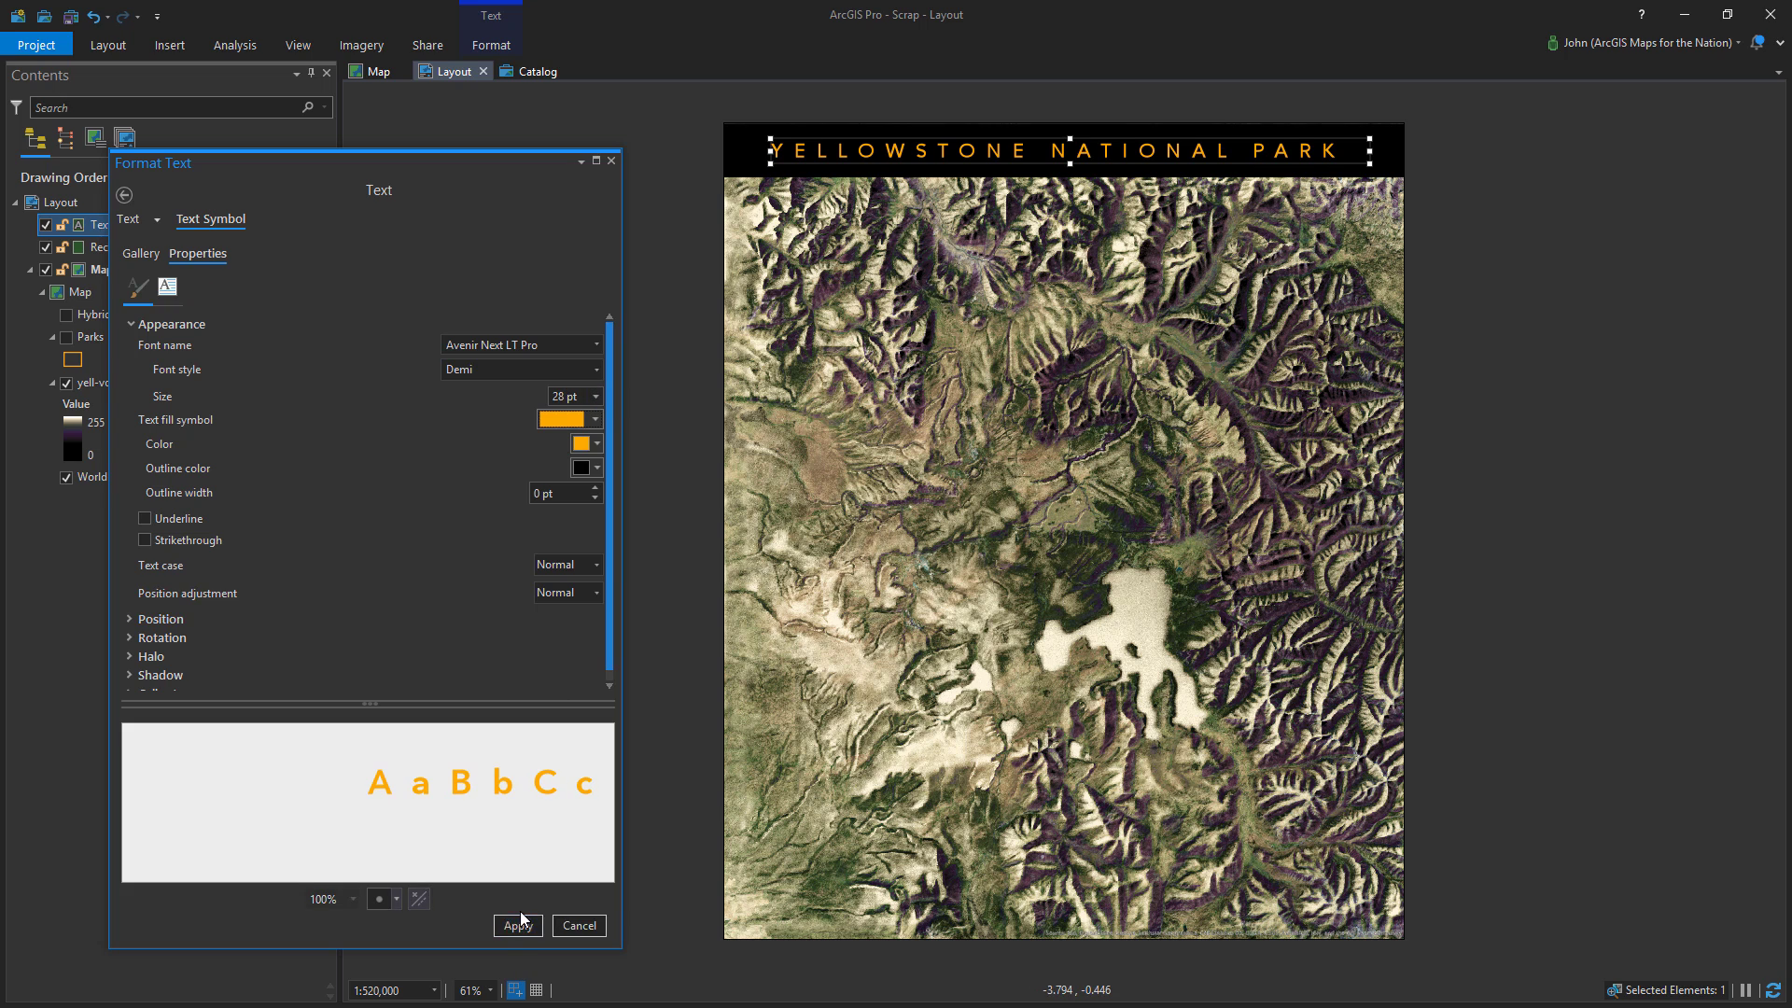
pyautogui.click(518, 926)
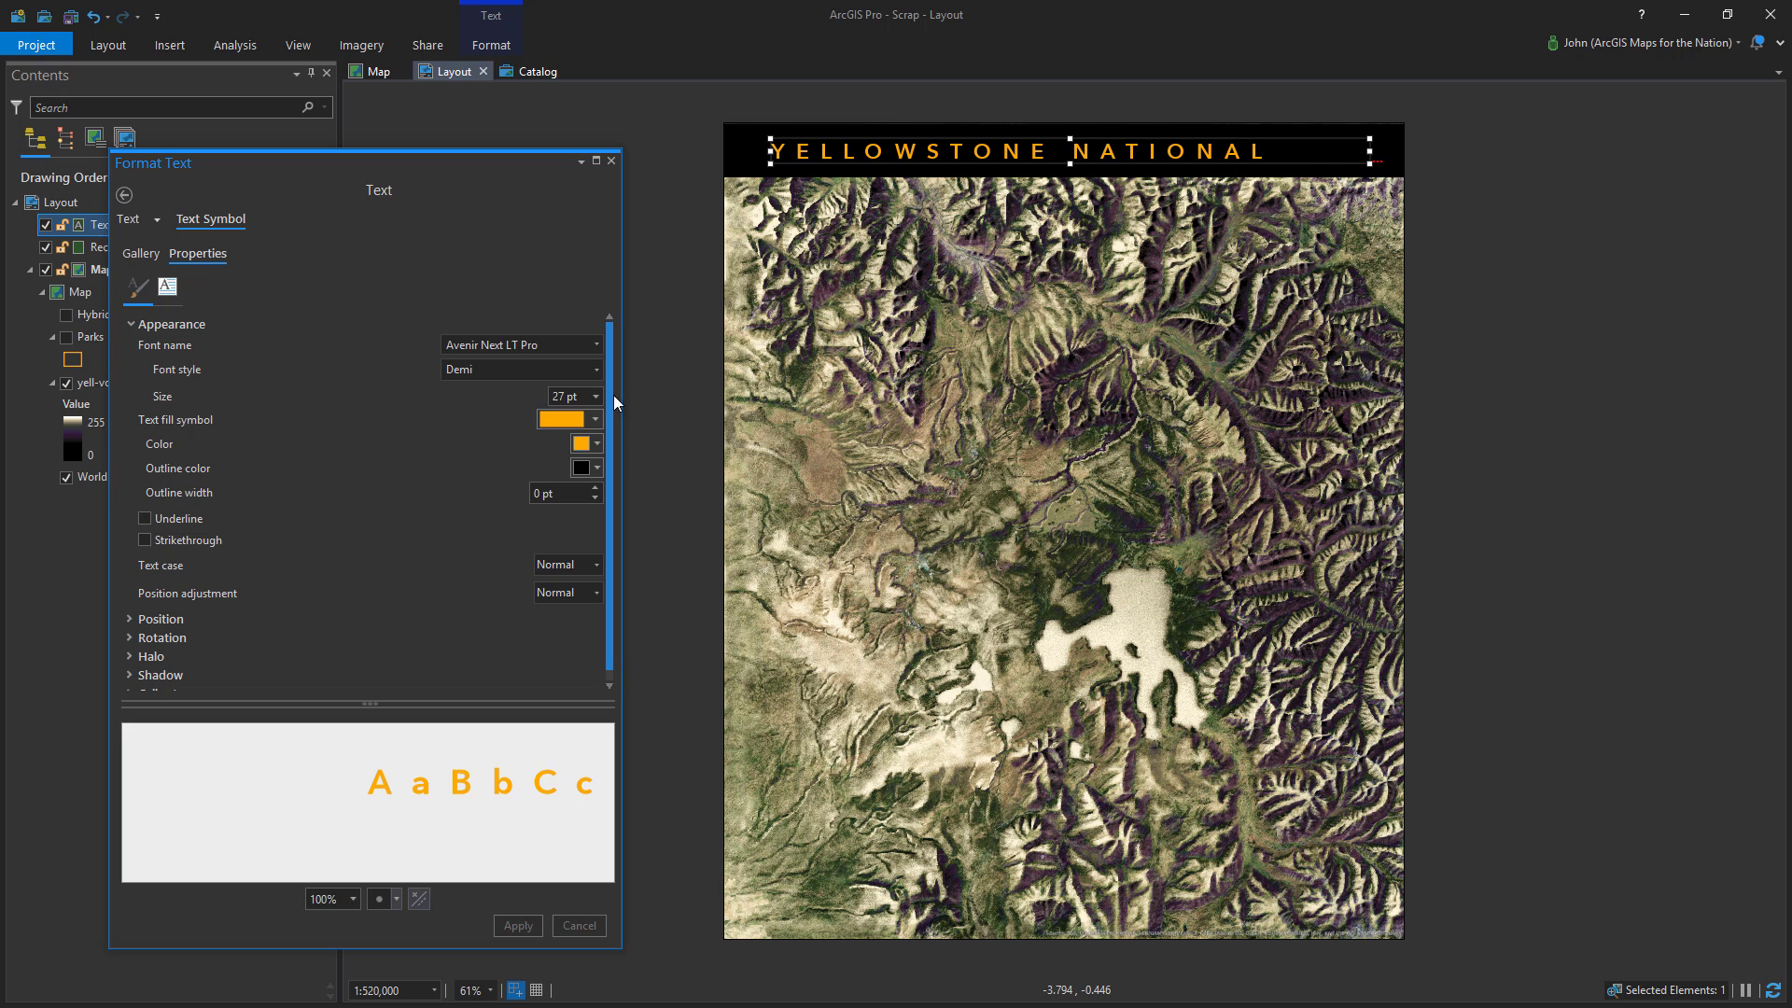
pyautogui.click(518, 926)
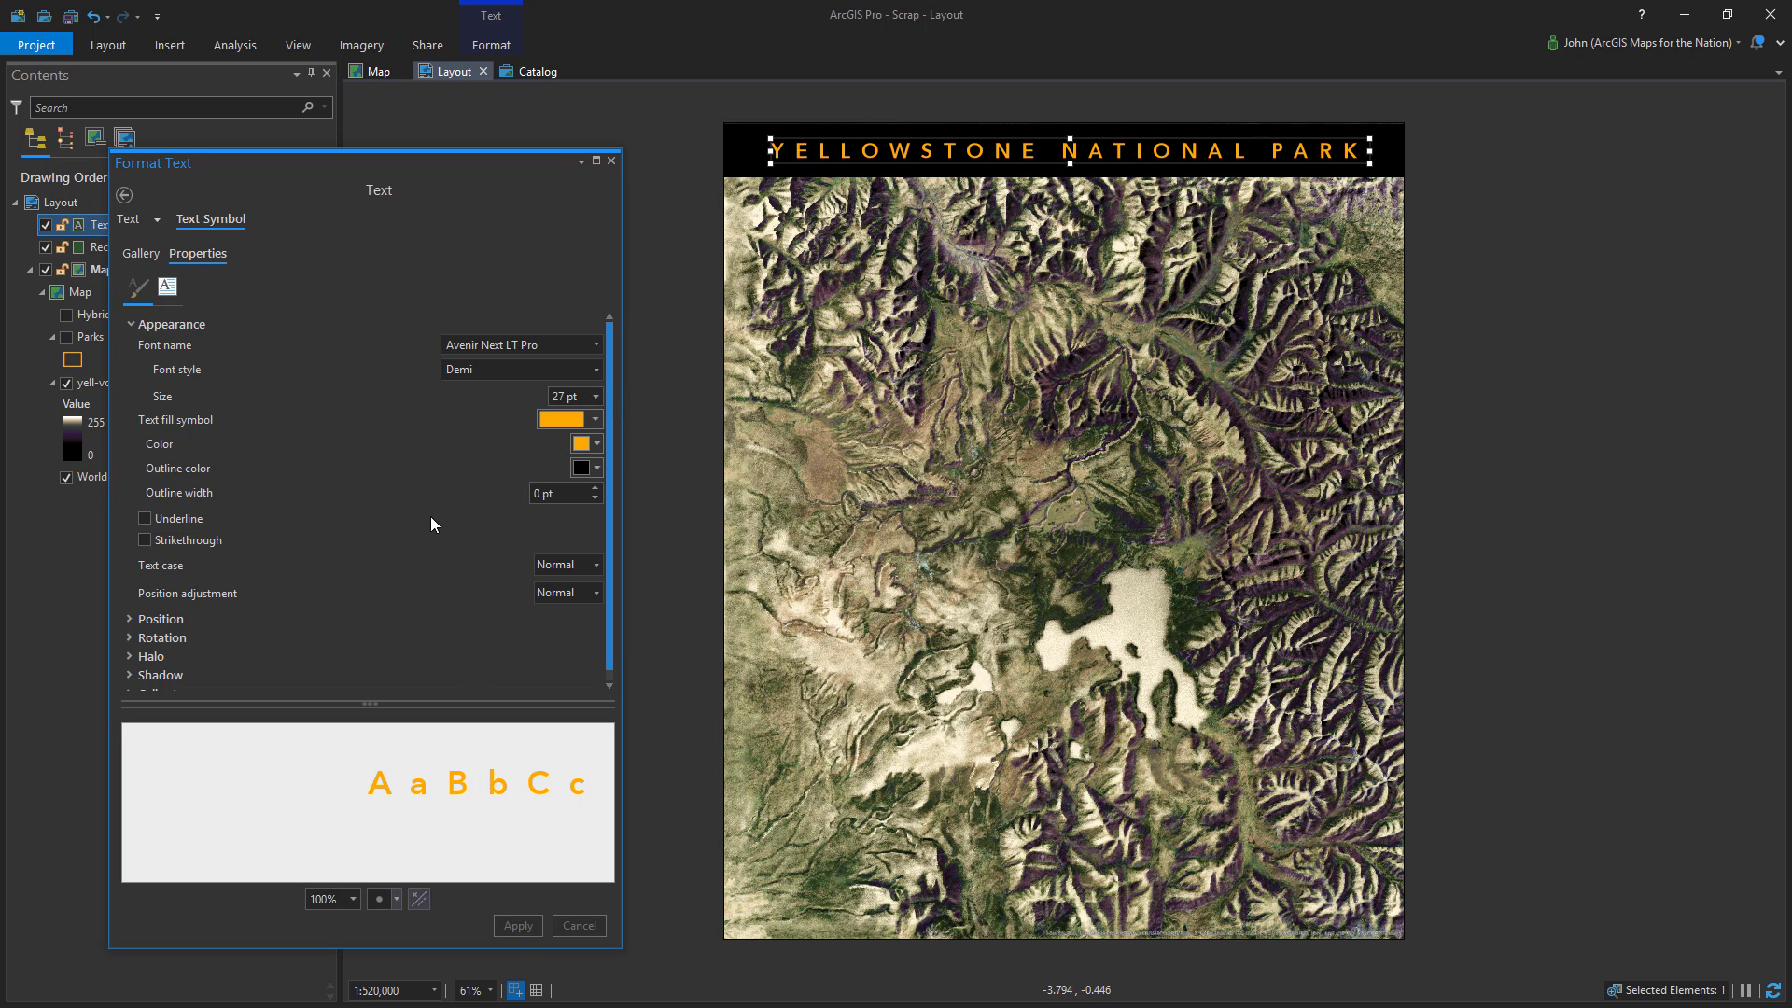
# Stretch the title box to both banner ends and set the size to 29 pt
pyautogui.moveTo(771, 150); pyautogui.dragTo(741, 149)
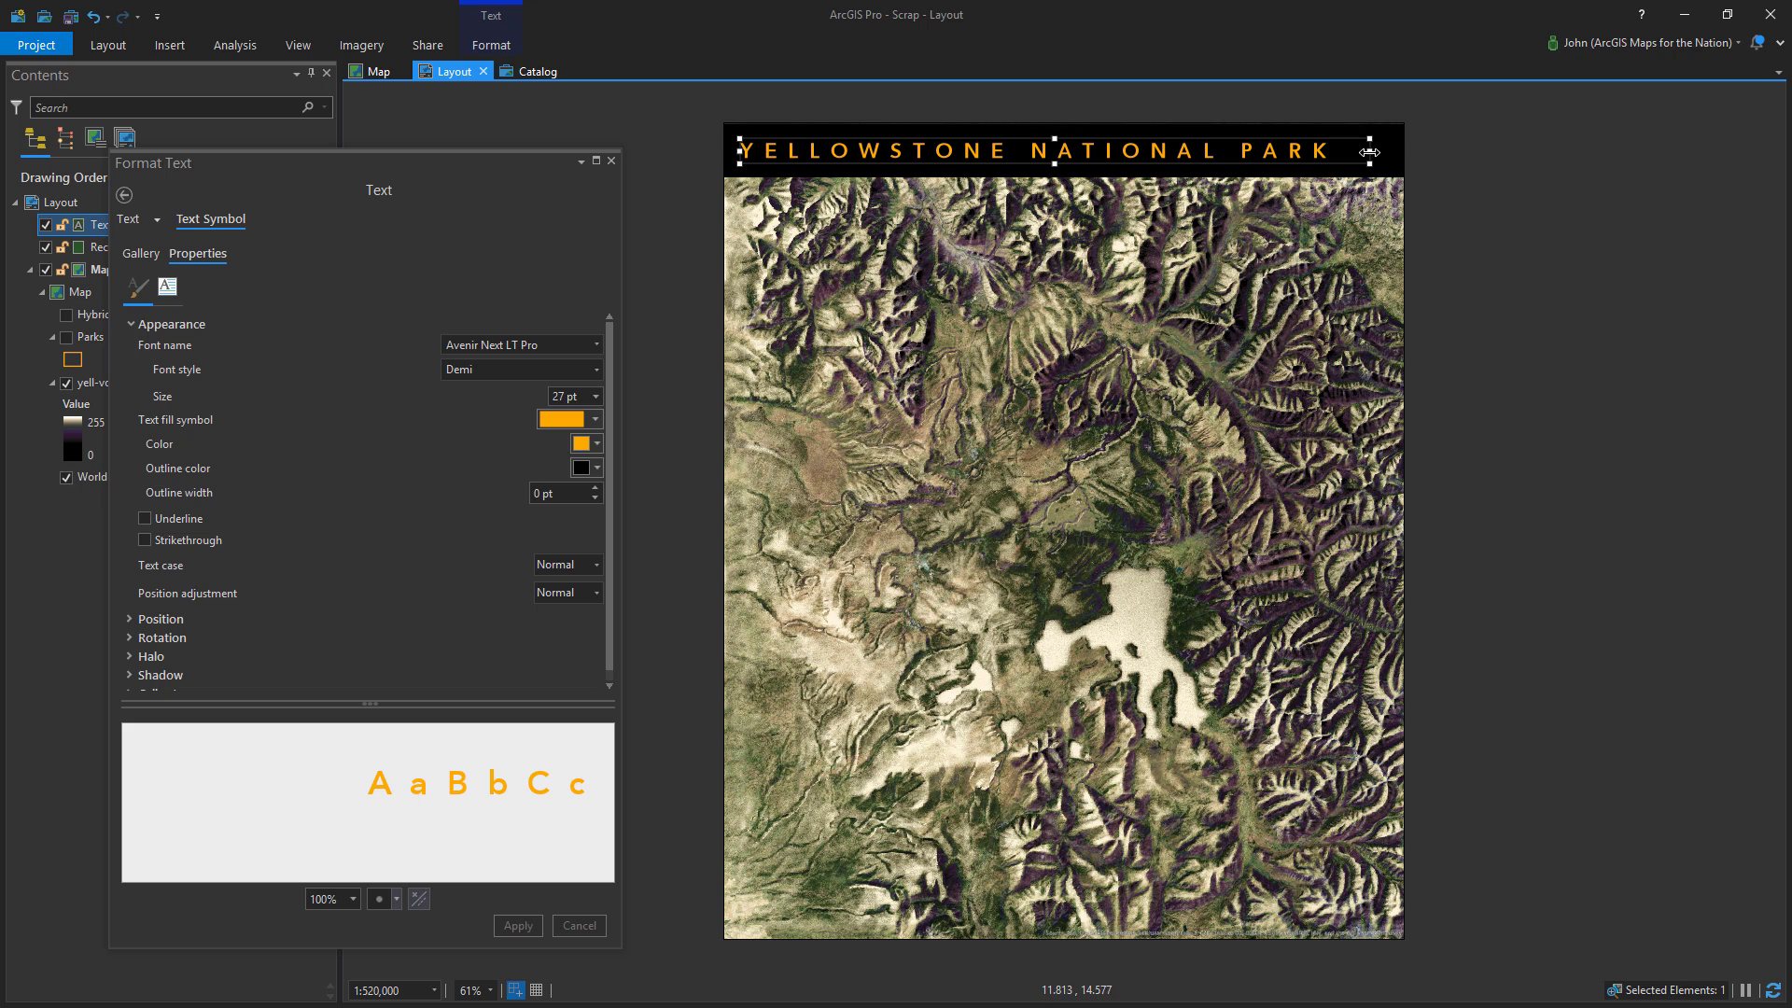
pyautogui.moveTo(1369, 152); pyautogui.dragTo(1403, 152)
pyautogui.doubleClick(560, 396)
pyautogui.write('28')
pyautogui.click(516, 925)
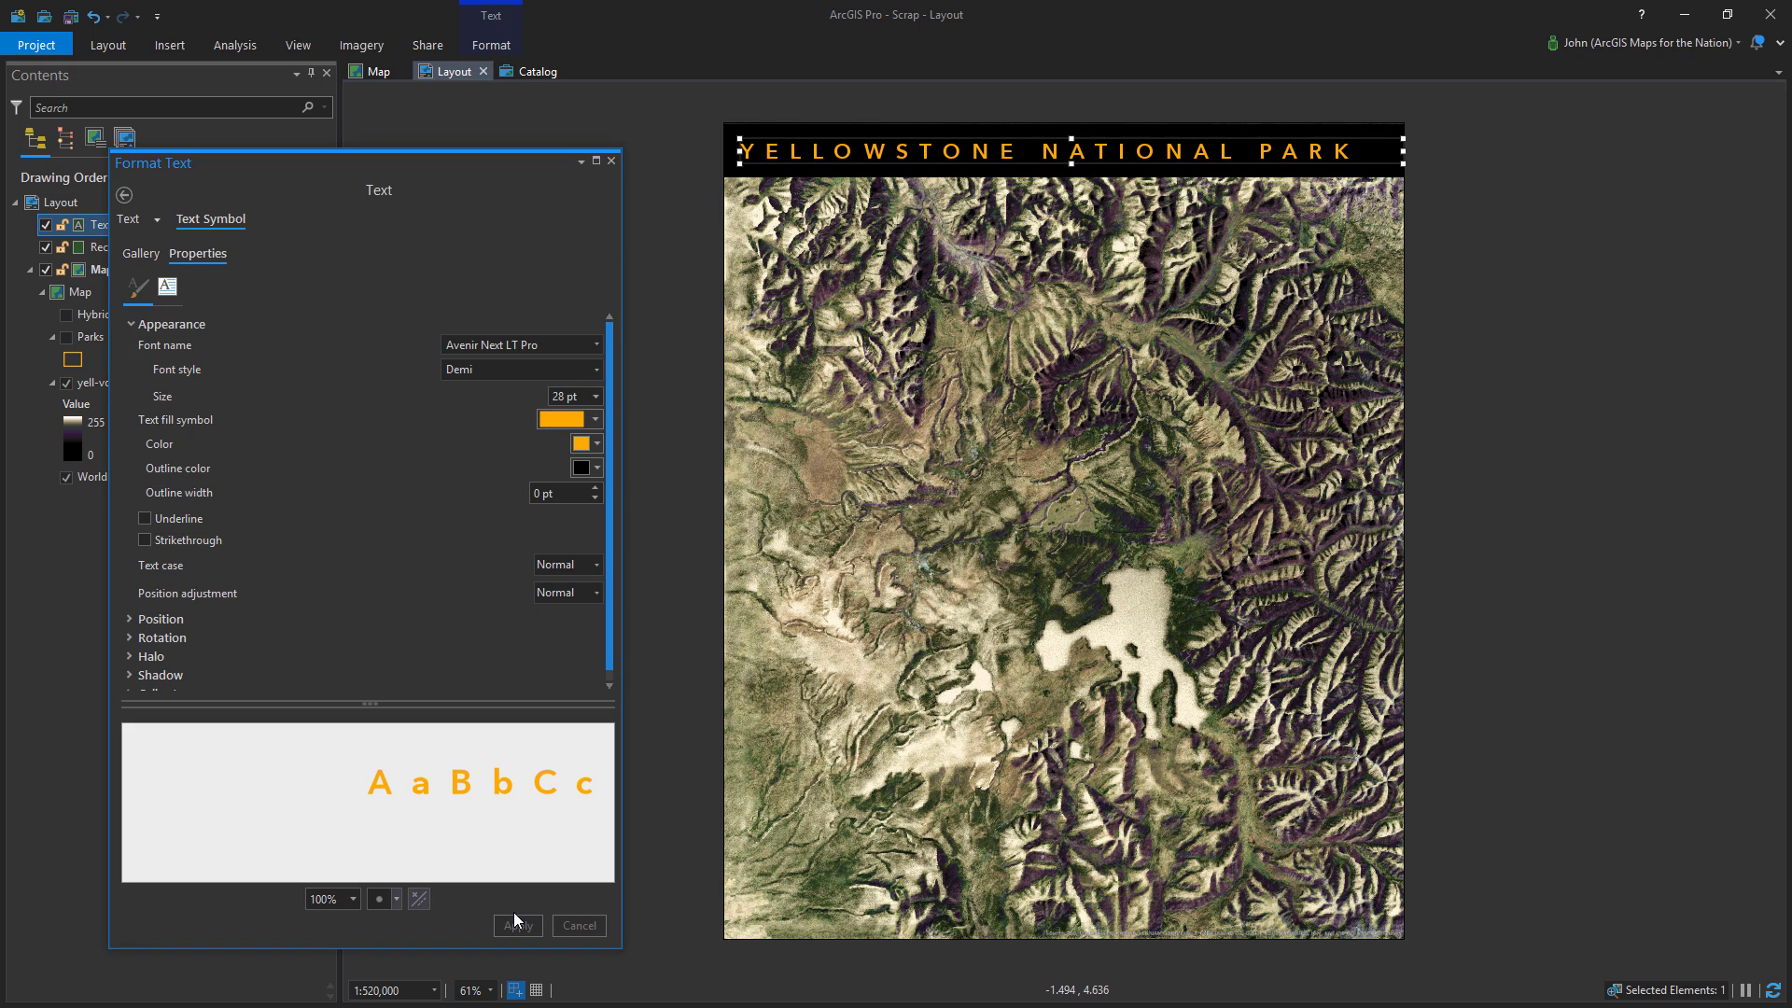
pyautogui.doubleClick(560, 396)
pyautogui.write('29')
pyautogui.click(516, 925)
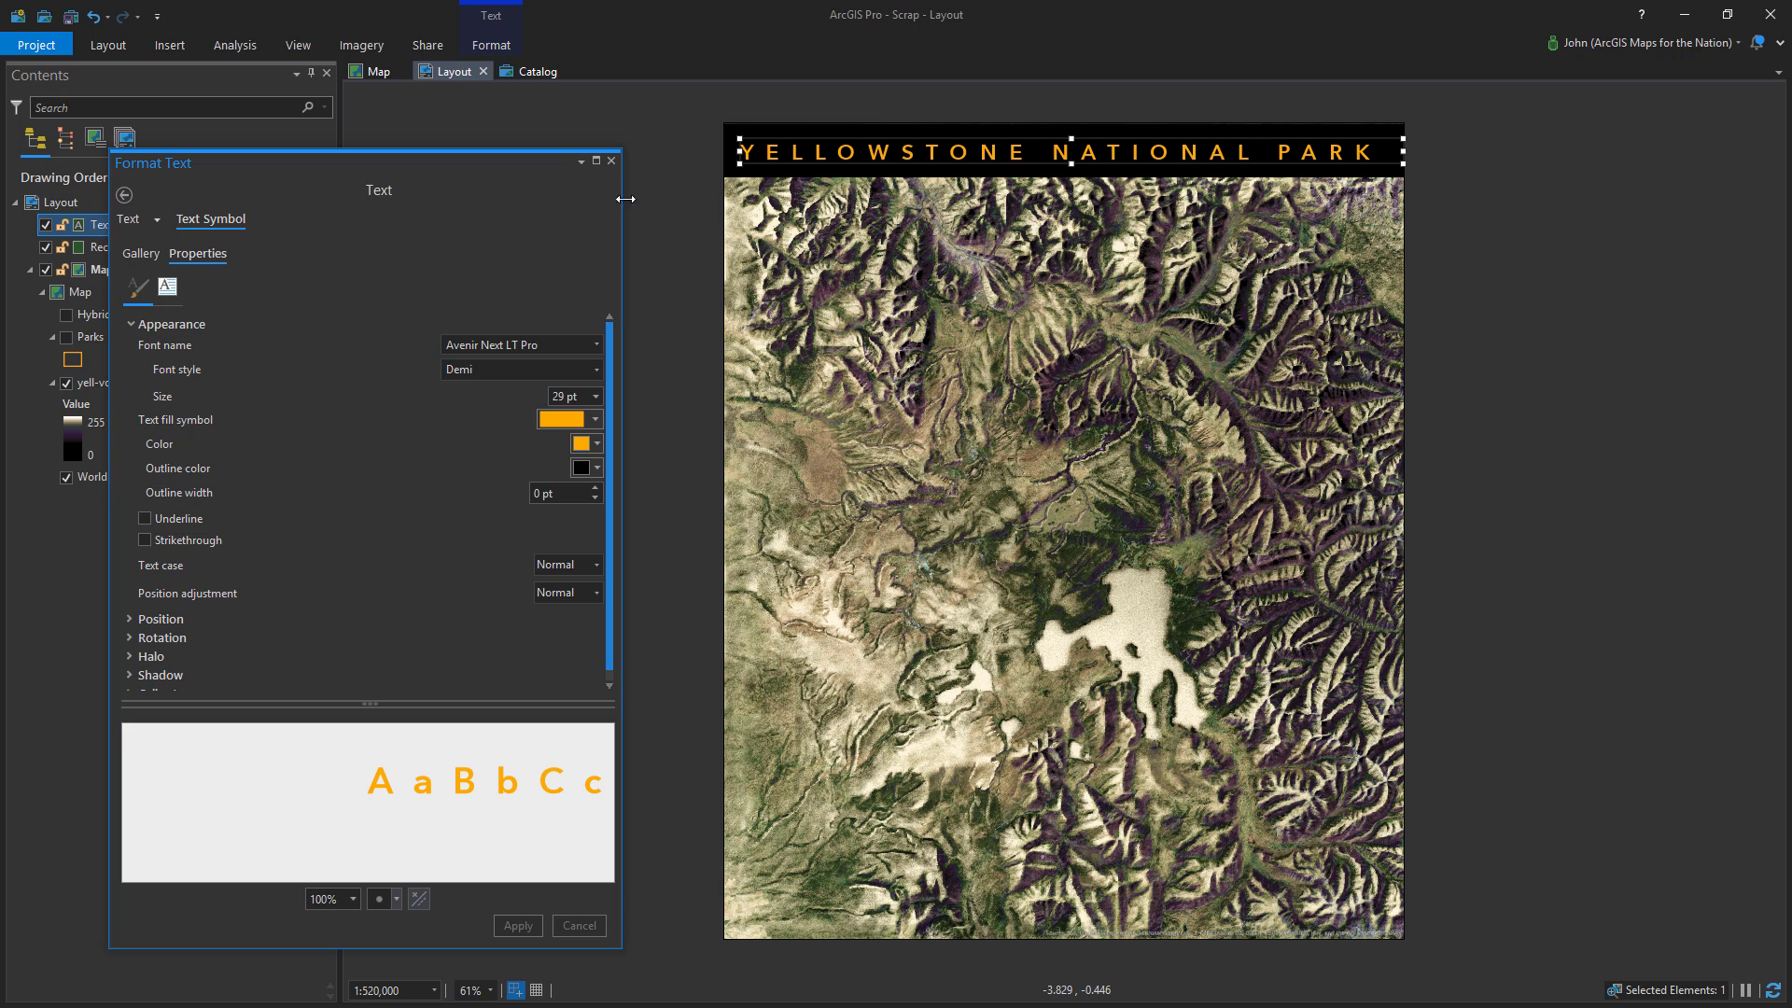
pyautogui.click(698, 175)
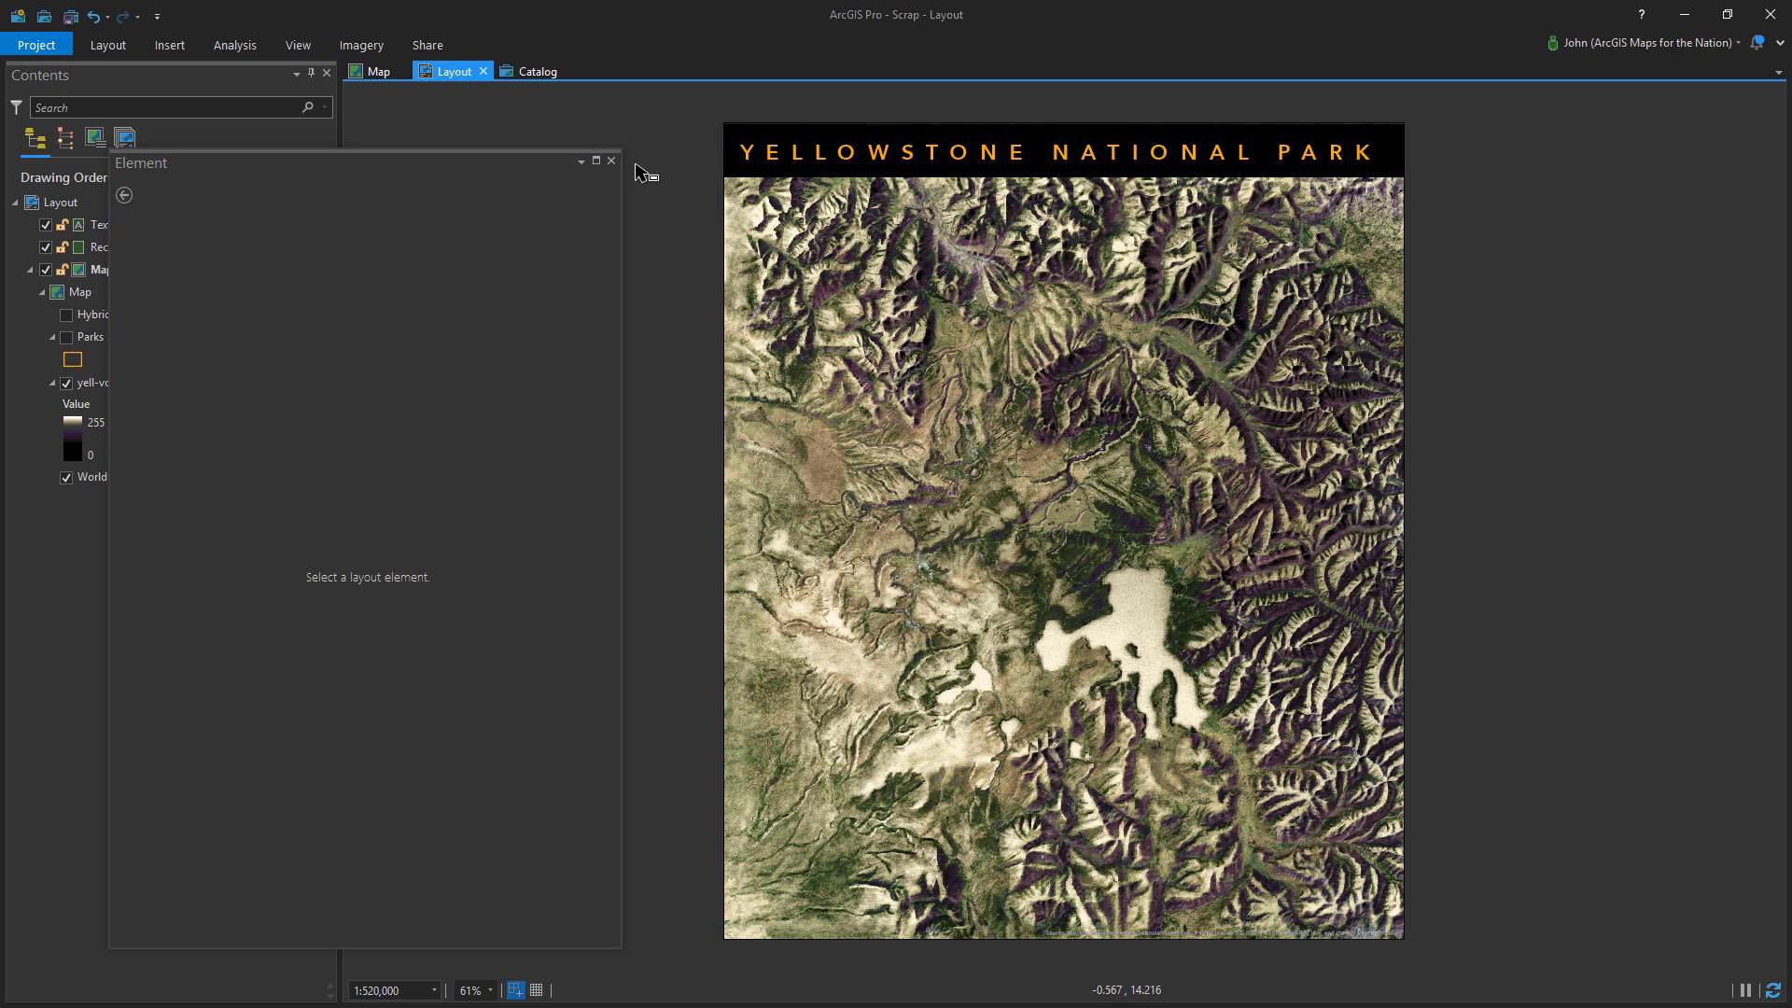
# Draw a rectangle covering the whole map frame
pyautogui.click(611, 160)
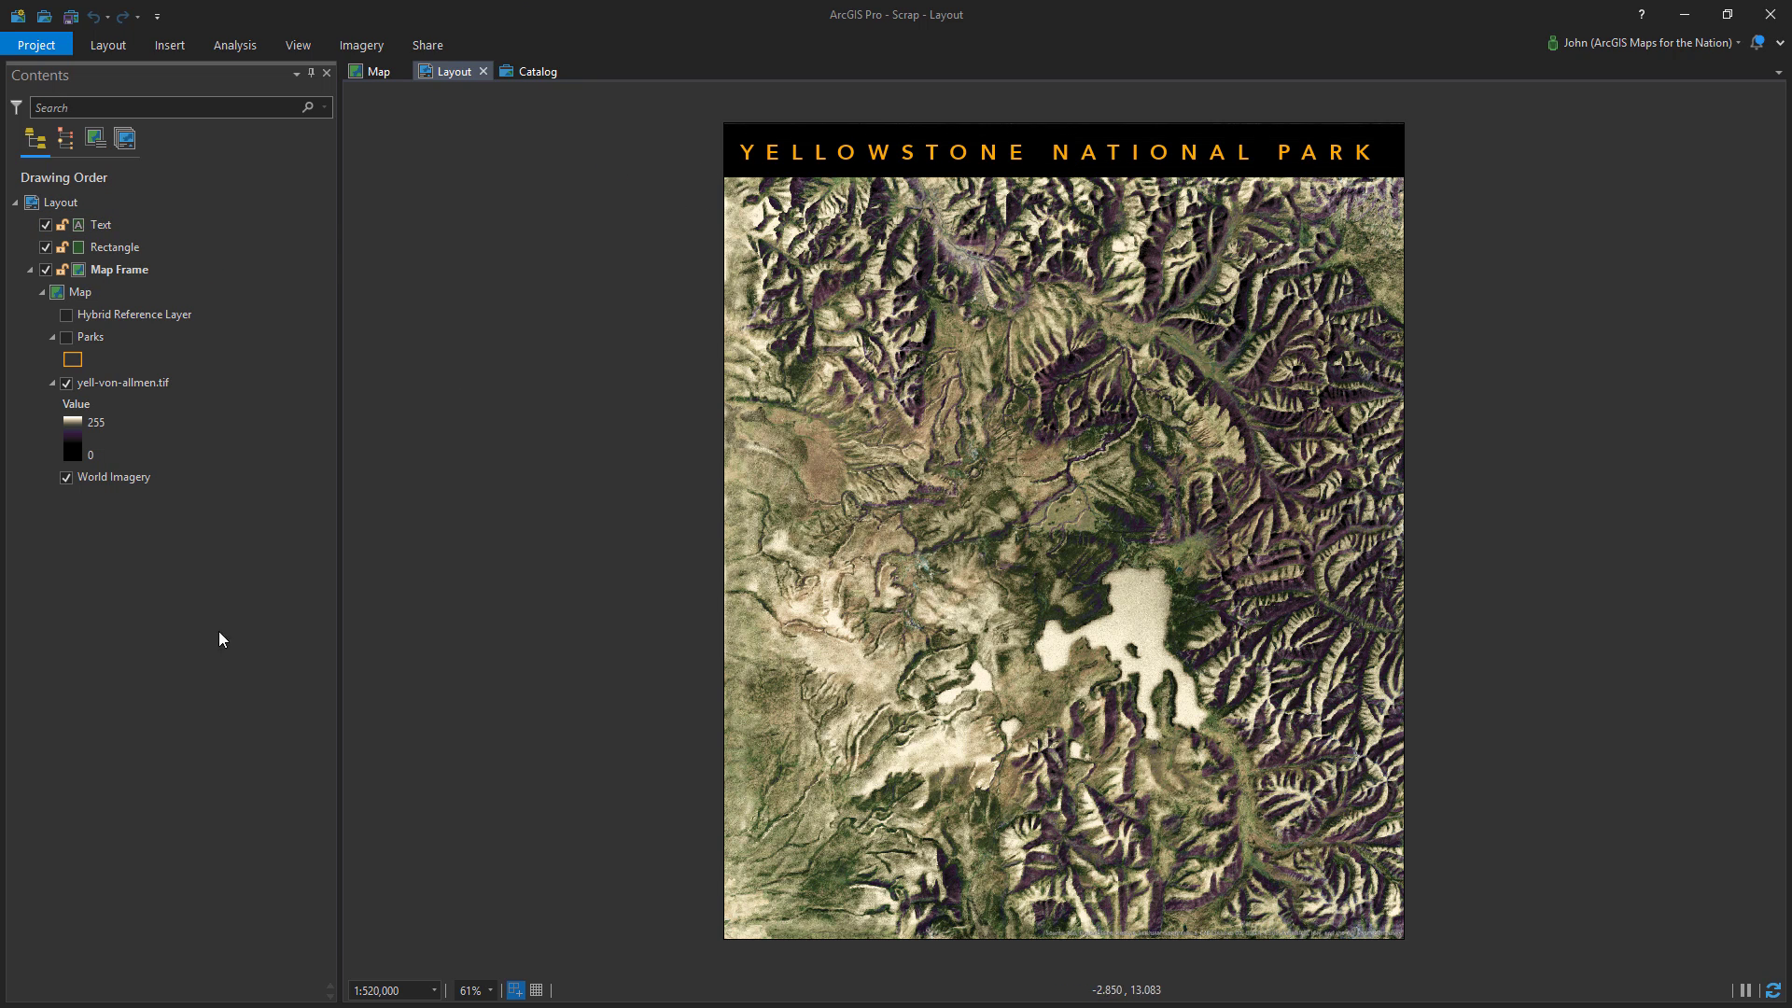
pyautogui.click(169, 45)
pyautogui.click(1069, 73)
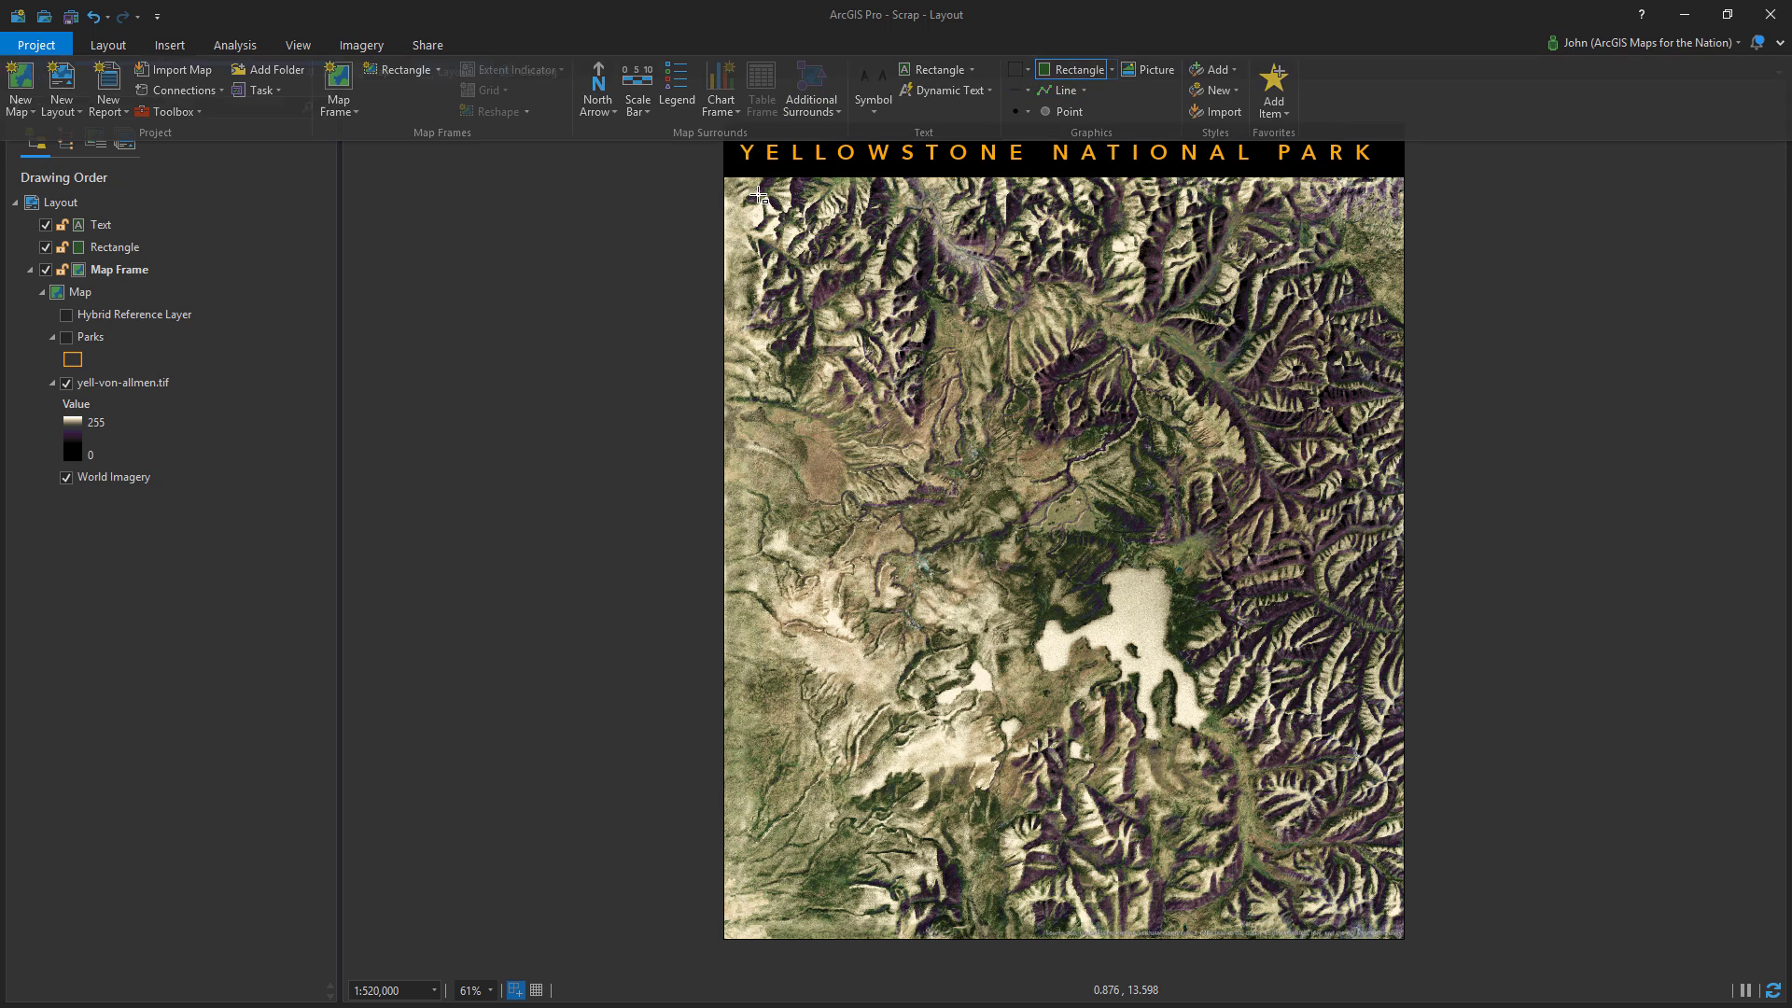
pyautogui.moveTo(726, 178); pyautogui.dragTo(1403, 938)
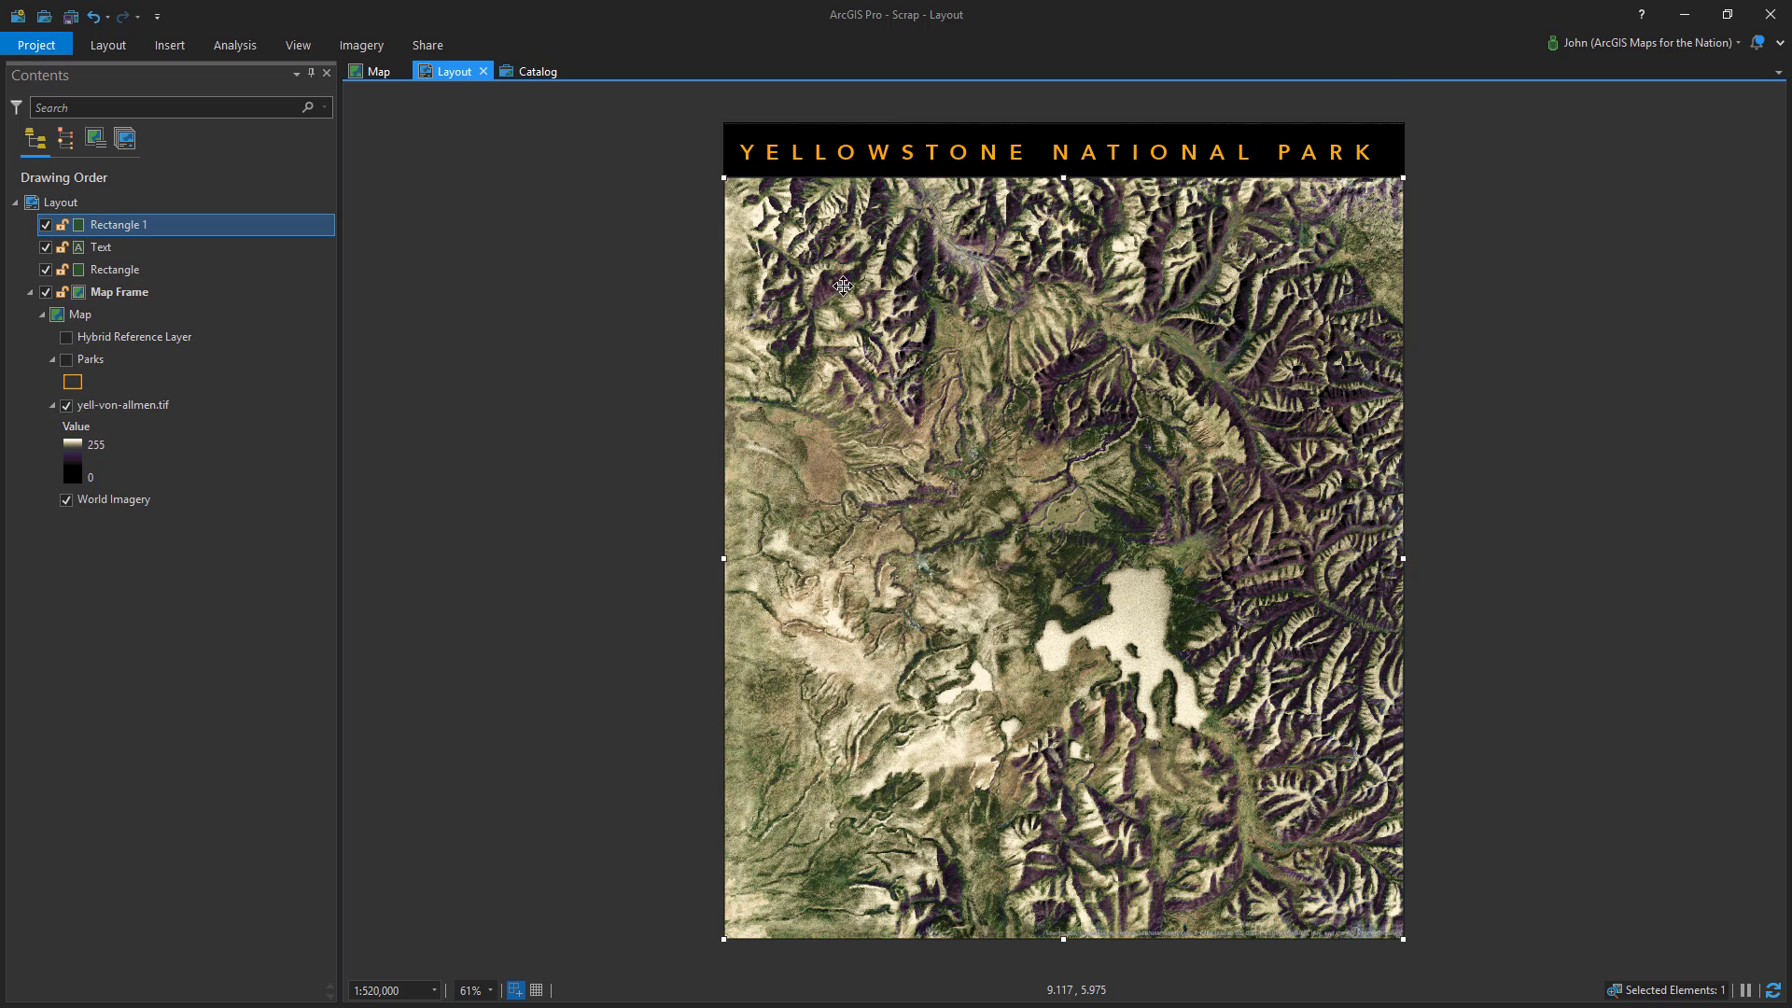
# Add a fill layer to the new rectangle's symbol and remove its outline stroke
pyautogui.doubleClick(128, 229)
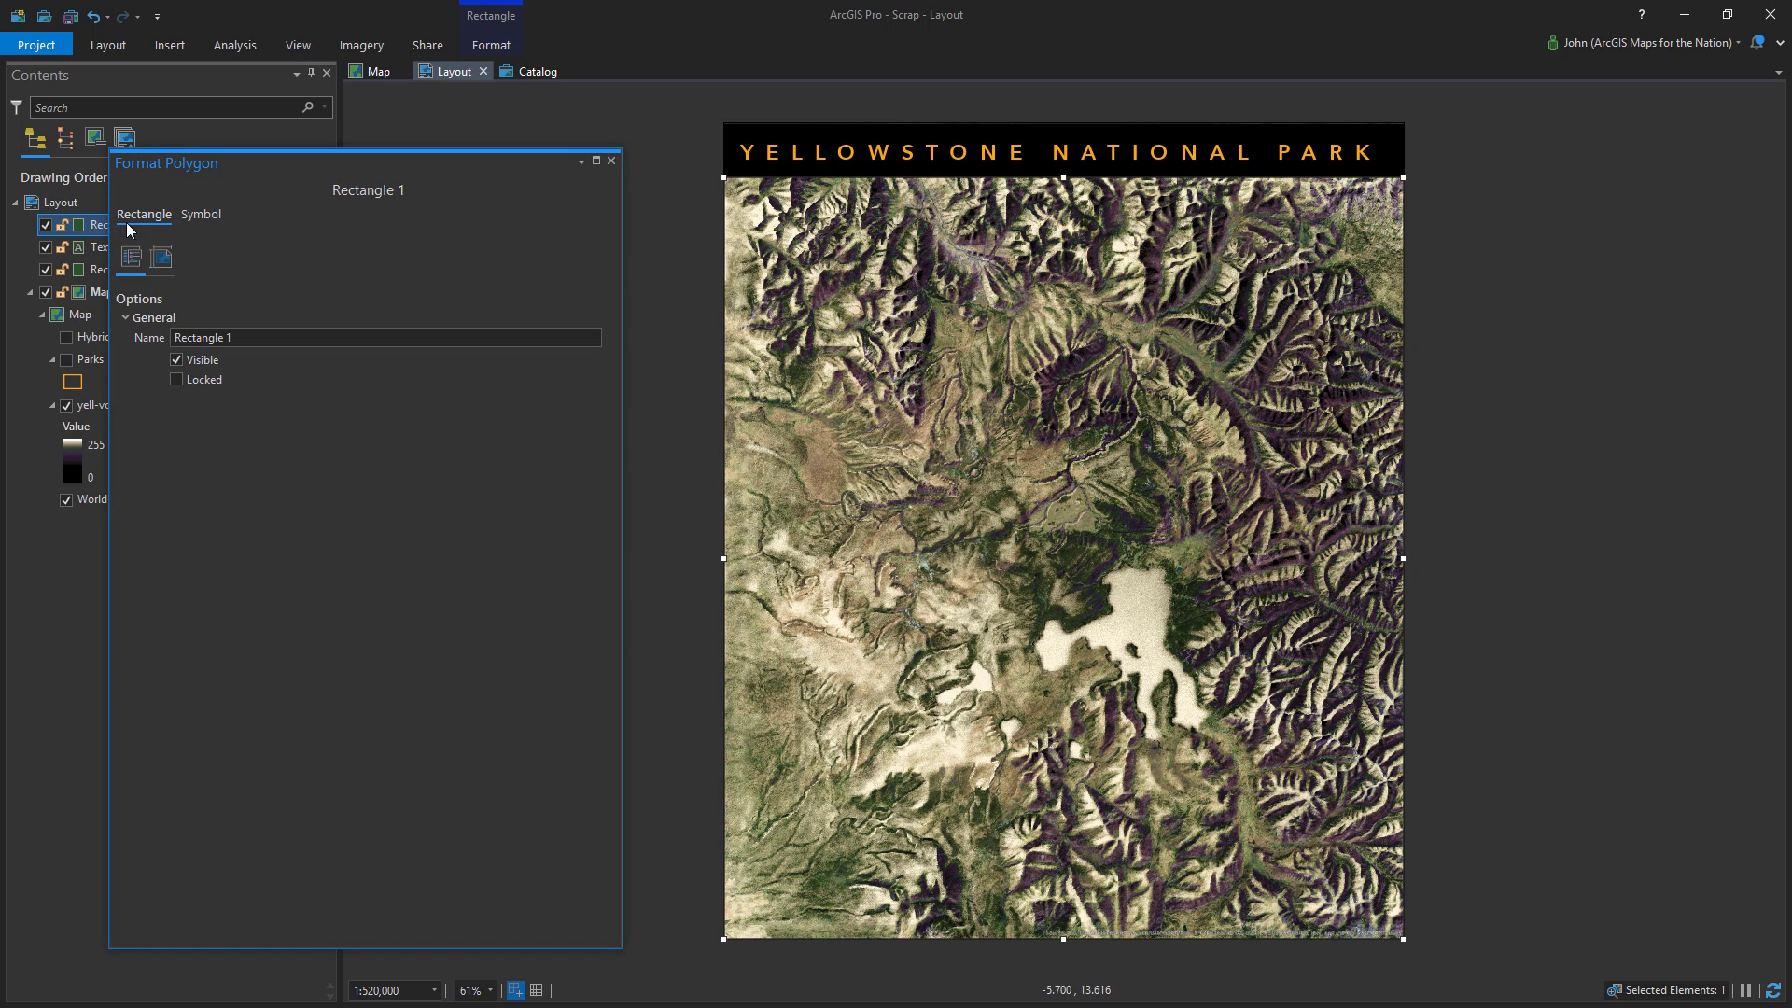
pyautogui.click(201, 216)
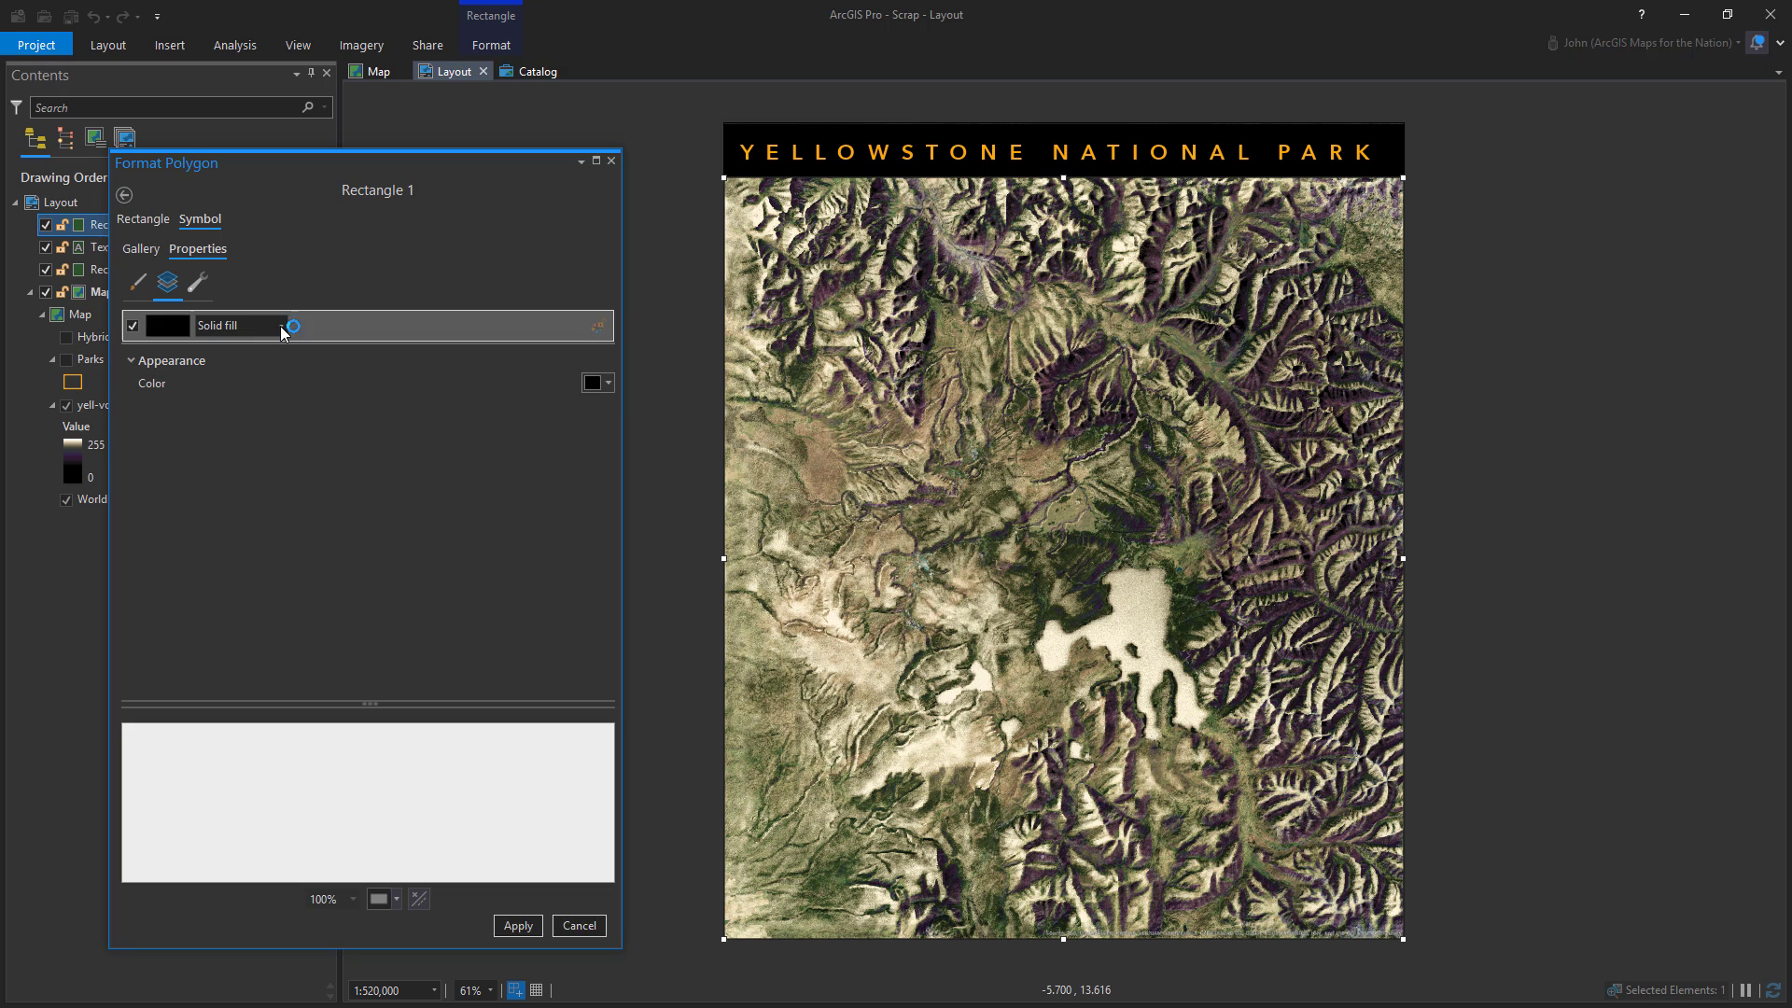
pyautogui.click(196, 282)
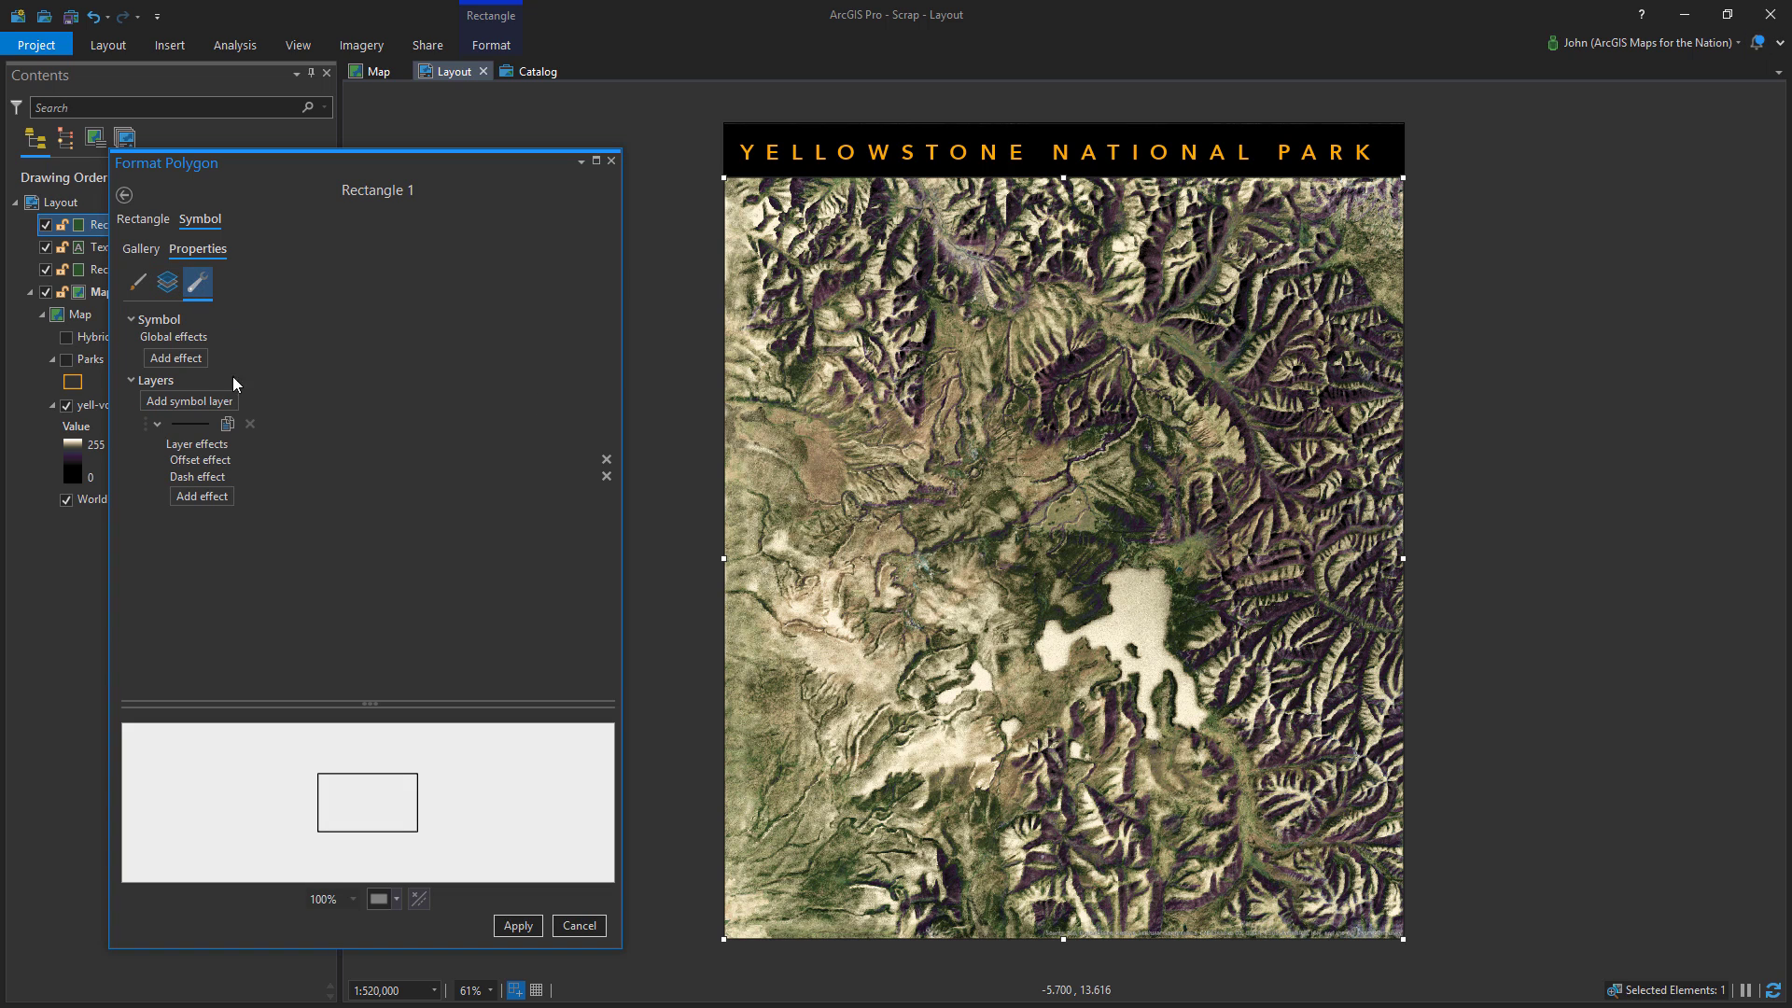
pyautogui.click(189, 401)
pyautogui.click(170, 460)
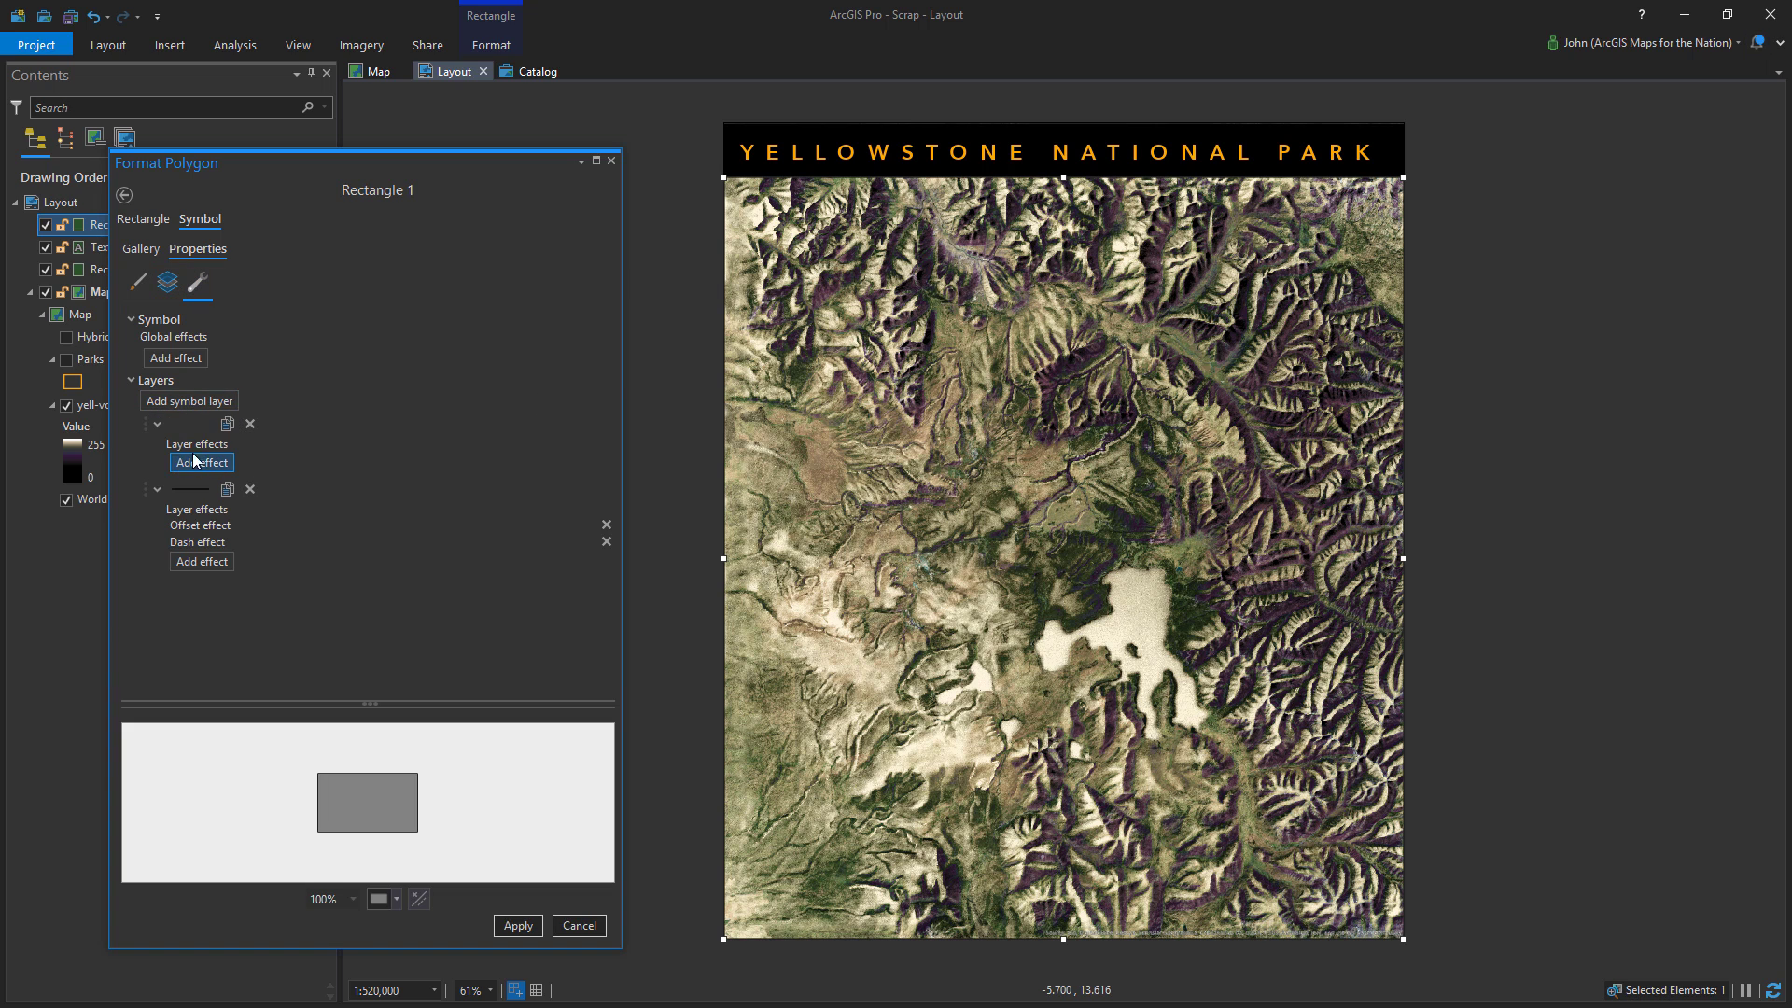
pyautogui.click(249, 489)
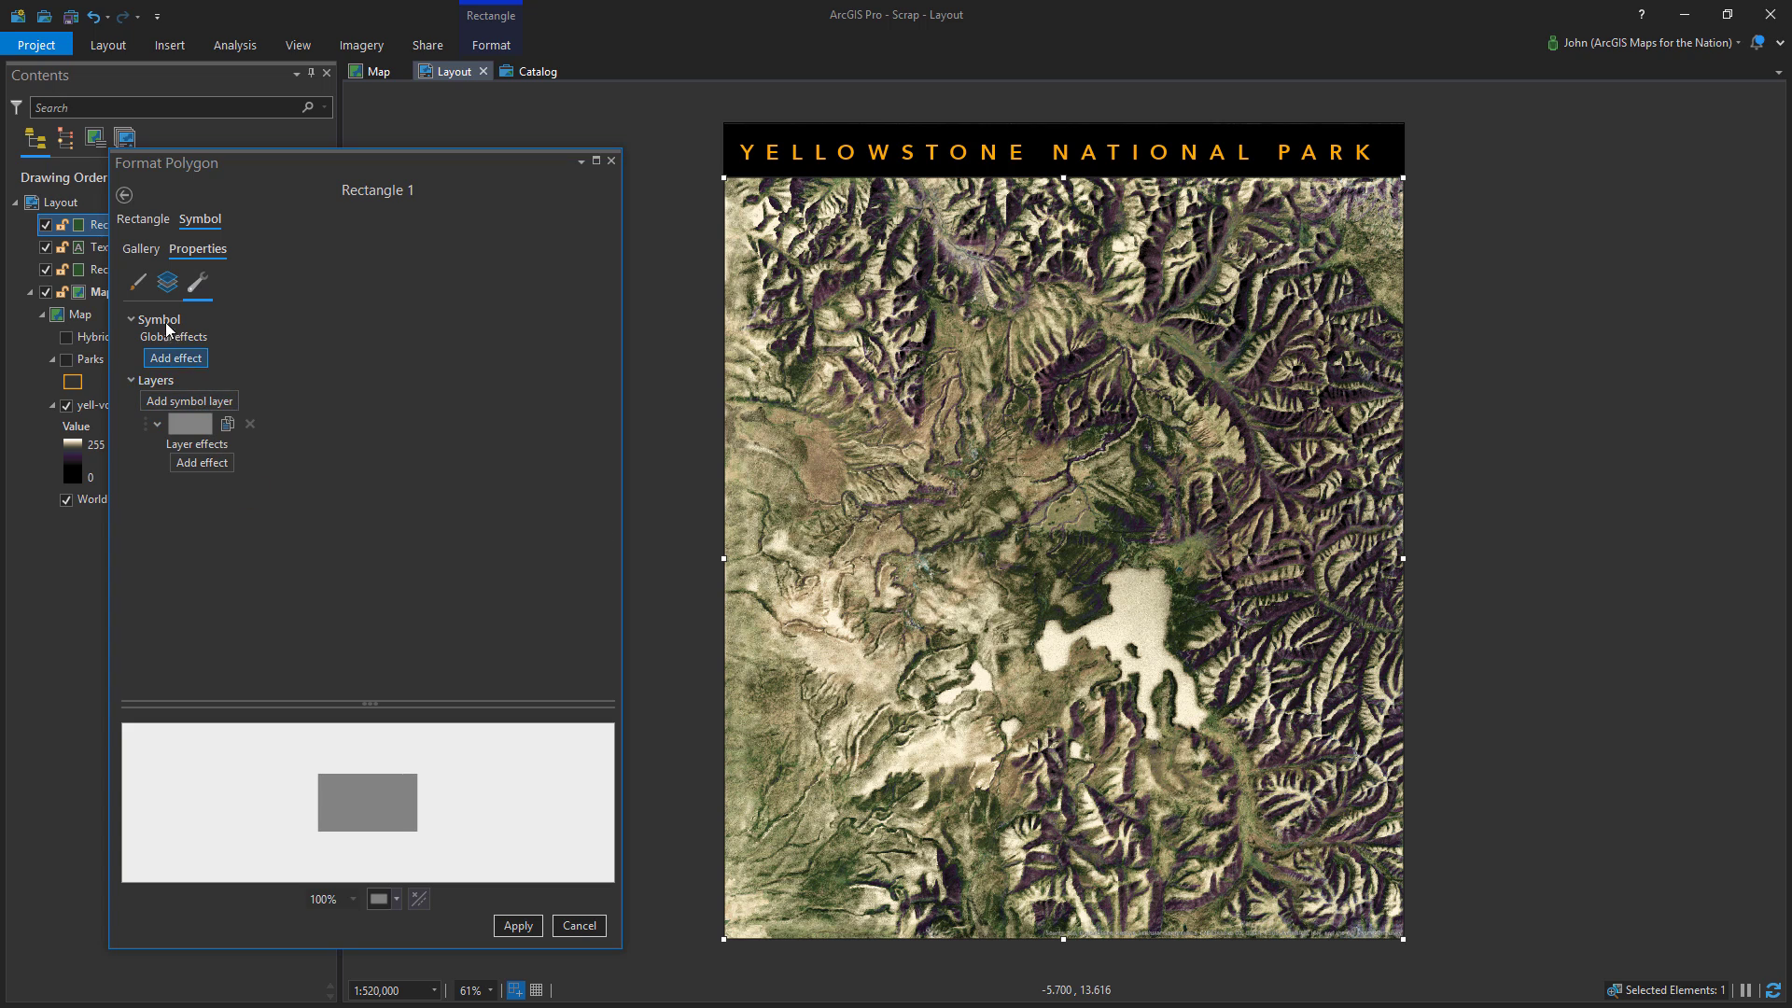
pyautogui.click(167, 282)
# Make the fill a circular, continuous gradient at 95% size
pyautogui.click(268, 333)
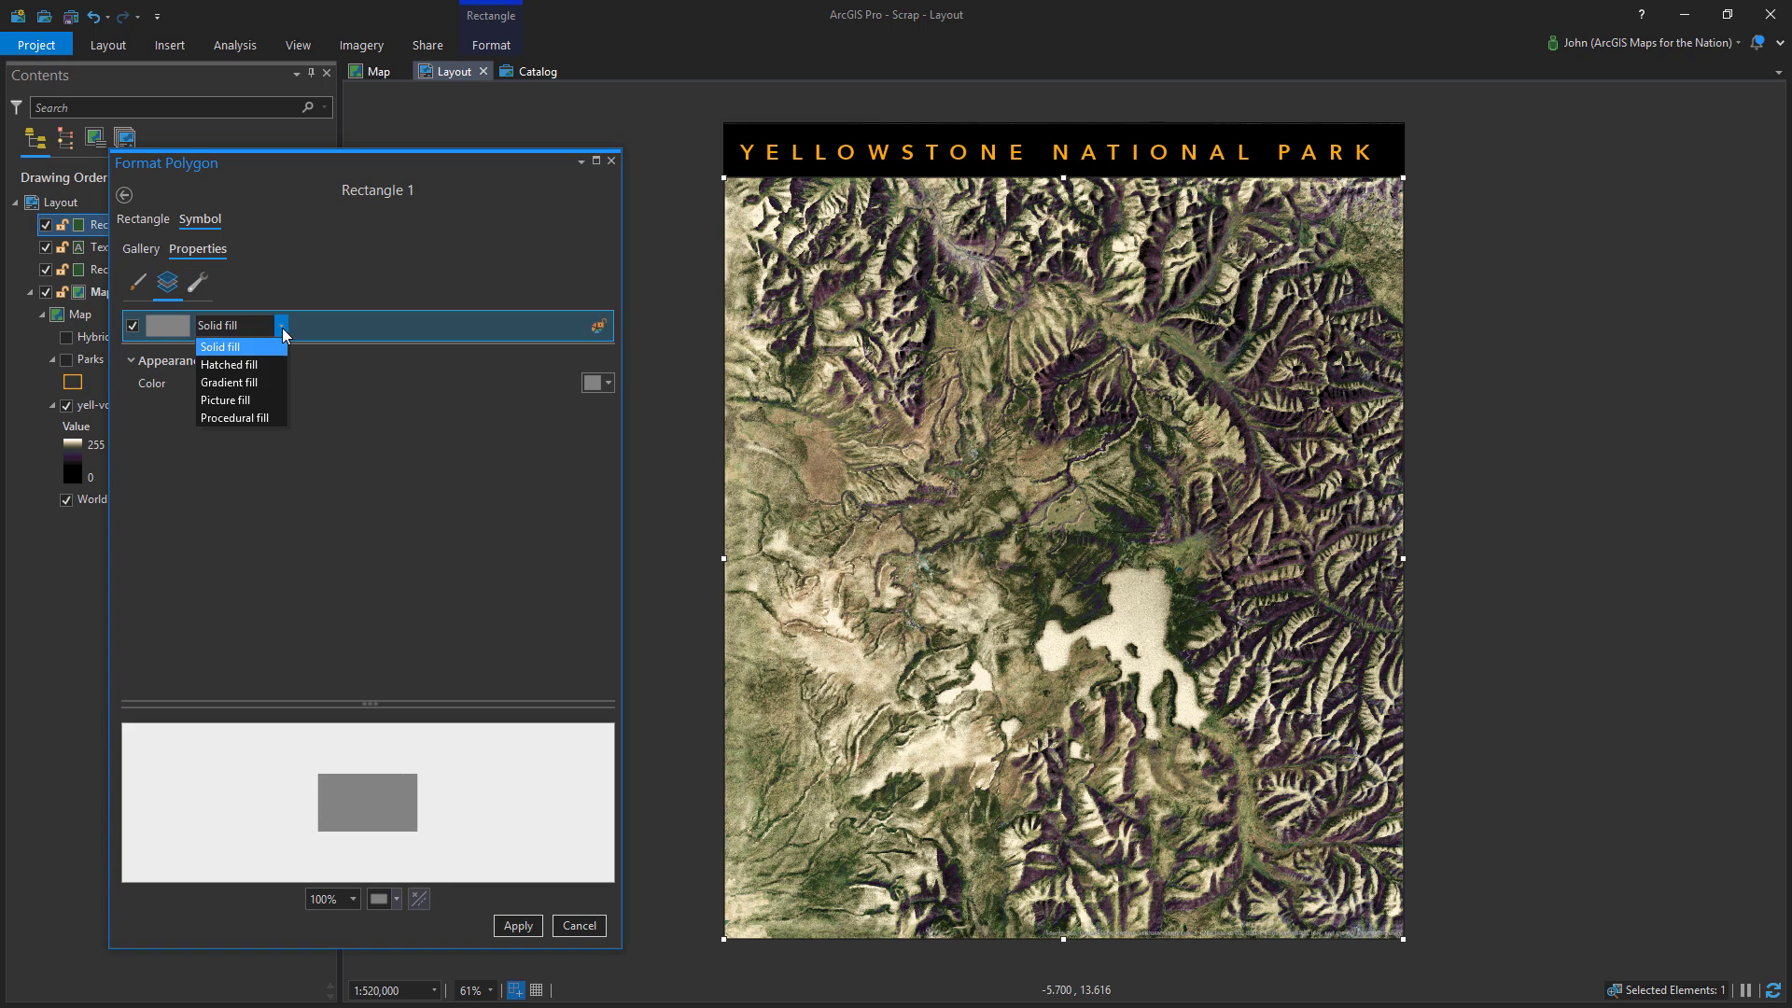
pyautogui.click(234, 385)
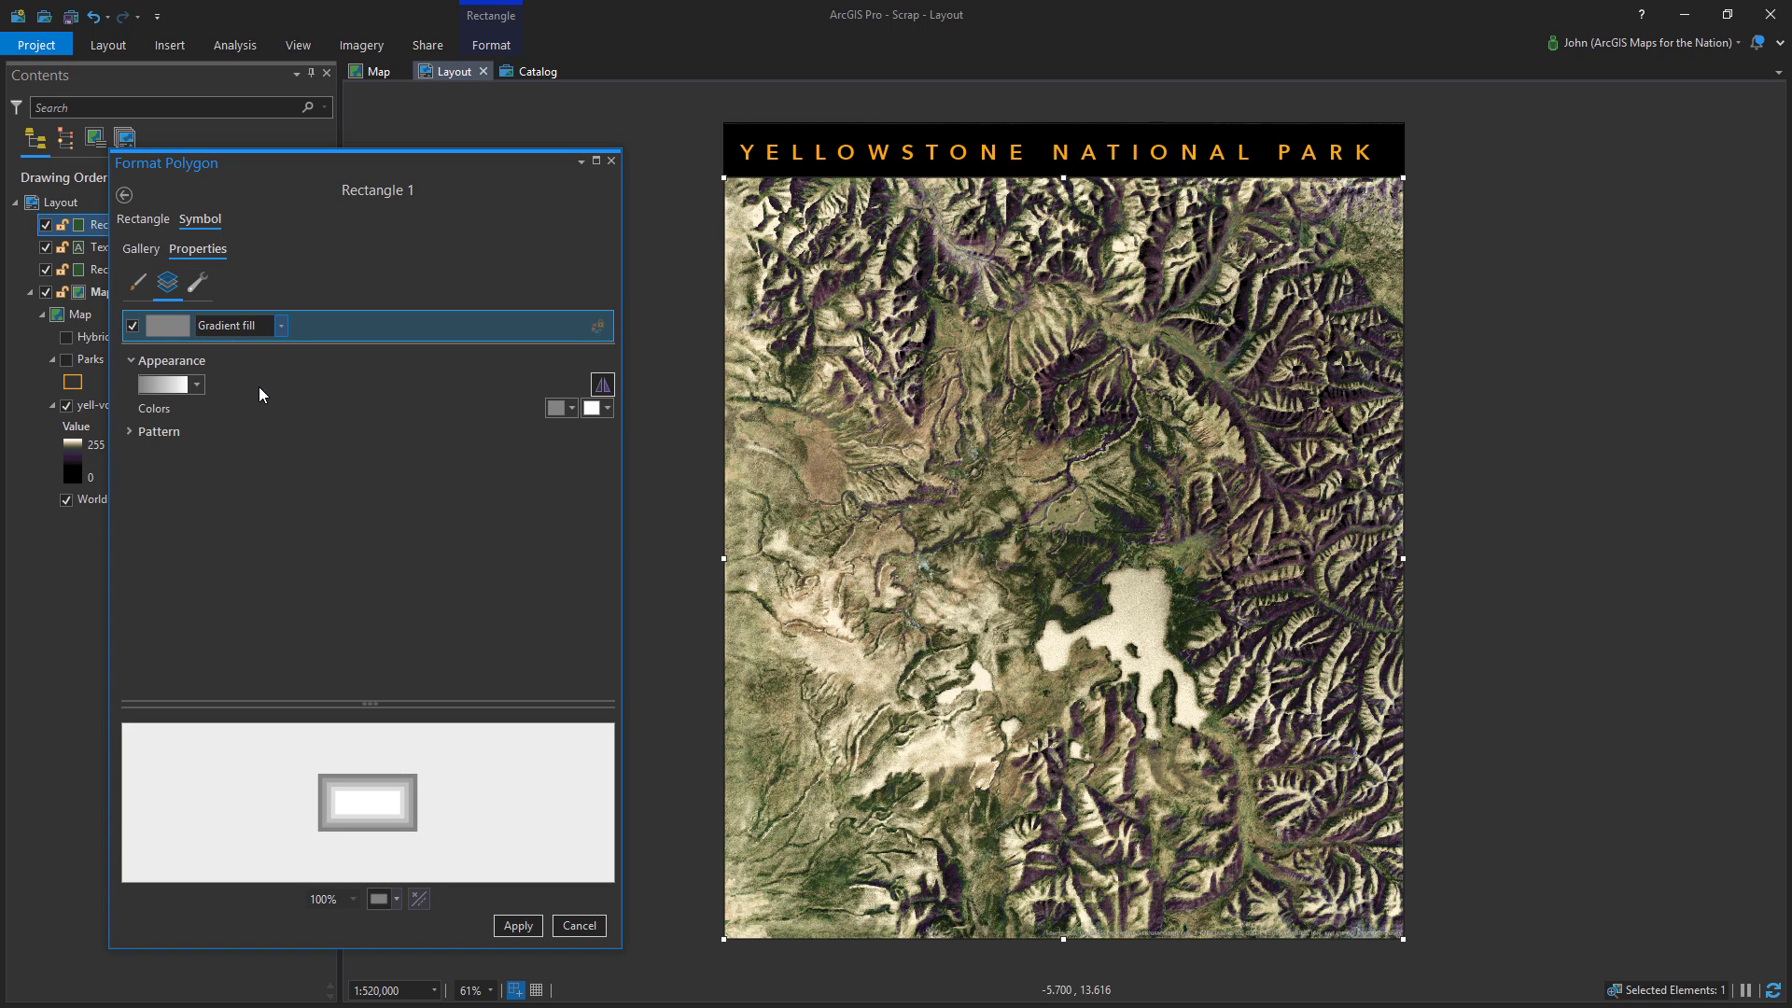
pyautogui.click(191, 438)
pyautogui.click(593, 463)
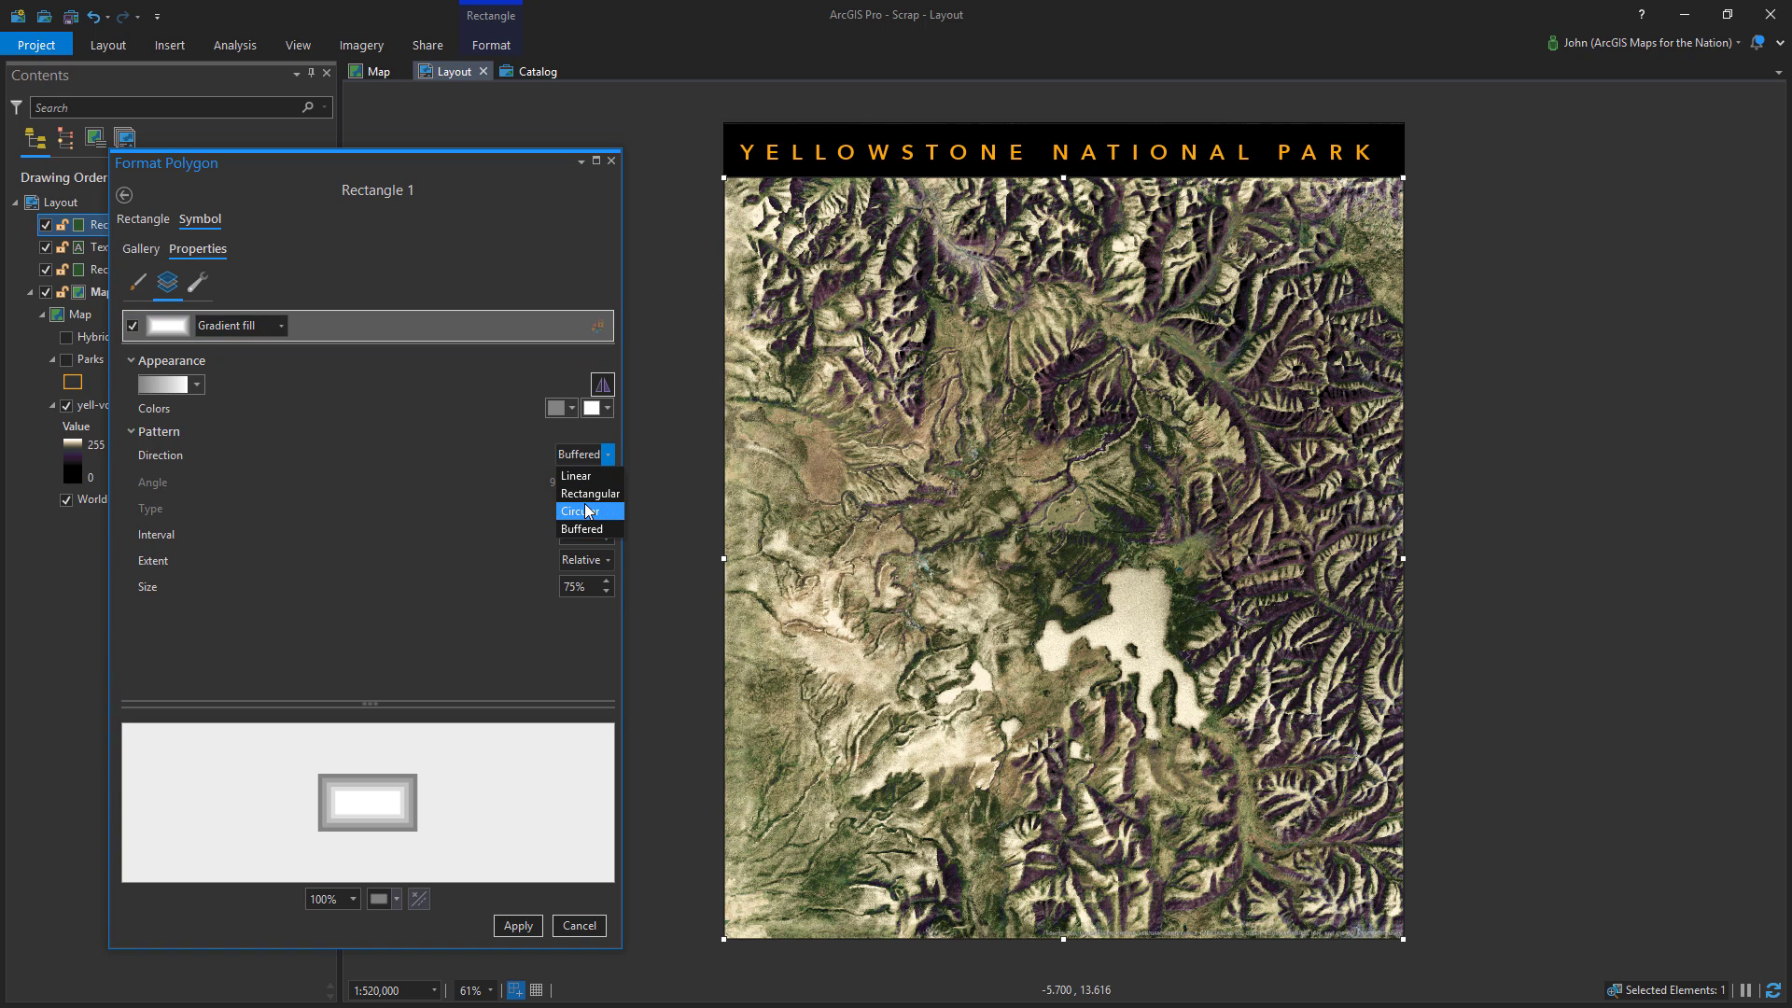
pyautogui.click(585, 512)
pyautogui.click(586, 509)
pyautogui.click(588, 544)
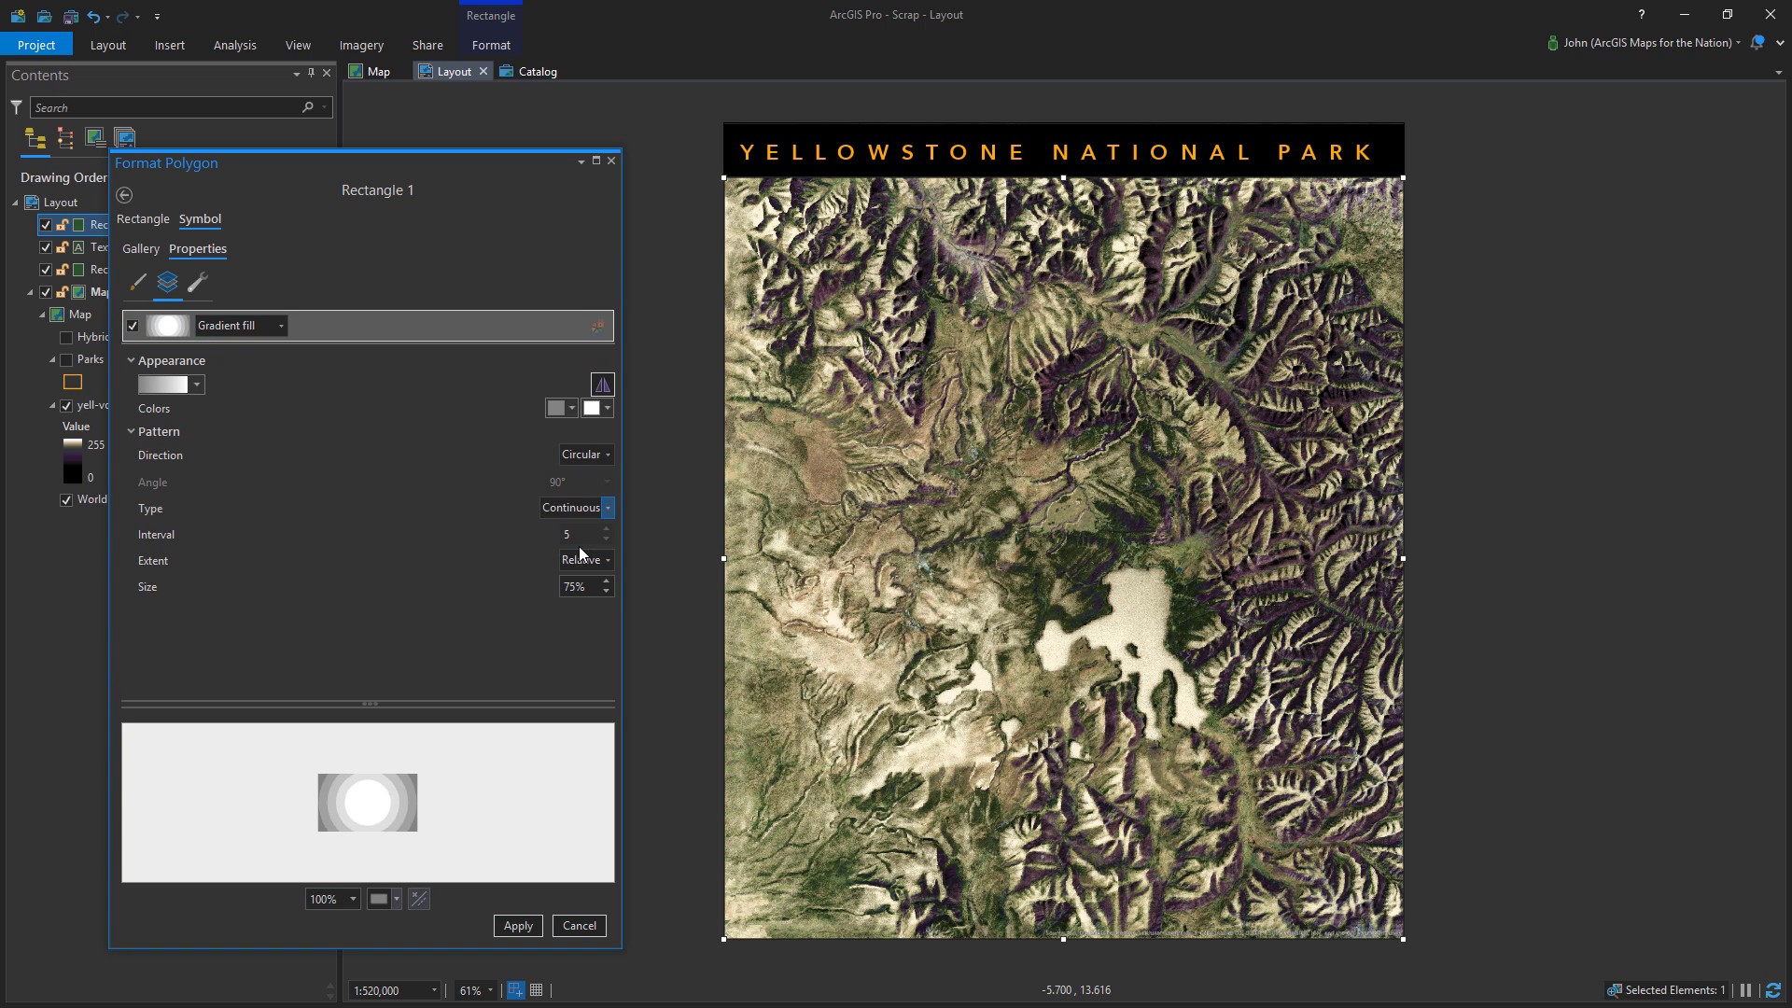
pyautogui.moveTo(570, 586); pyautogui.dragTo(545, 586)
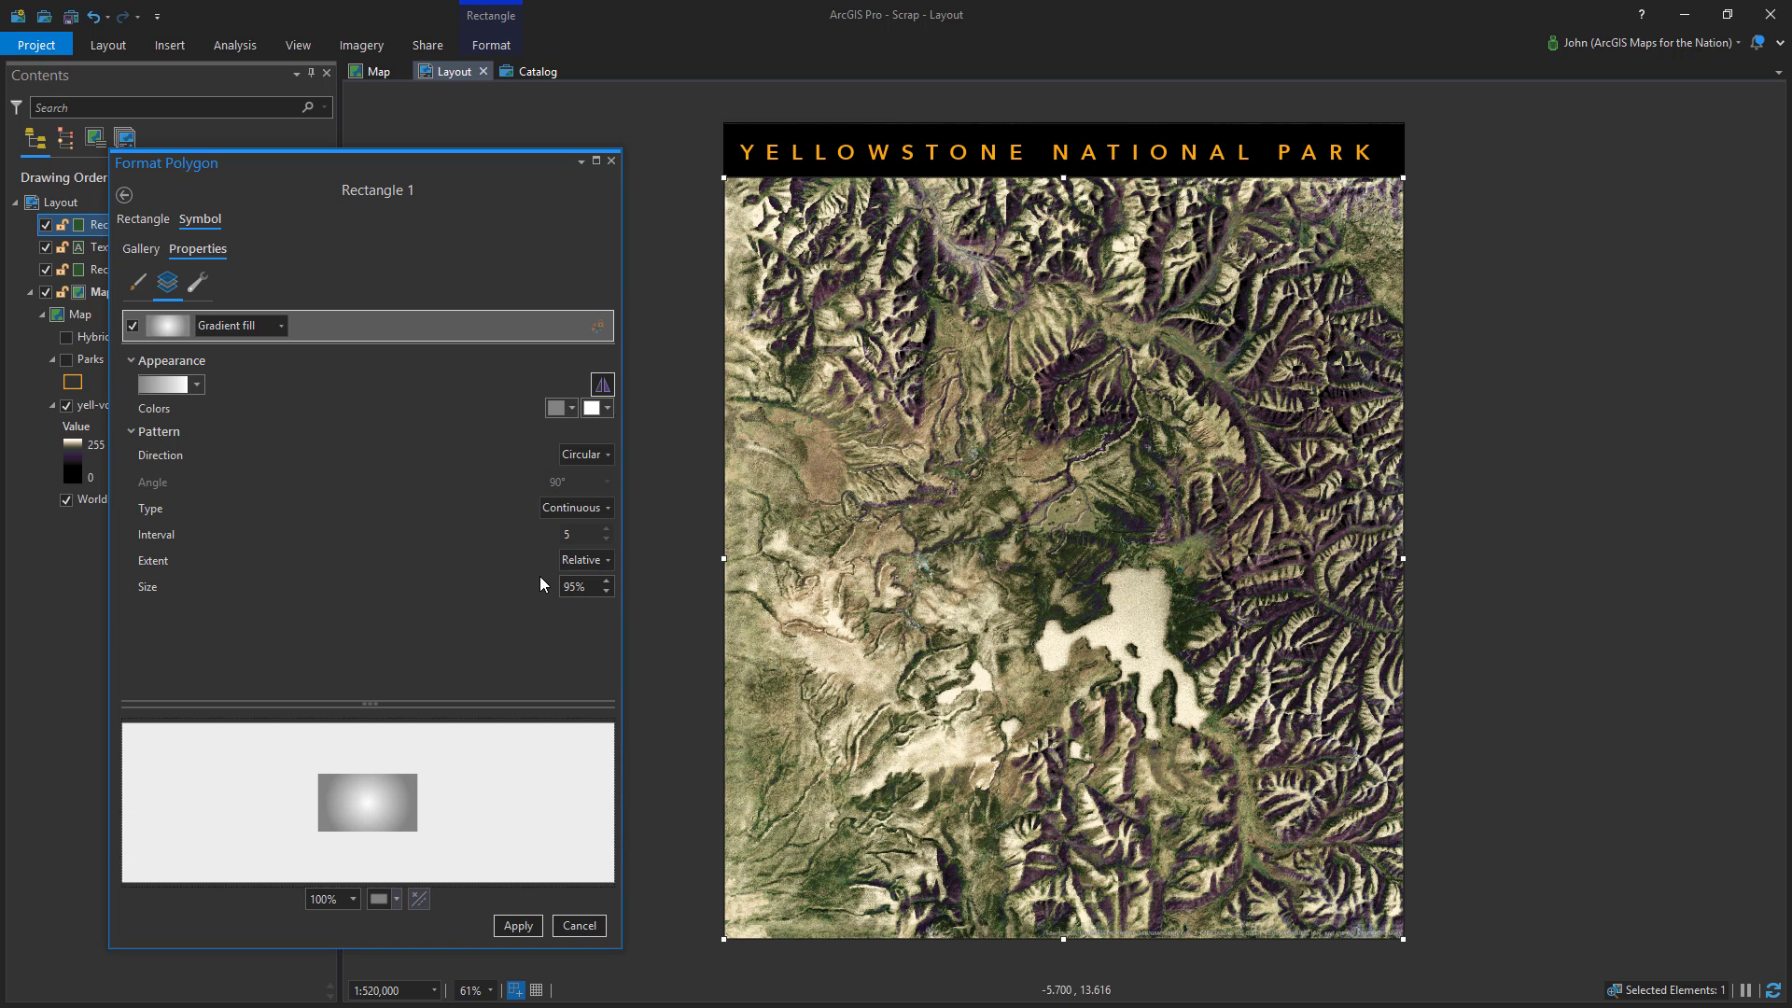
# Set both gradient colours to black, with the second 100% transparent
pyautogui.click(558, 410)
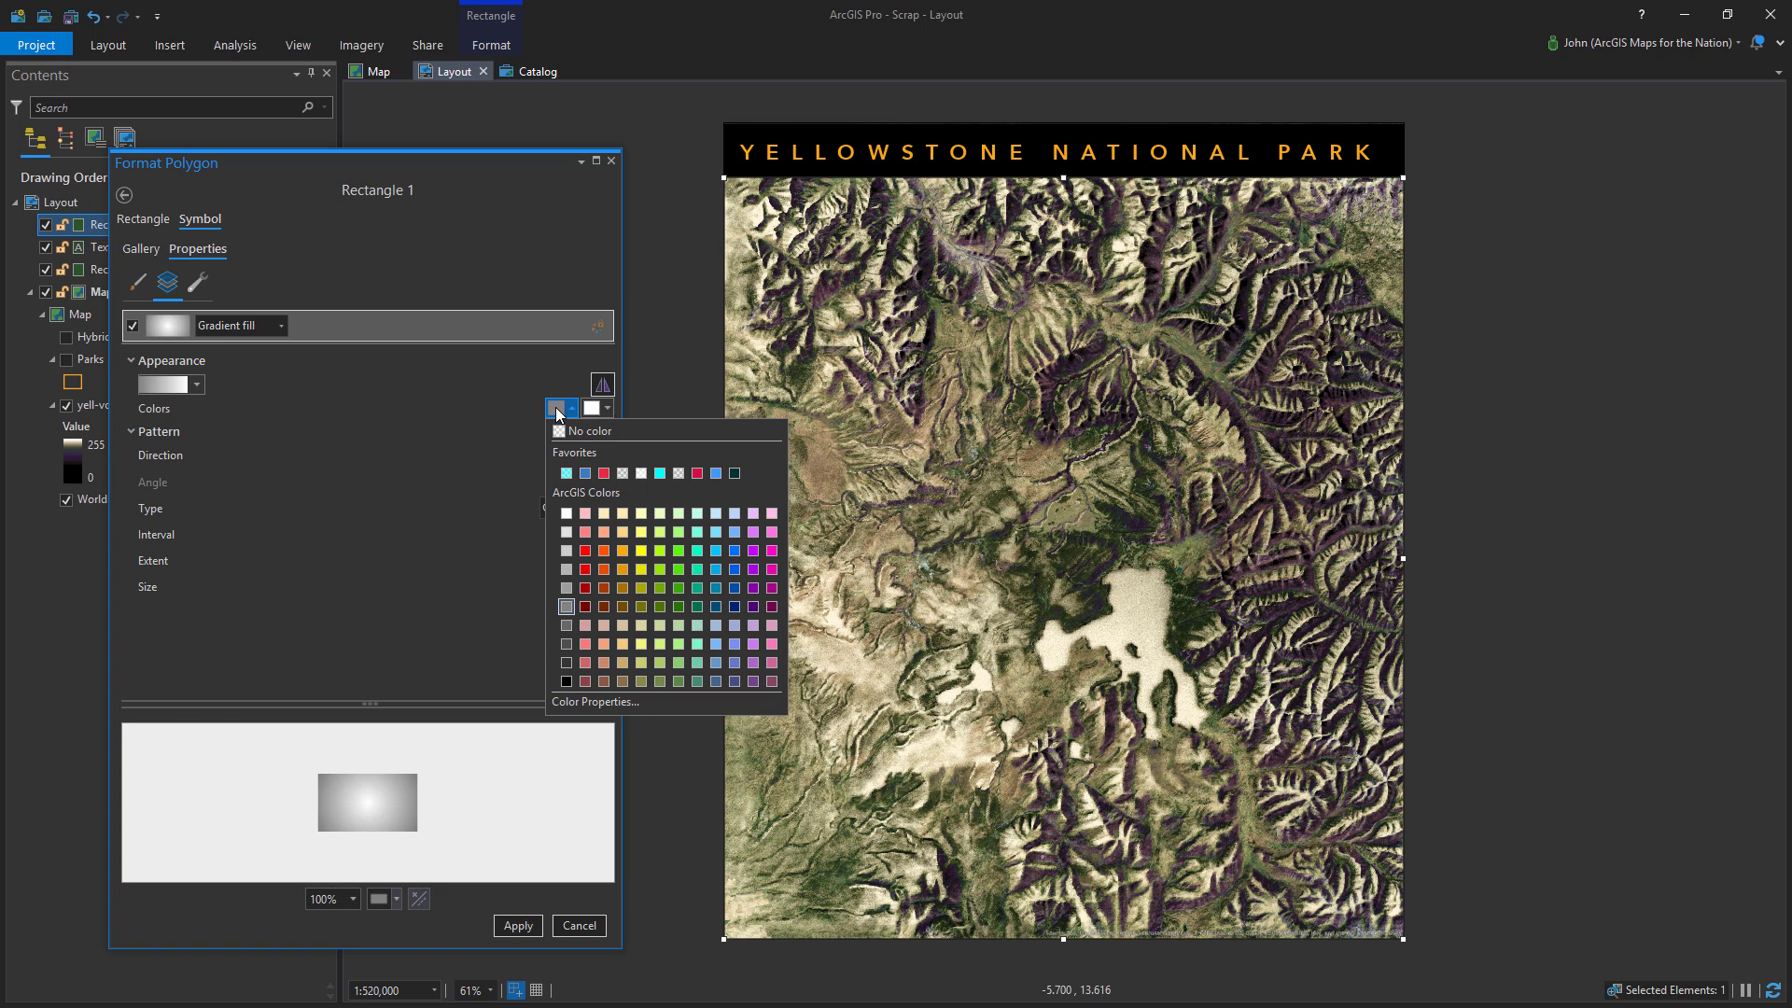
pyautogui.click(566, 681)
pyautogui.click(591, 408)
pyautogui.click(602, 680)
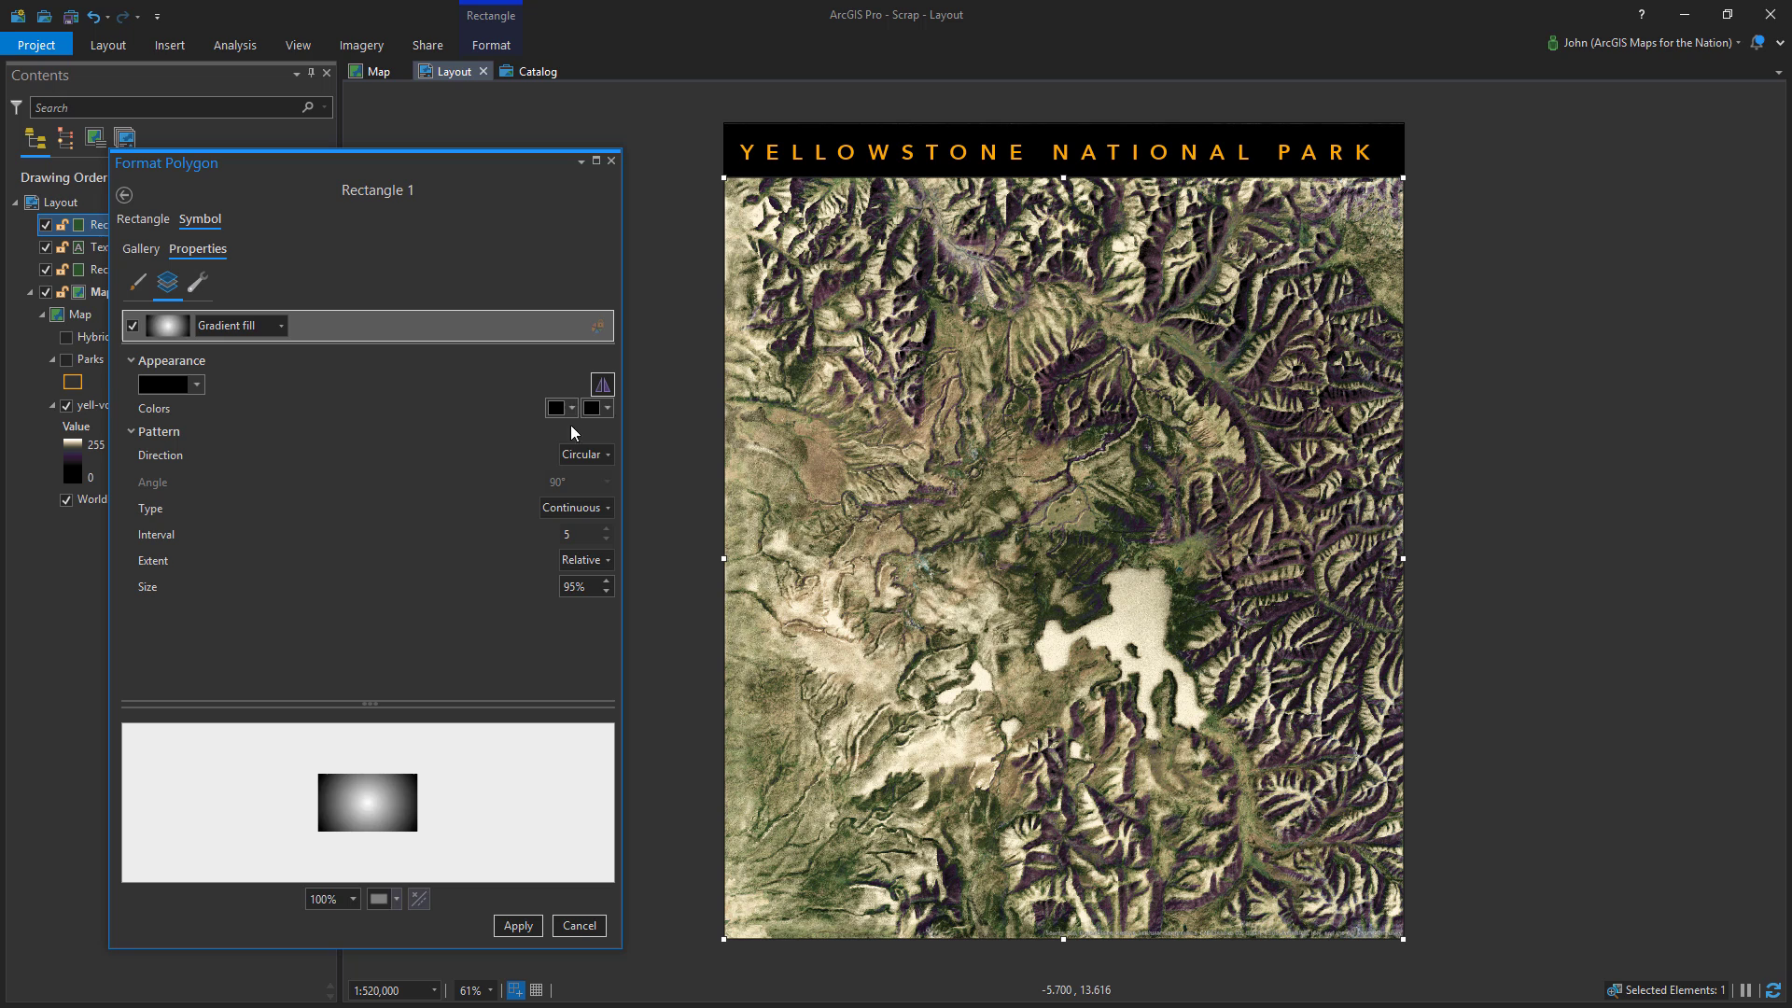
pyautogui.click(591, 408)
pyautogui.click(628, 702)
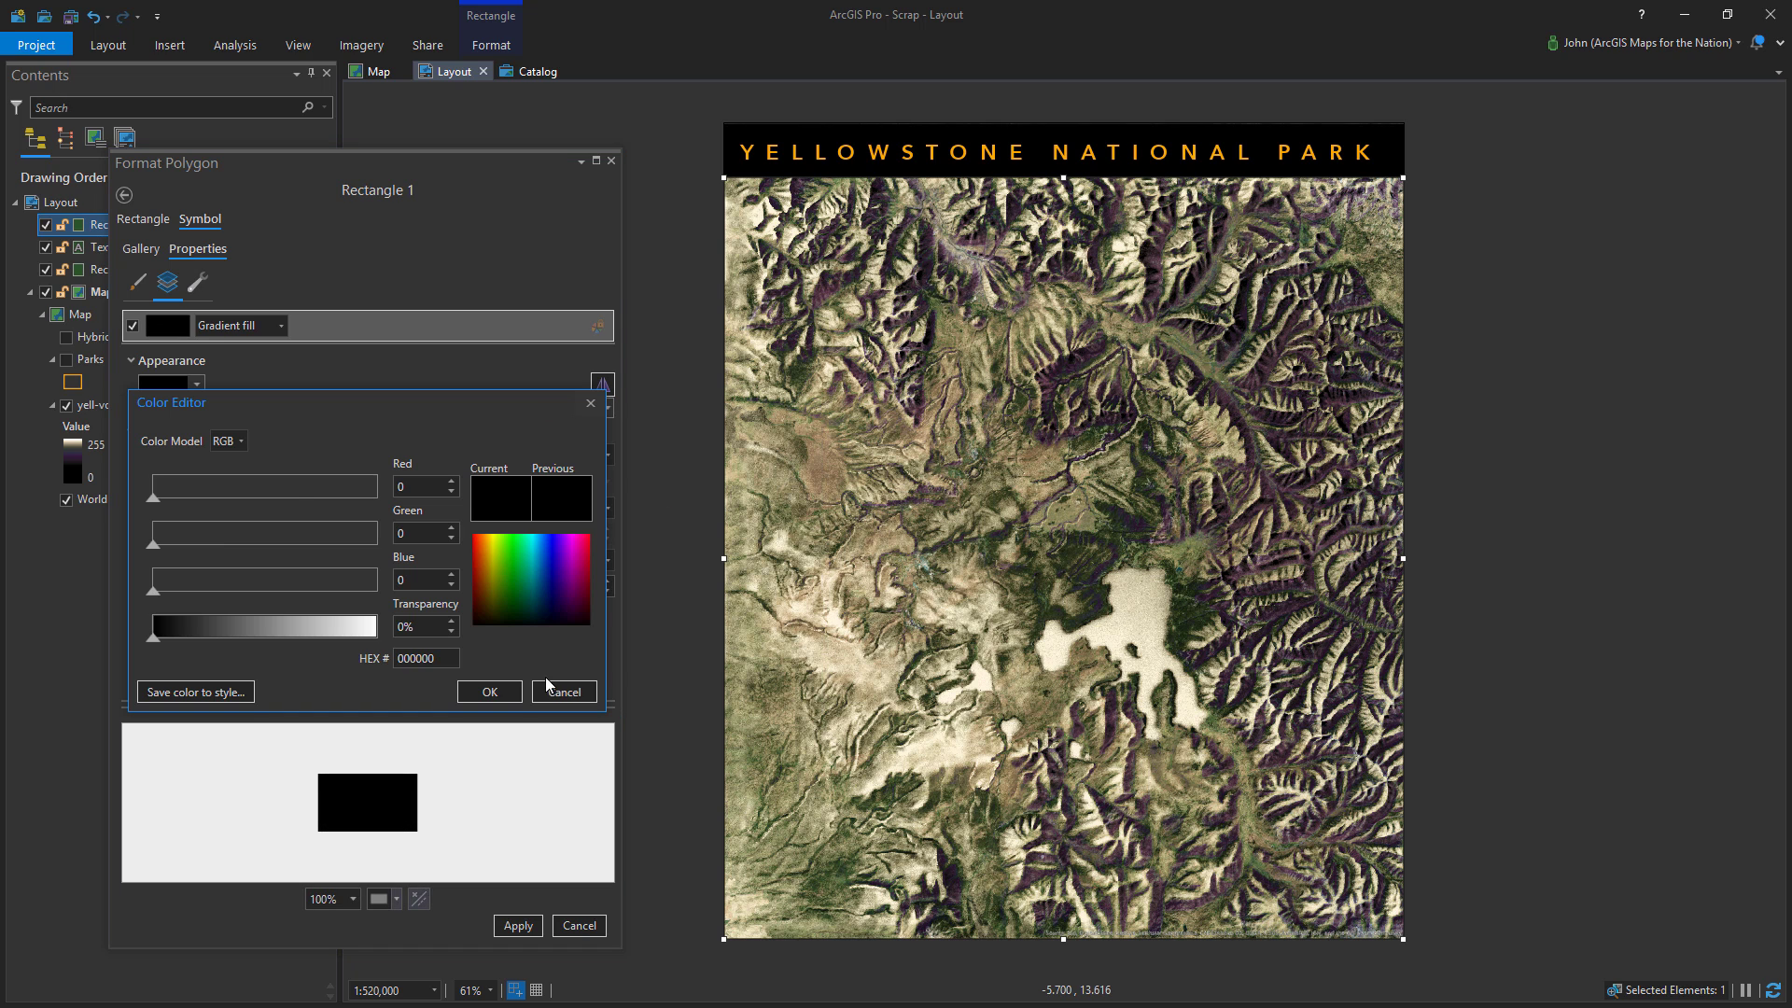
pyautogui.click(392, 627)
pyautogui.write('100')
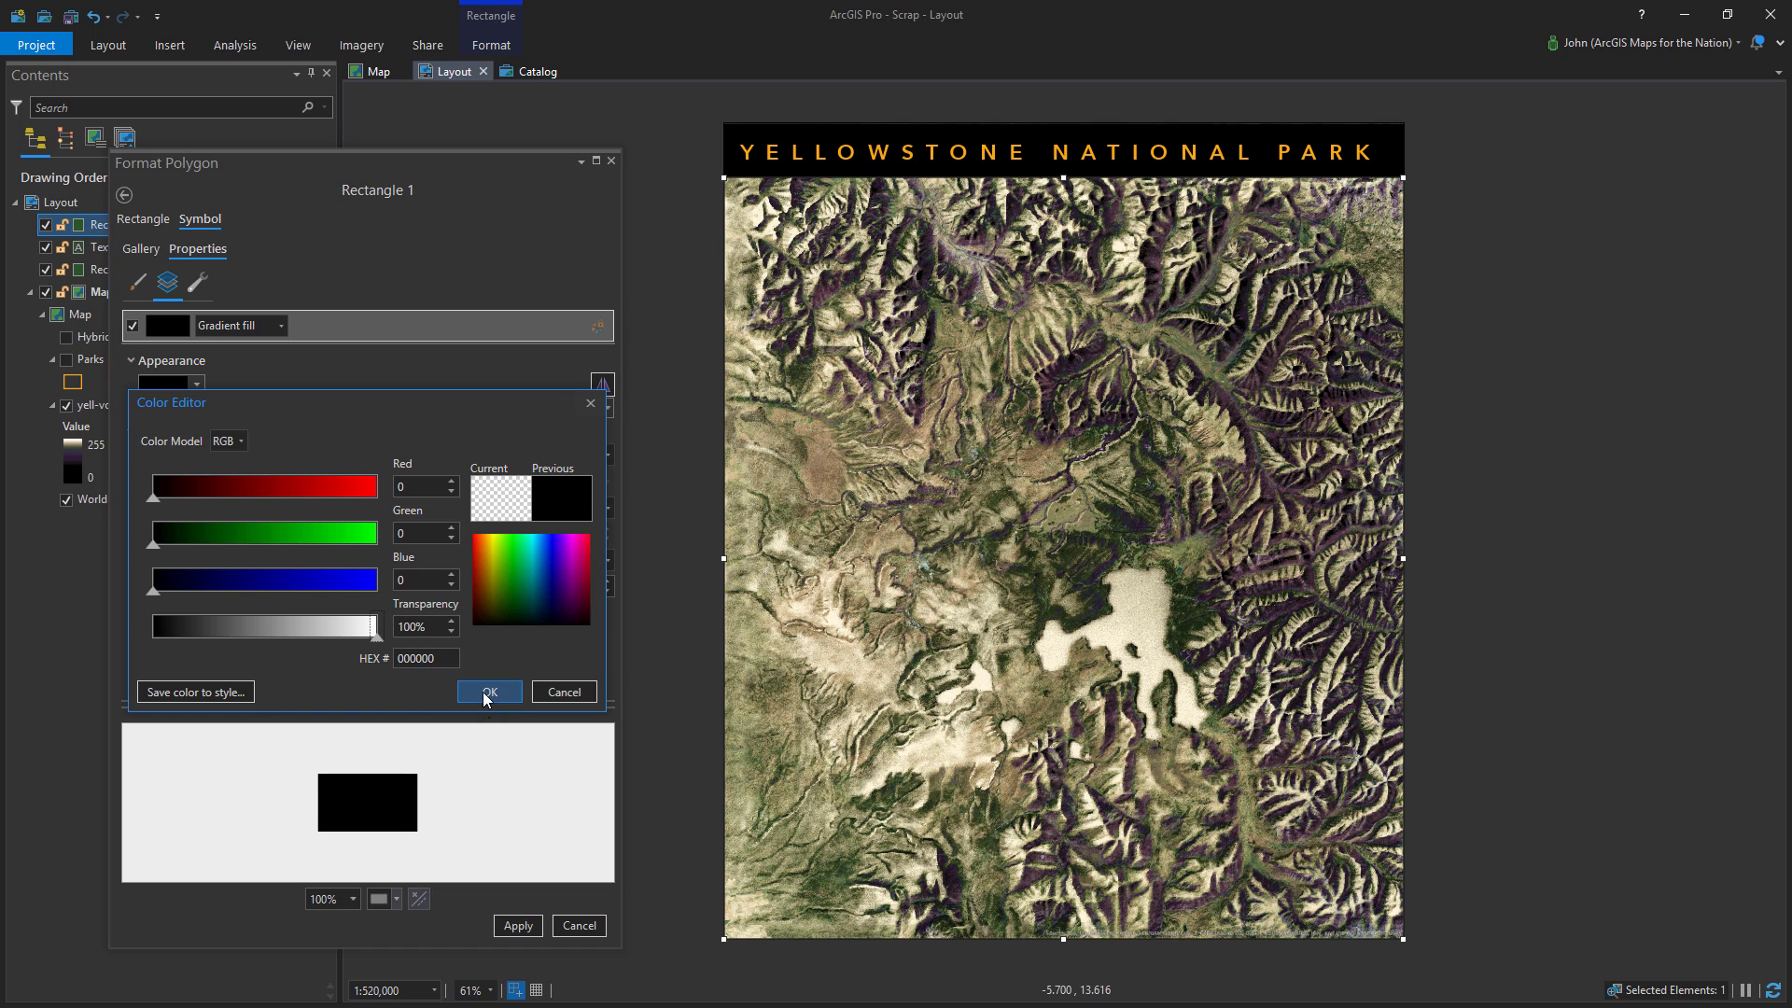
pyautogui.click(489, 692)
# Make the first gradient colour 70% transparent black and apply the fill
pyautogui.click(565, 411)
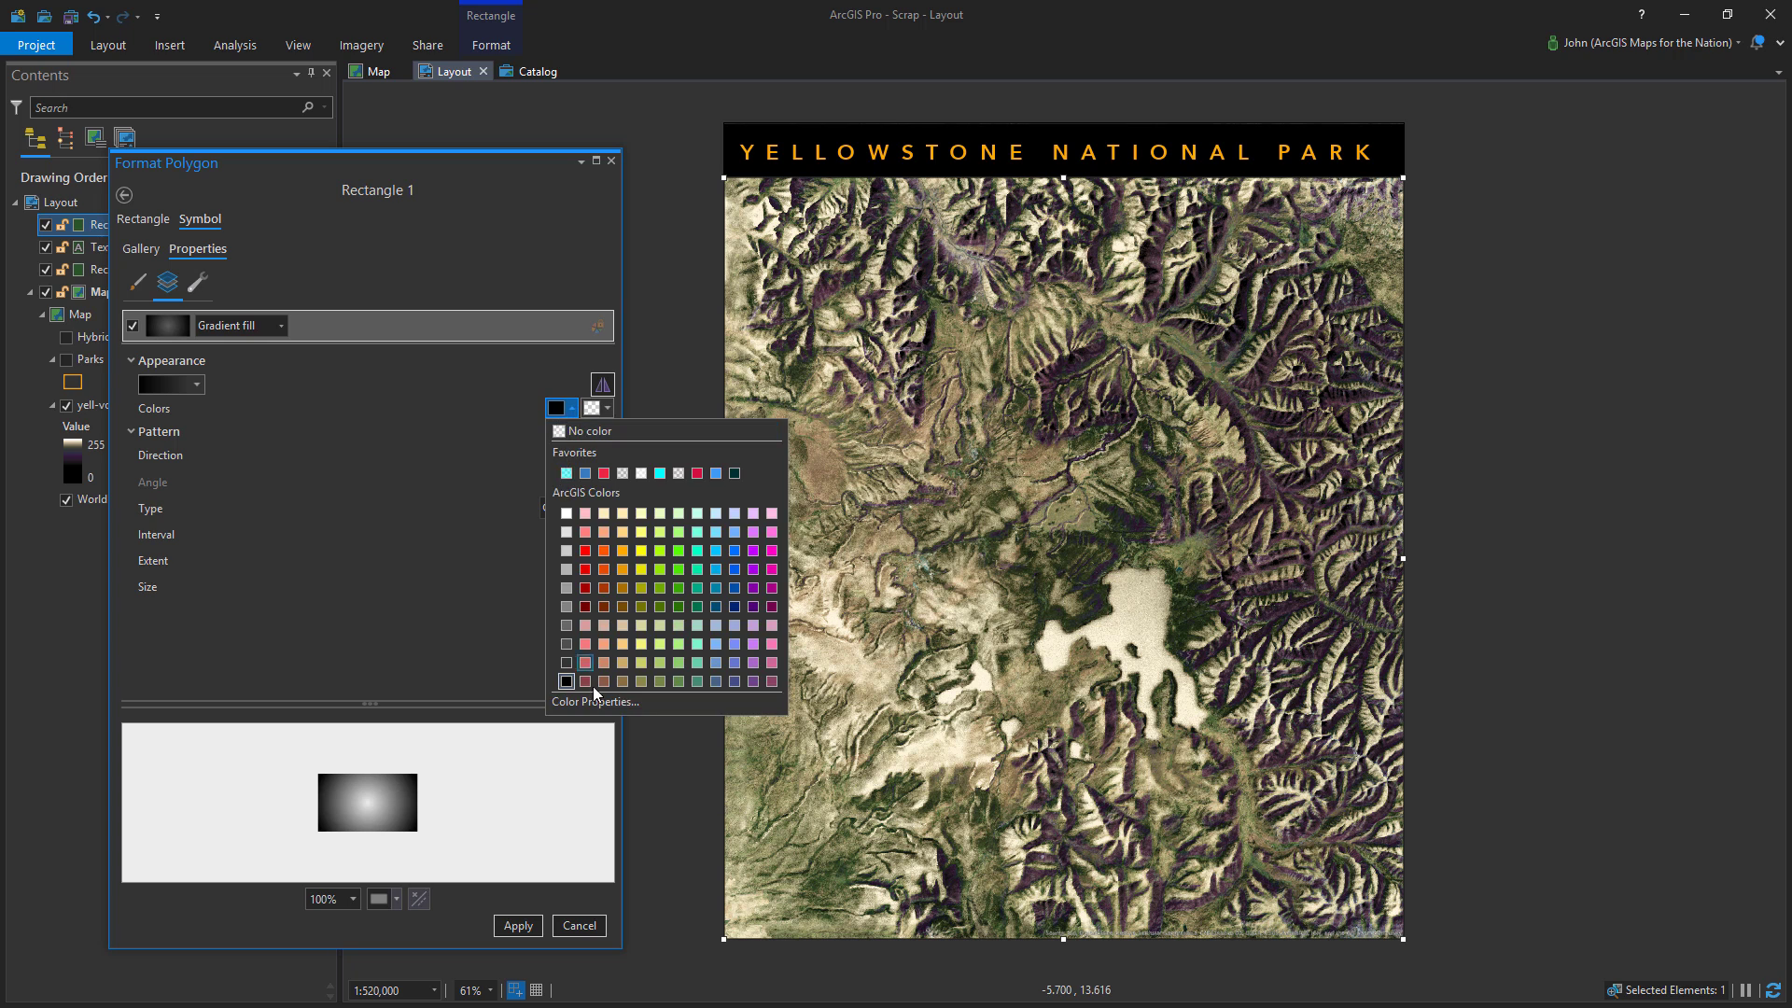
pyautogui.click(627, 702)
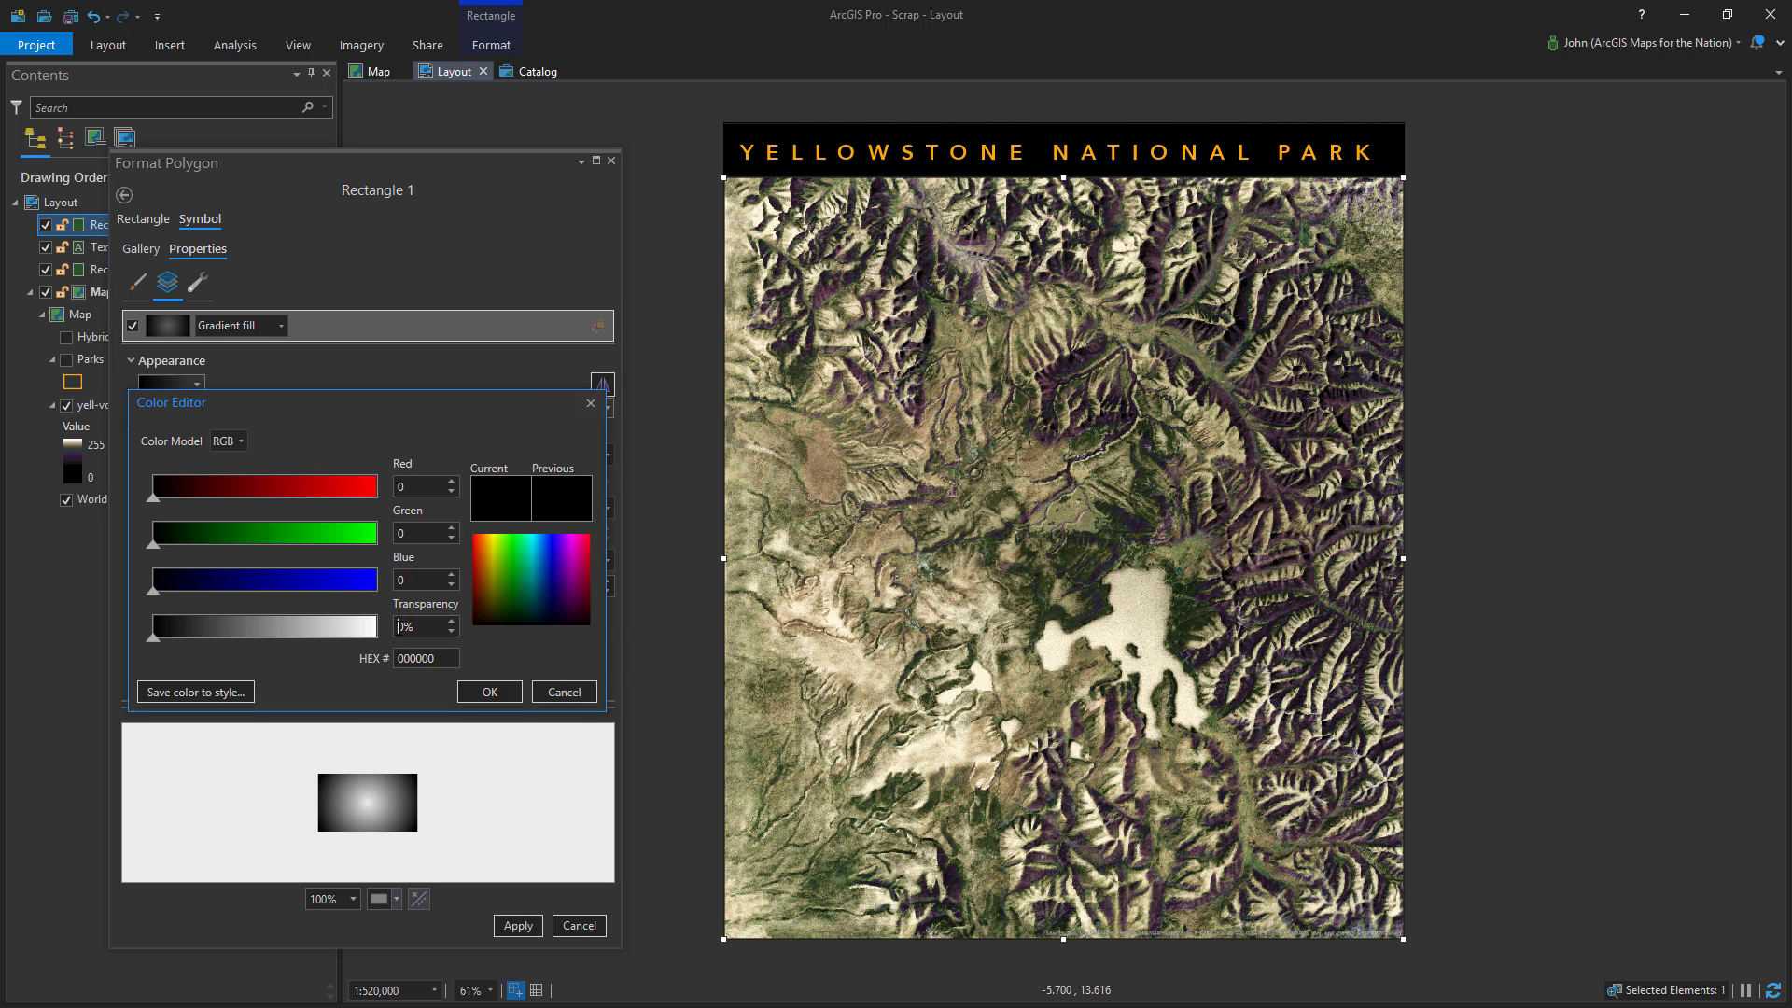
pyautogui.click(486, 691)
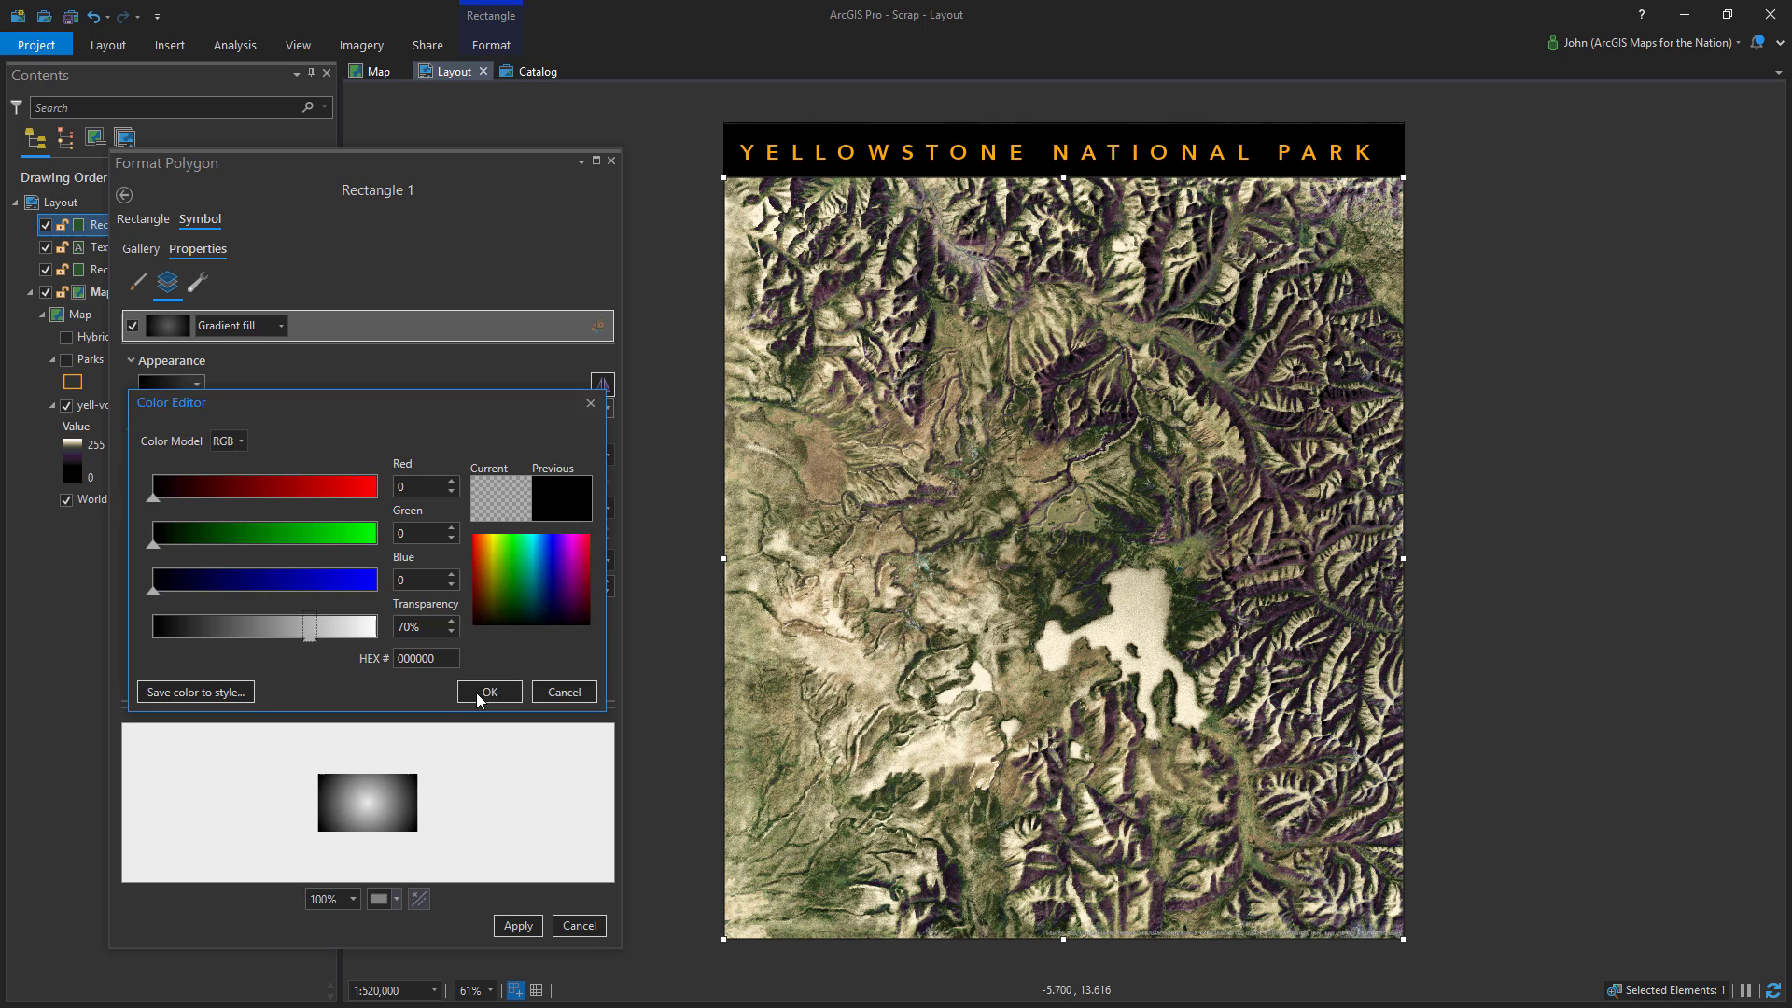
pyautogui.click(515, 926)
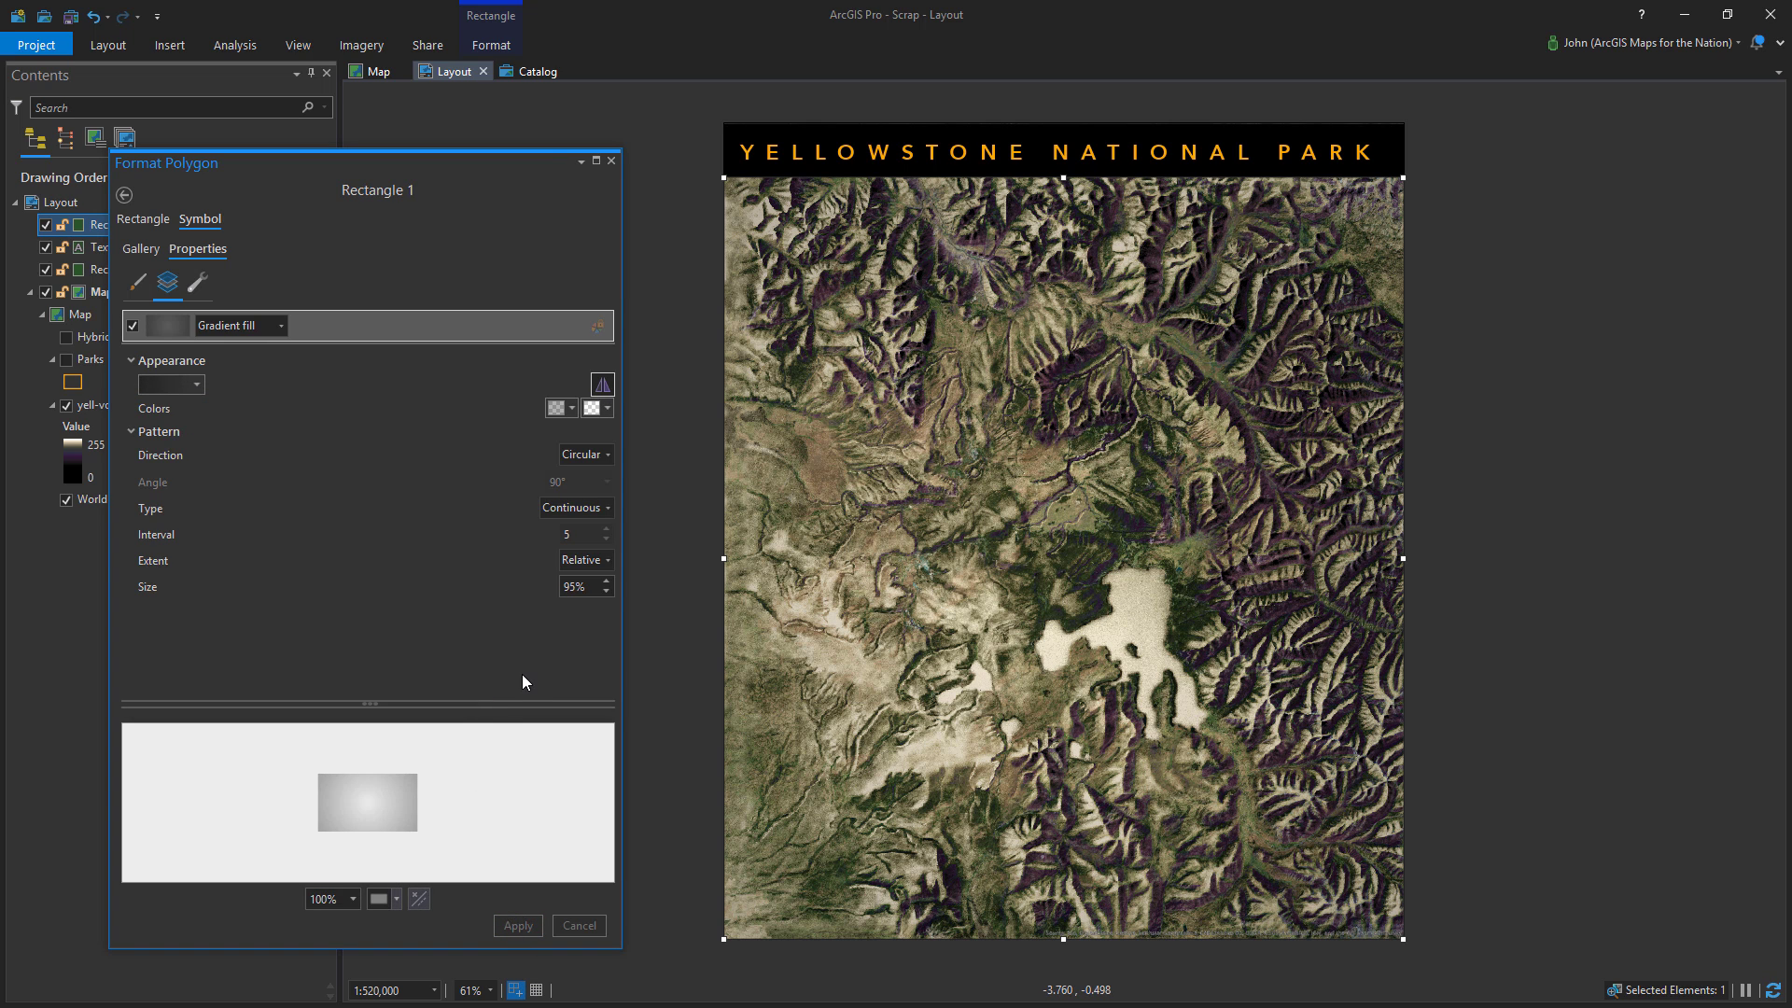
# Switch the gradient to the InnerVignette colour scheme and apply it
pyautogui.click(197, 385)
pyautogui.click(199, 523)
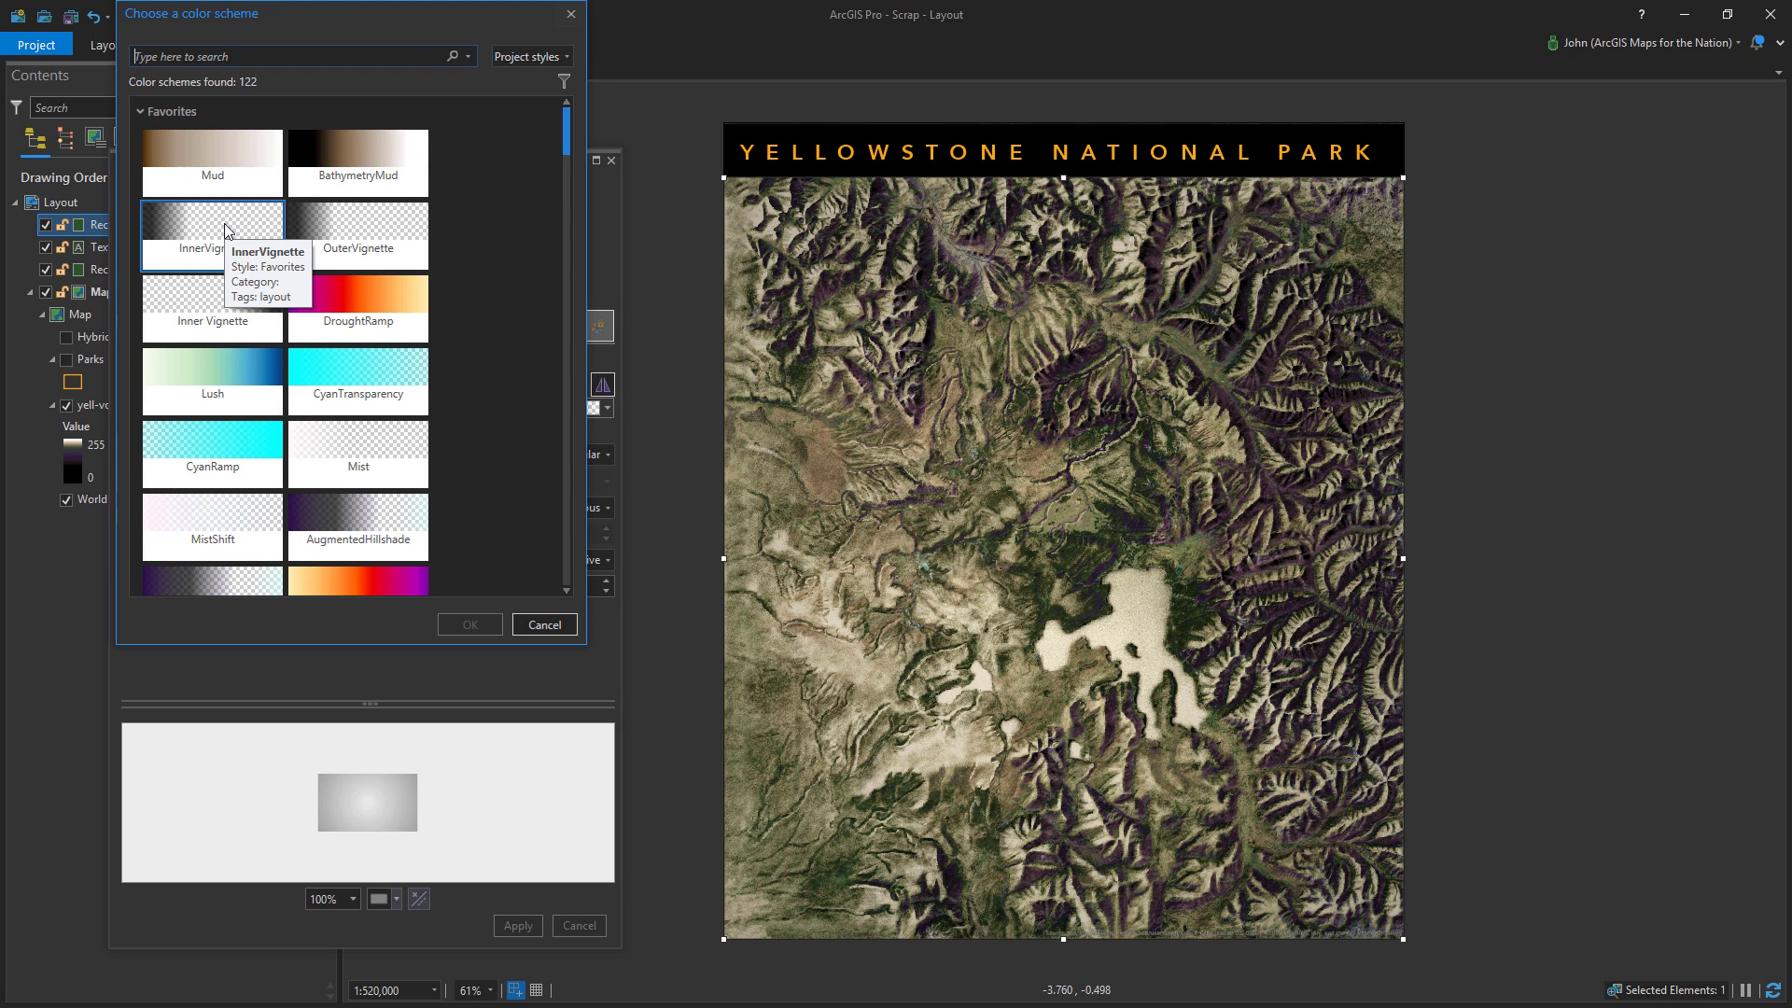
pyautogui.click(224, 231)
pyautogui.click(469, 624)
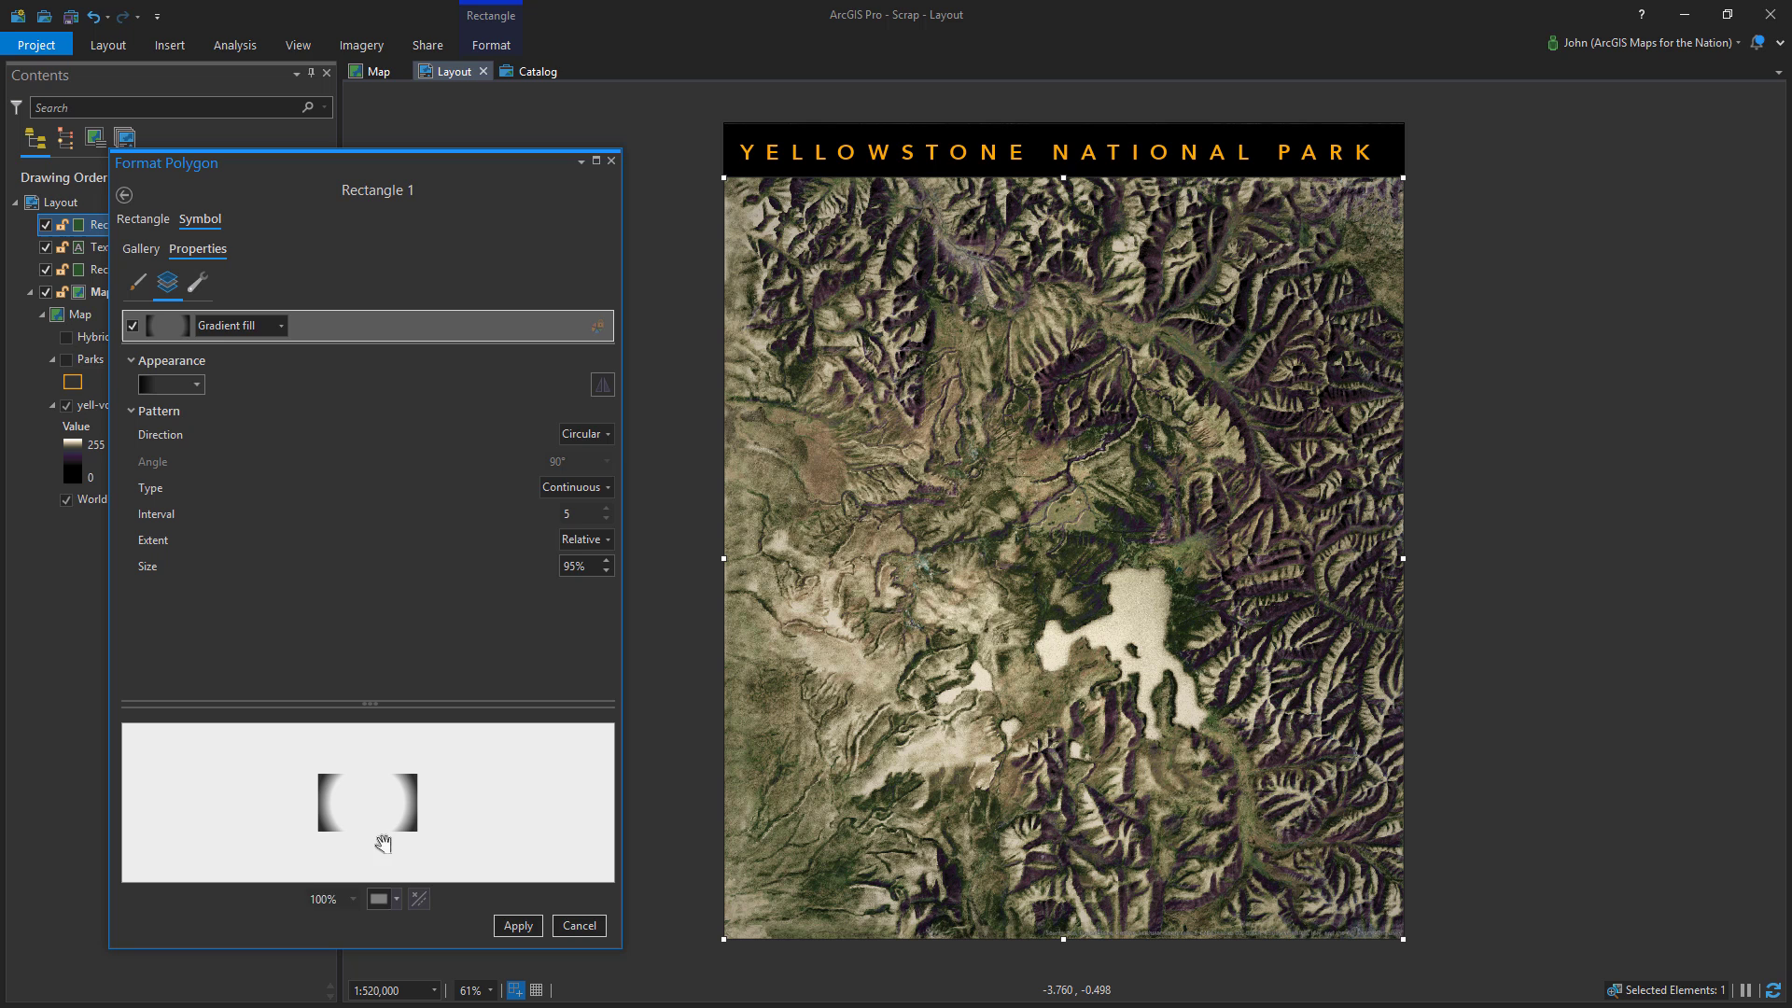
pyautogui.click(518, 925)
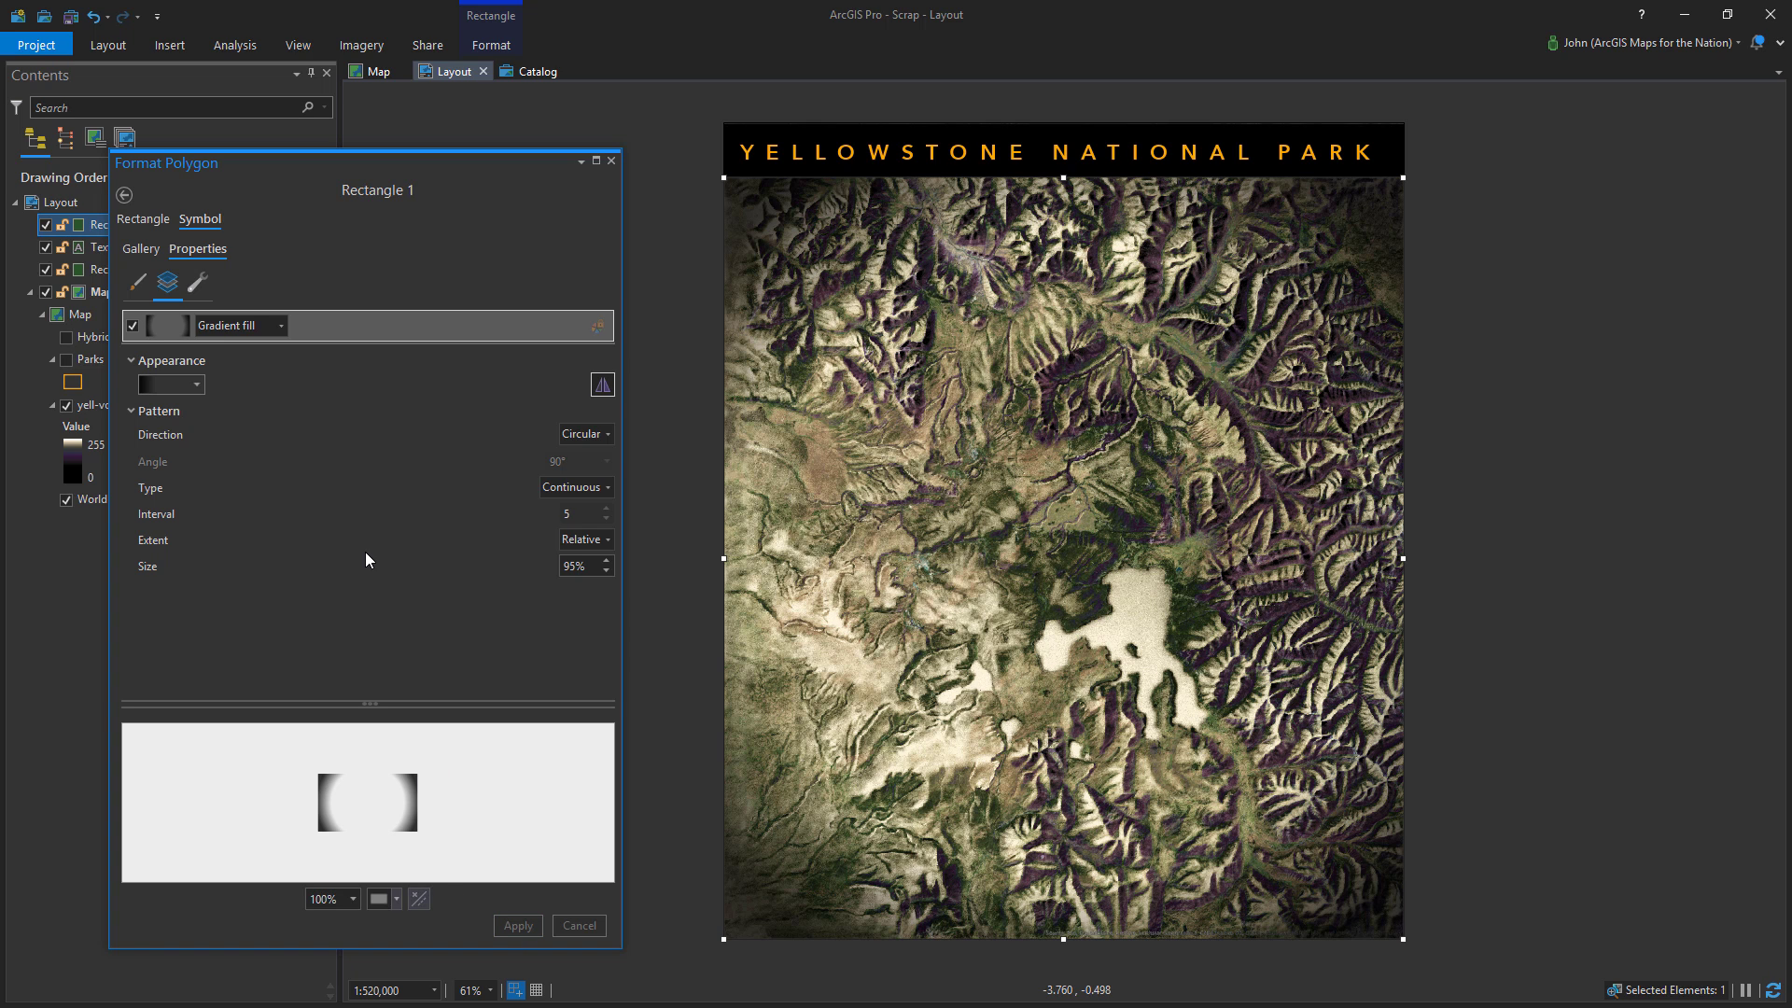
pyautogui.click(612, 164)
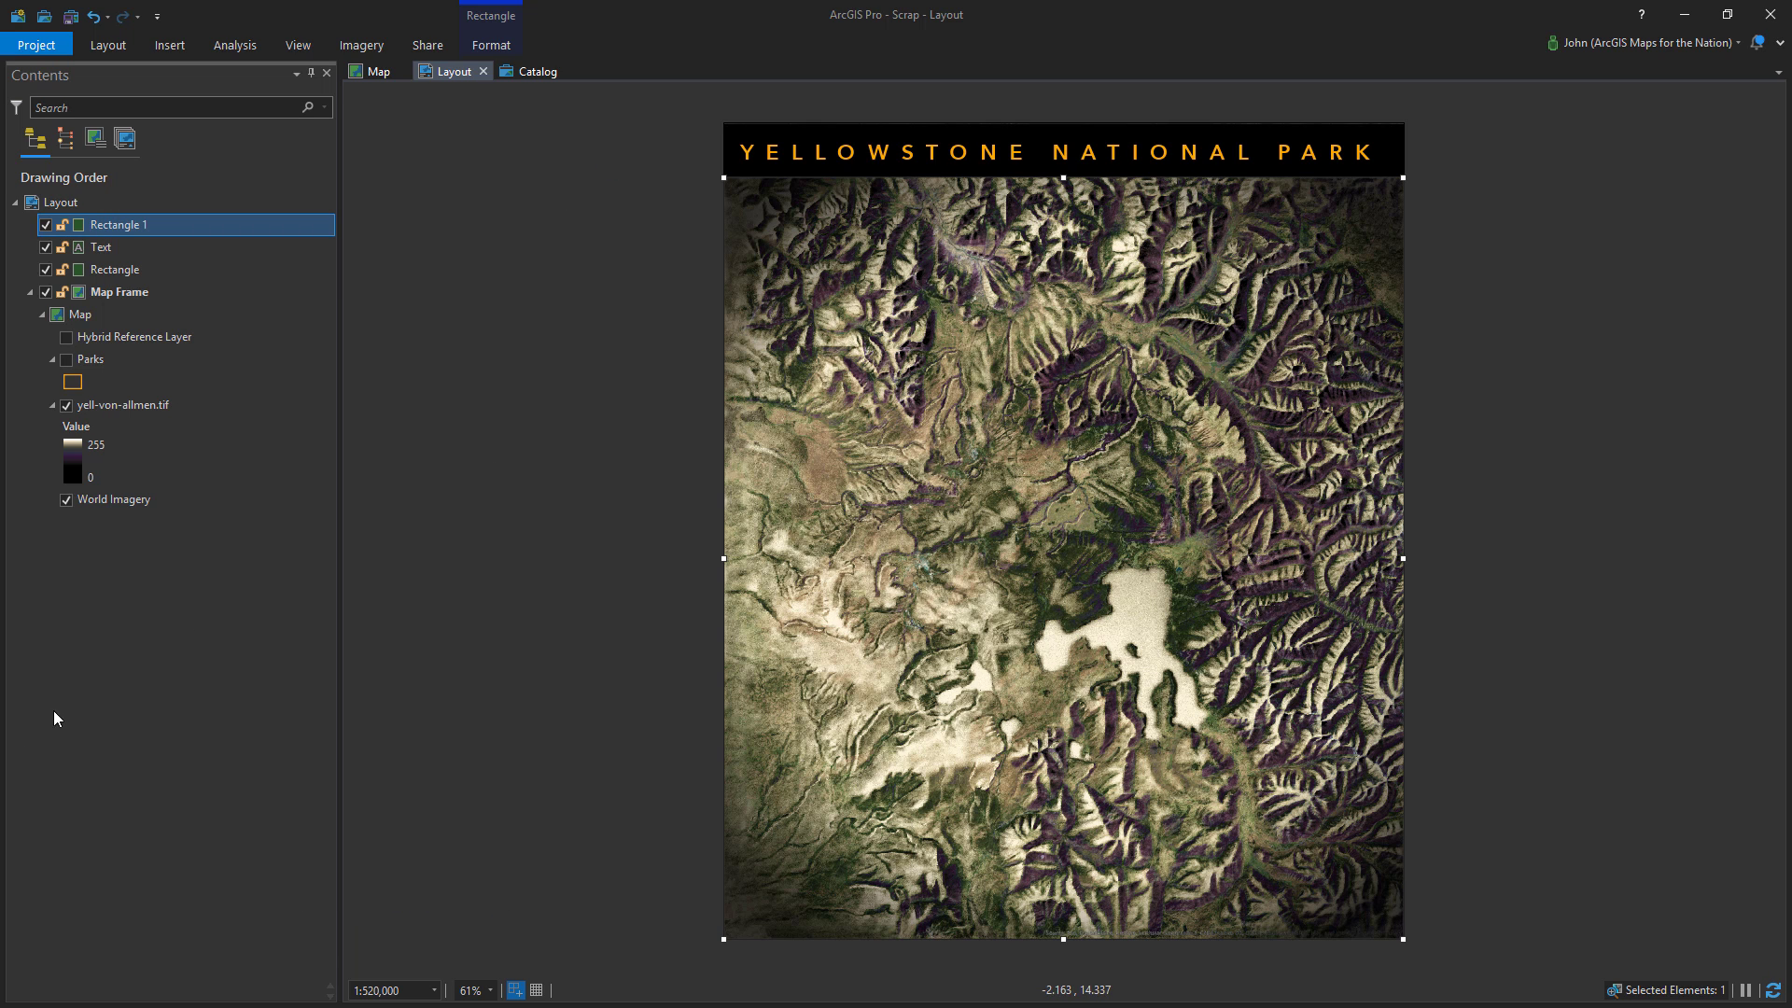
# Copy the title text element and move the pasted copy to the bottom of the layout
pyautogui.click(45, 226)
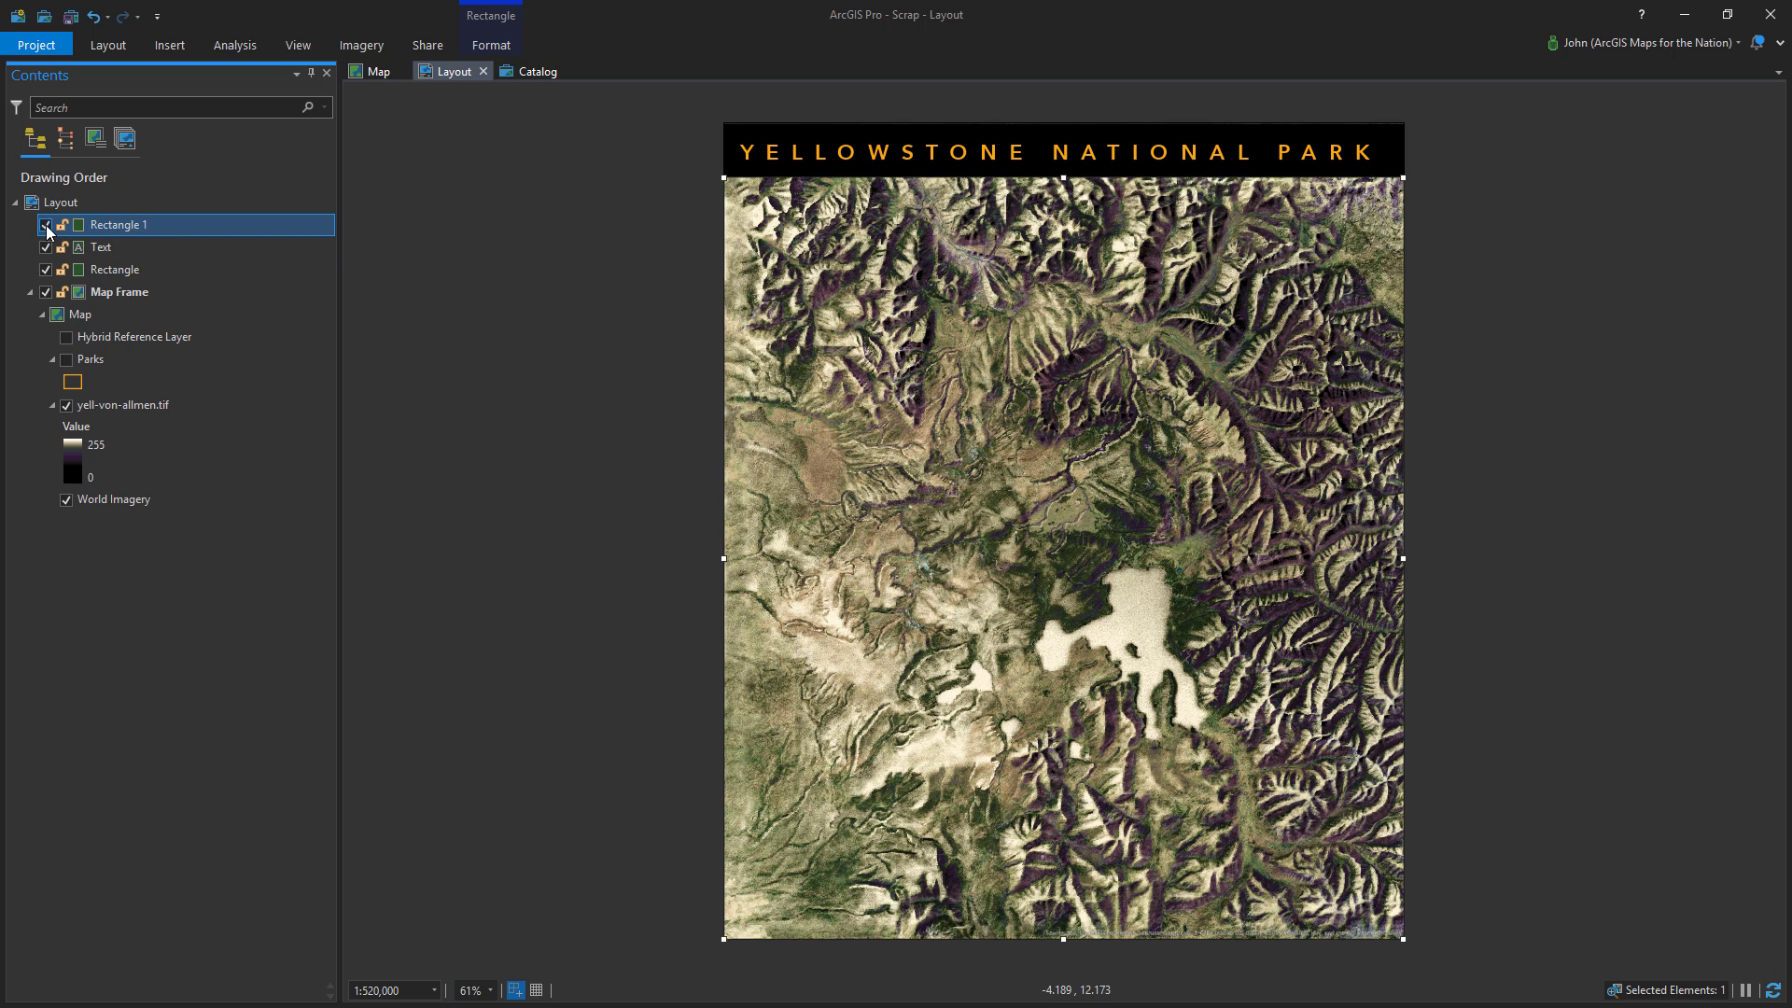
pyautogui.click(46, 226)
pyautogui.click(168, 250)
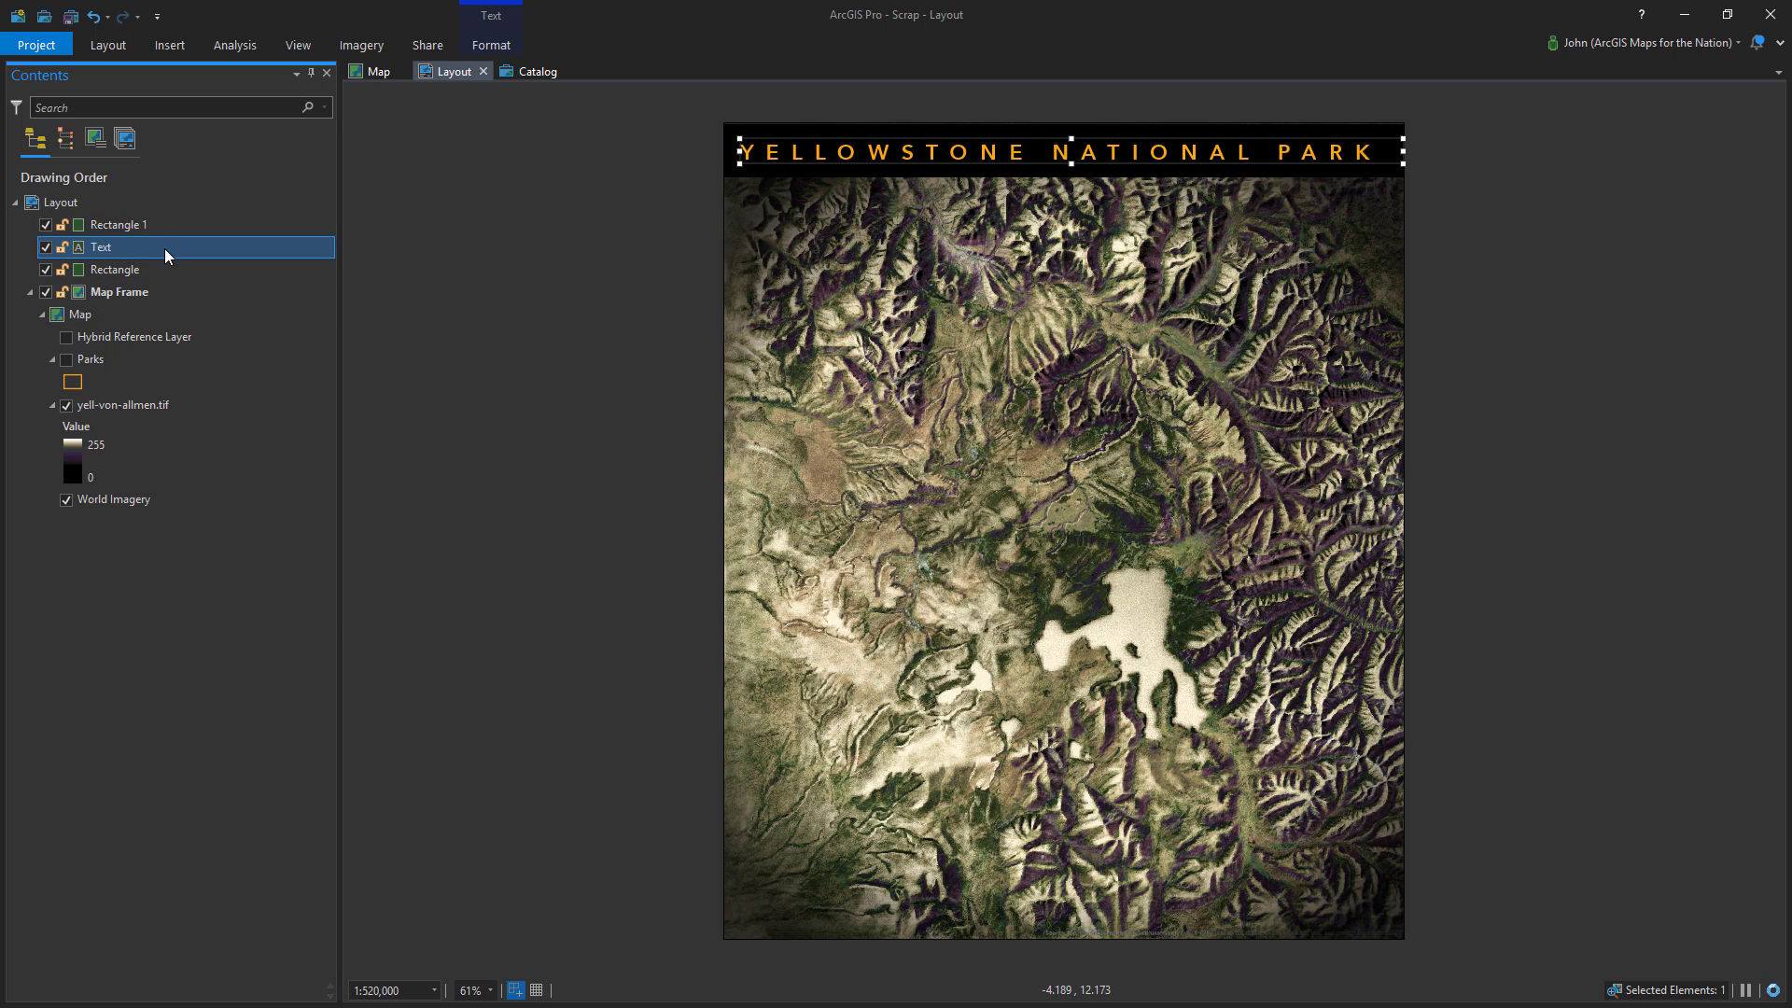
pyautogui.rightClick(168, 250)
pyautogui.click(210, 332)
pyautogui.click(176, 204)
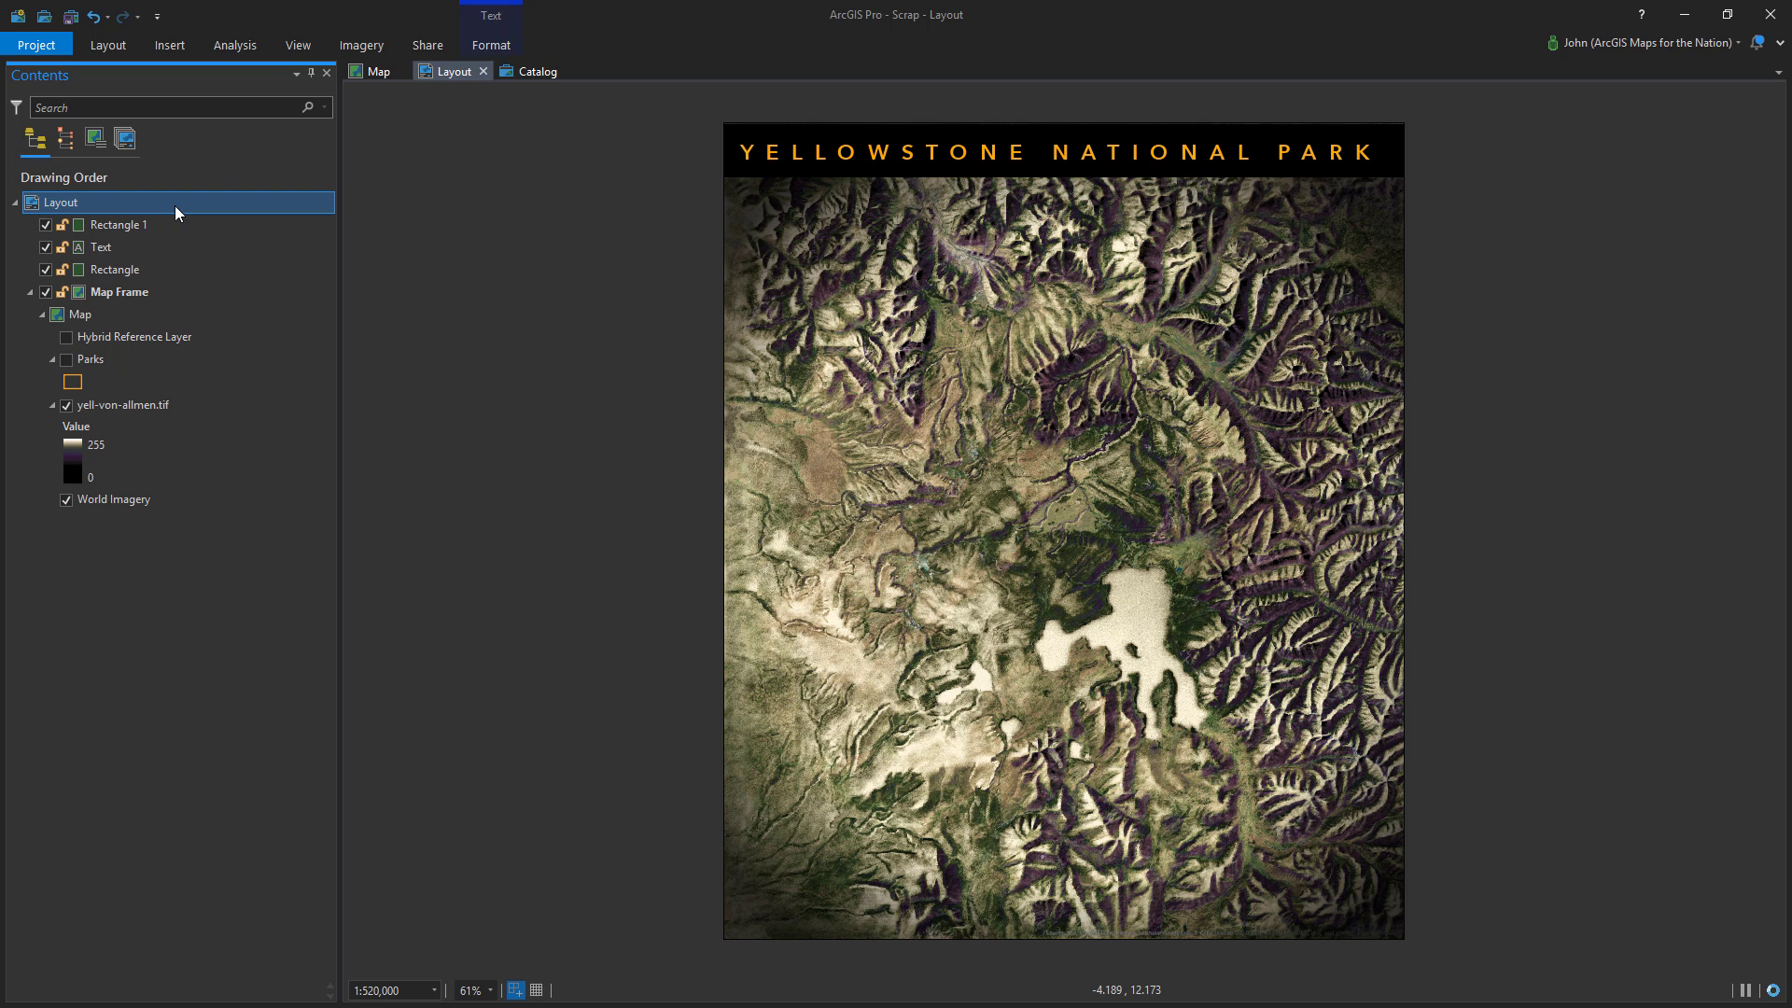
pyautogui.rightClick(176, 204)
pyautogui.click(214, 276)
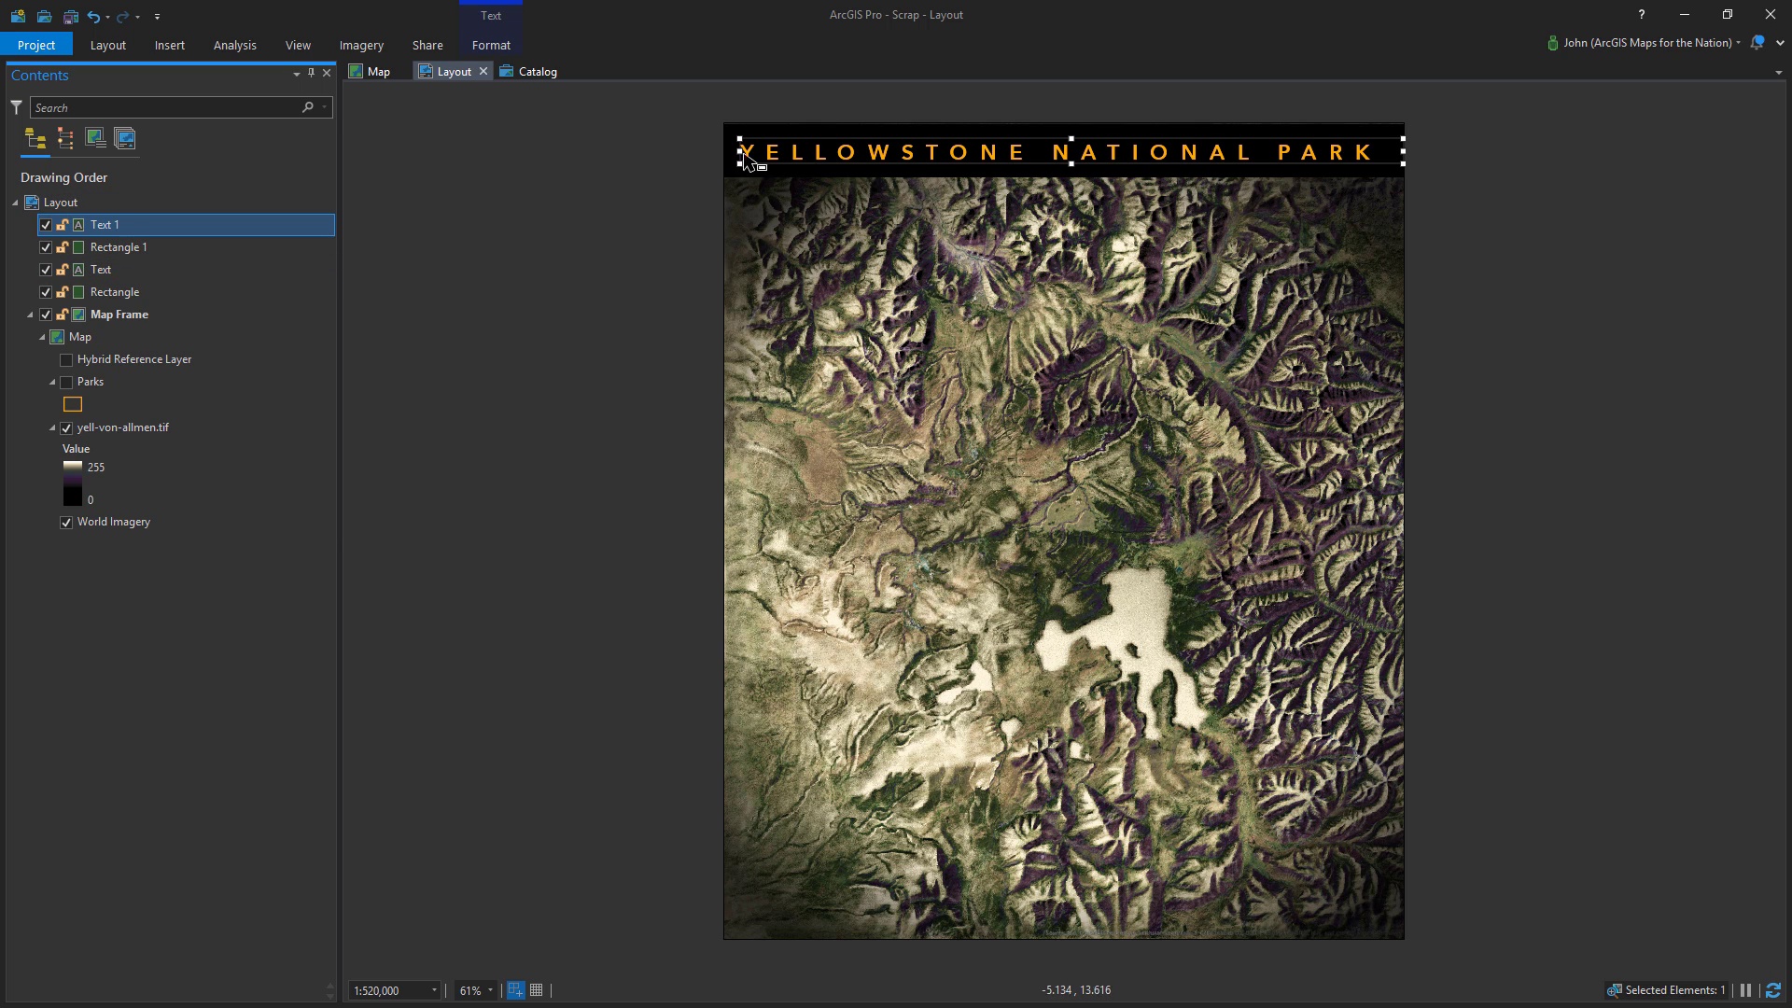
pyautogui.moveTo(781, 152); pyautogui.dragTo(790, 918)
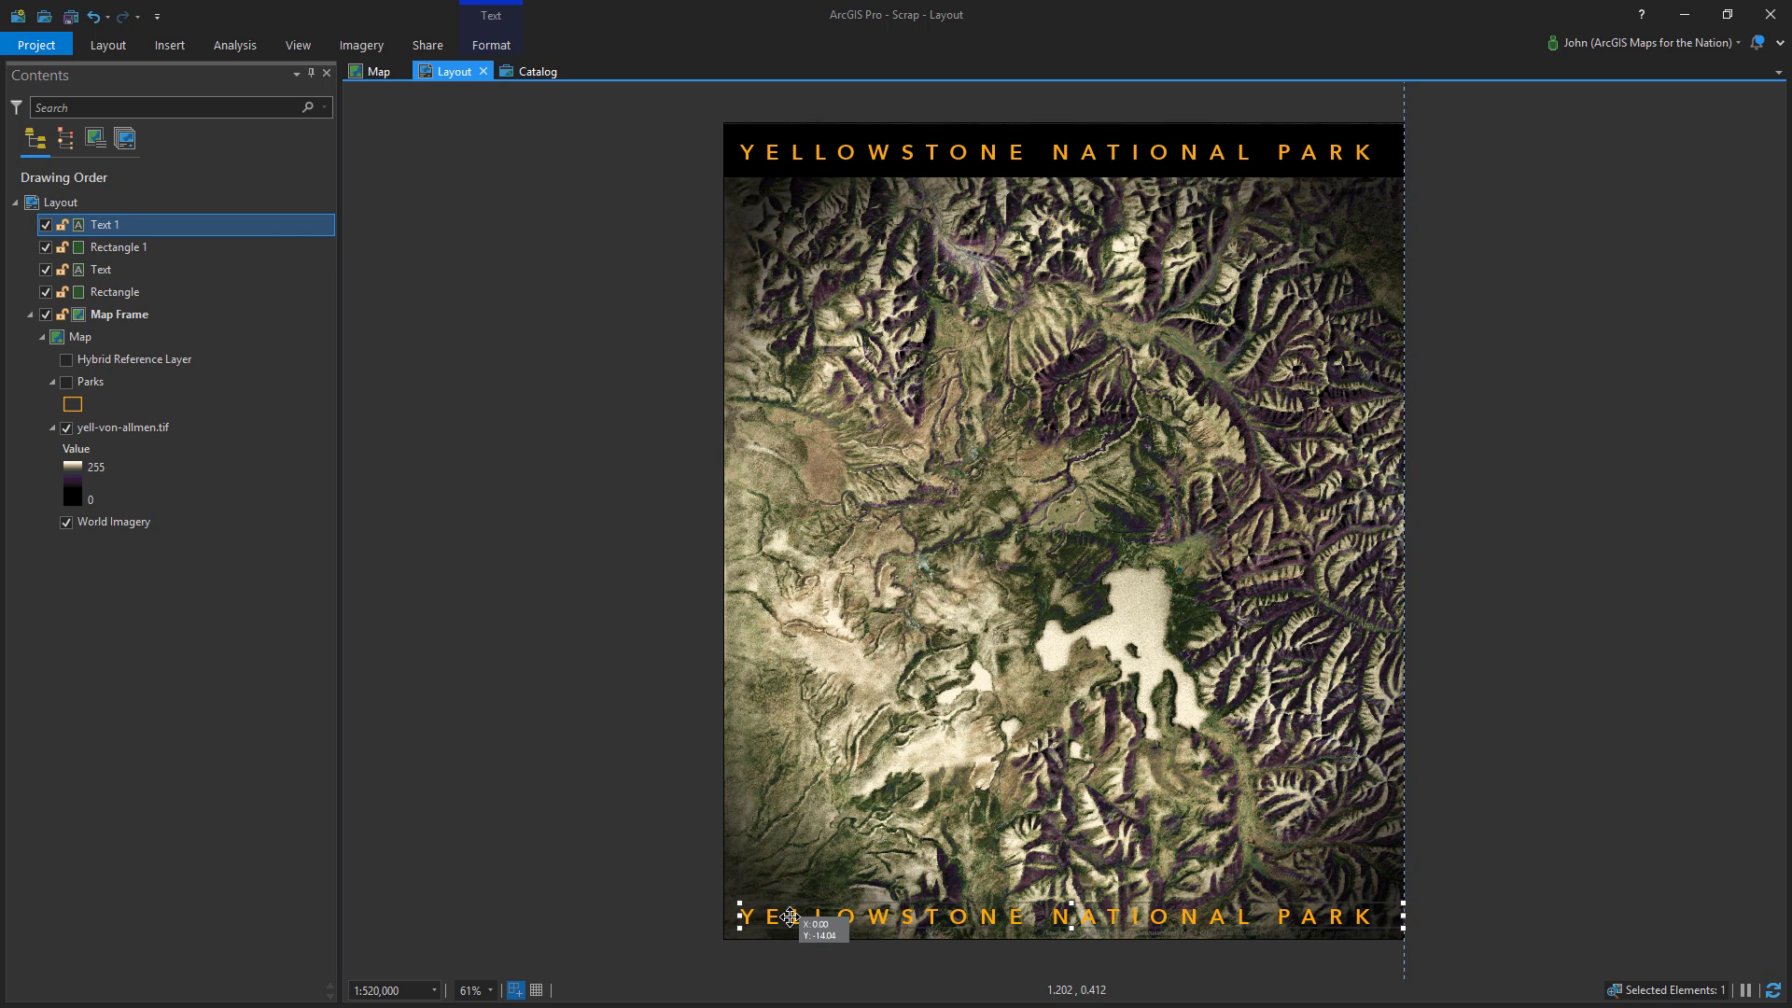
# Set the bottom title copy's text size to 12 pt
pyautogui.click(174, 232)
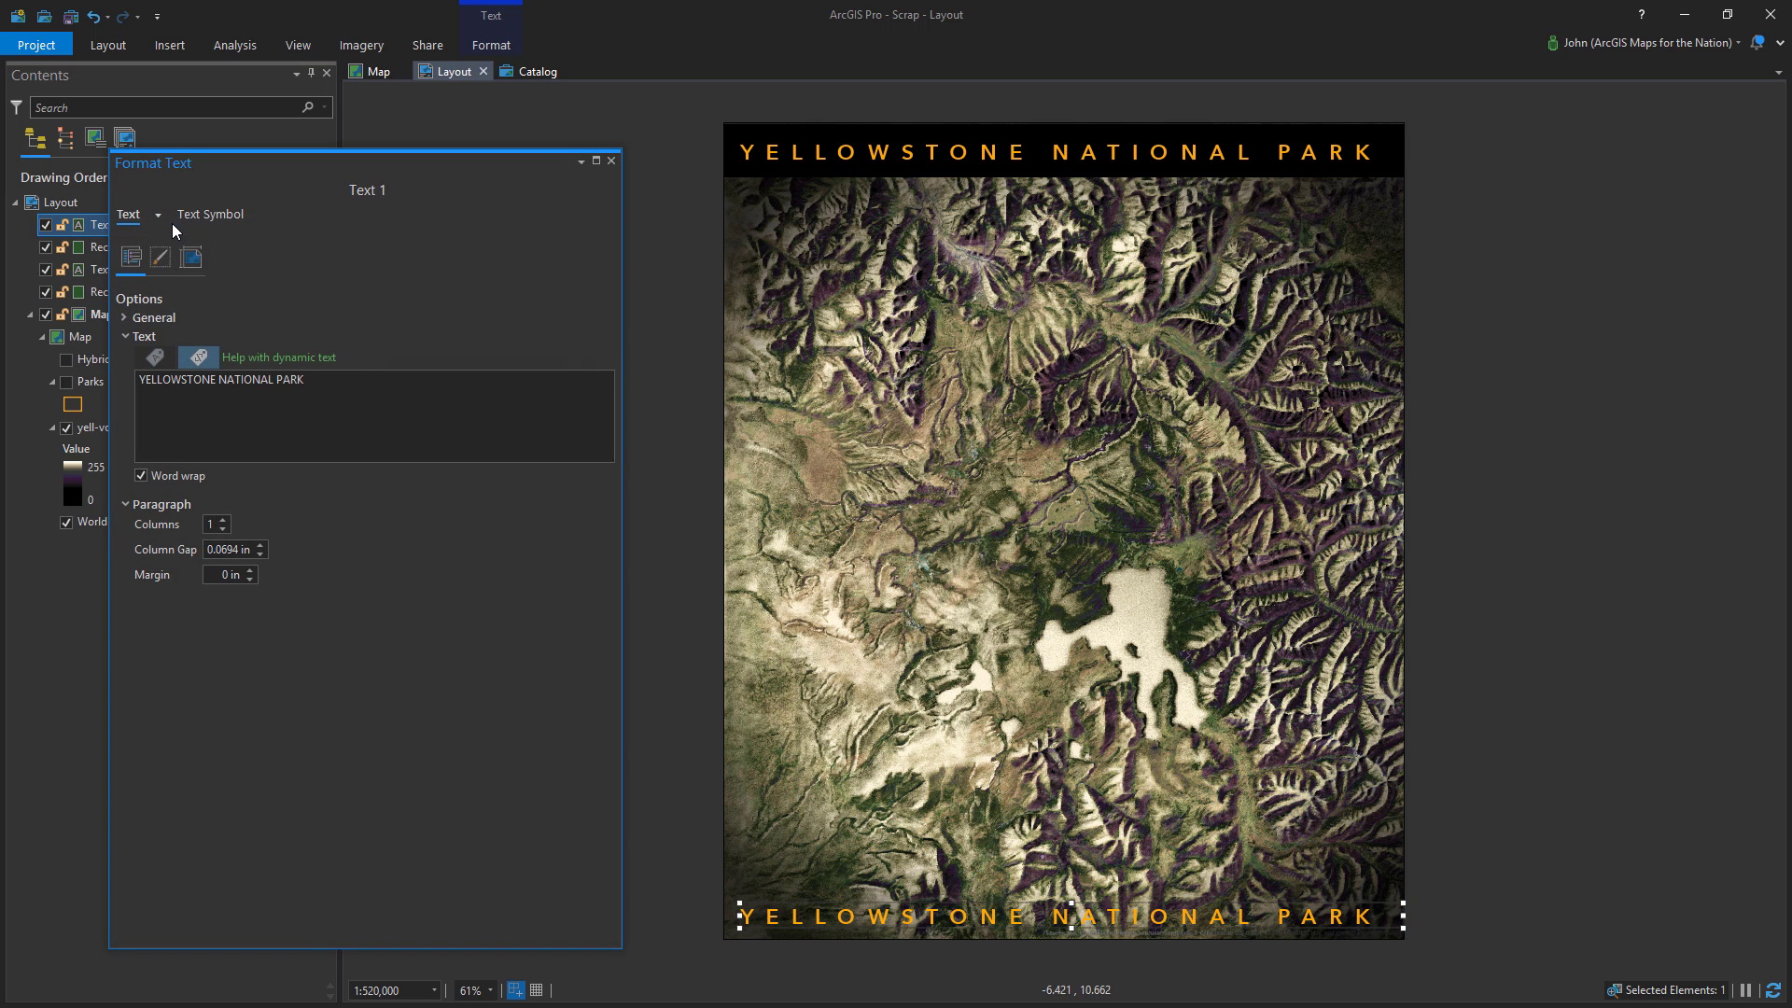
pyautogui.click(208, 219)
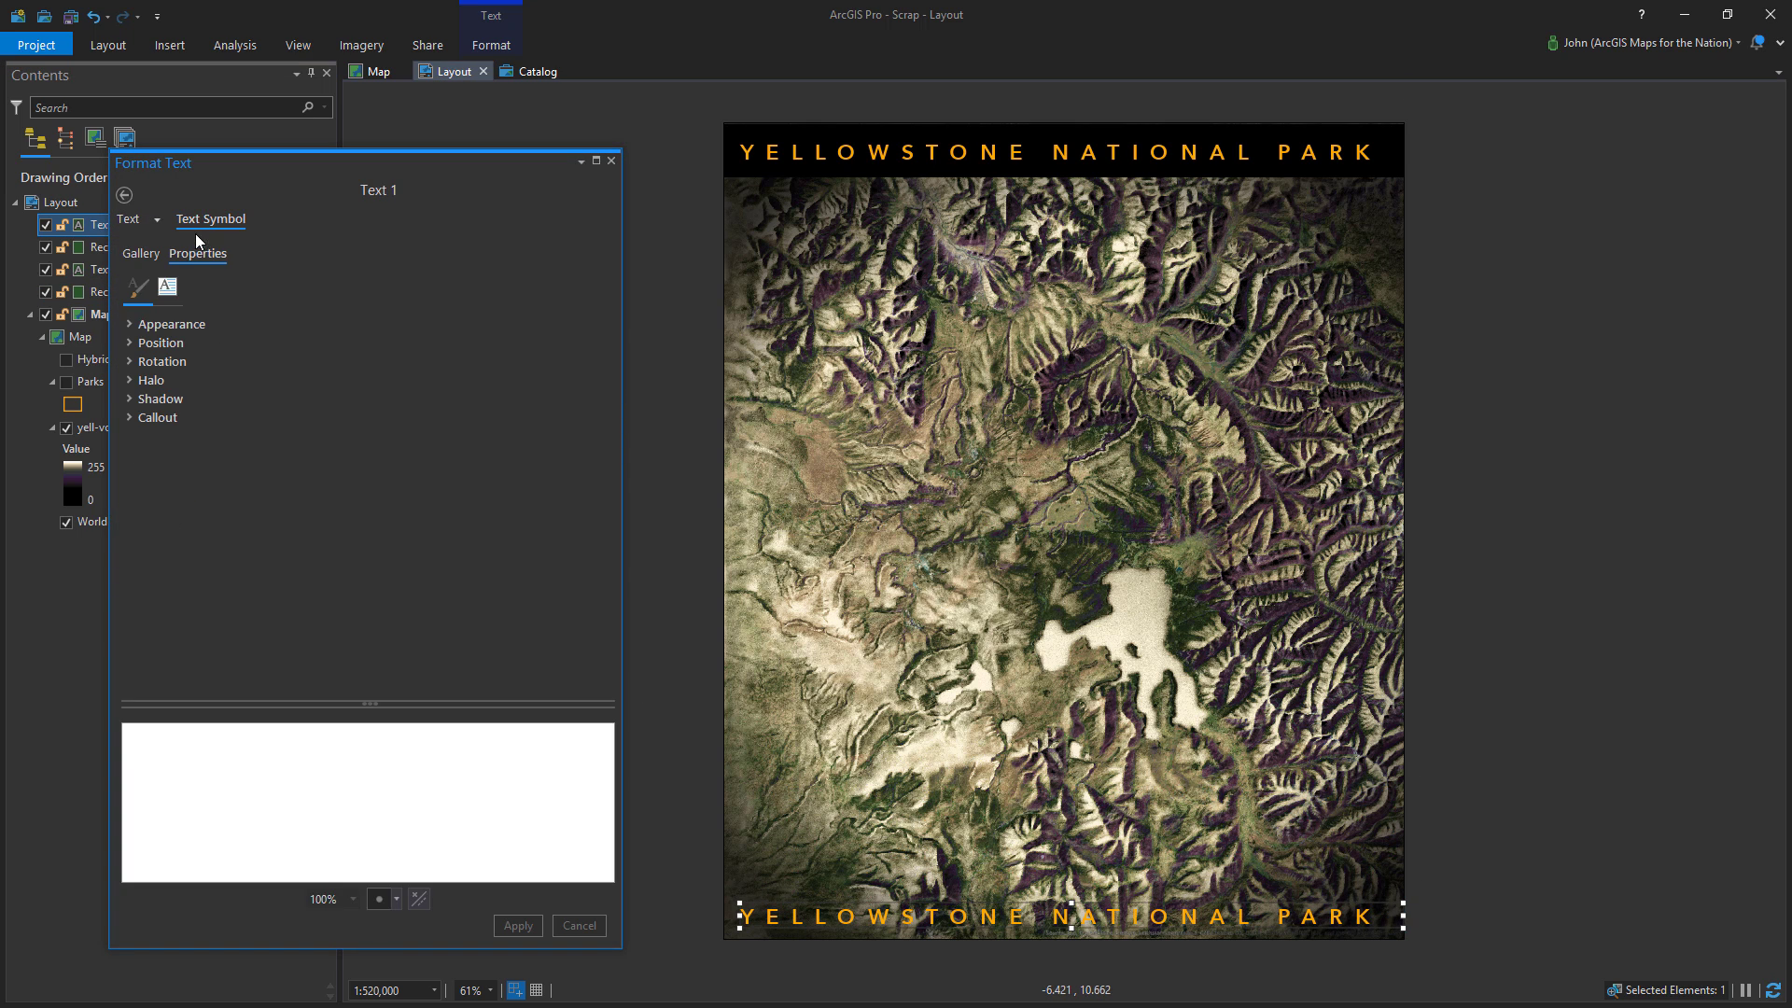
pyautogui.click(177, 326)
pyautogui.write('12')
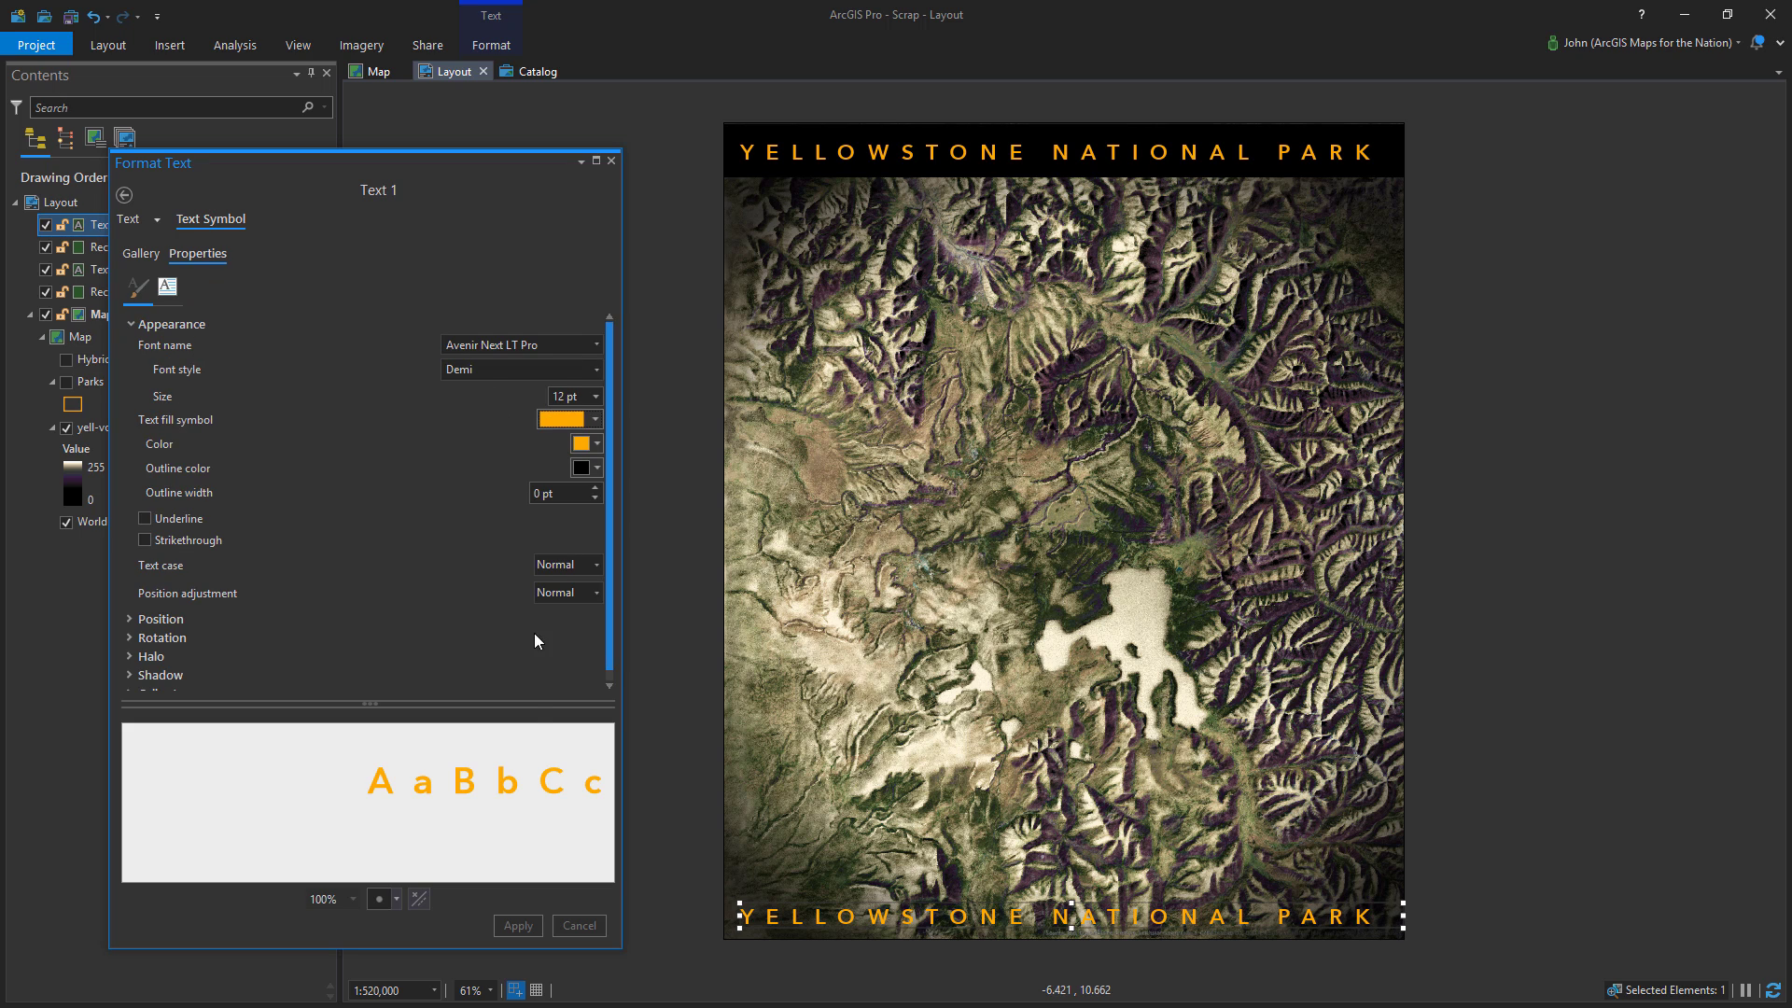
pyautogui.click(518, 926)
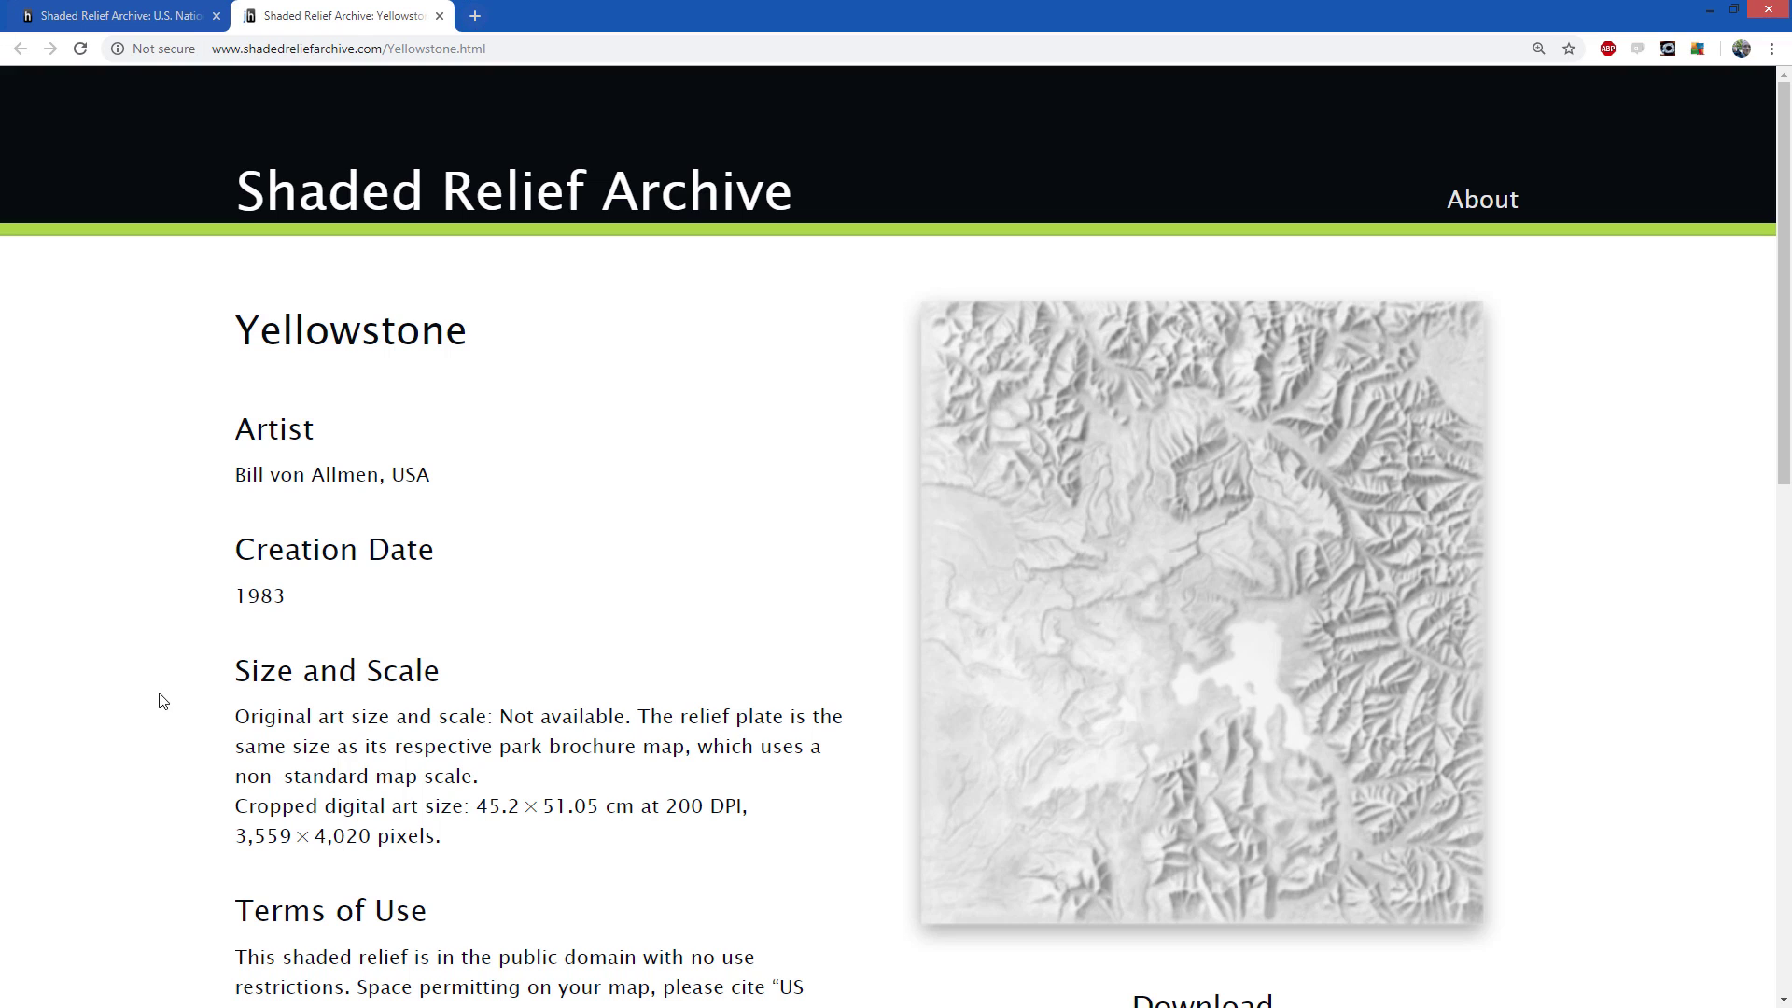
# Scroll to Terms of Use and copy the suggested citation text
pyautogui.scroll(-3, 193, 672)
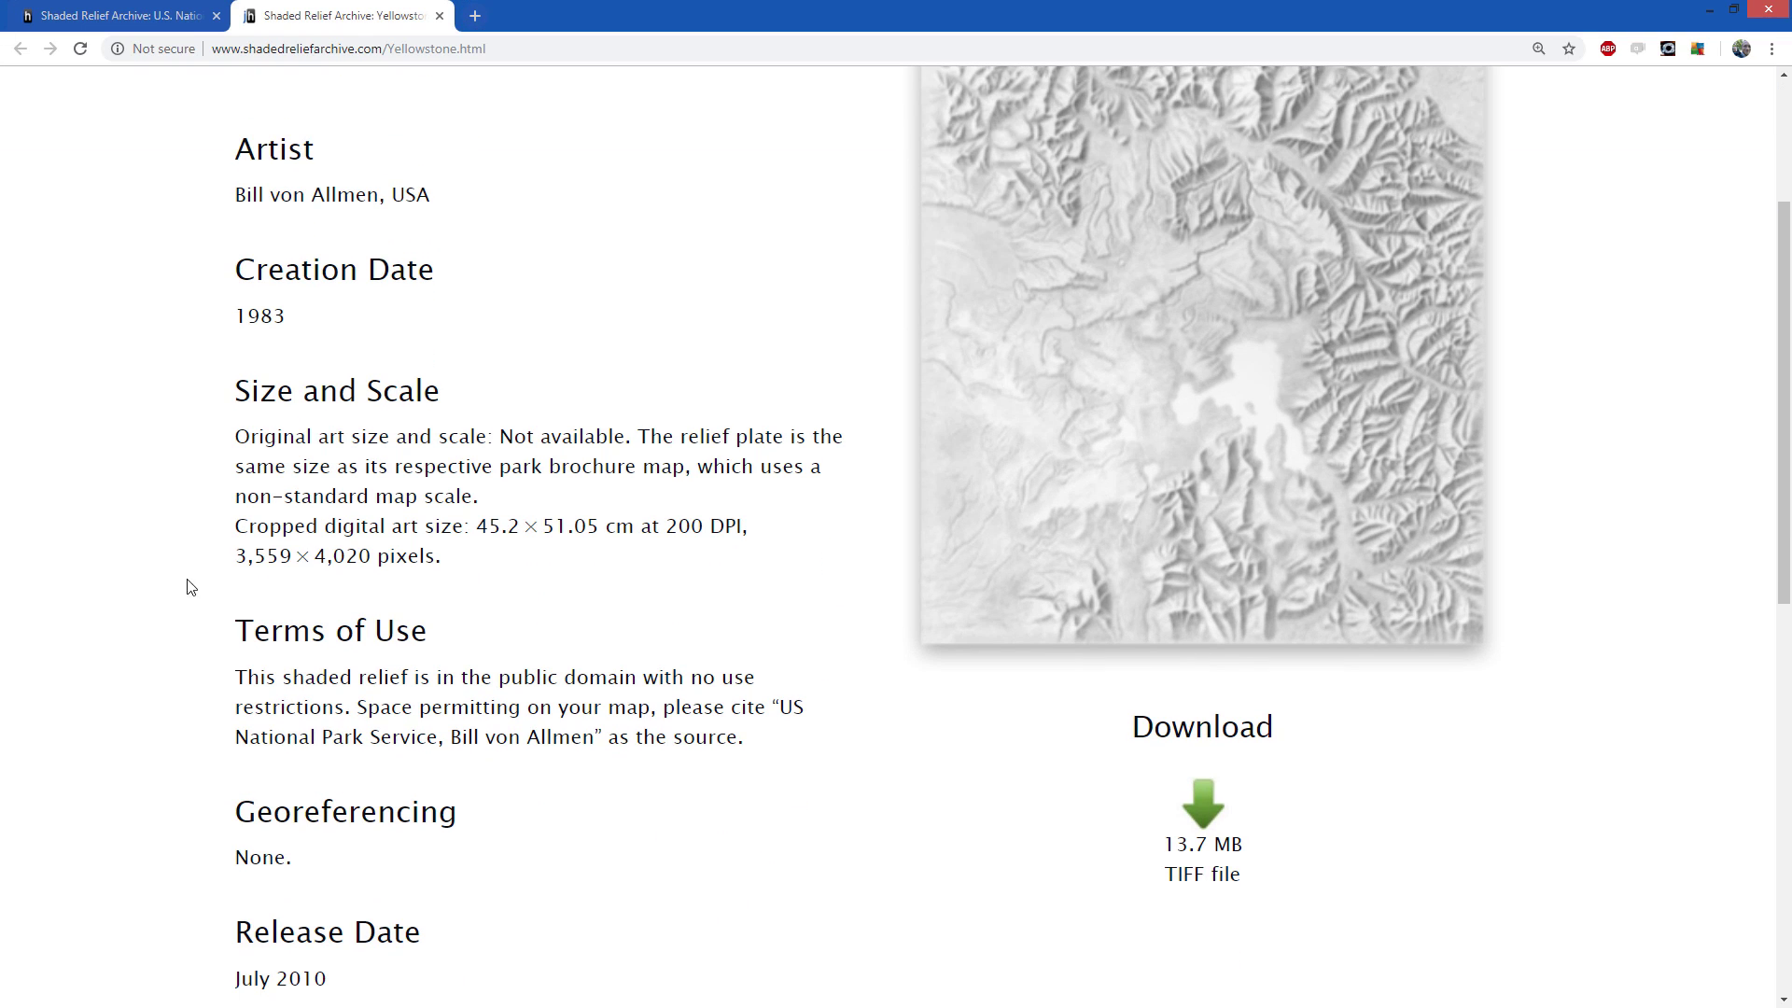
pyautogui.scroll(-1, 171, 636)
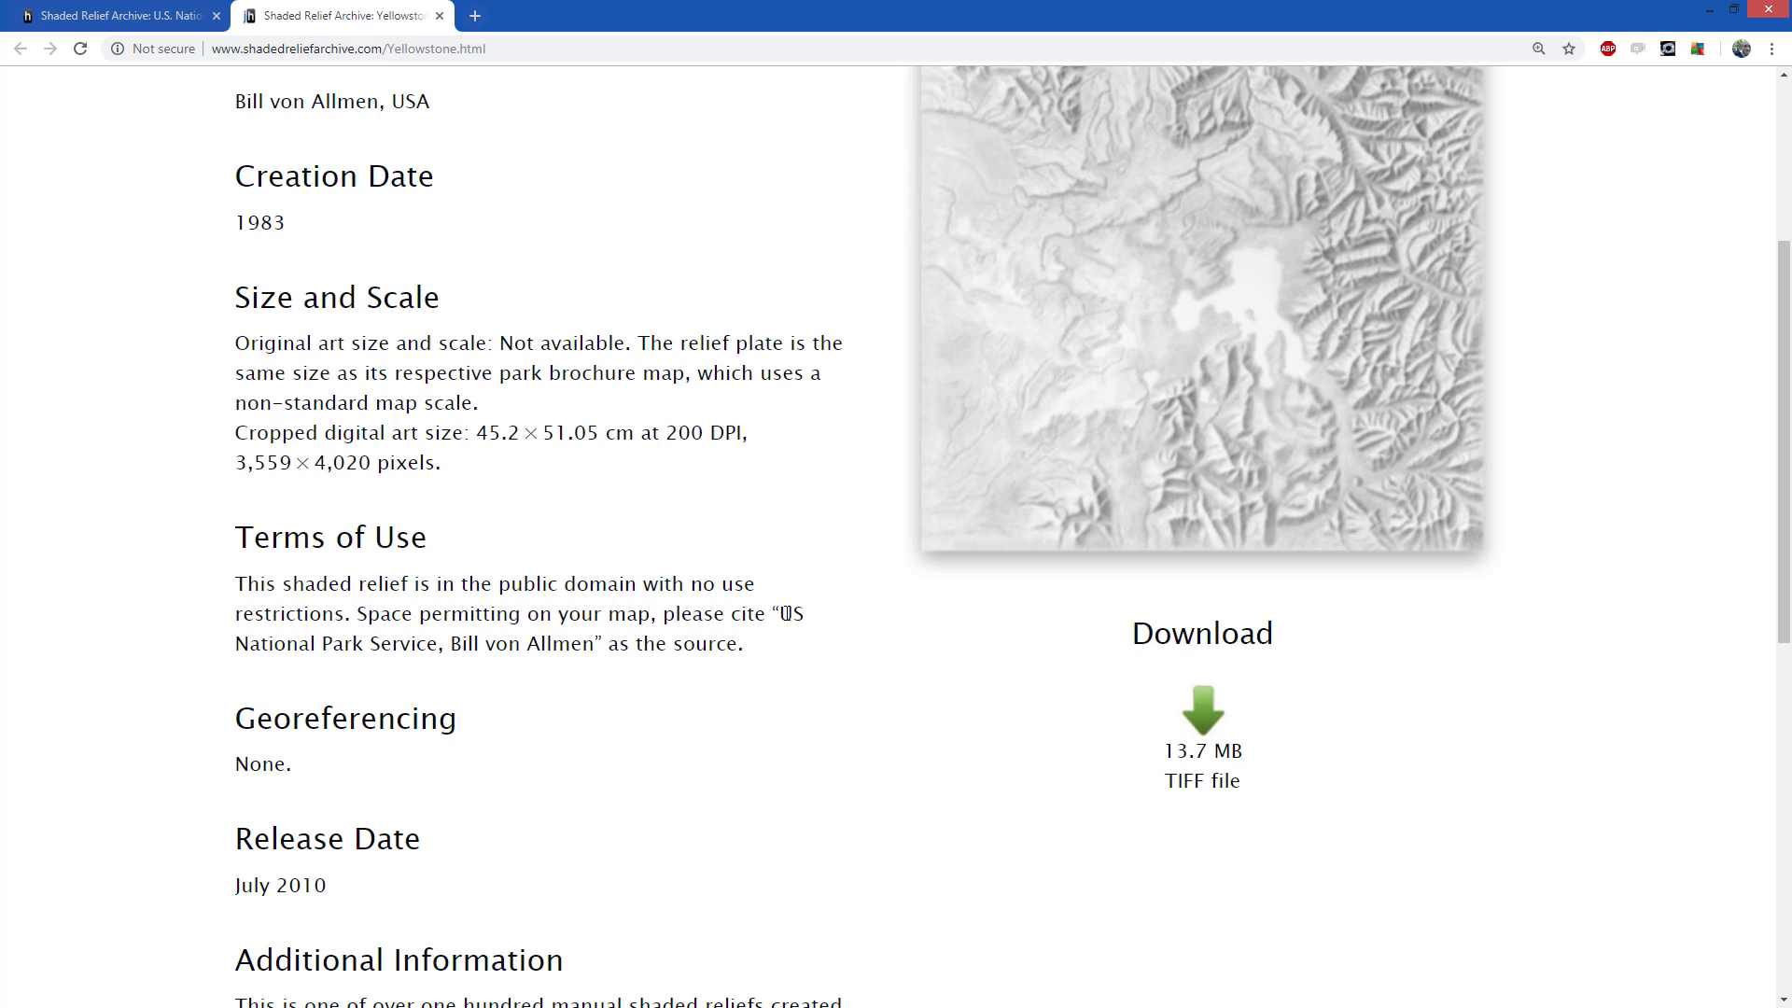
pyautogui.moveTo(764, 623); pyautogui.dragTo(596, 647)
pyautogui.hotkey('ctrl', 'c')
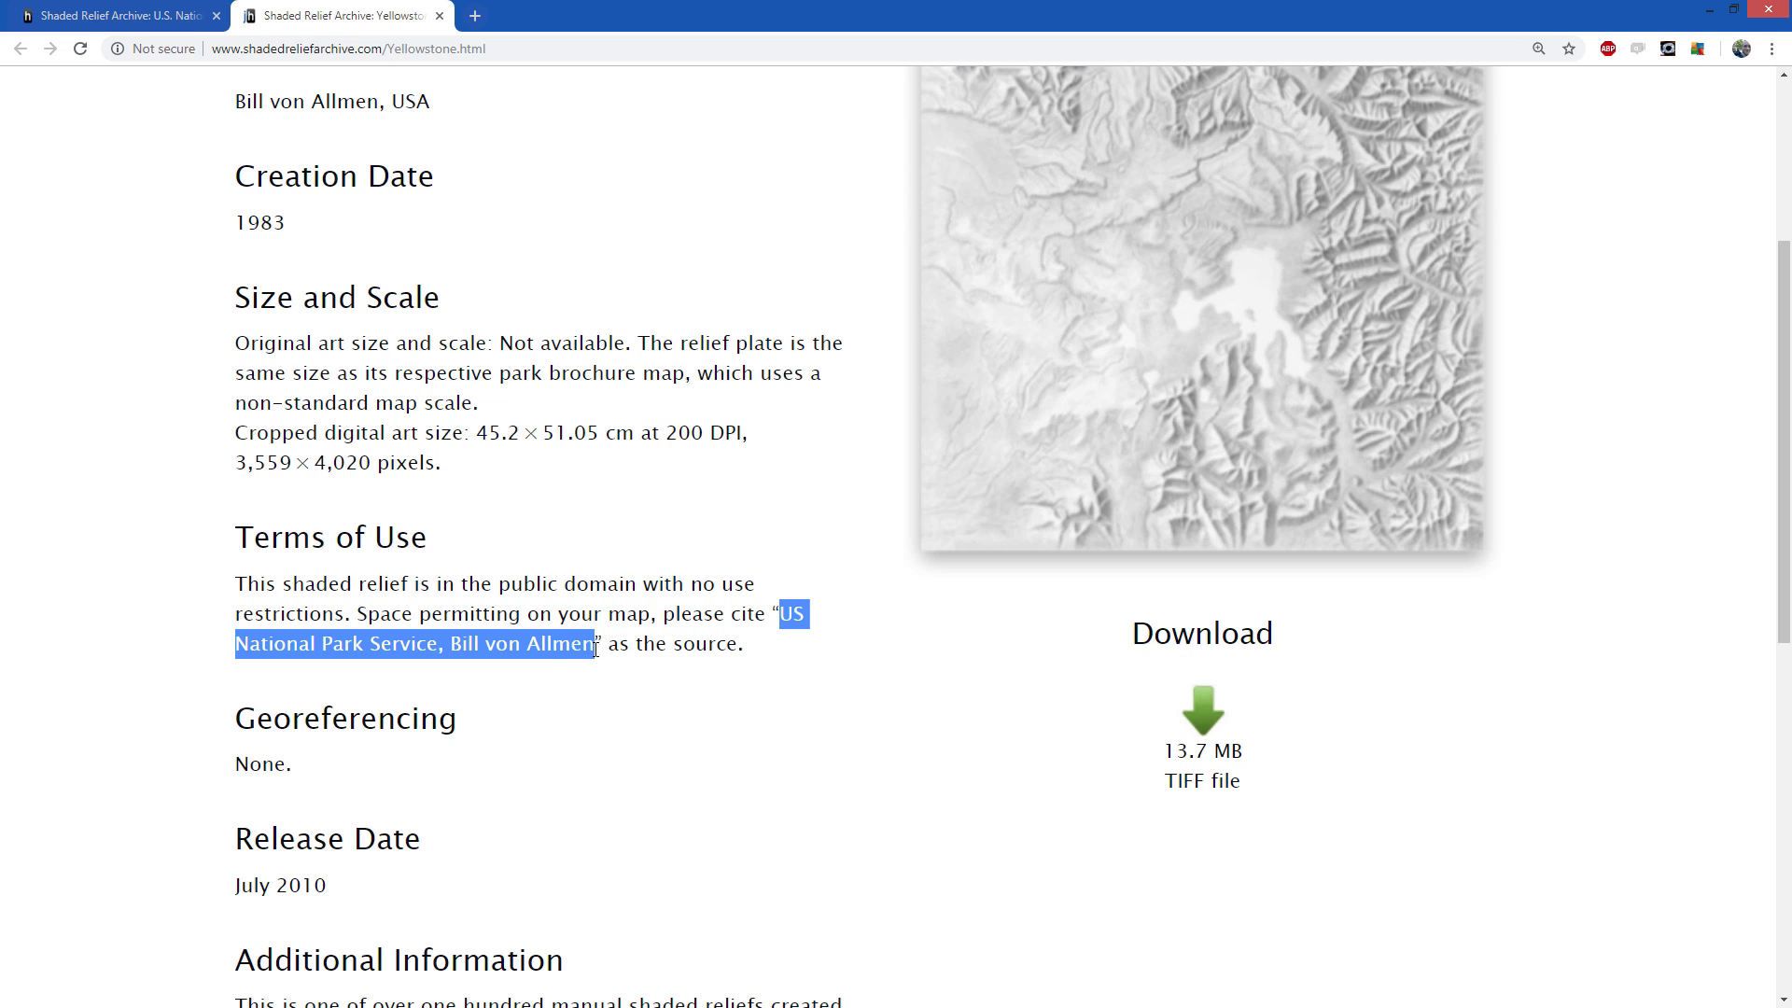
pyautogui.rightClick(596, 648)
pyautogui.click(598, 672)
# Replace the footer text with the pasted US National Park Service citation
pyautogui.hotkey('alt', 'Tab')
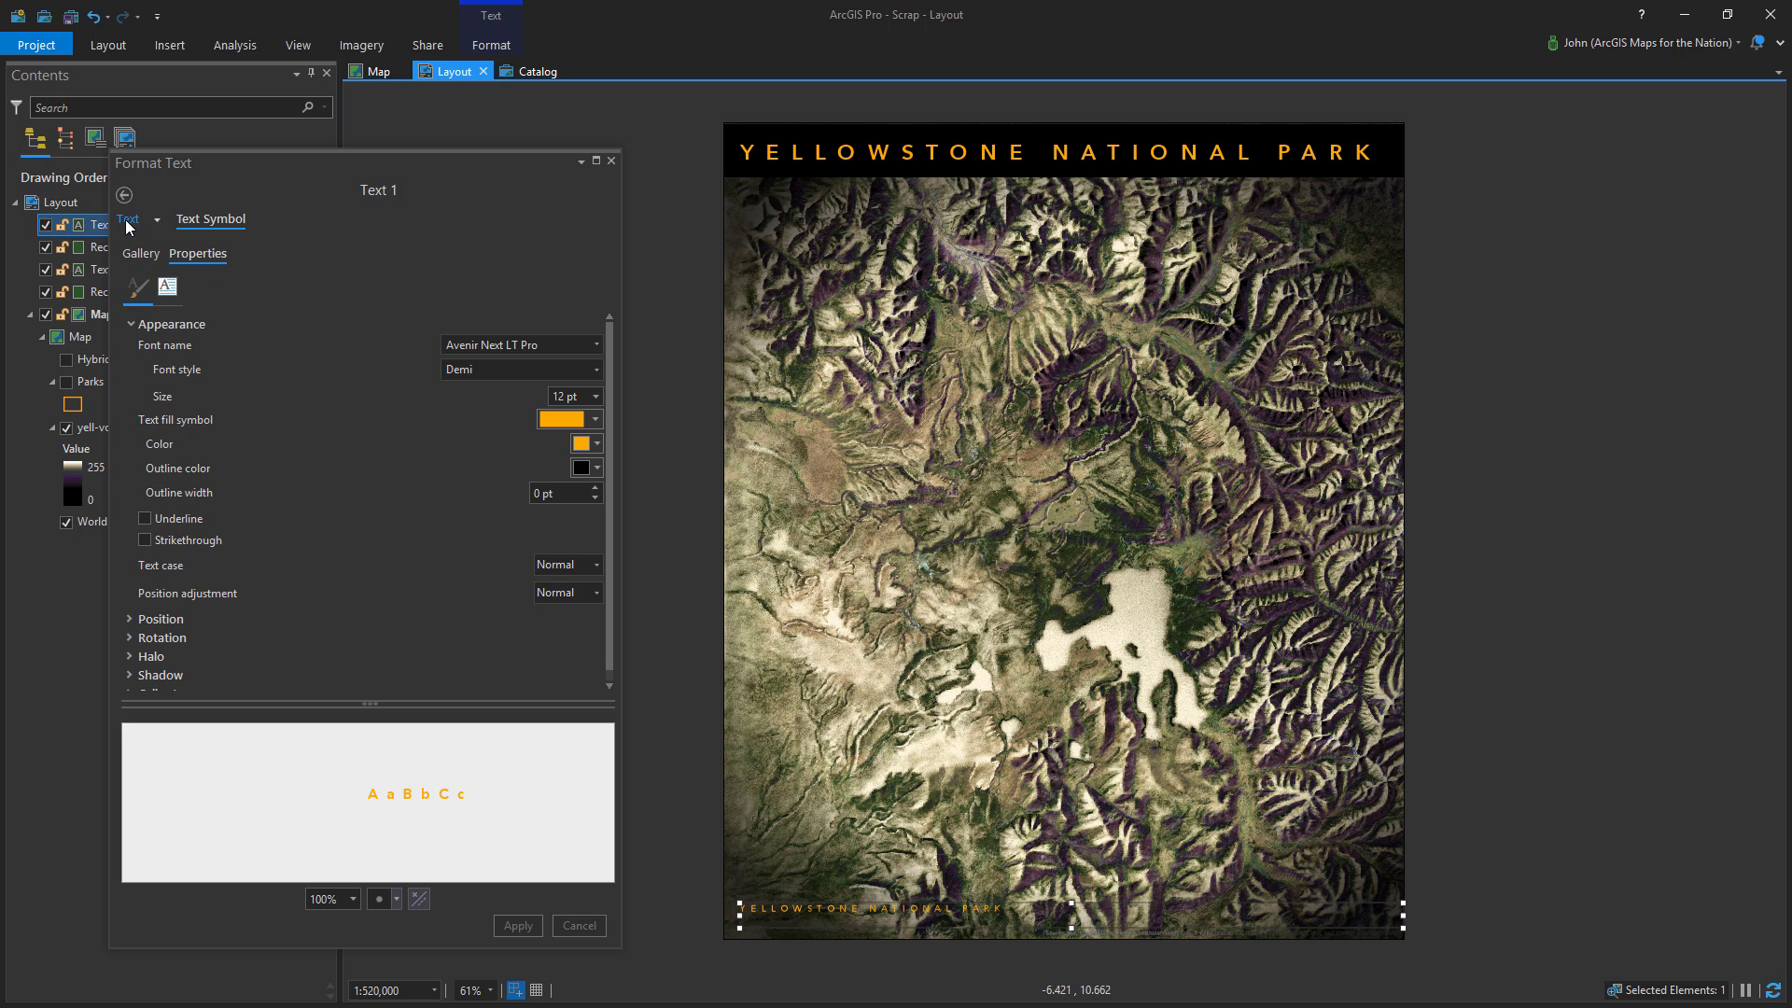
pyautogui.click(127, 220)
pyautogui.tripleClick(322, 387)
pyautogui.hotkey('ctrl', 'v')
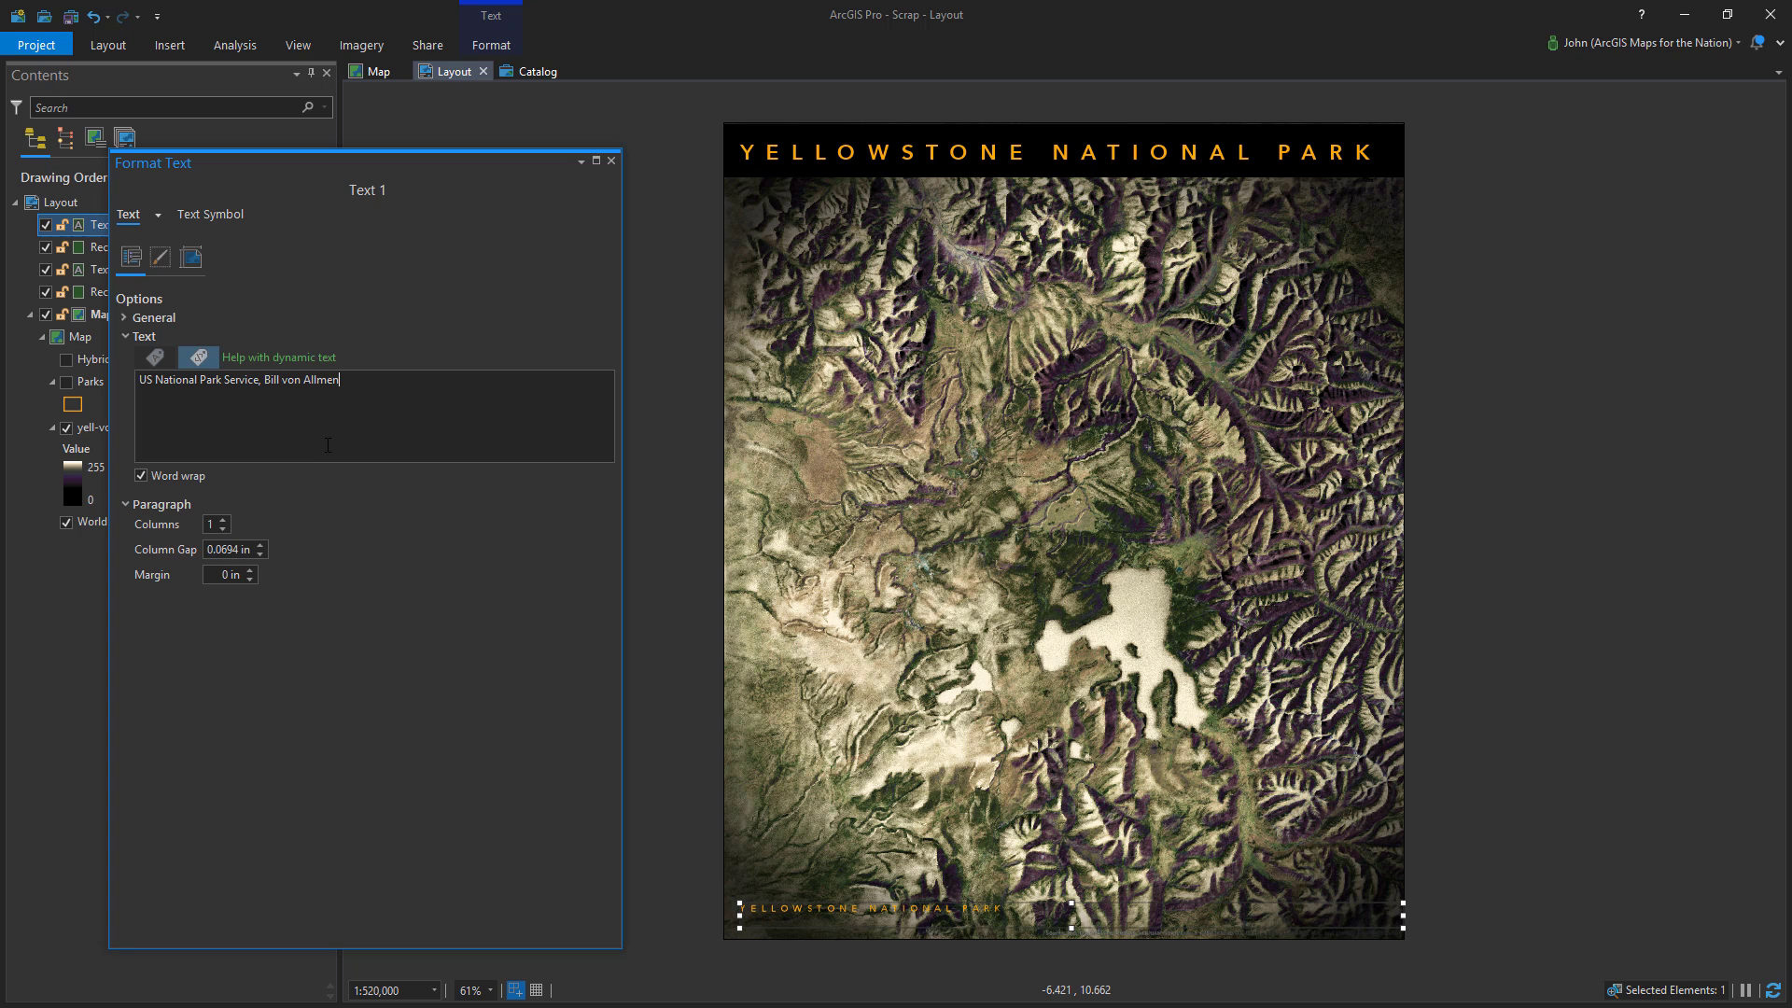
pyautogui.press('Tab')
# Set the citation's font style to Bold and apply it
pyautogui.click(210, 215)
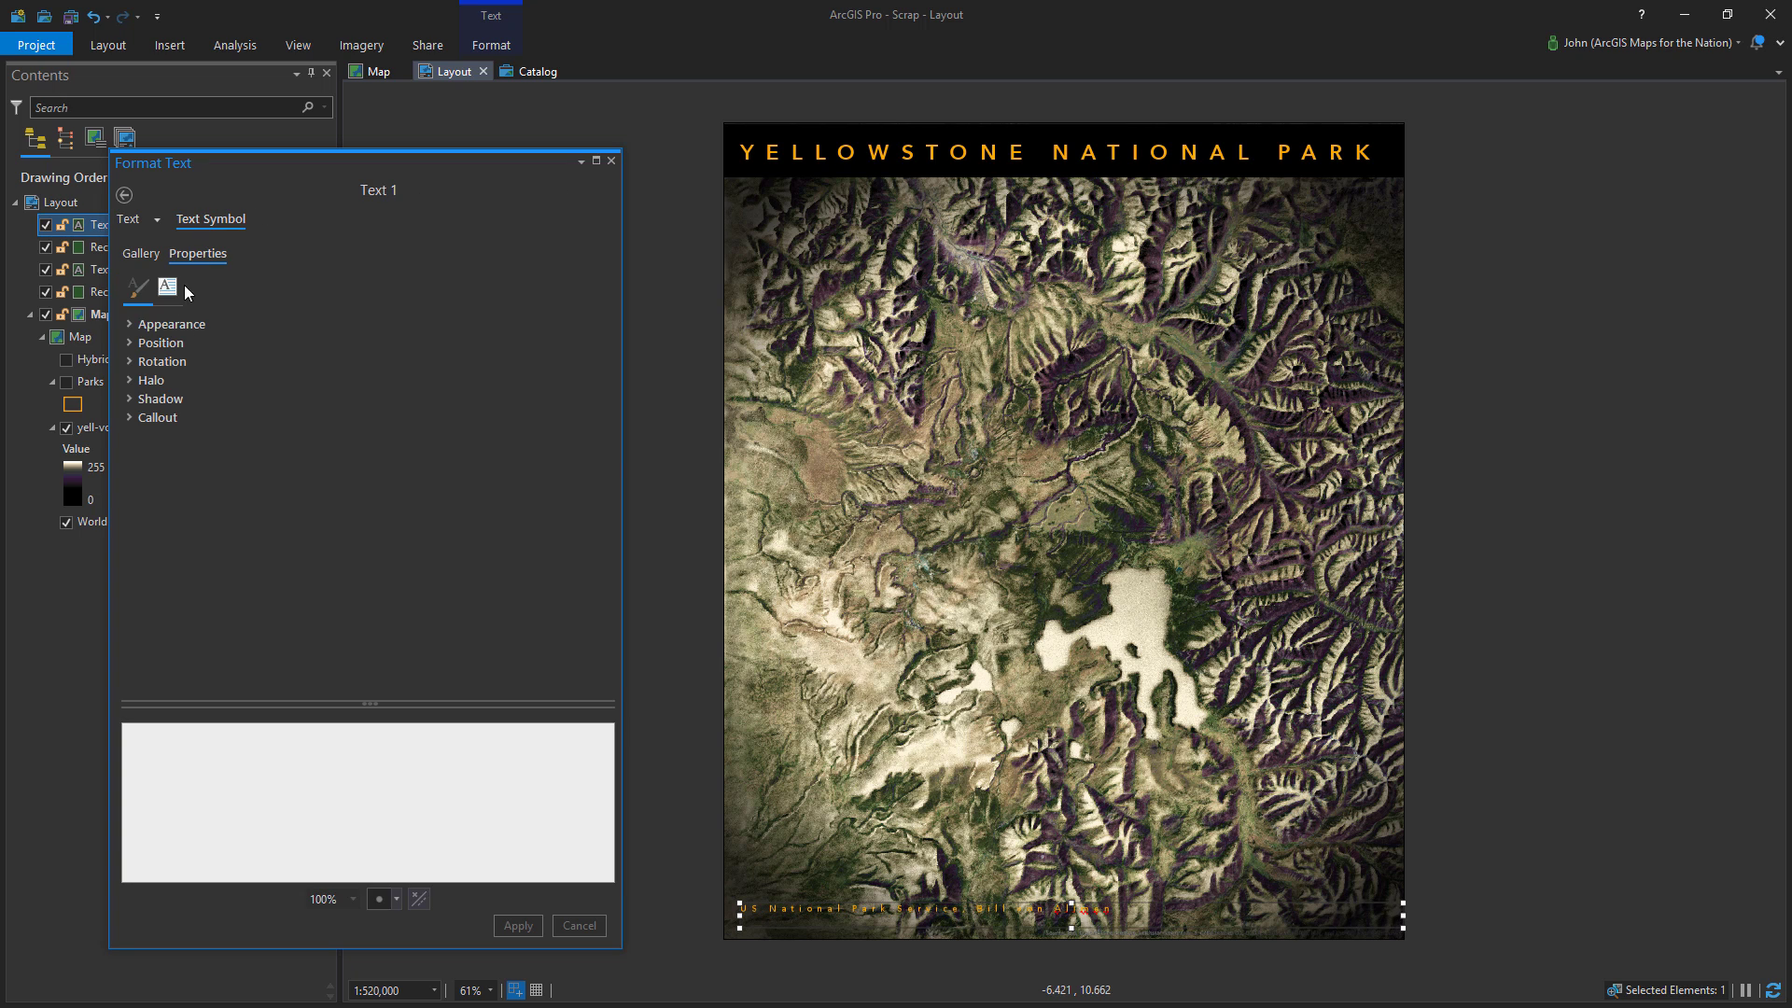
pyautogui.click(596, 371)
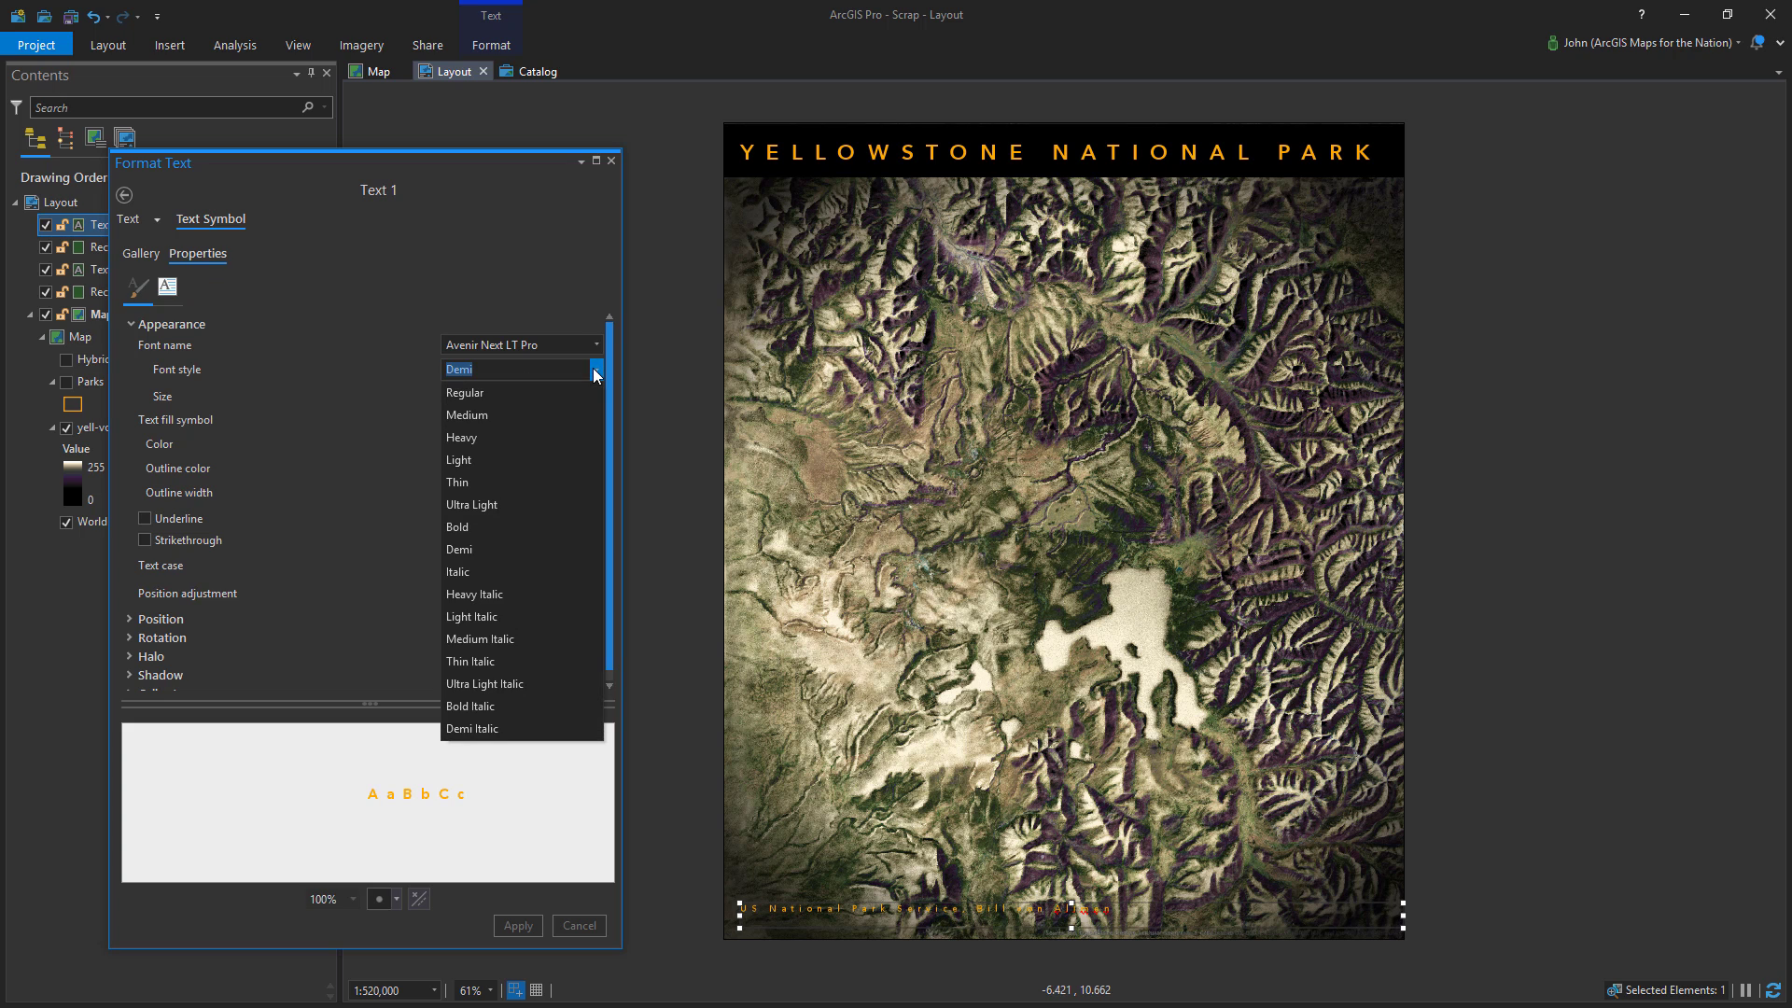
pyautogui.click(490, 527)
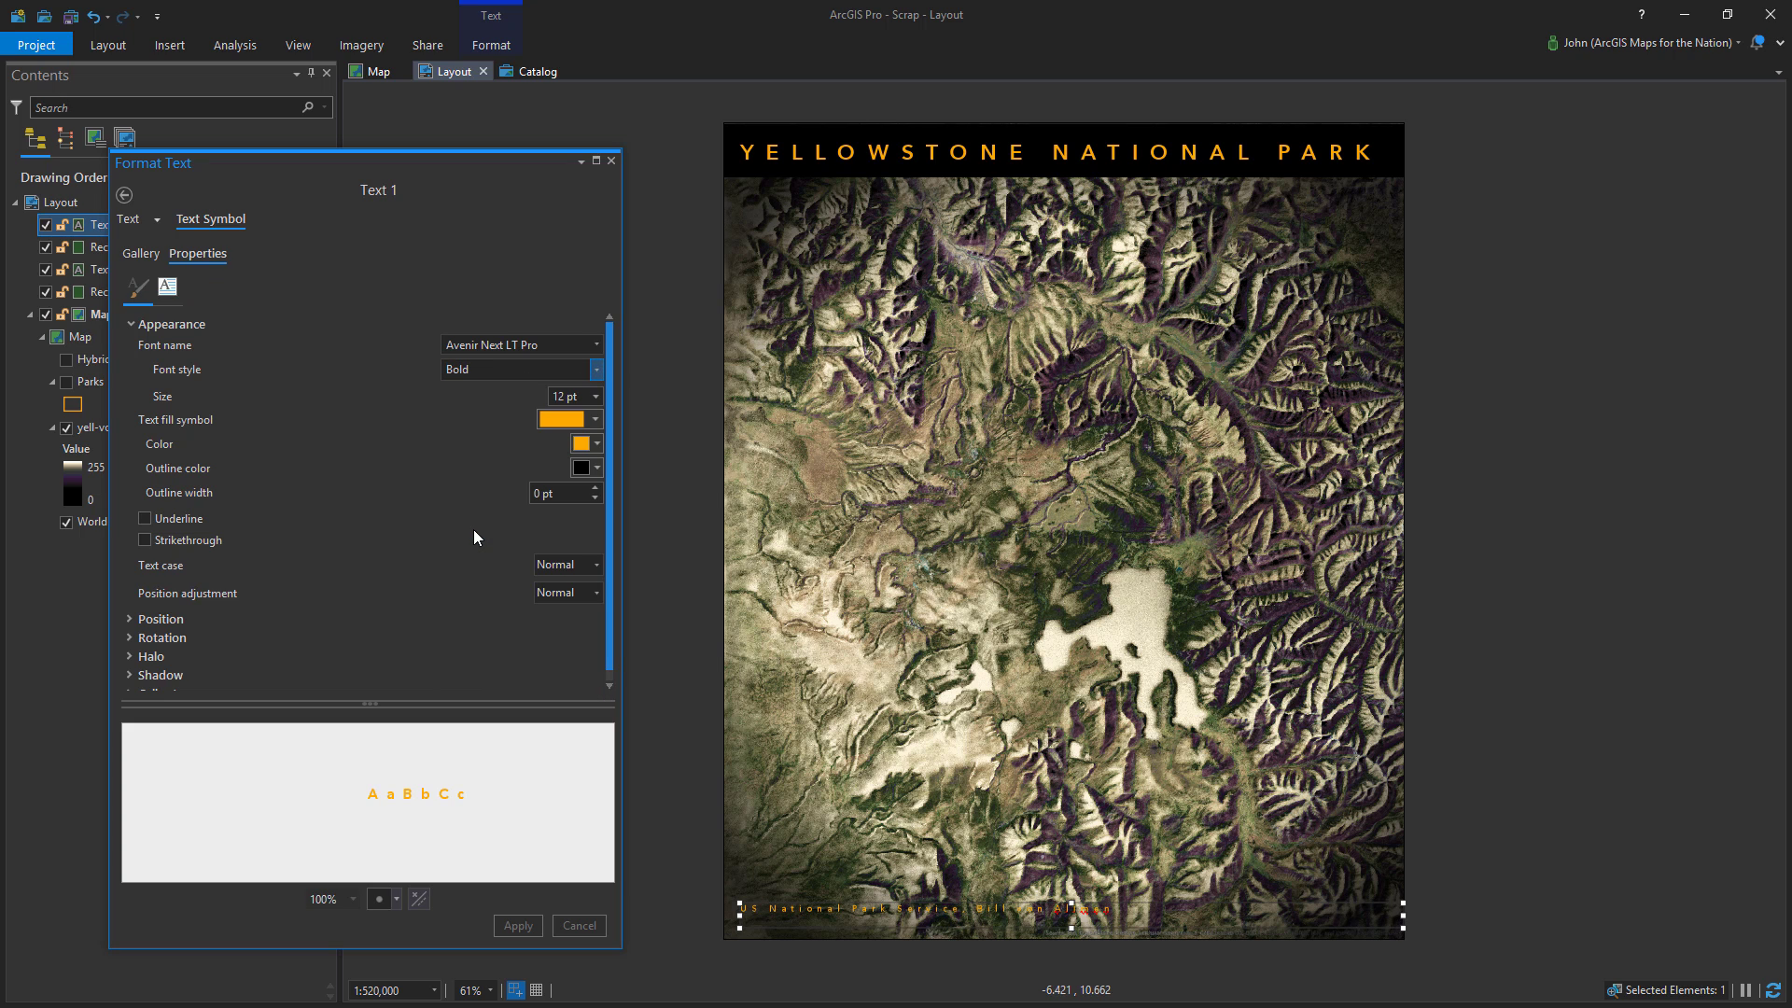
pyautogui.click(513, 926)
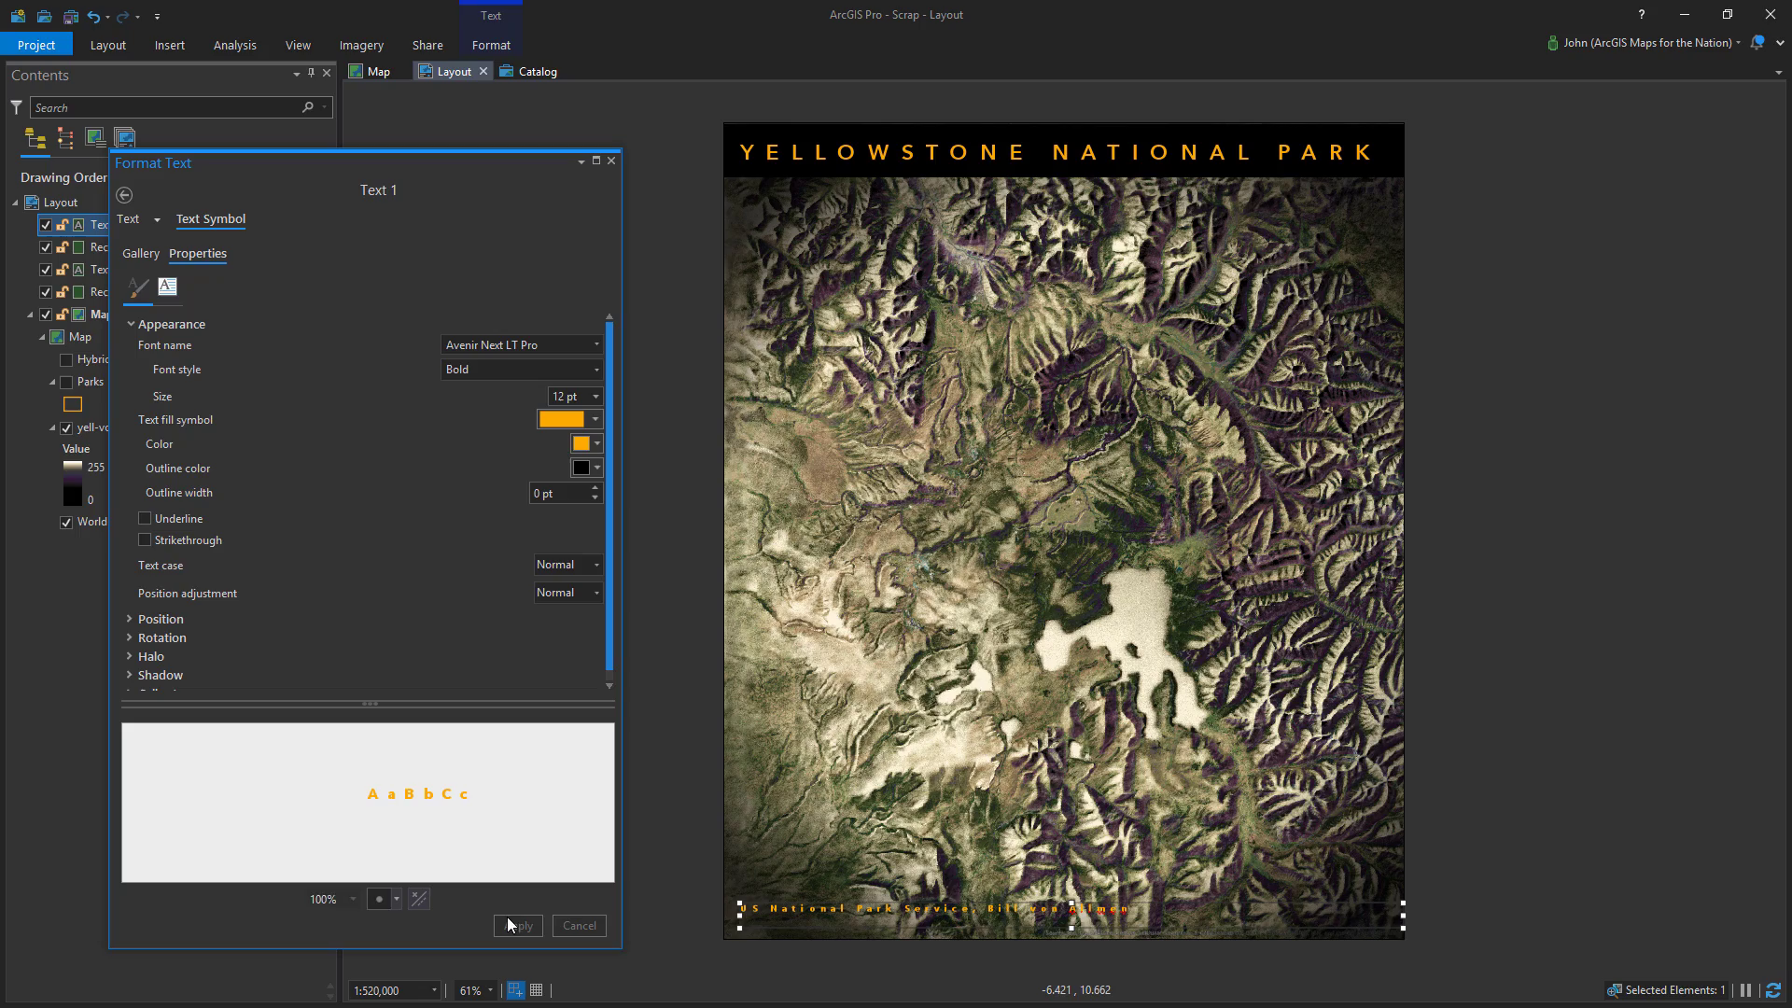
pyautogui.click(611, 160)
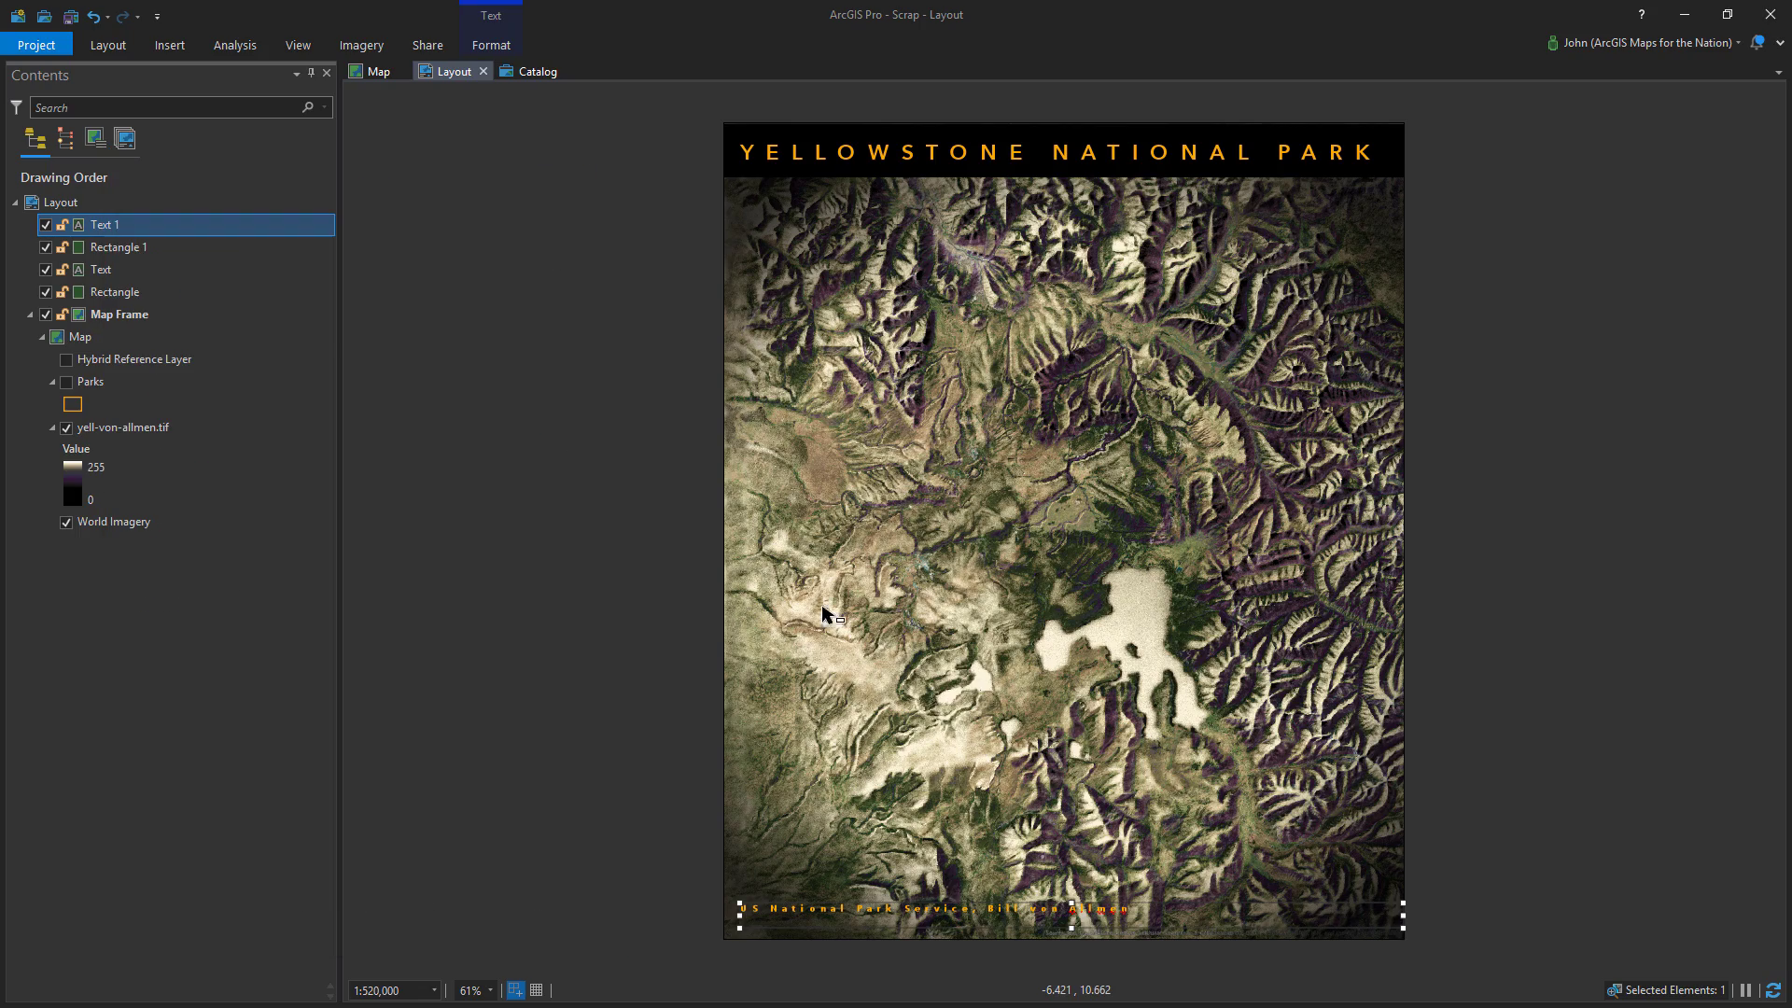
# Zoom to the footer, resize the text box and nudge the credit line up slightly
pyautogui.scroll(1, 927, 945)
pyautogui.scroll(3, 927, 946)
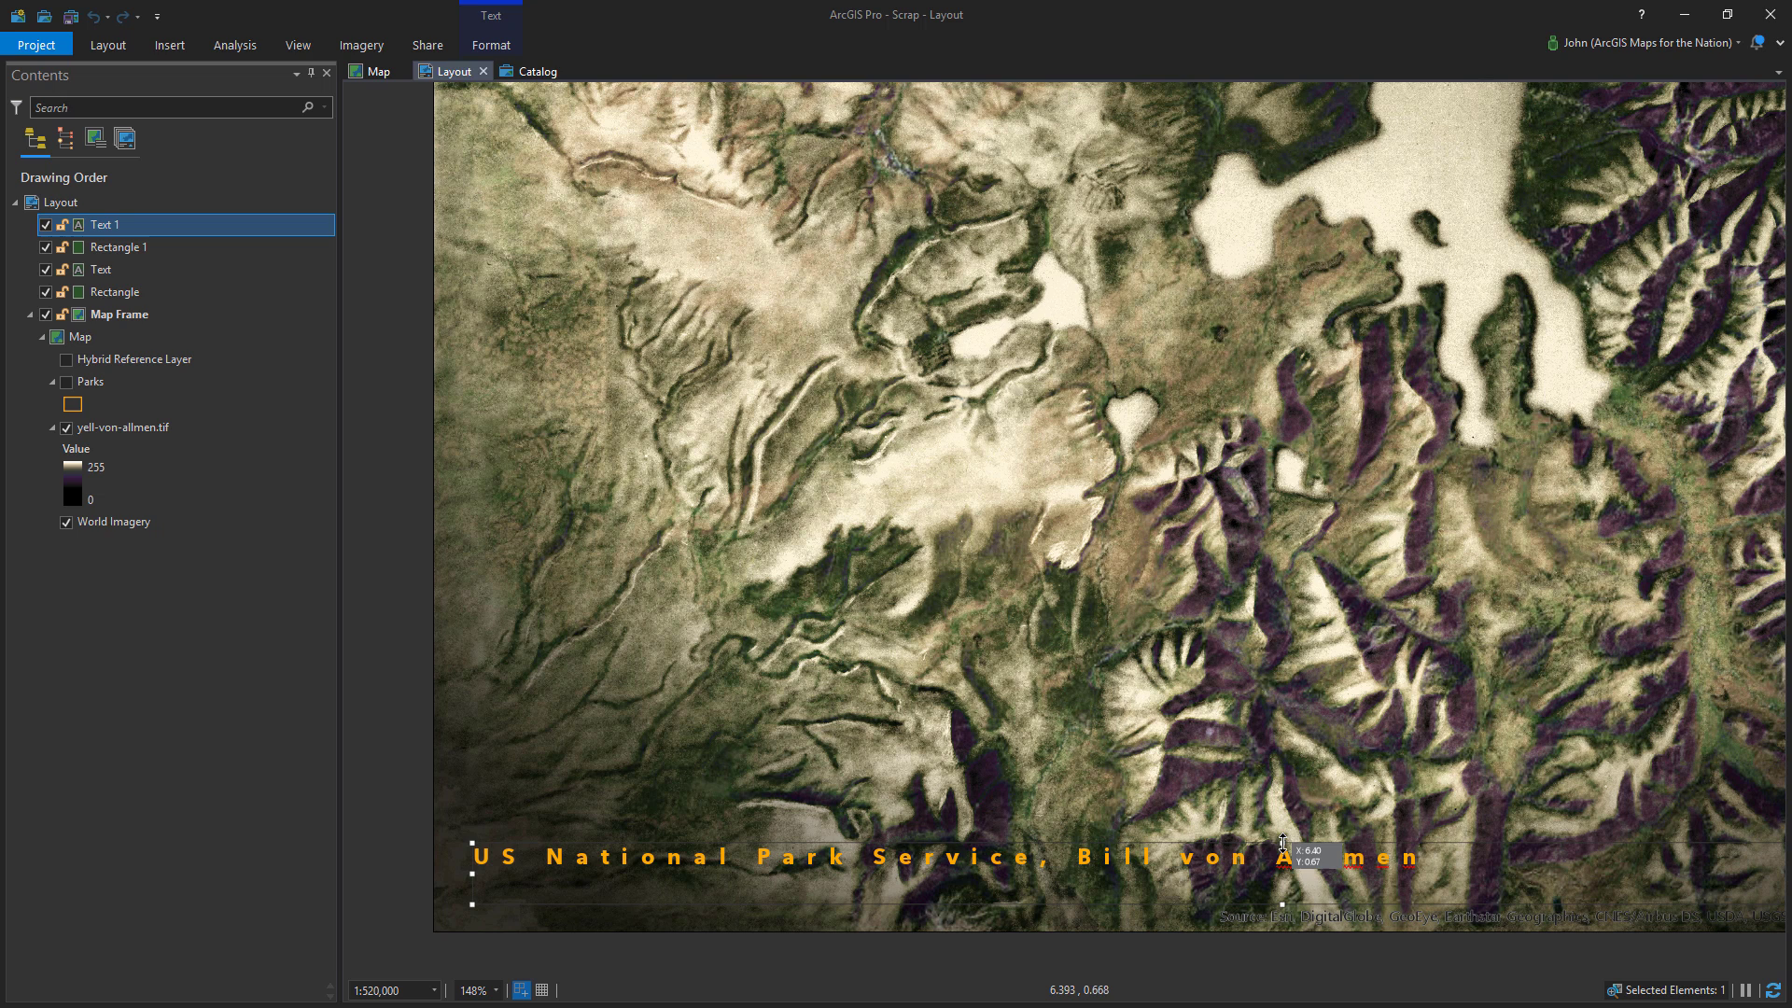
pyautogui.moveTo(1283, 843); pyautogui.dragTo(1283, 875)
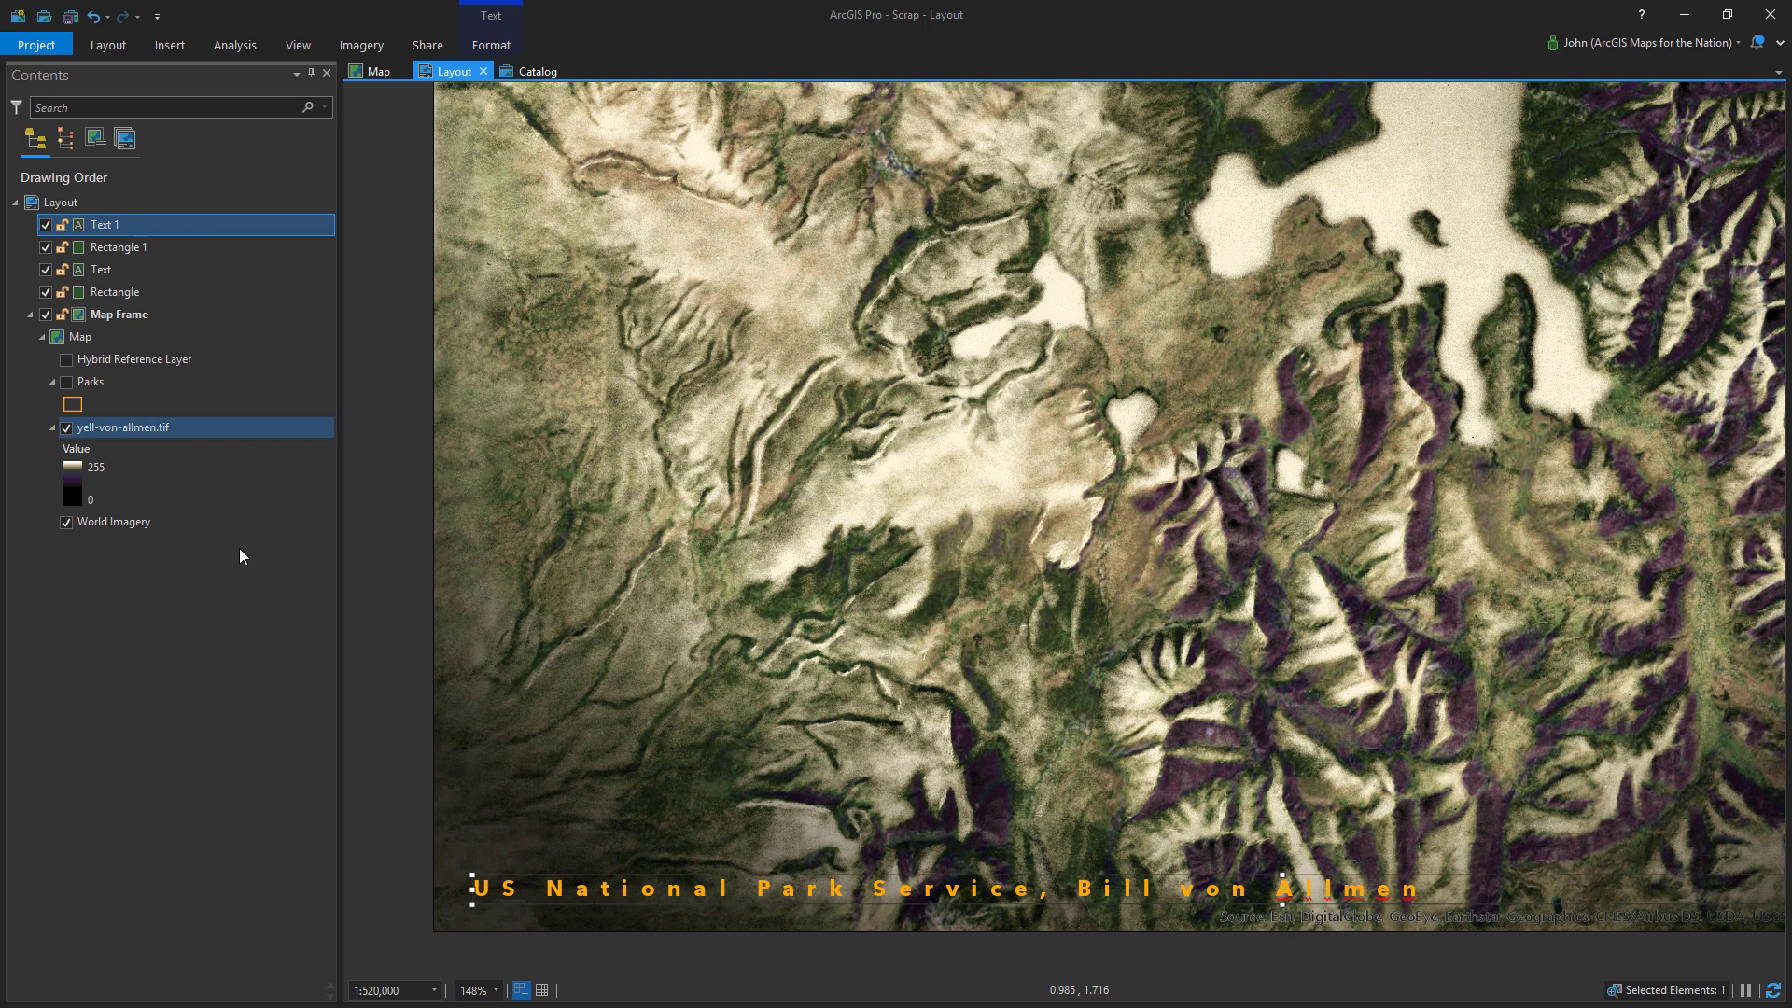
pyautogui.moveTo(770, 888); pyautogui.dragTo(769, 850)
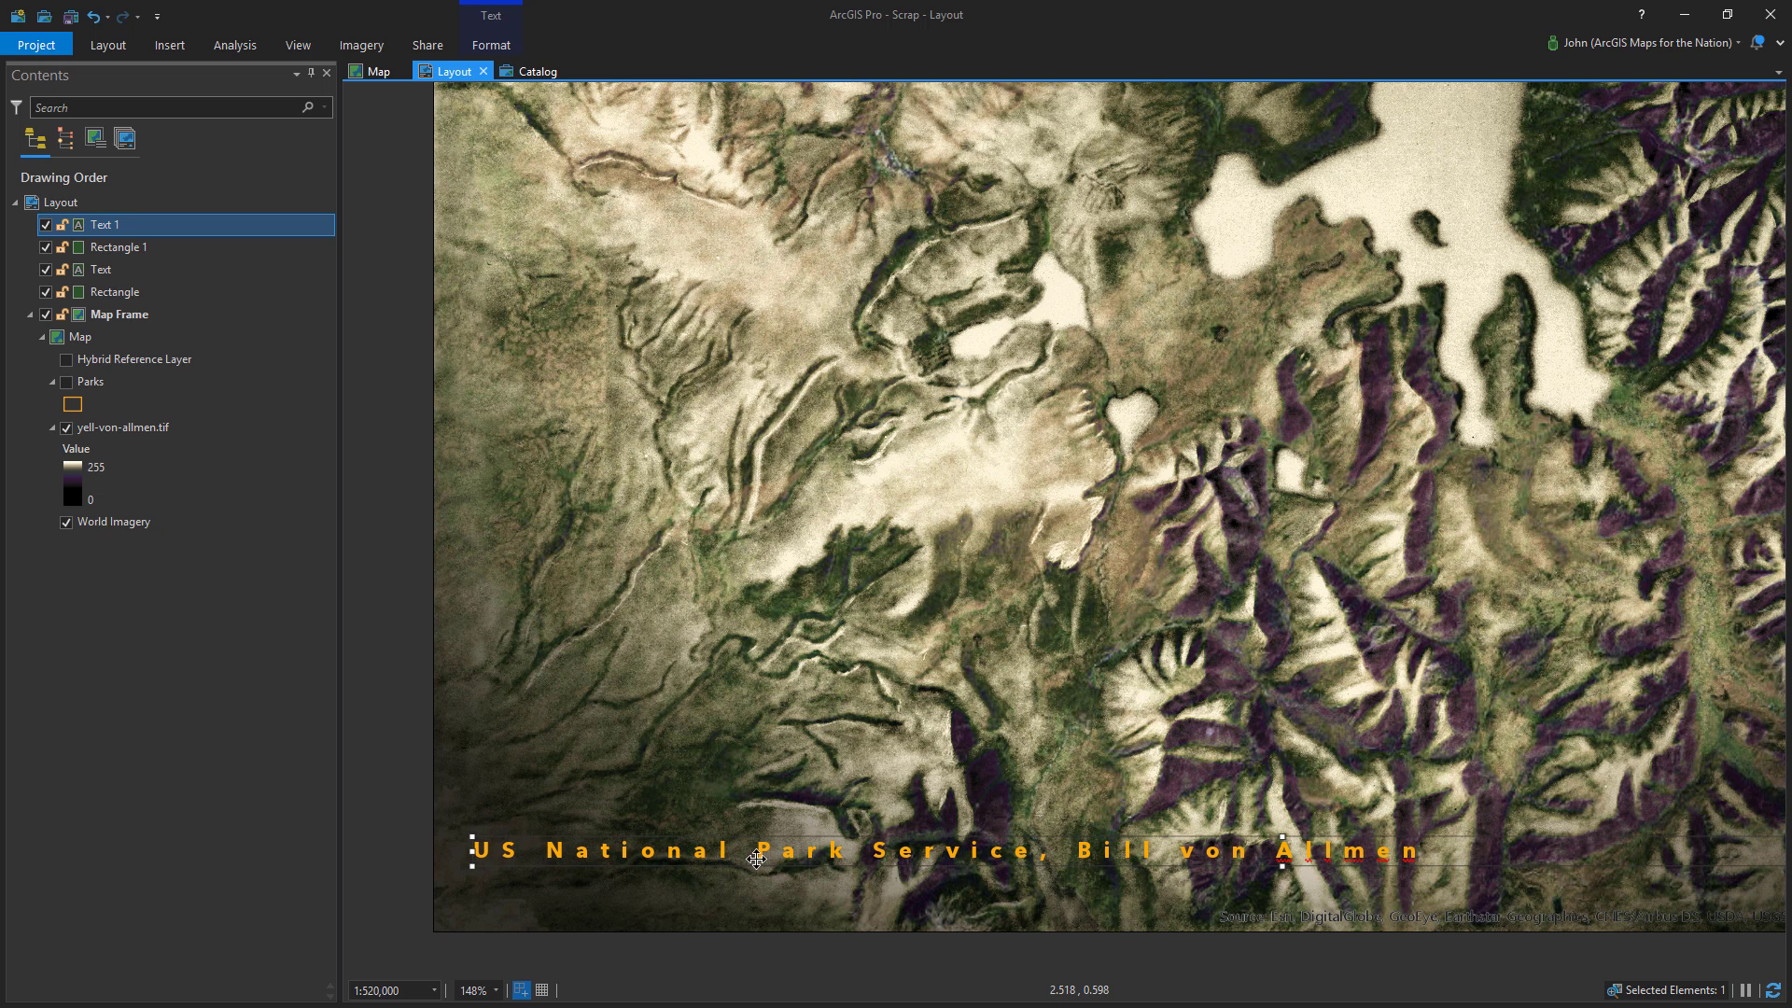
# Copy the Text 1 credit line and paste a duplicate just below the original
pyautogui.rightClick(188, 224)
pyautogui.click(236, 311)
pyautogui.rightClick(184, 202)
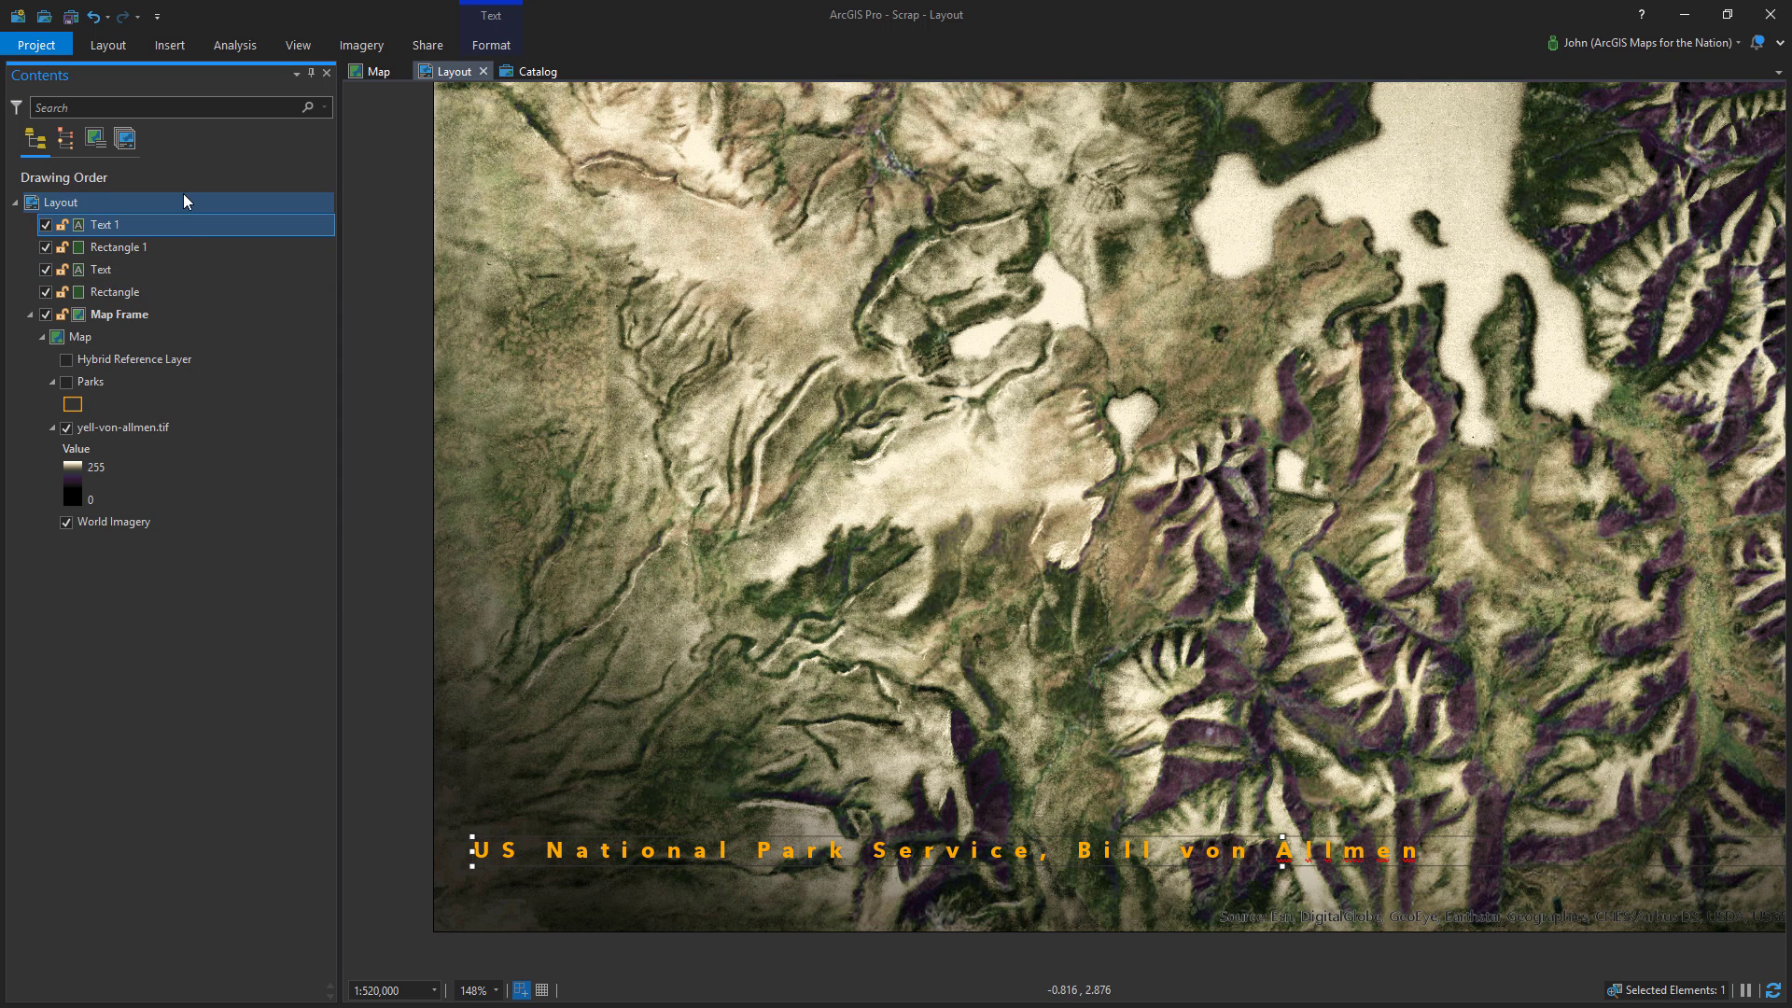
pyautogui.click(231, 258)
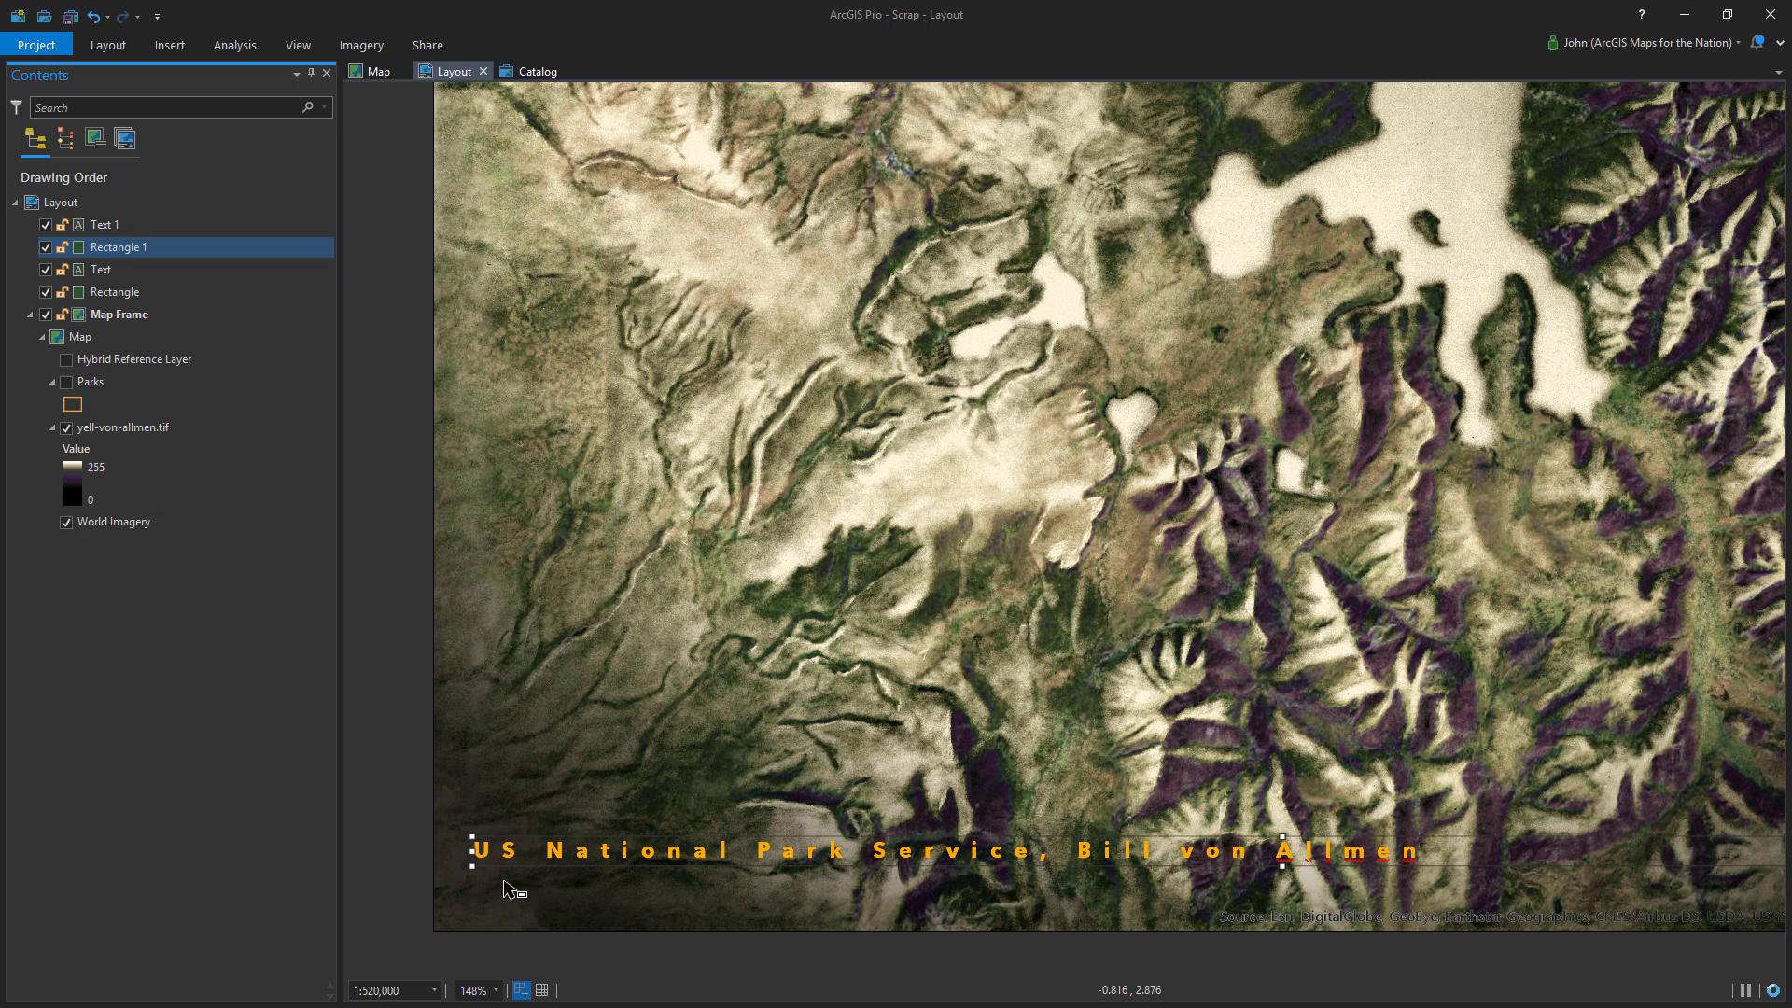
pyautogui.moveTo(554, 850); pyautogui.dragTo(555, 880)
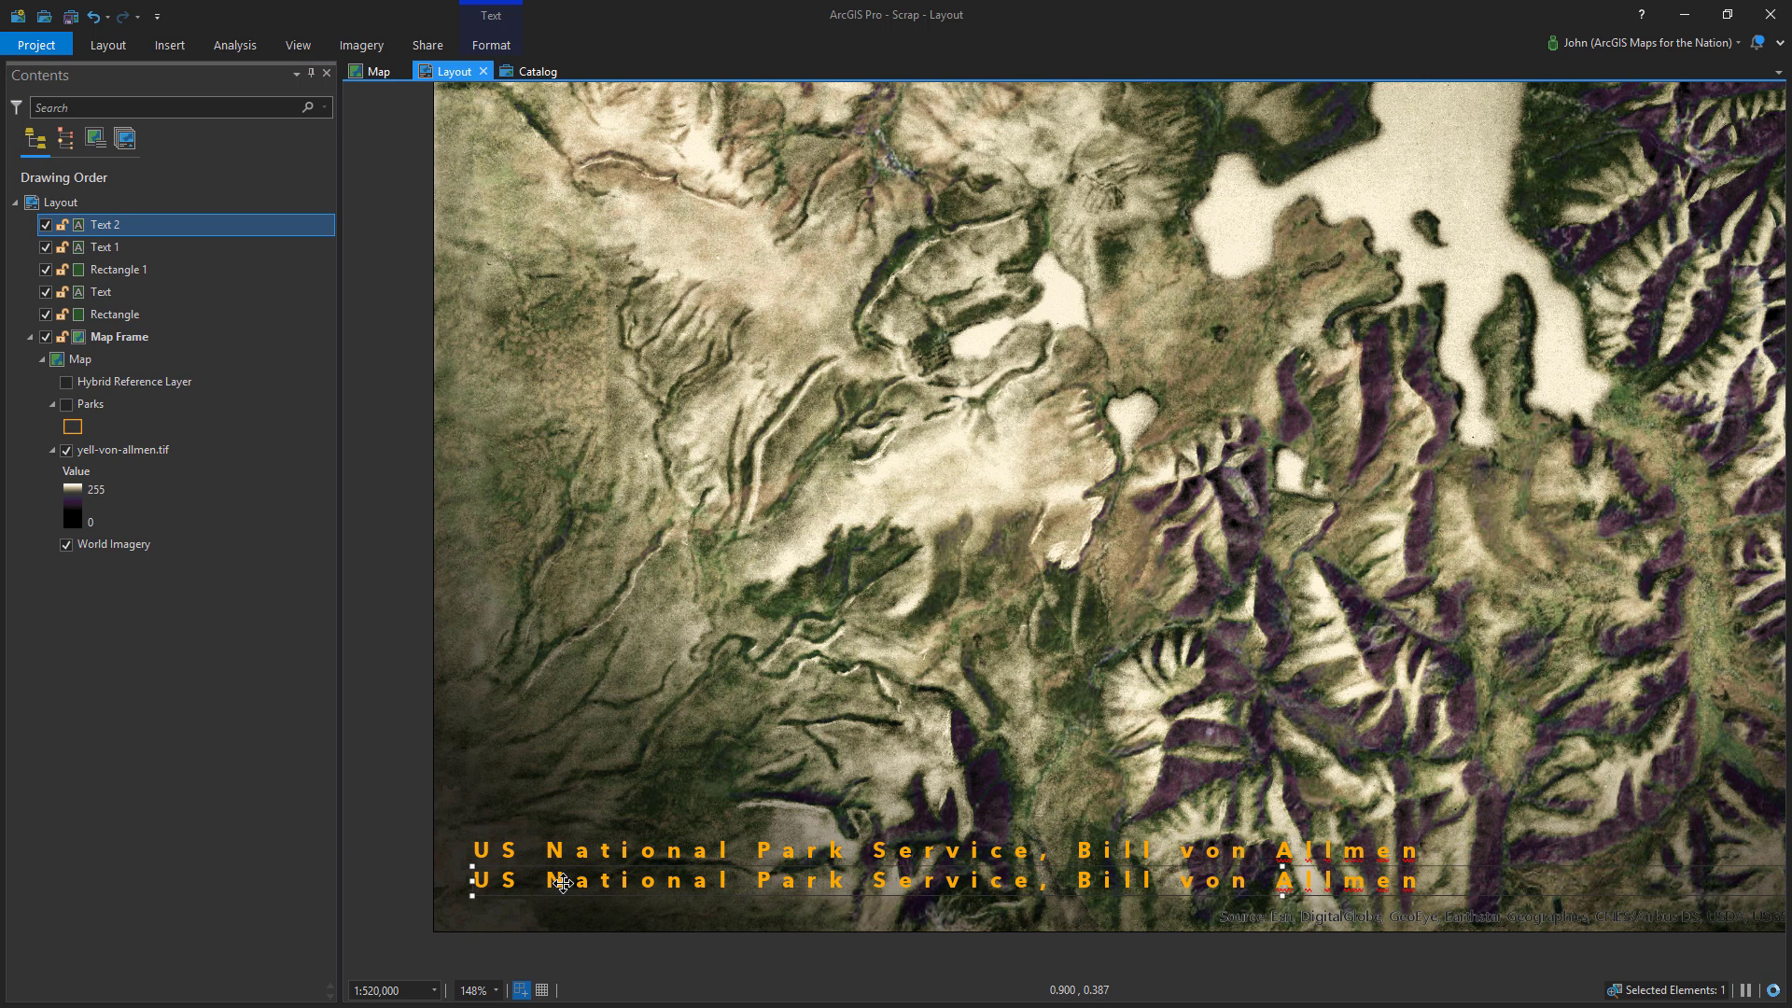
# Replace the duplicate's text with 'Blended with Esri Basemap Imagery. Layout created by' plus the author's name
pyautogui.doubleClick(563, 883)
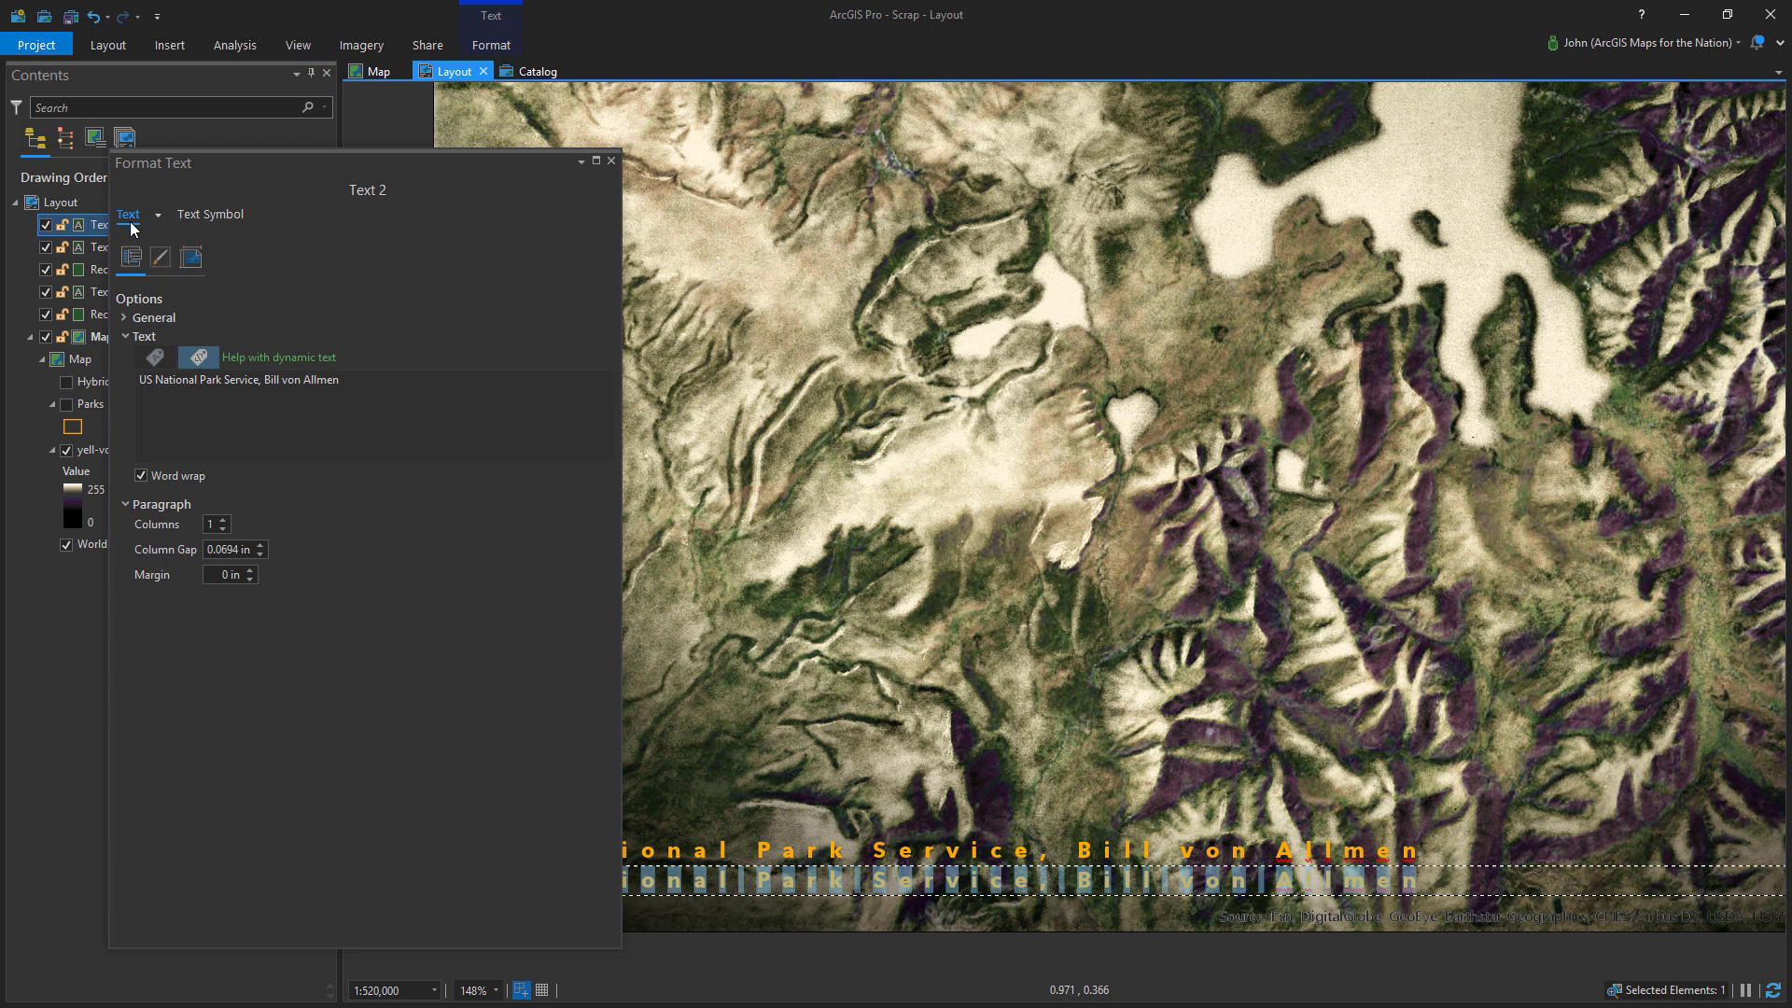
pyautogui.click(192, 258)
pyautogui.click(132, 257)
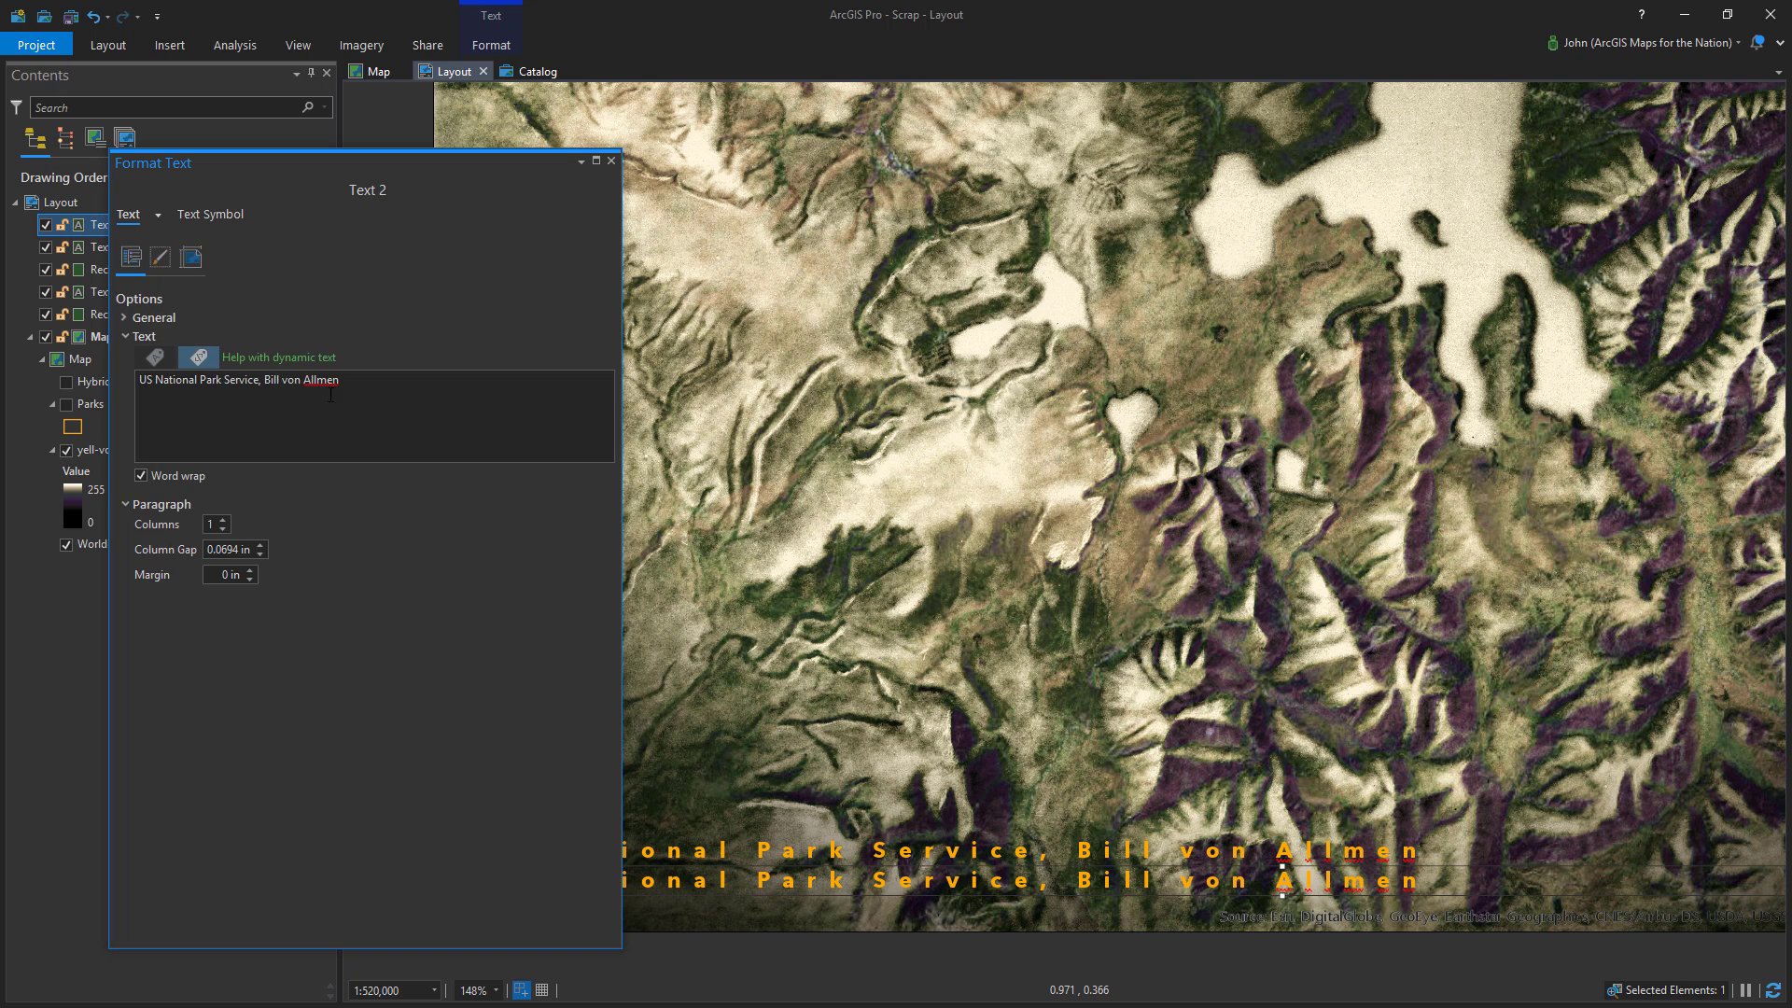
pyautogui.hotkey('ctrl', 'a')
pyautogui.write('Blended with Esri Baa')
pyautogui.press('BackSpace')
pyautogui.write('semap Imagery. Layout created by John Nelson')
# Reduce the second credit line's text size to 8 pt
pyautogui.click(164, 257)
pyautogui.click(203, 213)
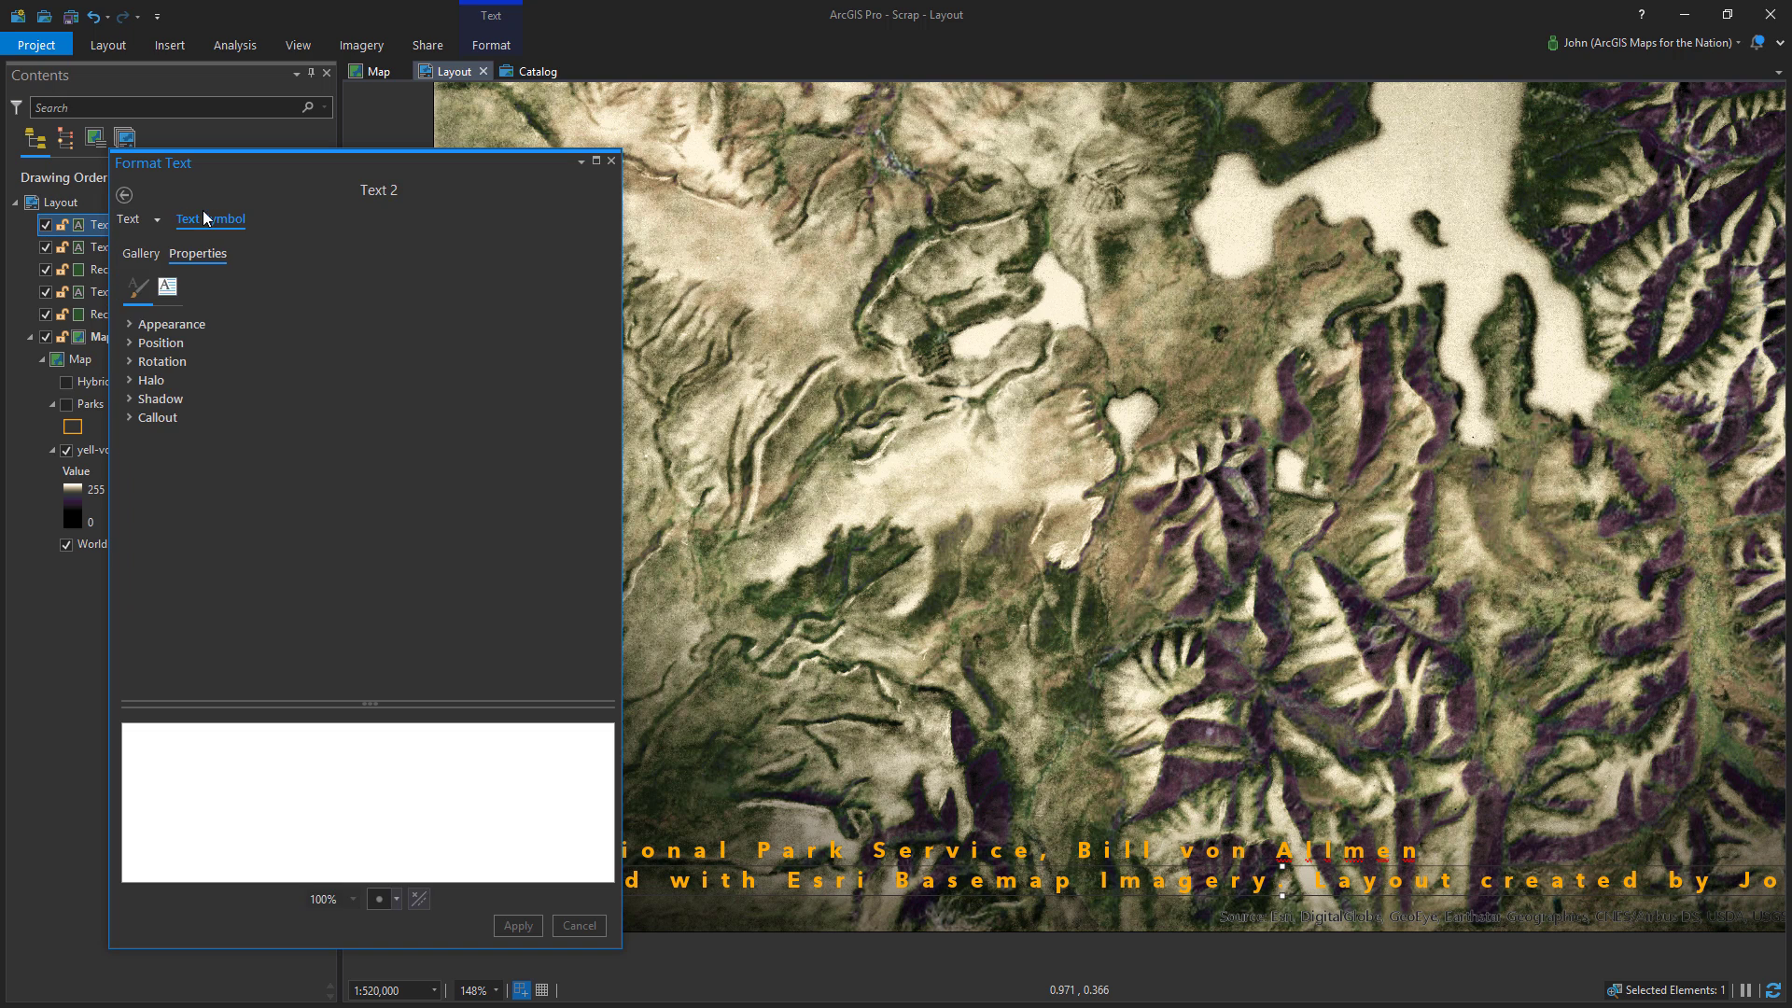
pyautogui.click(170, 324)
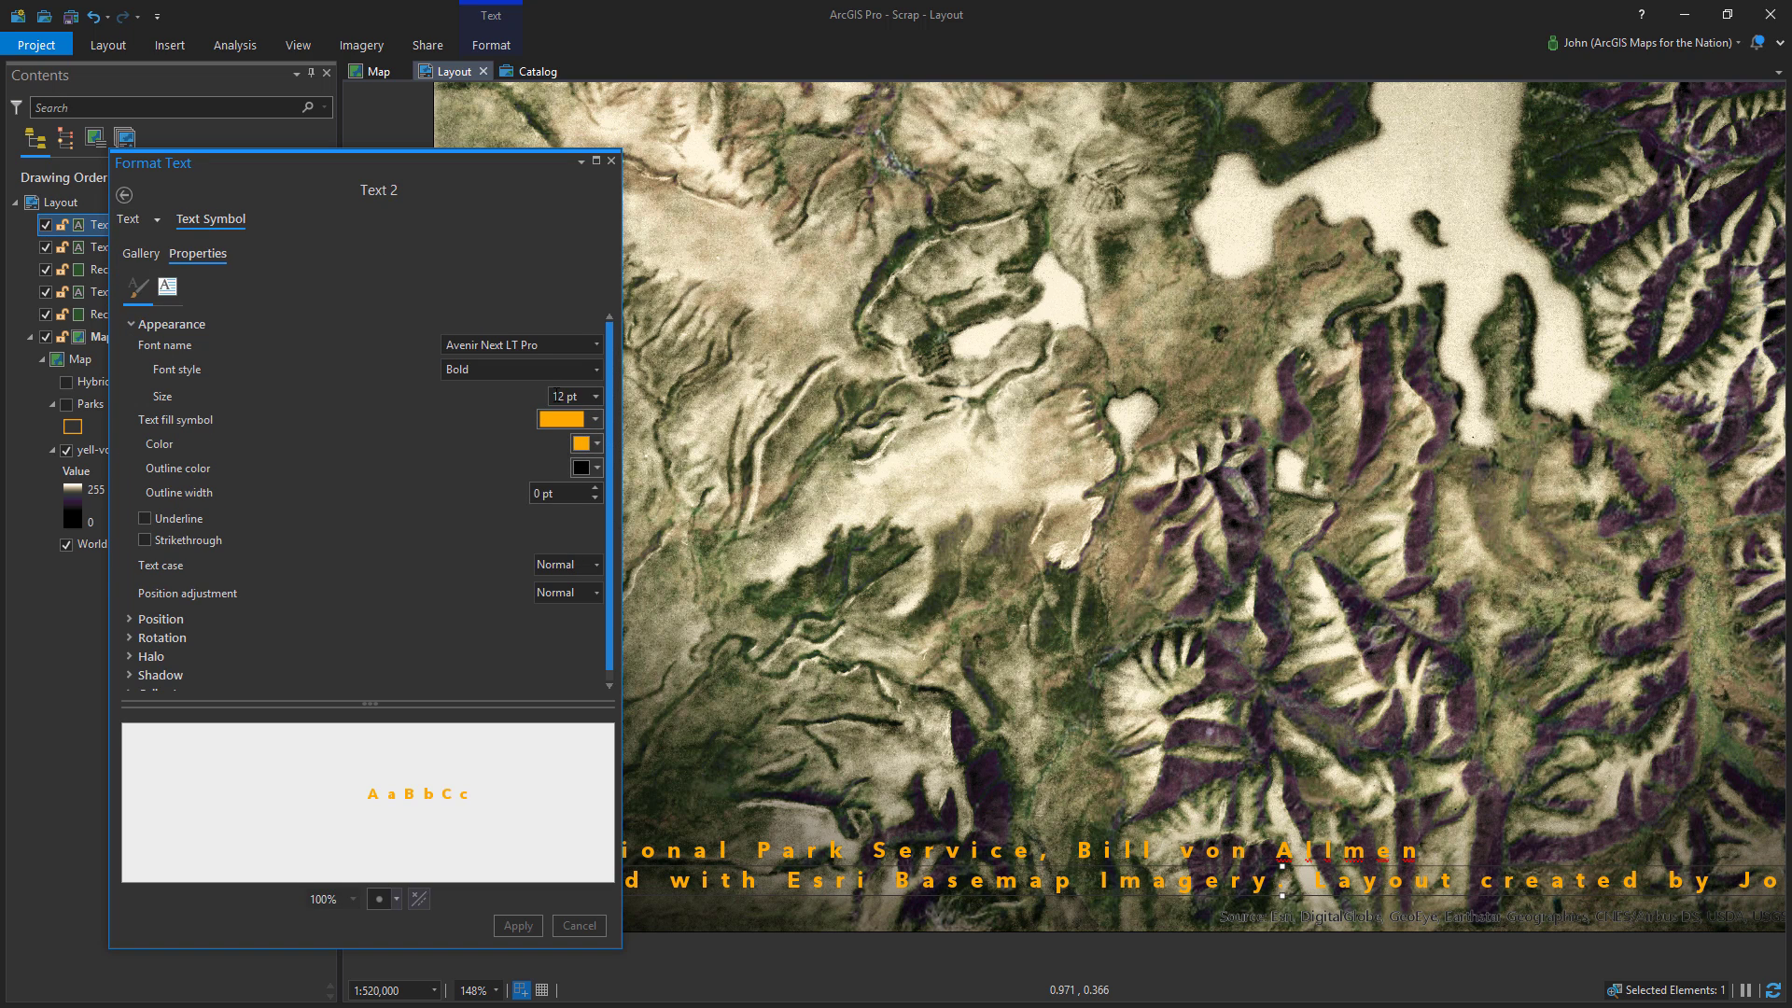
pyautogui.click(558, 393)
pyautogui.press('Return')
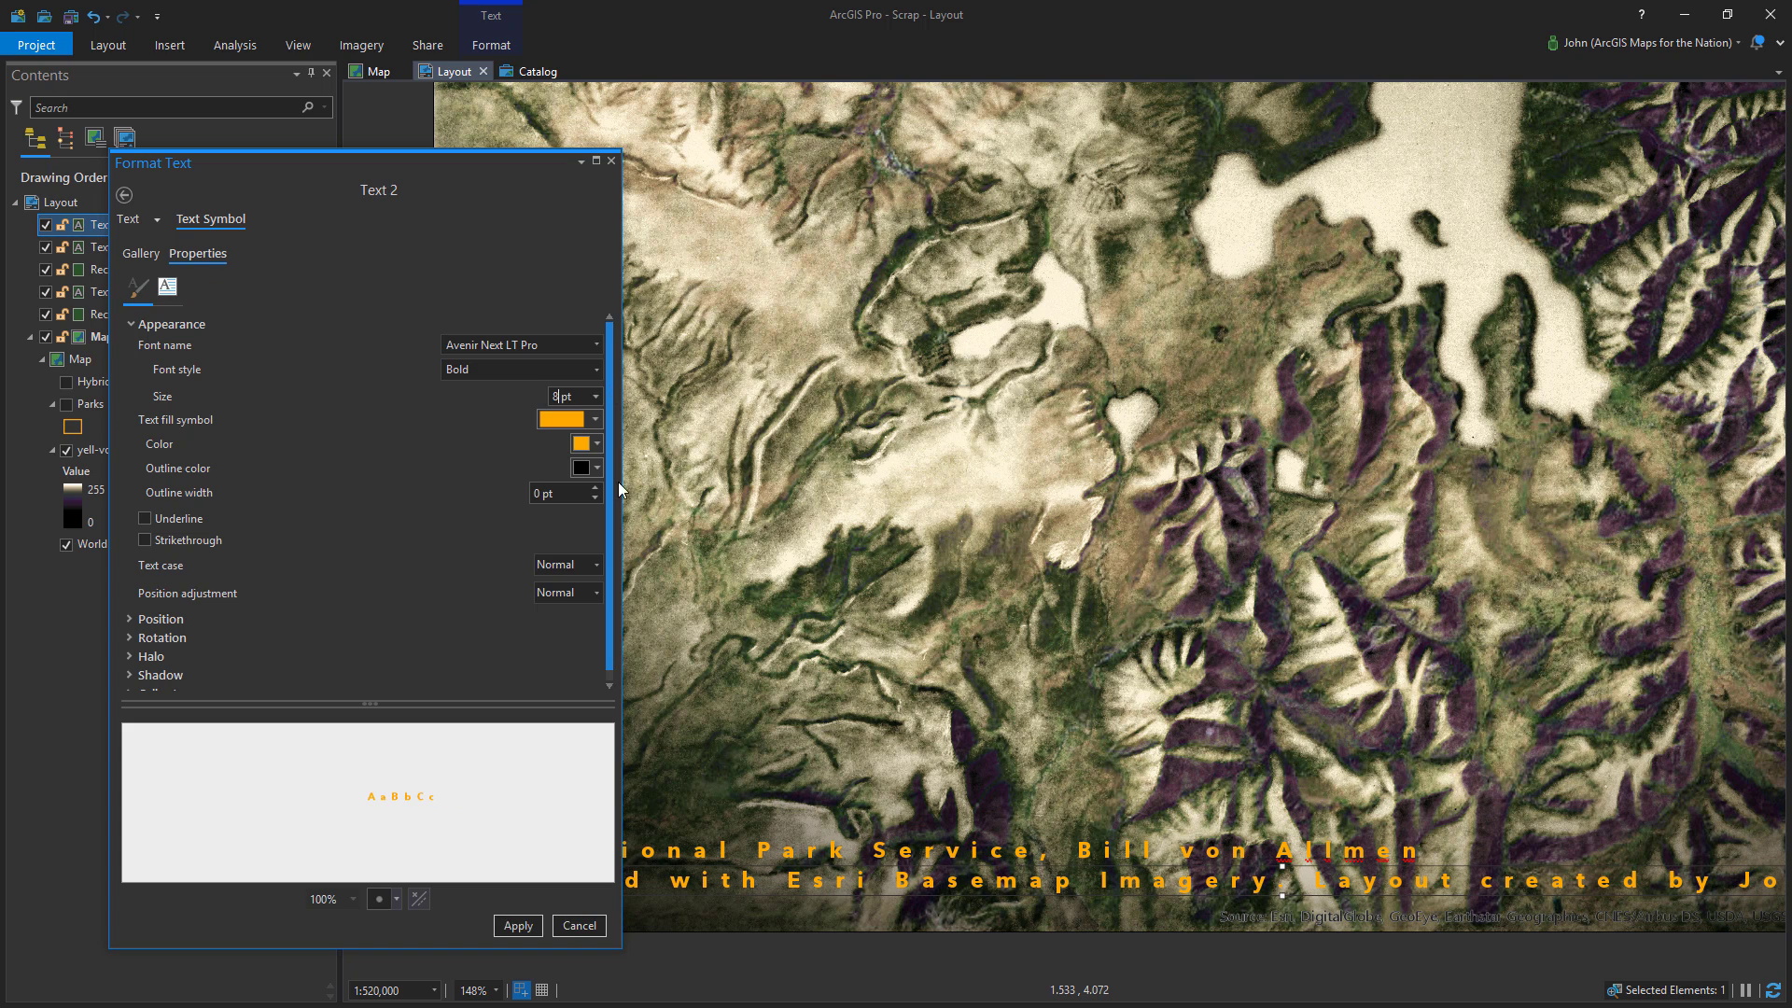
pyautogui.click(521, 910)
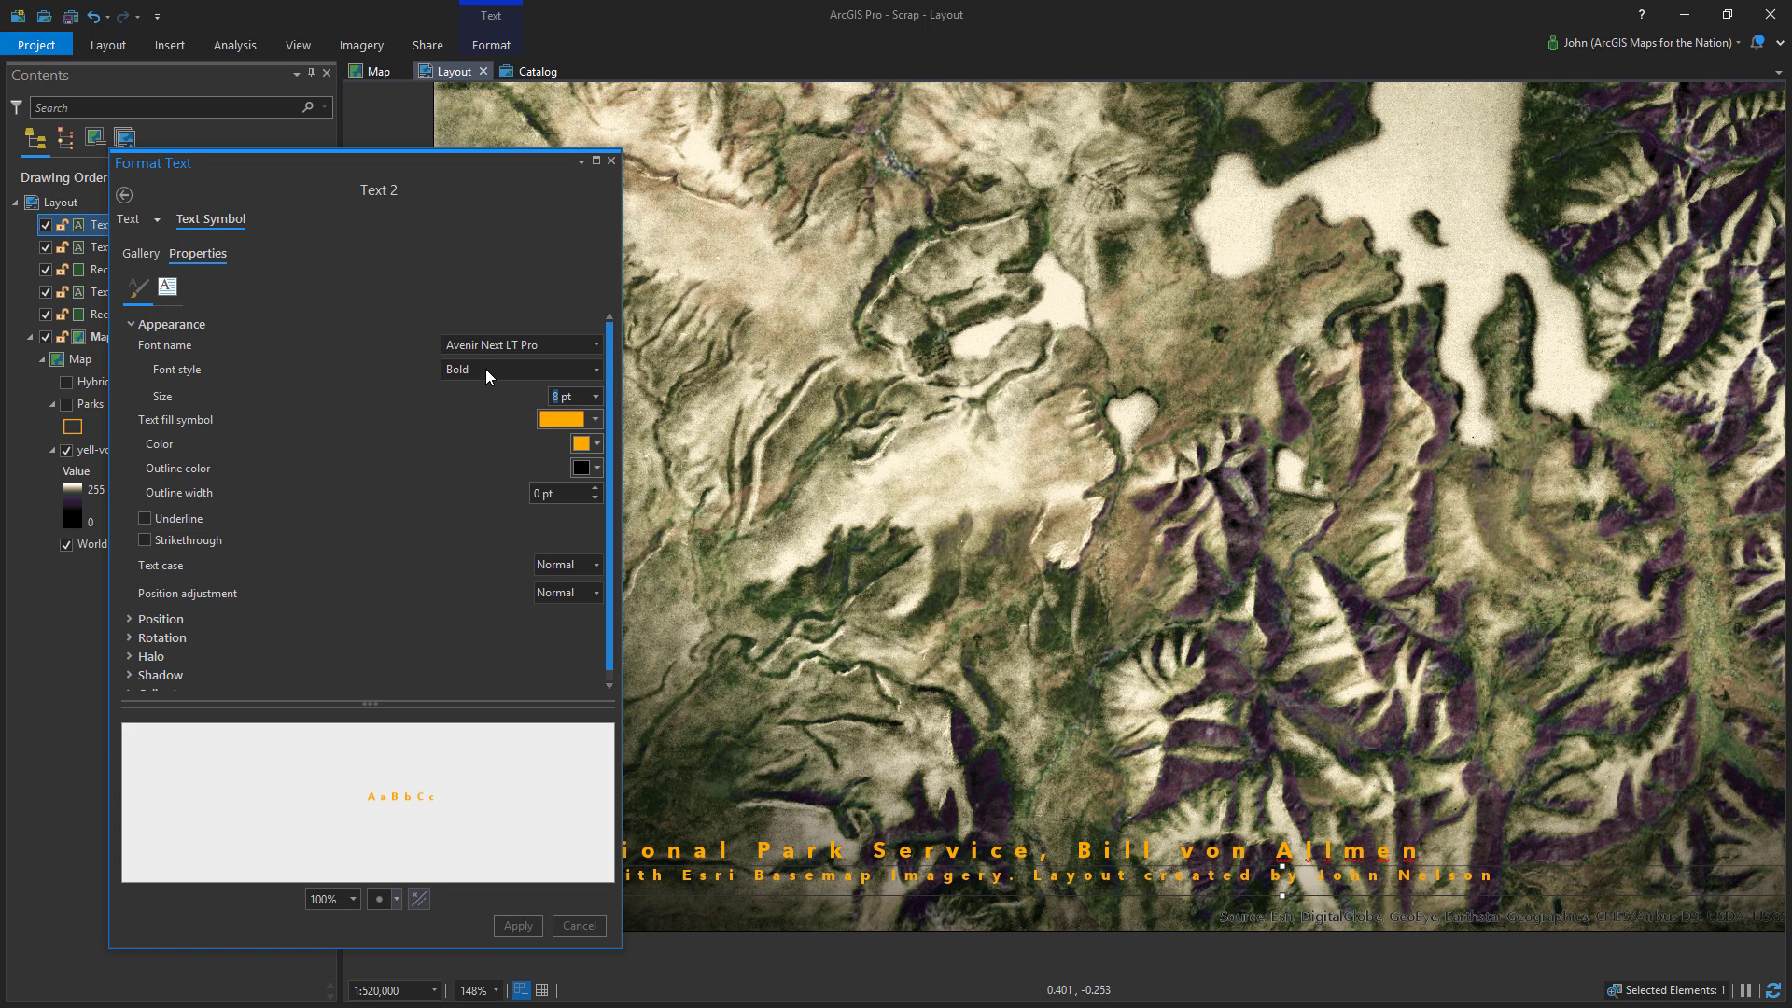
# Fine-tune the size through 7.8 and 7.6 down to 7.5 pt, then close the pane
pyautogui.write('7.8')
pyautogui.press('Return')
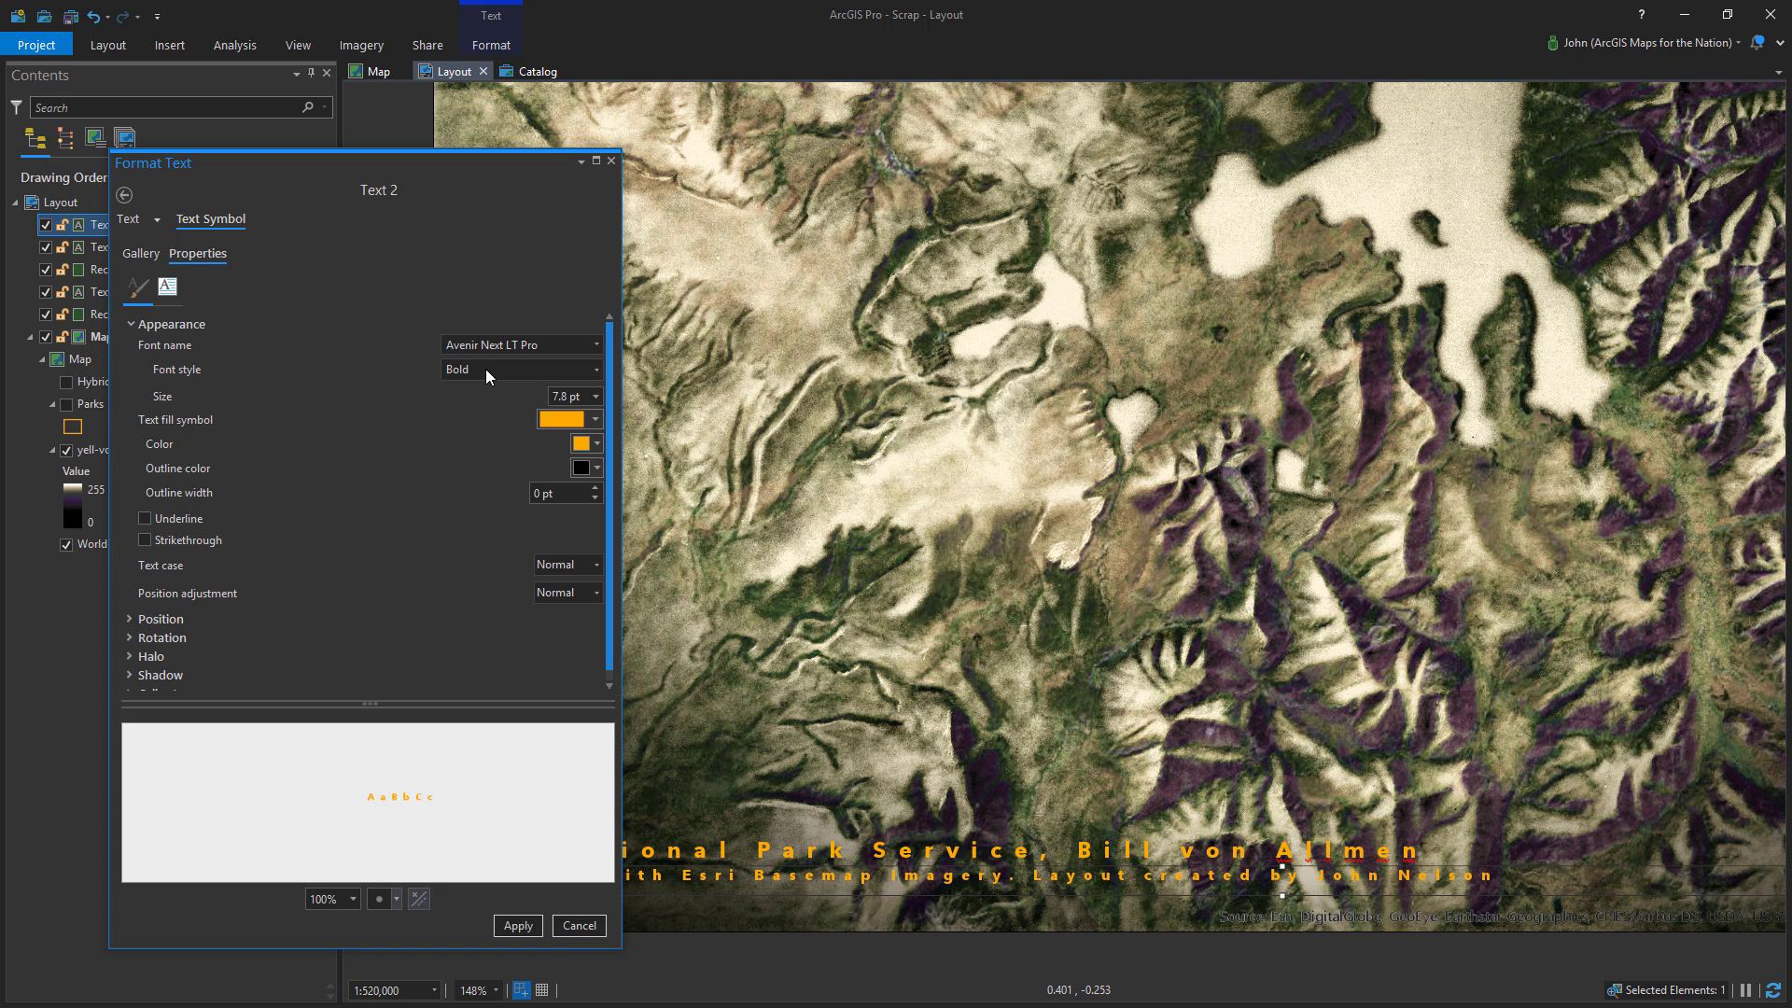
pyautogui.click(504, 923)
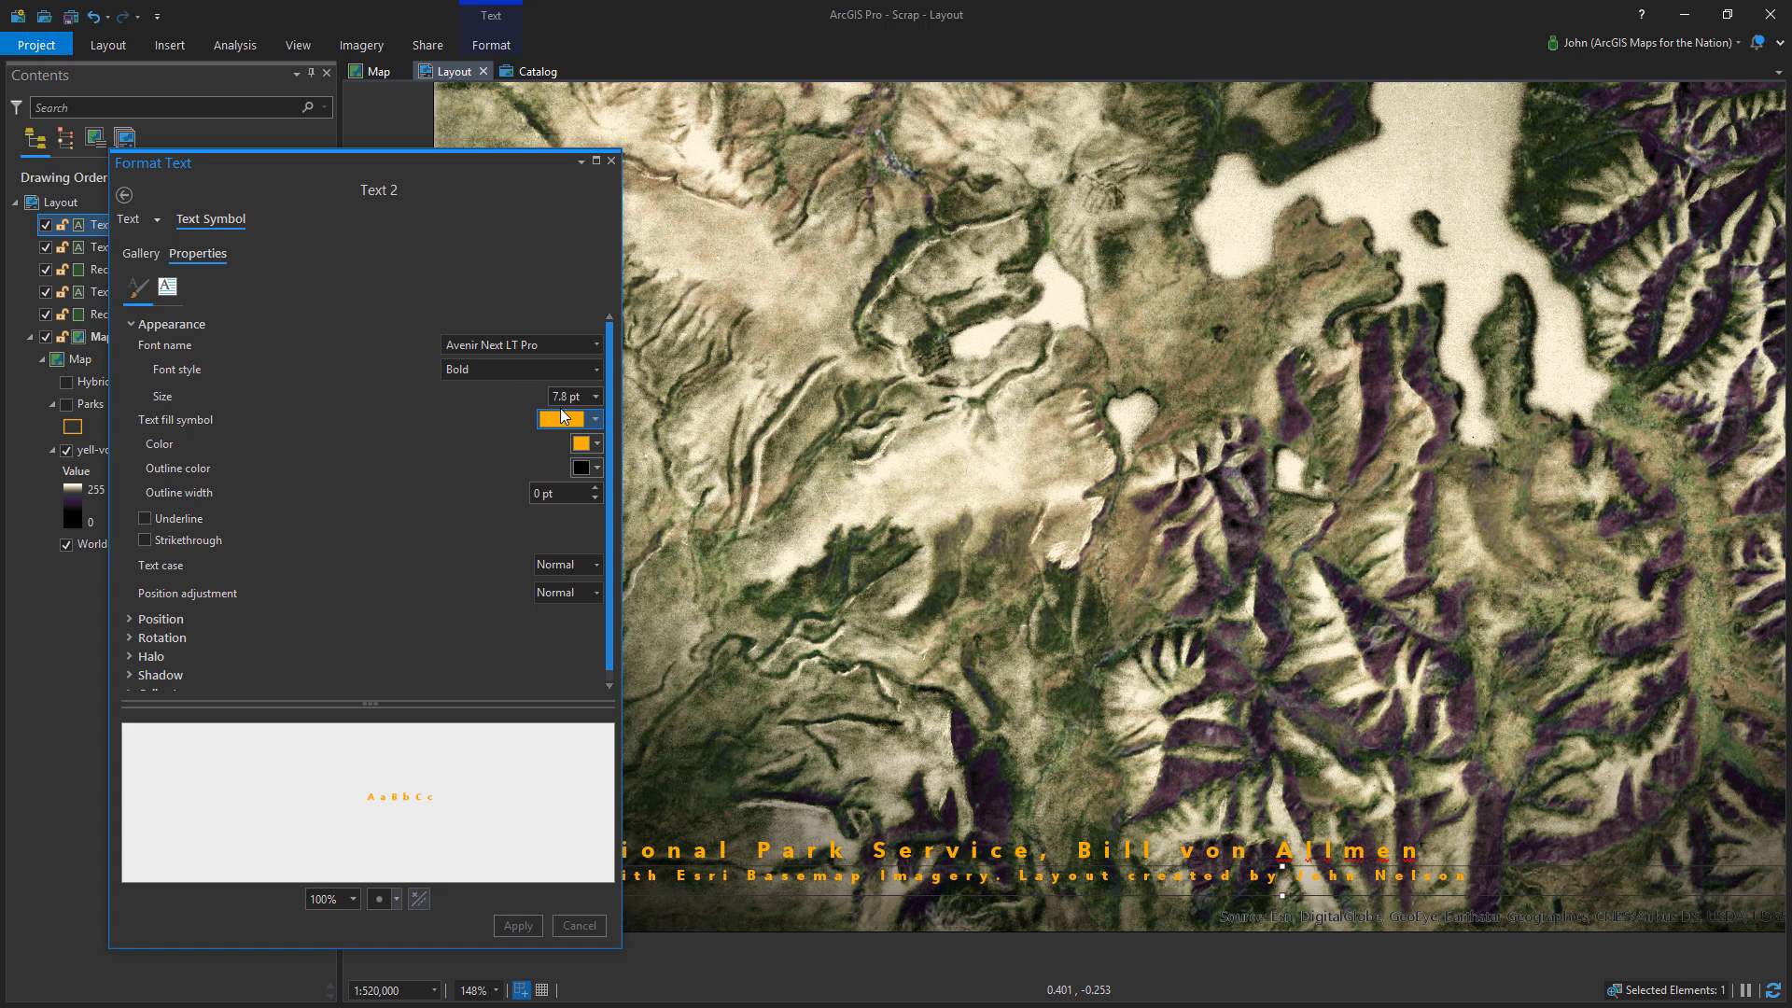
pyautogui.write('6')
pyautogui.press('Return')
pyautogui.click(511, 922)
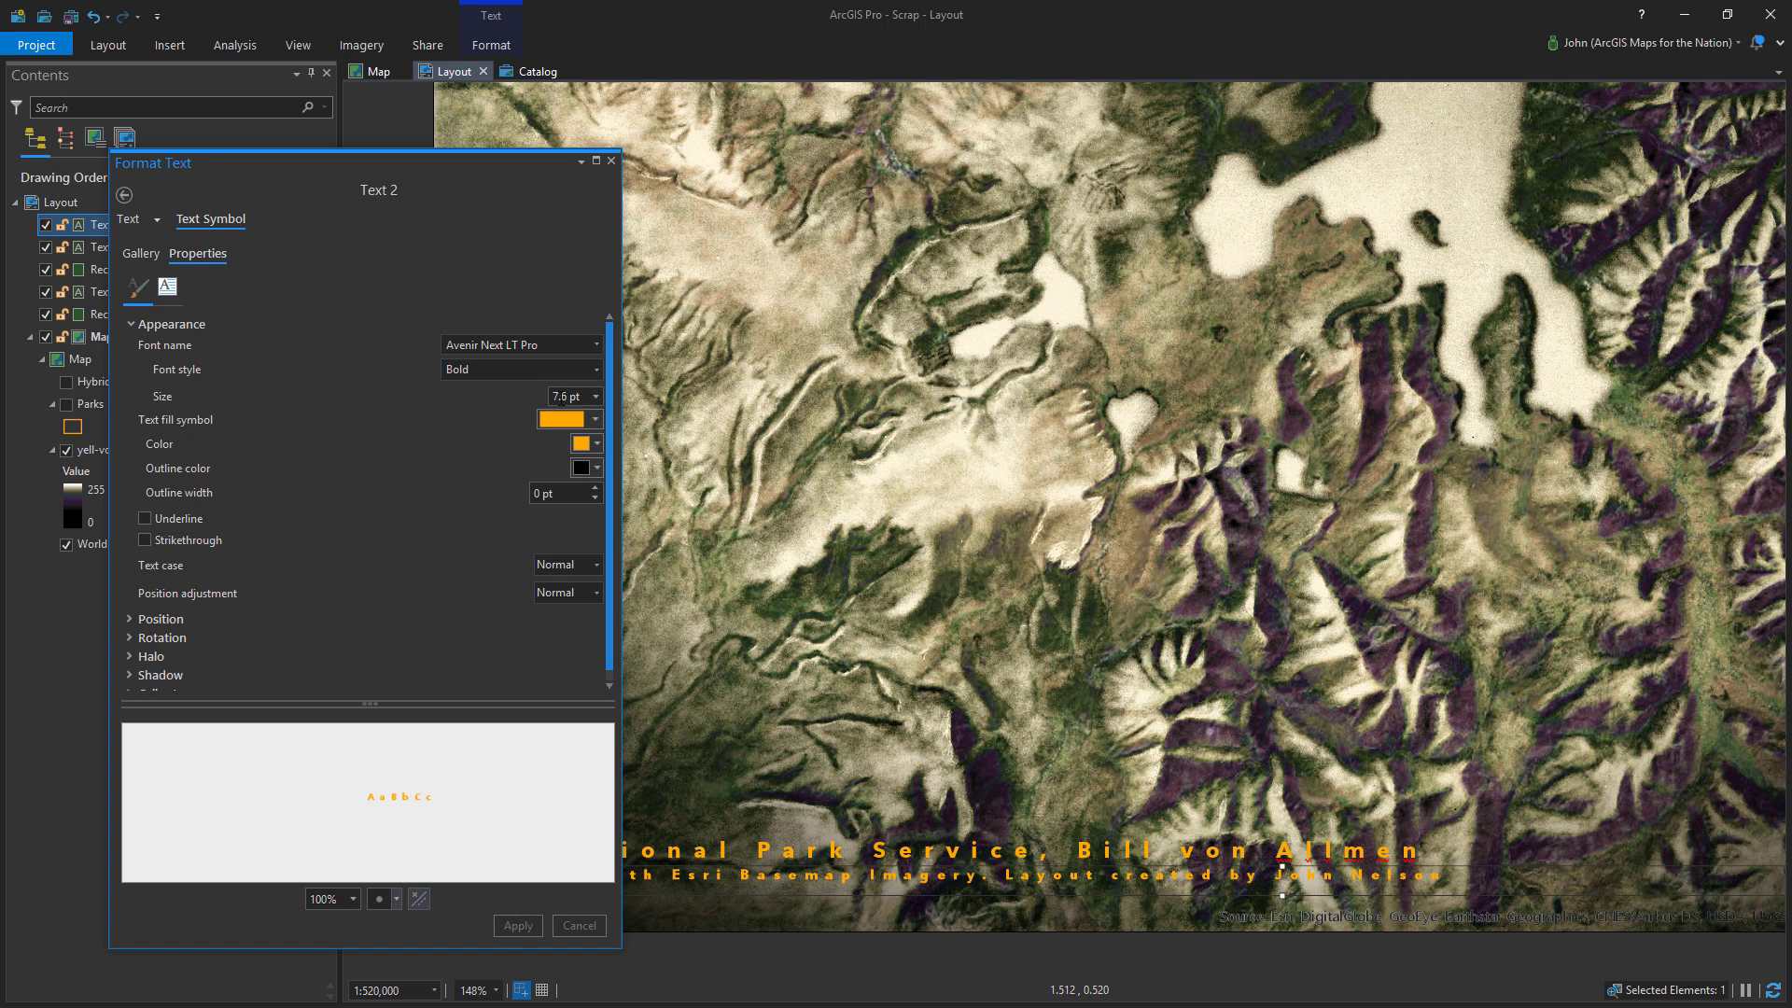
pyautogui.write('6')
pyautogui.press('BackSpace')
pyautogui.write('5')
pyautogui.click(519, 925)
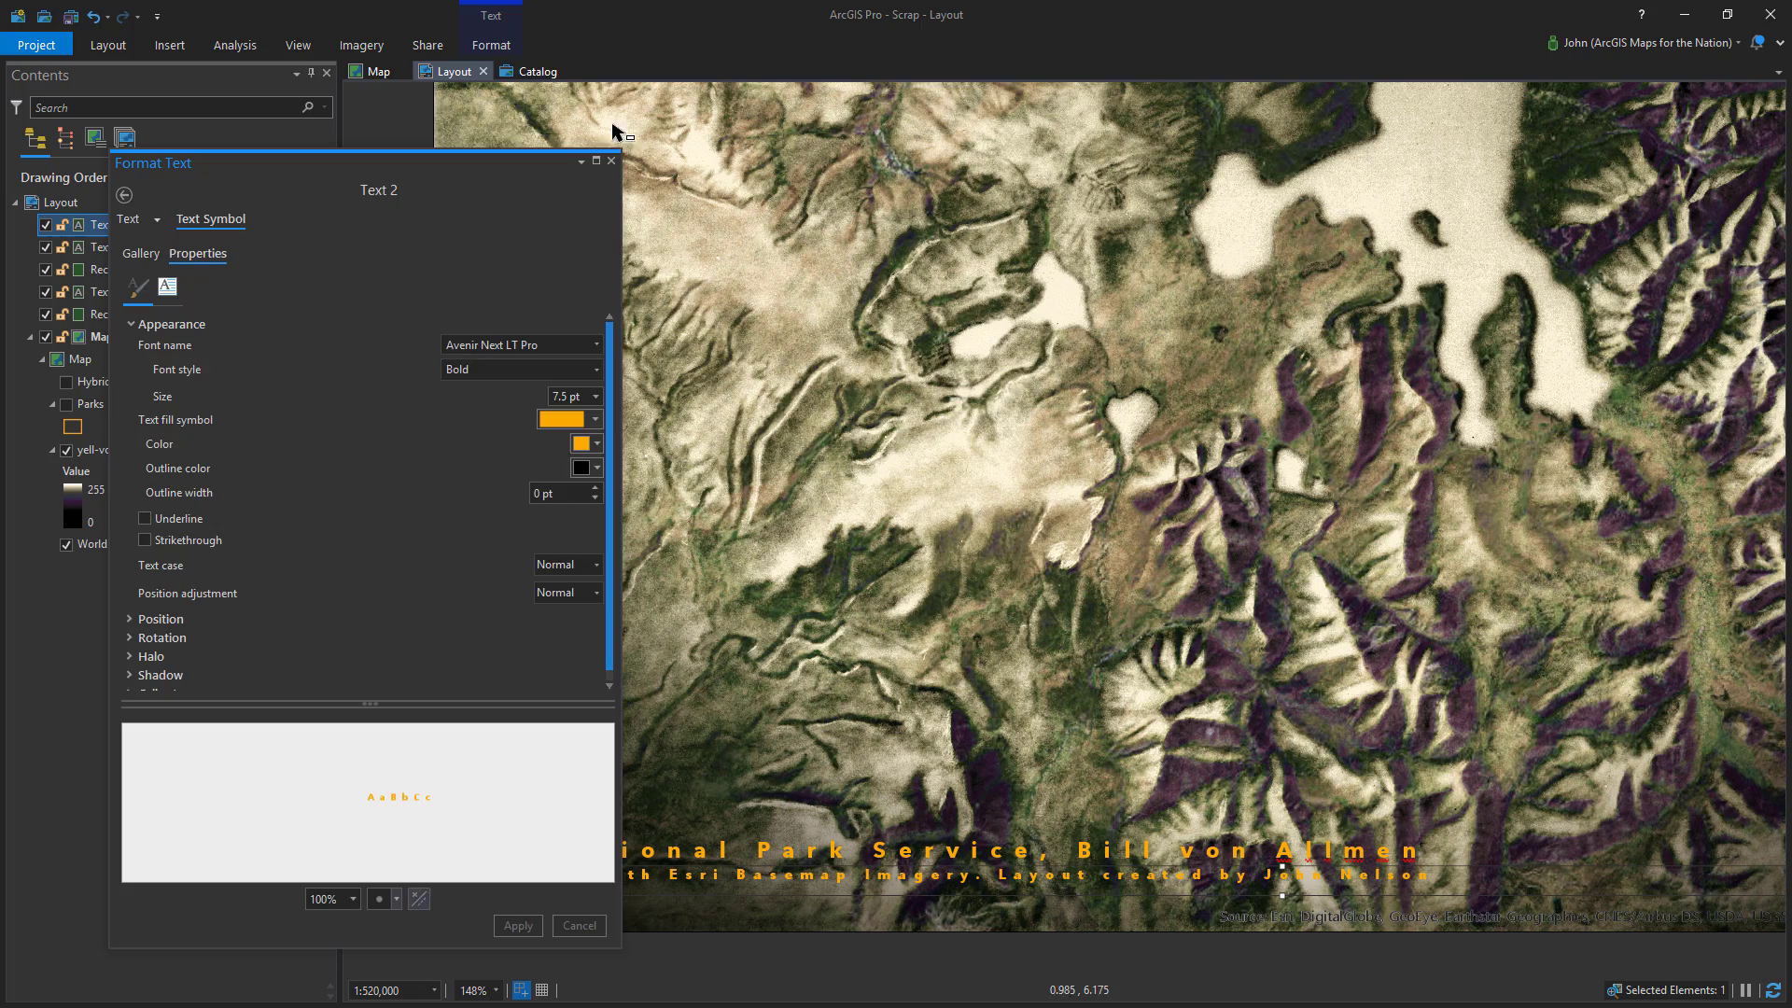
pyautogui.click(611, 161)
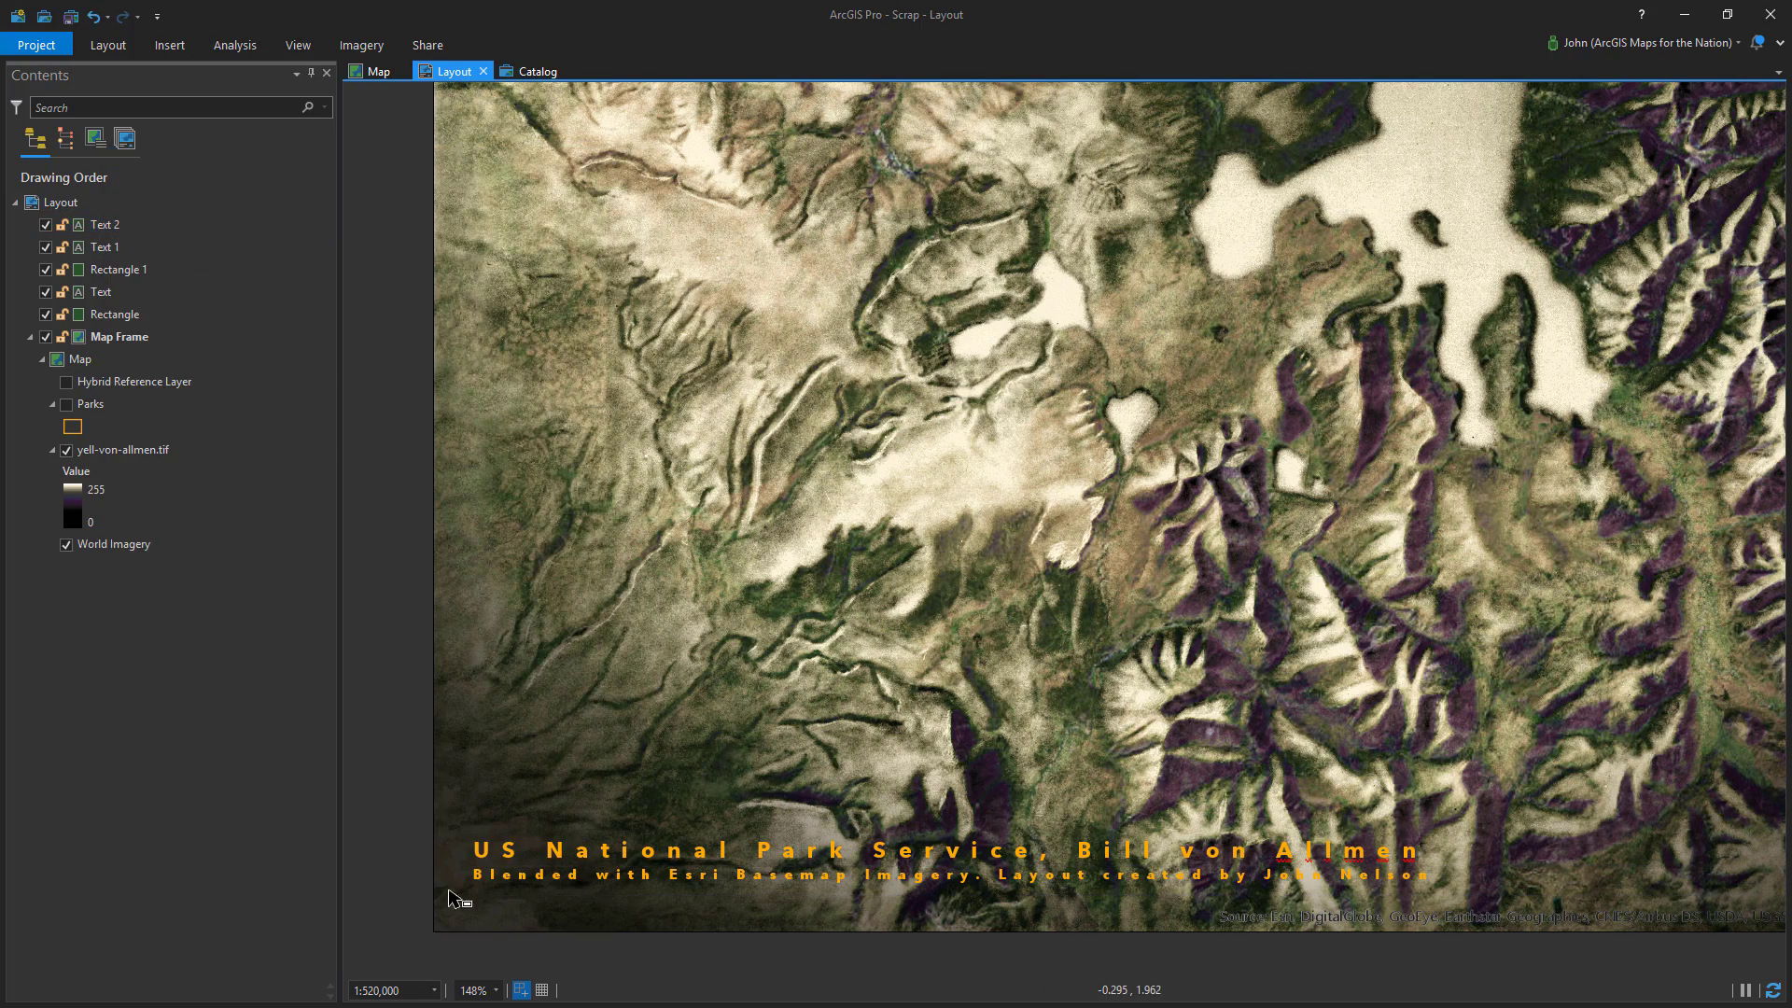
# Zoom out to the full Yellowstone page and select the Parks layer in Contents
pyautogui.scroll(-3, 438, 896)
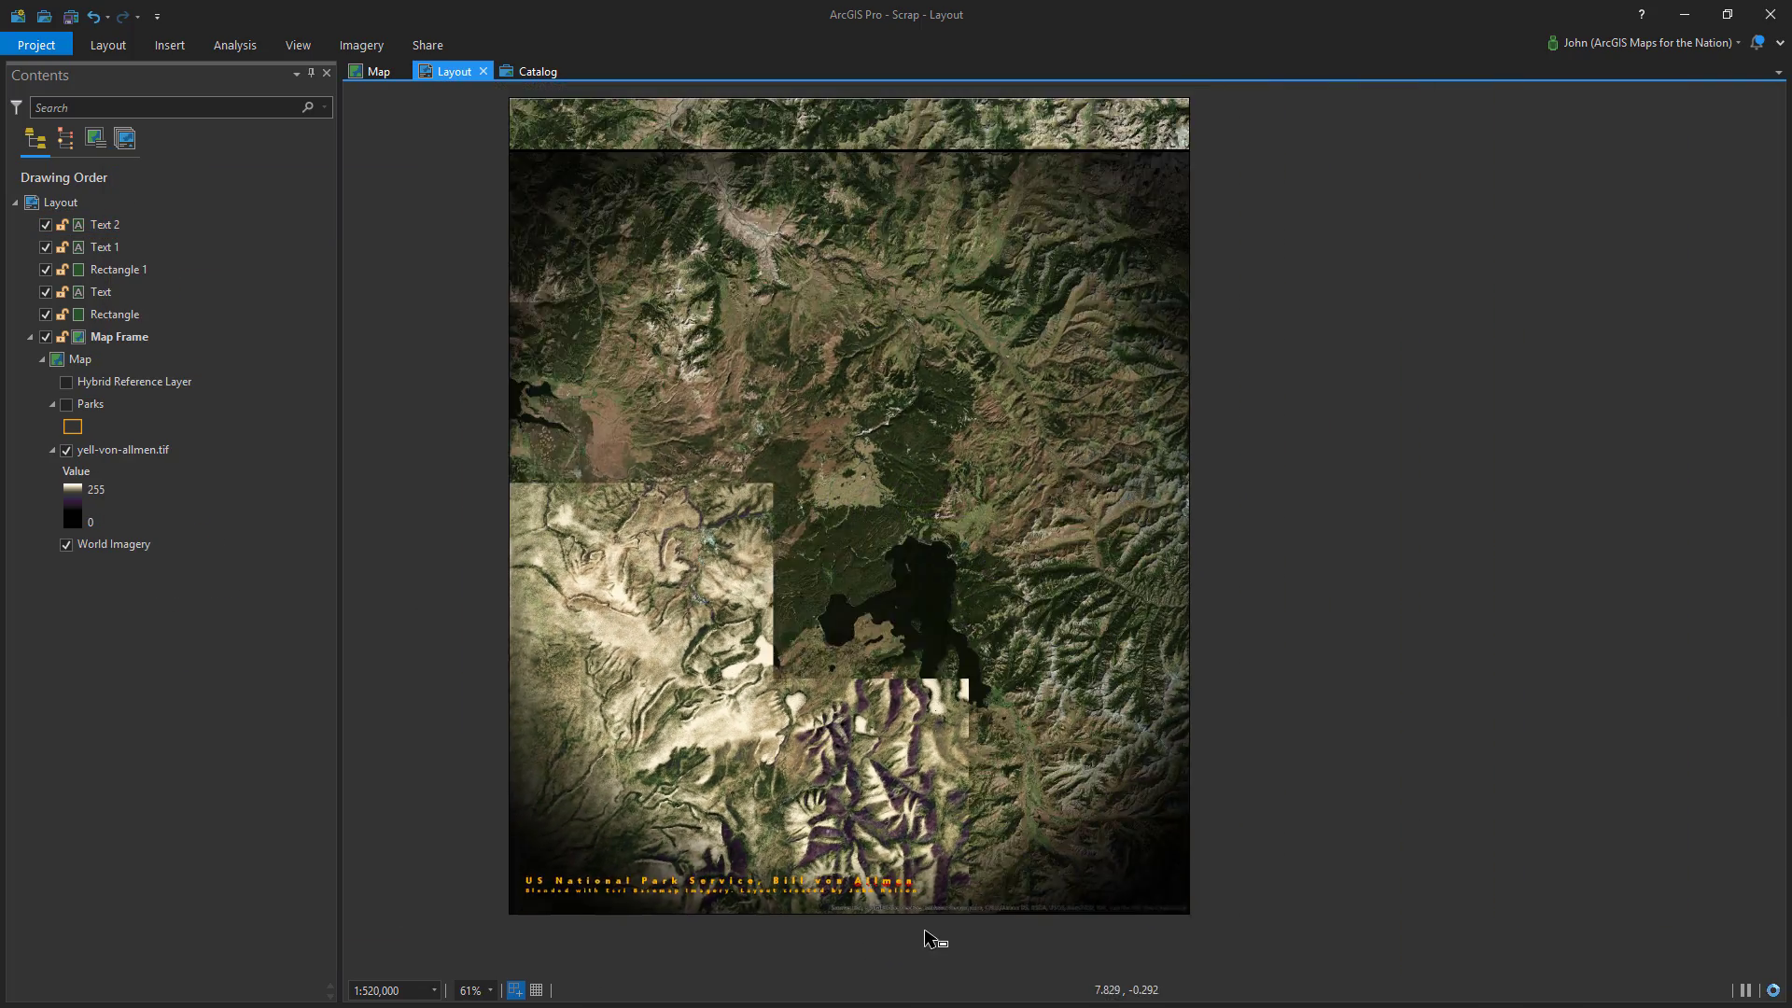
pyautogui.click(290, 789)
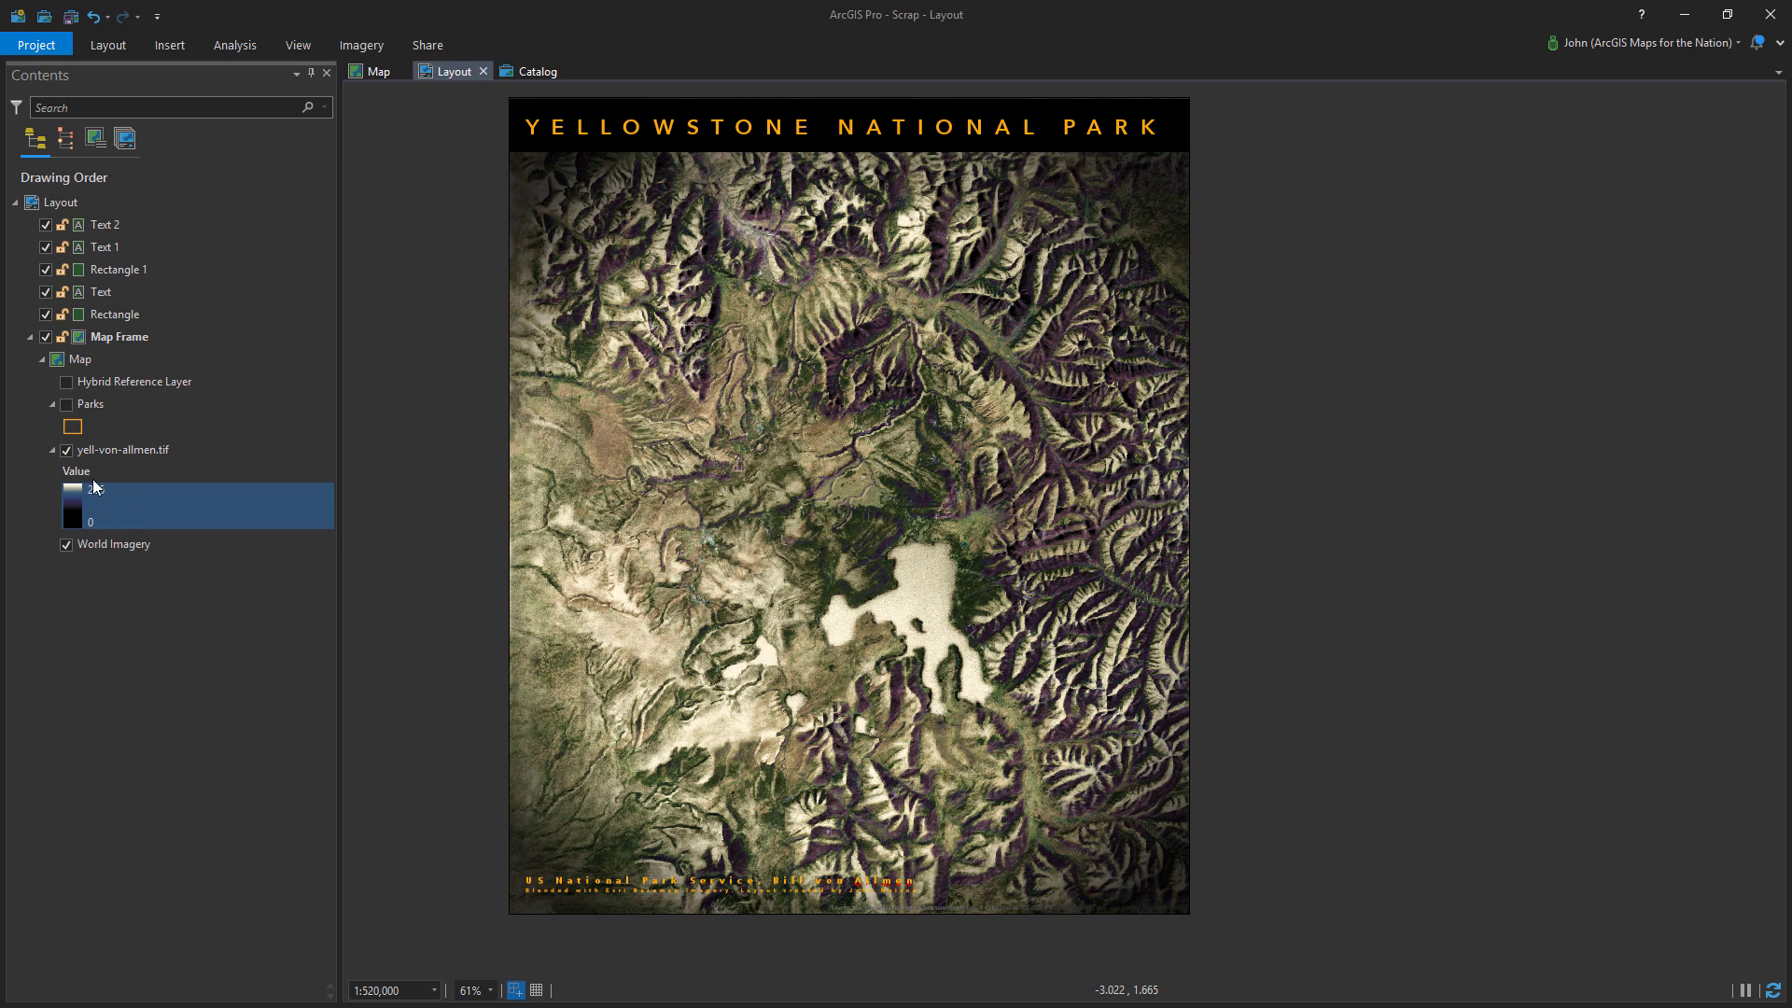
pyautogui.click(70, 408)
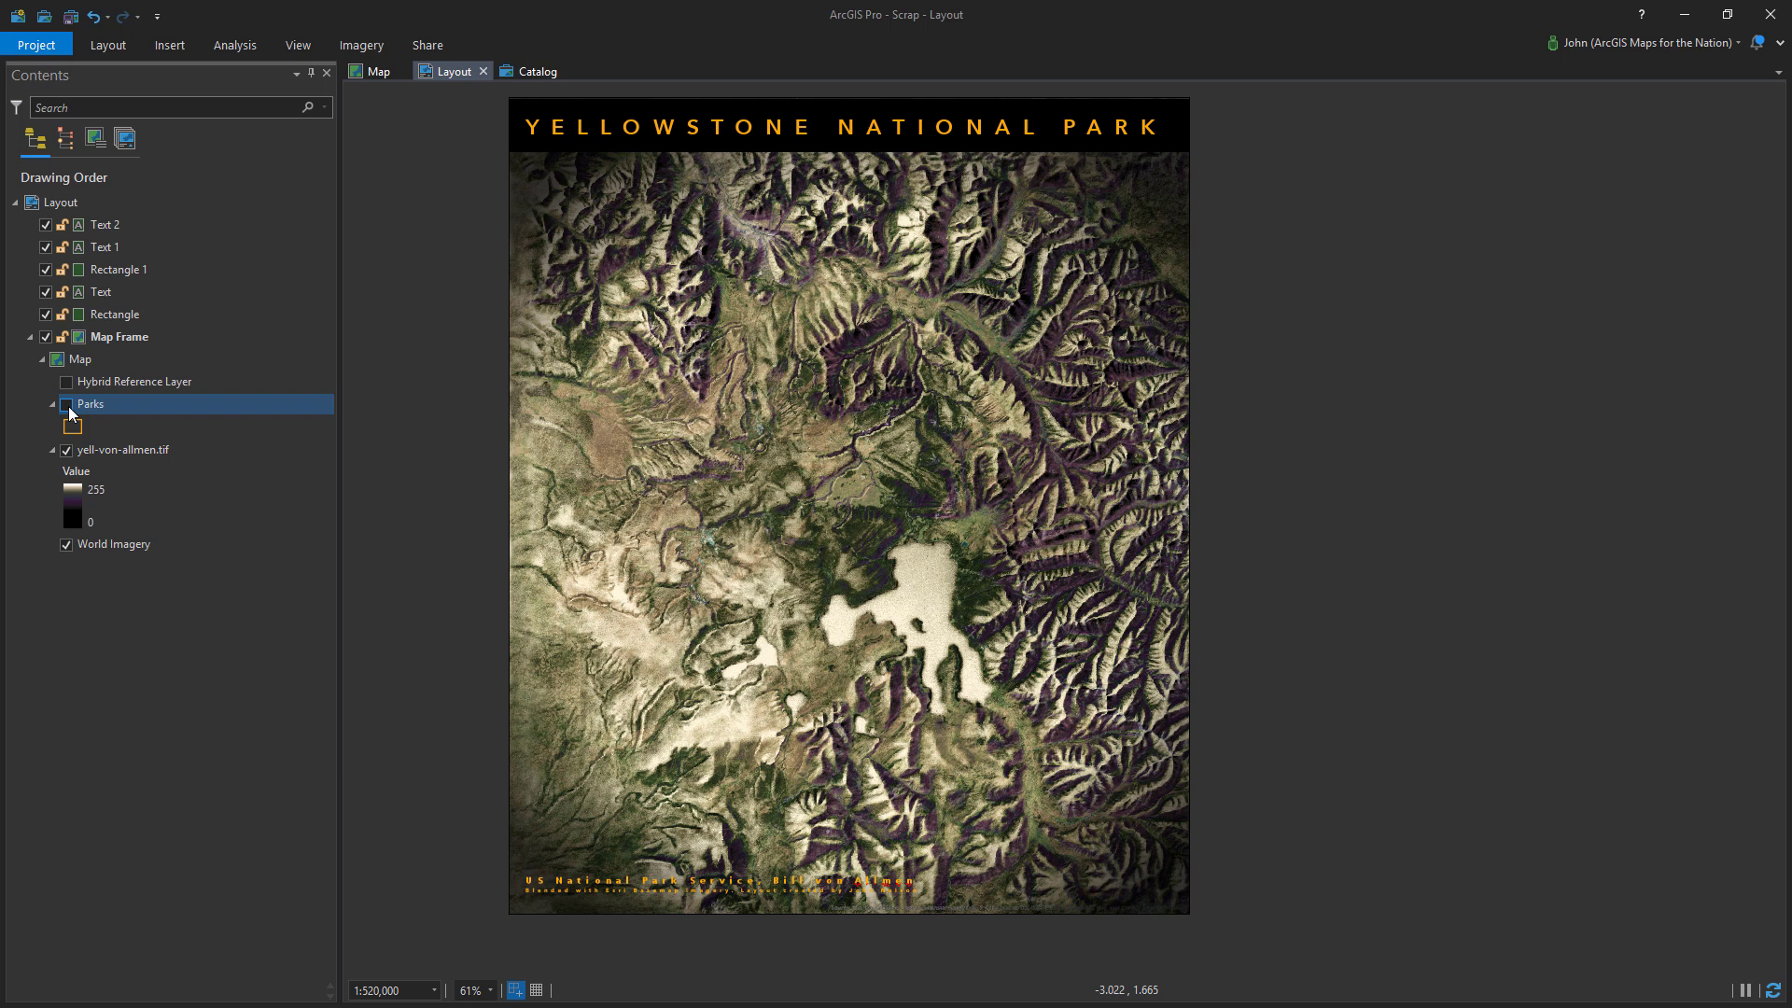
# Widen the Parks boundary stroke to 2 pt, keeping its orange colour
pyautogui.click(69, 408)
pyautogui.click(73, 430)
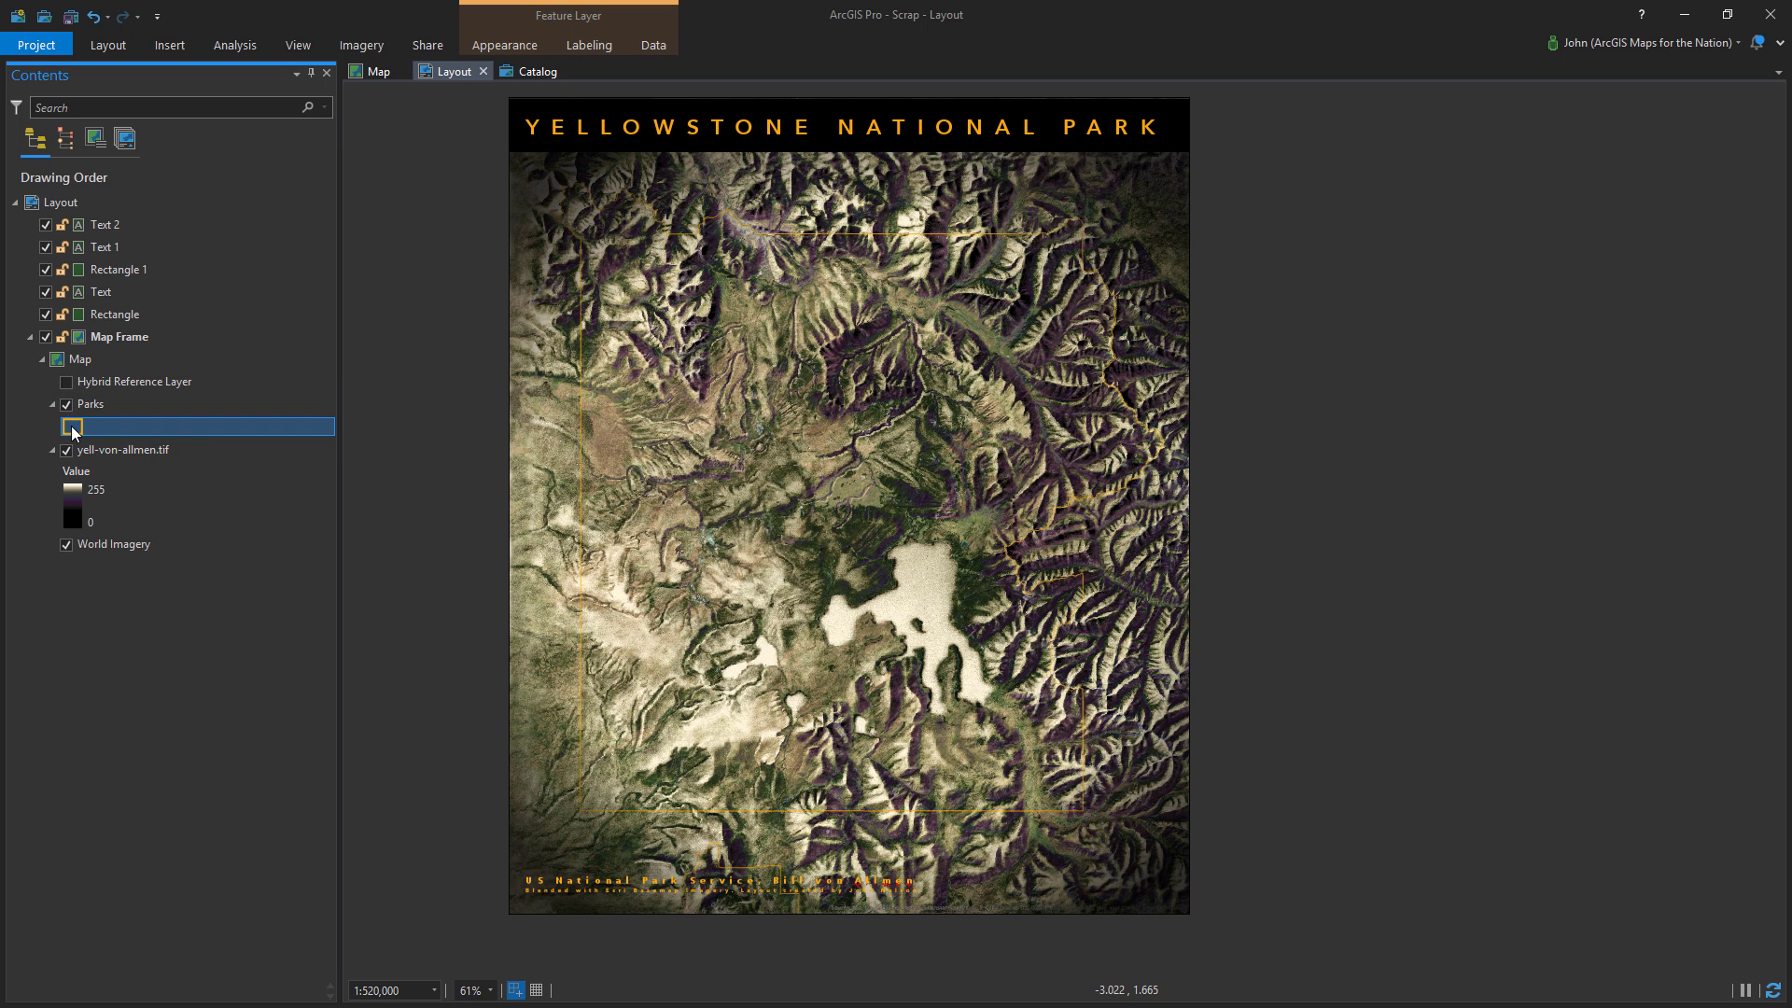
pyautogui.moveTo(326, 168); pyautogui.dragTo(1419, 148)
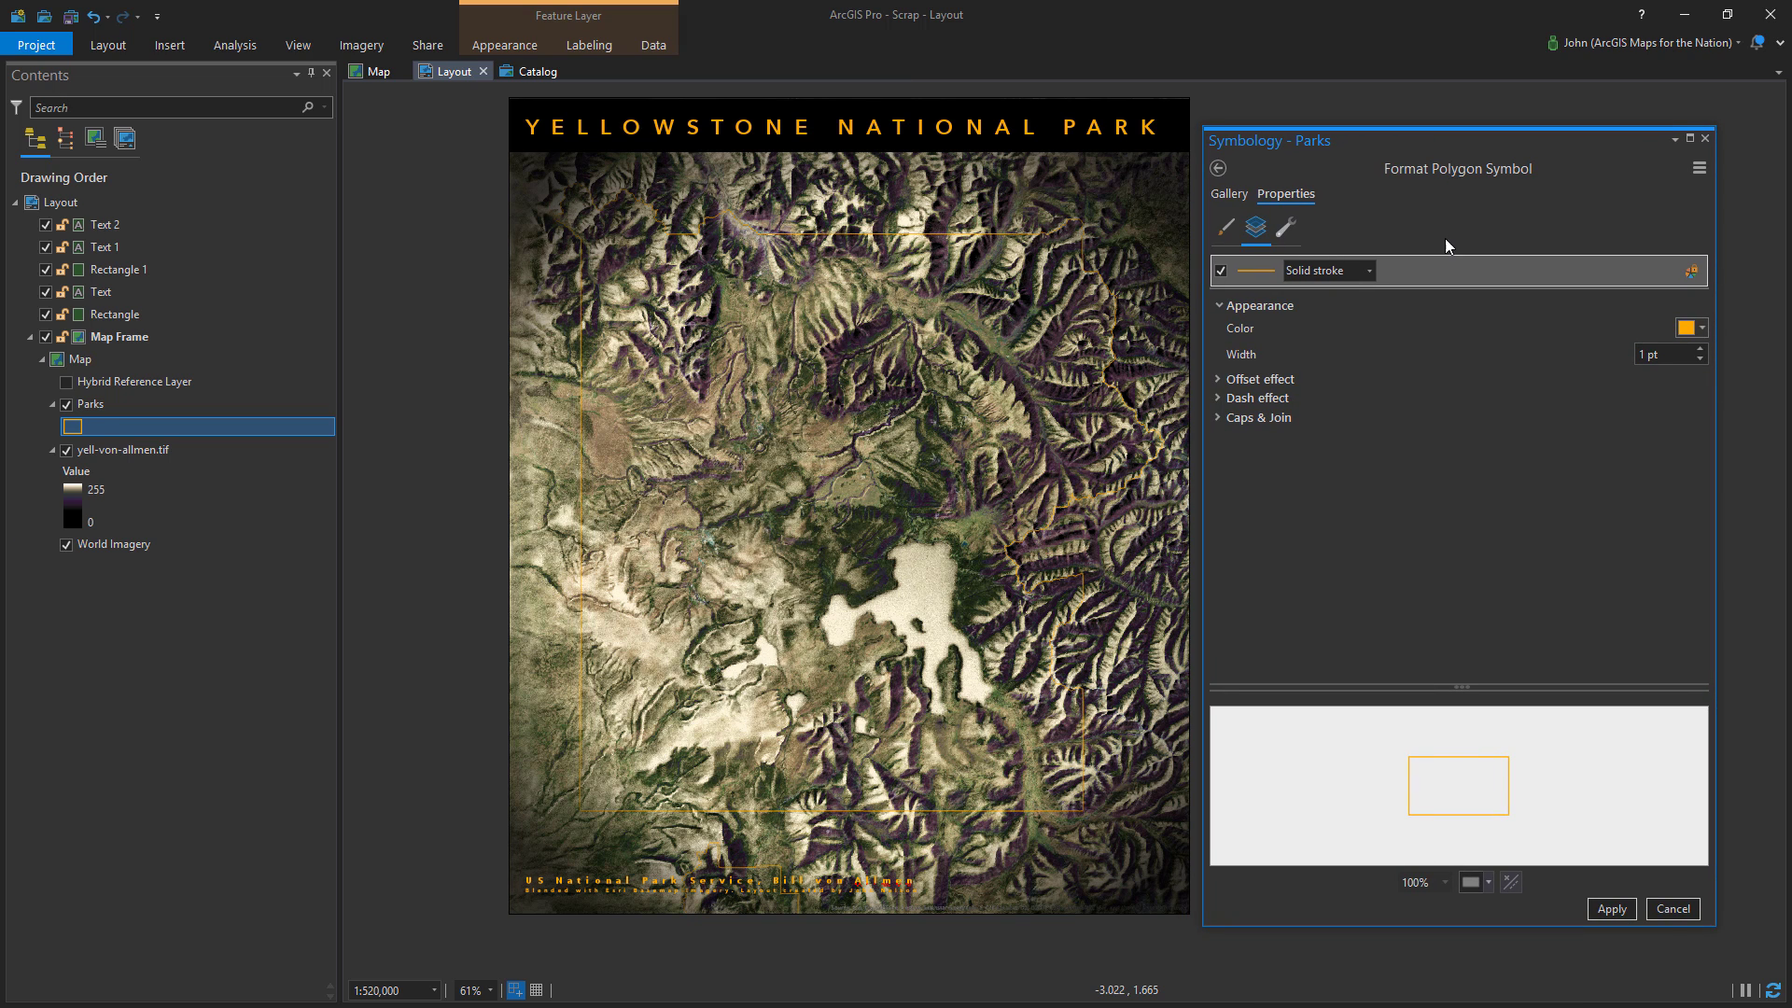
pyautogui.click(1689, 328)
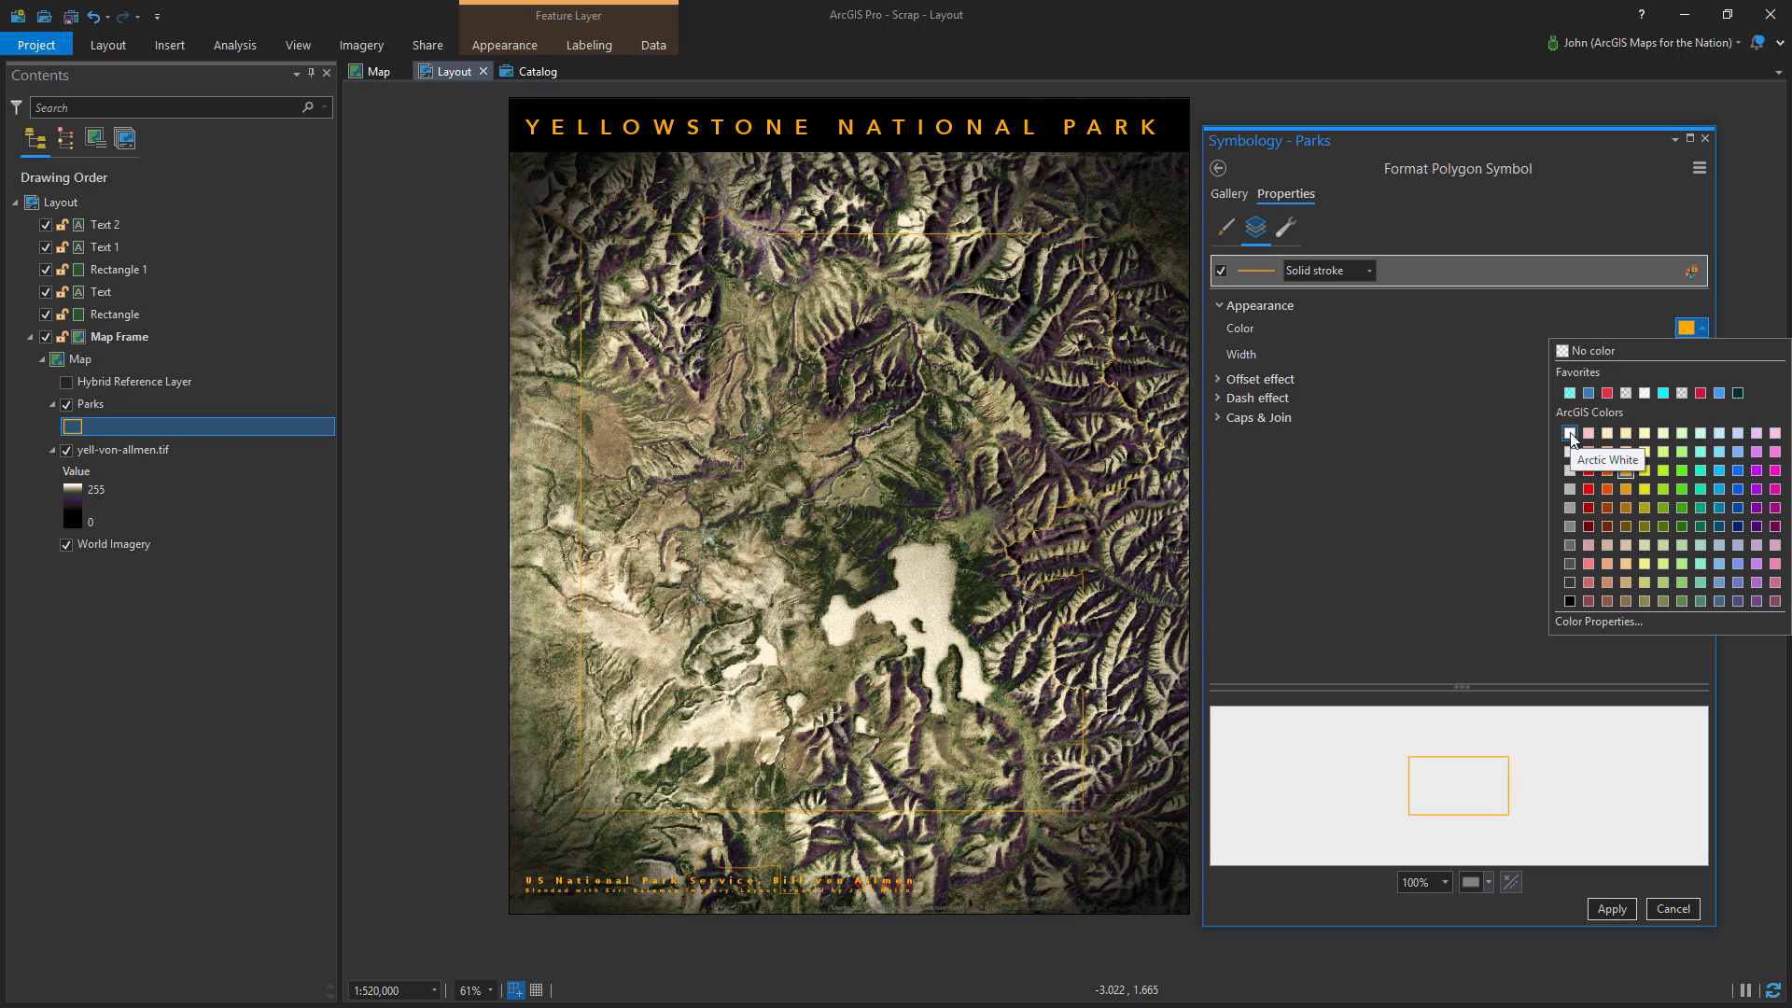
pyautogui.click(1464, 434)
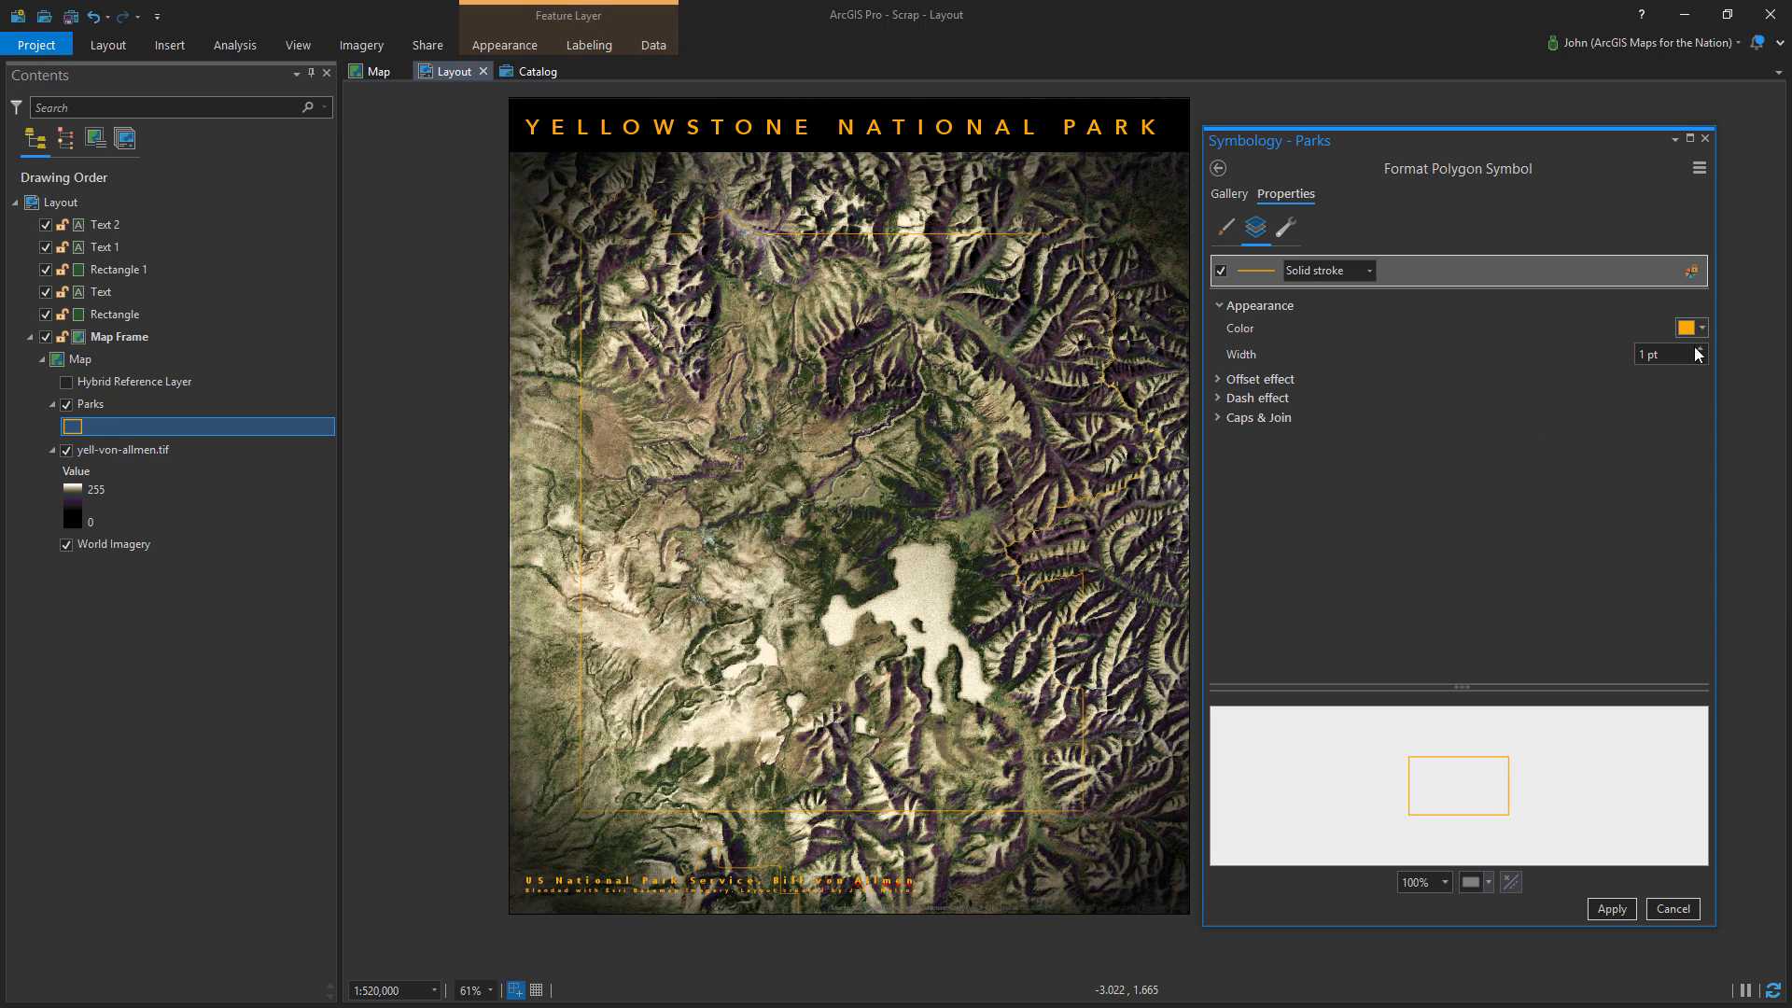
pyautogui.click(1612, 909)
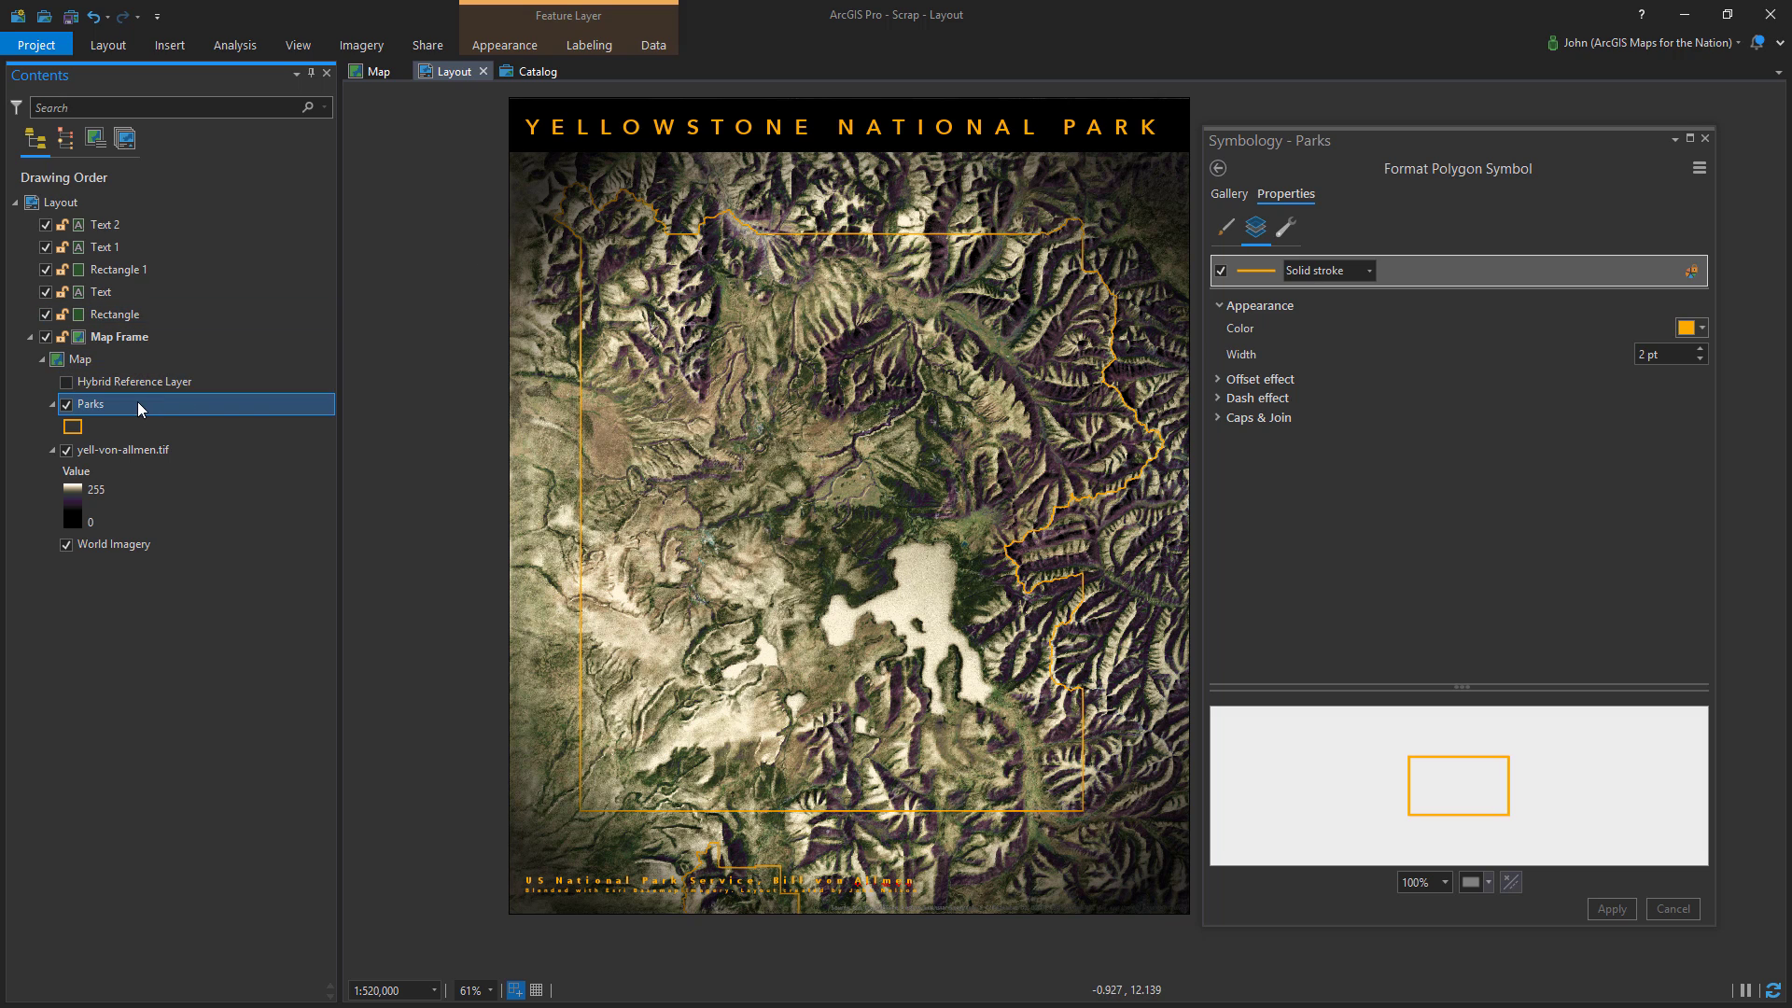
pyautogui.click(1285, 232)
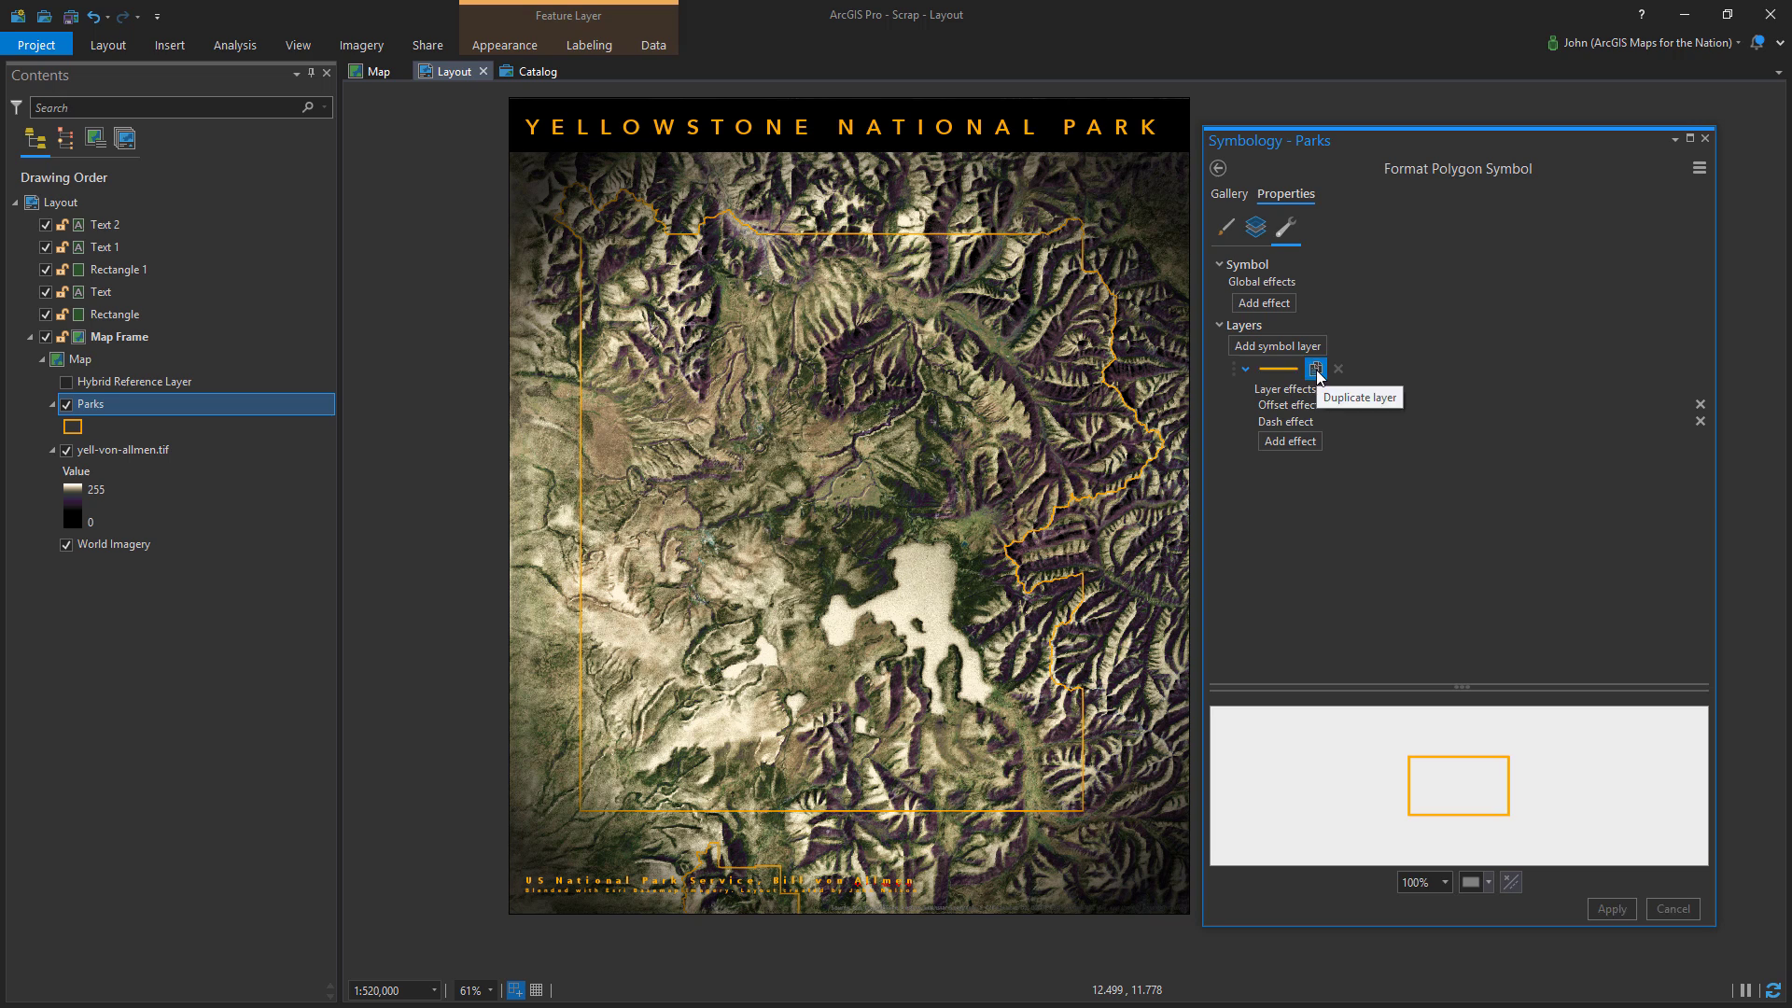
# Duplicate the boundary stroke and make the copy a gradient stroke fading to transparent
pyautogui.click(1306, 343)
pyautogui.click(1258, 229)
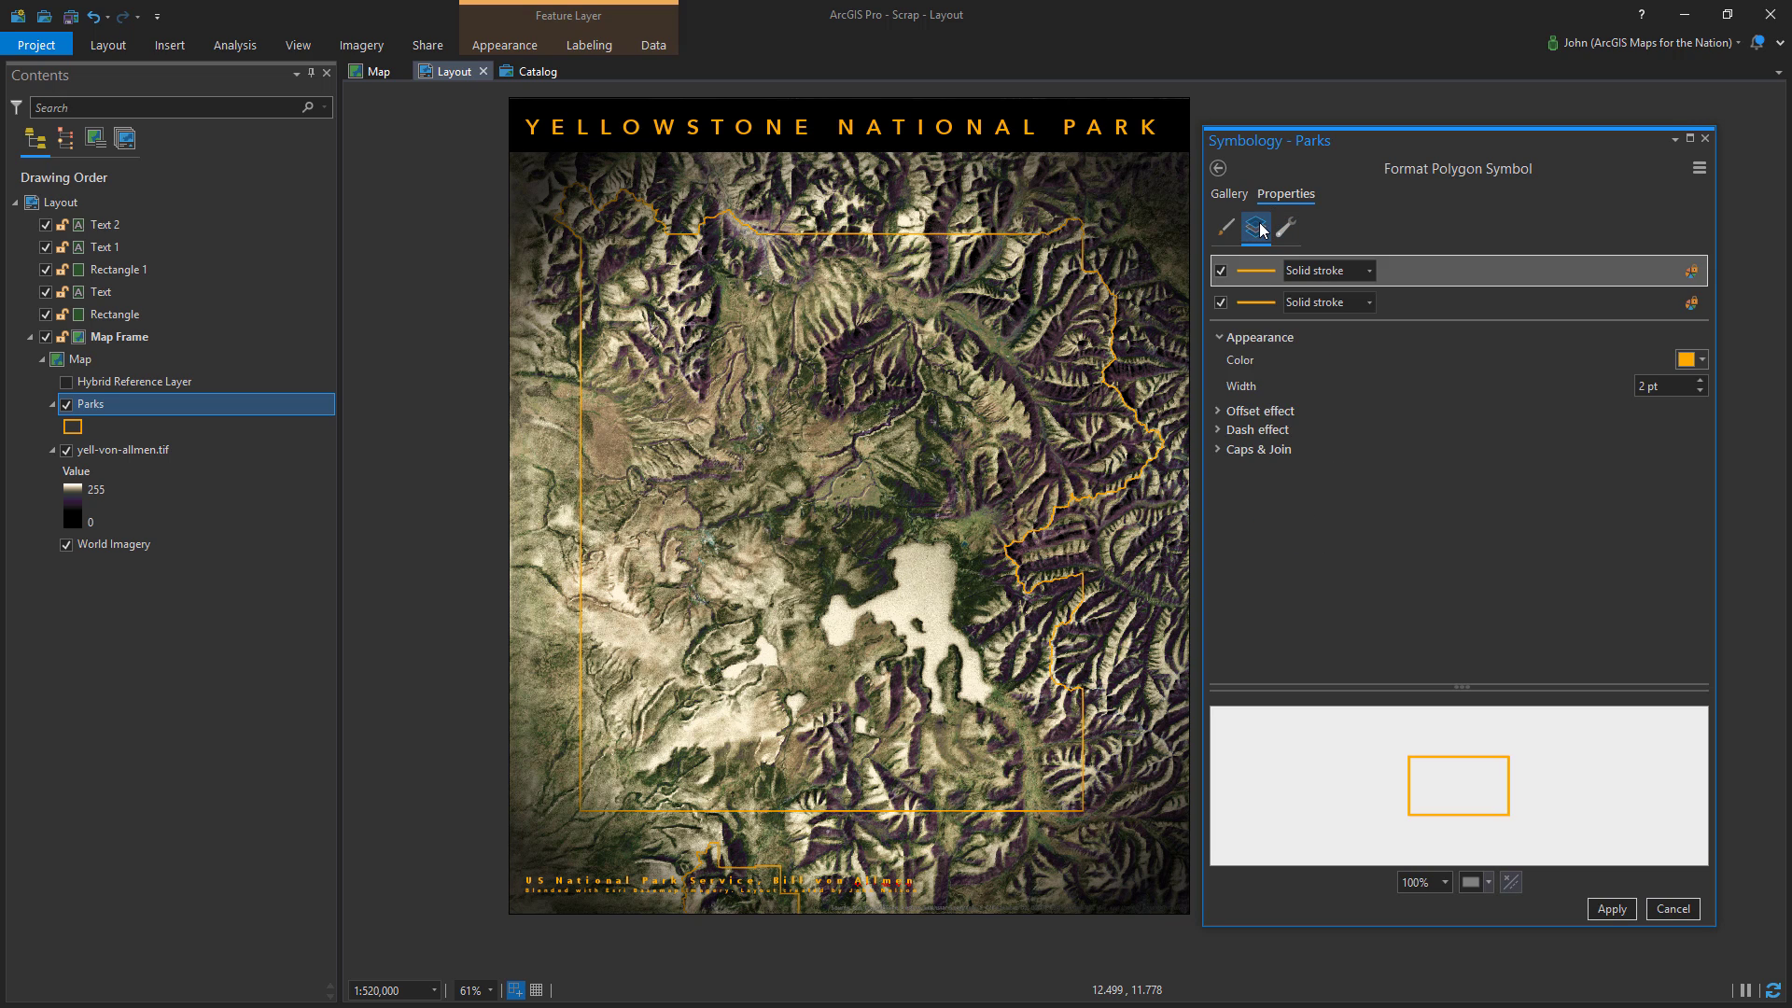
pyautogui.click(1371, 304)
pyautogui.click(1345, 359)
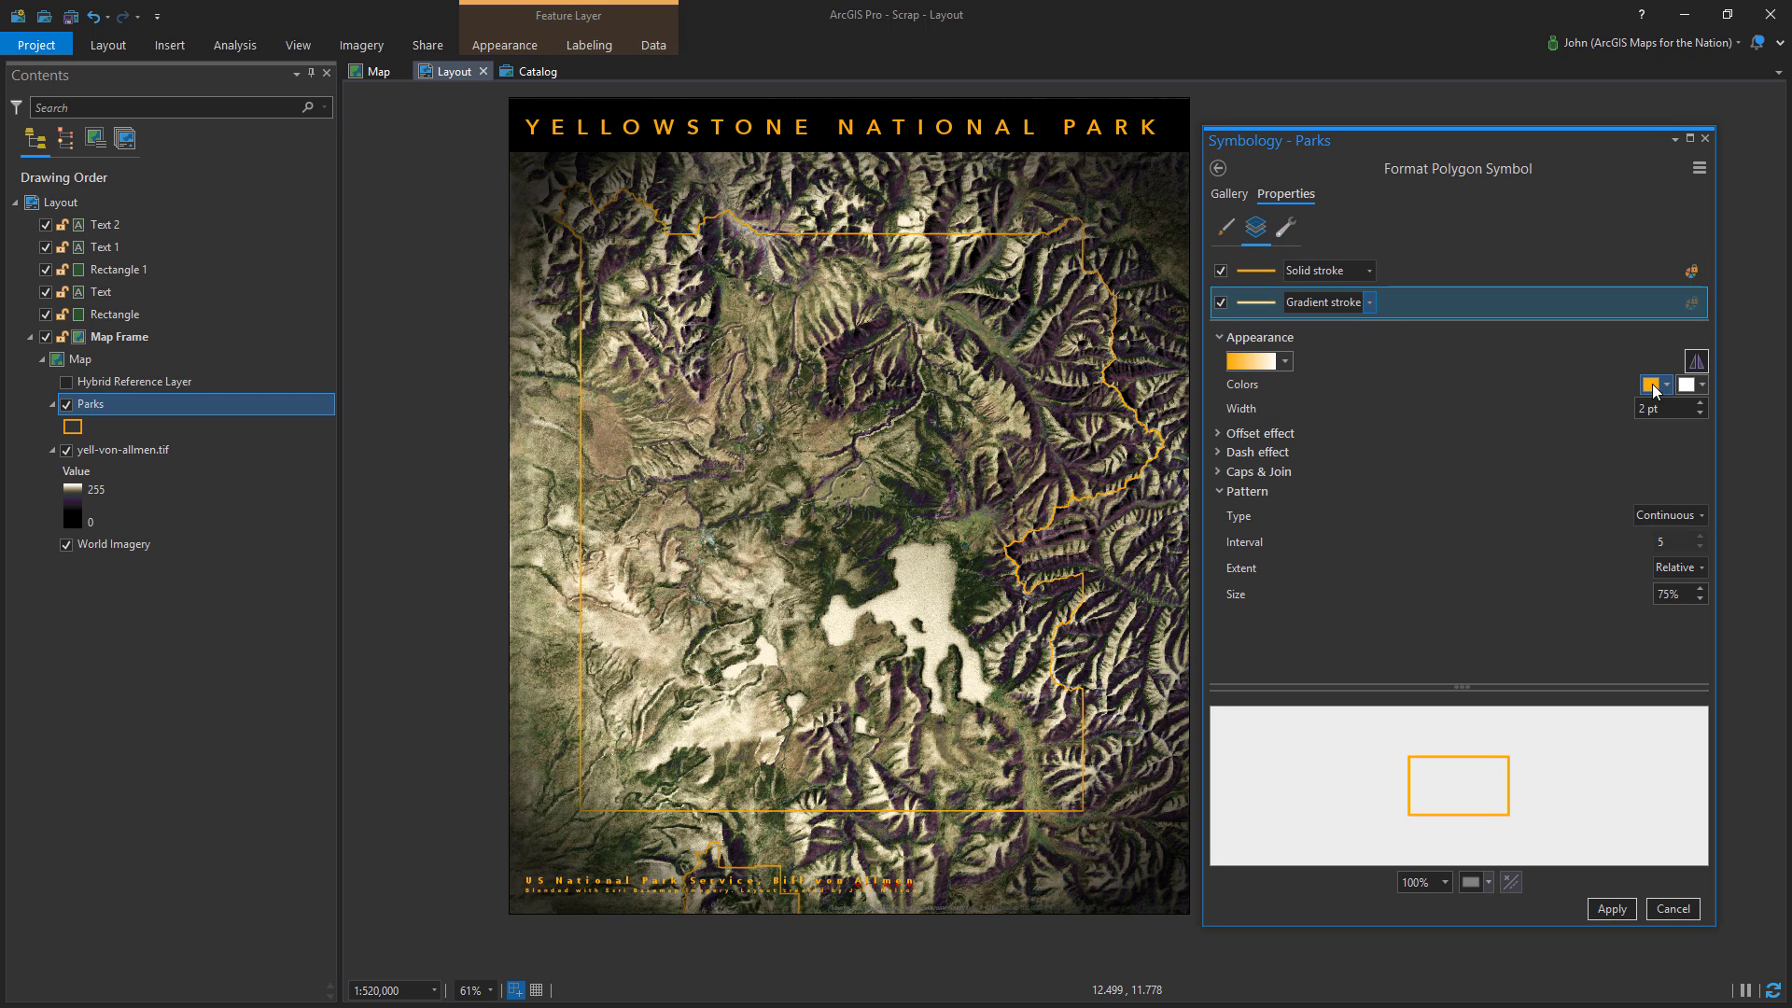
pyautogui.click(1687, 385)
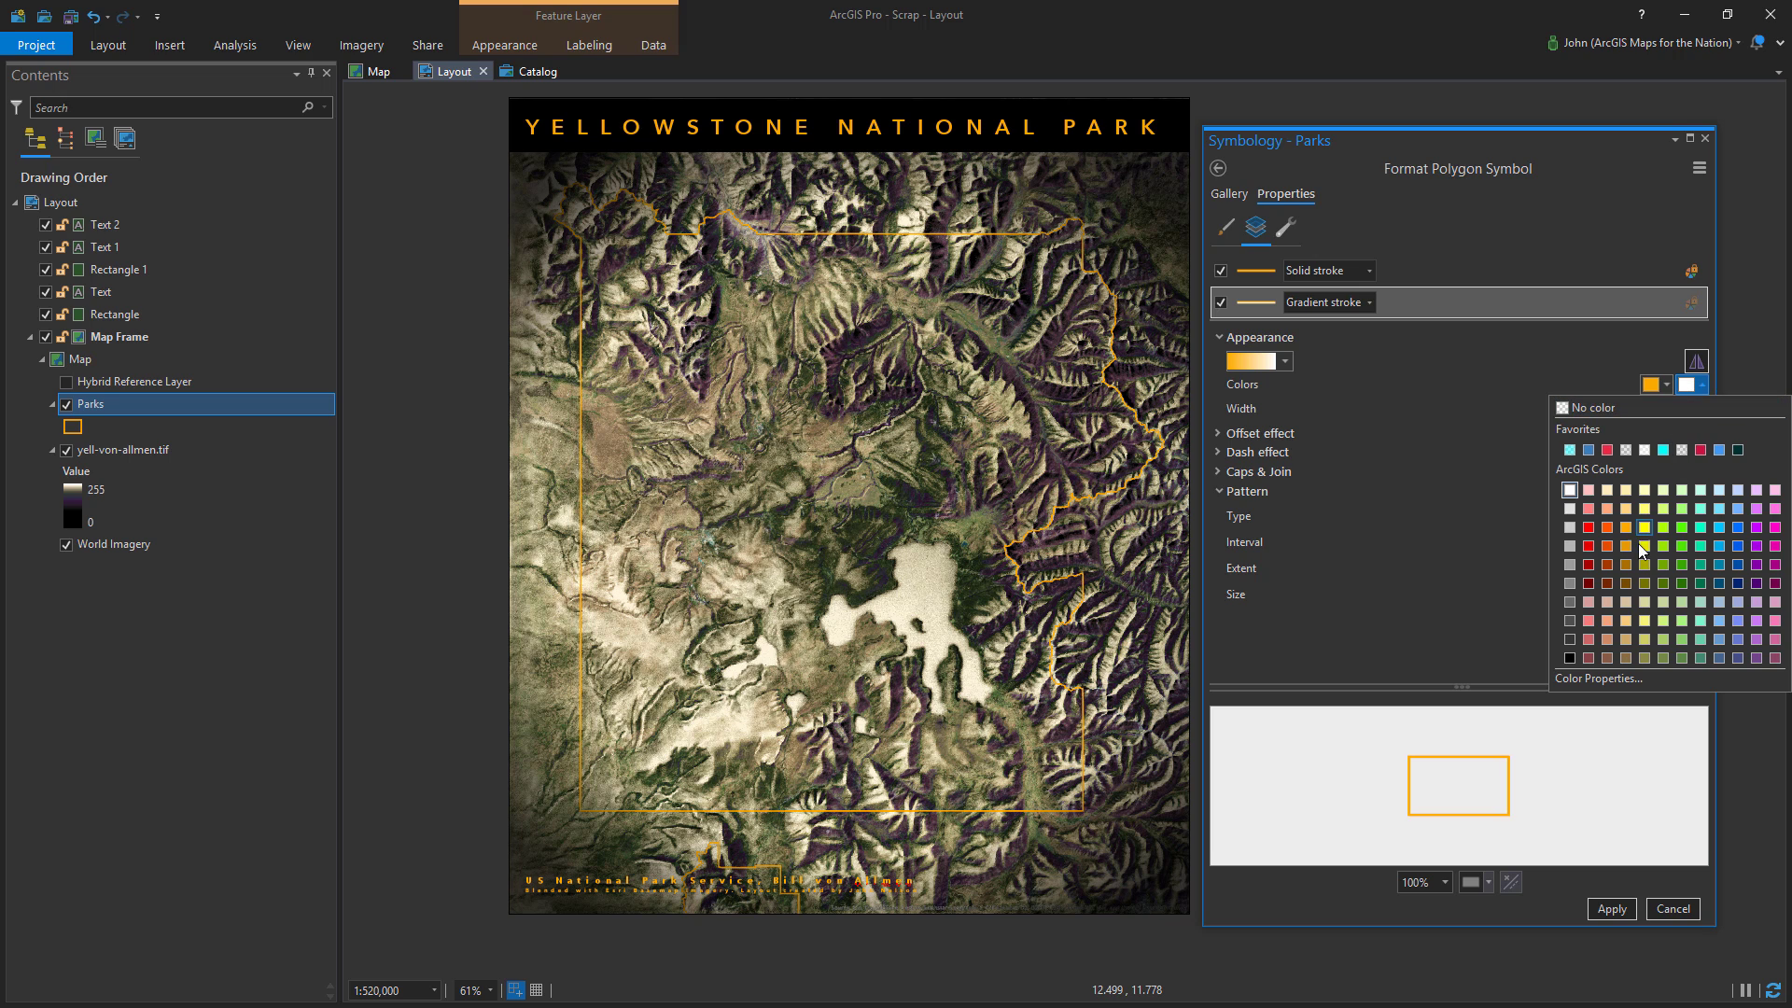
pyautogui.click(1626, 564)
pyautogui.click(1686, 386)
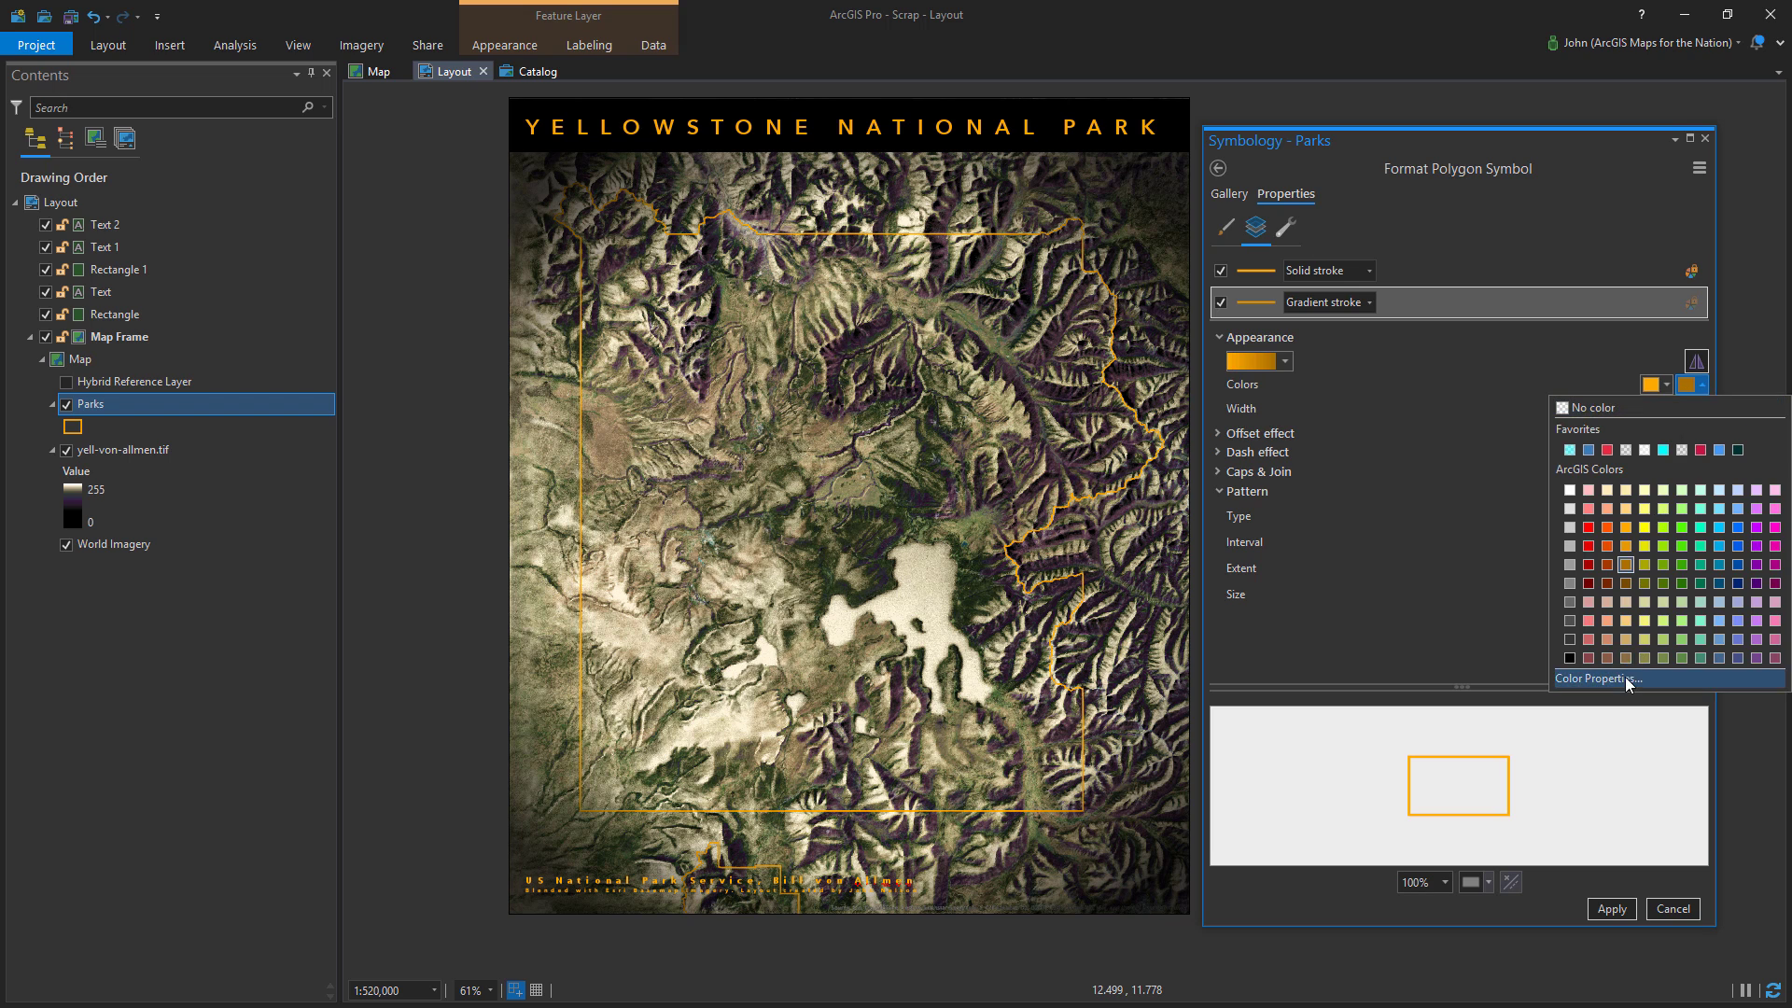
pyautogui.click(1628, 679)
pyautogui.click(1463, 605)
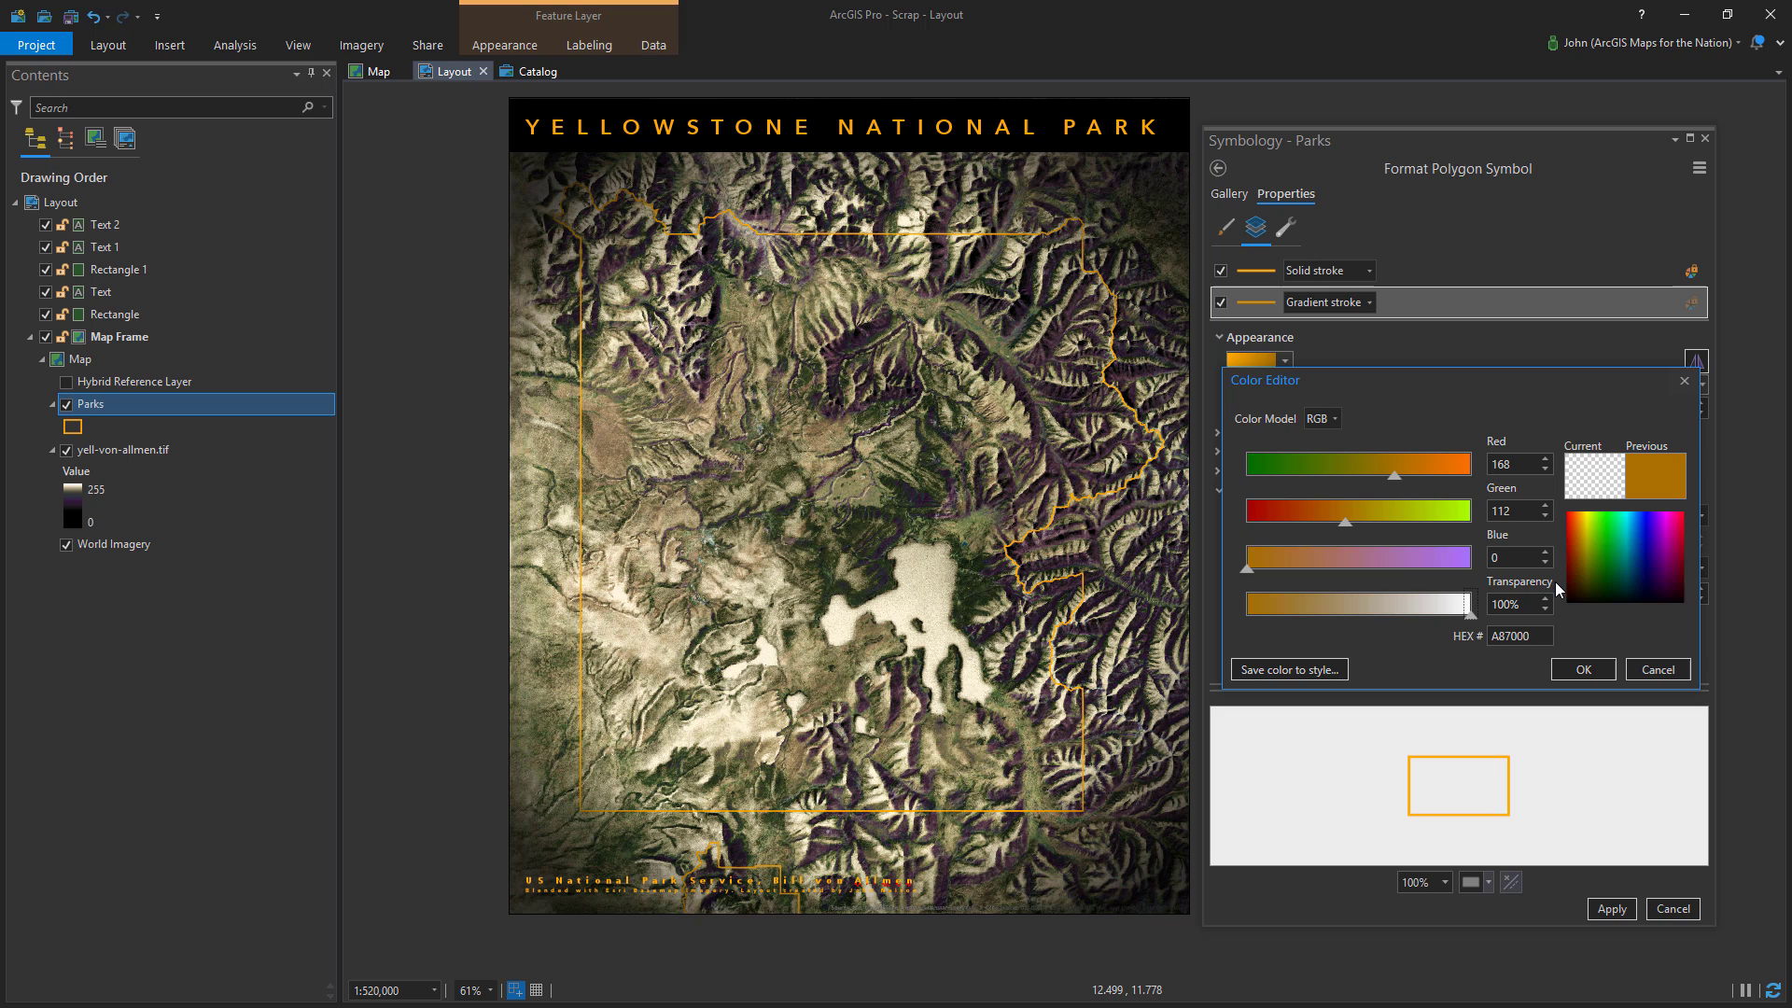
pyautogui.click(1577, 667)
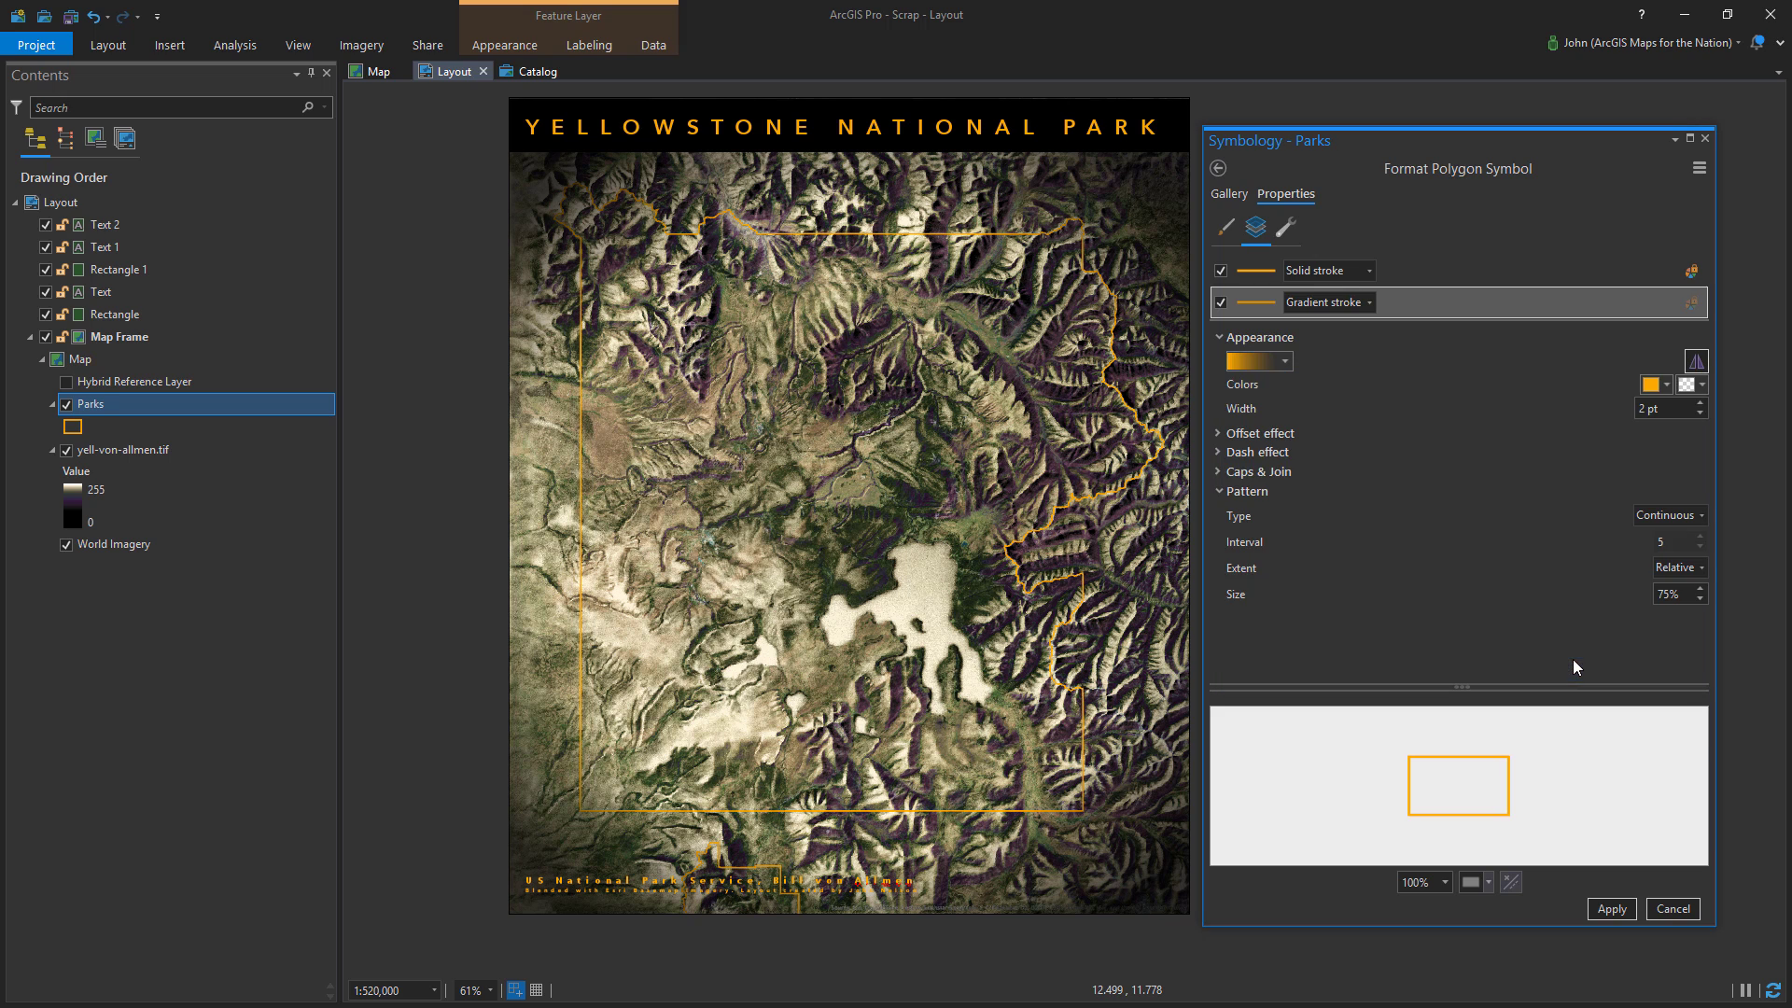
# Set the gradient stroke width to 12 pt with a 6 pt outward offset
pyautogui.tripleClick(1669, 408)
pyautogui.write('12')
pyautogui.press('Tab')
pyautogui.click(1298, 435)
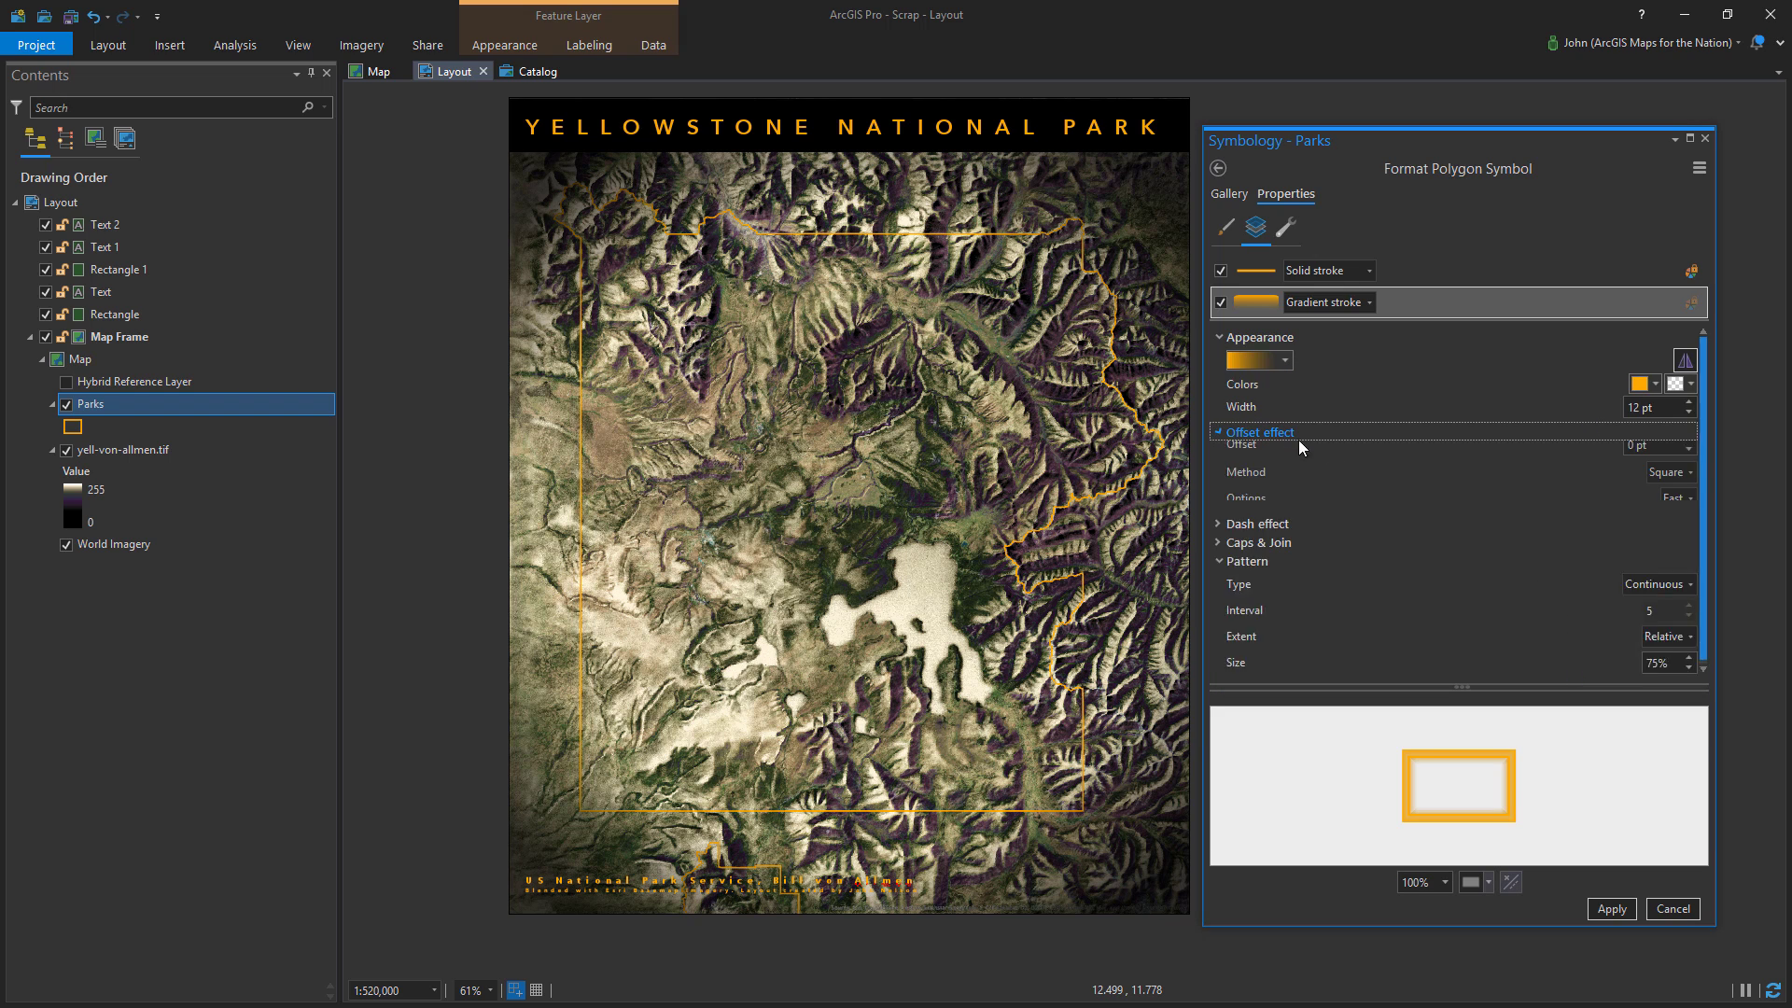
pyautogui.tripleClick(1657, 455)
pyautogui.write('-6')
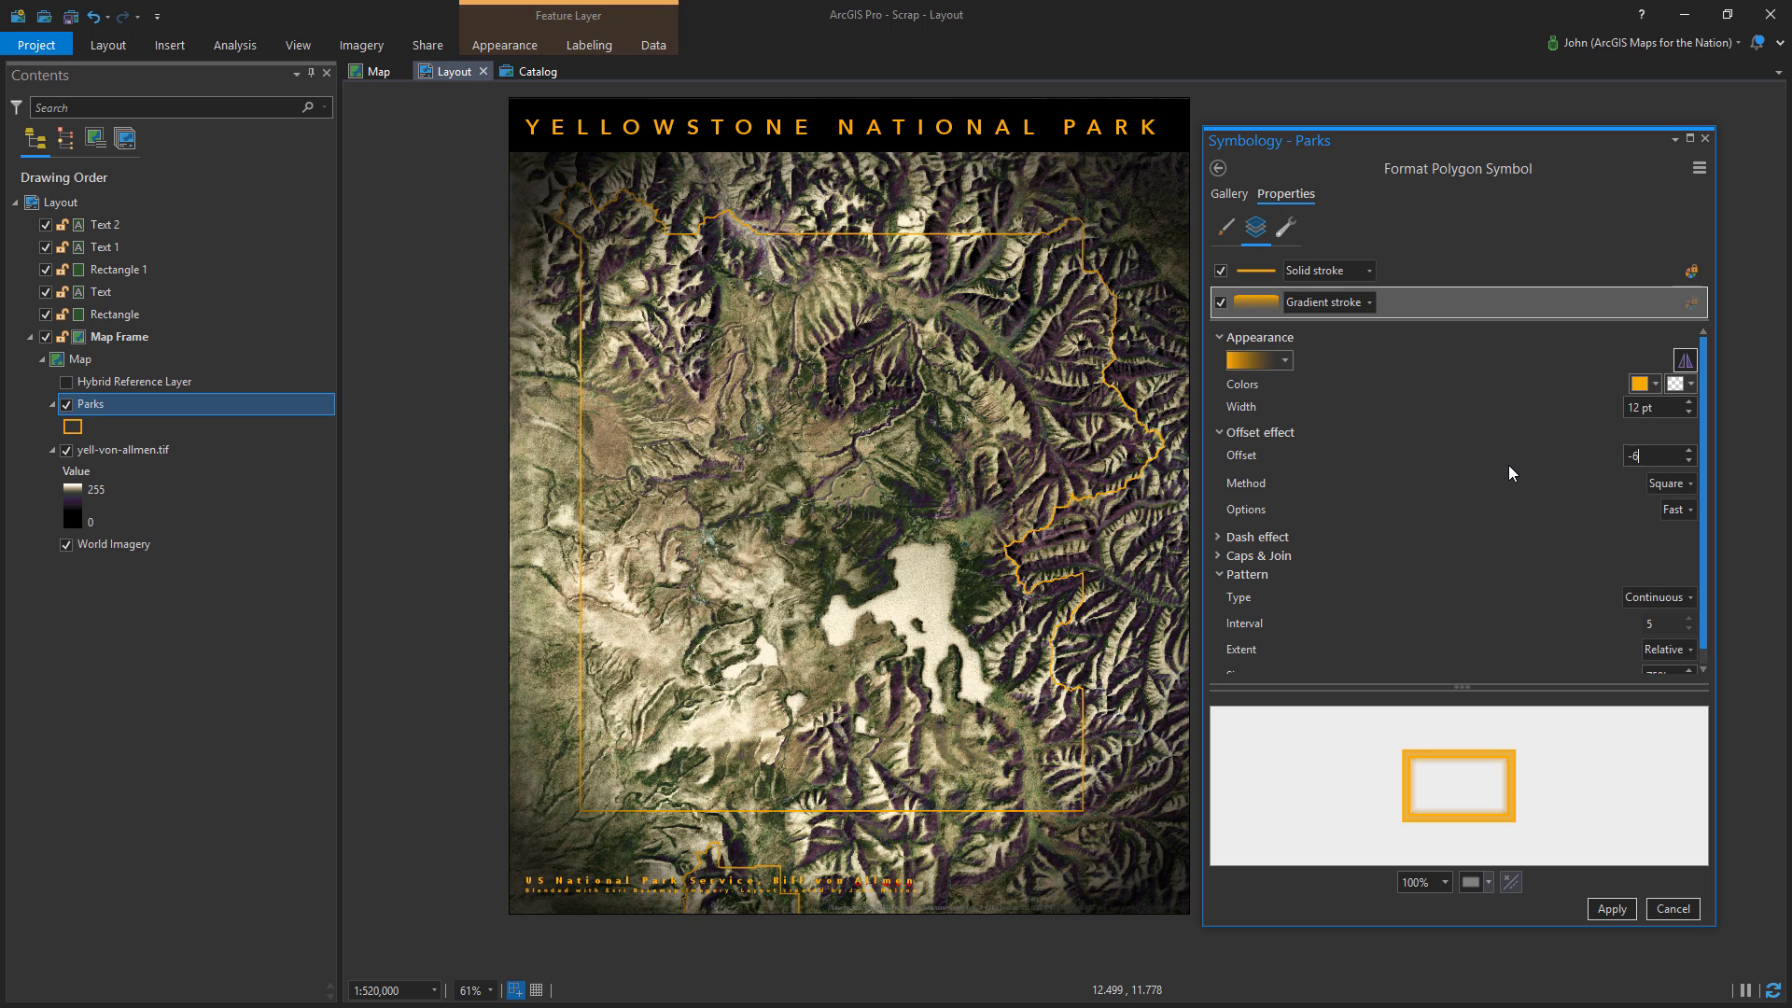
pyautogui.press('Tab')
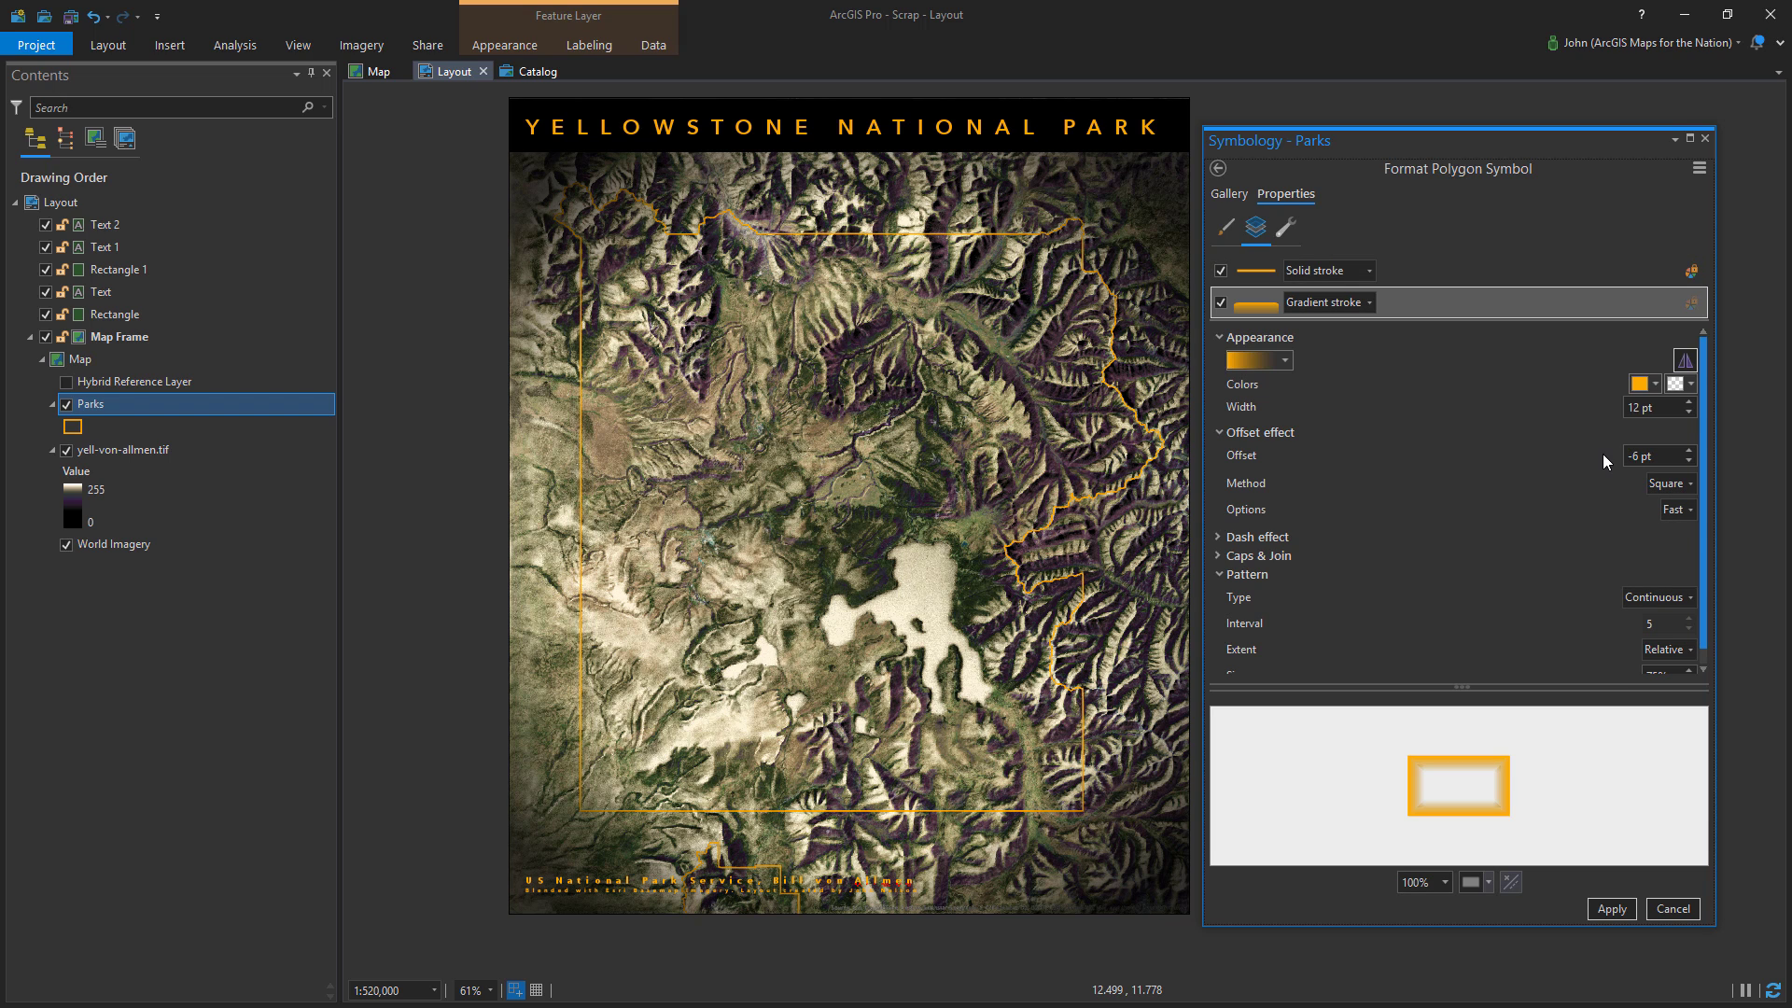
pyautogui.press('Tab')
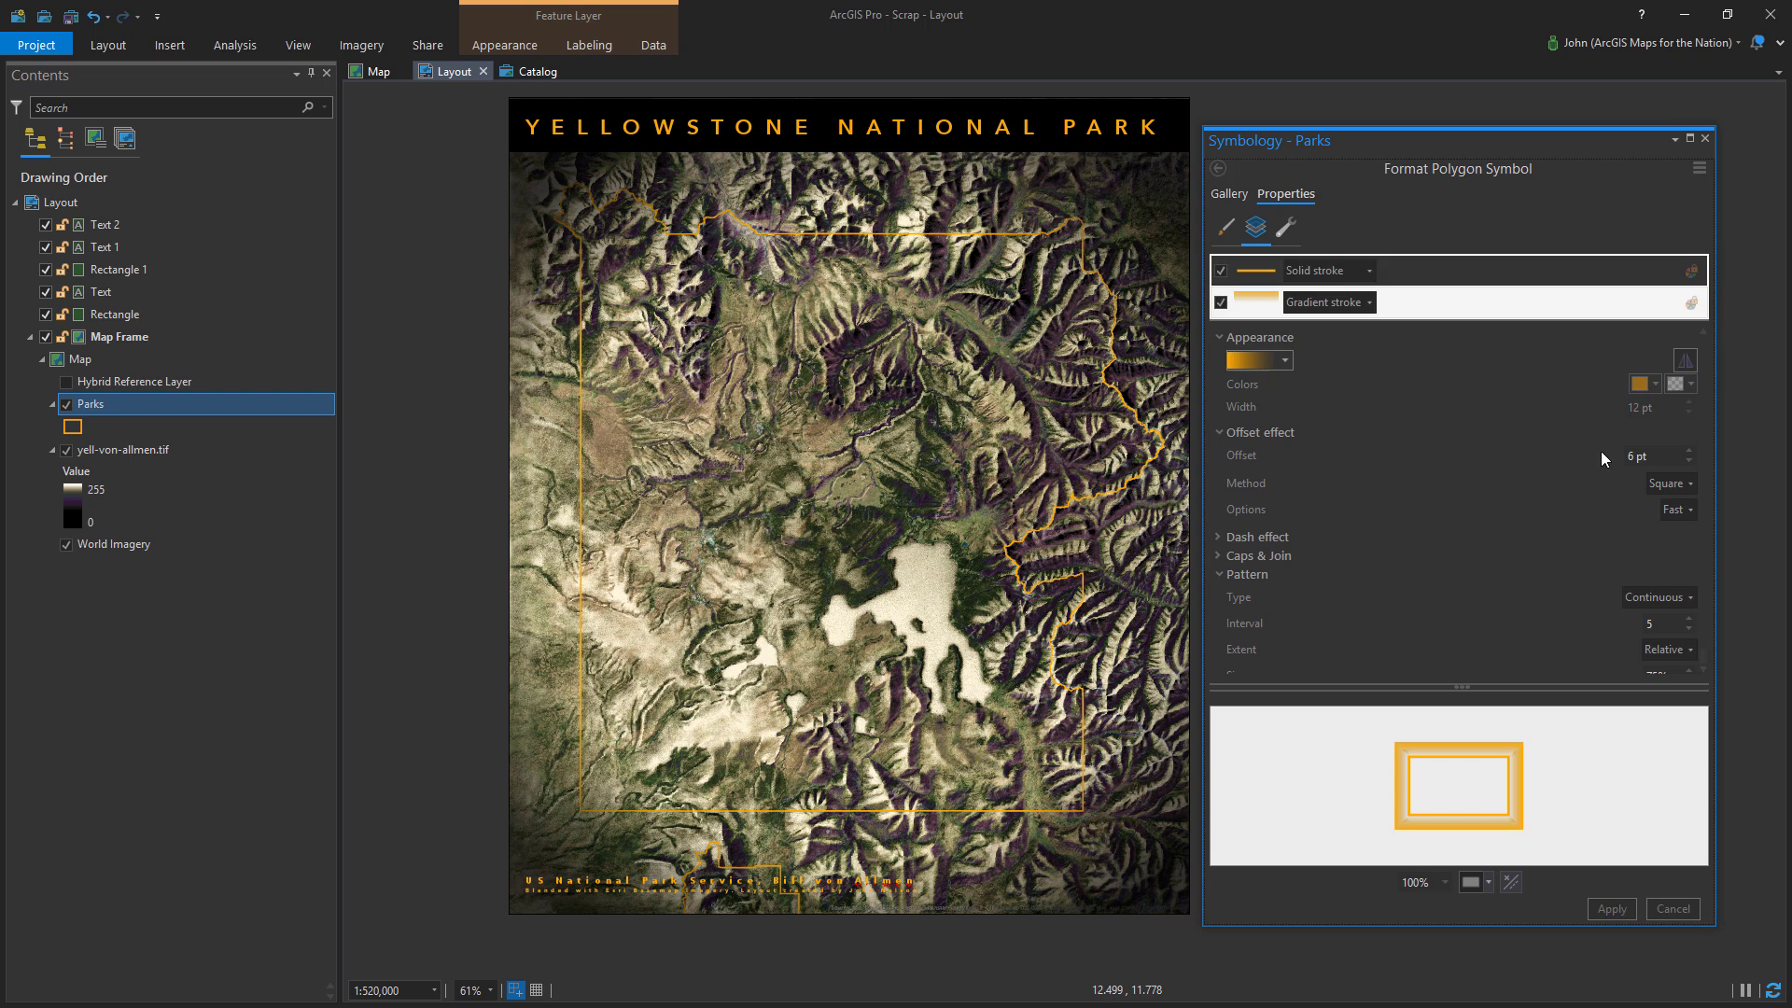
# Swap the gradient's colours, make the solid end black, and apply
pyautogui.click(1685, 362)
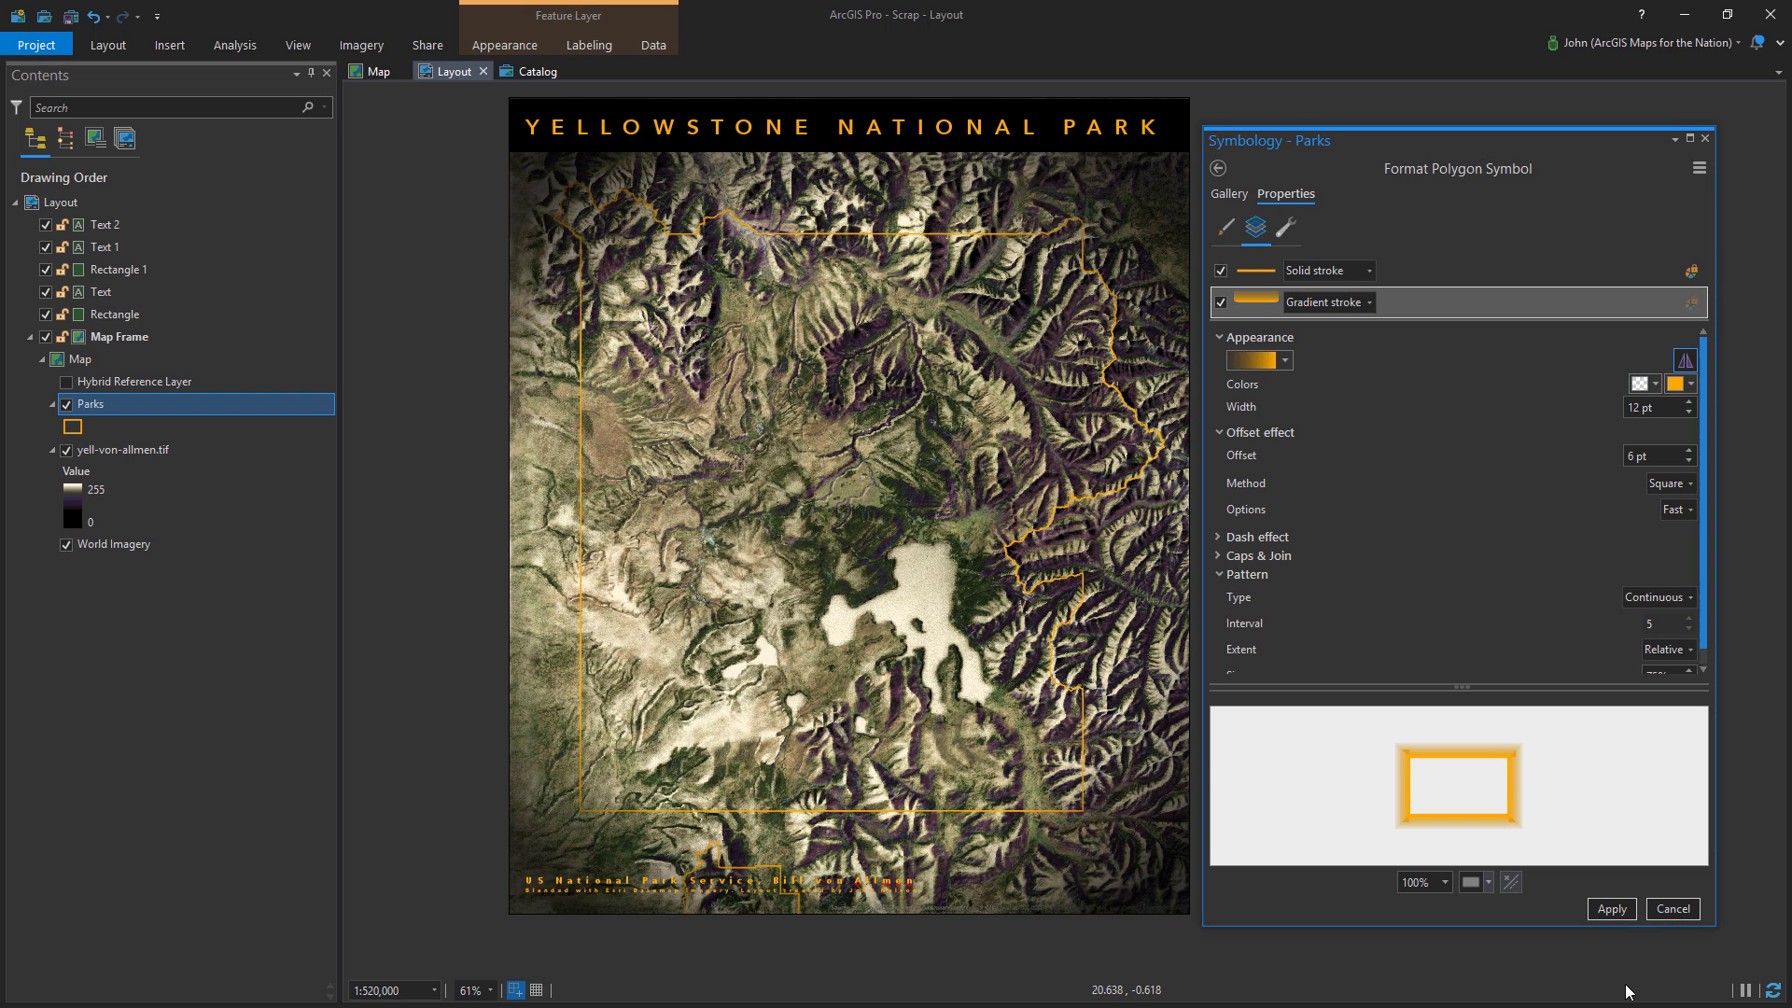
pyautogui.click(1611, 908)
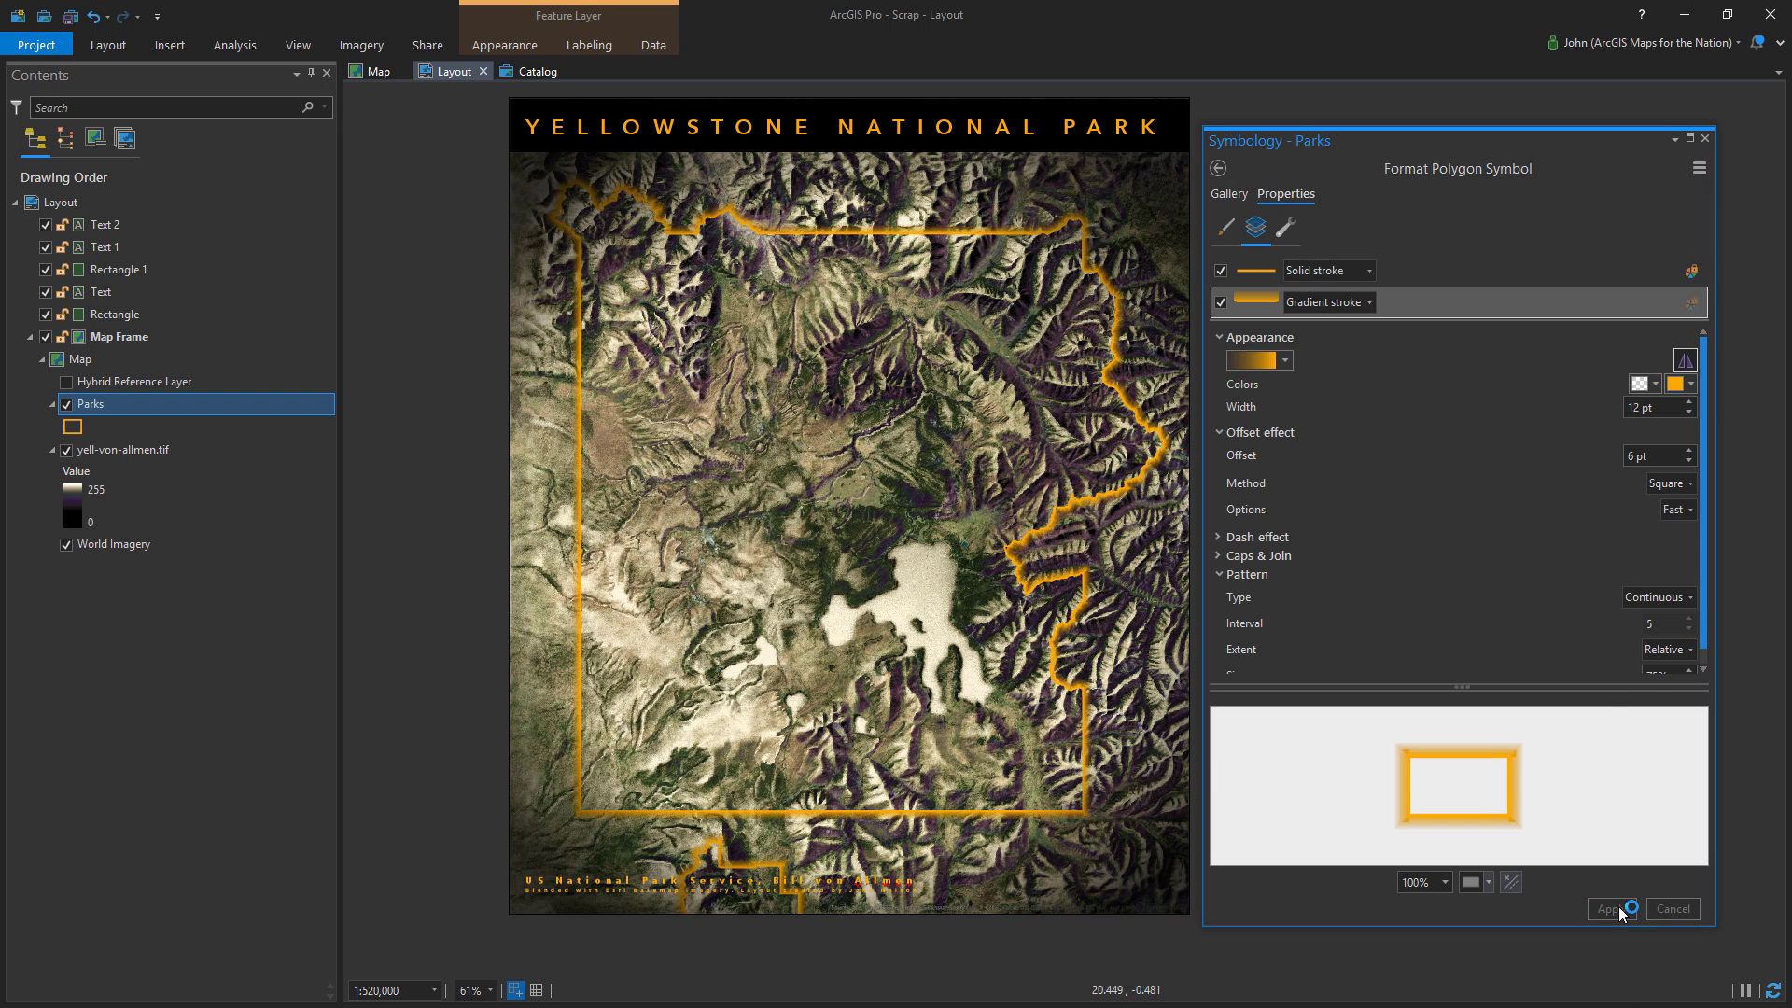
pyautogui.click(1671, 387)
pyautogui.click(1567, 653)
pyautogui.click(1605, 911)
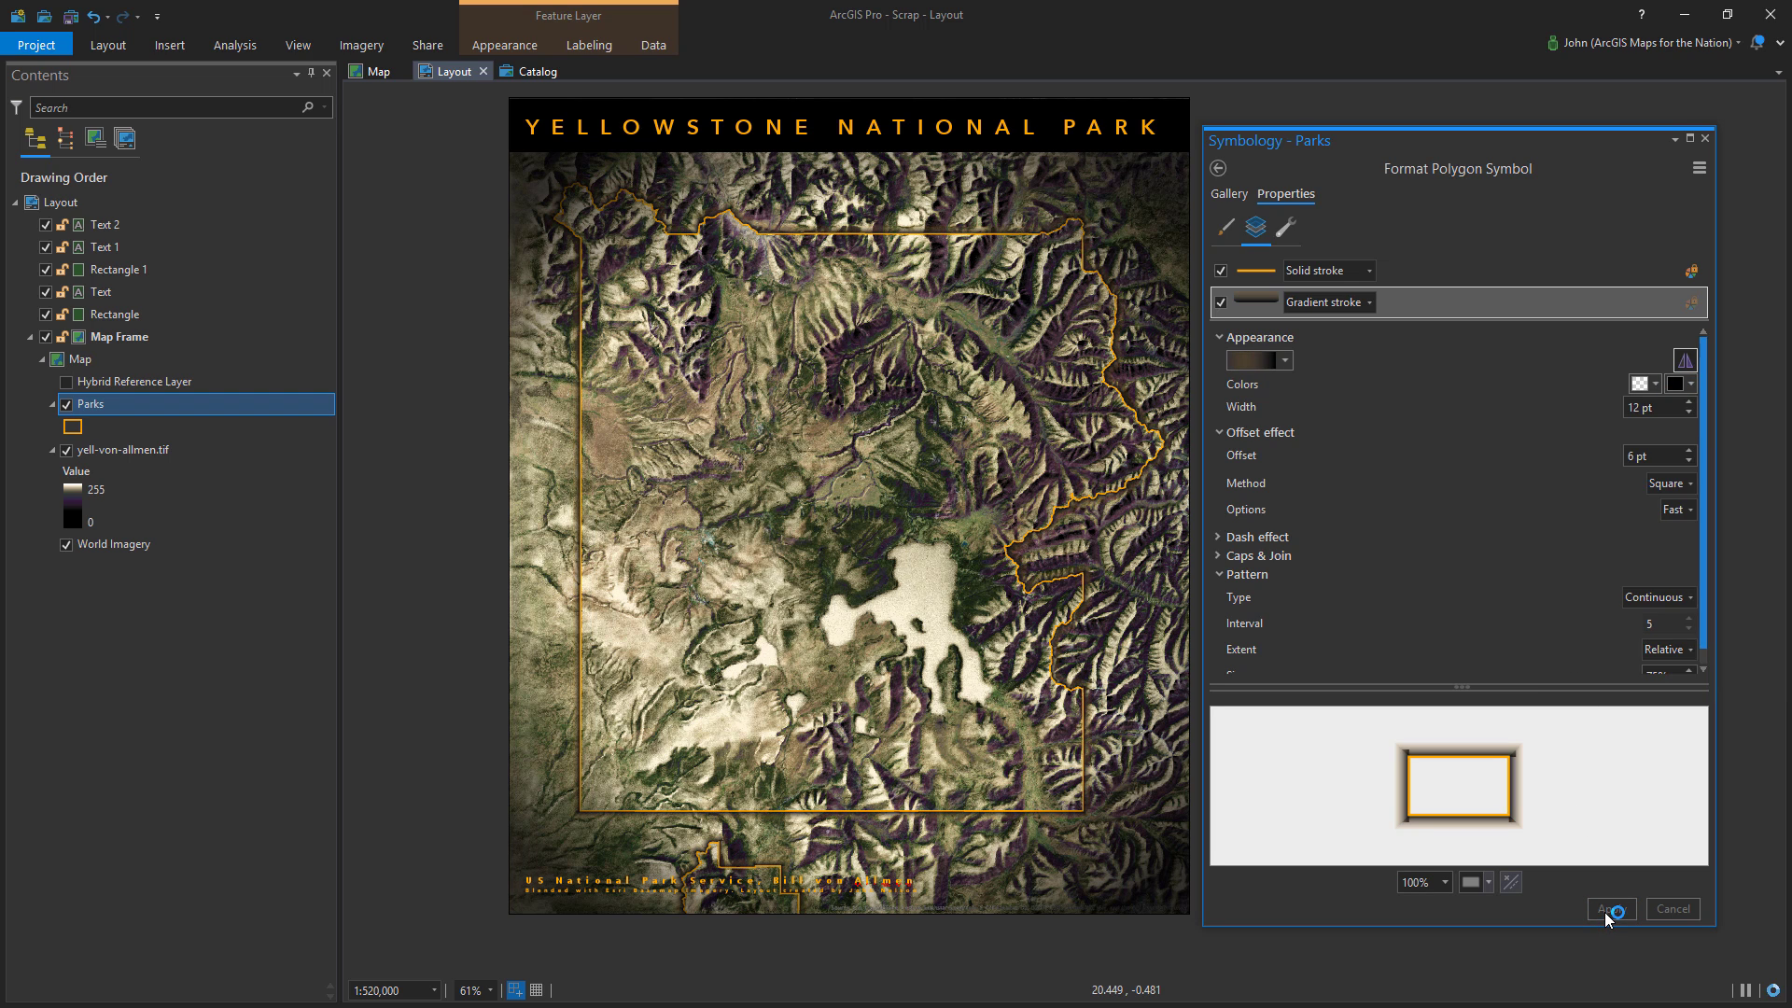
# Make the first gradient colour black at 100% transparency
pyautogui.click(1643, 383)
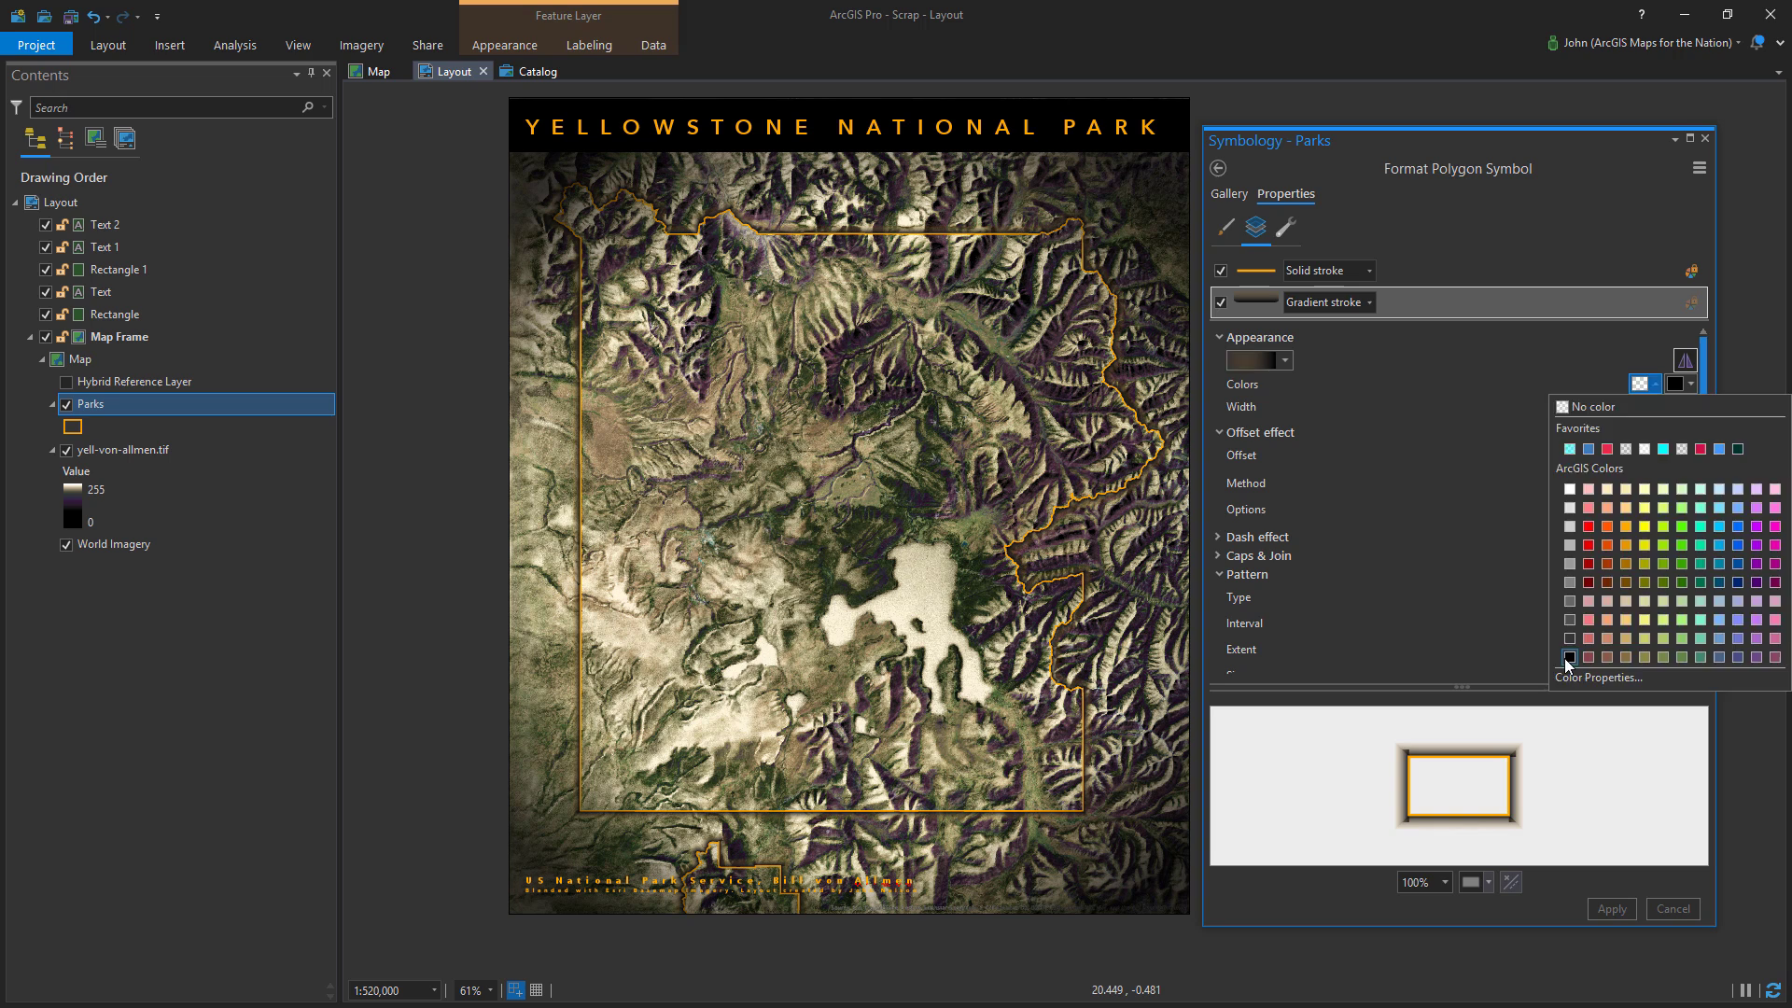
pyautogui.click(1568, 657)
pyautogui.click(1640, 384)
pyautogui.click(1583, 674)
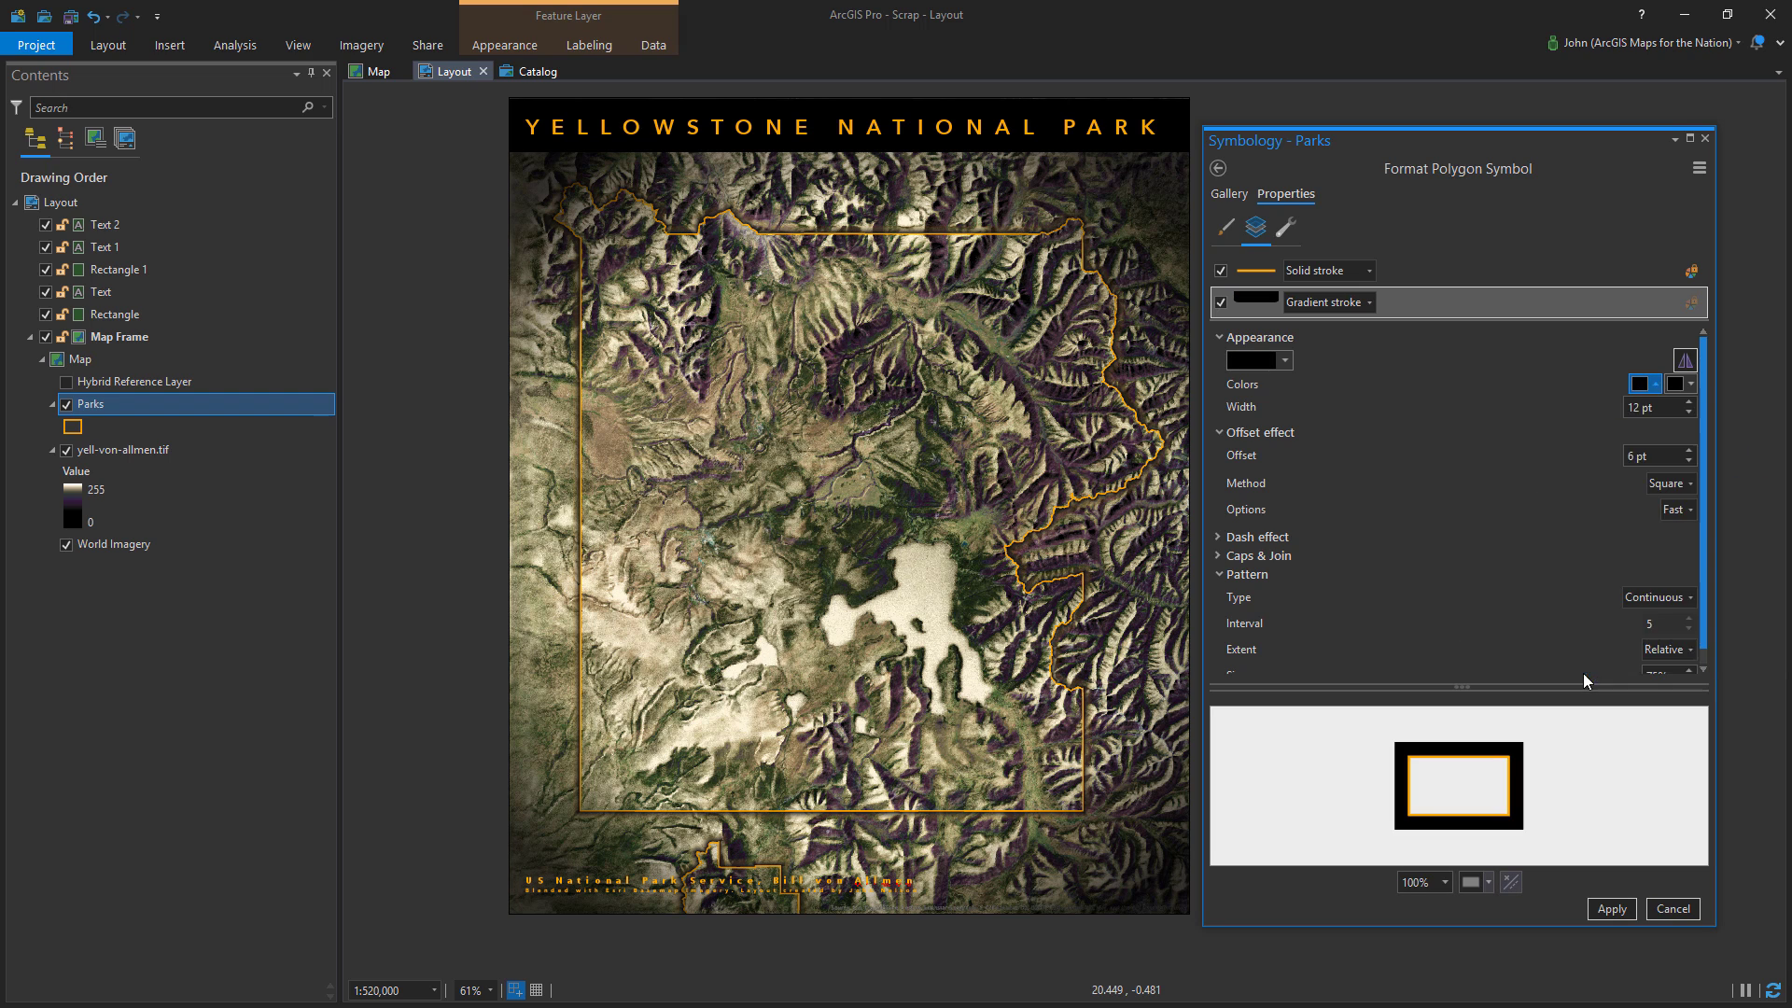
pyautogui.click(1499, 606)
pyautogui.write('100')
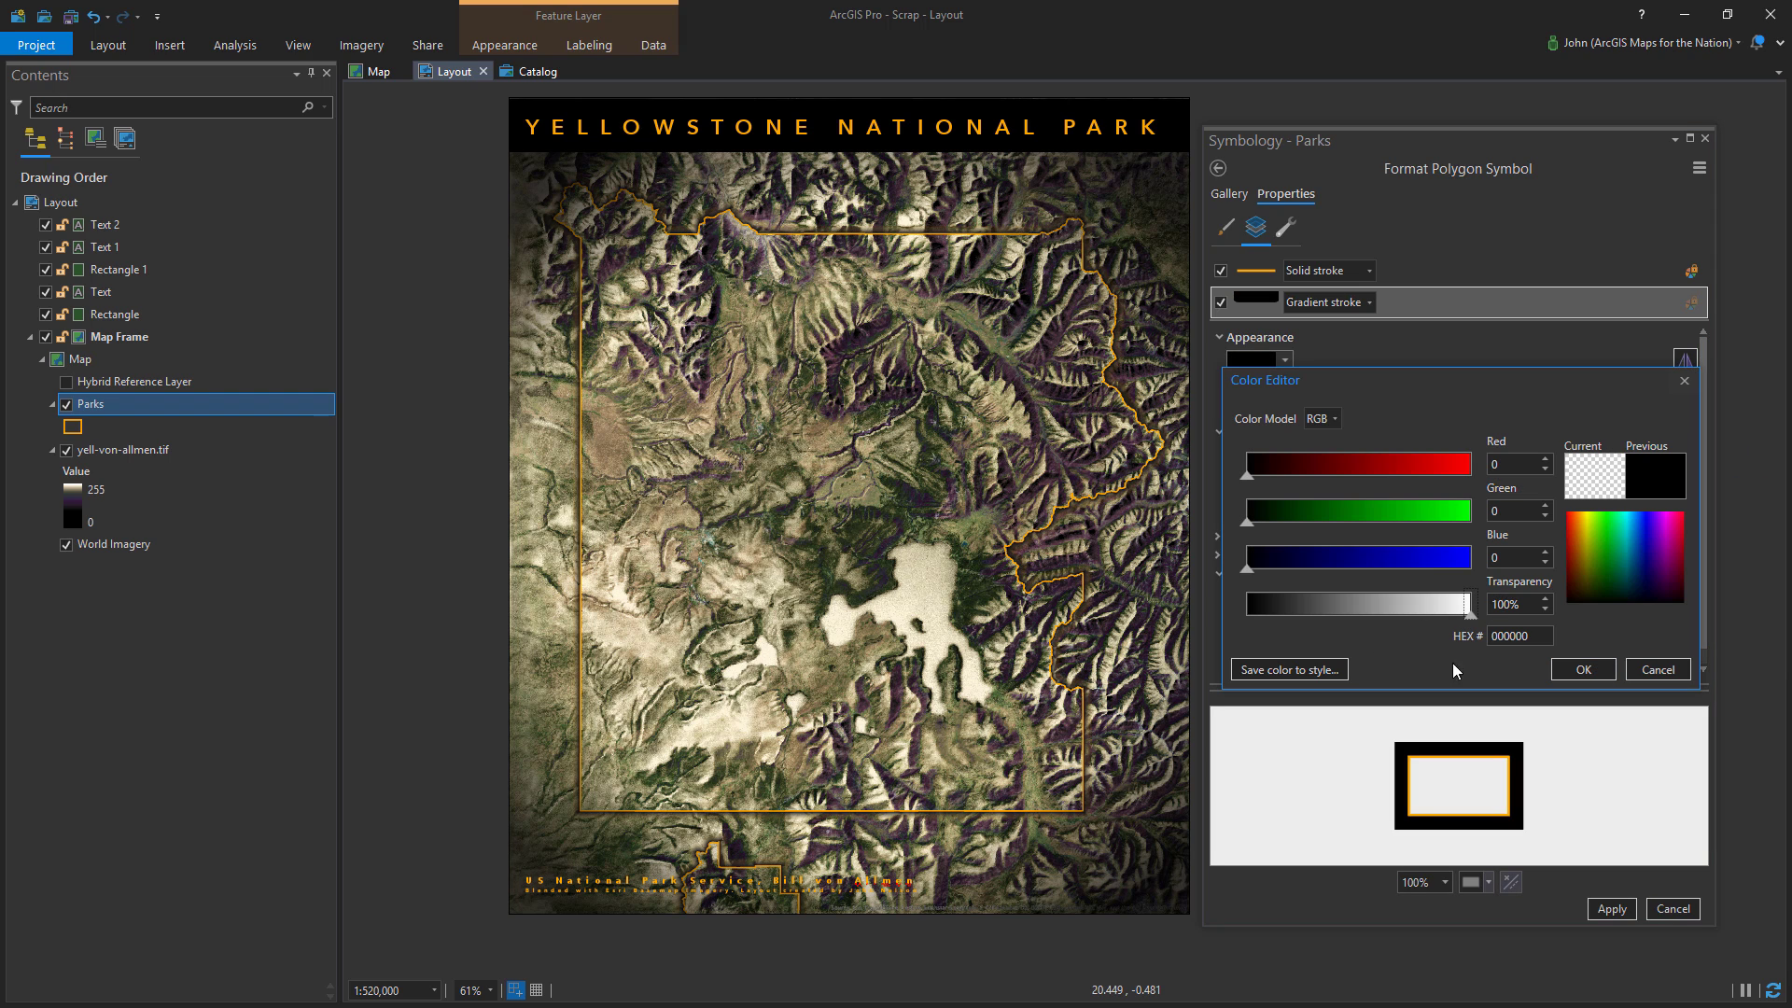
pyautogui.click(1584, 669)
# Use Round offset method with Accurate option, and give the black colour transparency 10
pyautogui.click(1684, 482)
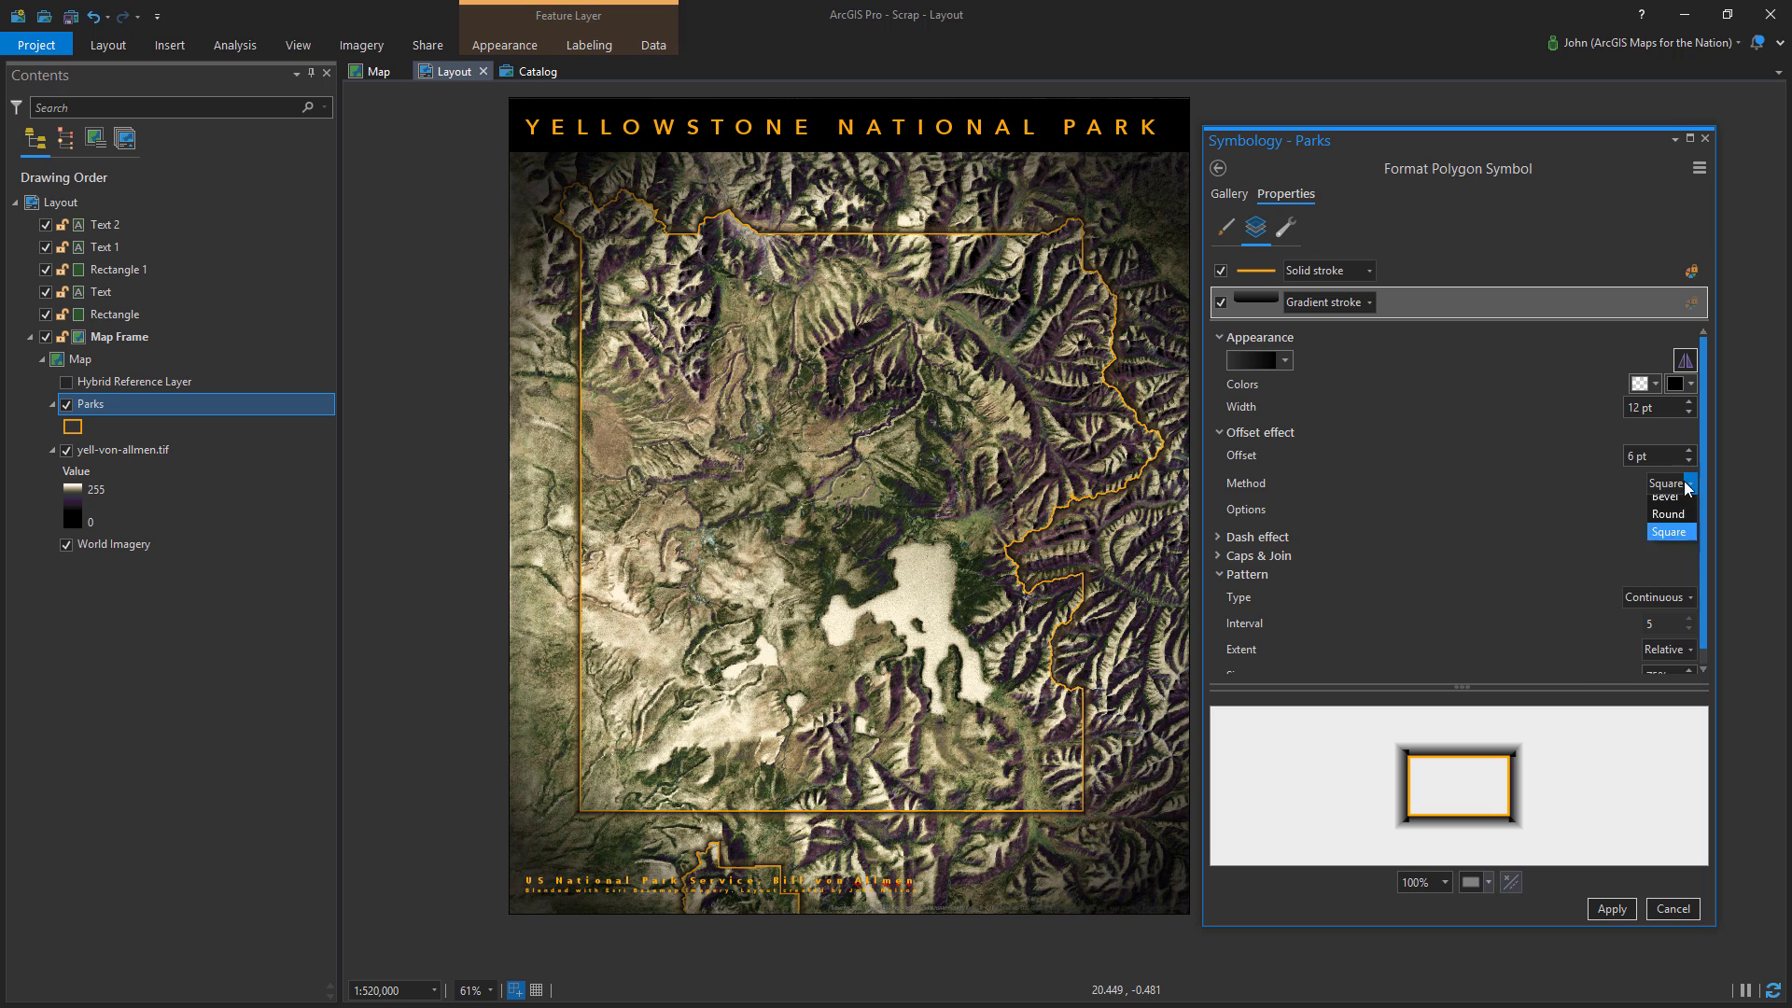
pyautogui.click(1671, 558)
pyautogui.click(1690, 510)
pyautogui.click(1679, 549)
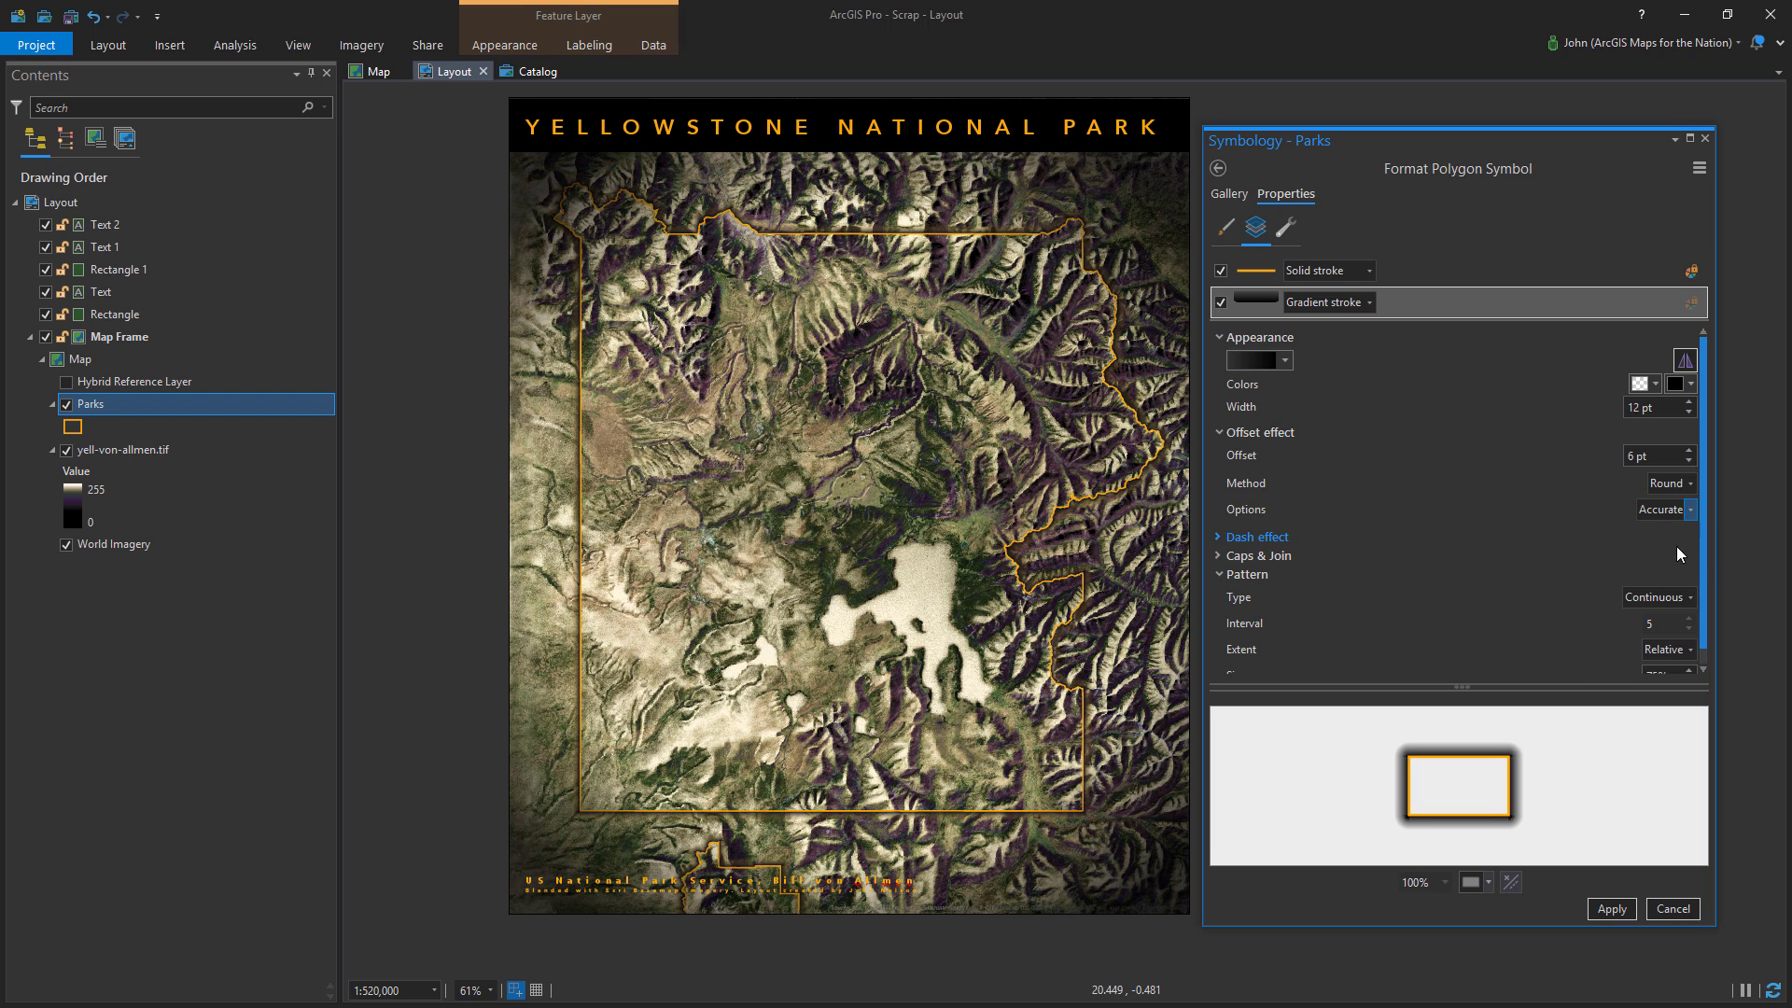
pyautogui.click(1674, 384)
pyautogui.click(1590, 676)
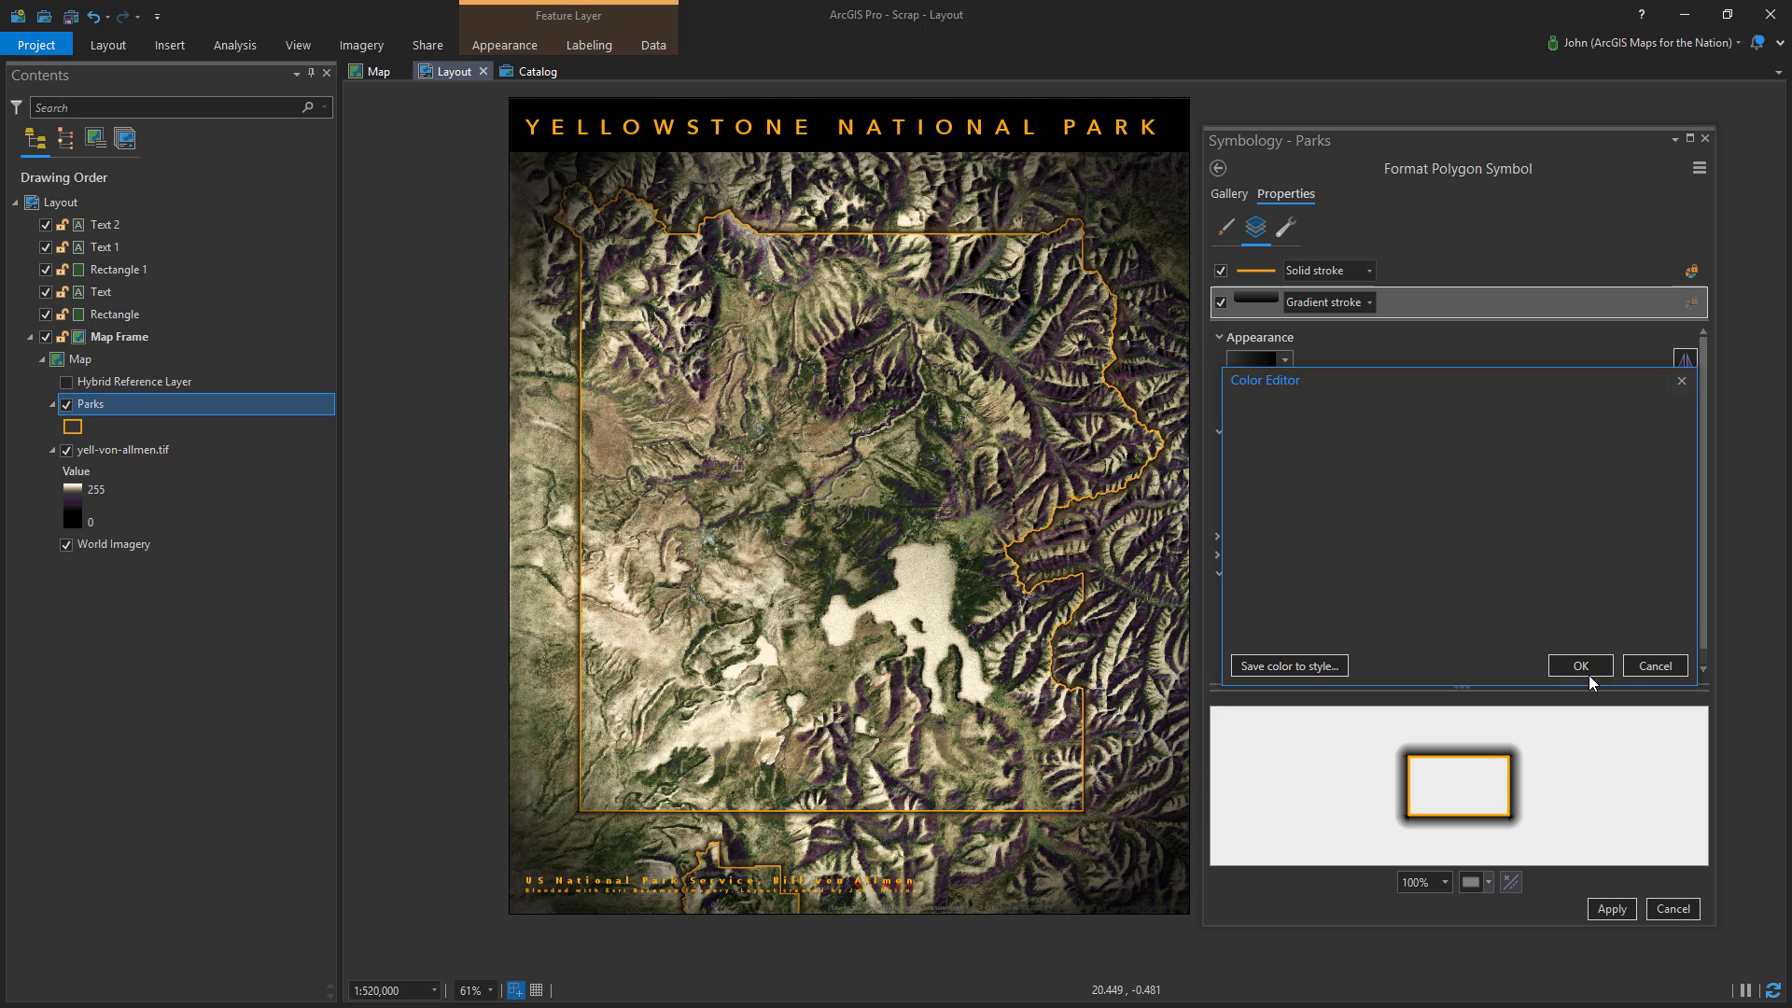
pyautogui.write('10')
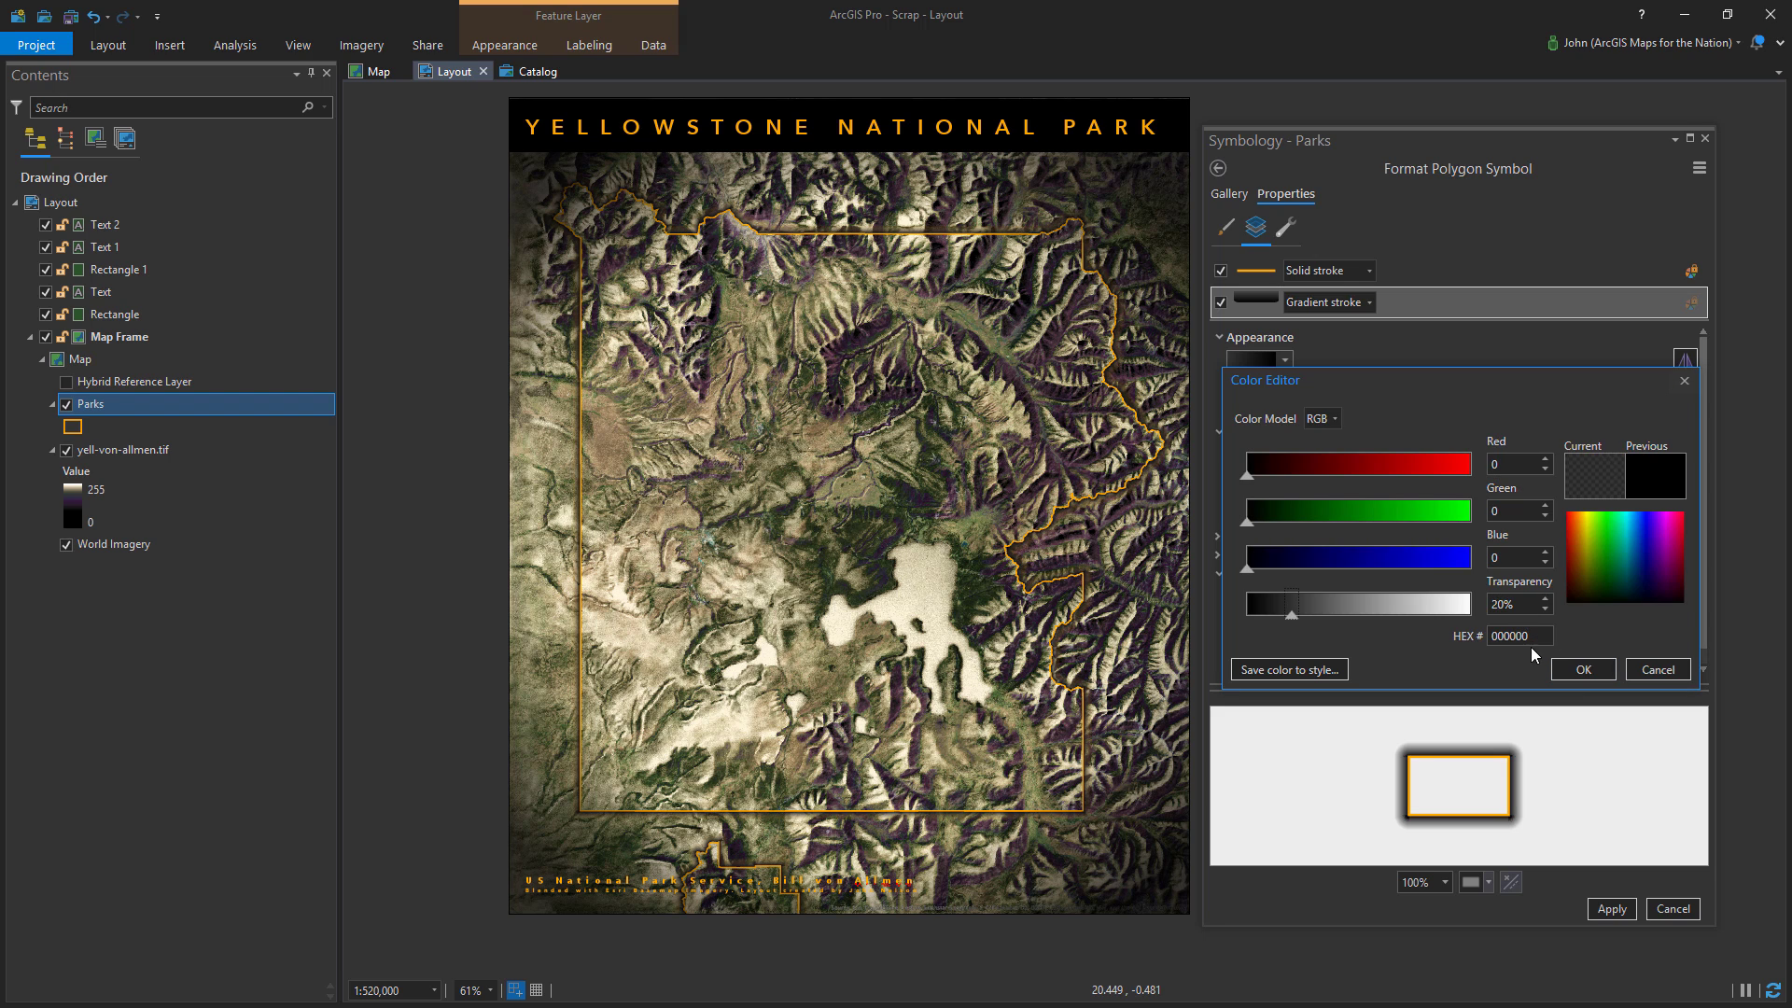
pyautogui.click(1583, 670)
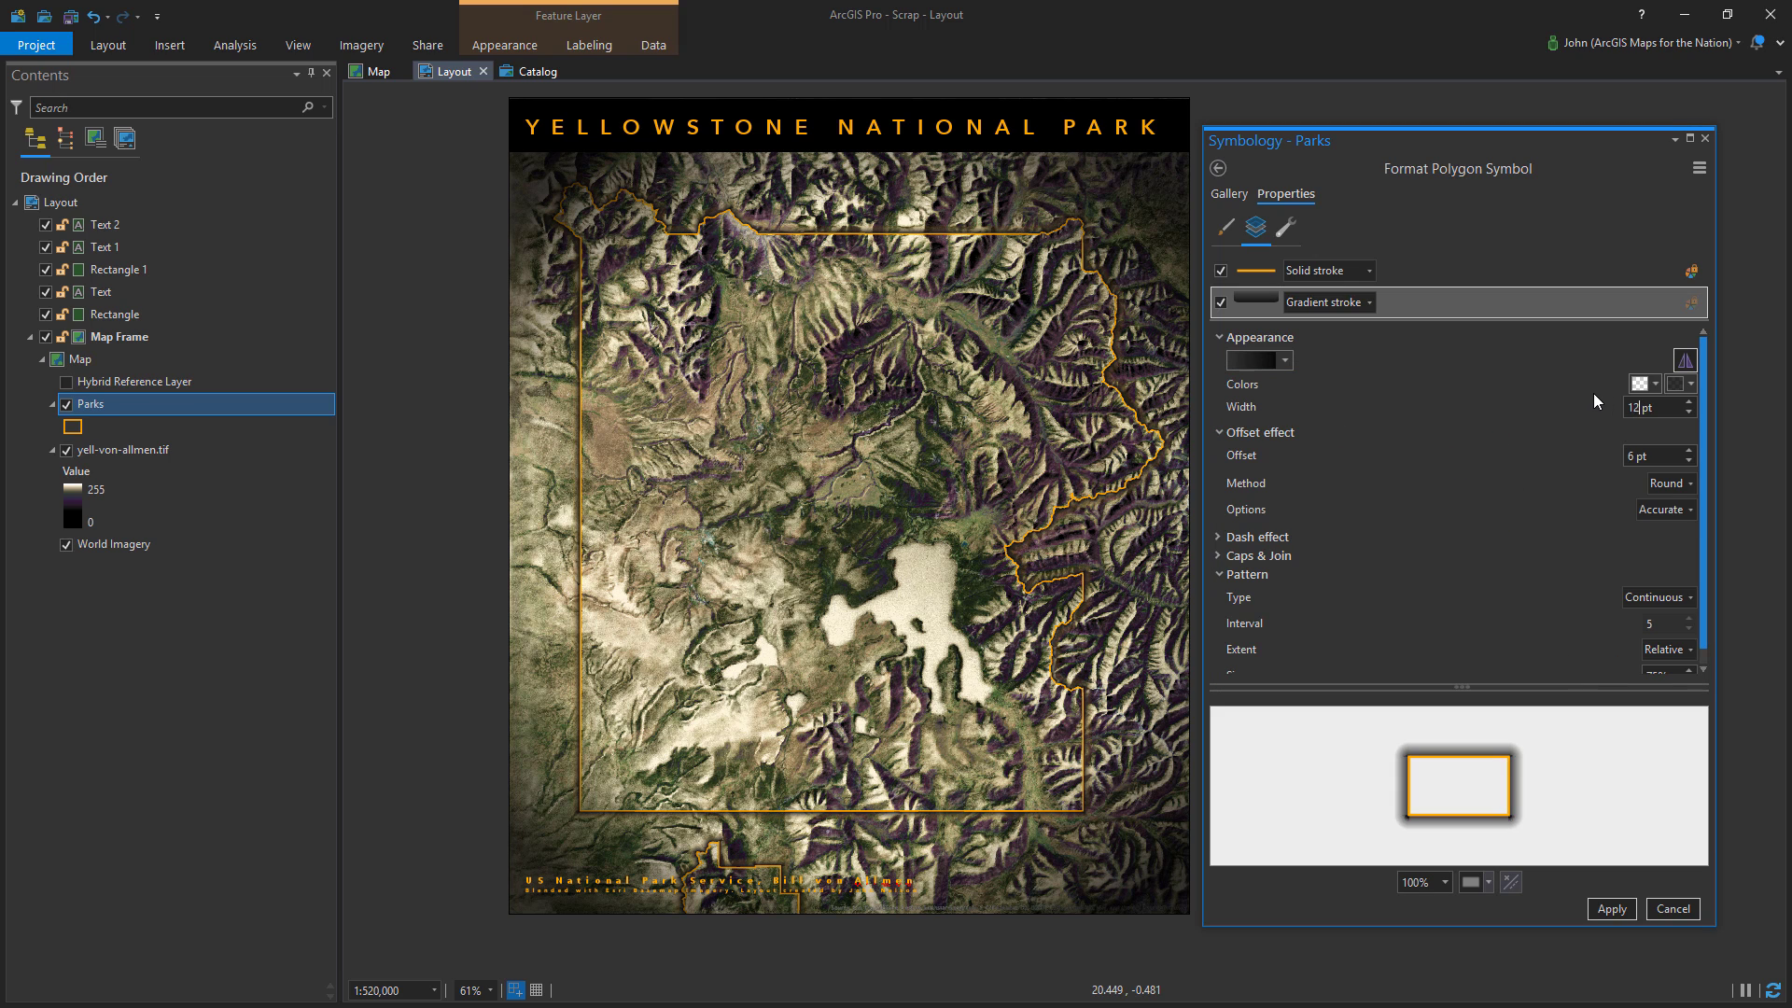
# Widen the glow to 20 pt with a 10 pt offset, apply, and close Symbology
pyautogui.write('20')
pyautogui.press('Tab')
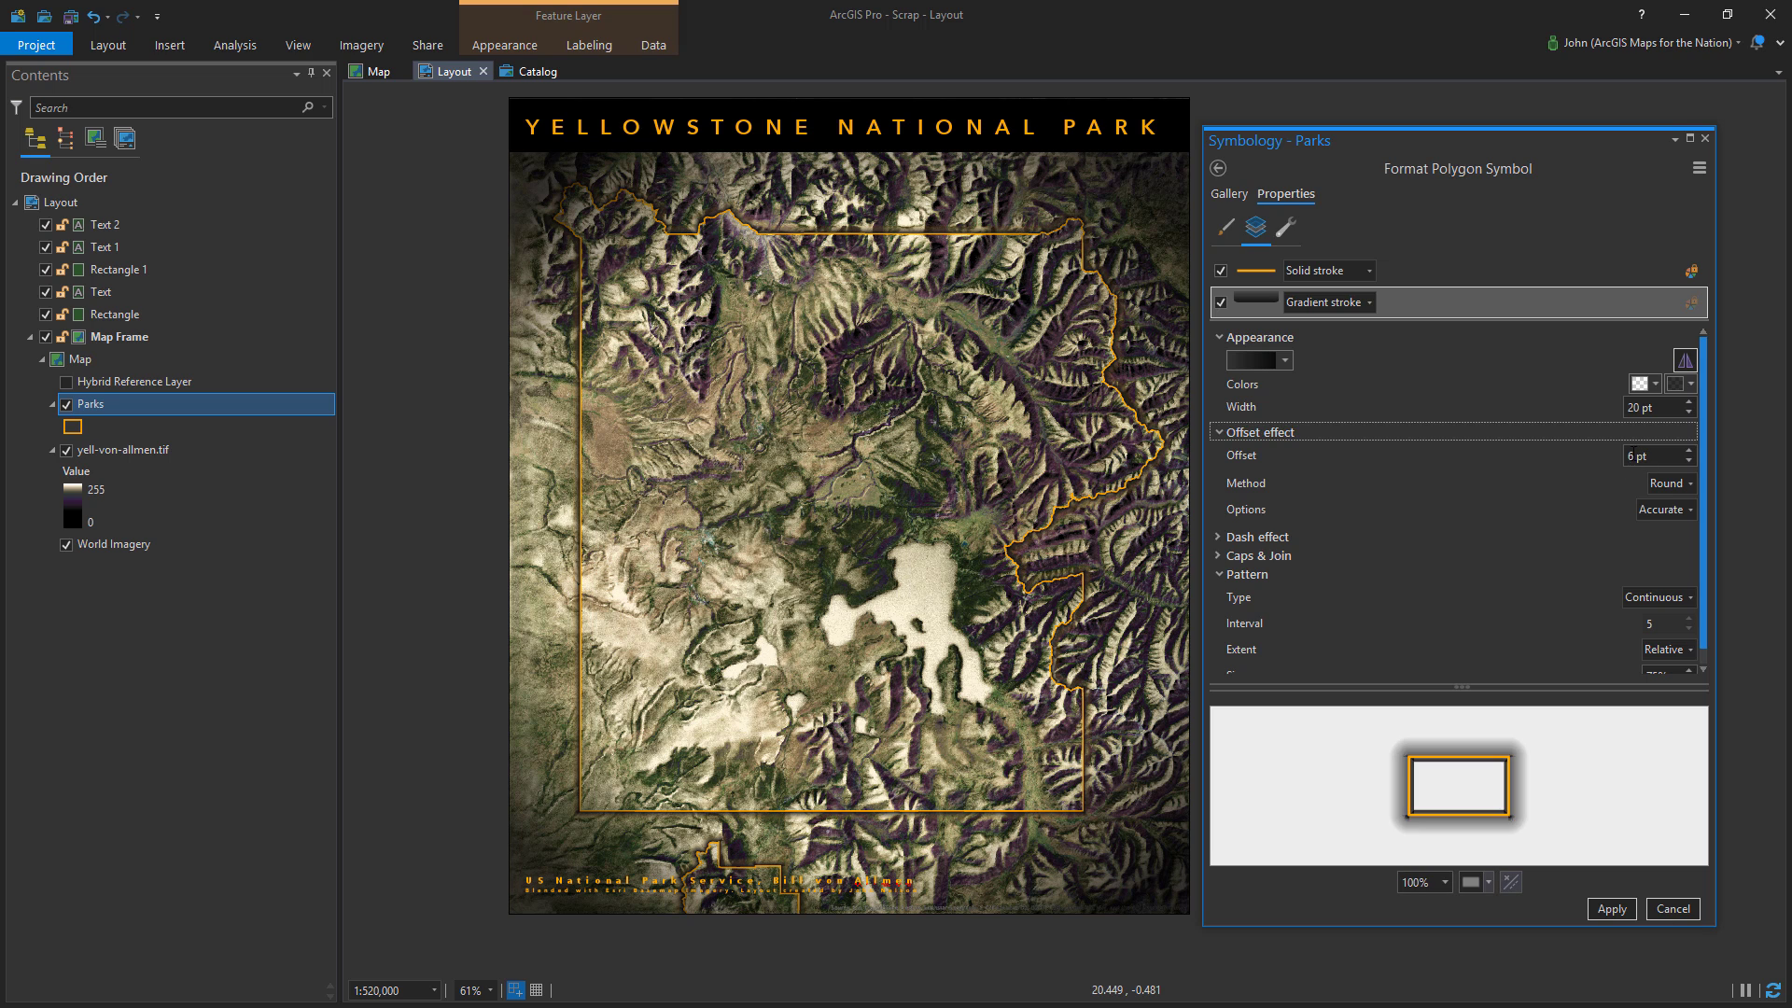
pyautogui.write('10')
pyautogui.press('Tab')
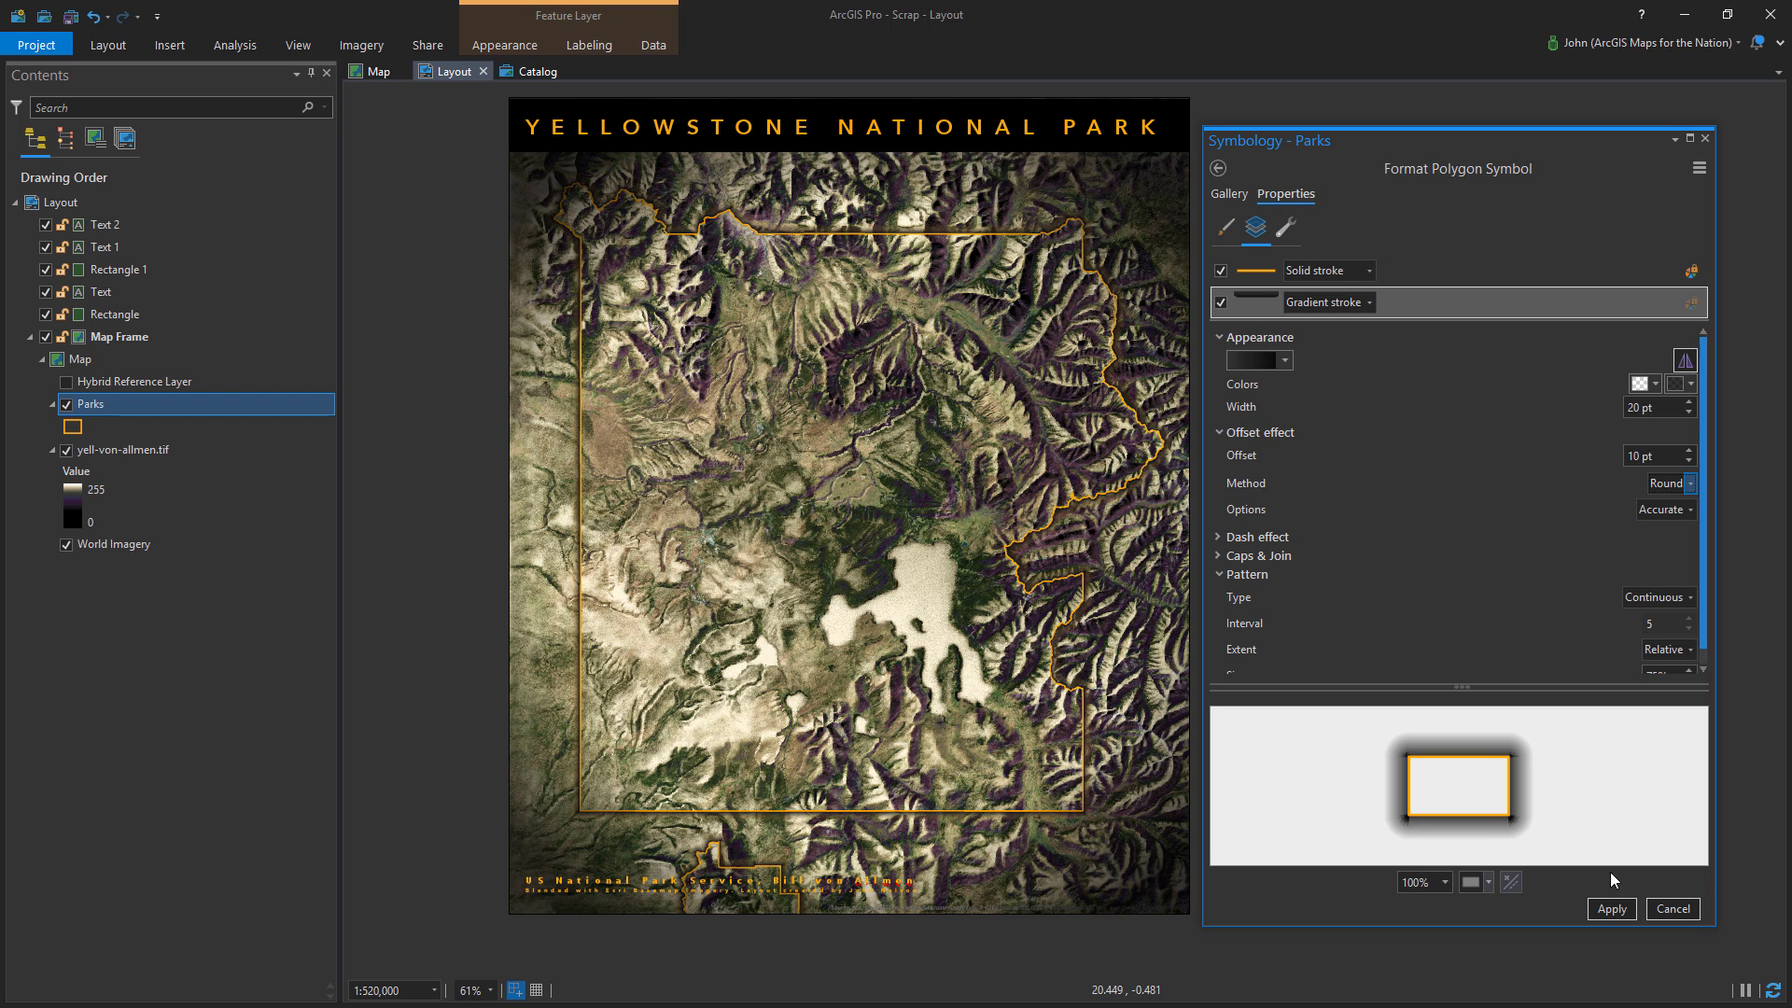
pyautogui.click(1612, 908)
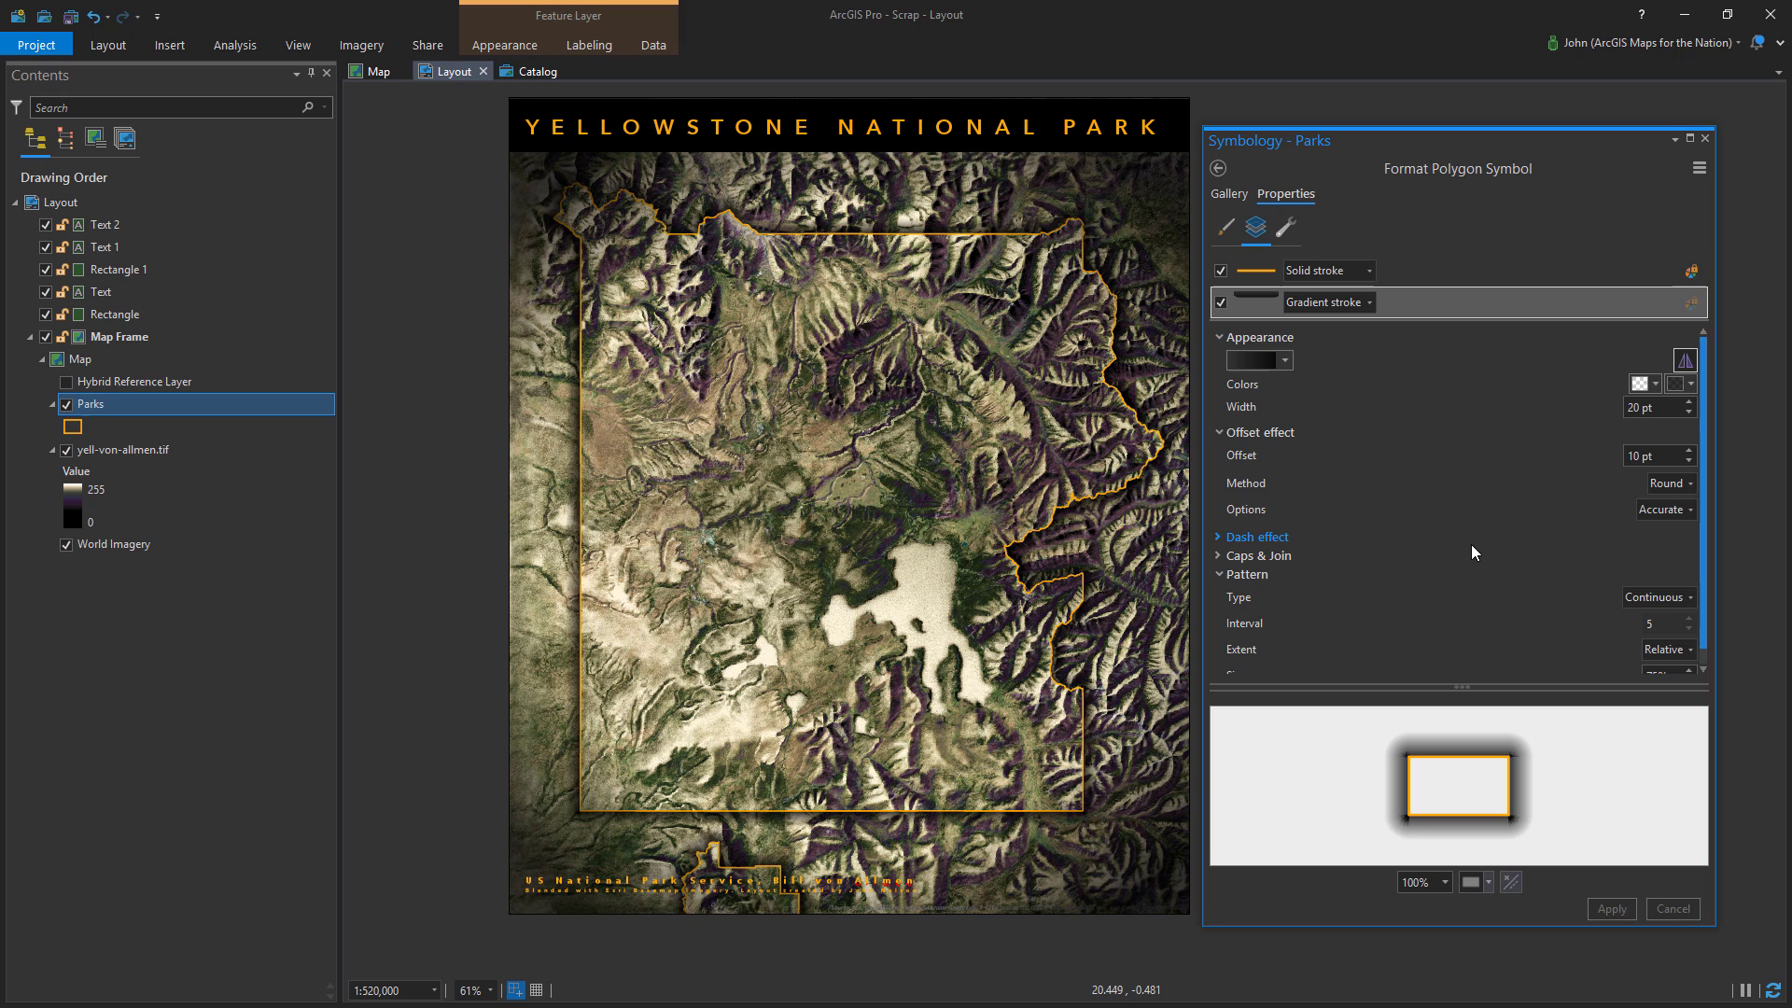
pyautogui.click(1707, 139)
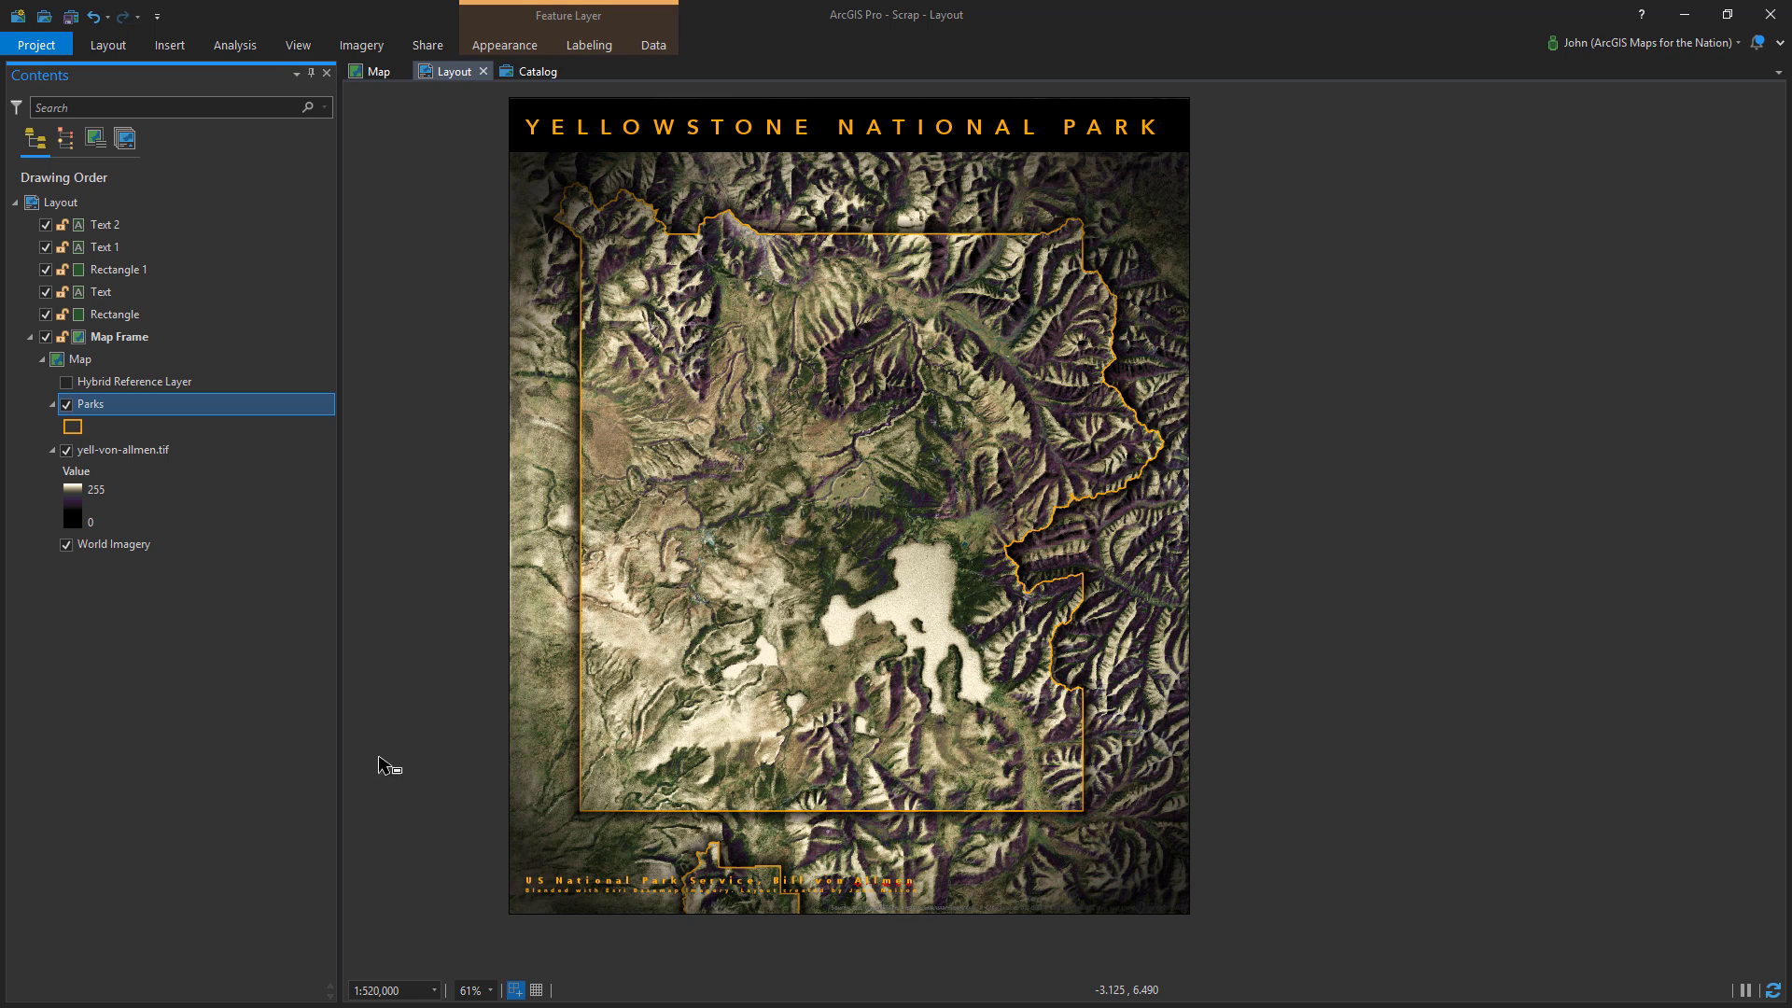
# Add a Parks definition query keeping only features where UNIT_NAME equals Yellowstone
pyautogui.scroll(2, 717, 905)
pyautogui.scroll(2, 621, 894)
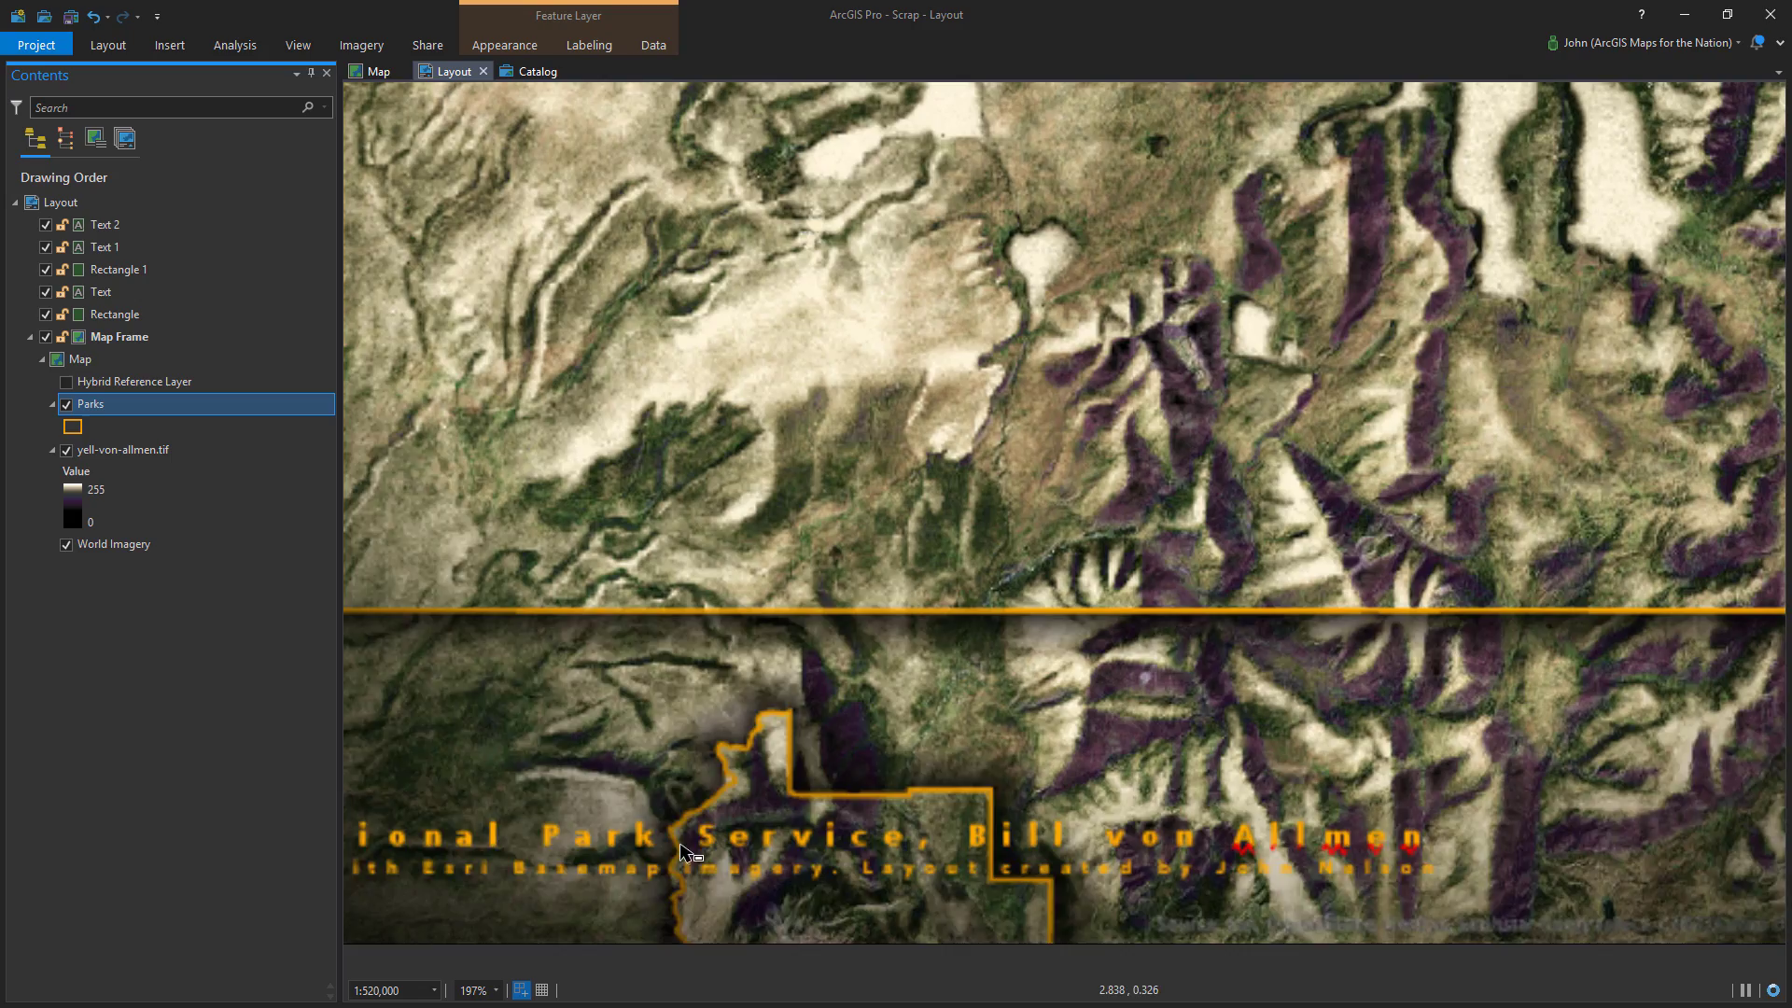
pyautogui.scroll(-4, 894, 628)
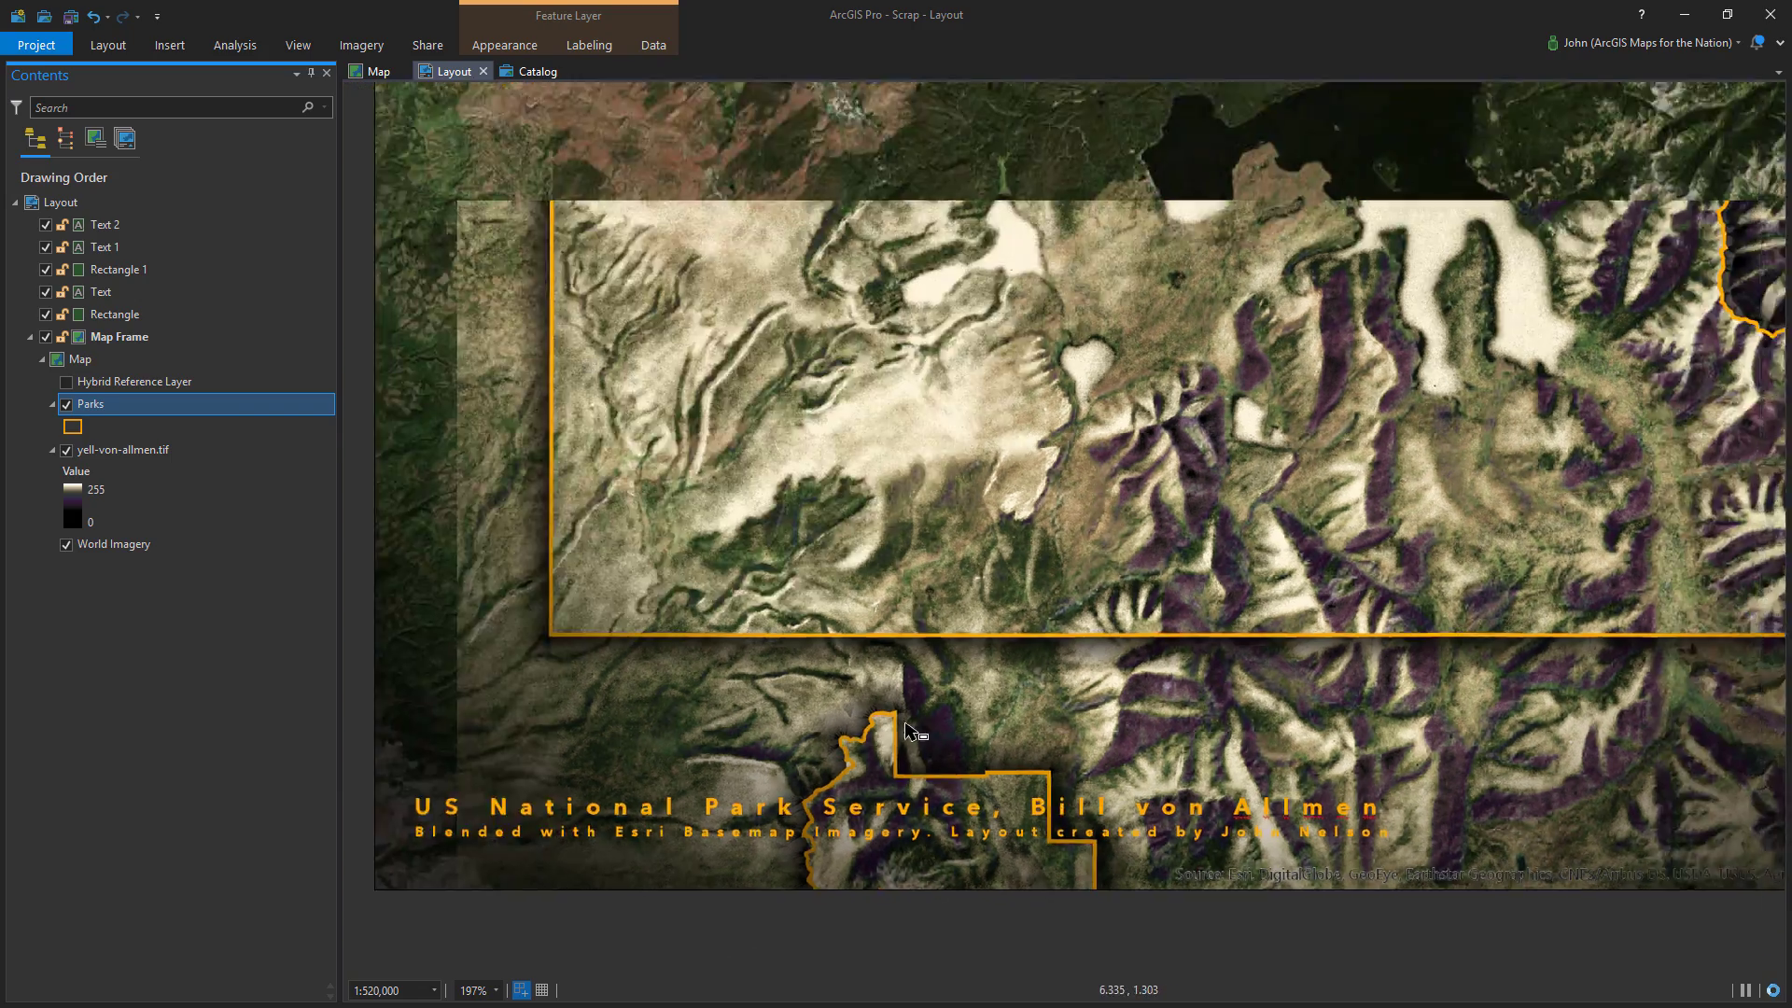
pyautogui.scroll(1, 1004, 173)
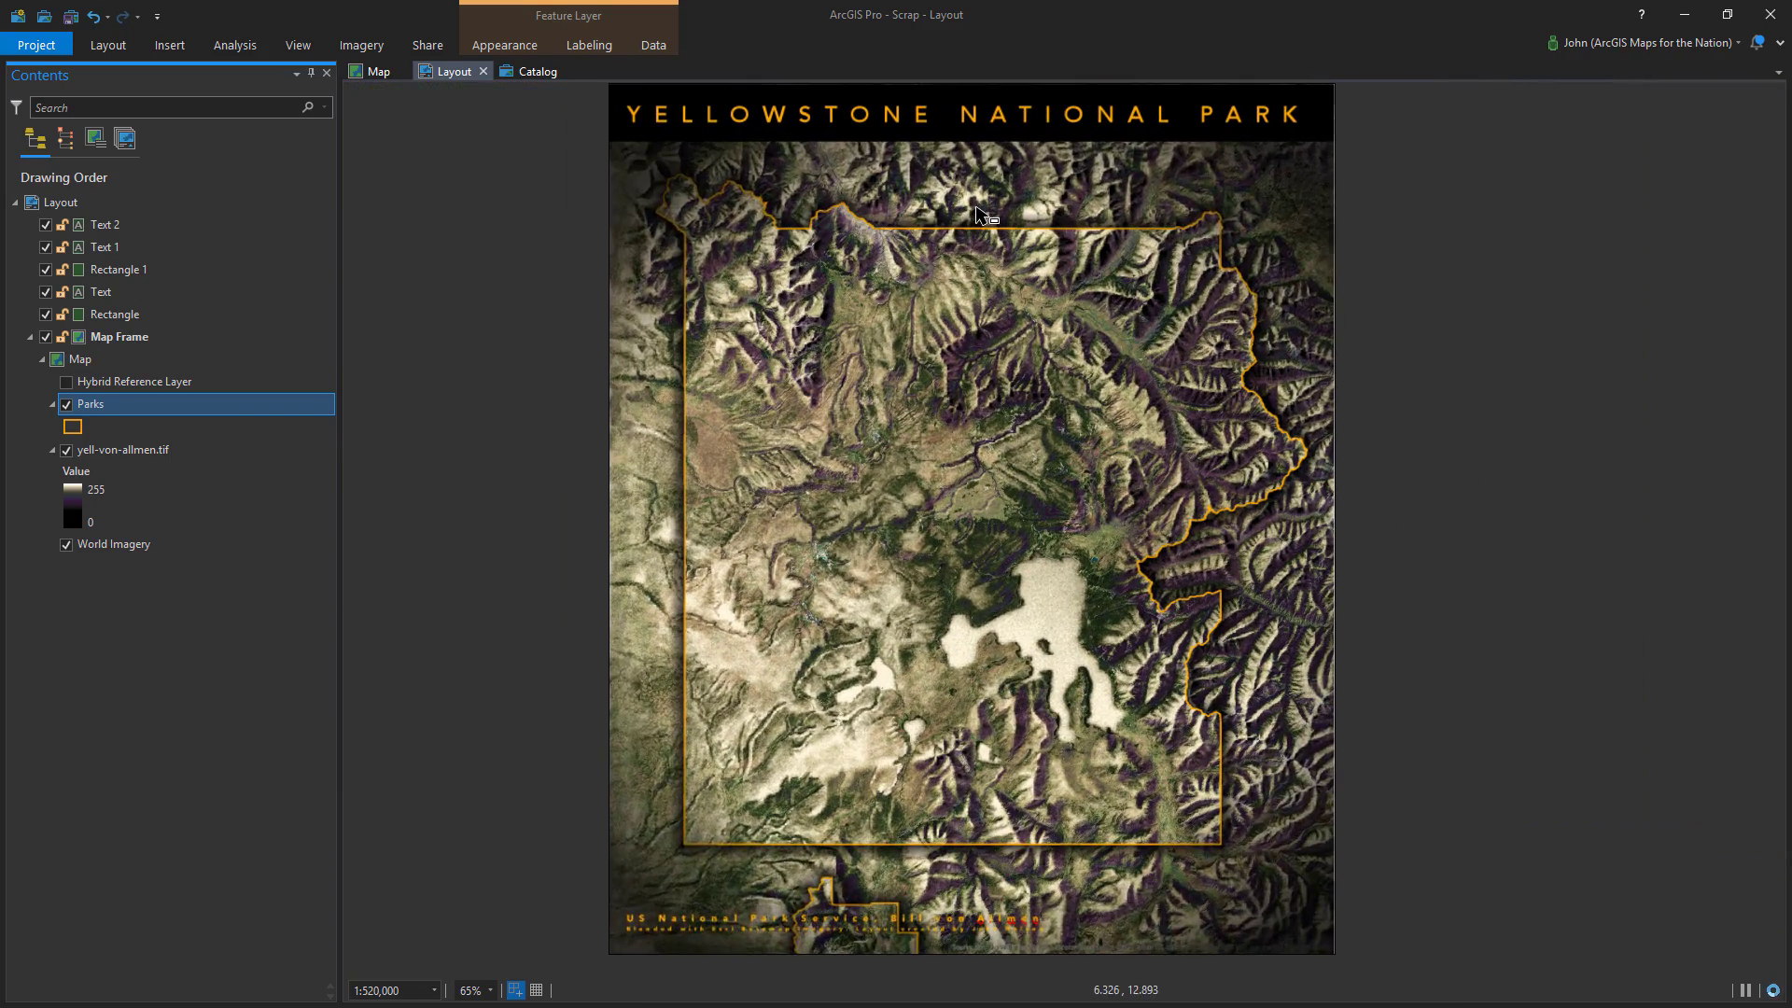
pyautogui.rightClick(179, 401)
pyautogui.click(238, 962)
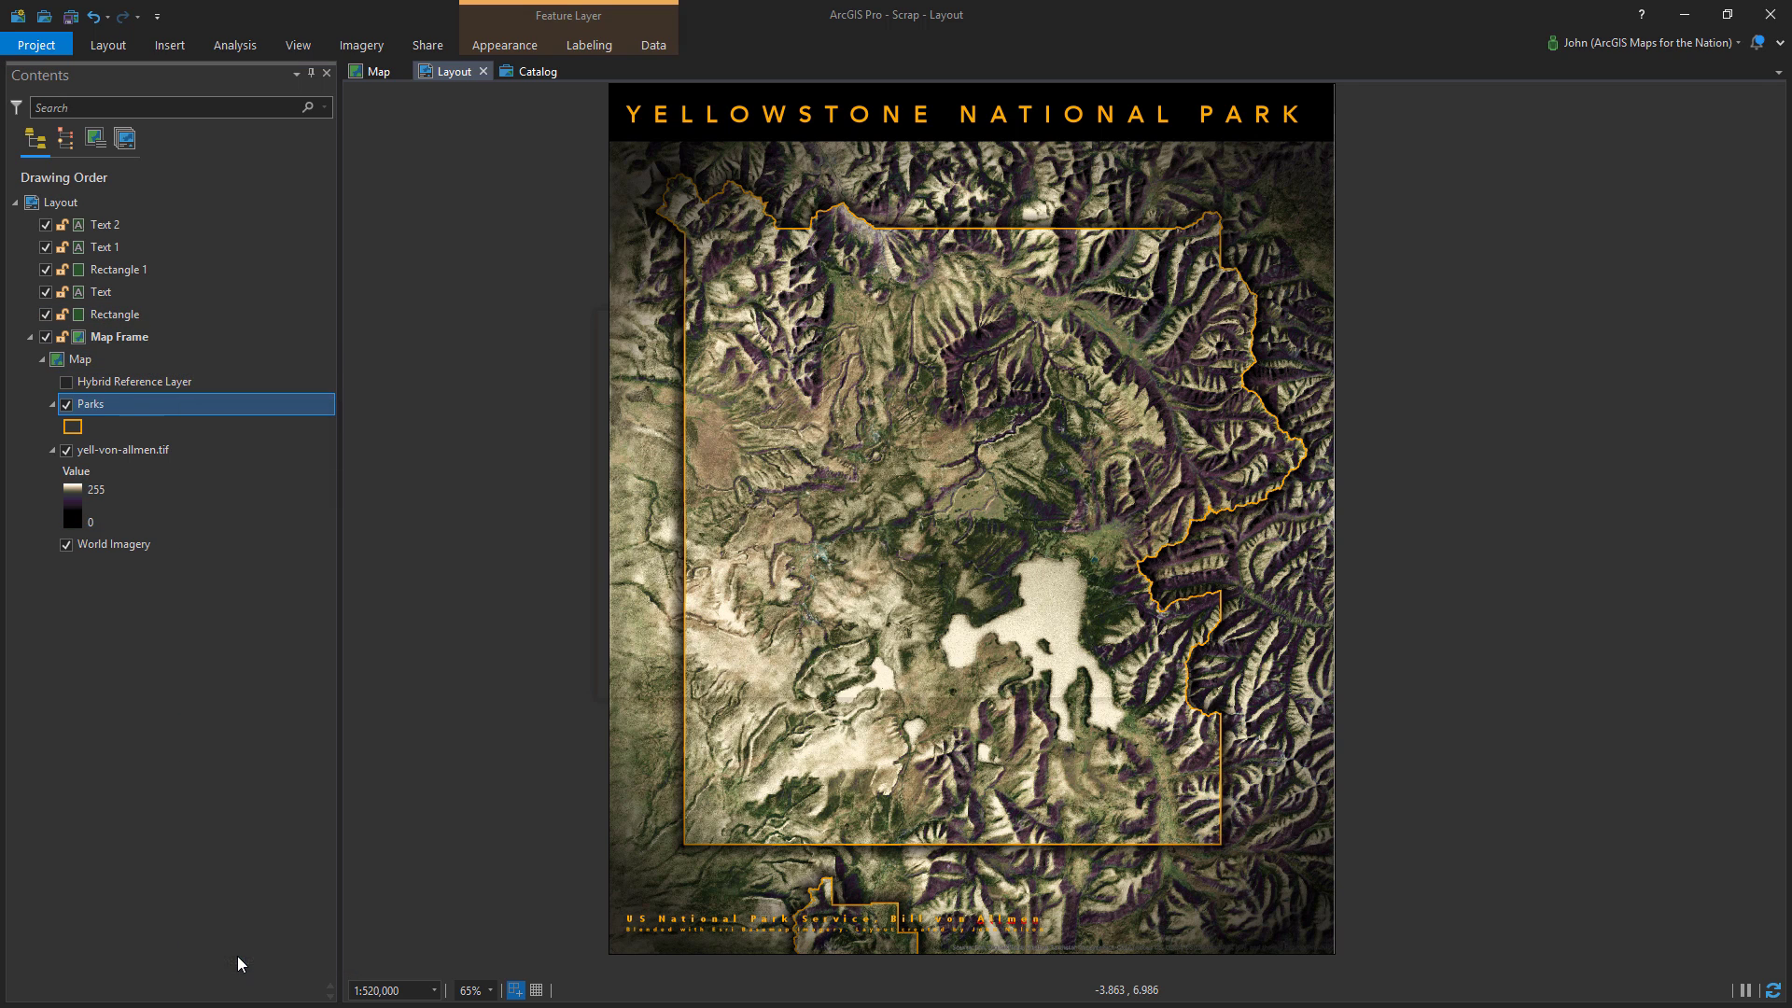
pyautogui.click(638, 514)
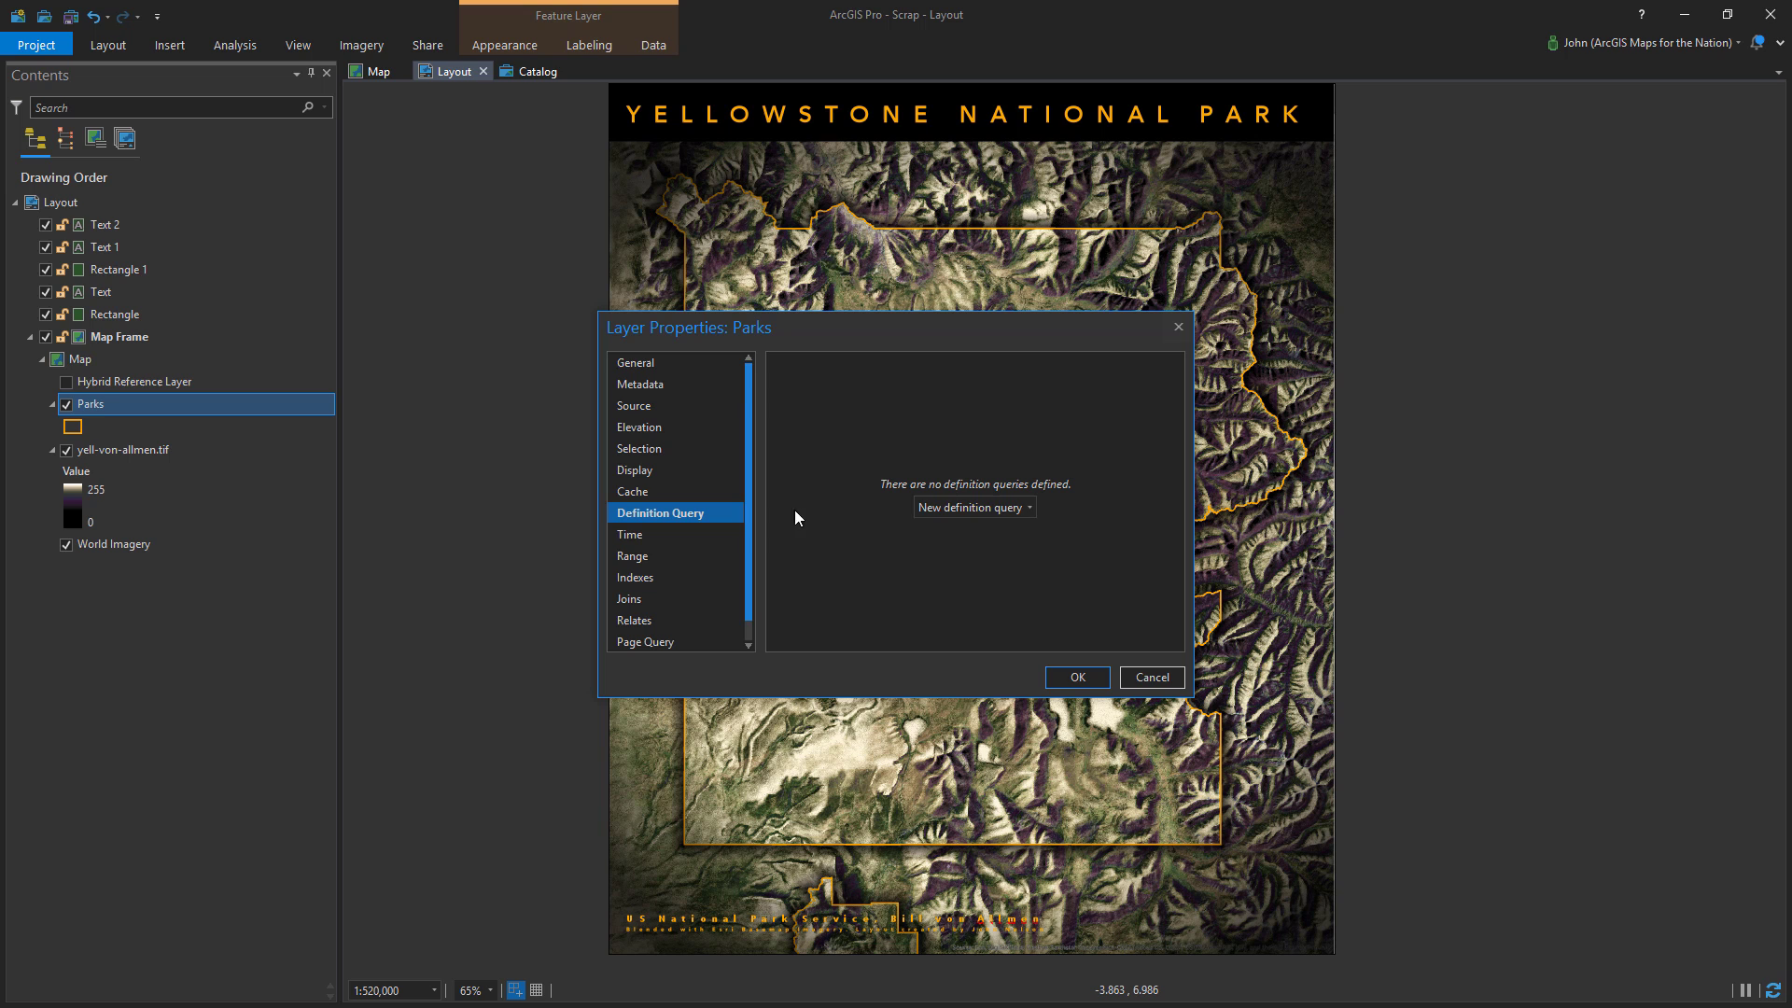
pyautogui.click(961, 507)
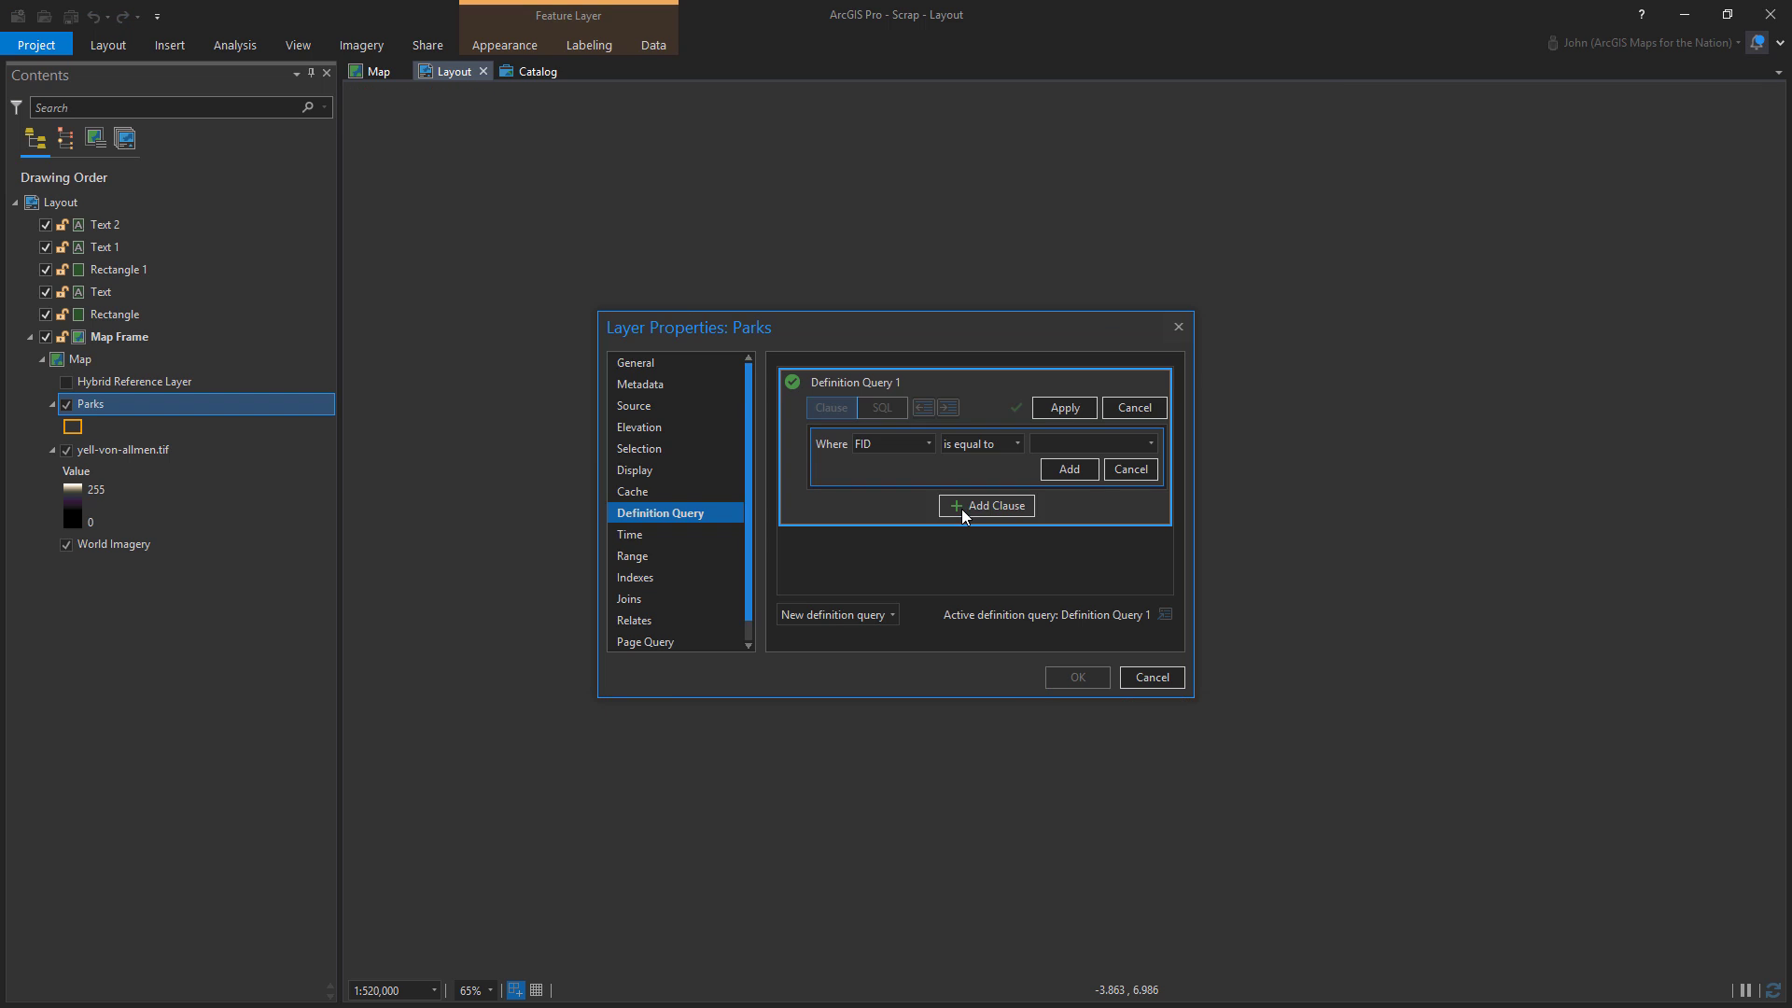
pyautogui.click(935, 445)
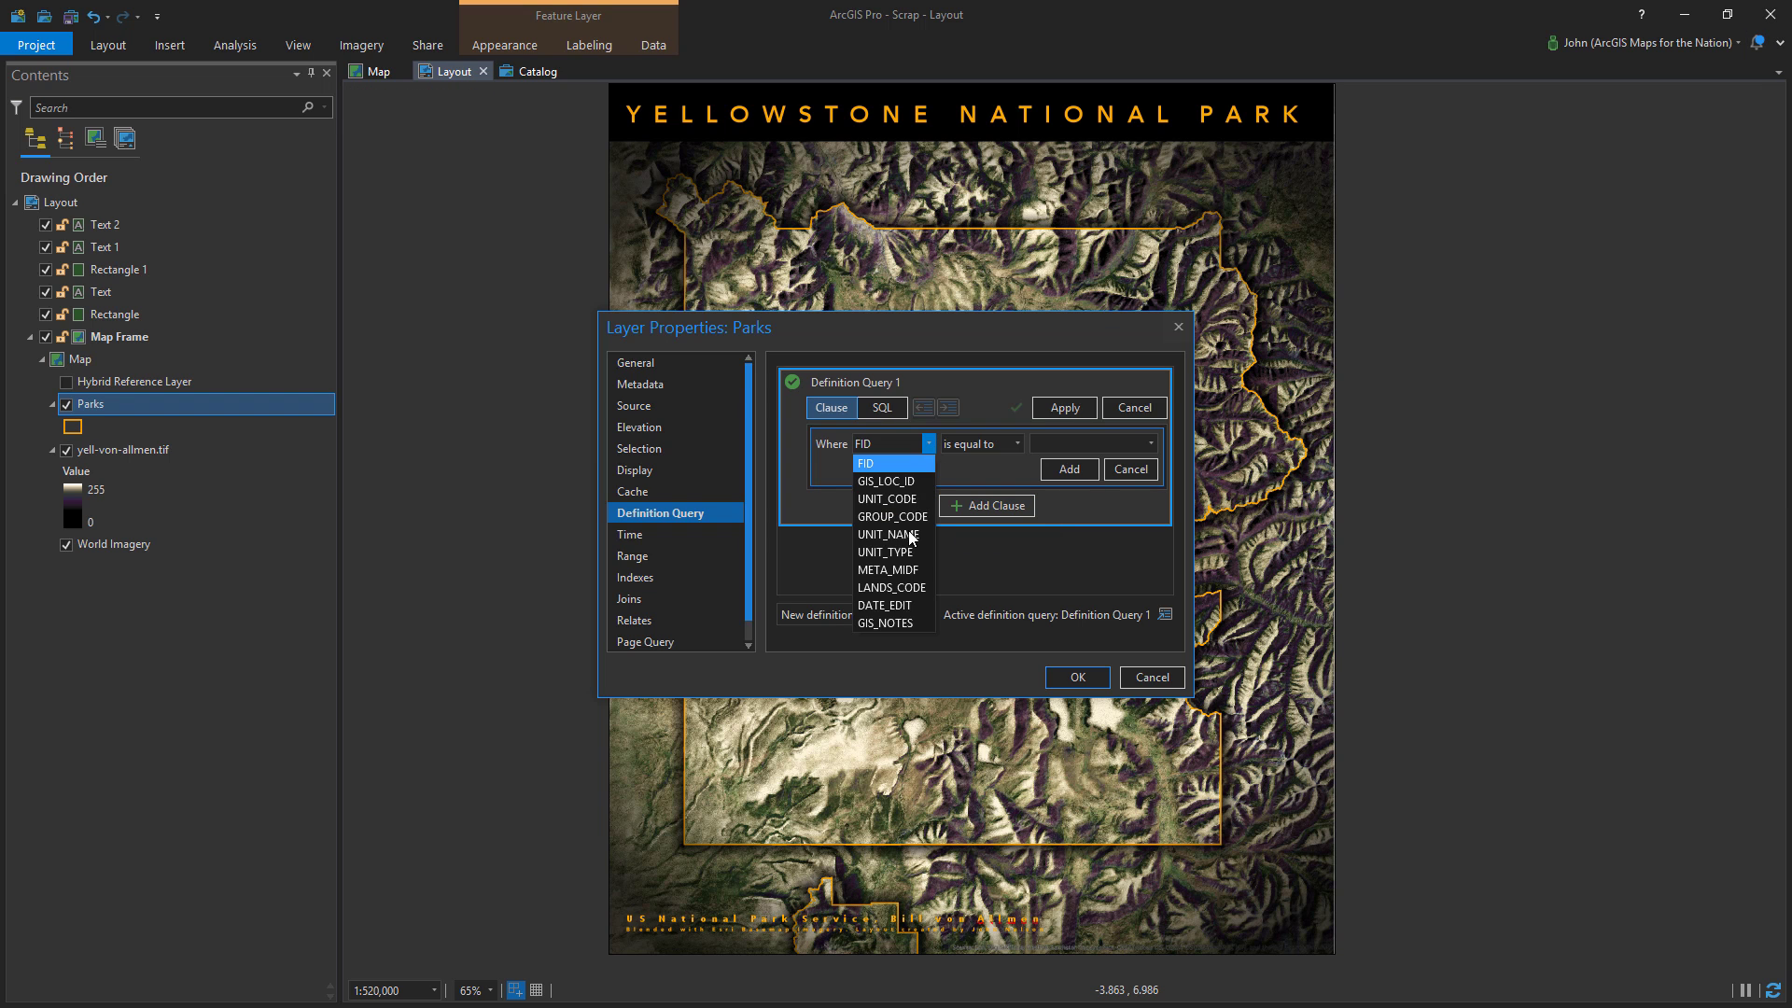
pyautogui.click(900, 534)
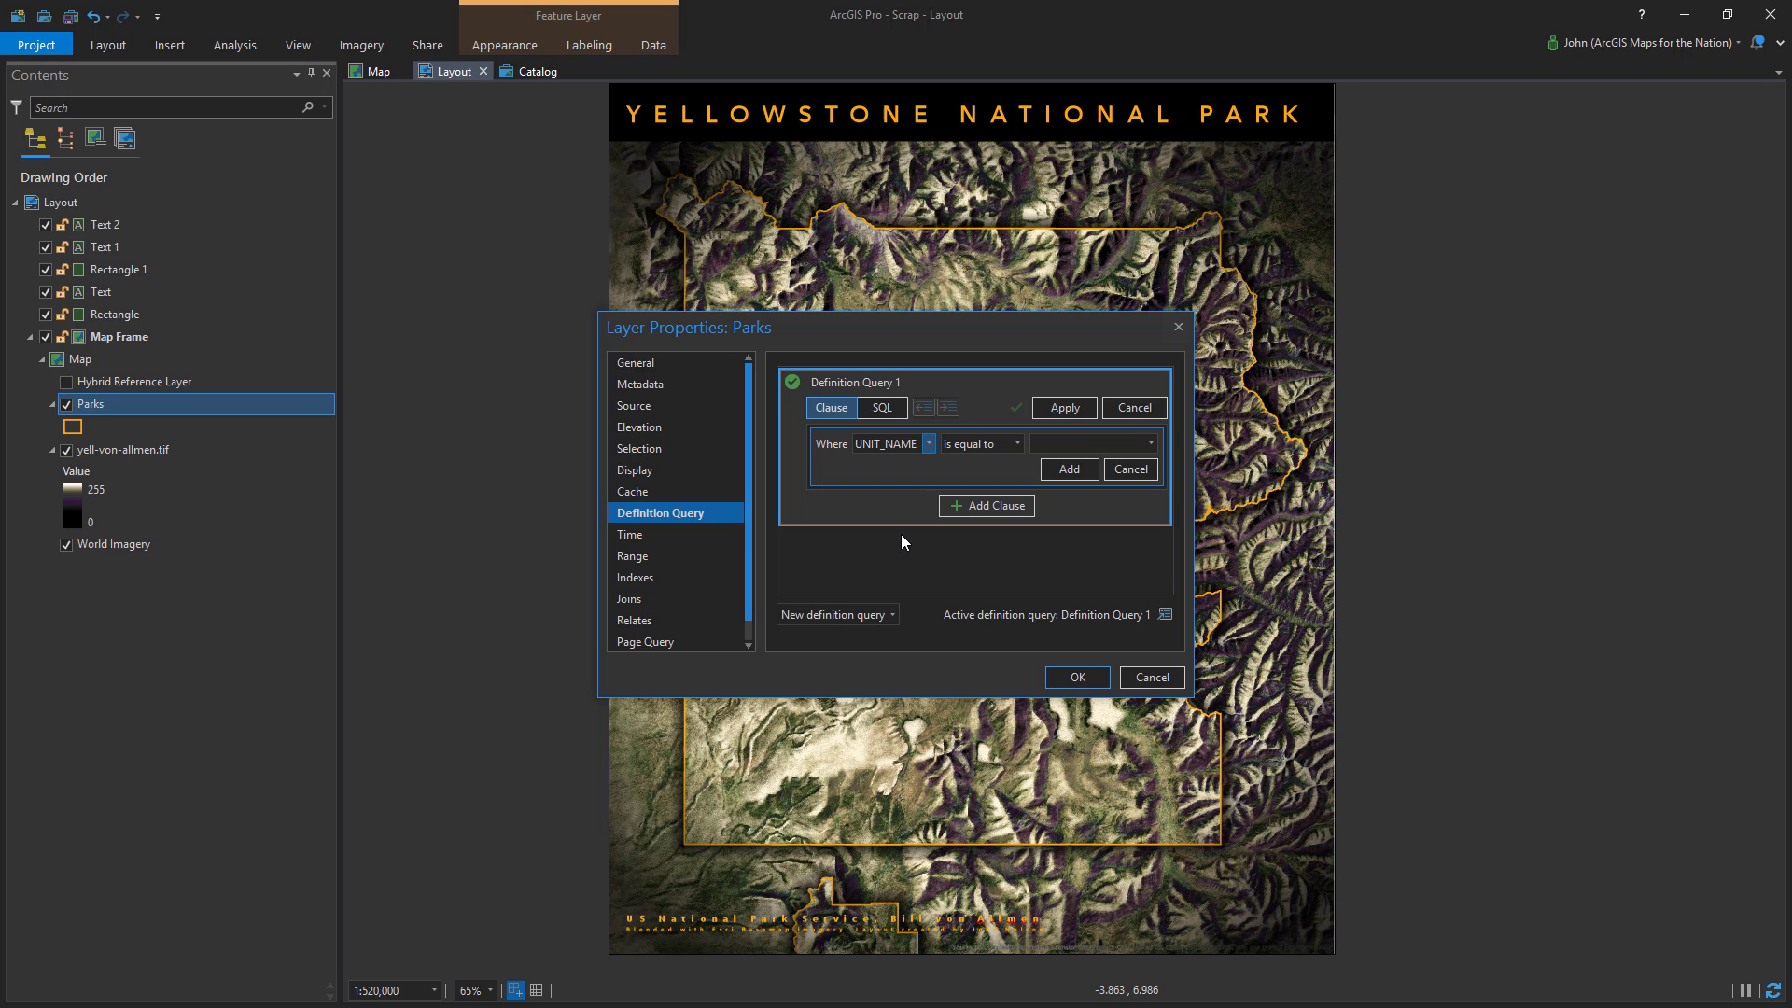
pyautogui.click(1097, 442)
pyautogui.write('Yellowstone')
pyautogui.click(1073, 468)
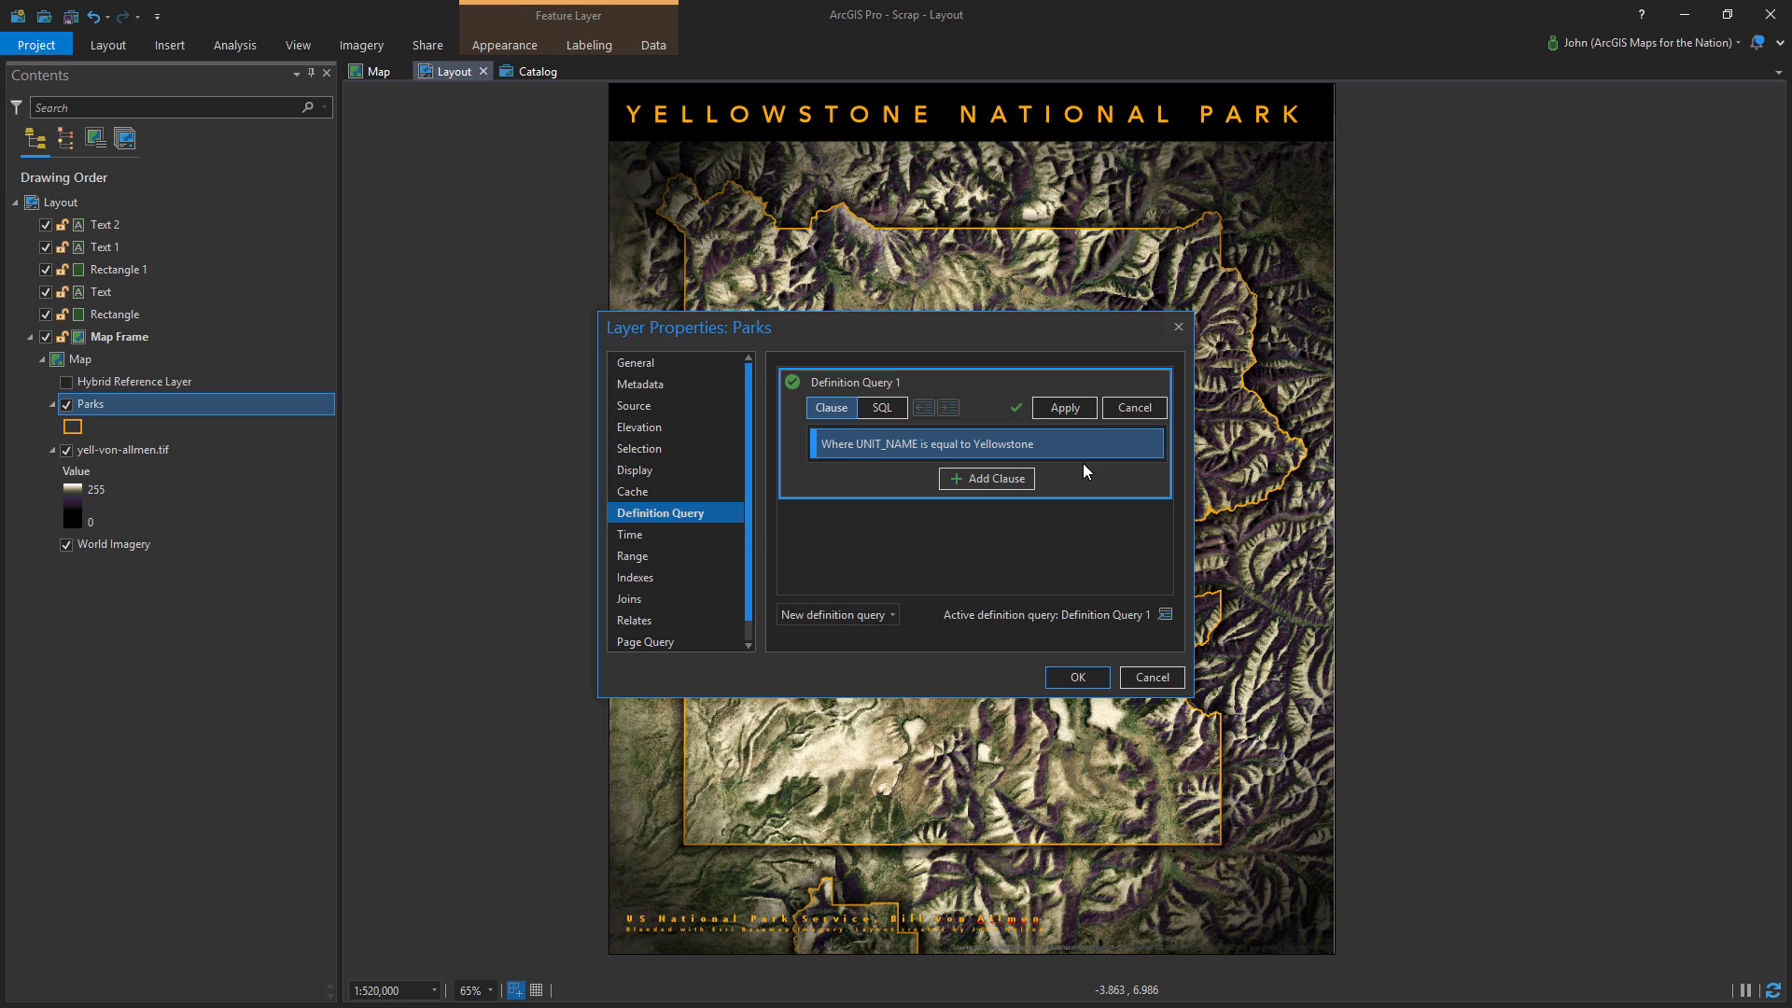
pyautogui.click(1076, 678)
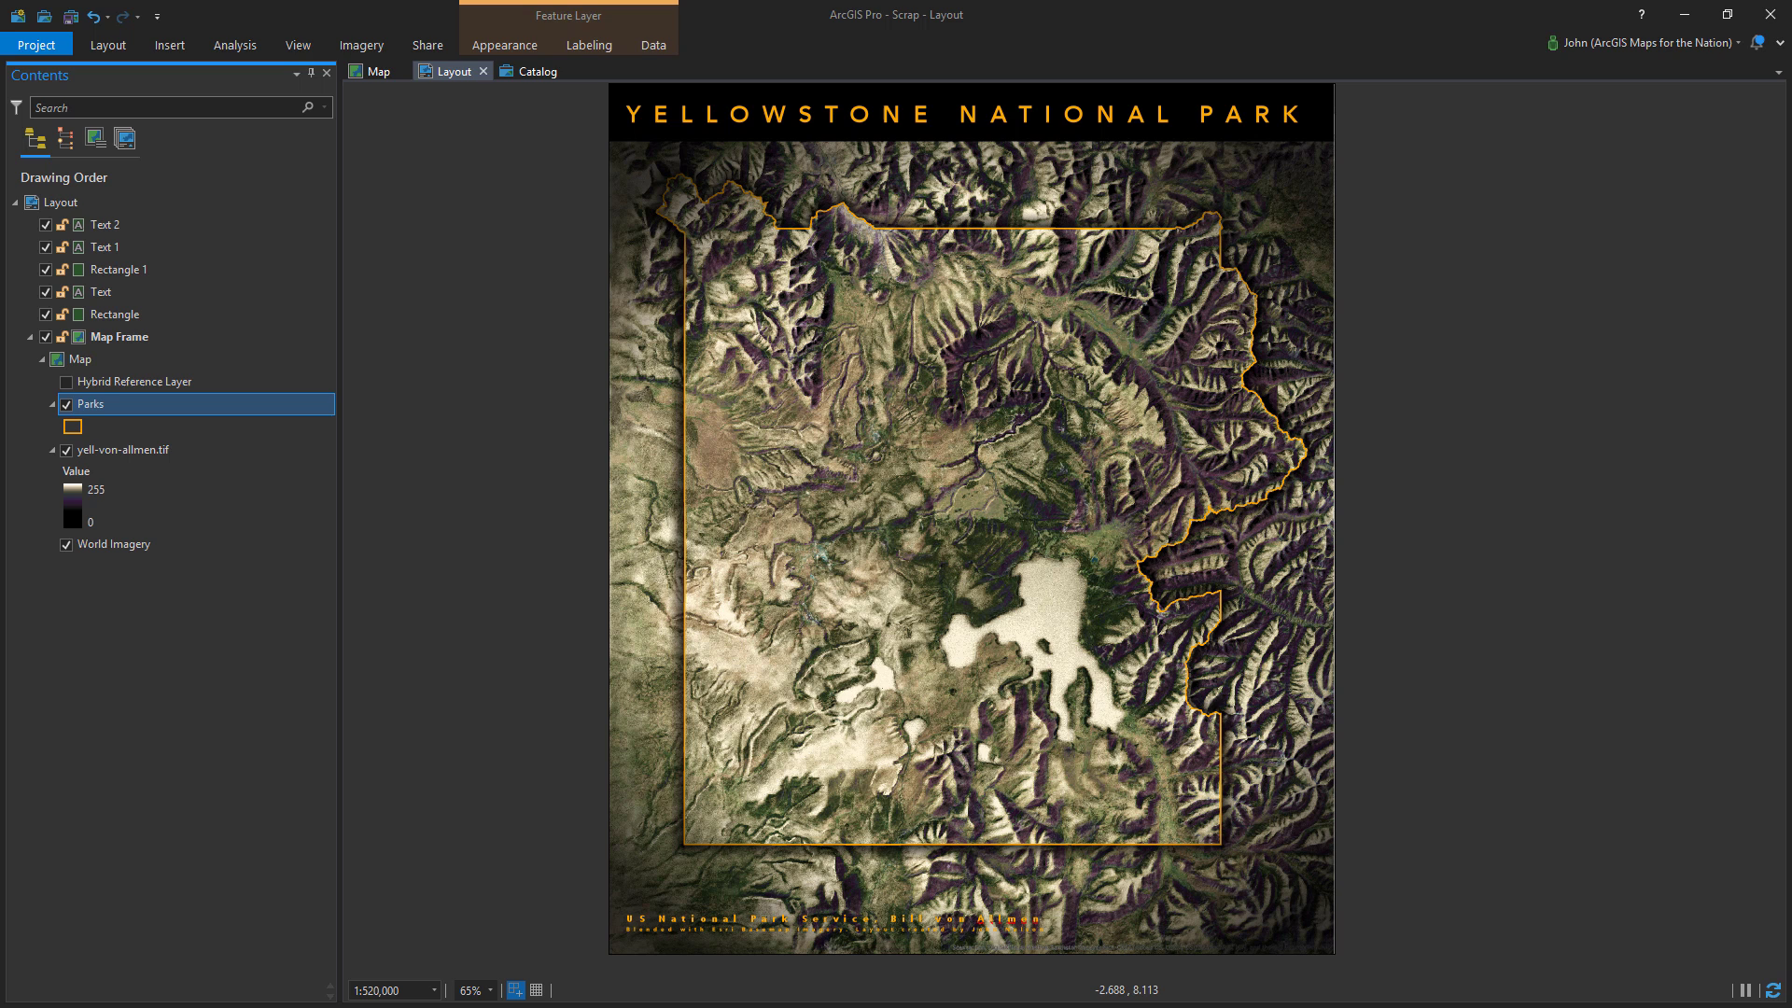
# Duplicate the black title banner, move it to the page bottom beneath the text, and thin it
pyautogui.click(200, 270)
pyautogui.rightClick(200, 269)
pyautogui.rightClick(168, 317)
pyautogui.click(205, 399)
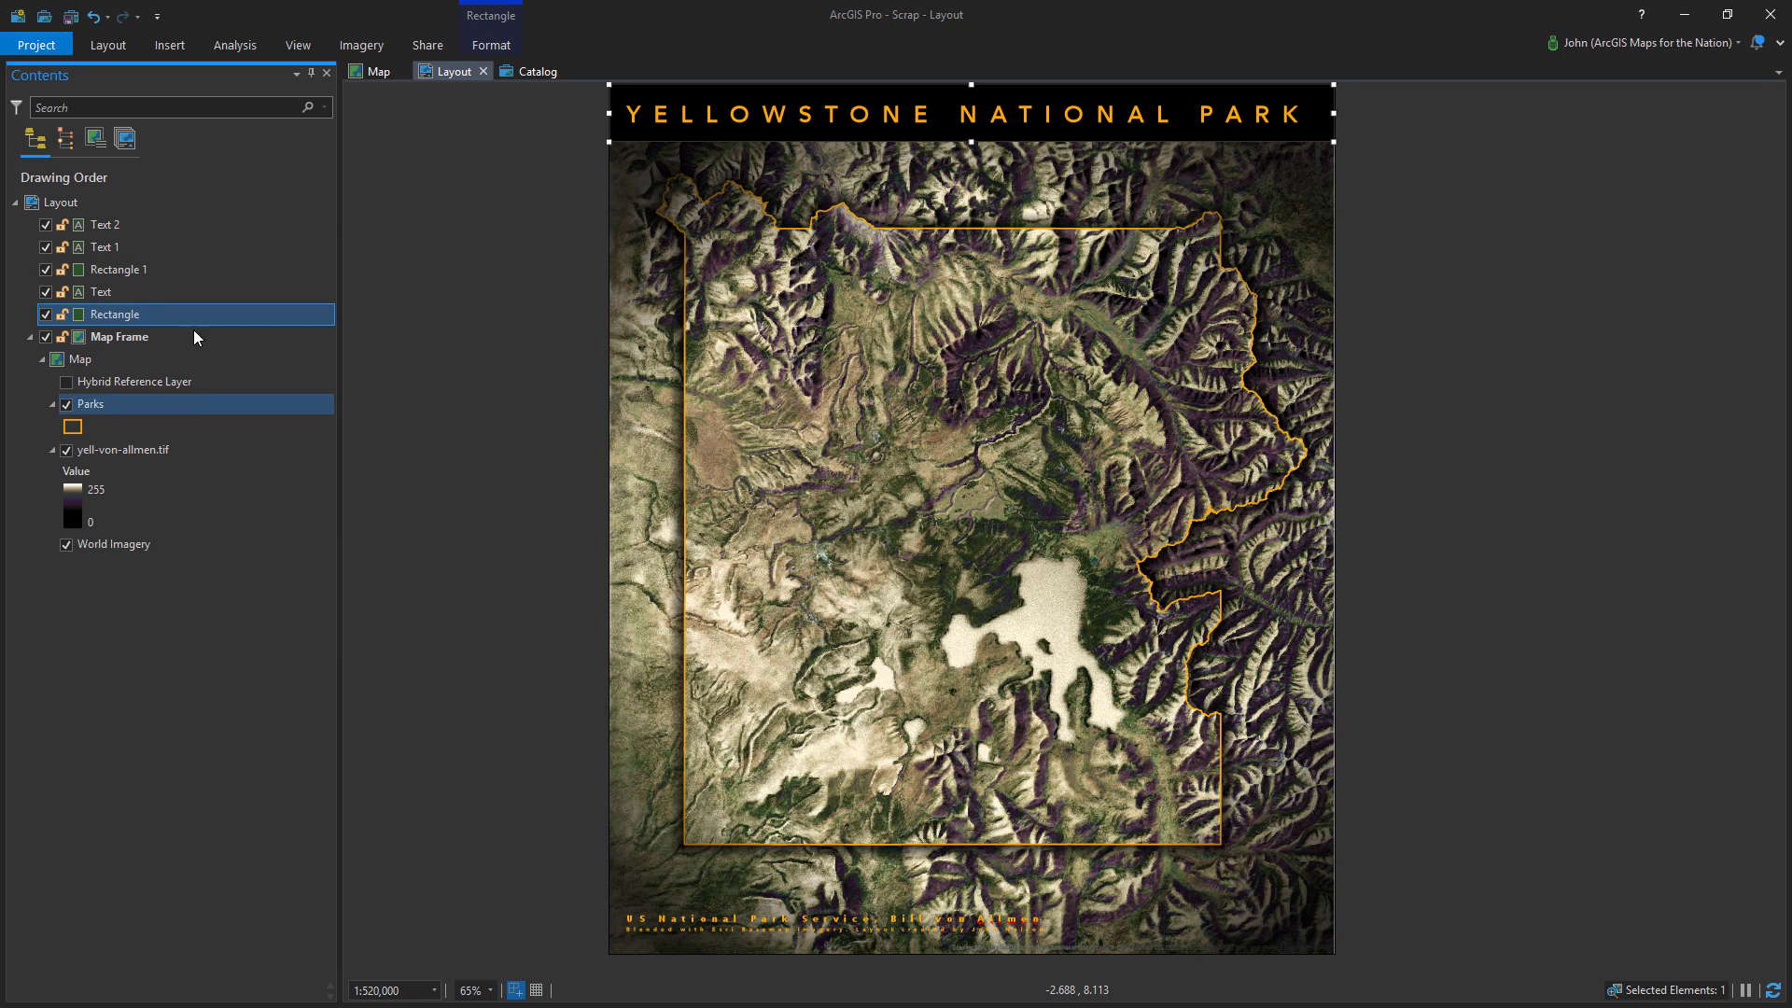
pyautogui.rightClick(187, 203)
pyautogui.click(217, 264)
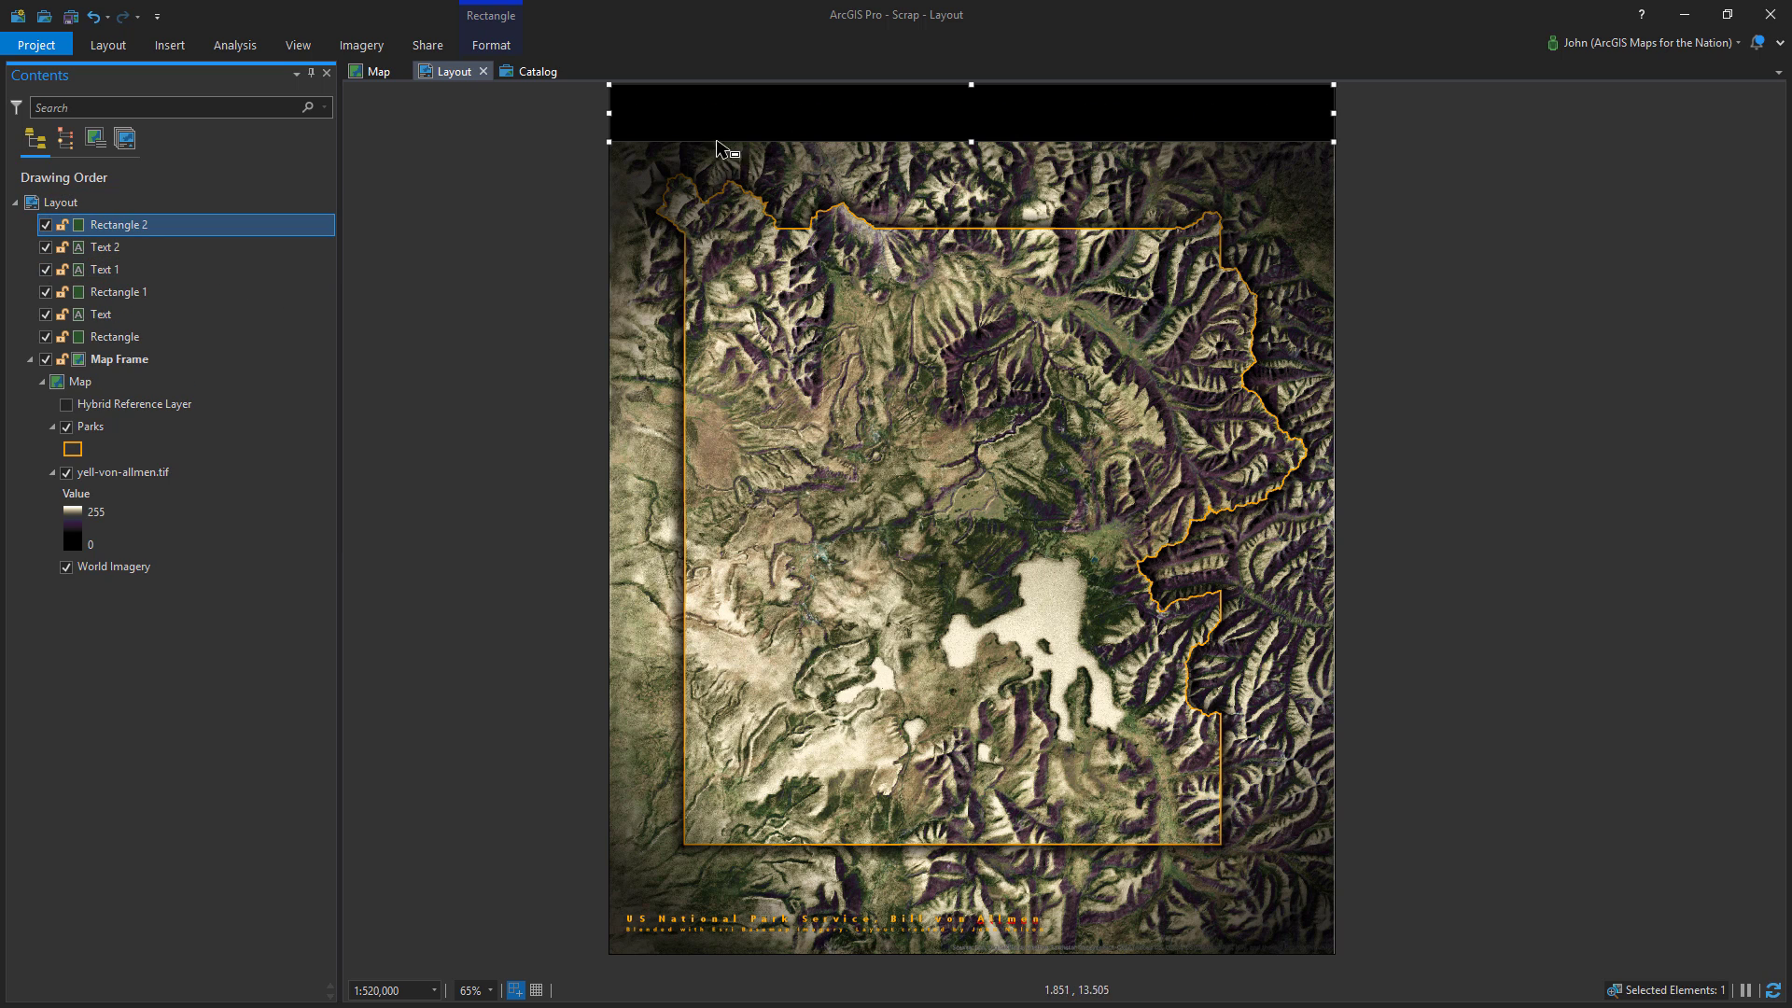
pyautogui.moveTo(717, 121); pyautogui.dragTo(718, 934)
pyautogui.moveTo(168, 225); pyautogui.dragTo(177, 345)
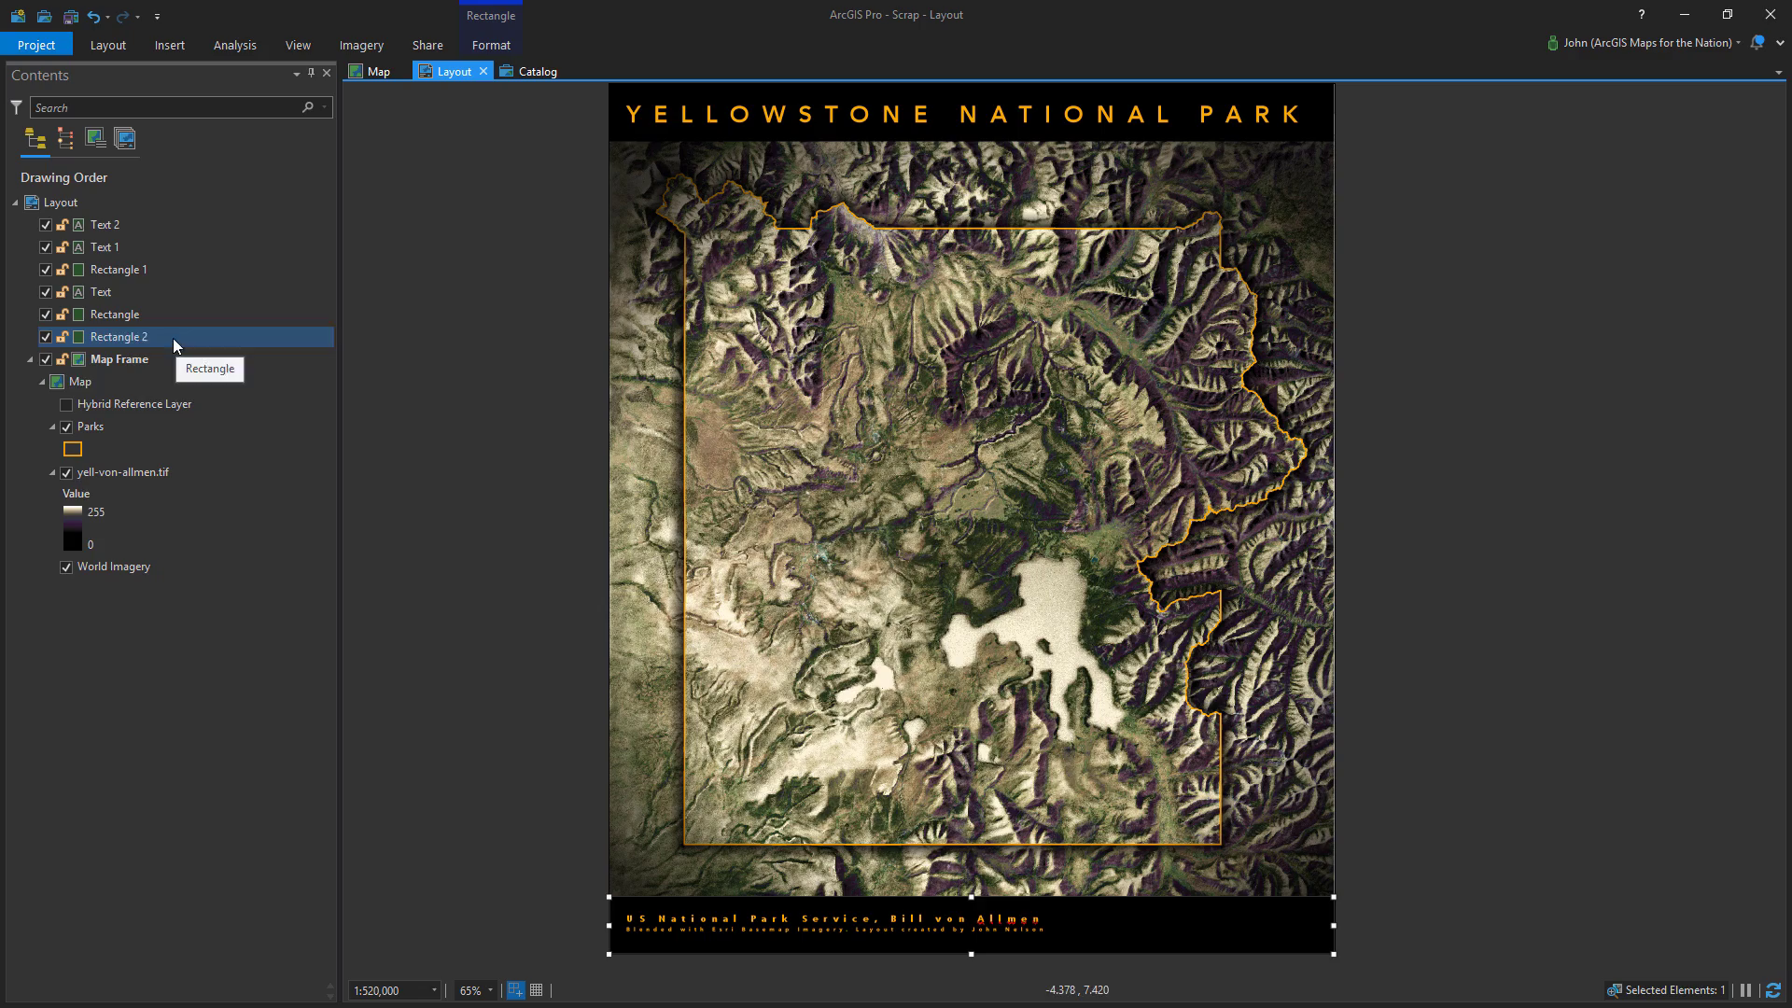
pyautogui.moveTo(972, 897); pyautogui.dragTo(972, 914)
# Move both credit lines together onto the black footer bar
pyautogui.scroll(4, 972, 933)
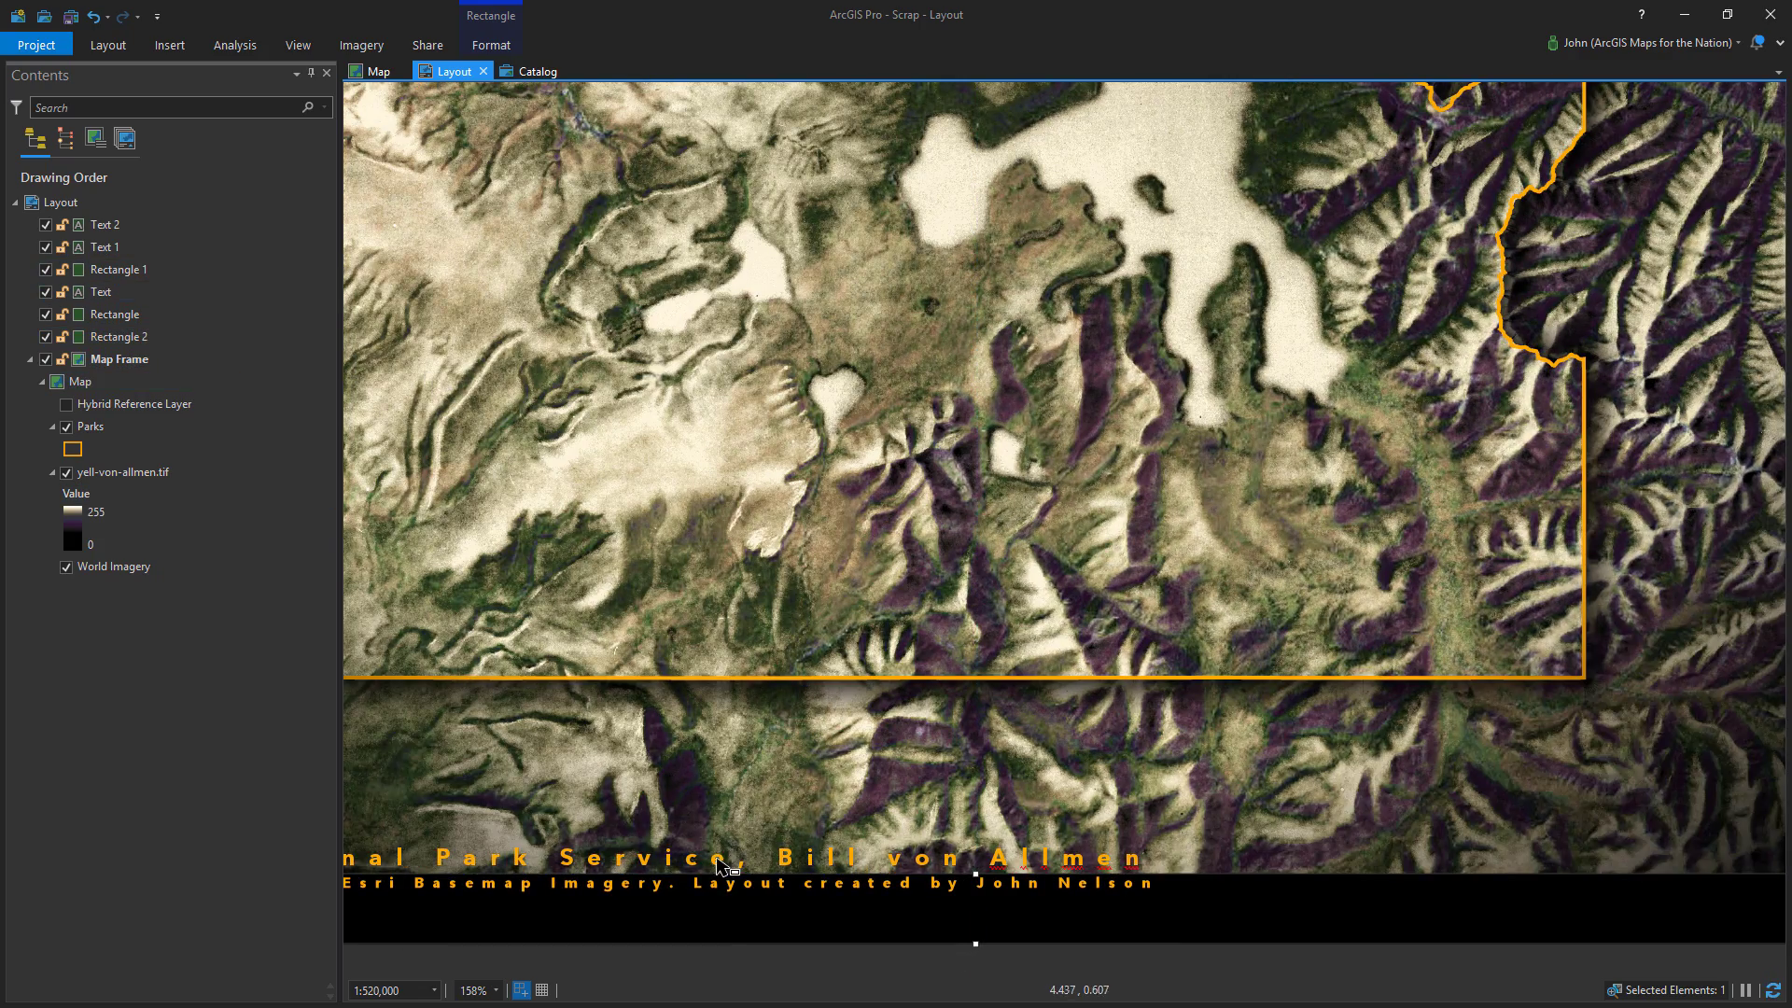
pyautogui.click(728, 868)
pyautogui.keyDown('shift'); pyautogui.click(728, 896); pyautogui.keyUp('shift')
pyautogui.scroll(-2, 1442, 723)
pyautogui.moveTo(637, 828); pyautogui.dragTo(626, 854)
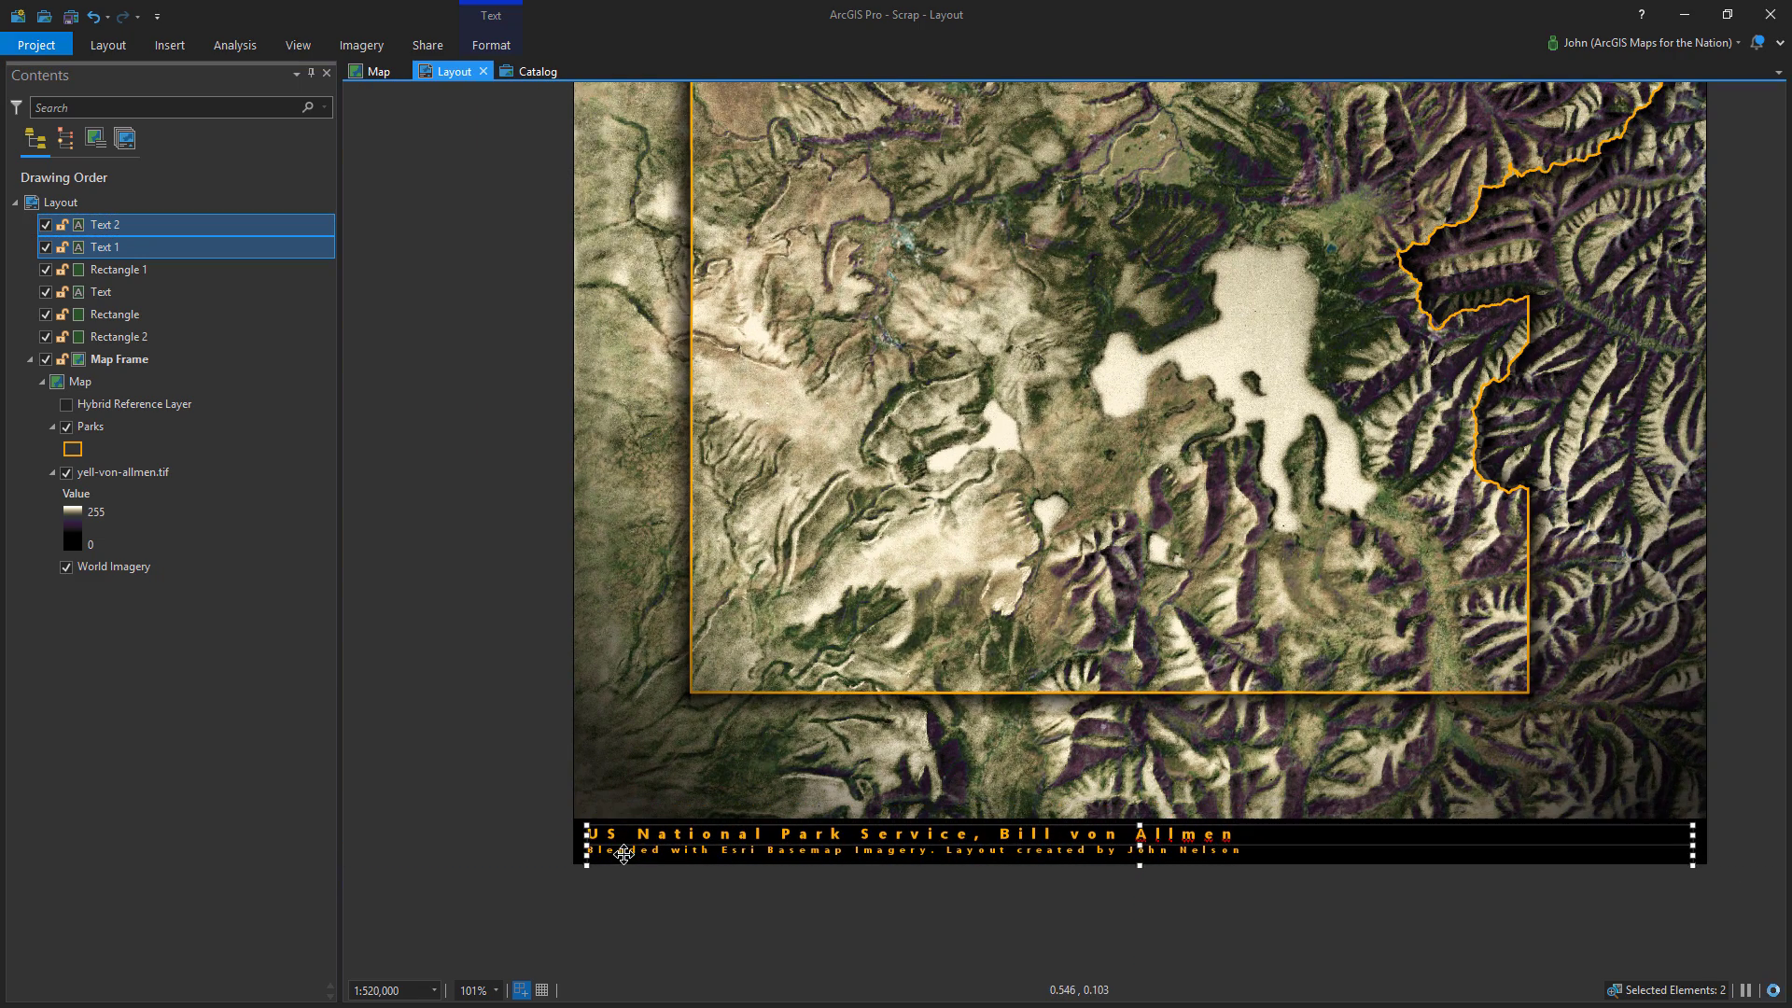
# Give the lower footer credit line (Text 2) 45% letter spacing
pyautogui.click(522, 815)
pyautogui.doubleClick(612, 851)
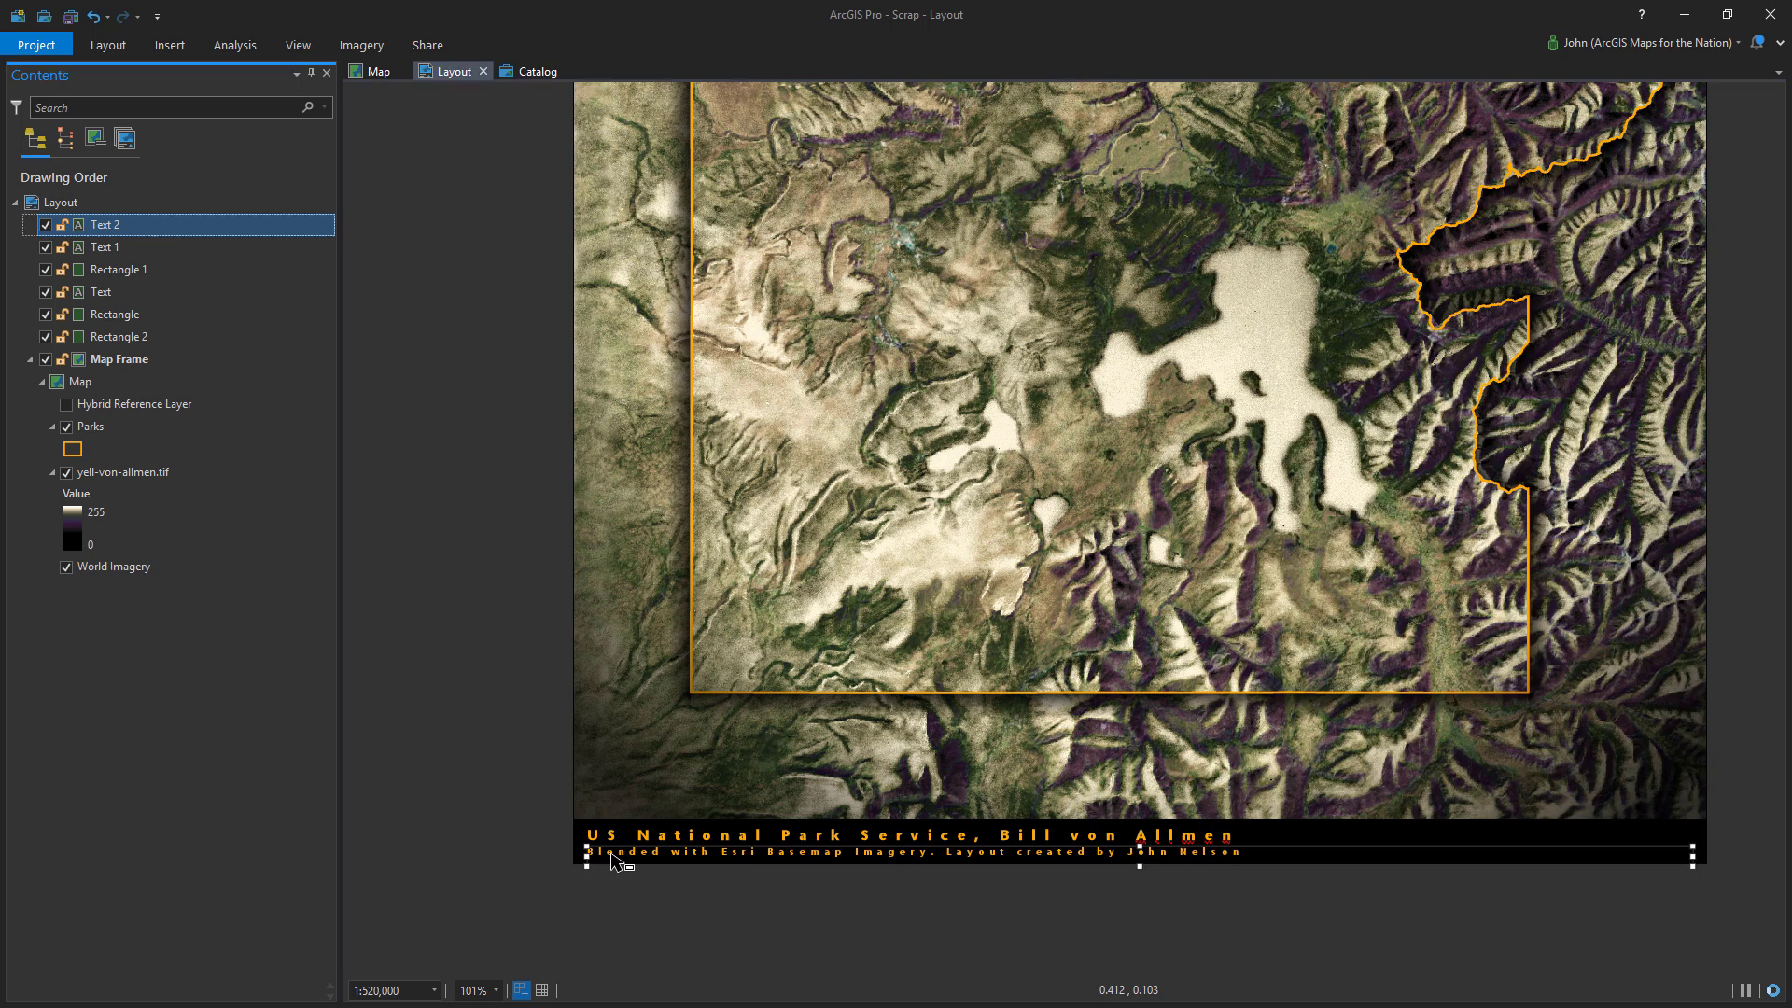
pyautogui.click(1297, 198)
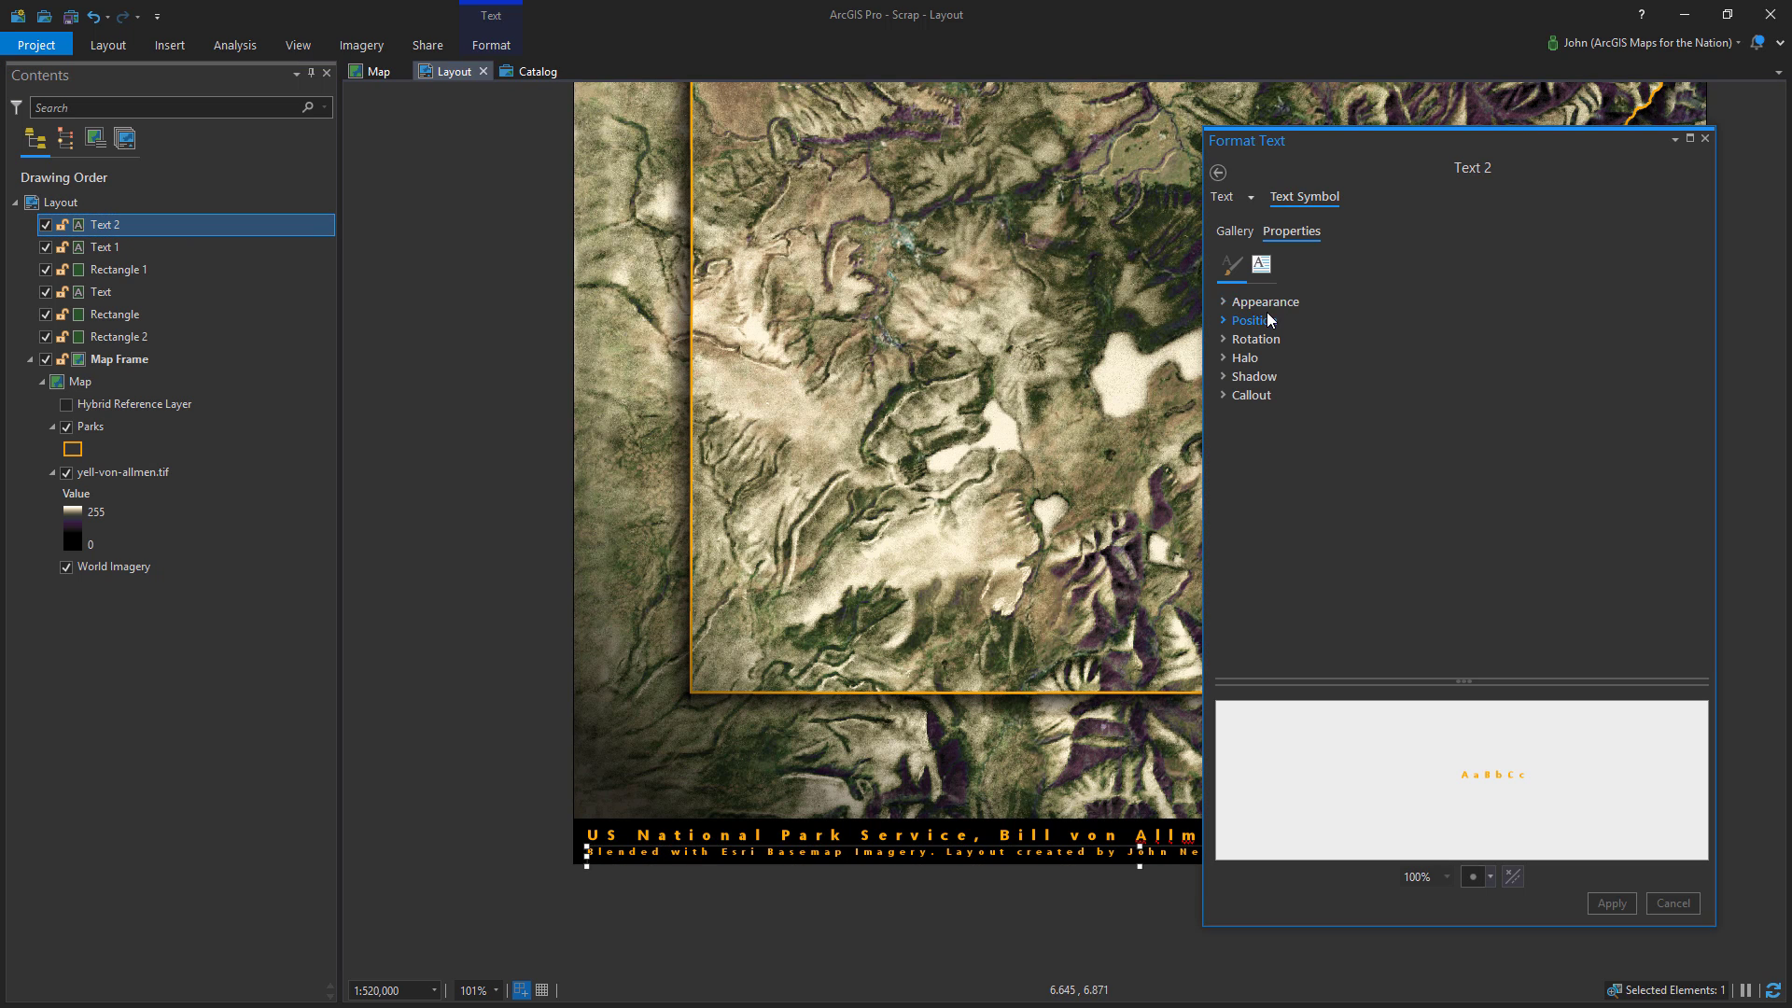
pyautogui.click(1271, 303)
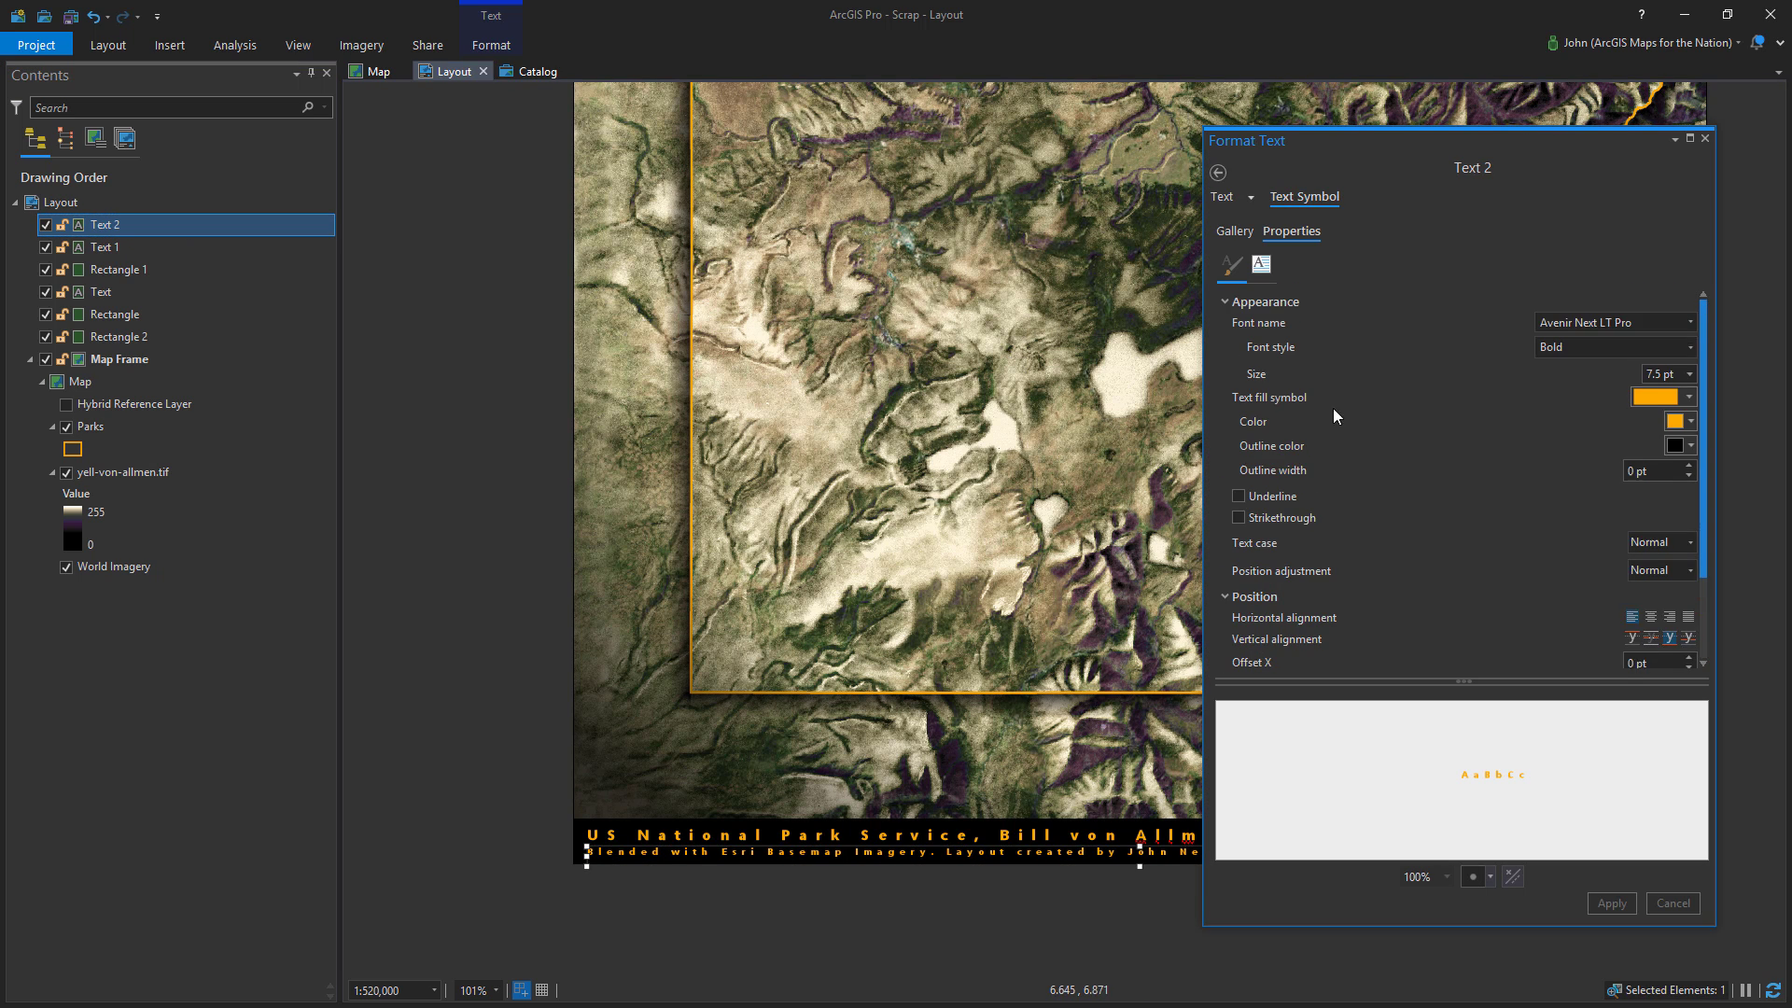
pyautogui.click(1261, 264)
pyautogui.click(1264, 303)
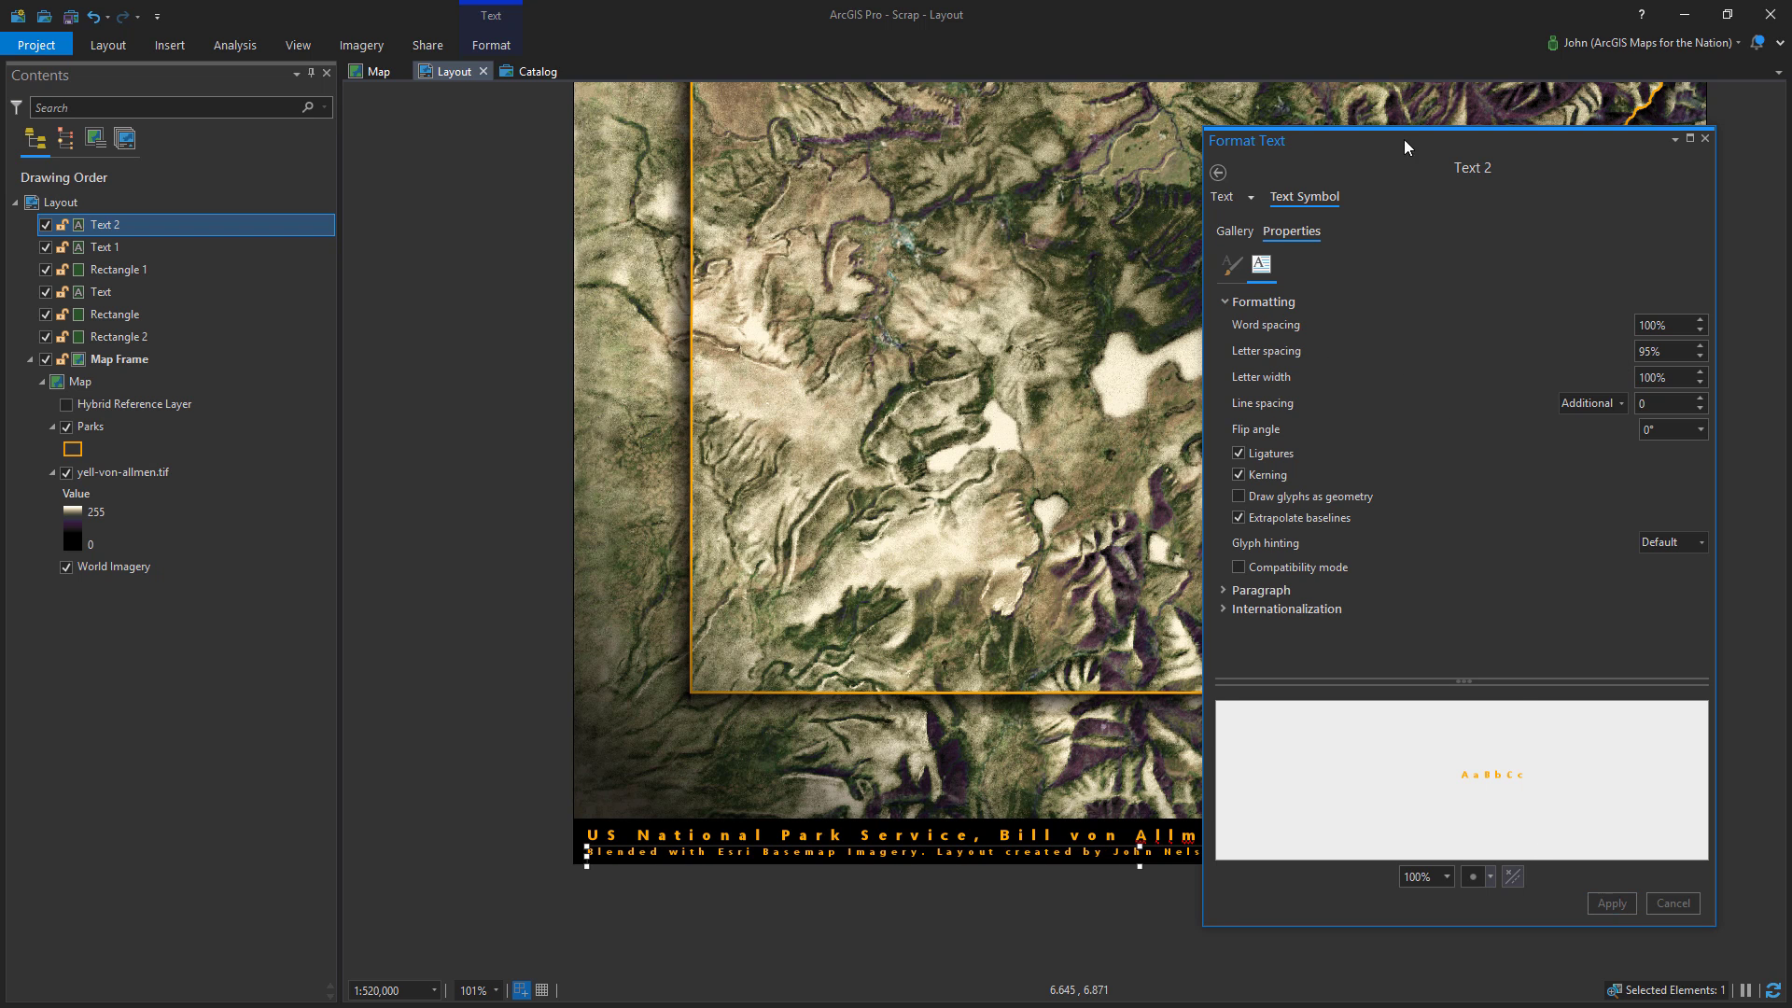
pyautogui.moveTo(1449, 138); pyautogui.dragTo(316, 150)
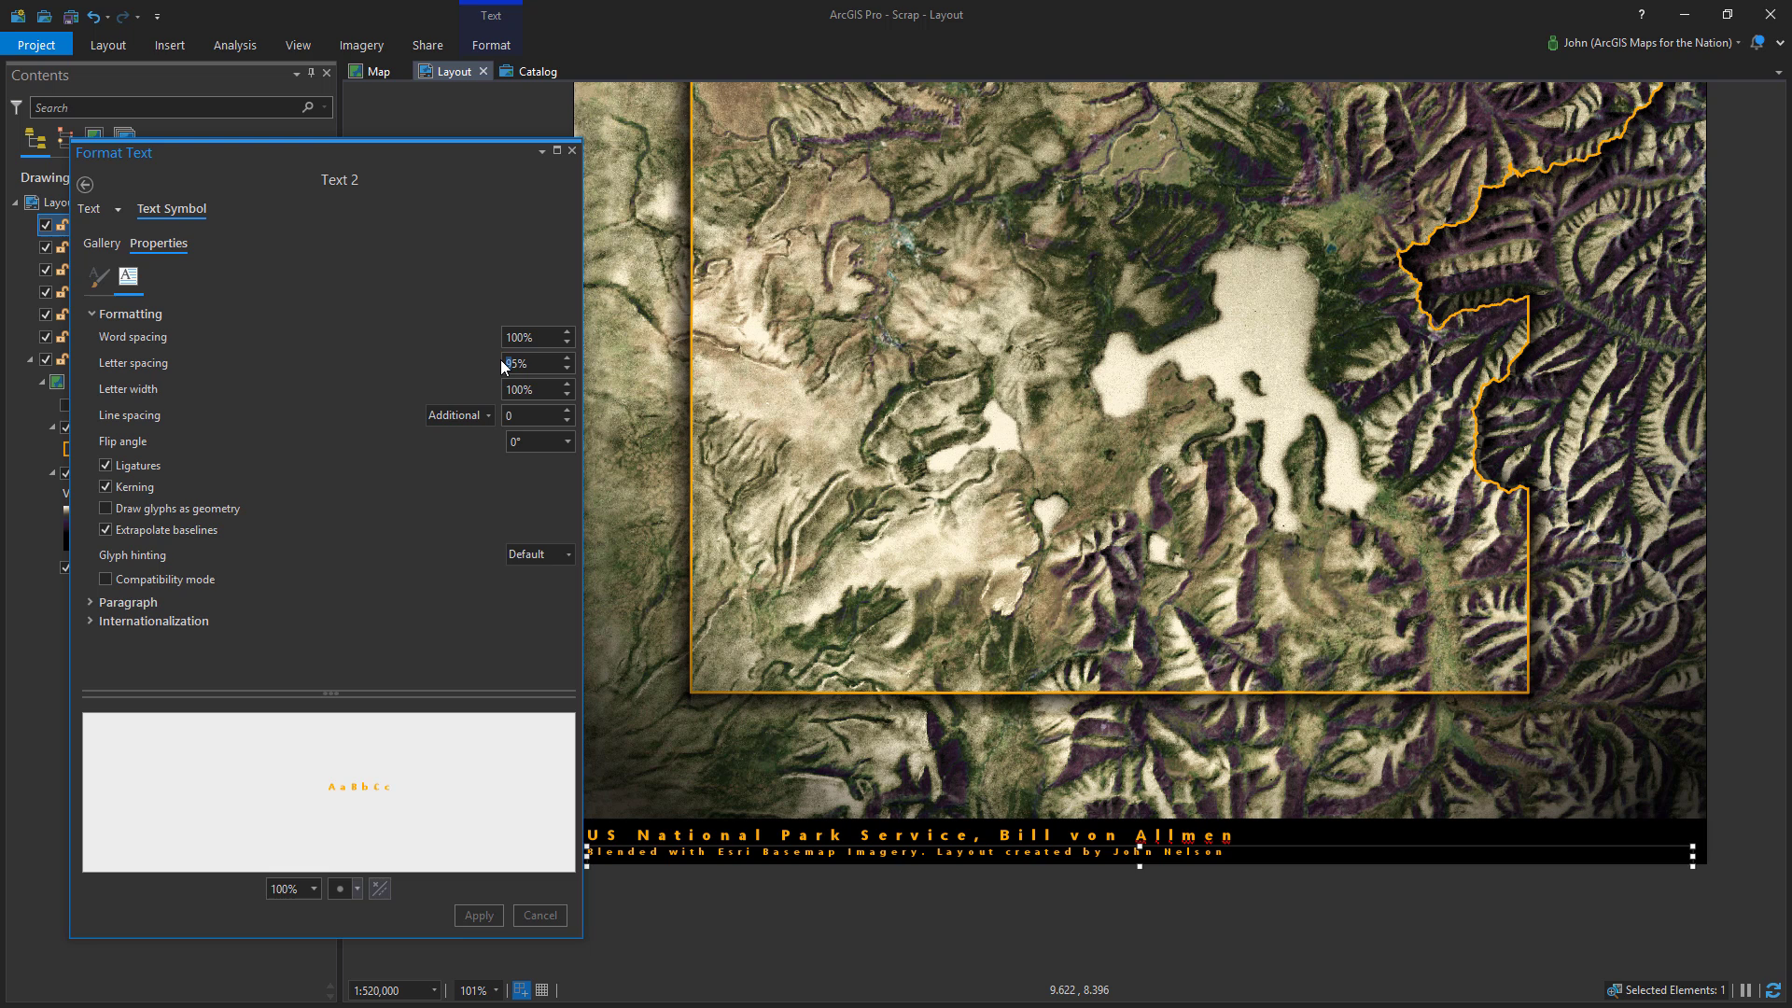
pyautogui.write('4')
pyautogui.press('Return')
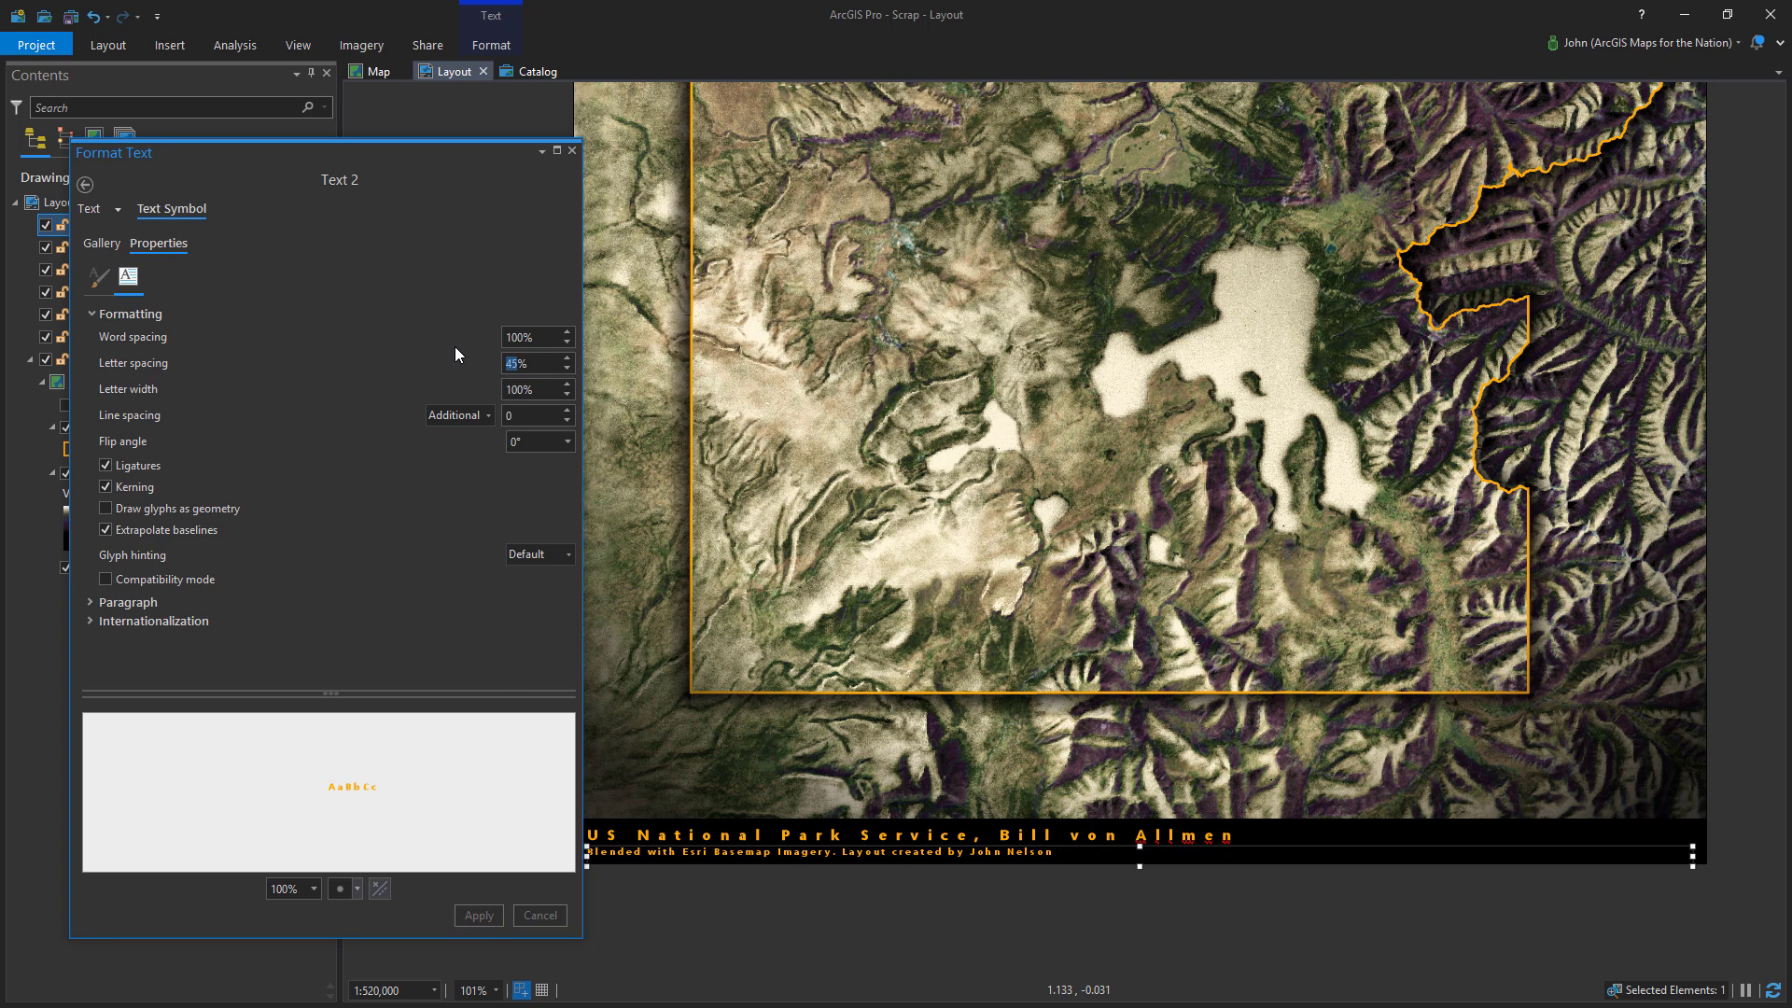
pyautogui.click(482, 918)
# Change the lower credit line's font style to Demi
pyautogui.click(111, 246)
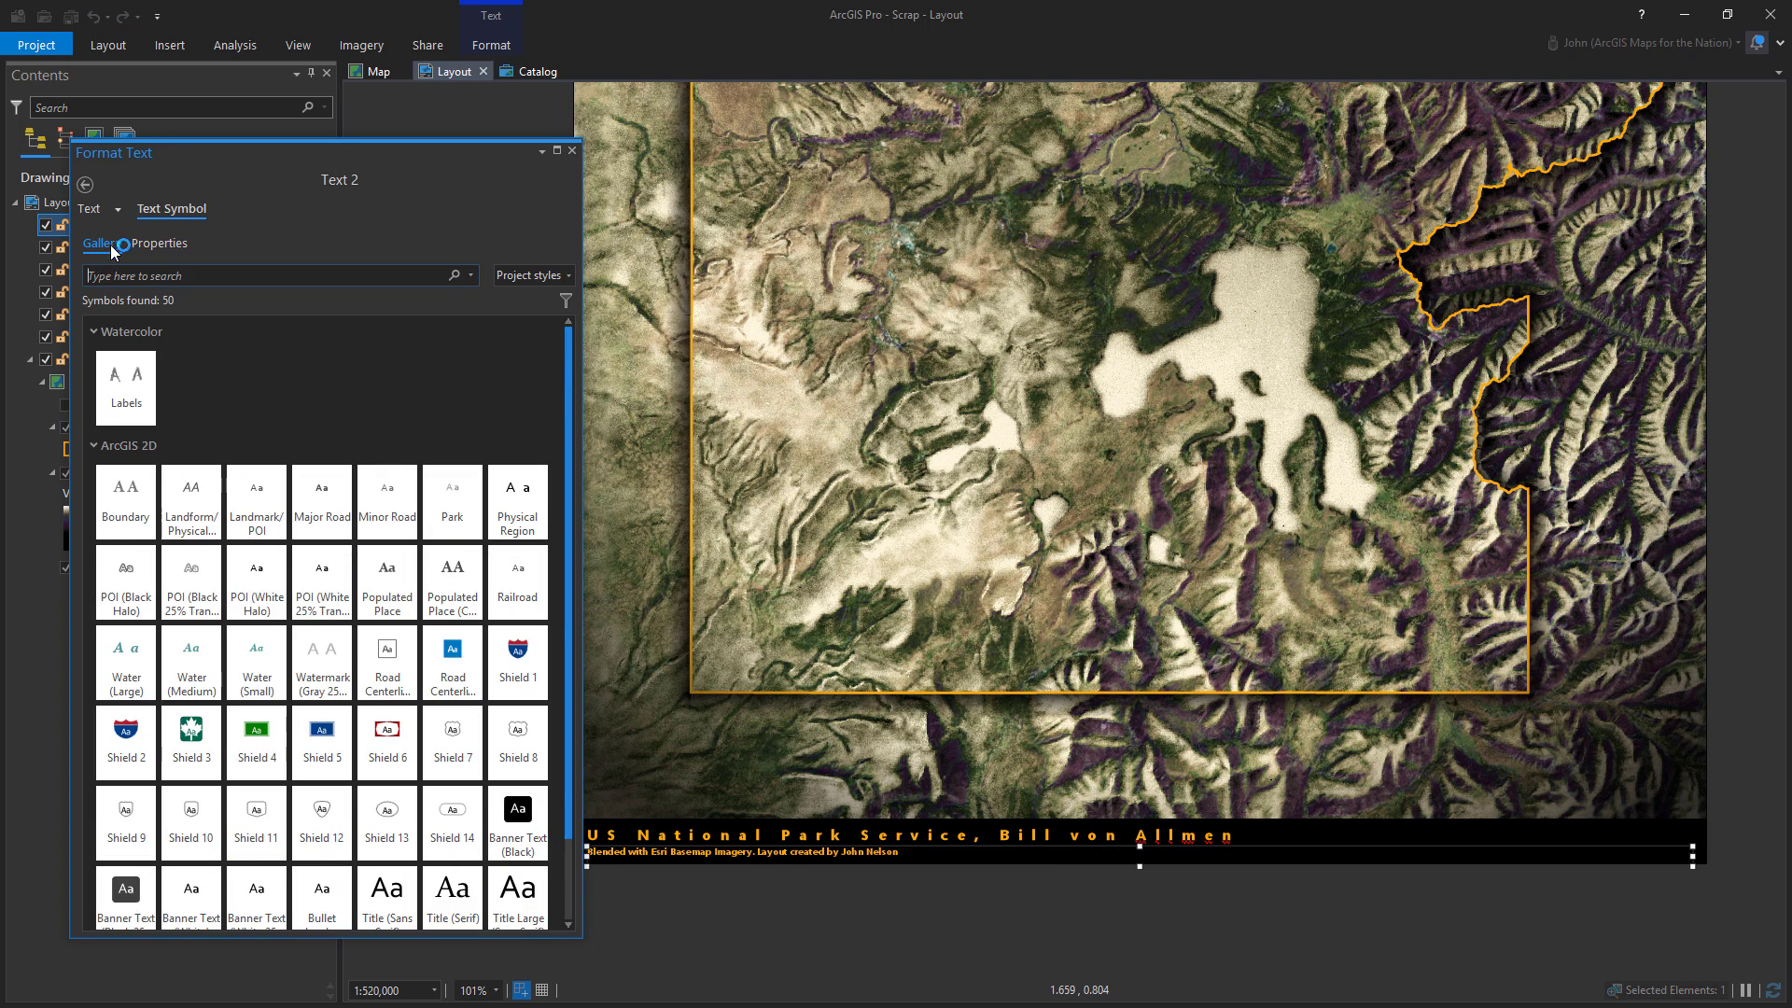
pyautogui.click(158, 243)
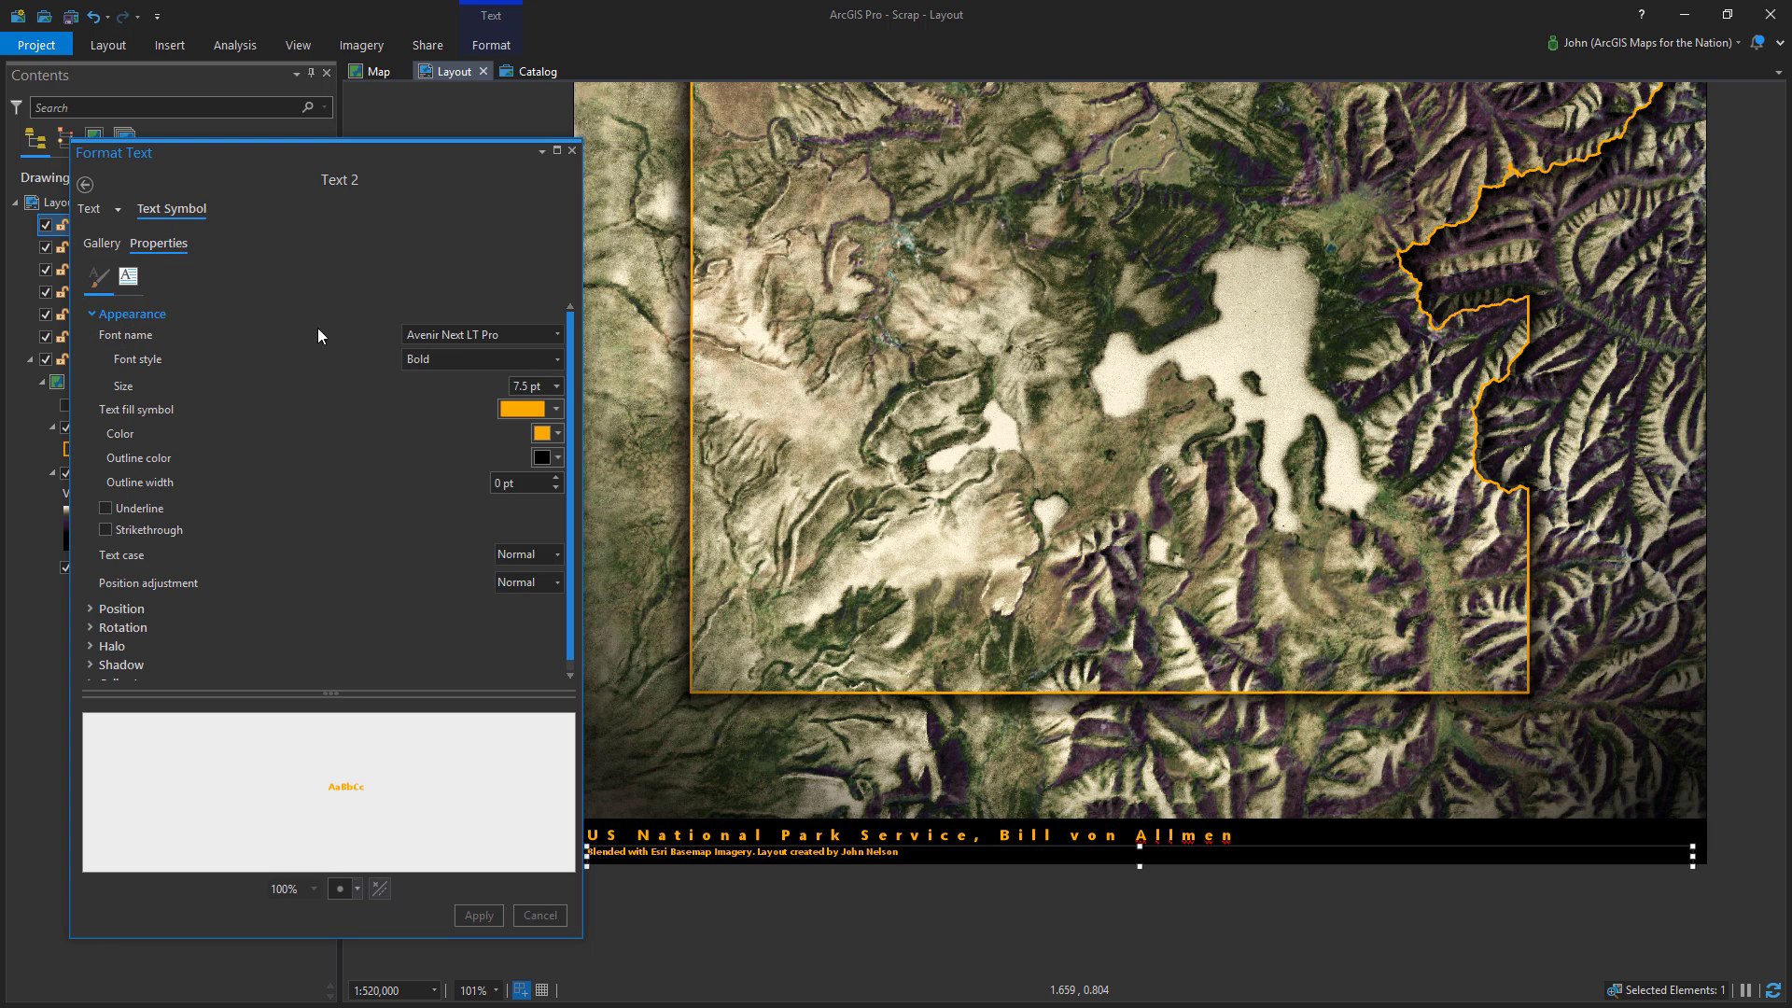
pyautogui.click(523, 360)
pyautogui.click(439, 533)
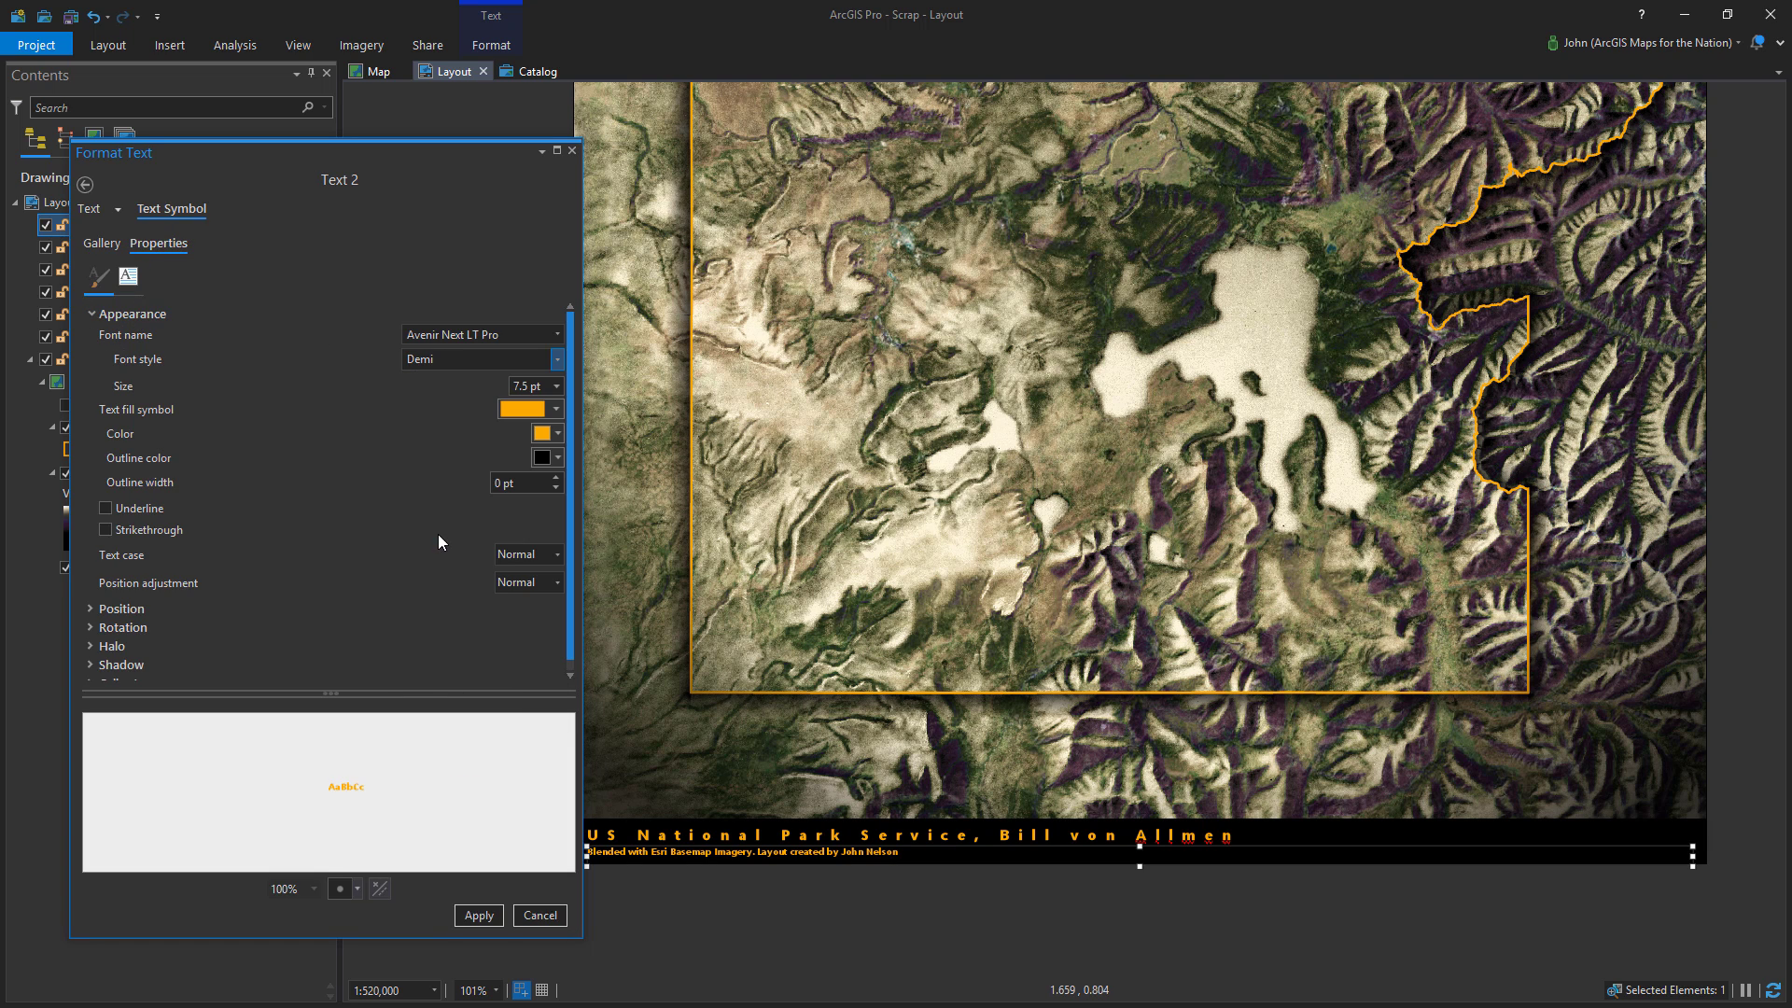
pyautogui.click(466, 917)
# Set the upper credit line (Text 1) to Demi with 5% letter spacing, then deselect it
pyautogui.click(28, 246)
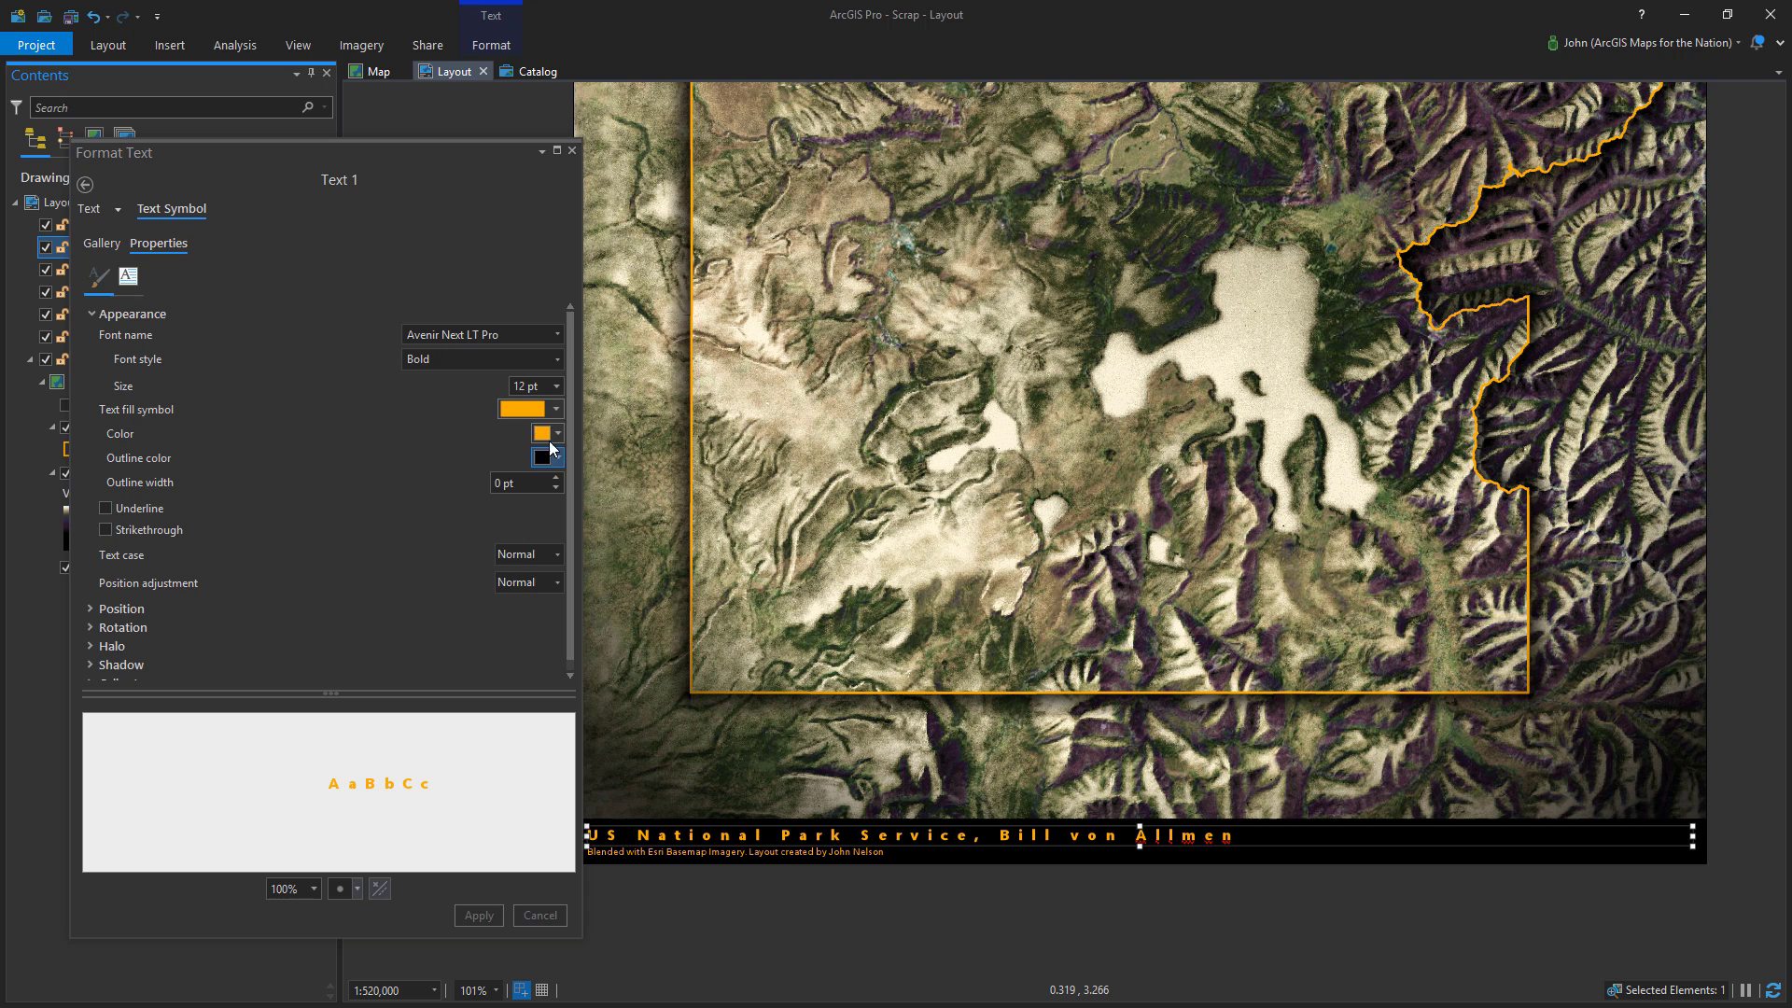
pyautogui.click(557, 360)
pyautogui.click(444, 535)
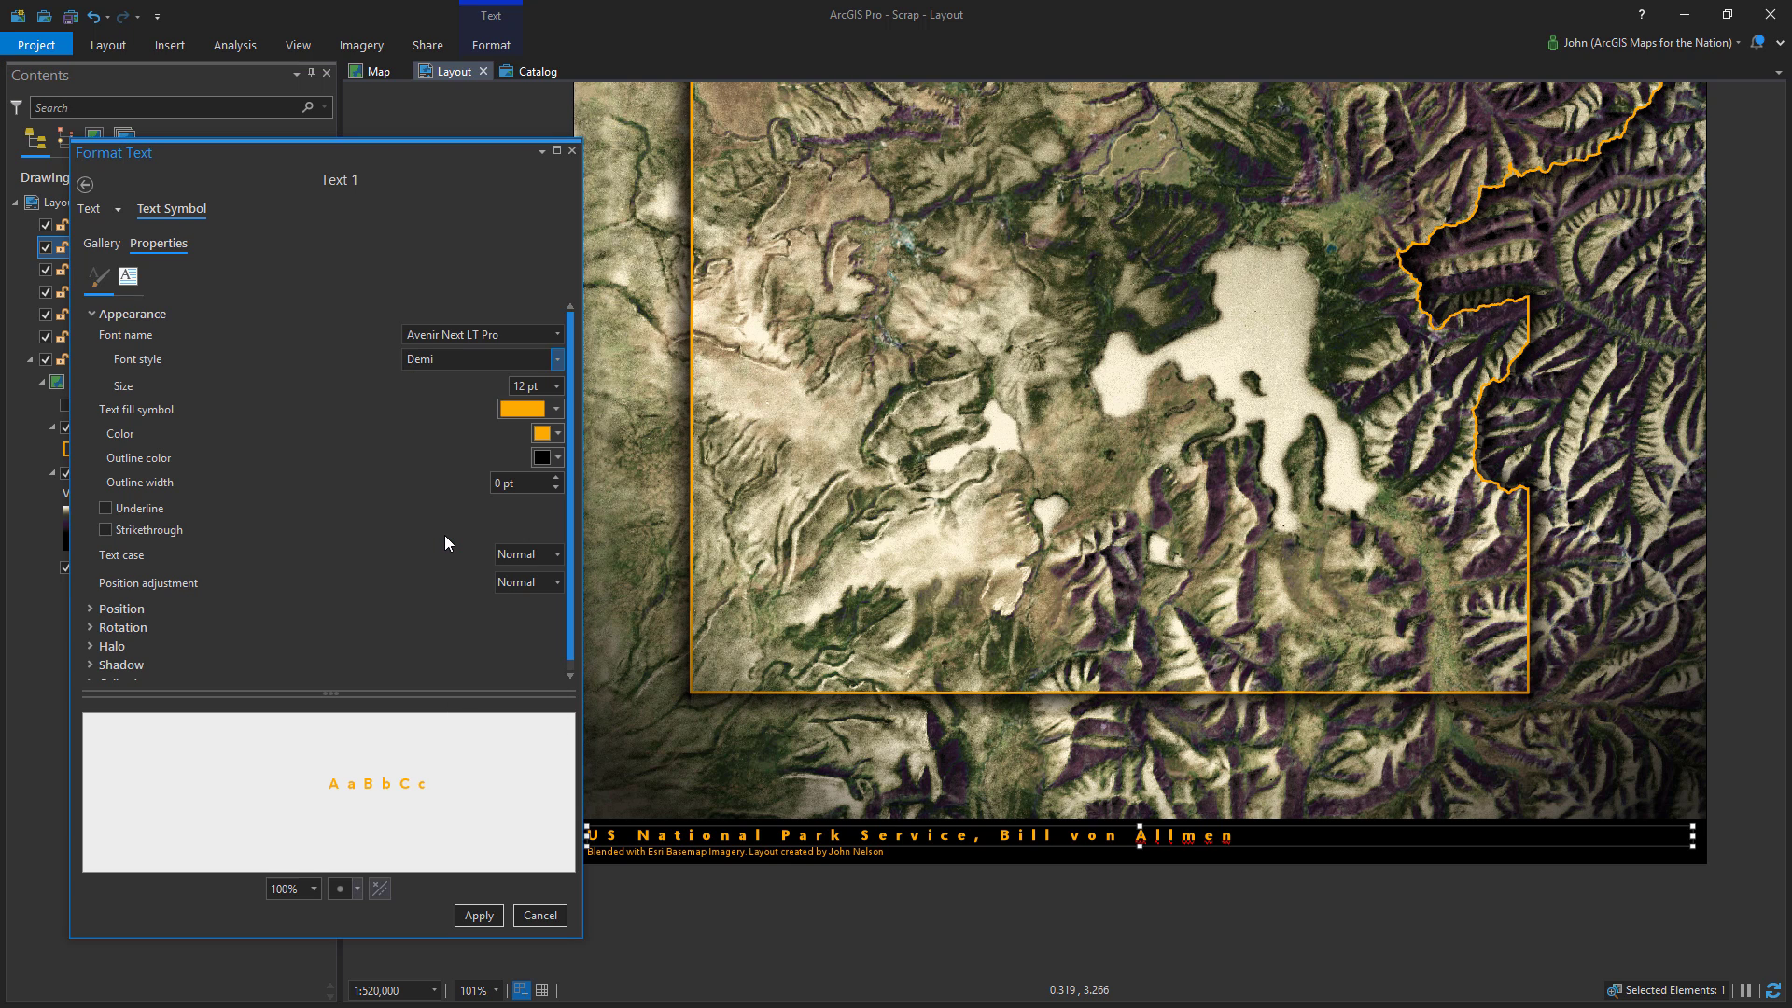
pyautogui.click(128, 276)
pyautogui.write('0')
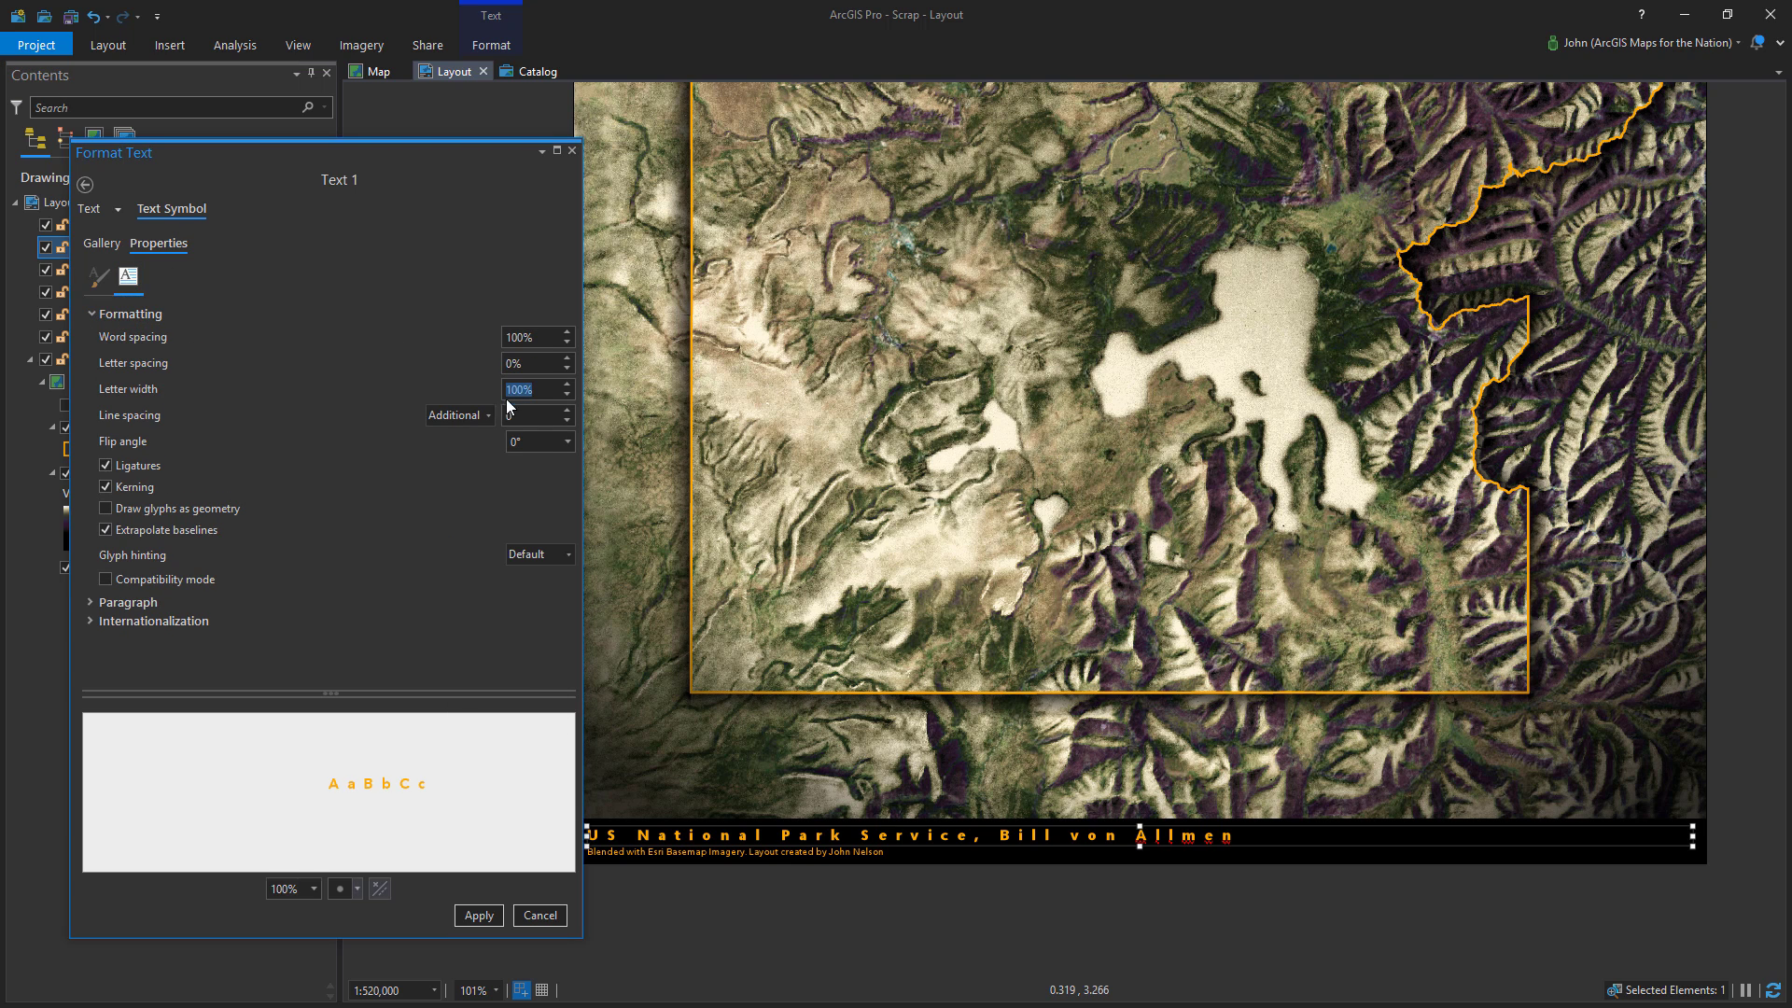
pyautogui.click(481, 917)
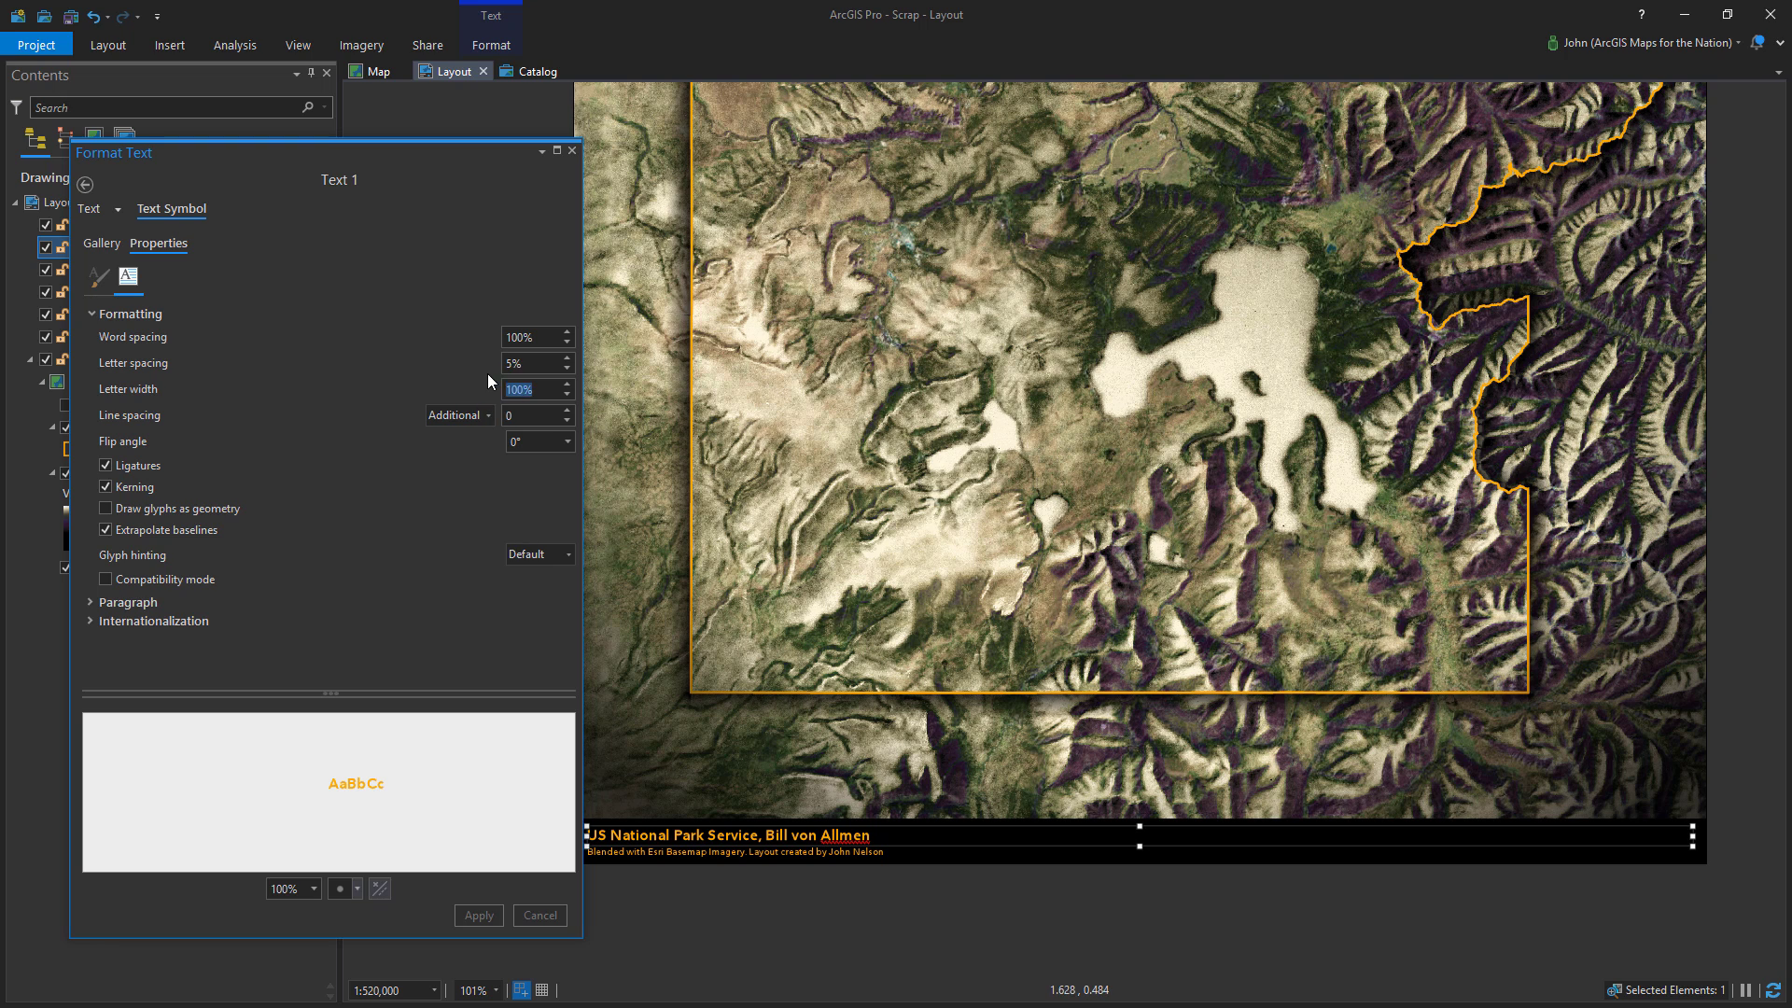
pyautogui.click(479, 915)
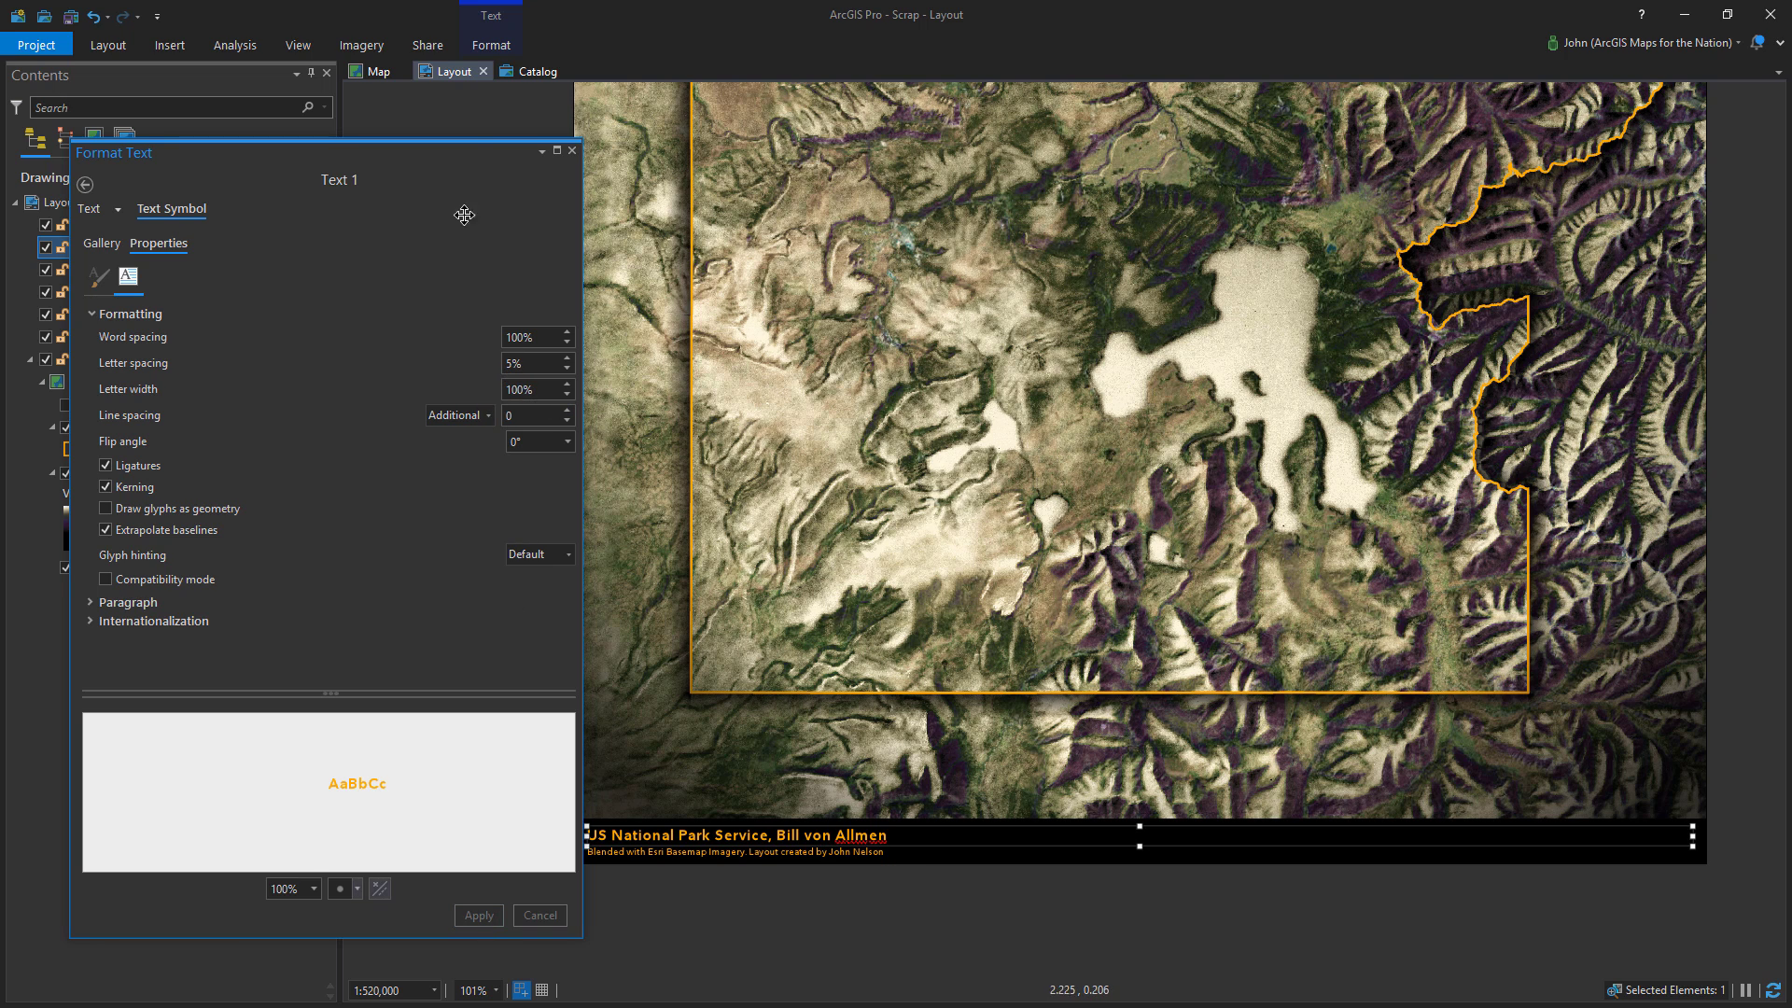
pyautogui.press('Escape')
pyautogui.click(488, 299)
pyautogui.scroll(-3, 524, 923)
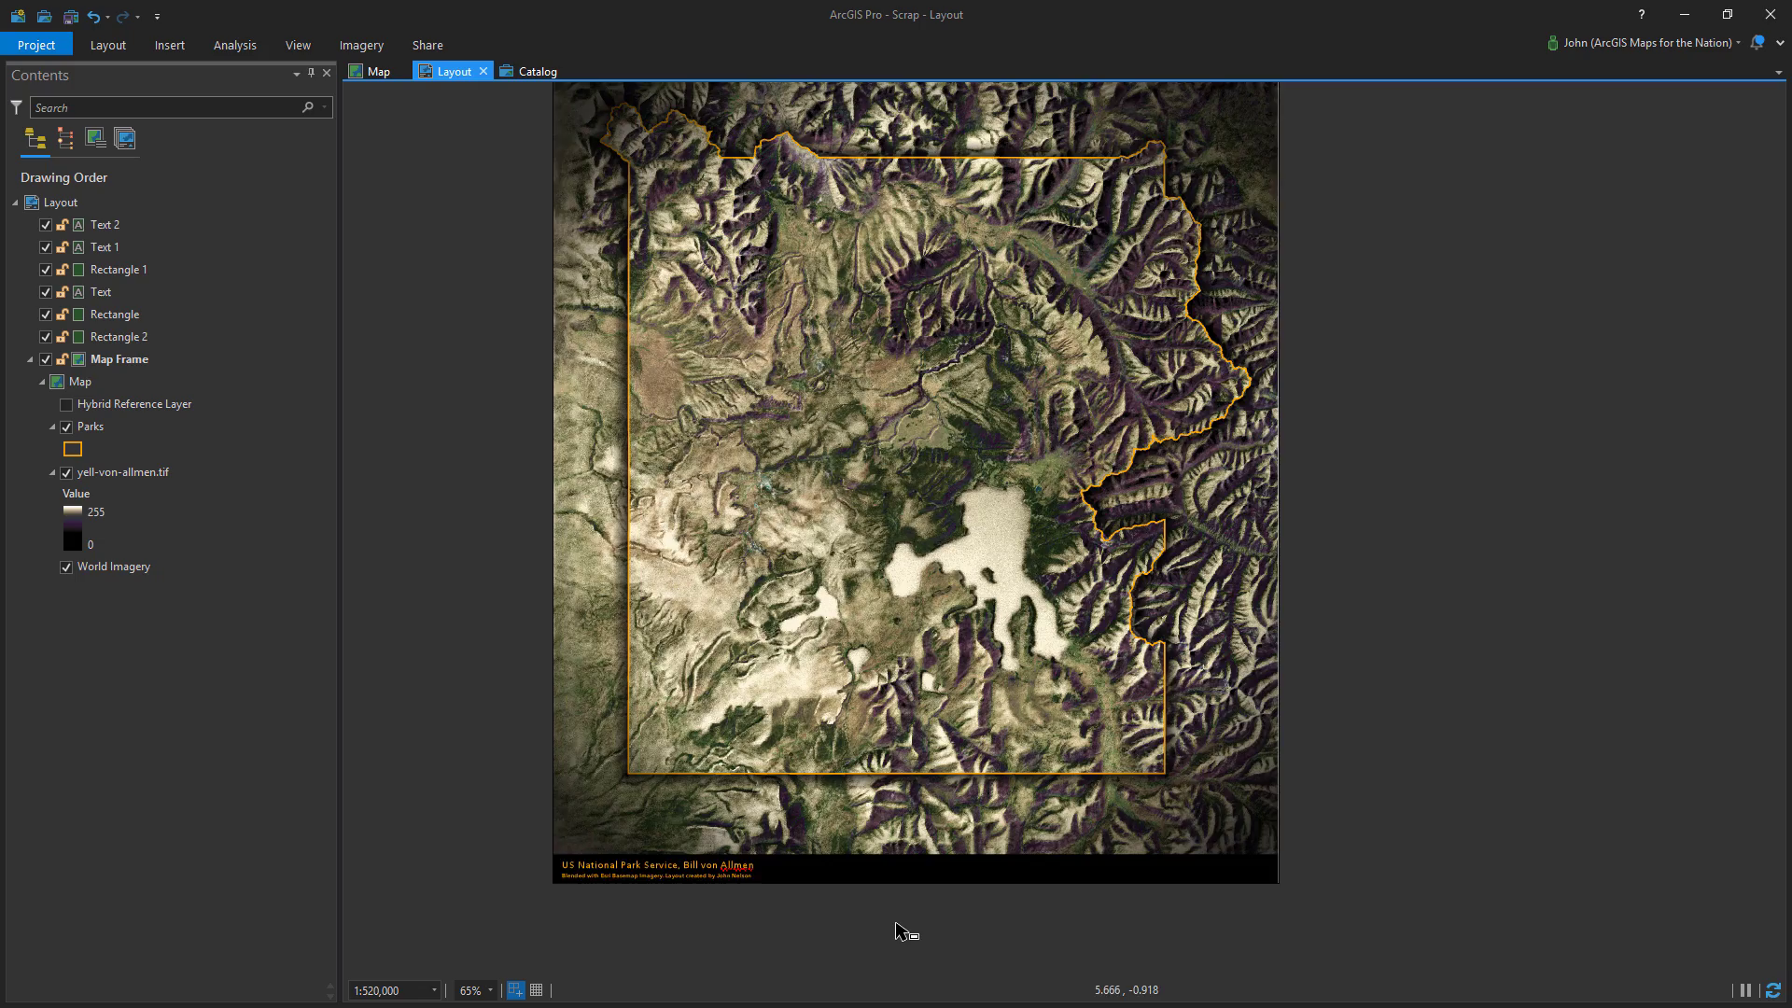